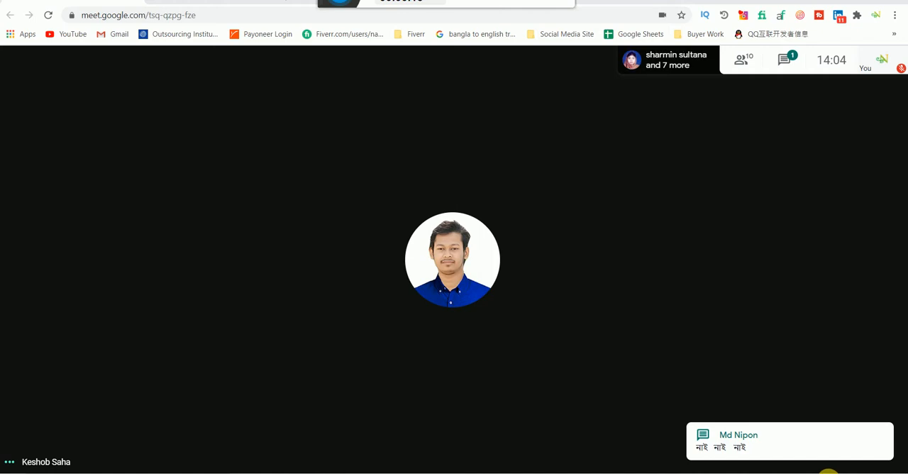
Step: Raise the computer's speaker volume to 100
left_click(831, 472)
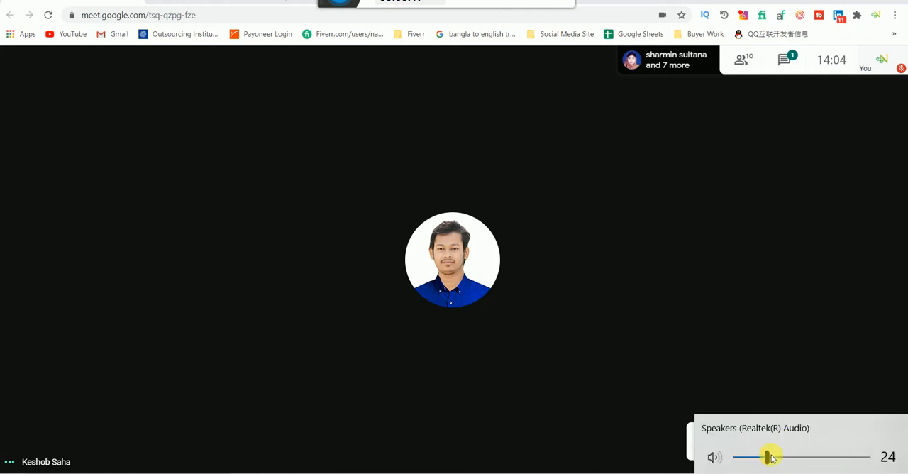
left_click_drag(769, 460, 880, 462)
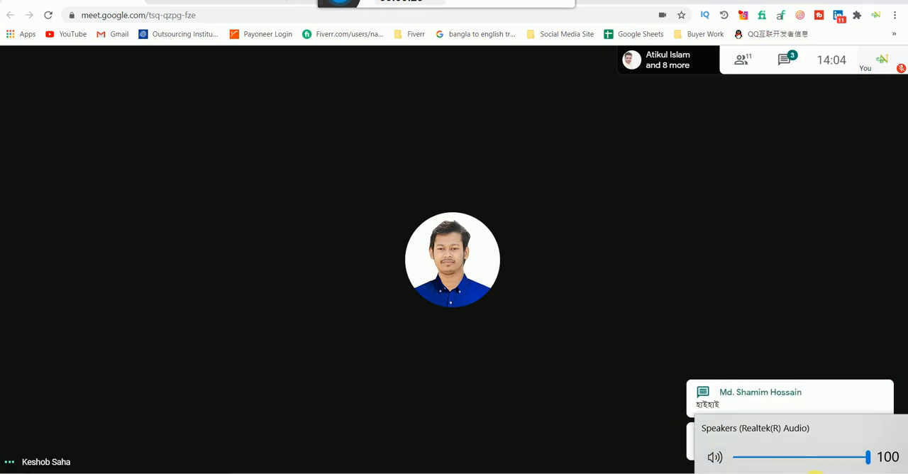
left_click(829, 473)
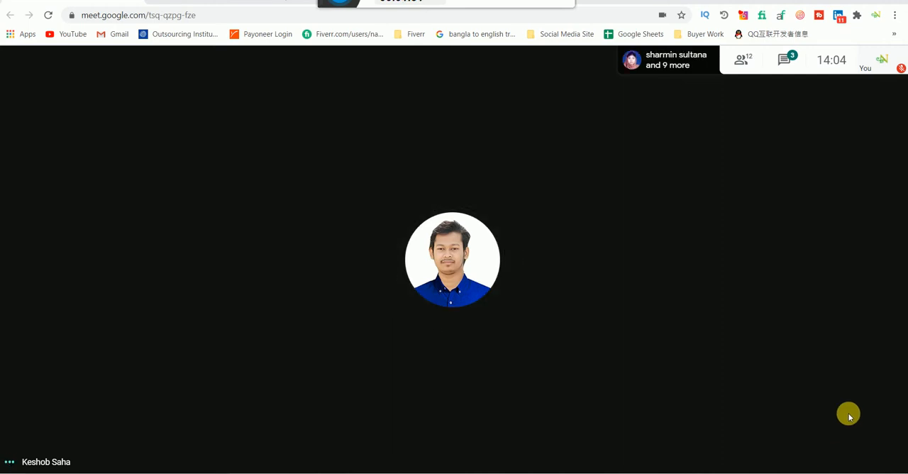
Step: Open the meeting chat and send the message "assalamualaikum" to everyone
left_click(793, 57)
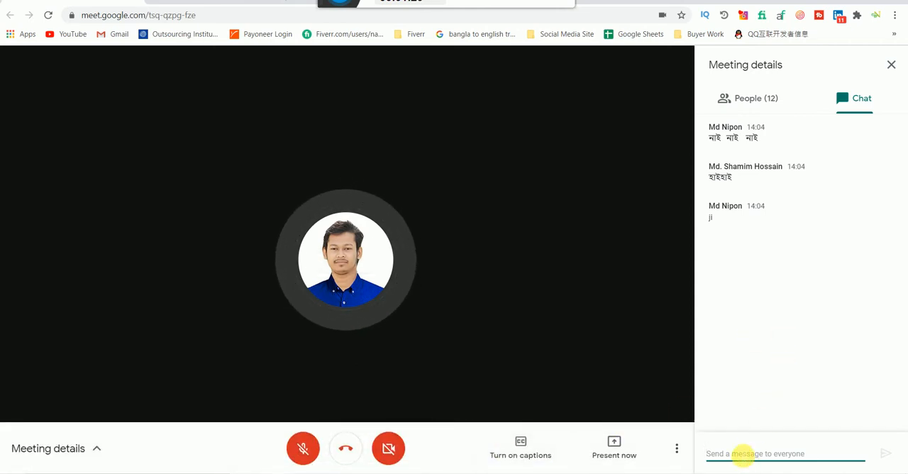
type("gfh")
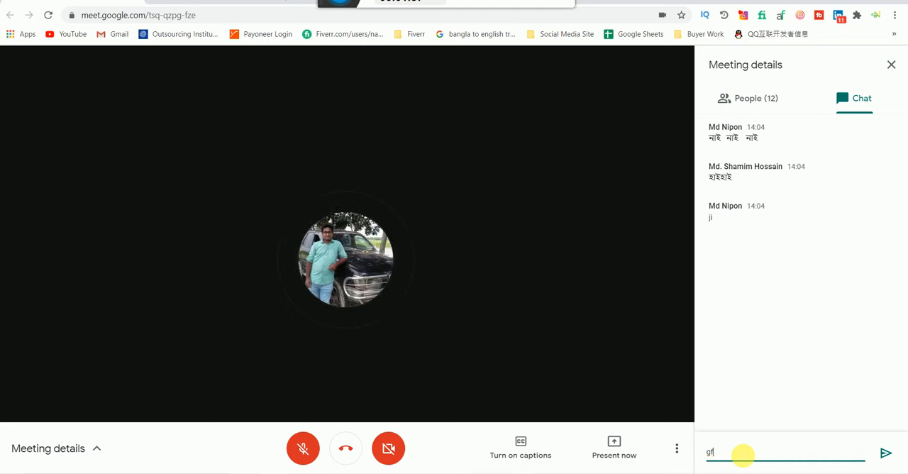
key("BackSpace")
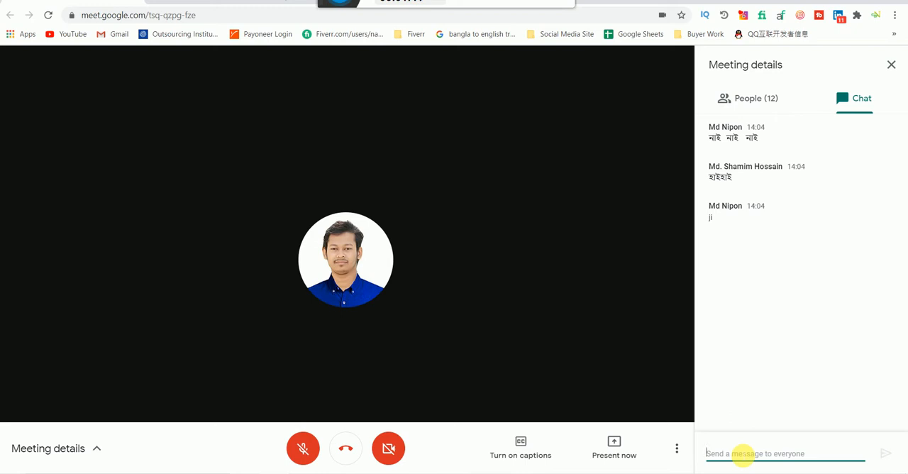
type("assa")
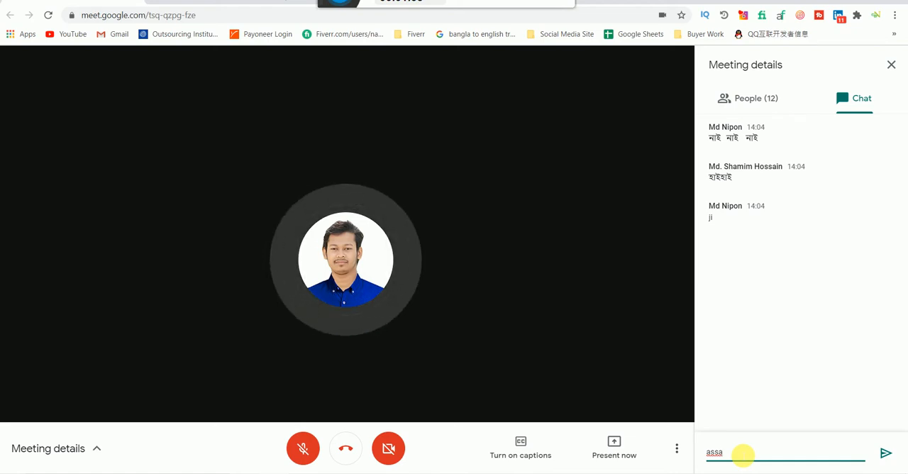
type("lam")
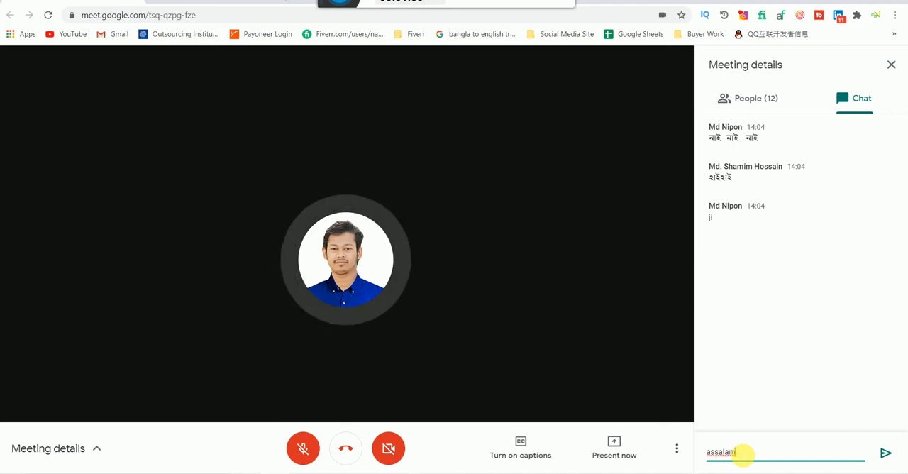
type("ua")
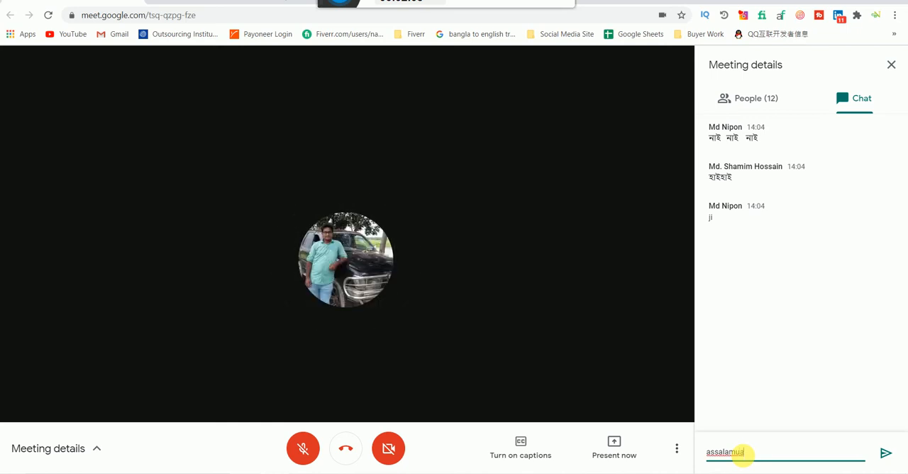
type("l")
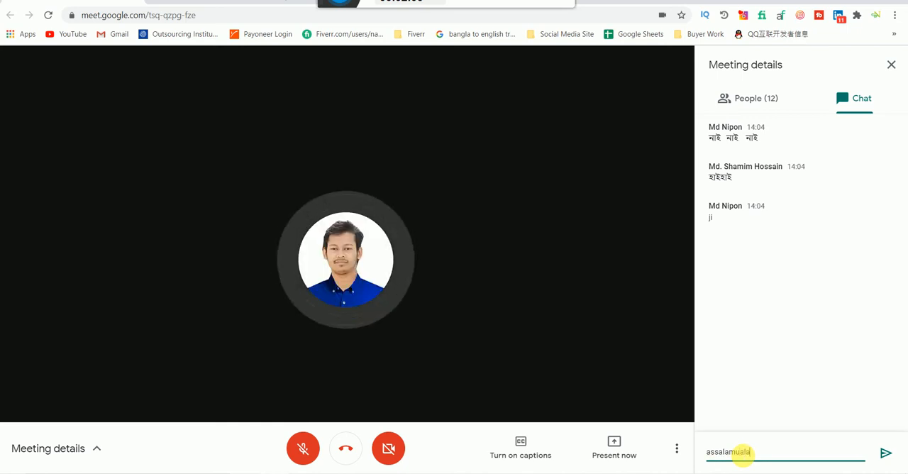
type("a")
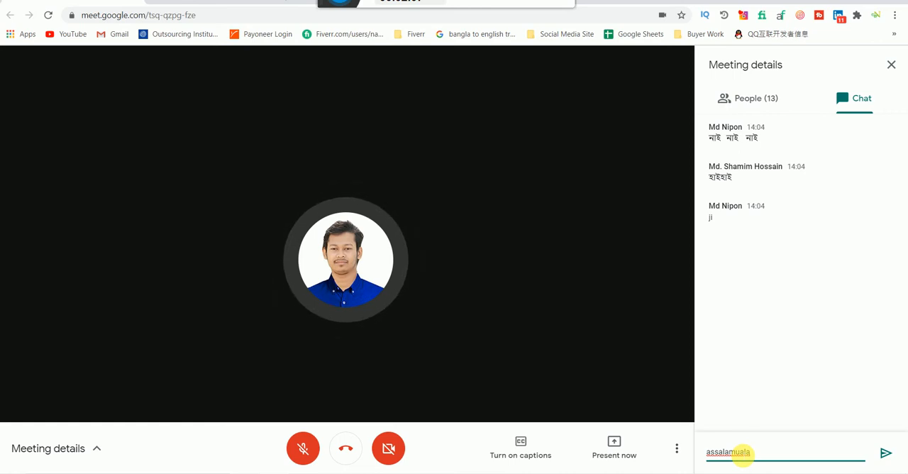
type("i")
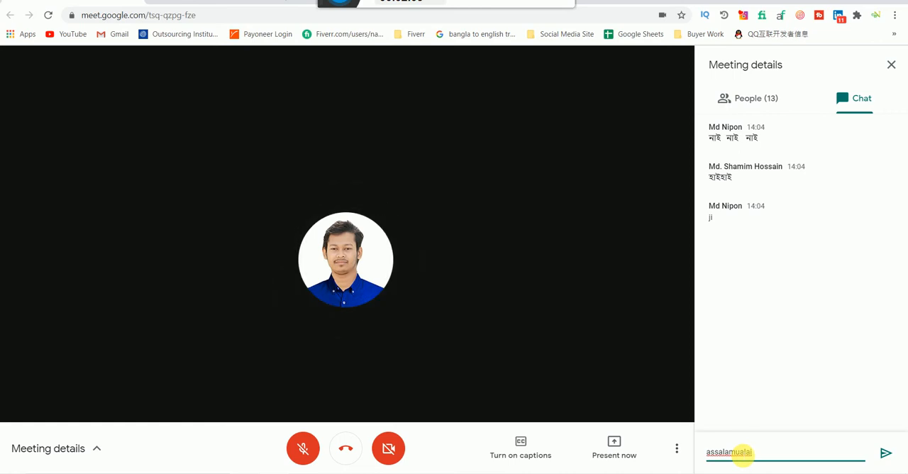
type("k")
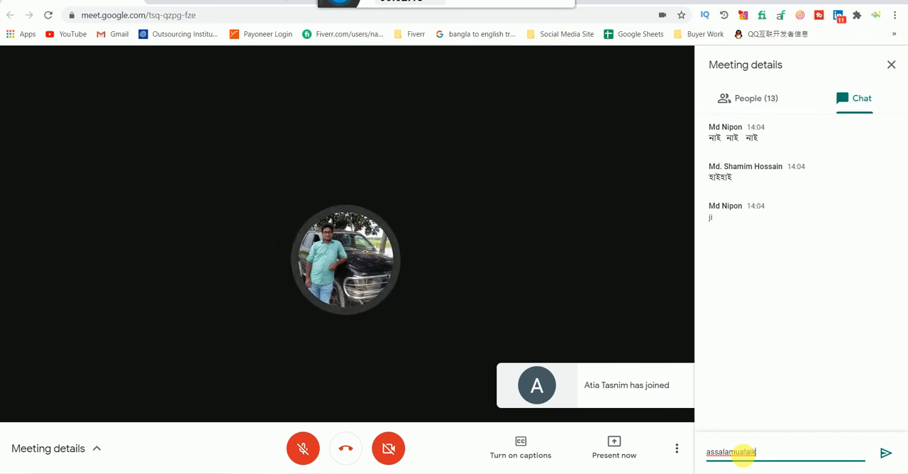
type("ul")
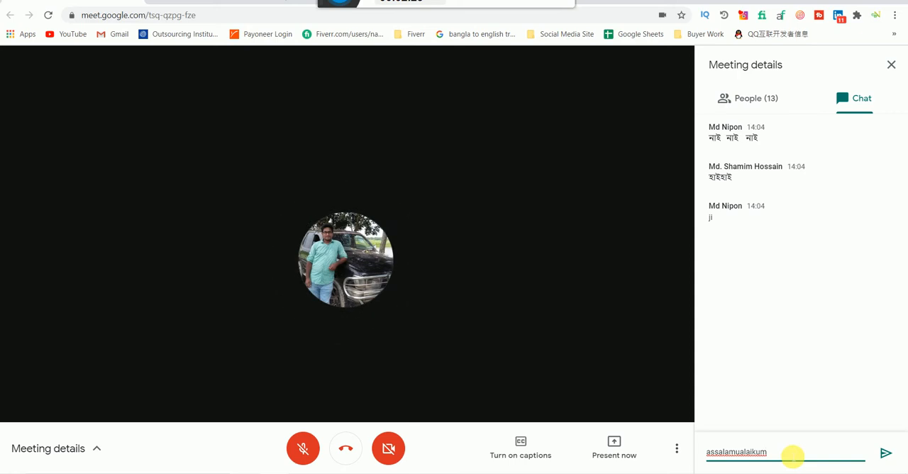
left_click(886, 455)
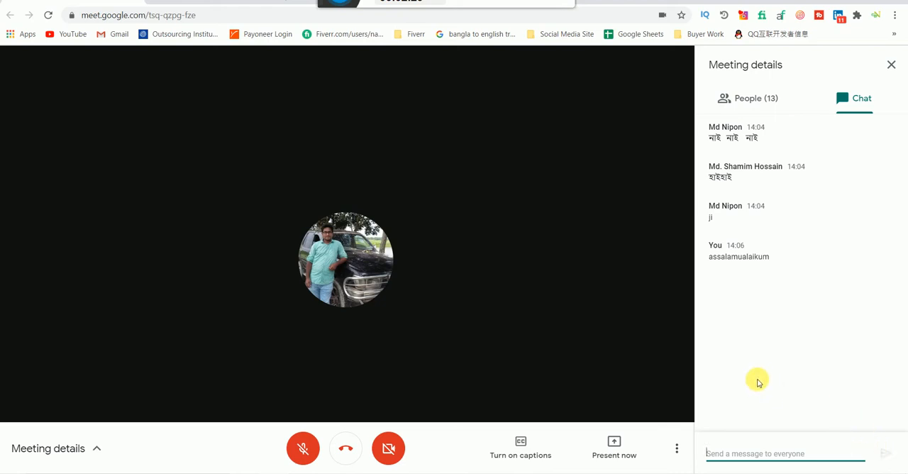
Step: Send everyone the chat message "oni bashai nai akto kaje busy ase akto late hobbe....." and close the chat
type("o")
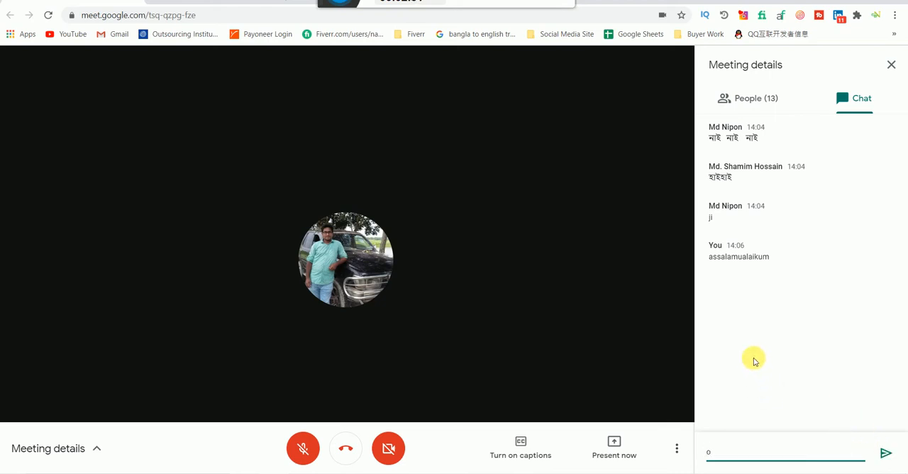
type("nl")
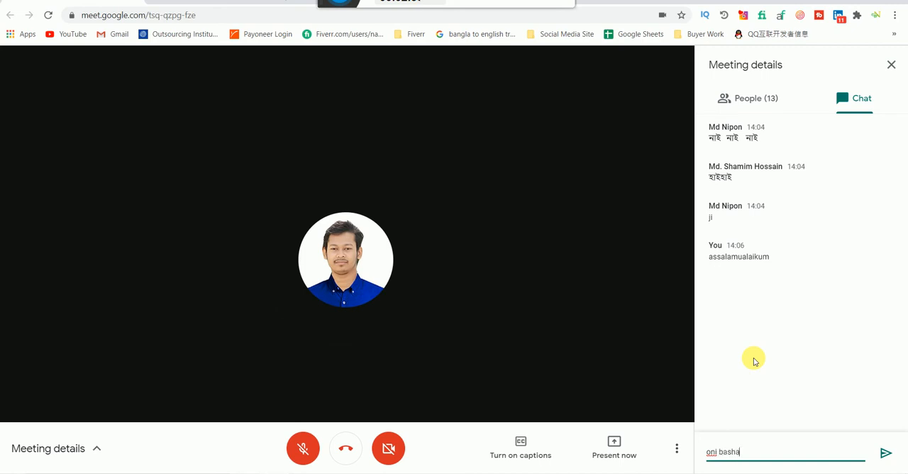
type("bashai n")
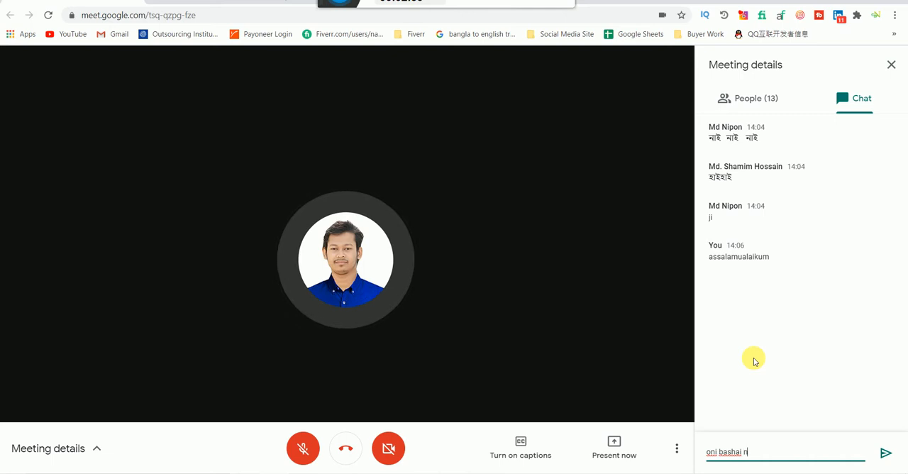
type("ai akto kaje")
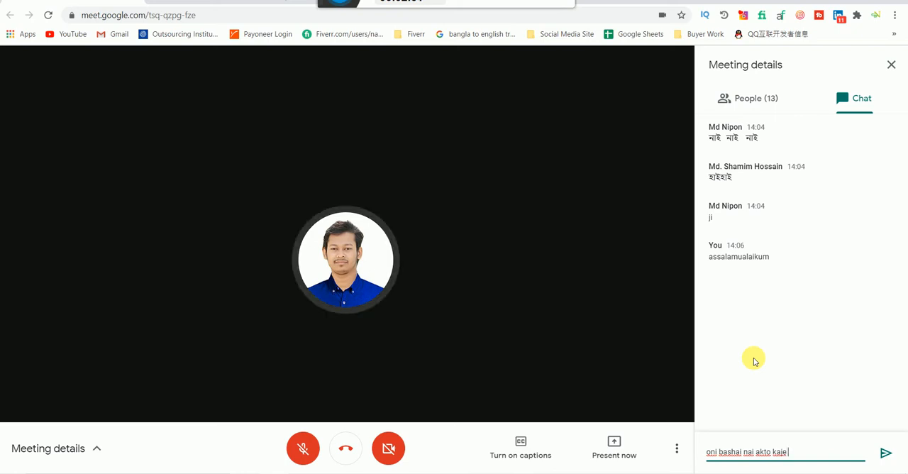
type("bu")
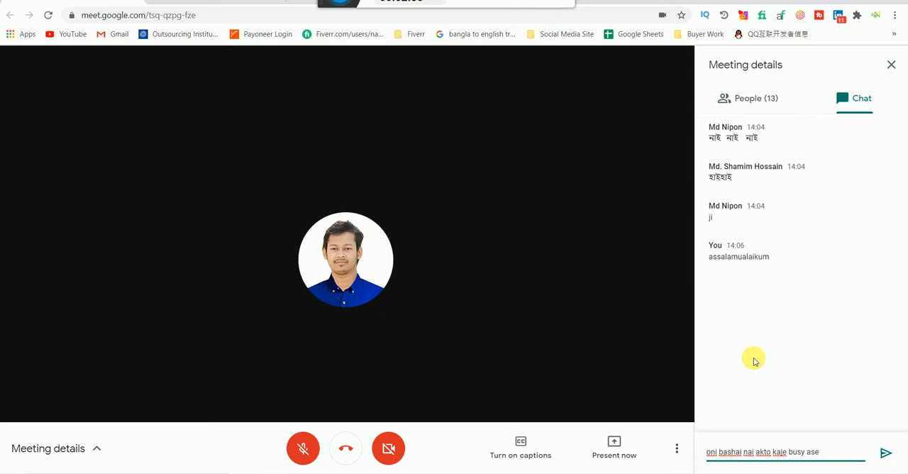
type("sy ase")
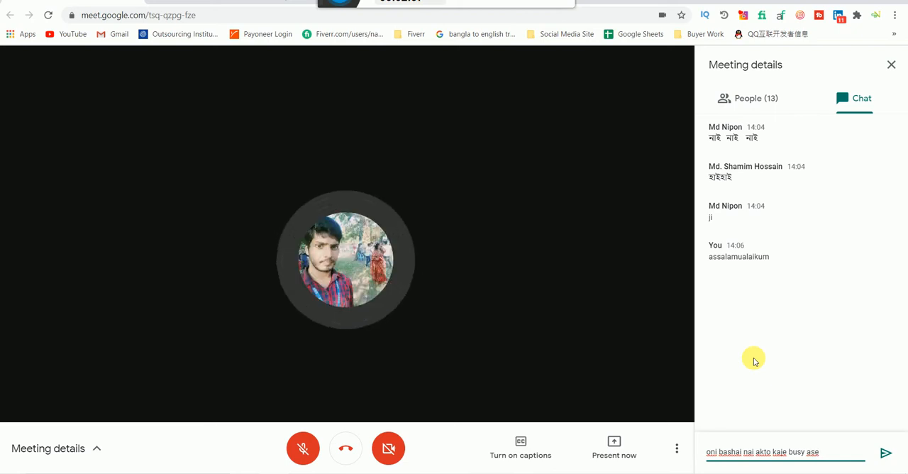
type(" akto")
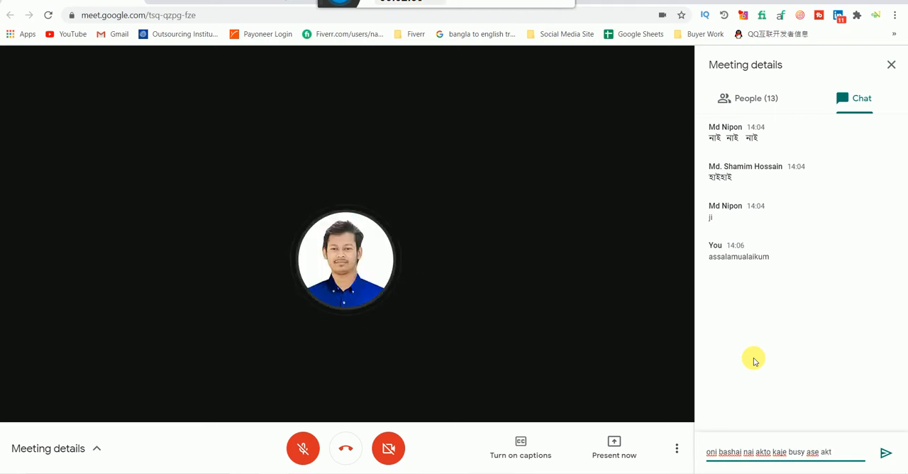
type(" la")
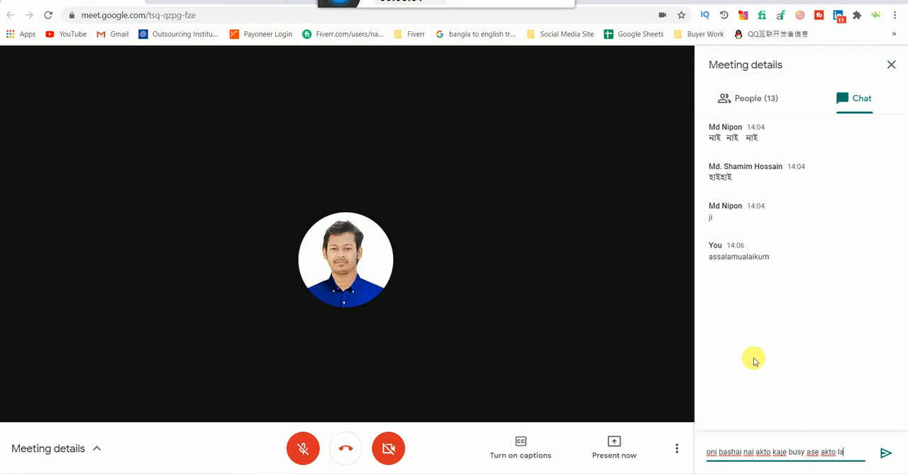
type("te")
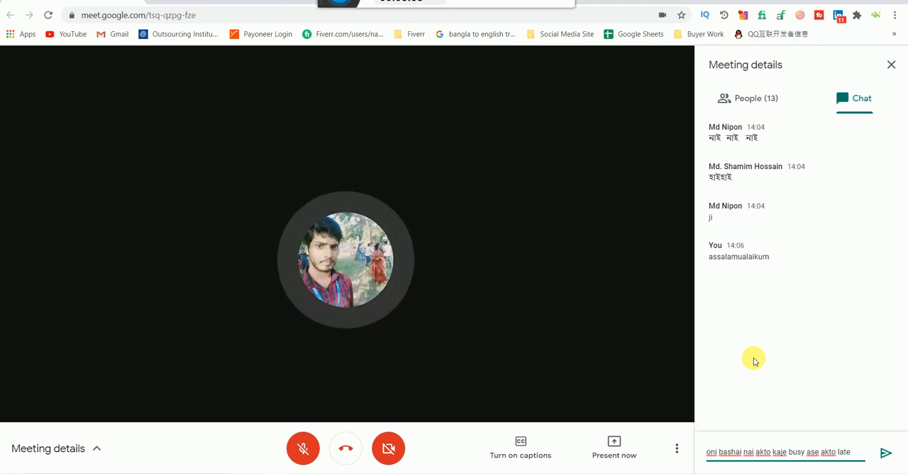
type(" hobbe")
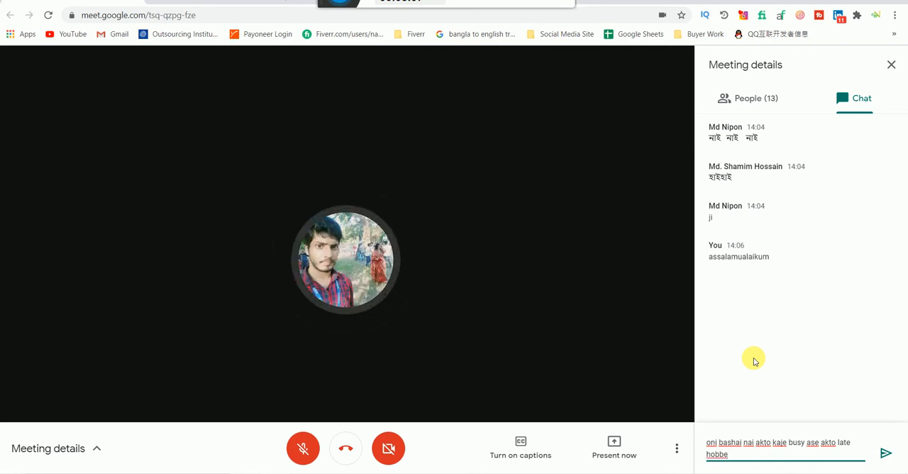
type(".....")
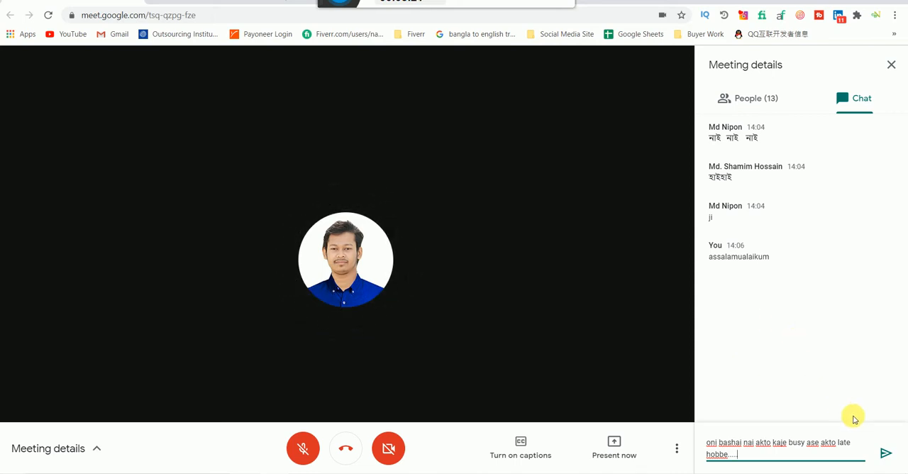
left_click(886, 452)
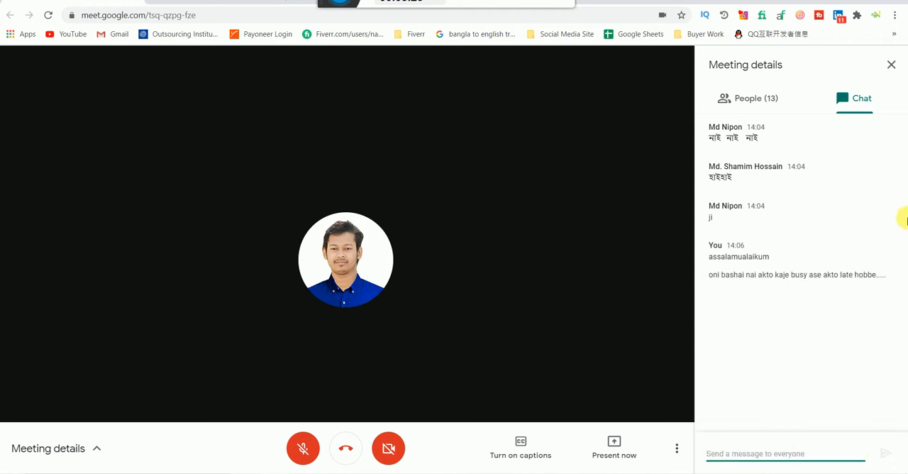
left_click(892, 65)
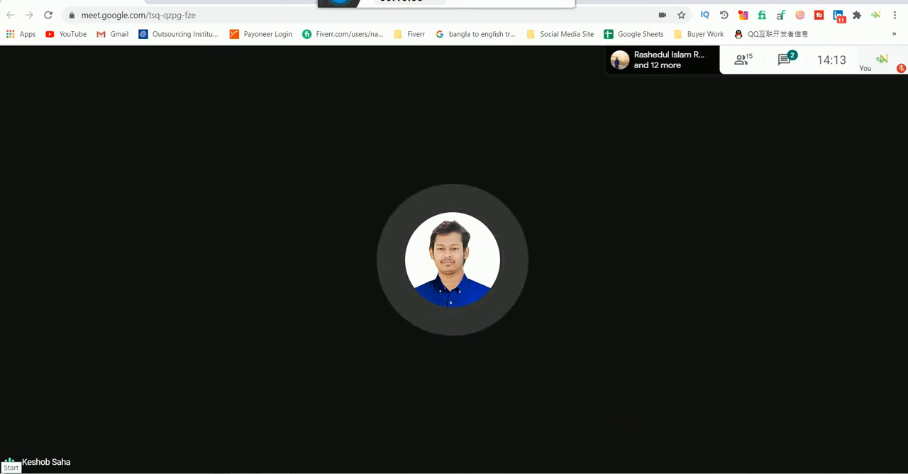
Step: Turn the microphone on briefly in the meeting and mute it again
mouse_move(788, 443)
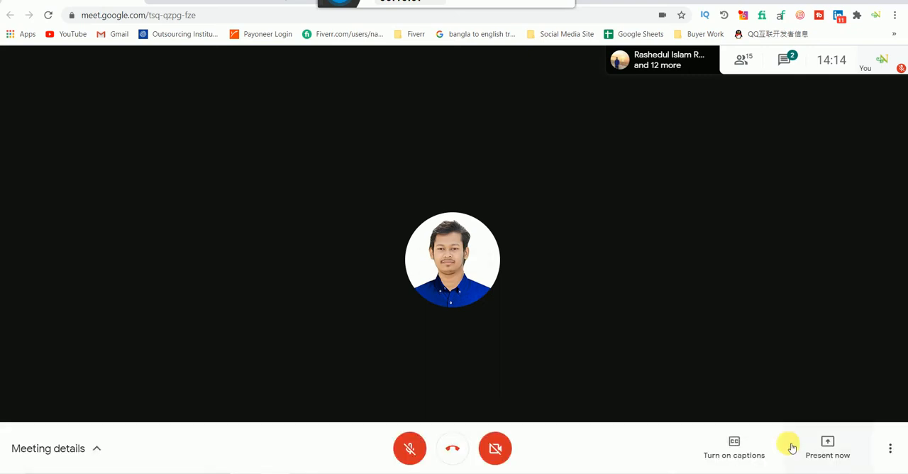
left_click(418, 443)
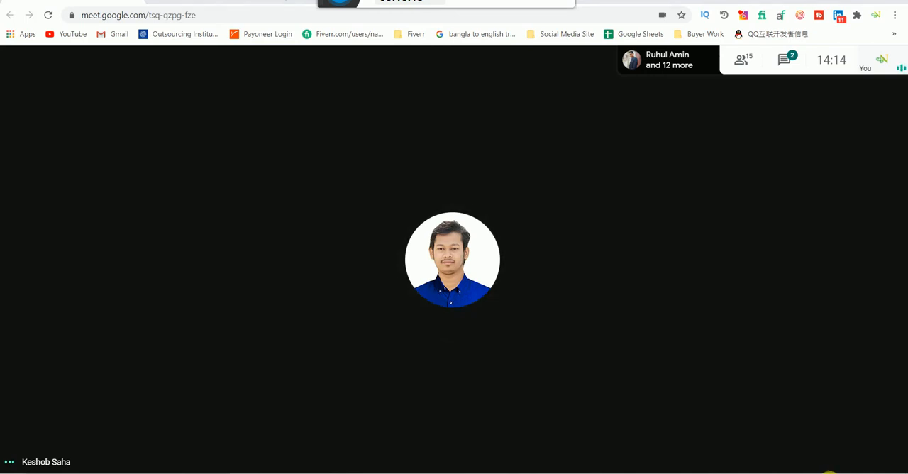
left_click(823, 473)
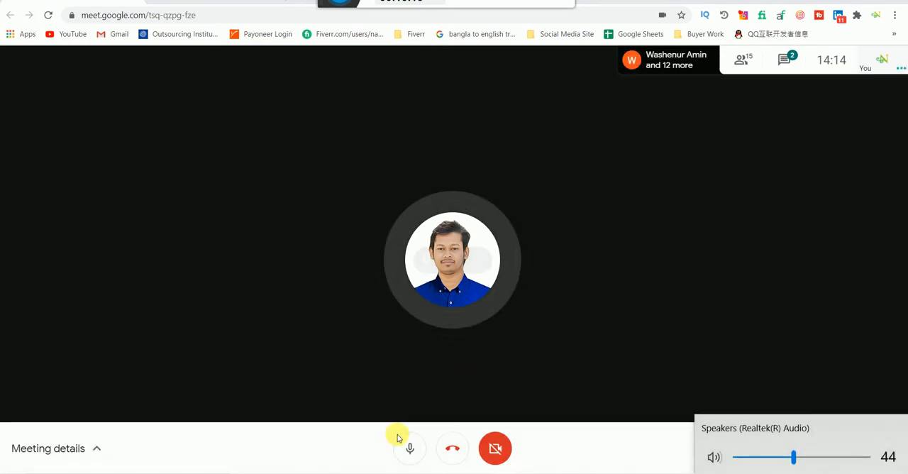
left_click(403, 440)
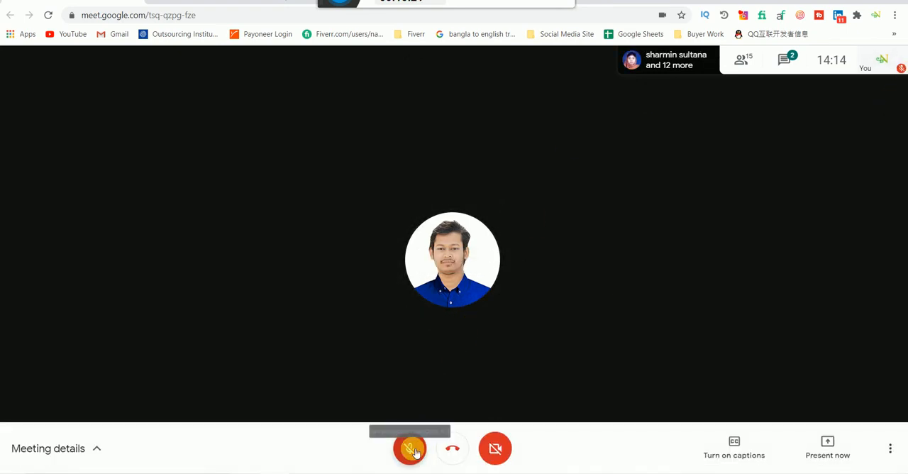
Step: Unmute the microphone and set the computer's speaker volume to 93
left_click(412, 448)
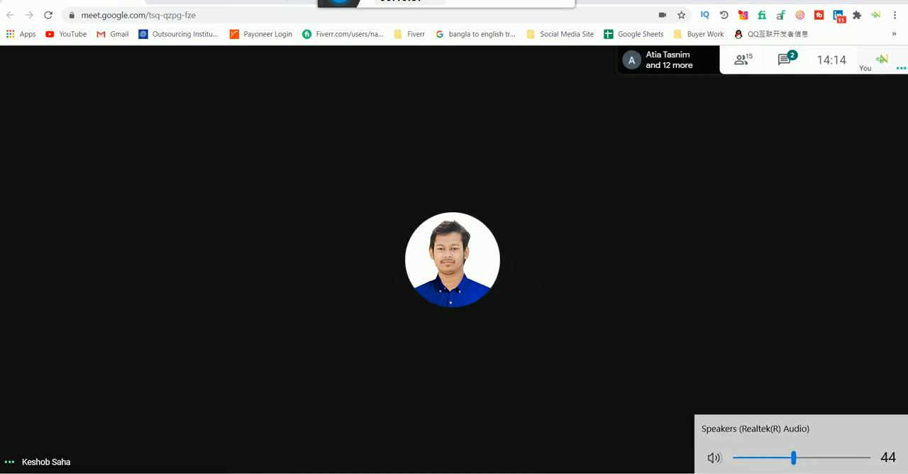
left_click(839, 456)
left_click_drag(839, 457, 859, 458)
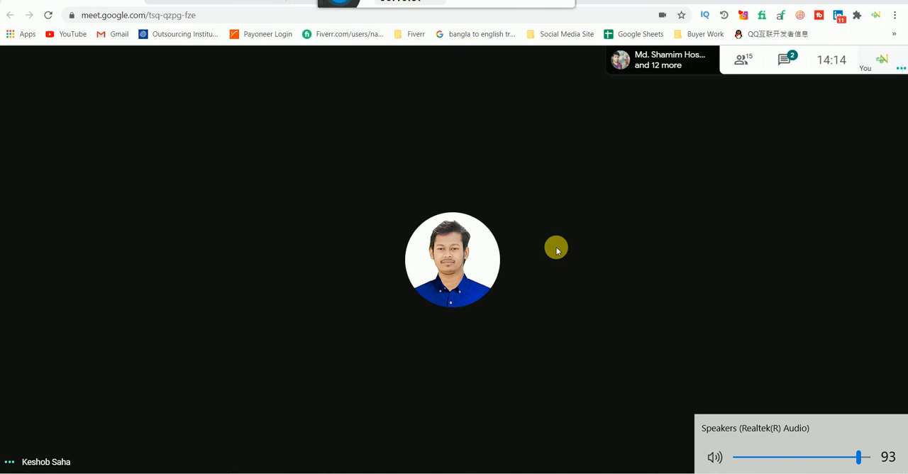
mouse_move(535, 428)
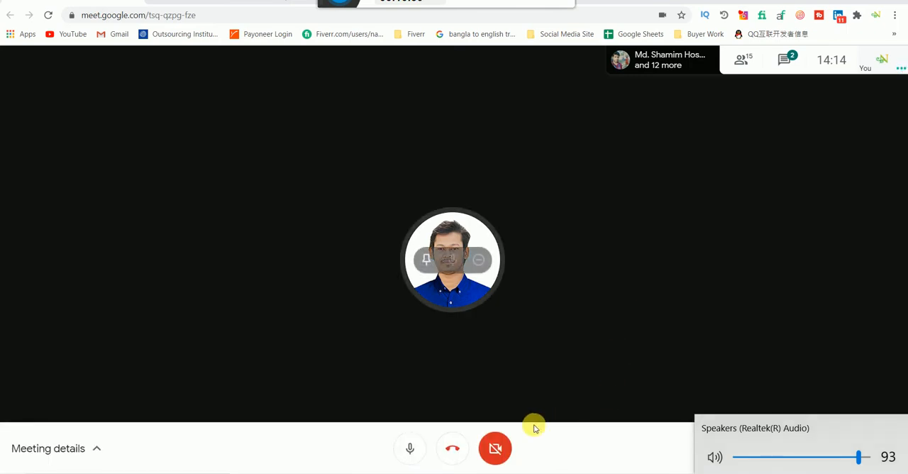
Step: Toggle the meeting microphone off, on and off again, leaving it muted, and close the Realtek Audio Console
left_click(410, 447)
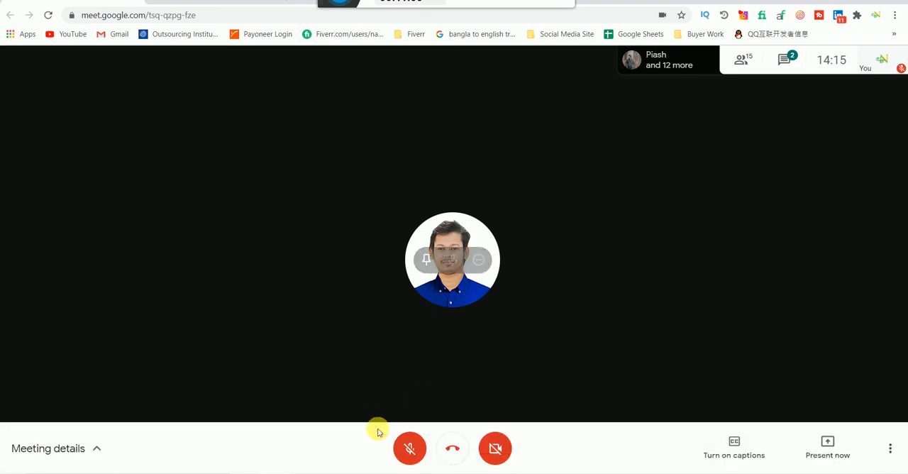
left_click(409, 448)
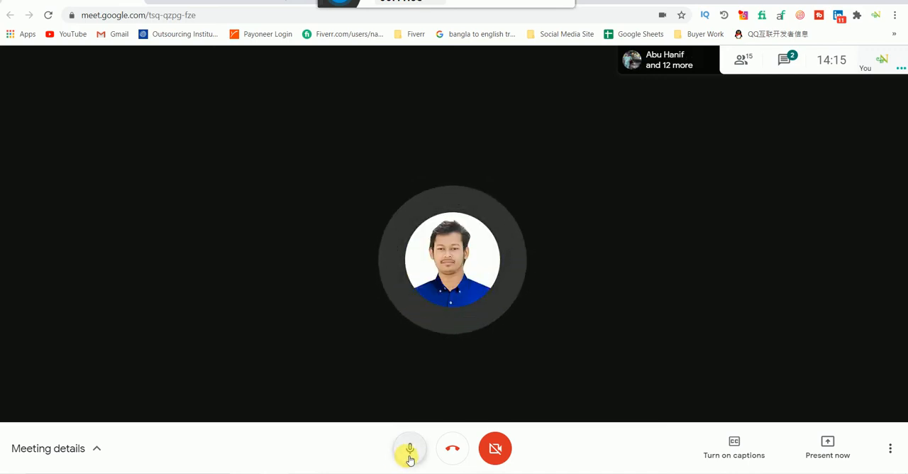
left_click(410, 455)
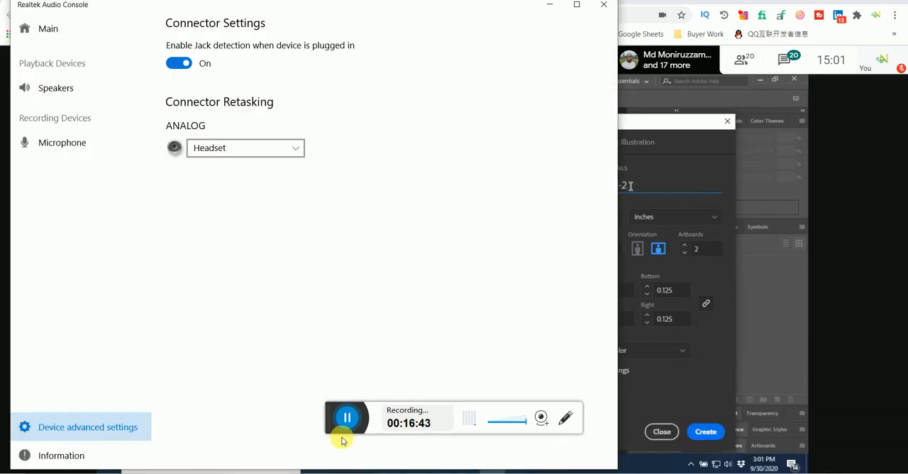
left_click(604, 4)
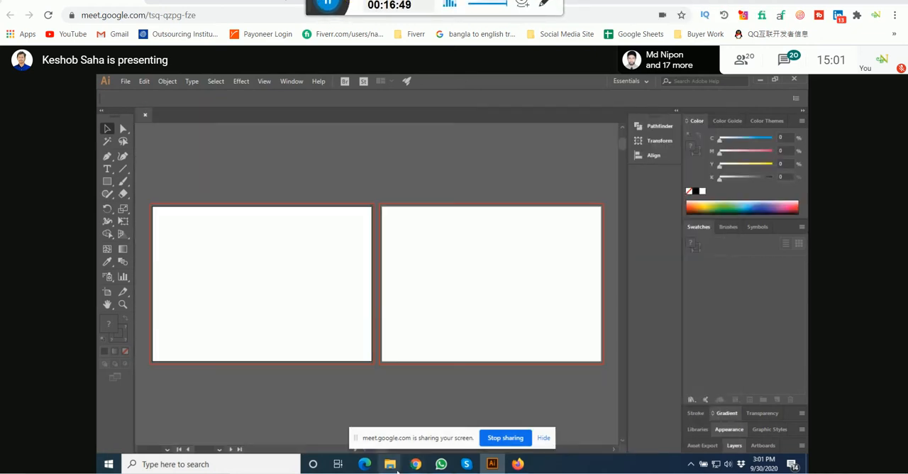
mouse_move(397, 471)
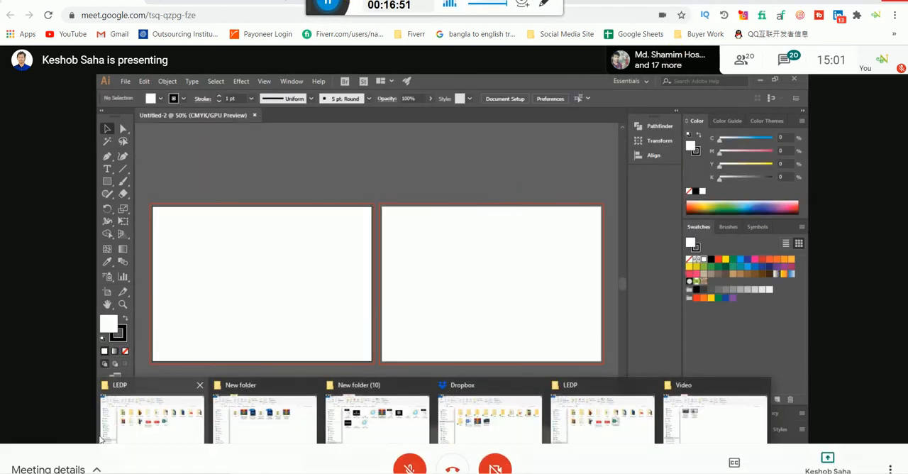
left_click(148, 435)
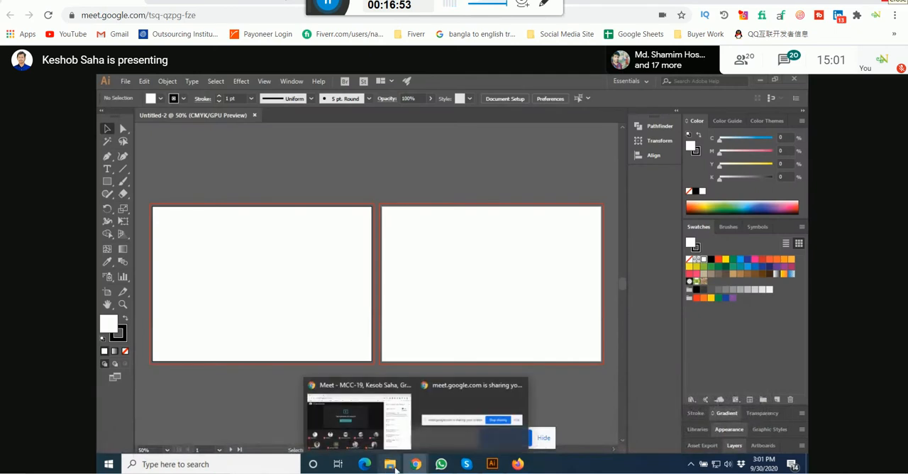
mouse_move(396, 469)
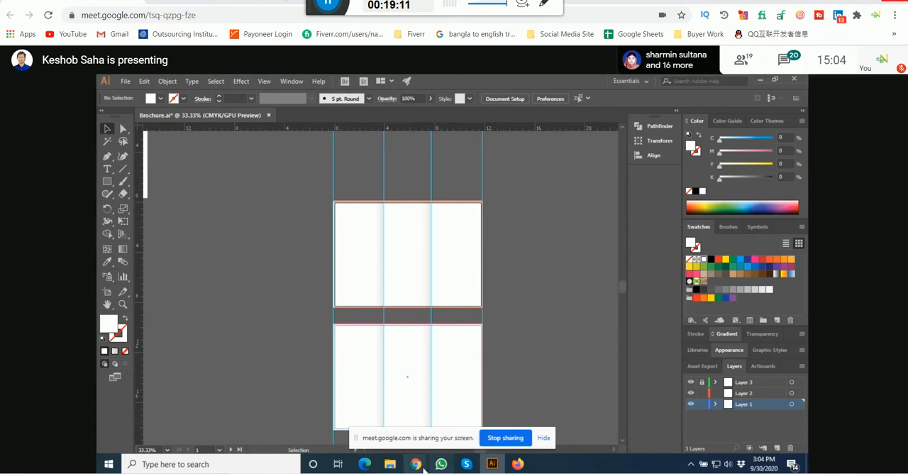
Step: Switch to the meeting window in Chrome and look through the full list of participants
mouse_move(423, 467)
left_click(331, 431)
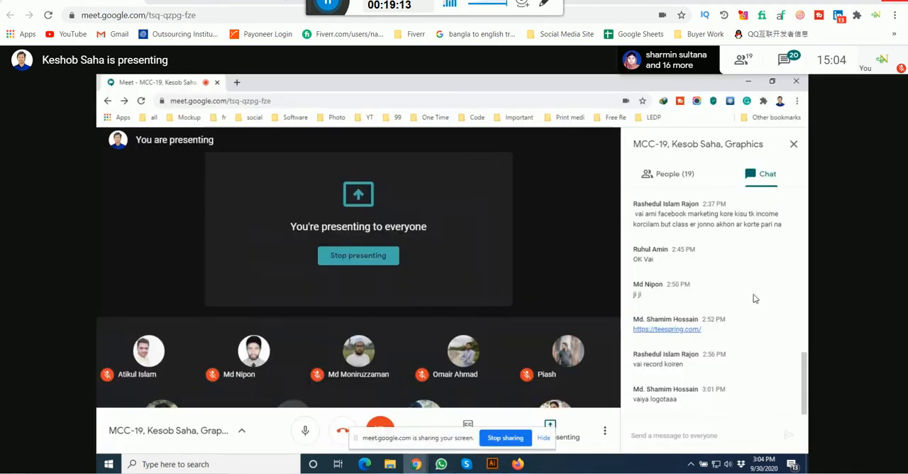
left_click(663, 174)
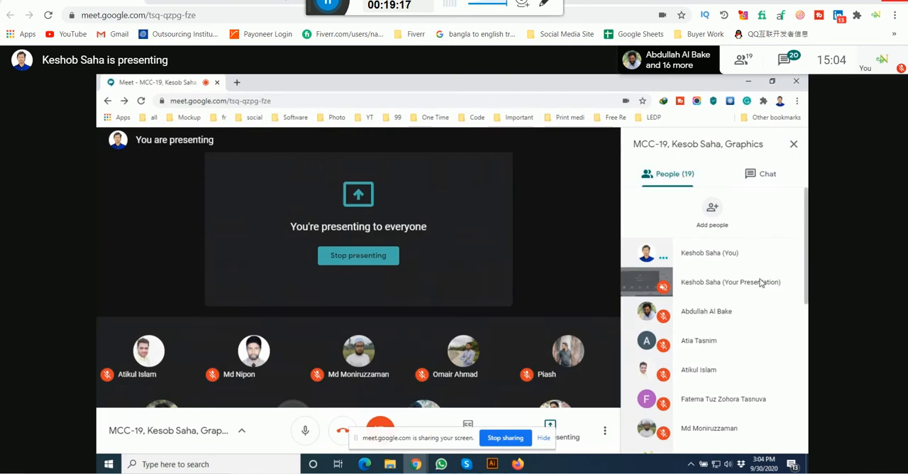
scroll(760, 282, "down", 3)
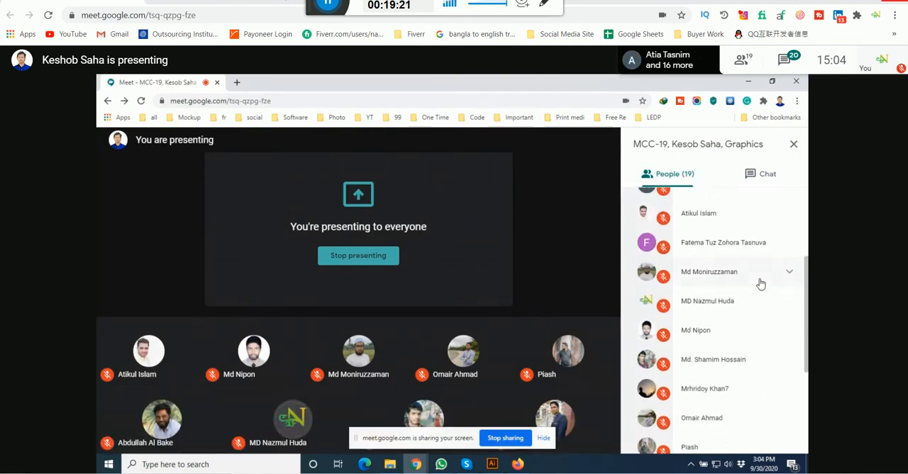
scroll(760, 283, "down", 3)
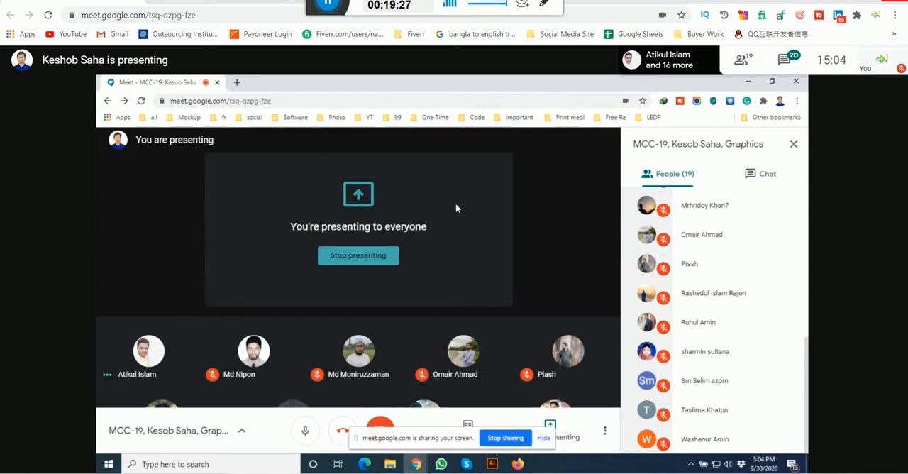
Step: Open the Attendance & Placement Info Format-ledp2020 spreadsheet from the LEDP bookmarks in a new browser tab
left_click(236, 82)
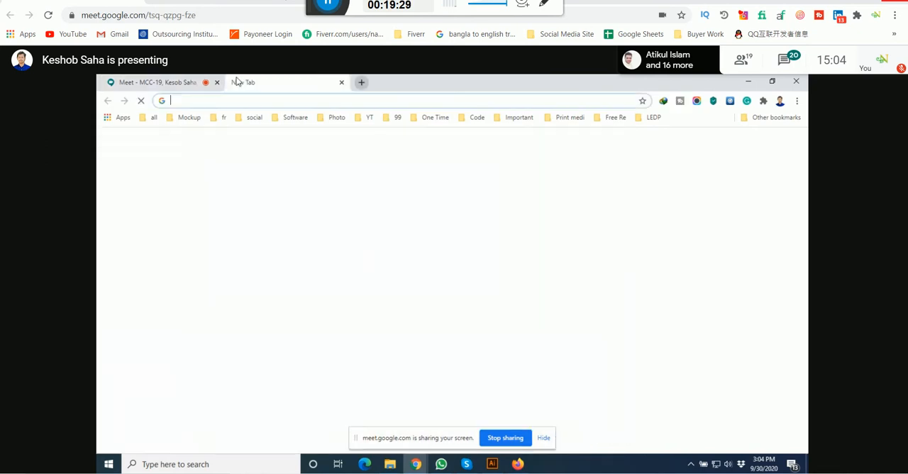
left_click(645, 120)
left_click(645, 133)
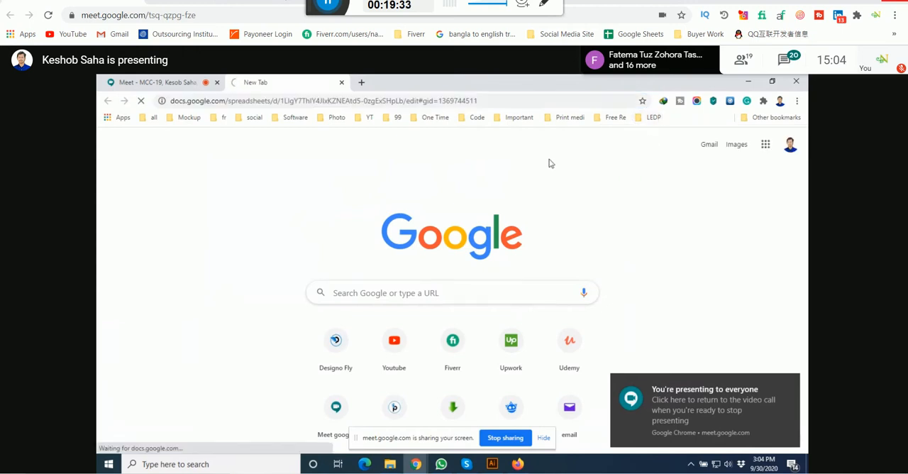
left_click(171, 79)
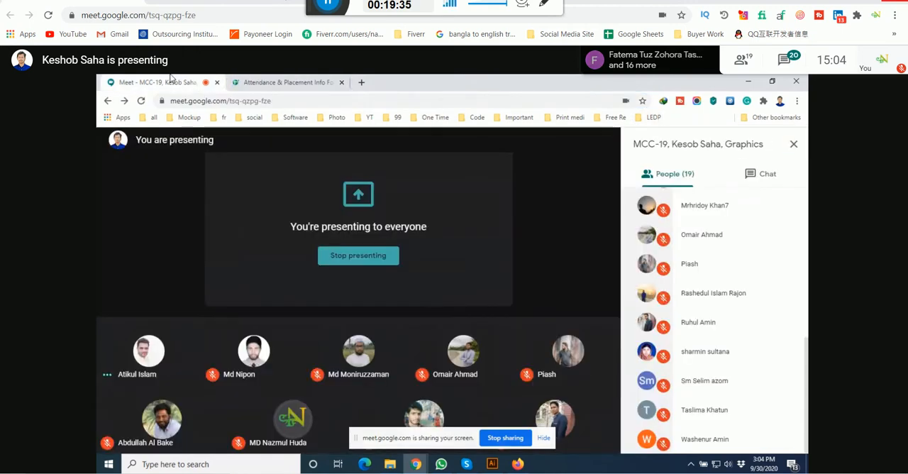
left_click(305, 81)
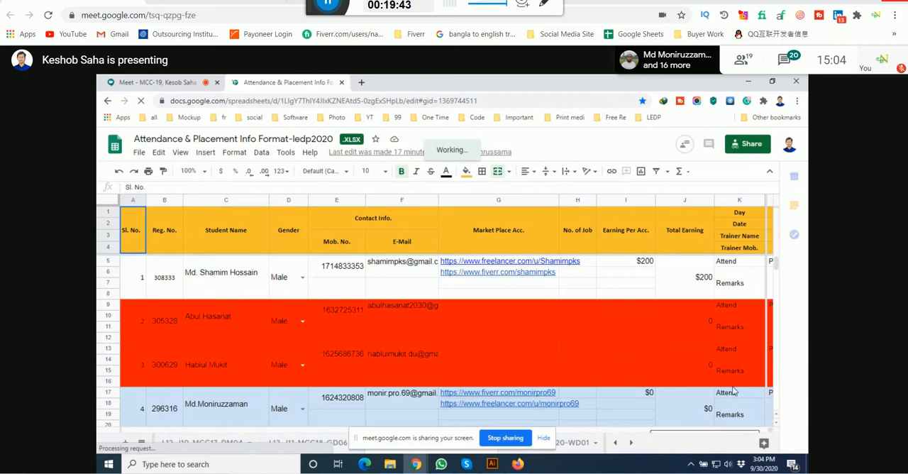
Step: Set the attendance sheet's zoom to 75% and change the Day 35 attendance of the student with serial number 22 to Present
left_click(205, 171)
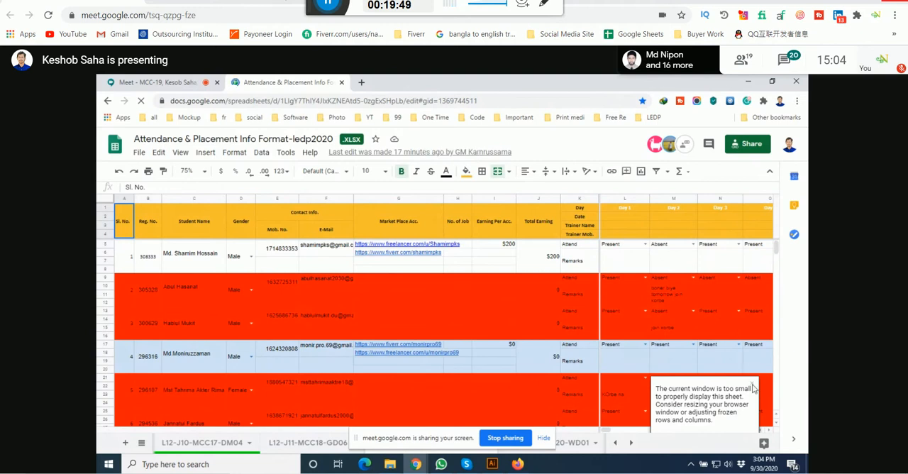
left_click(770, 431)
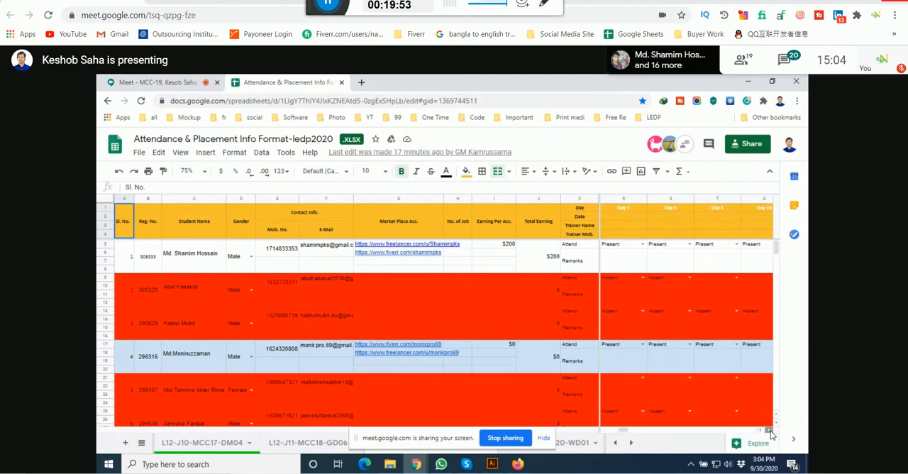
left_click(770, 431)
left_click(770, 431)
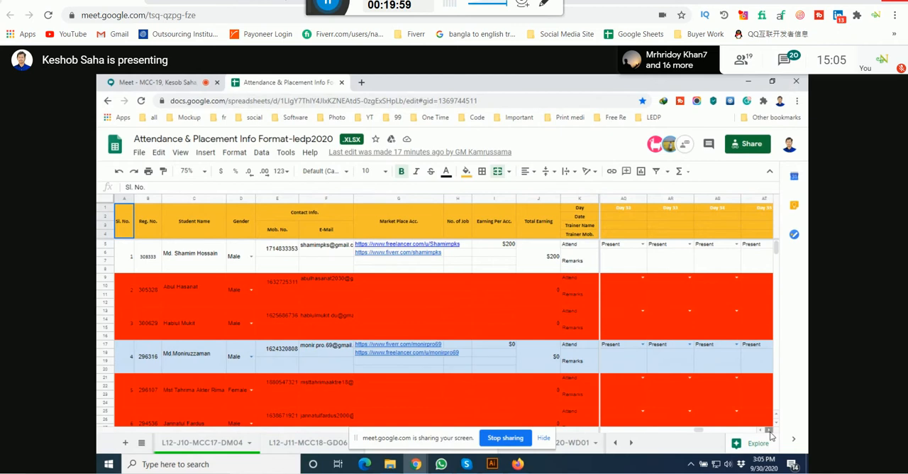
left_click(770, 431)
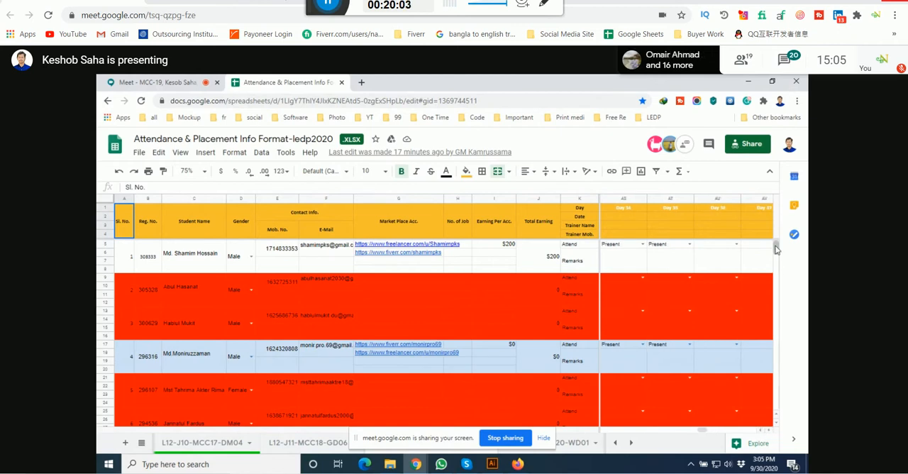
left_click_drag(776, 248, 776, 282)
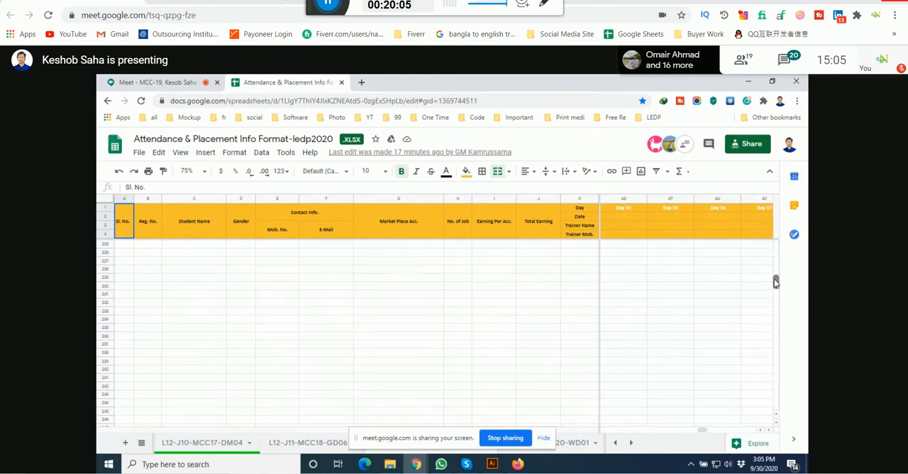
scroll(714, 298, "up", 10)
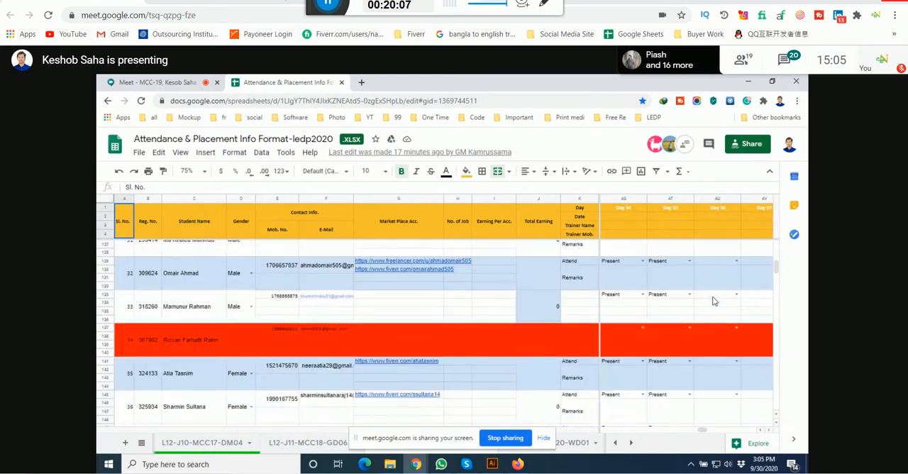
scroll(714, 301, "down", 3)
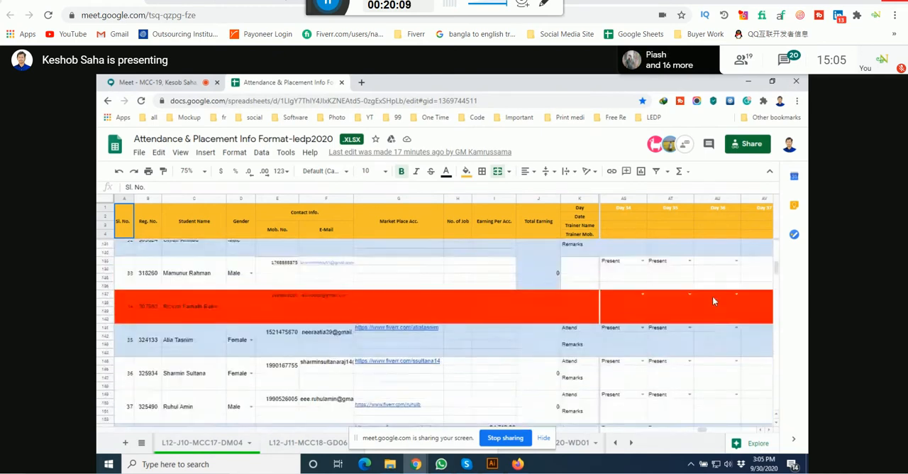
scroll(713, 301, "up", 5)
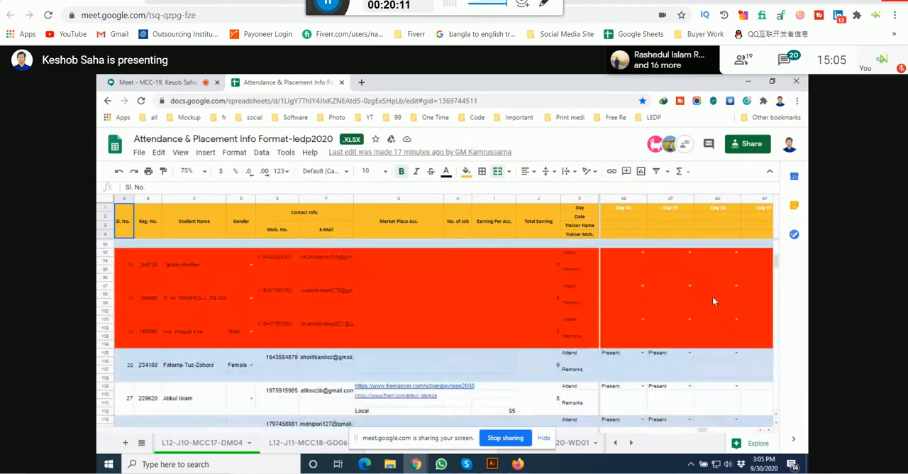
scroll(713, 301, "up", 3)
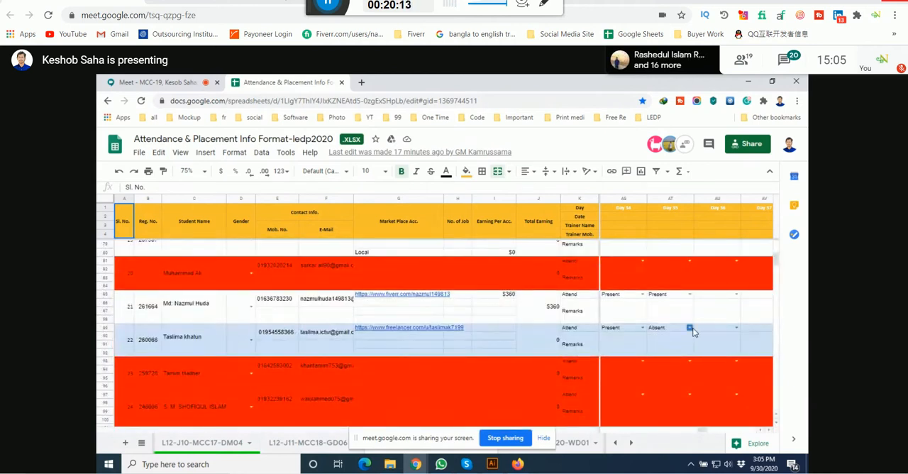
left_click(690, 329)
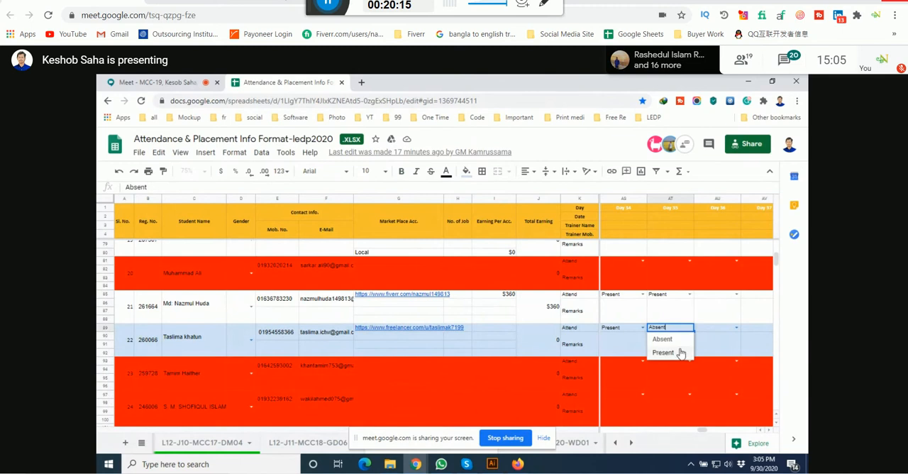
left_click(679, 352)
left_click(706, 349)
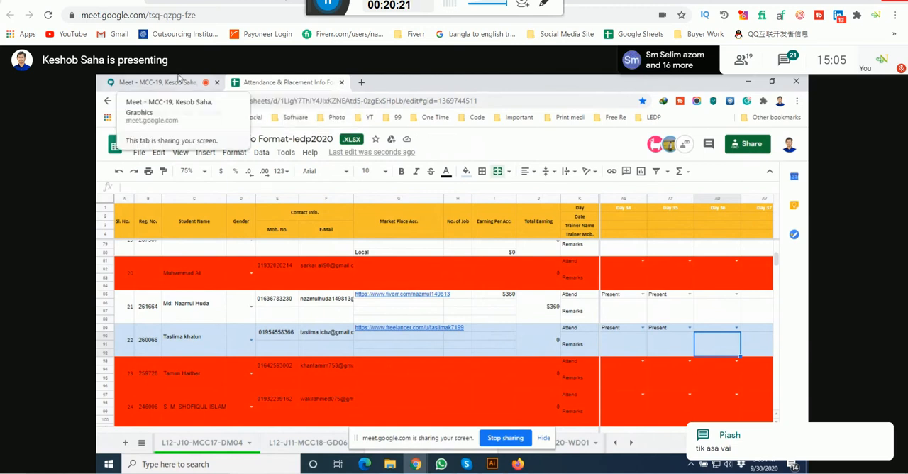
Step: Check the newest message in the meeting chat, go back to the attendance spreadsheet and close it
left_click(156, 82)
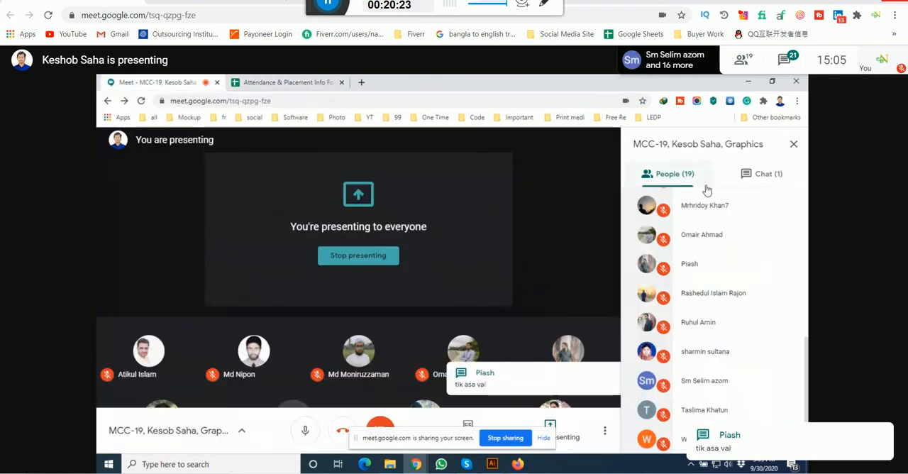
left_click(759, 175)
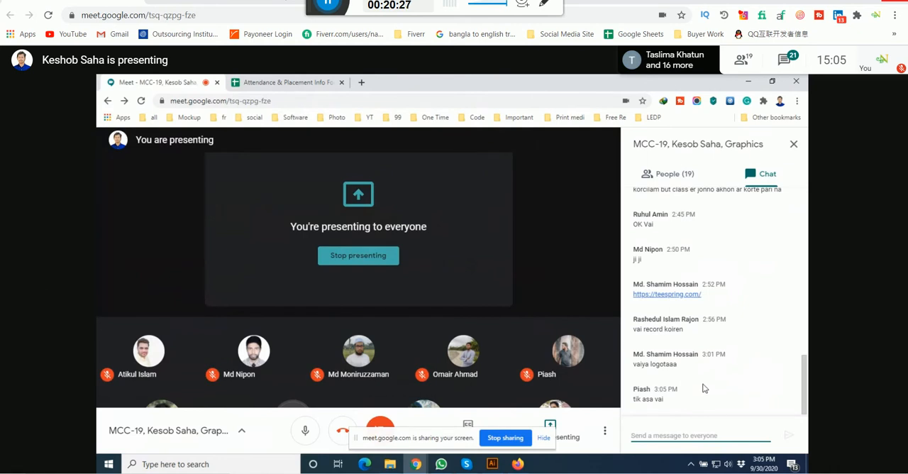
left_click(304, 81)
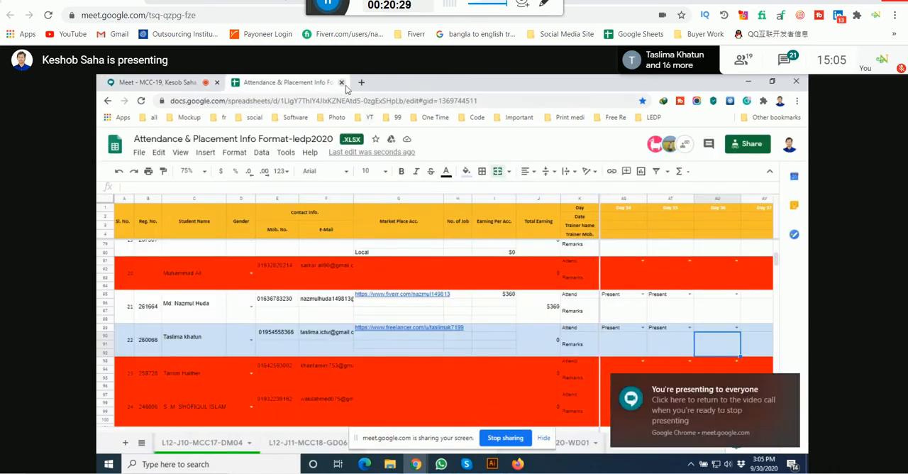
Step: Switch to Facebook in Firefox and open the LEDP Graphic design Jamalpur group conversation in Messenger
left_click(518, 464)
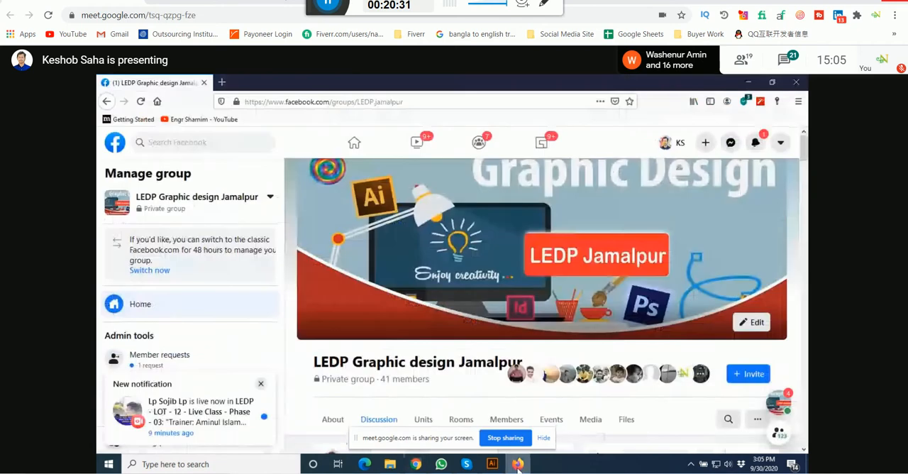
left_click(731, 144)
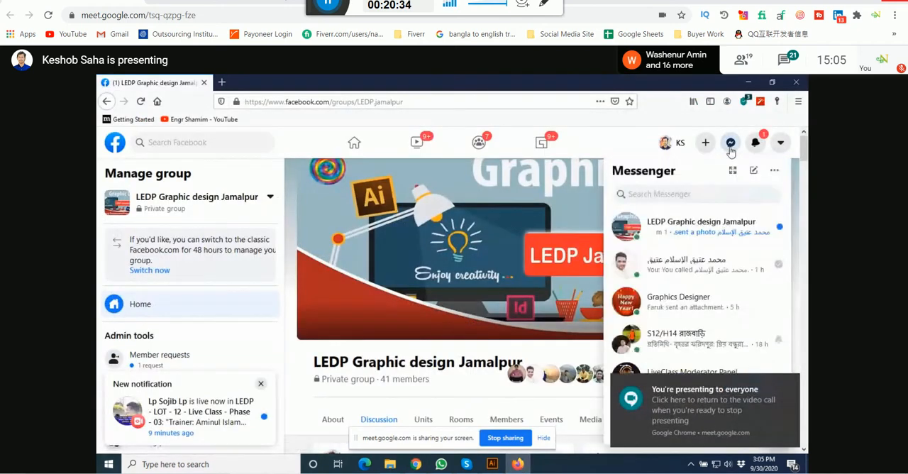
left_click(699, 234)
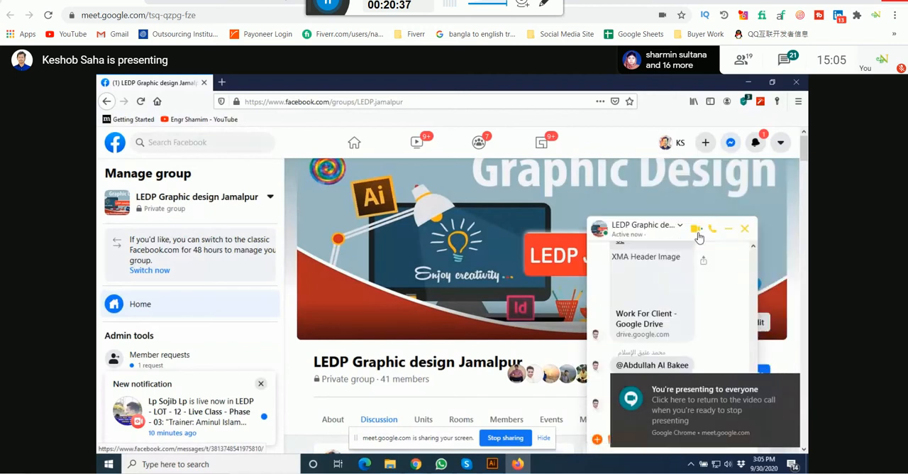
Step: View the brochure layout photo in the group conversation at full size, close it and return to the meeting window
left_click(665, 394)
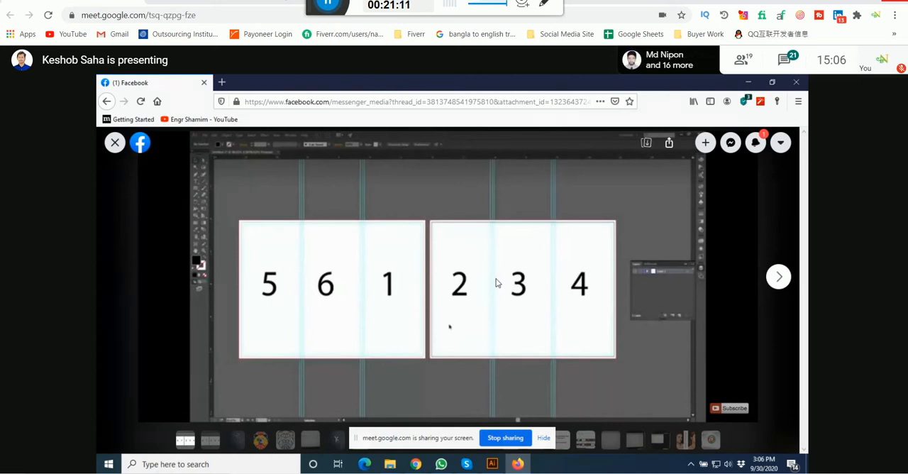
left_click(115, 143)
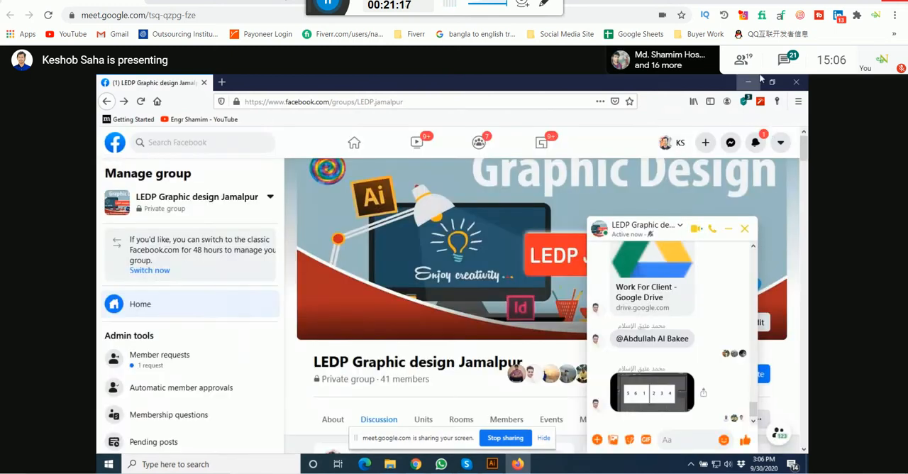
left_click(754, 81)
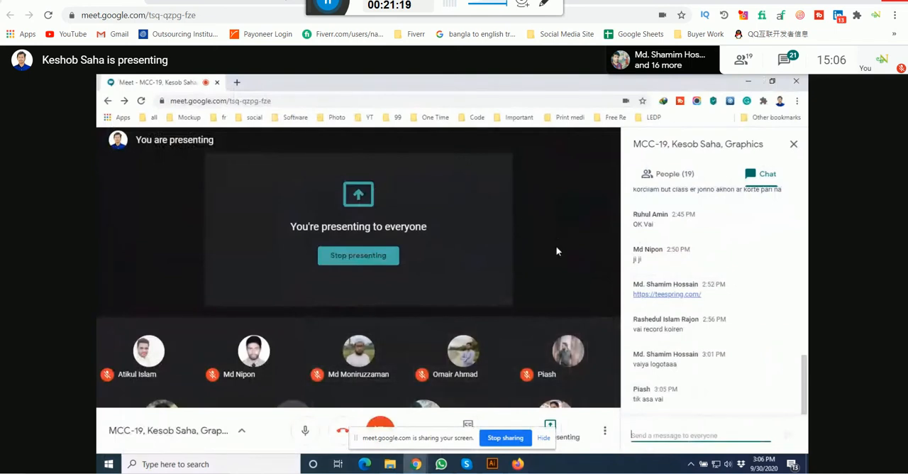
Step: Switch to Illustrator and view both artboards of Brochure.ai at 25% zoom
left_click(491, 463)
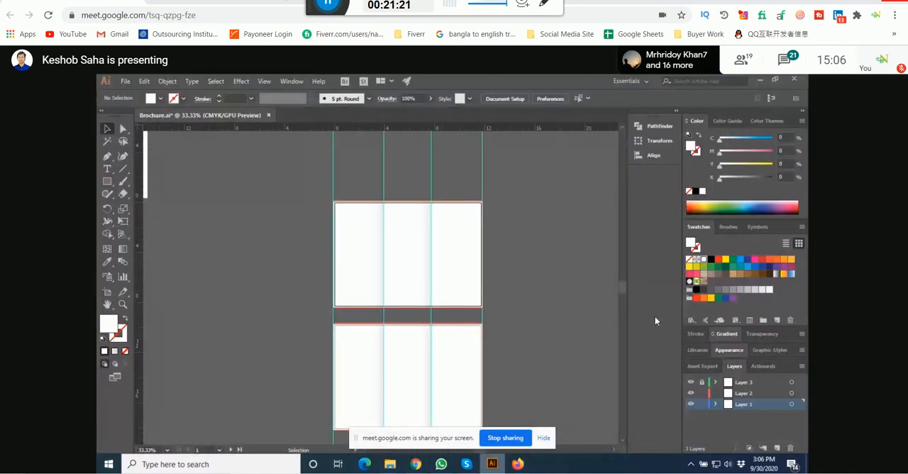
left_click_drag(527, 284, 475, 234)
scroll(518, 224, "down", 1)
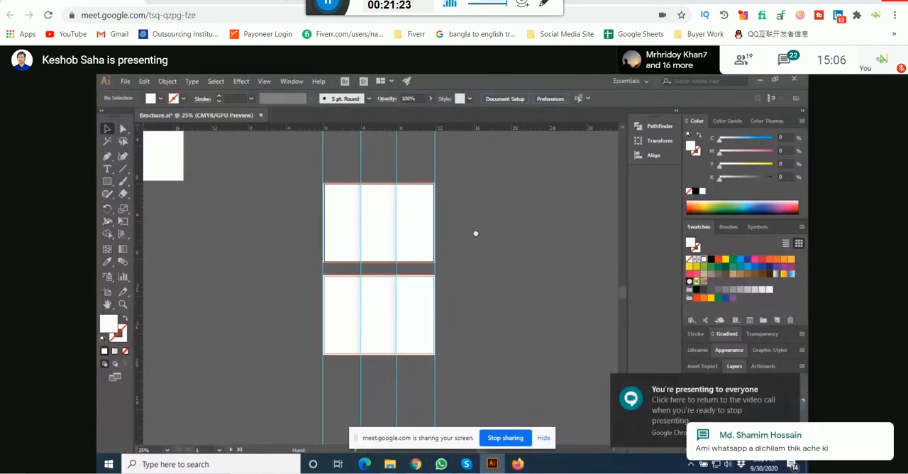
Step: Switch back to Chrome and open the GraphicRiver website in a new tab
mouse_move(416, 463)
left_click(346, 421)
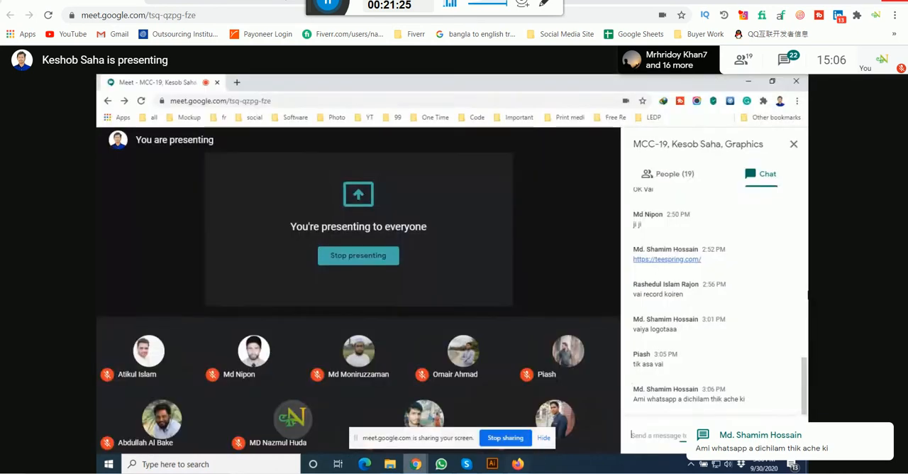
left_click(238, 82)
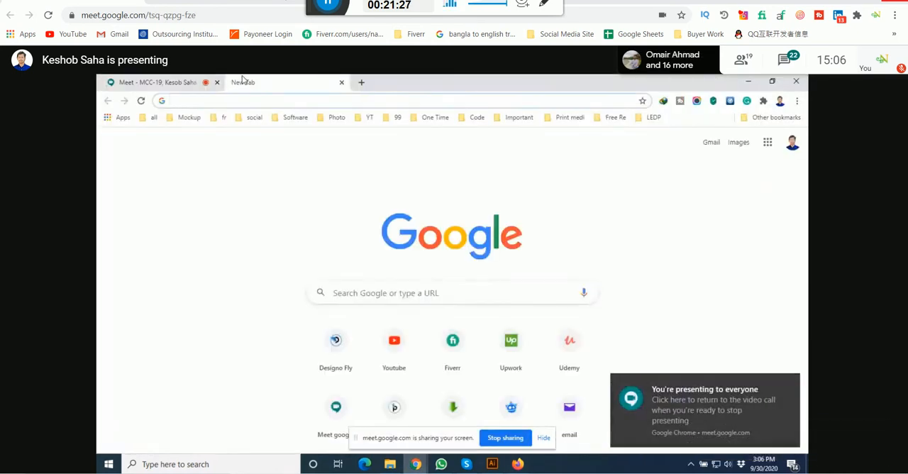
type("graphicriver")
key("Return")
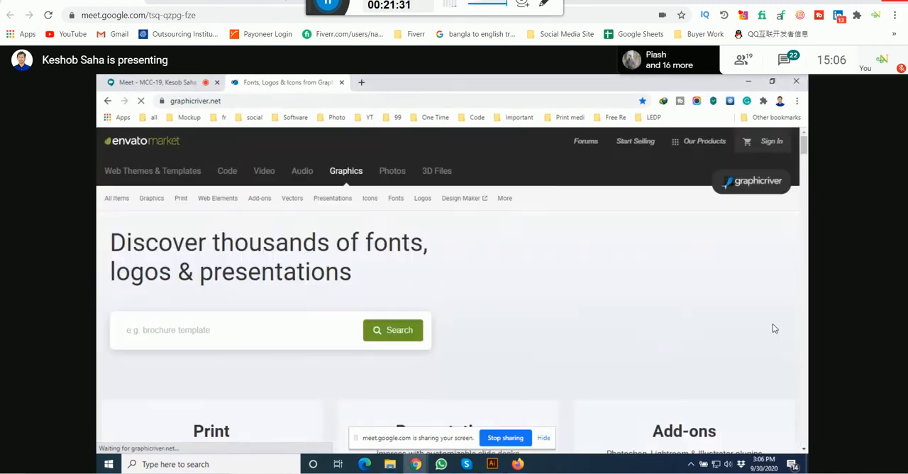
Step: Search GraphicRiver for "brochure"
left_click(183, 397)
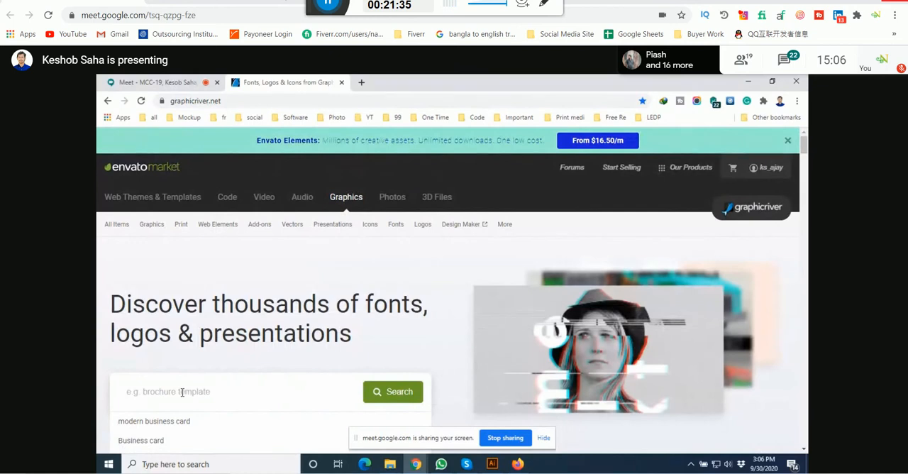
type("br")
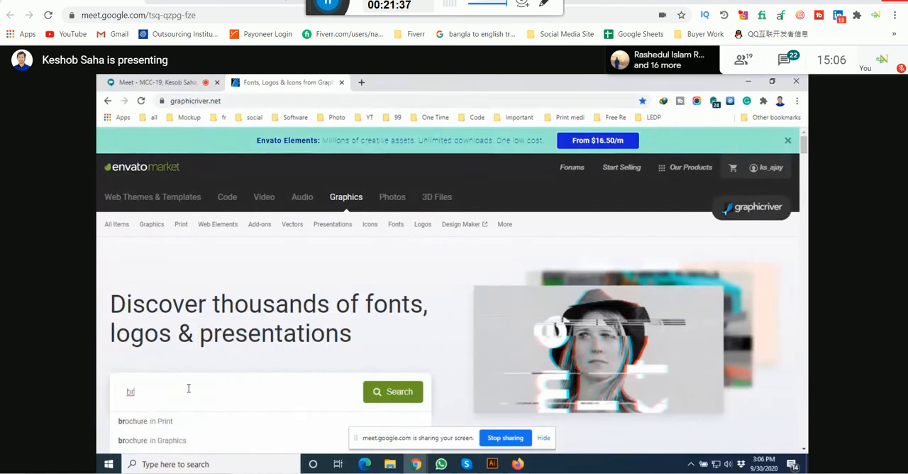
type("ochure")
key("Return")
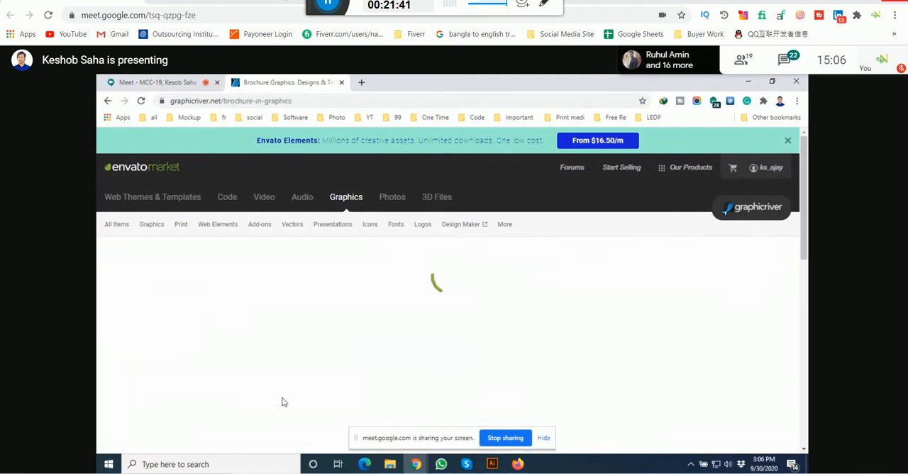
Step: Look over the first brochure results and refine the search to "trifold brochure"
scroll(328, 358, "down", 6)
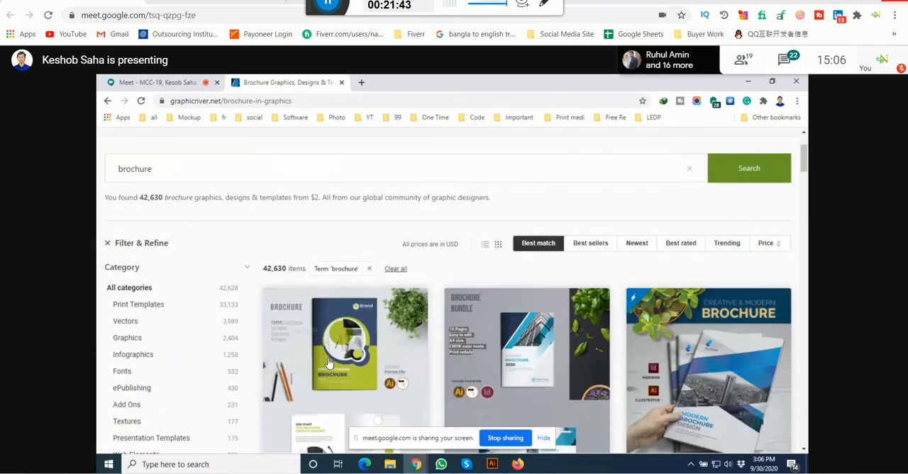
scroll(330, 362, "up", 5)
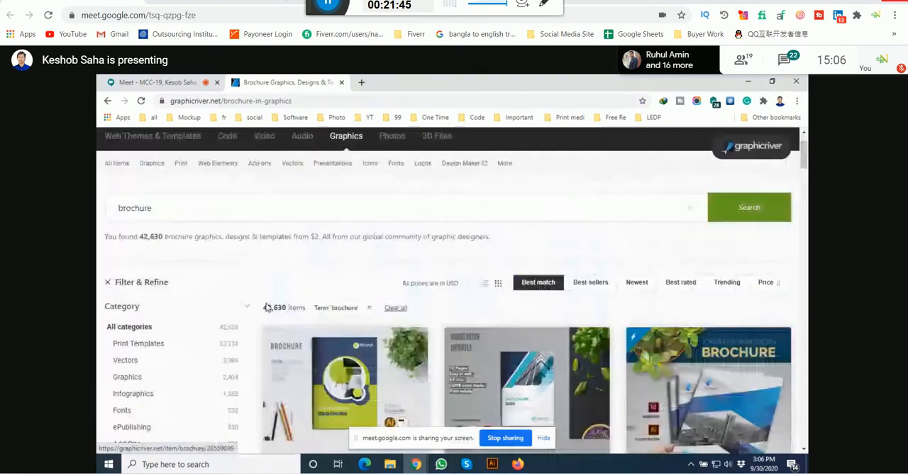
scroll(267, 306, "up", 2)
left_click(139, 263)
key("Home")
type("trifo")
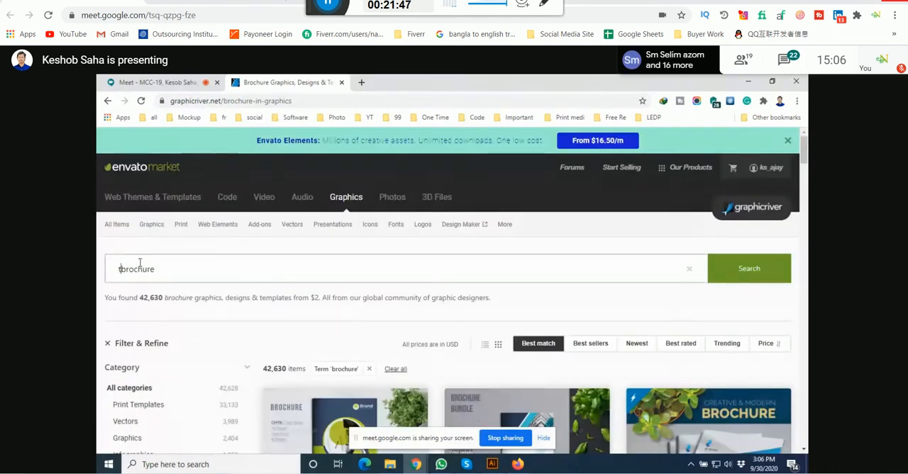
type("ld")
key("Return")
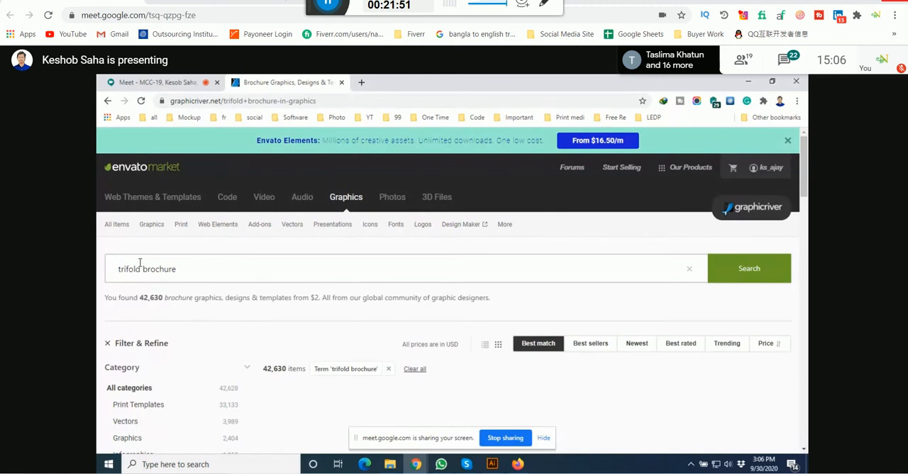
Step: Browse the first page of trifold brochure results, examining the design and layout of the templates and mockups
scroll(381, 216, "down", 10)
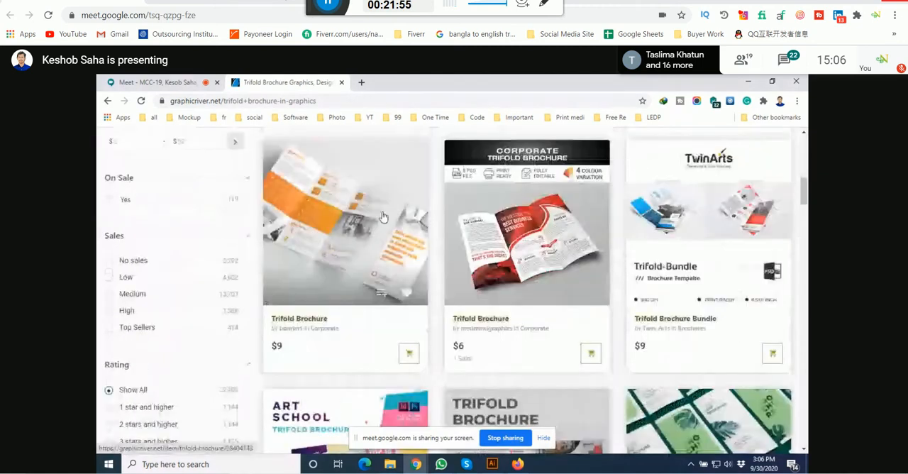
scroll(382, 217, "down", 10)
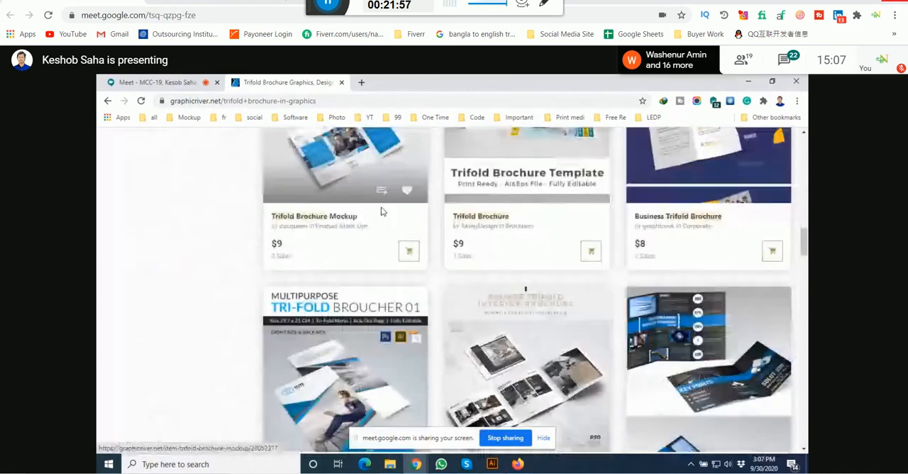
scroll(381, 211, "down", 3)
scroll(381, 210, "down", 3)
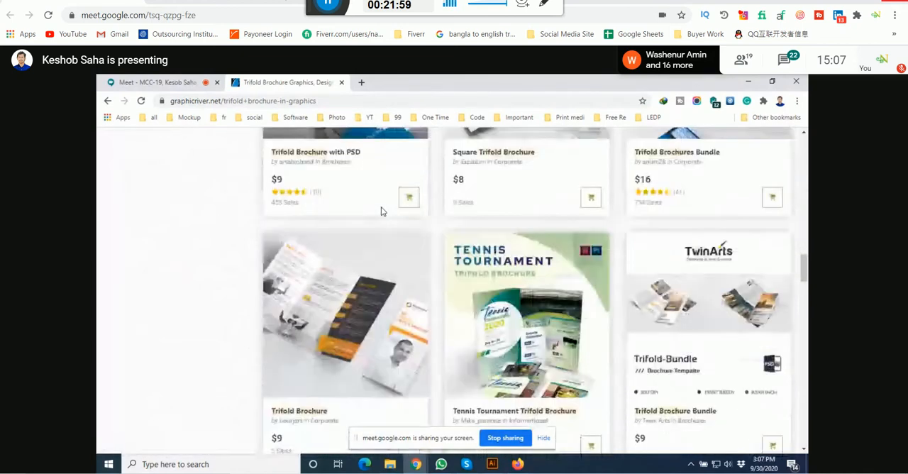
scroll(381, 211, "down", 3)
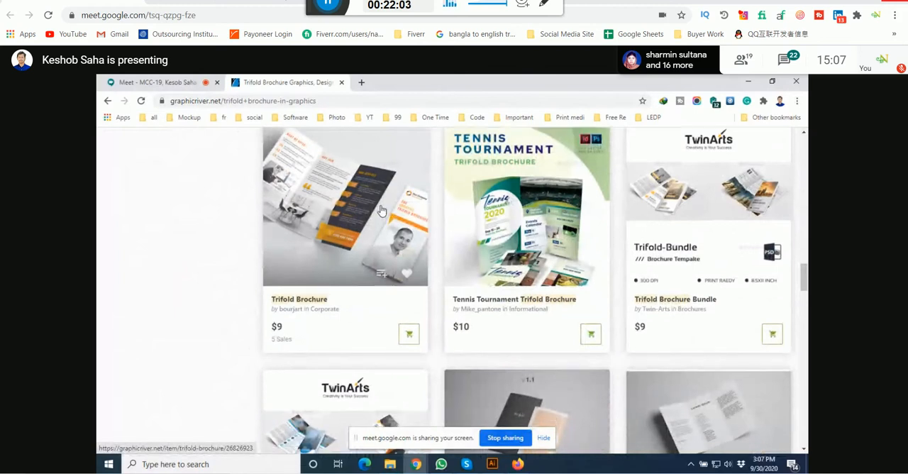
scroll(381, 210, "down", 3)
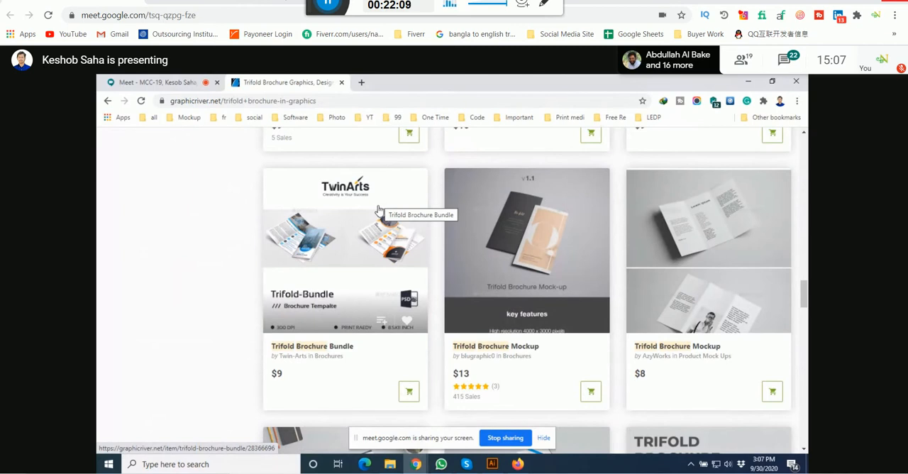
scroll(377, 212, "down", 1)
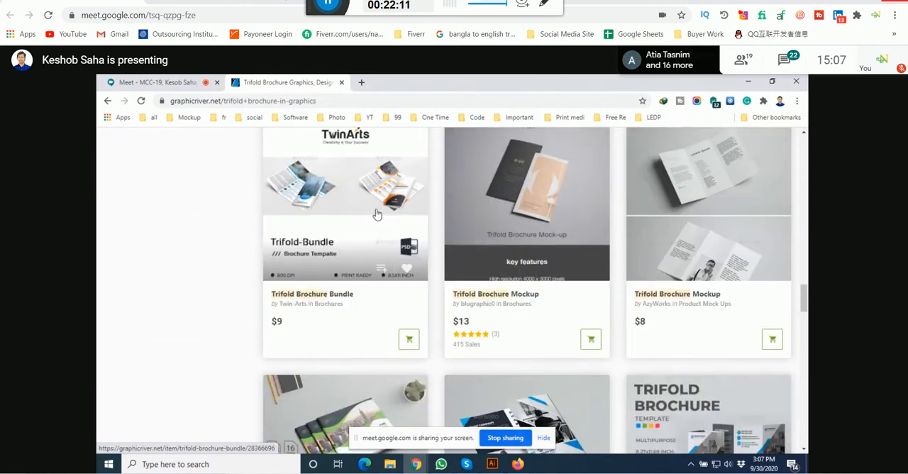
scroll(377, 213, "down", 2)
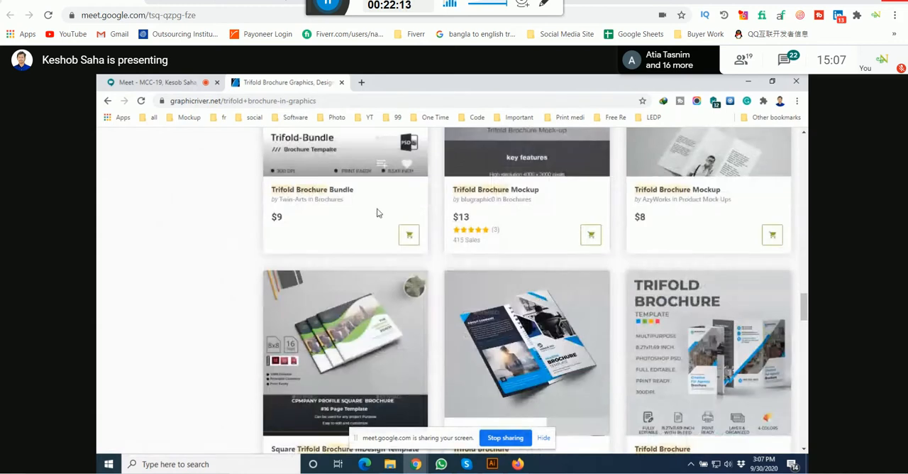
scroll(377, 213, "down", 2)
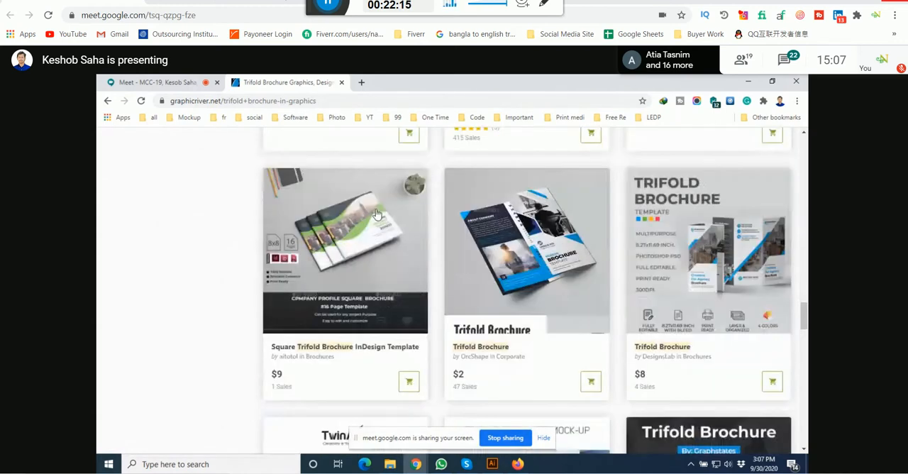
scroll(376, 213, "down", 2)
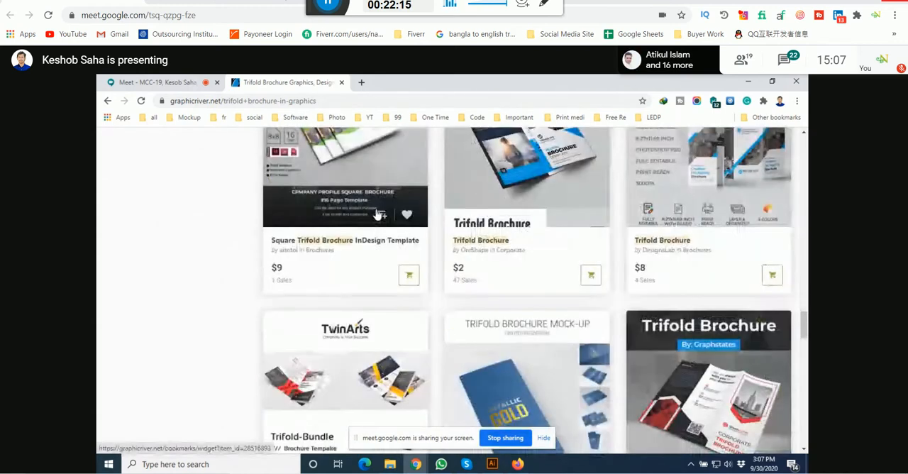
Step: Check the meeting, return to the trifold brochure results and open page 3 of them
left_click(142, 82)
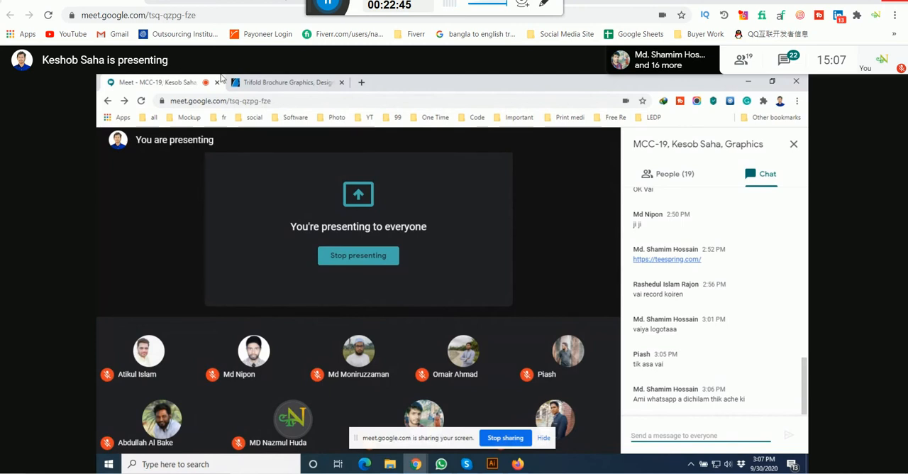
left_click(266, 82)
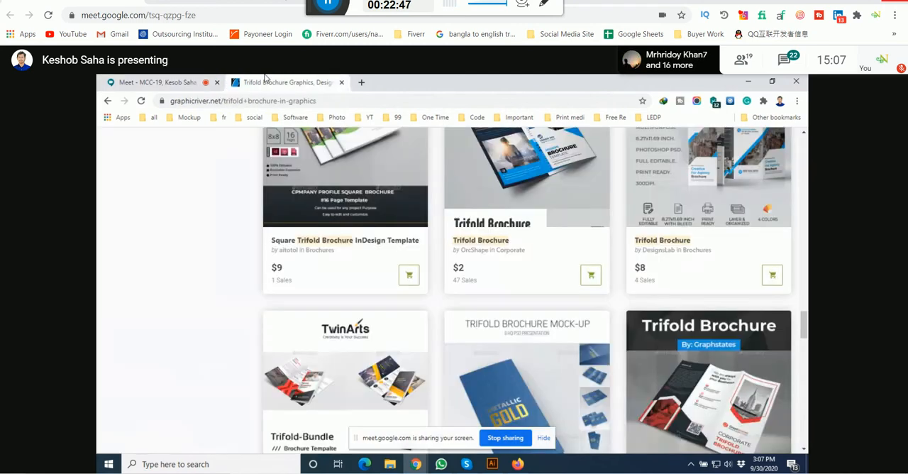
scroll(564, 278, "down", 5)
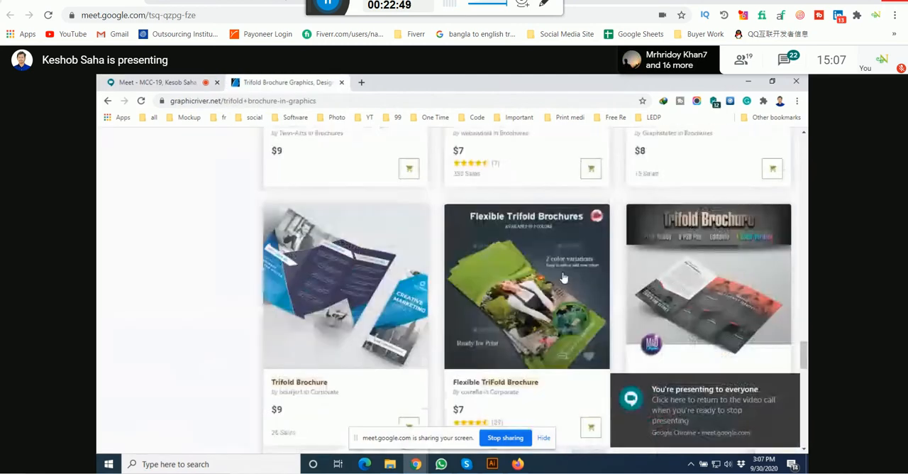
scroll(564, 279, "down", 10)
left_click(466, 265)
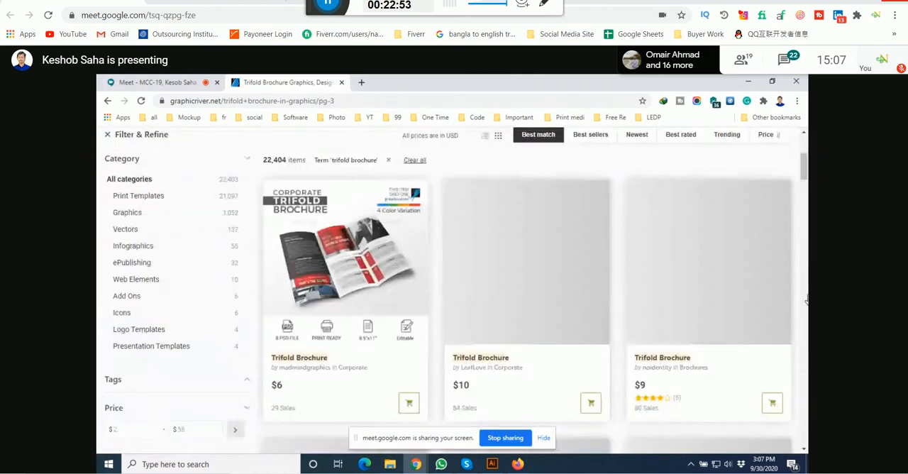
Step: Browse page 3 of the results and open the blue Trifold Brochure template by Graphstates
scroll(667, 193, "down", 1)
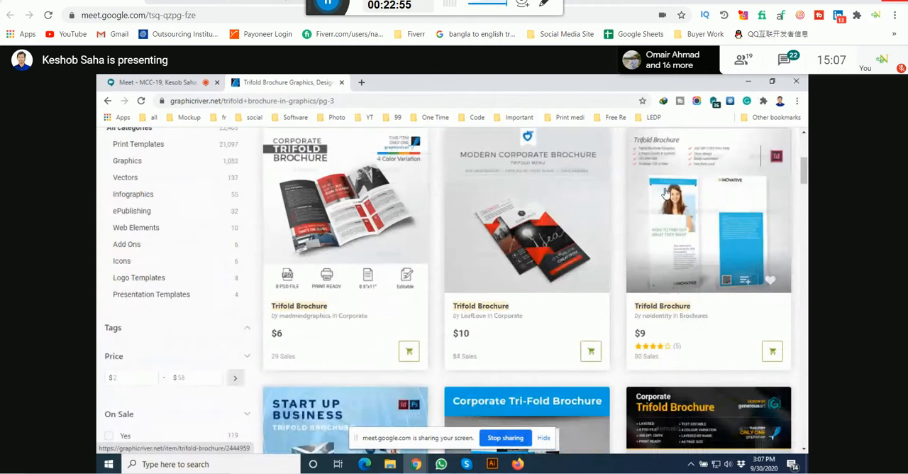
scroll(660, 194, "down", 8)
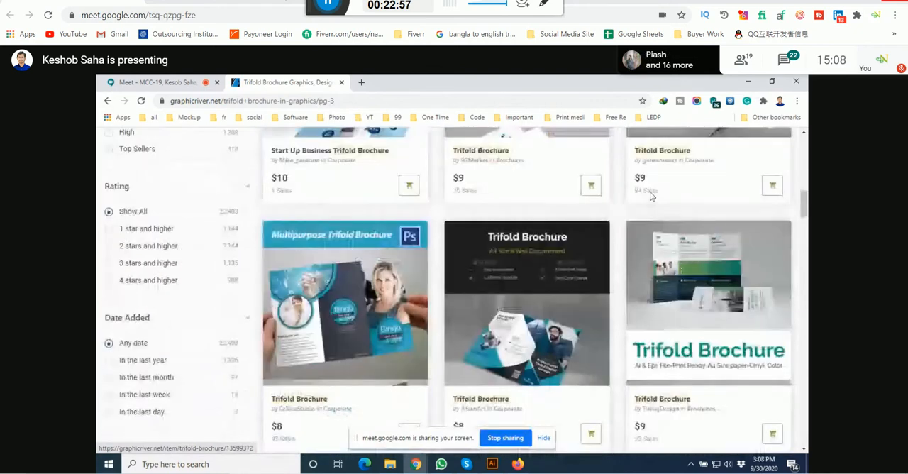
scroll(651, 196, "down", 1)
scroll(651, 196, "down", 4)
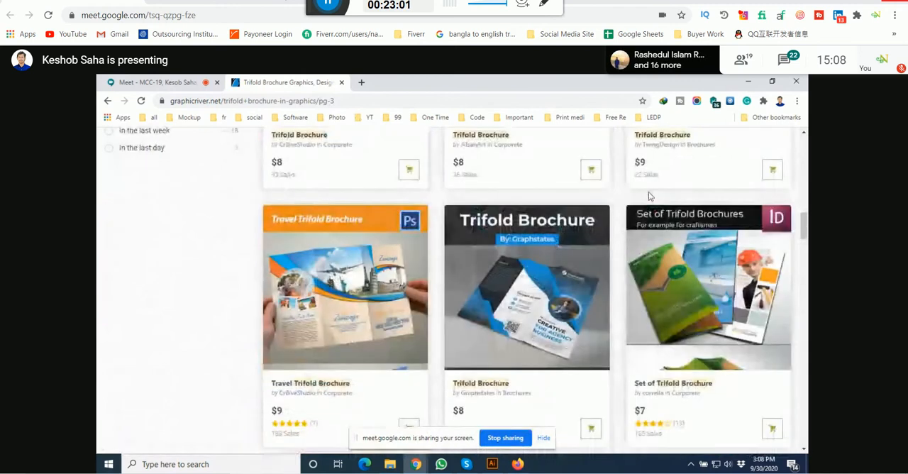
left_click(556, 294)
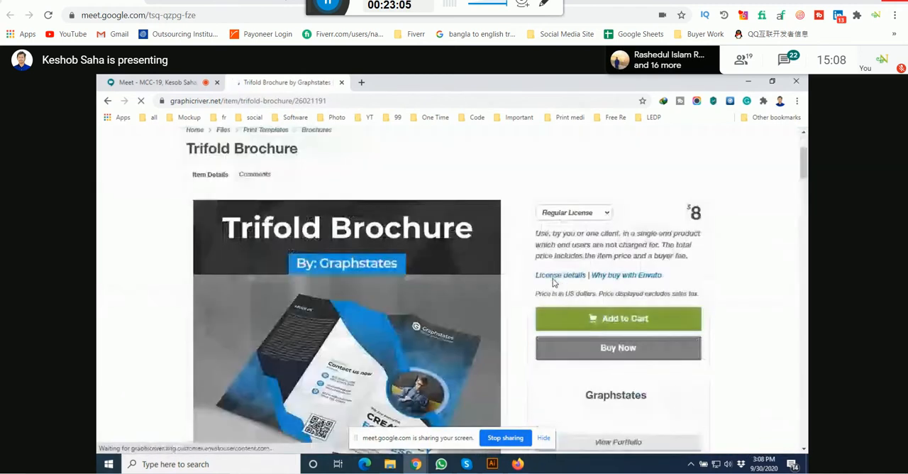
Step: Look through the colour variations in the template's preview images
scroll(553, 283, "down", 5)
scroll(553, 280, "down", 5)
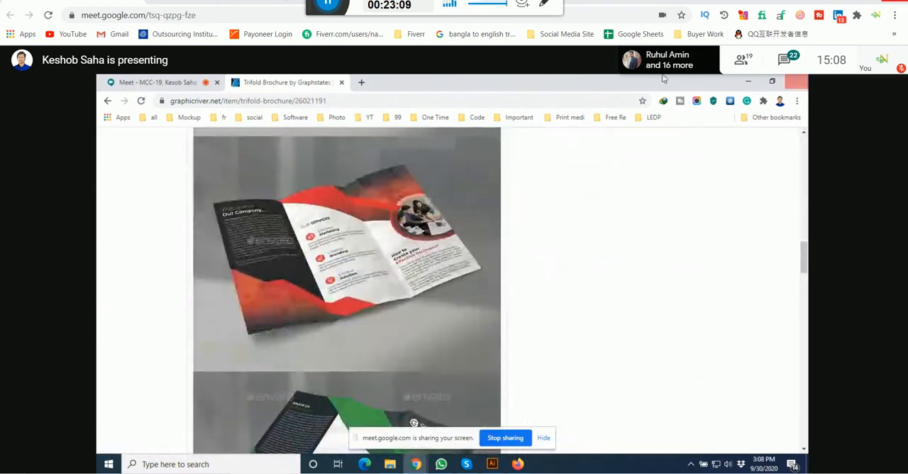
left_click(379, 146)
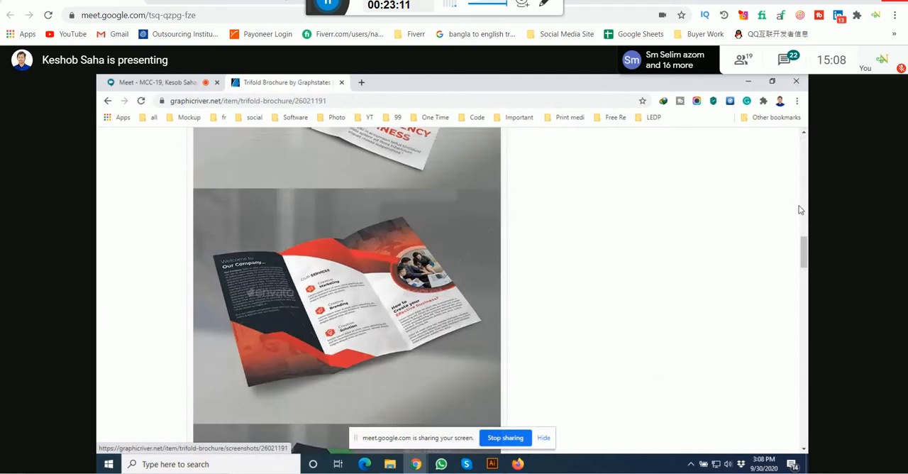
Step: Open the blue version's preview of the Graphstates trifold brochure at full size and copy the image
scroll(322, 380, "up", 2)
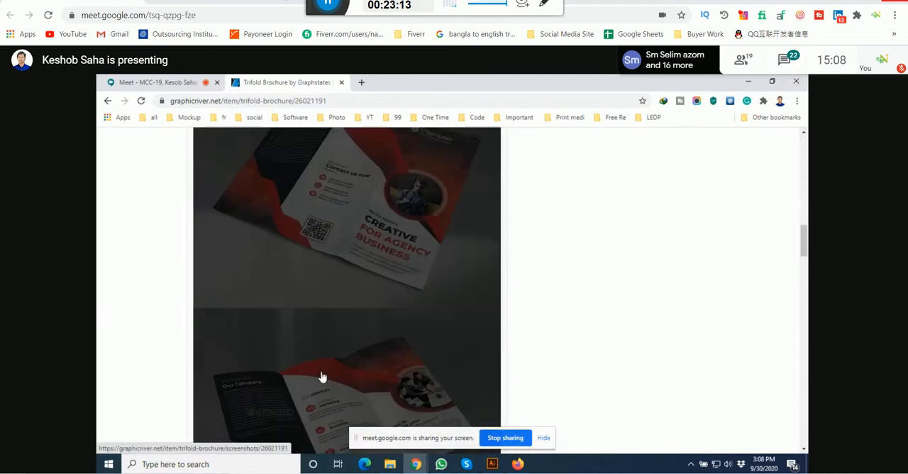
scroll(322, 377, "up", 10)
left_click(376, 316)
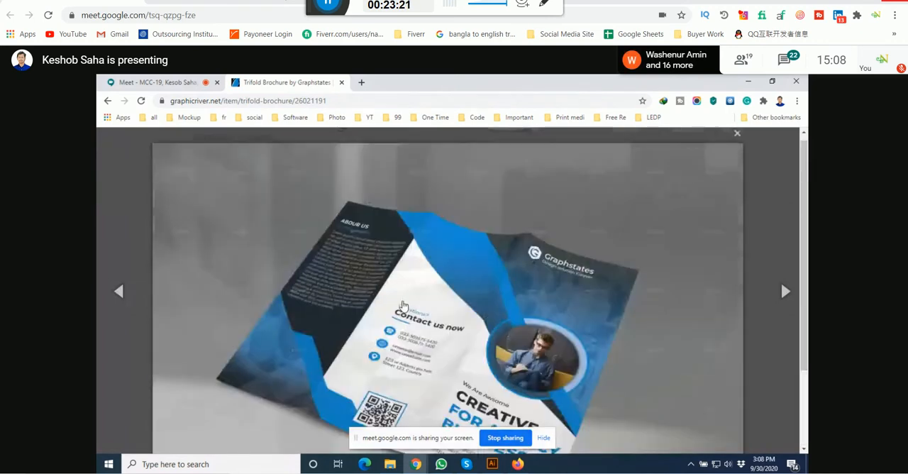
right_click(469, 229)
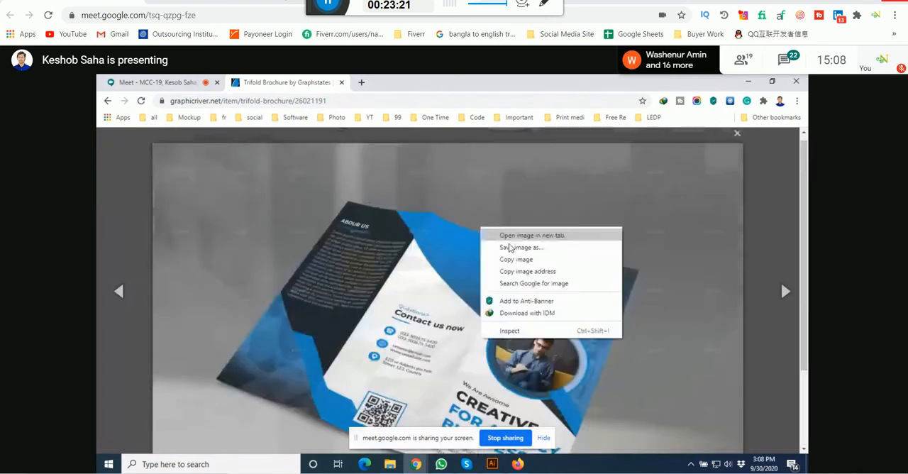
left_click(529, 259)
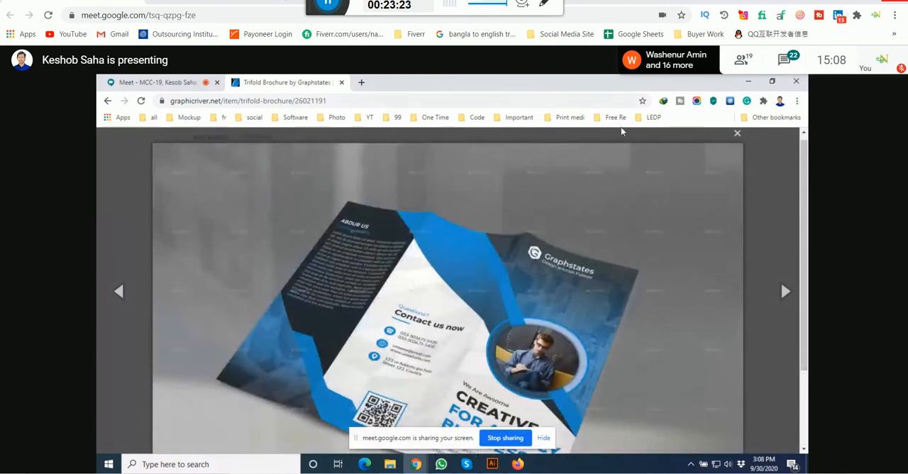
Step: Switch to Illustrator, paste the copied brochure preview, scale it down and place it beside the upper artboard
left_click(495, 464)
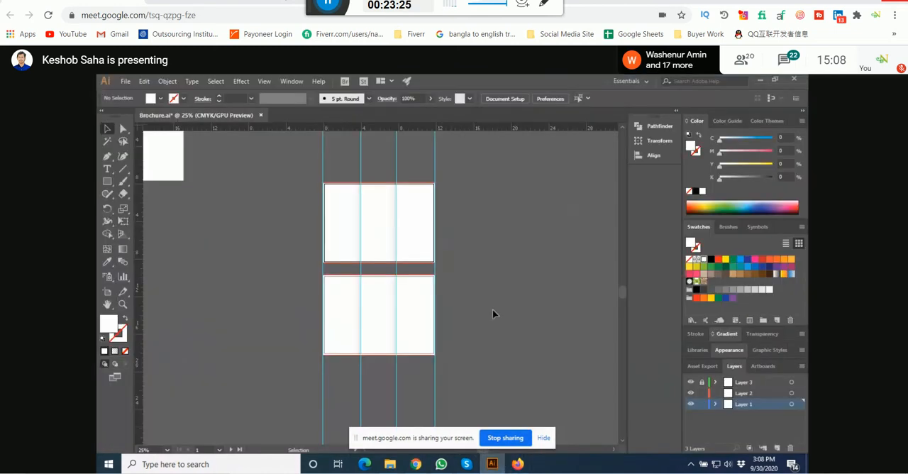
scroll(393, 284, "right", 5)
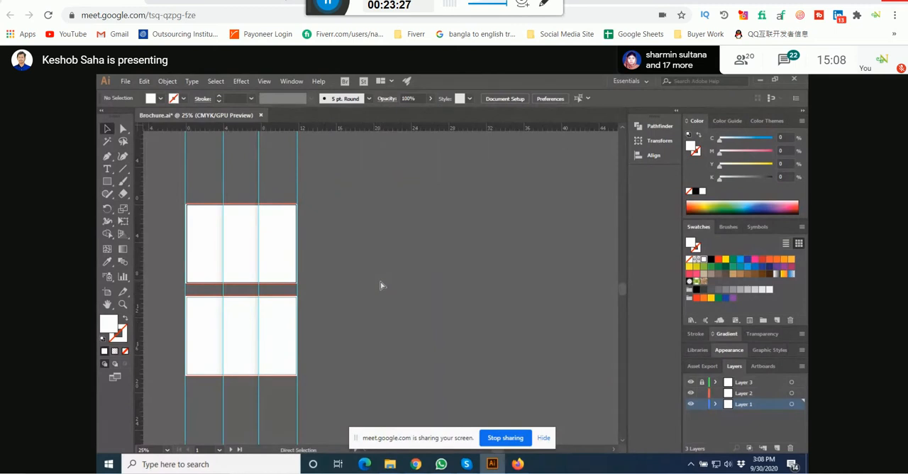
key("ctrl+v")
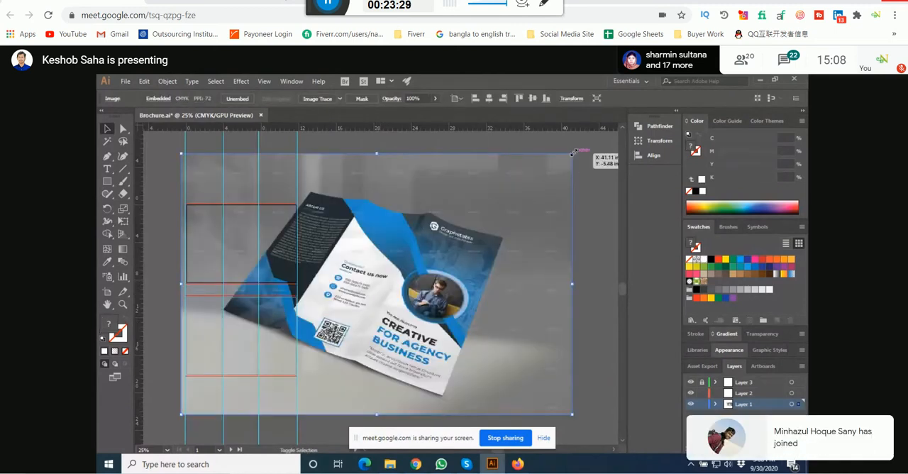
left_click_drag(574, 153, 424, 254)
left_click_drag(379, 276, 351, 235)
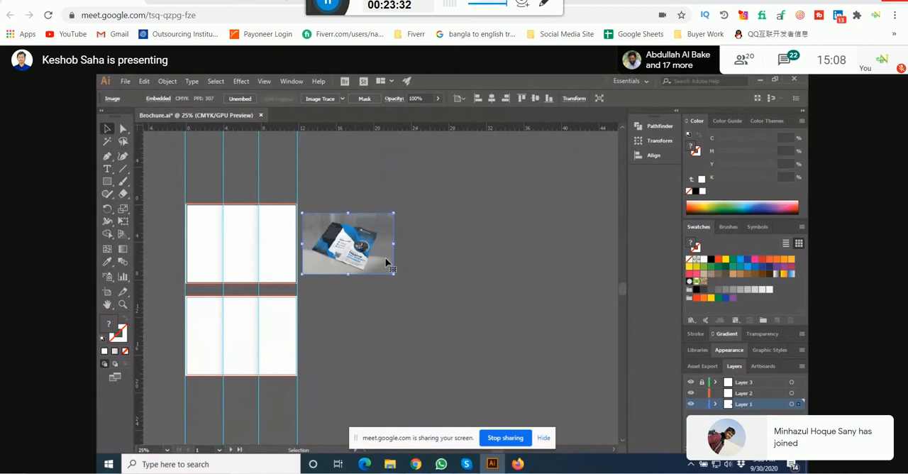
Step: Copy the template's inside-pages preview from the browser, paste it into the Illustrator document, and scale it down beside the lower artboard
left_click(760, 80)
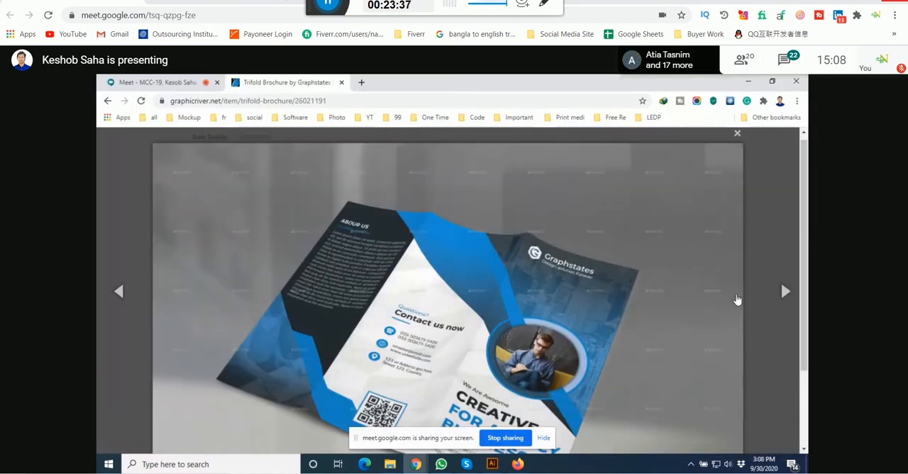
left_click(737, 133)
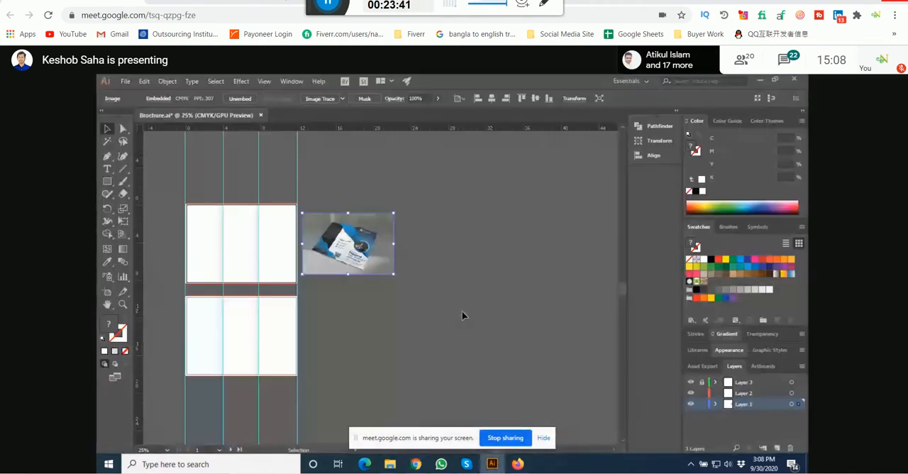
left_click(462, 305)
key("ctrl+v")
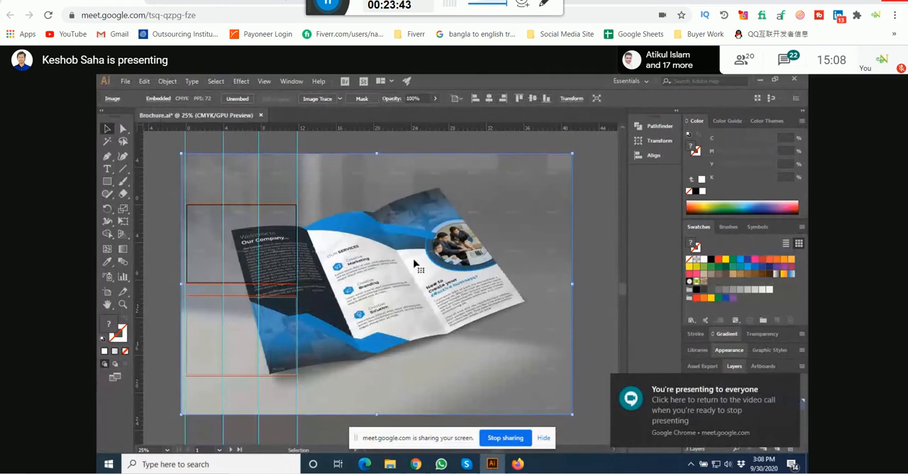
left_click_drag(572, 153, 318, 325)
left_click_drag(313, 361, 430, 336)
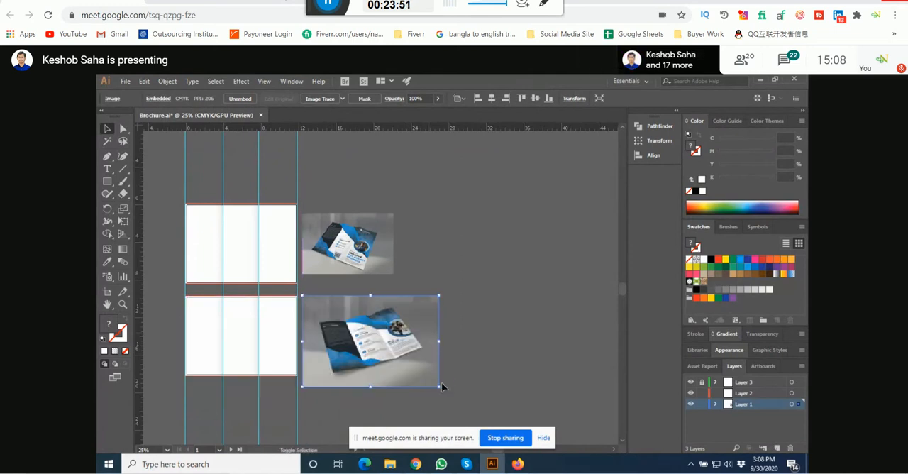
left_click_drag(441, 387, 401, 362)
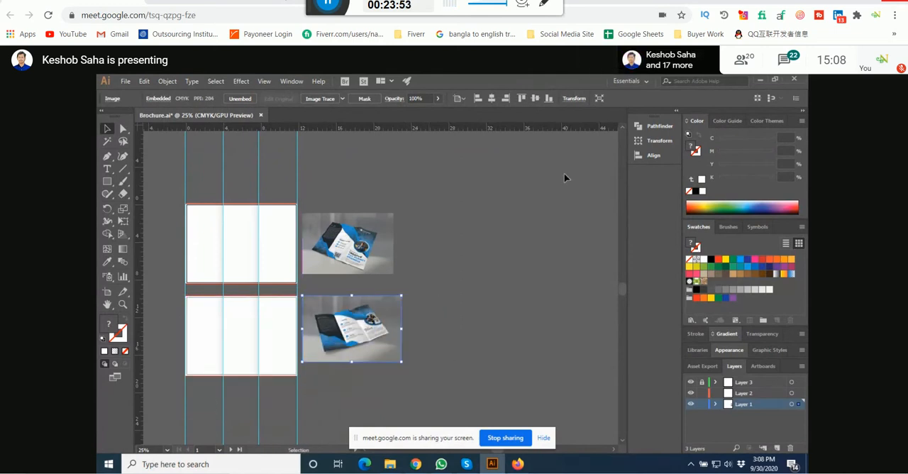
left_click(511, 288)
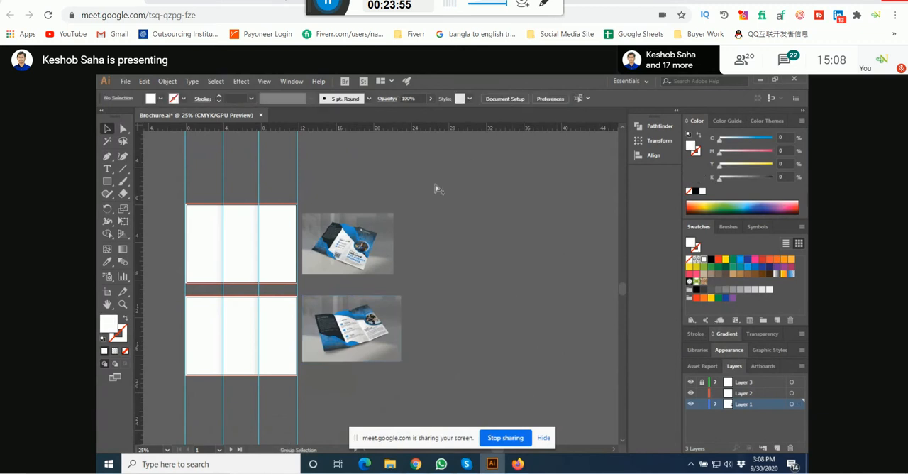
Step: Enlarge the upper reference image to match the width of the lower one
scroll(261, 260, "up", 2)
left_click_drag(377, 242, 375, 260)
left_click_drag(441, 234, 407, 321)
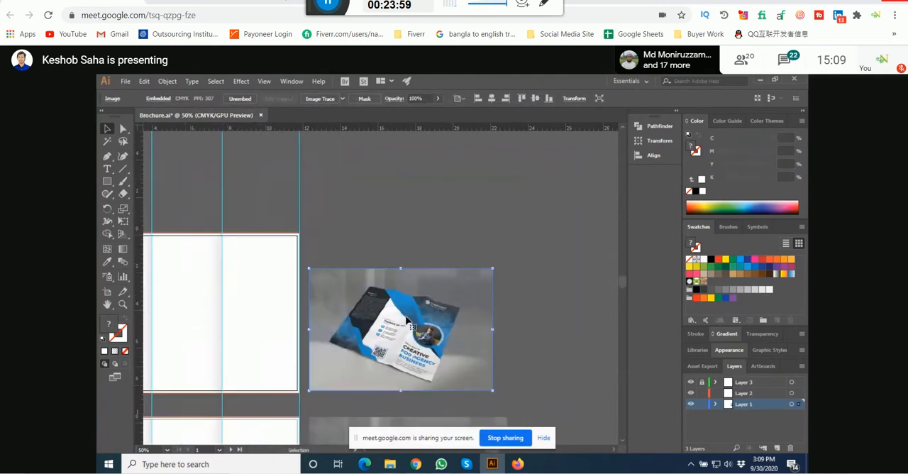
left_click_drag(493, 269, 508, 257)
left_click(497, 225)
left_click_drag(497, 224, 516, 156)
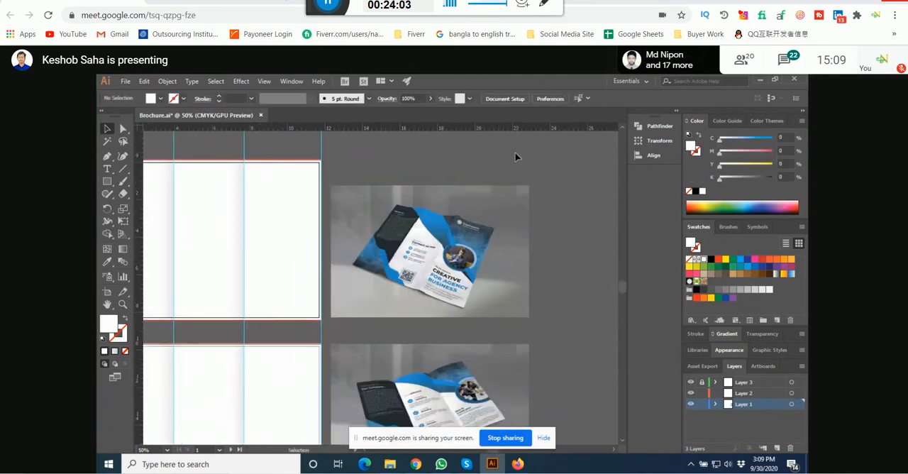
Step: Examine the outside spread in the upper reference image, including its cover, blue shapes, circular photo and contact panel
scroll(516, 157, "down", 1)
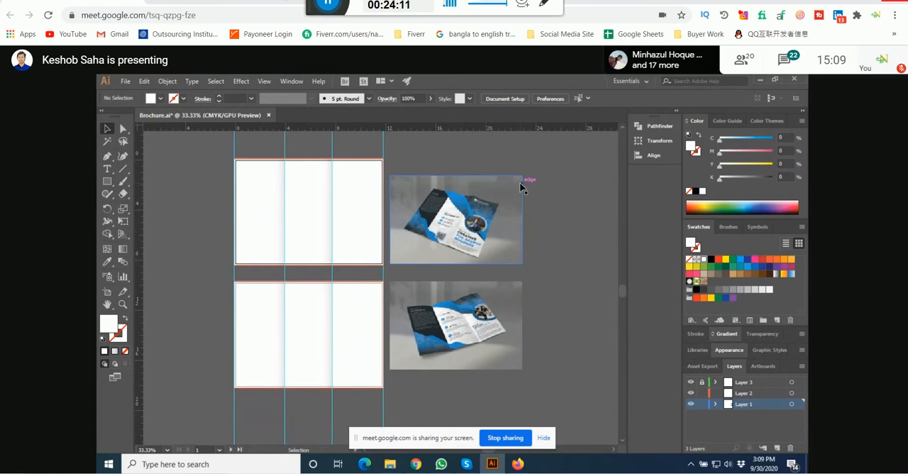
scroll(475, 215, "up", 3)
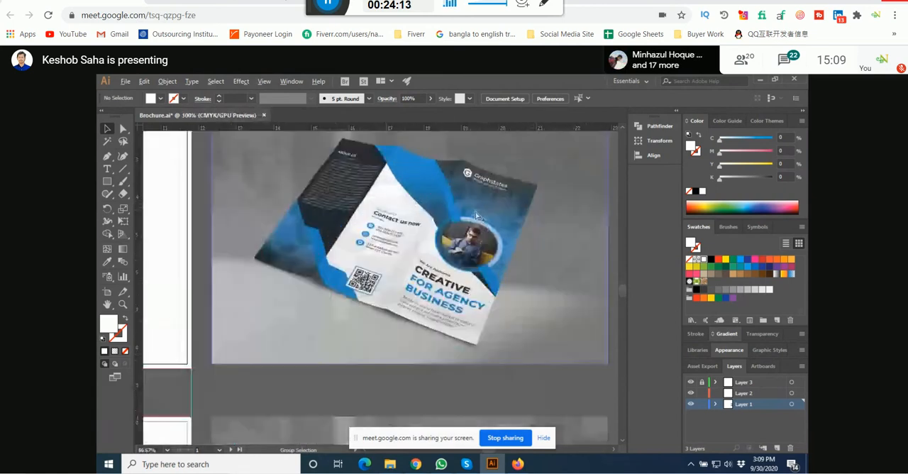
scroll(476, 215, "up", 1)
left_click_drag(292, 235, 271, 283)
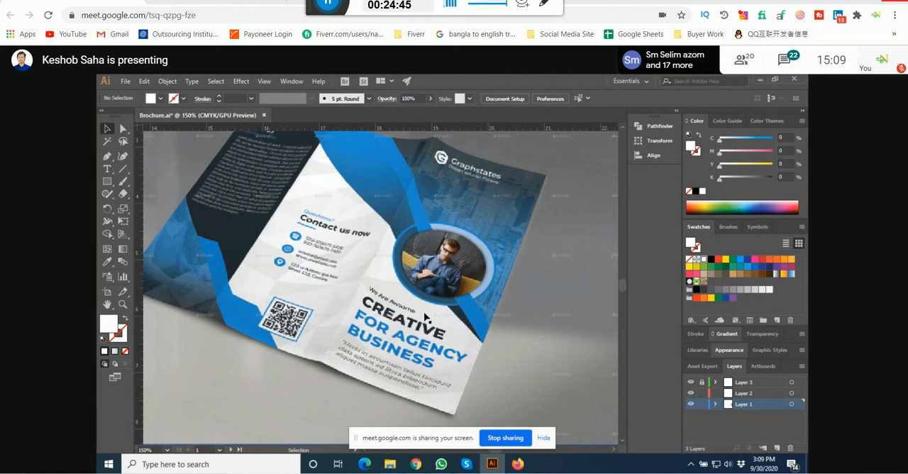
scroll(426, 318, "down", 2)
left_click_drag(332, 299, 361, 179)
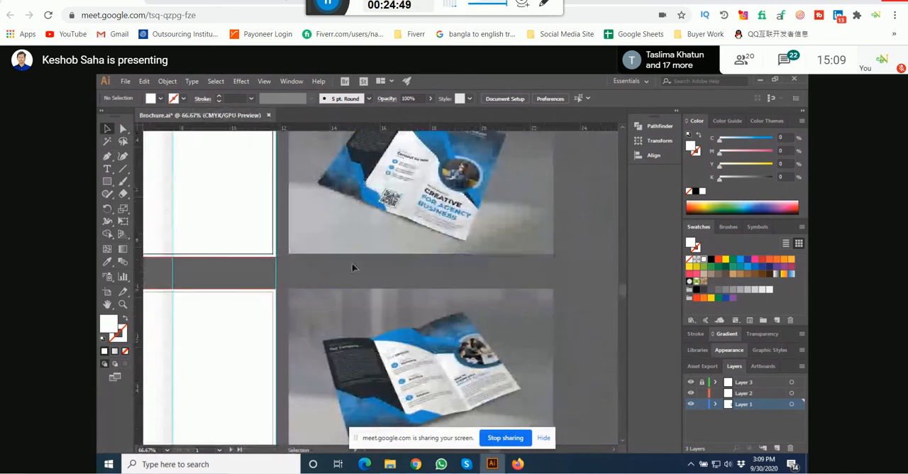
left_click_drag(422, 210, 392, 276)
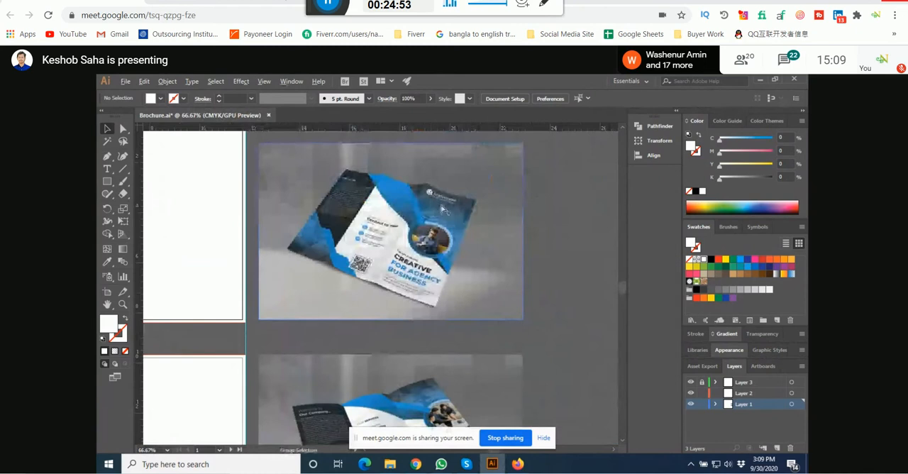
scroll(442, 210, "up", 2)
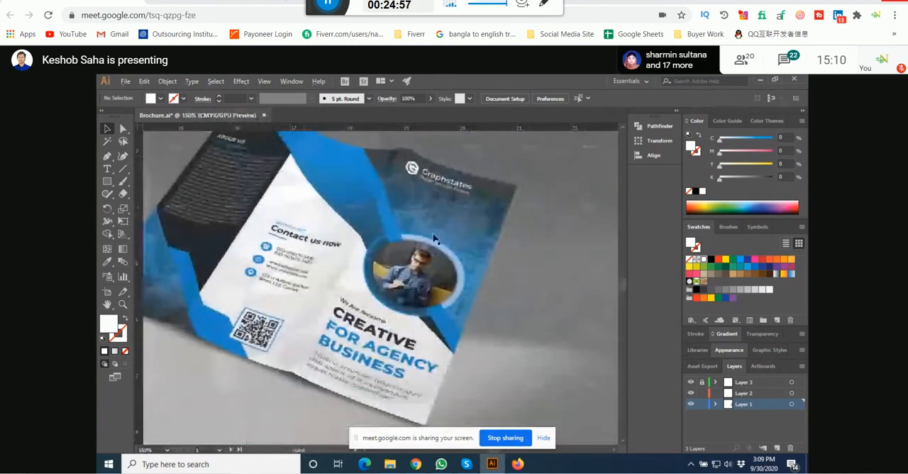
scroll(434, 238, "up", 4)
scroll(427, 267, "down", 1)
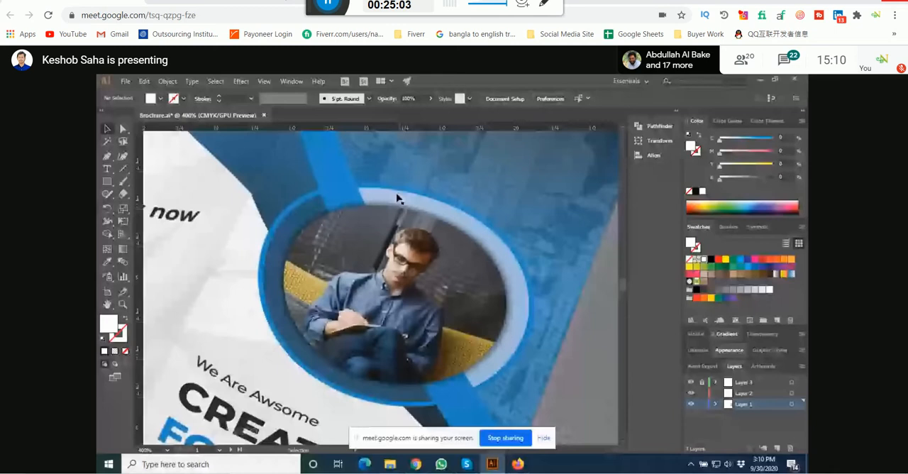
scroll(481, 310, "down", 2)
scroll(389, 259, "up", 2)
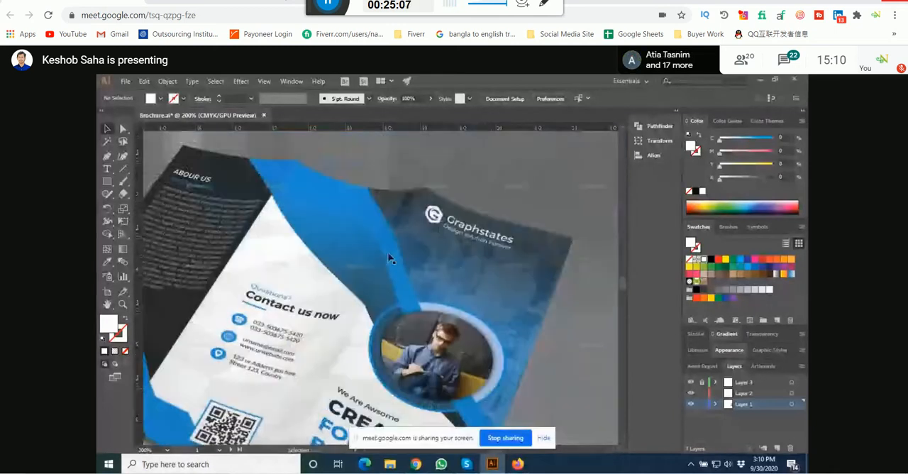
left_click_drag(506, 288, 437, 259)
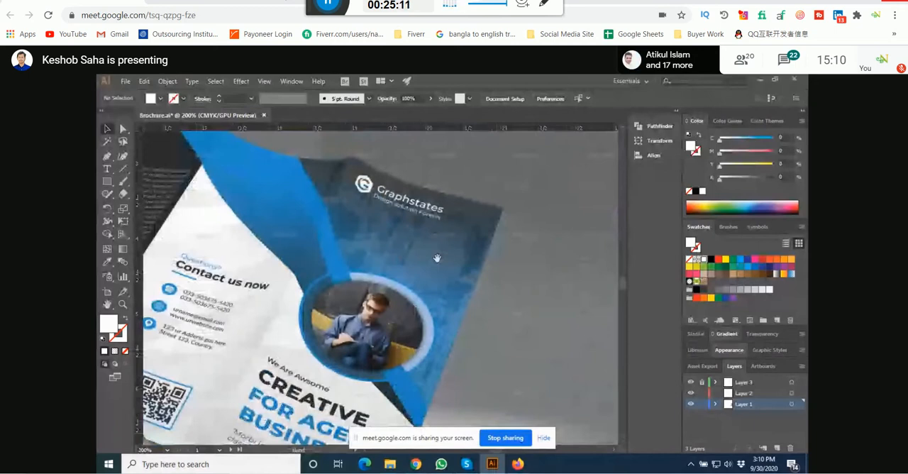
scroll(427, 293, "up", 6)
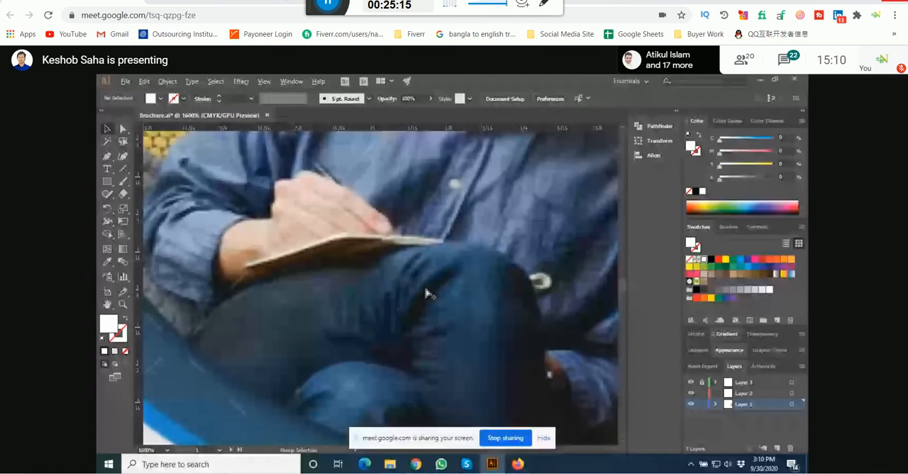
scroll(427, 294, "down", 7)
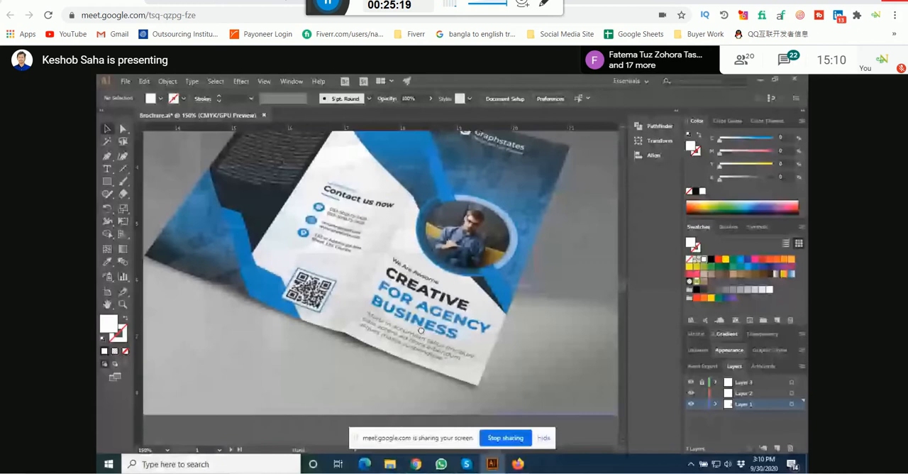
scroll(402, 246, "down", 5)
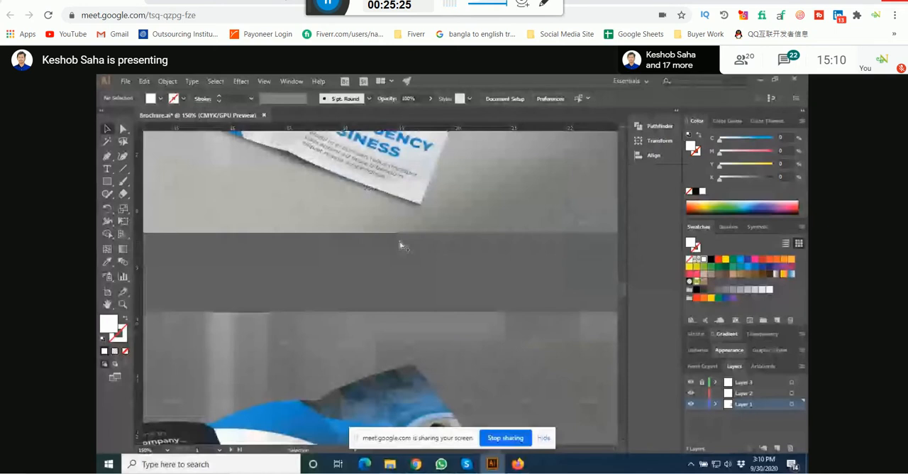
Step: Examine the inside spread in the lower reference image, including its faded background photos, circular photo and service panels
scroll(471, 264, "up", 4)
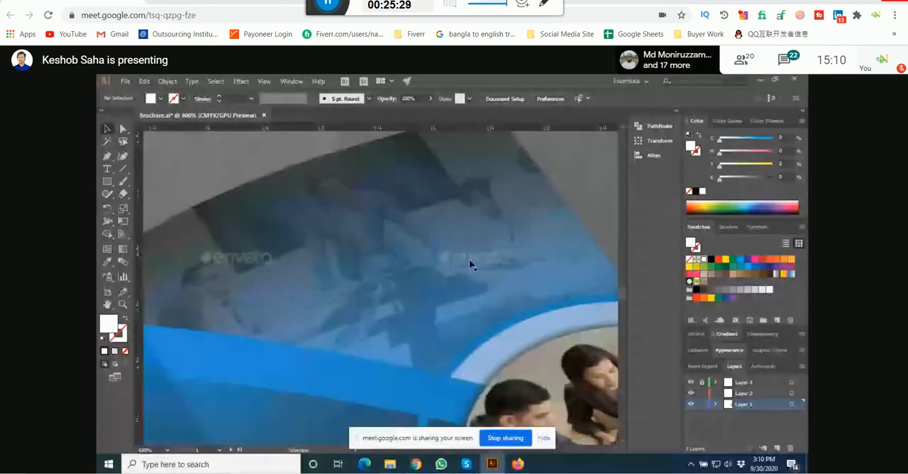
scroll(361, 334, "down", 2)
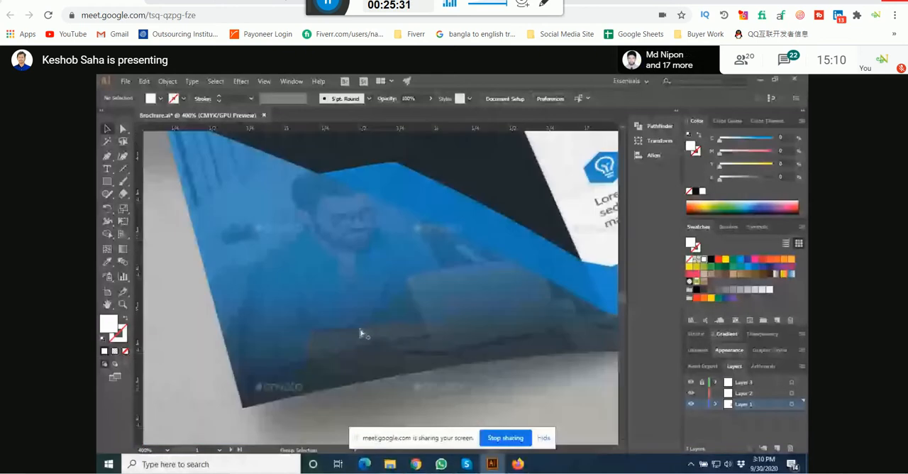
scroll(361, 334, "down", 3)
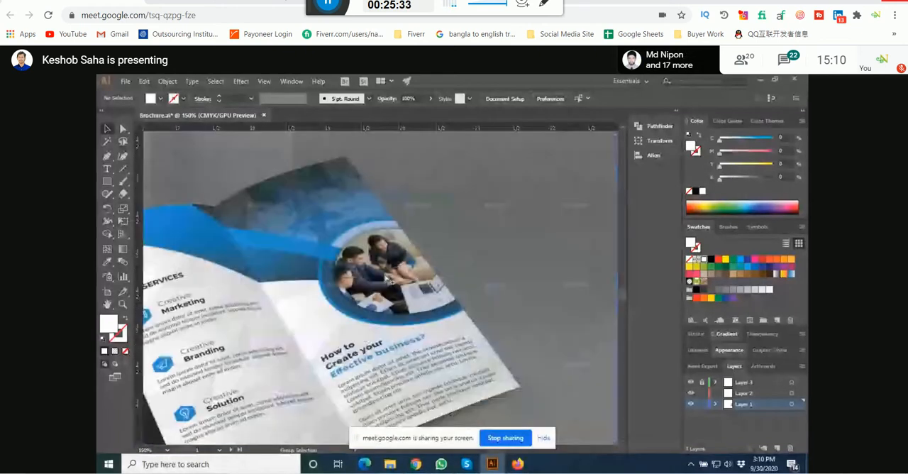
scroll(366, 226, "down", 2)
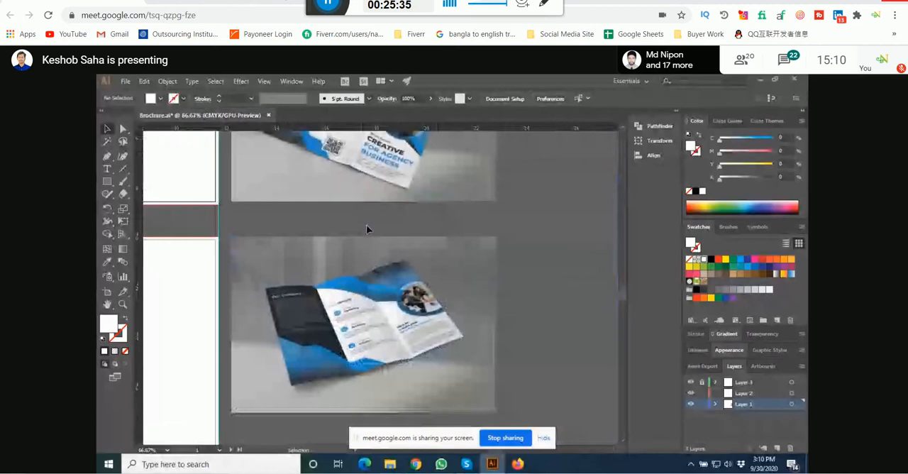
scroll(399, 146, "up", 4)
left_click_drag(398, 146, 395, 276)
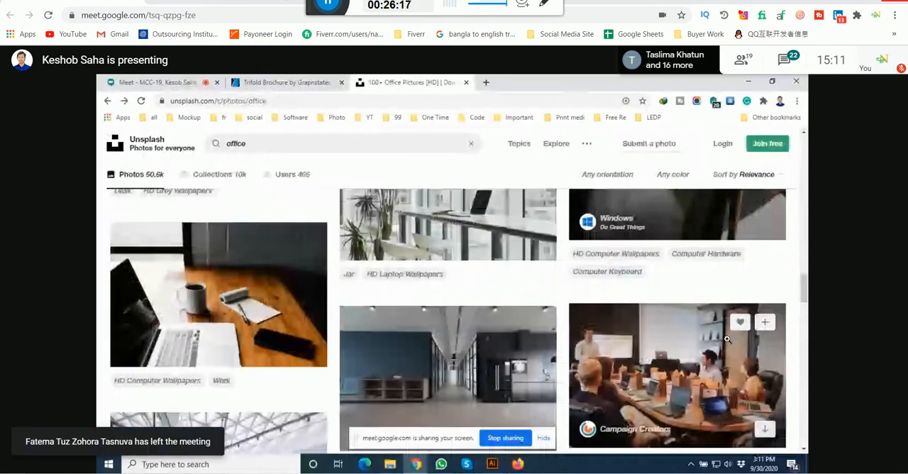
Step: Download the Campaign Creators meeting-room photo from the Unsplash office results and dismiss the thank-you notice
left_click(727, 340)
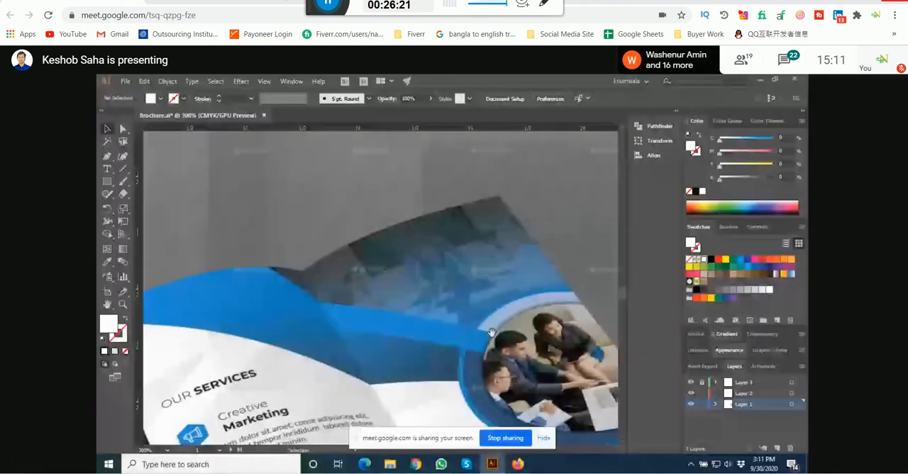
mouse_move(417, 465)
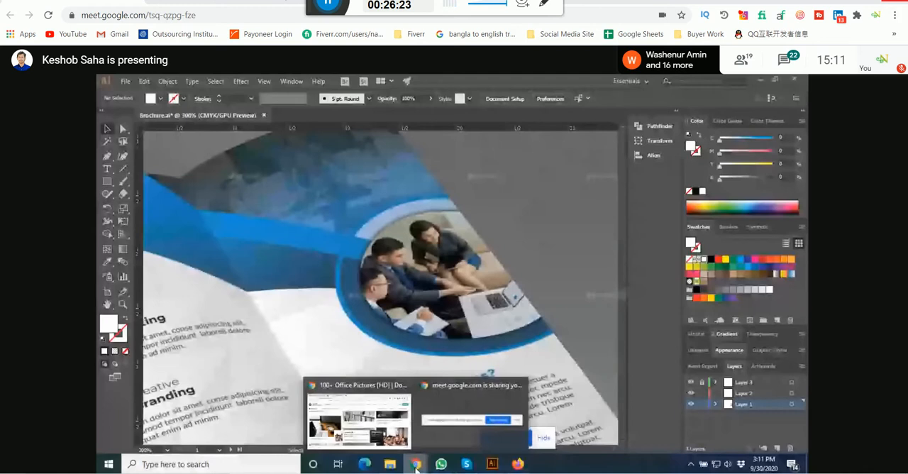
left_click(358, 419)
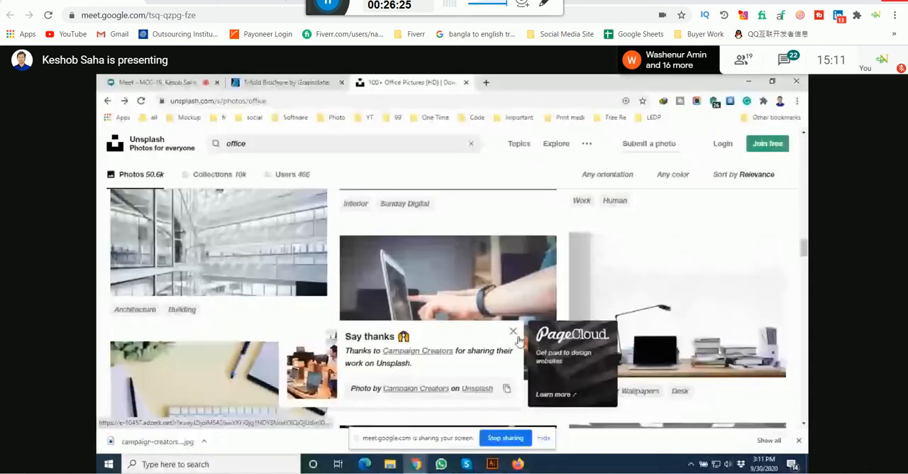
left_click(513, 331)
Step: Look through the Unsplash office results for photos of people working or meeting in an office
scroll(516, 330, "down", 5)
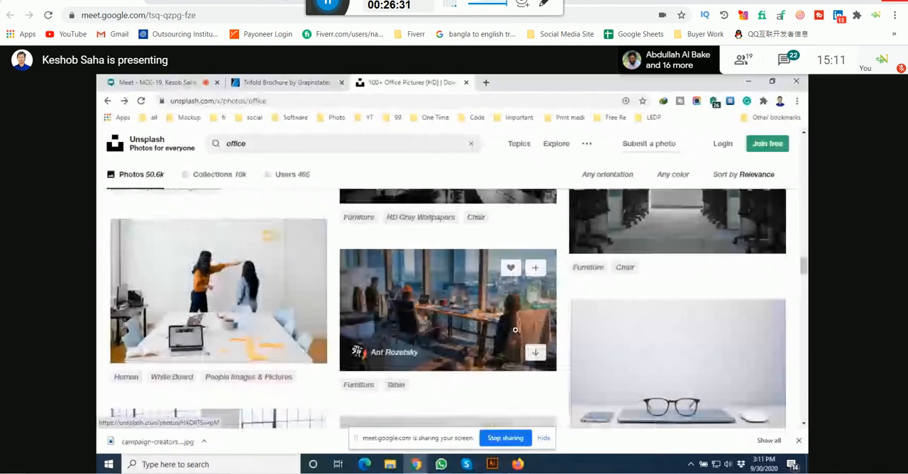
scroll(515, 330, "down", 5)
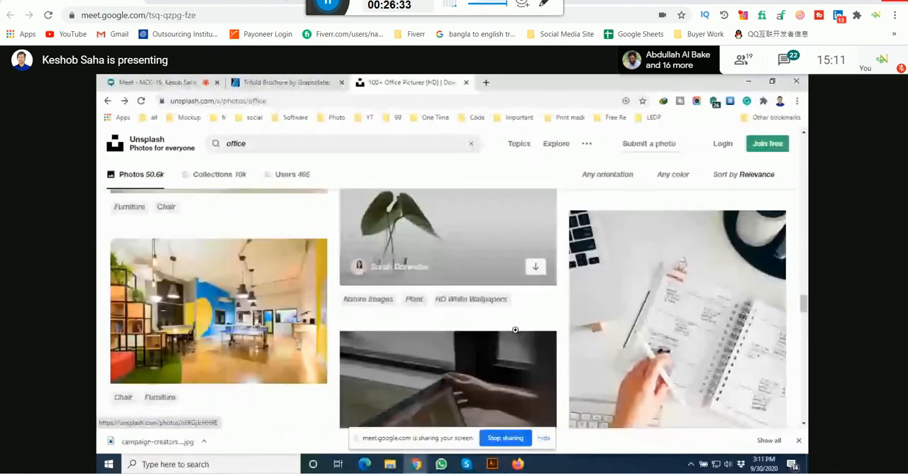
scroll(515, 330, "down", 3)
scroll(516, 334, "down", 3)
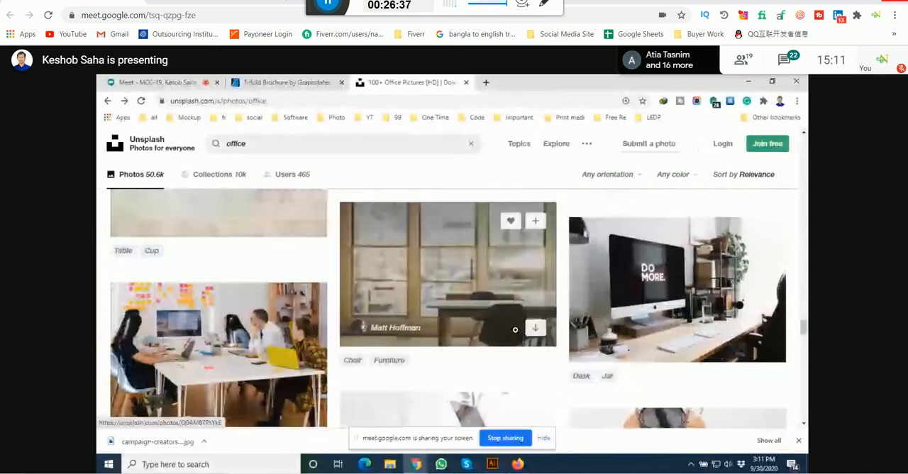
scroll(516, 332, "down", 3)
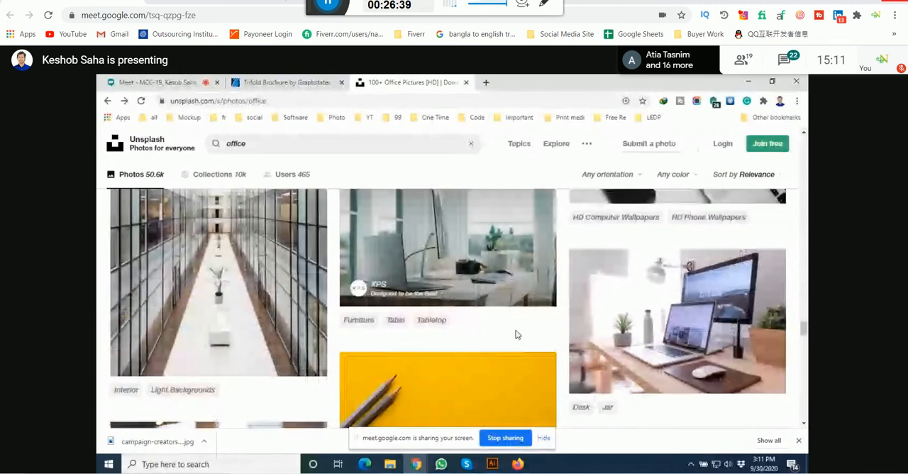
scroll(516, 334, "down", 3)
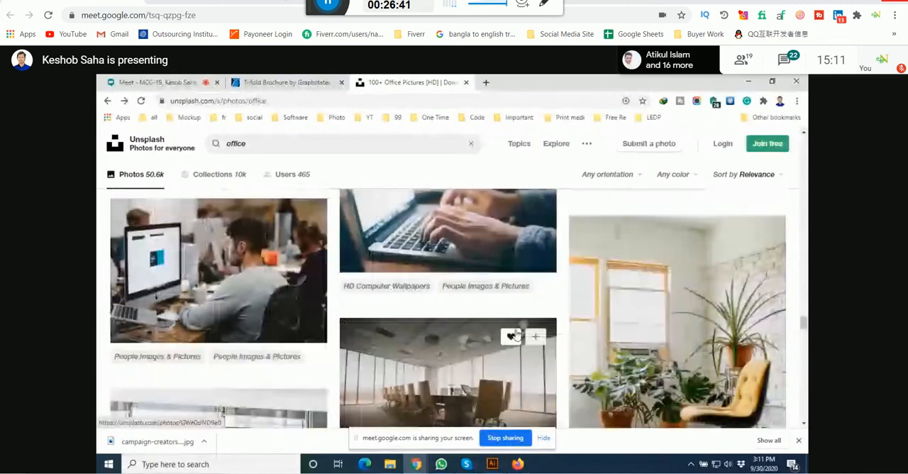
scroll(517, 334, "down", 3)
scroll(516, 334, "down", 5)
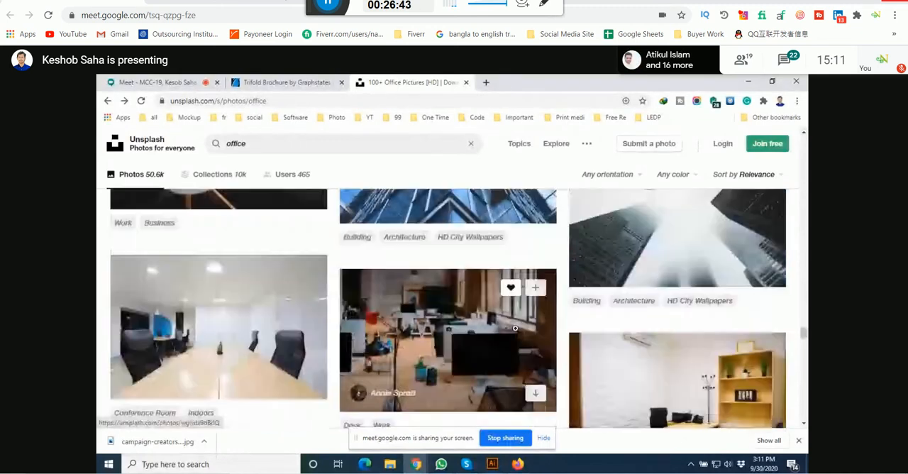
scroll(516, 333, "down", 5)
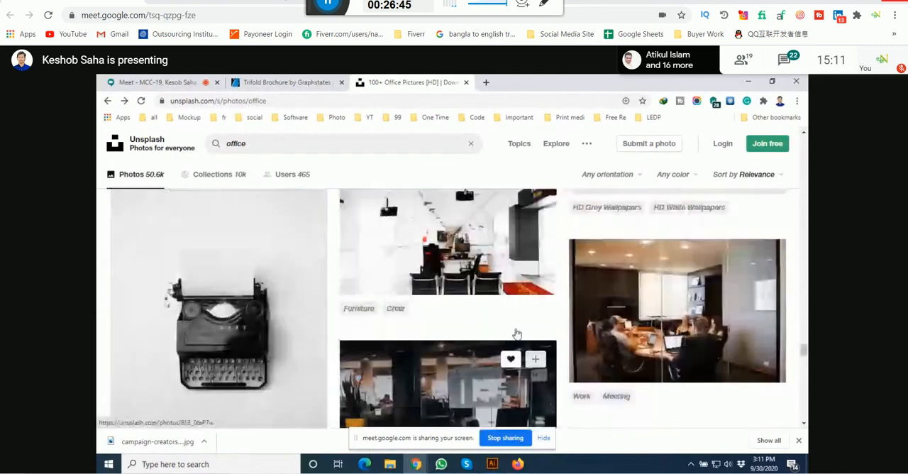
scroll(516, 332, "down", 3)
scroll(516, 330, "down", 8)
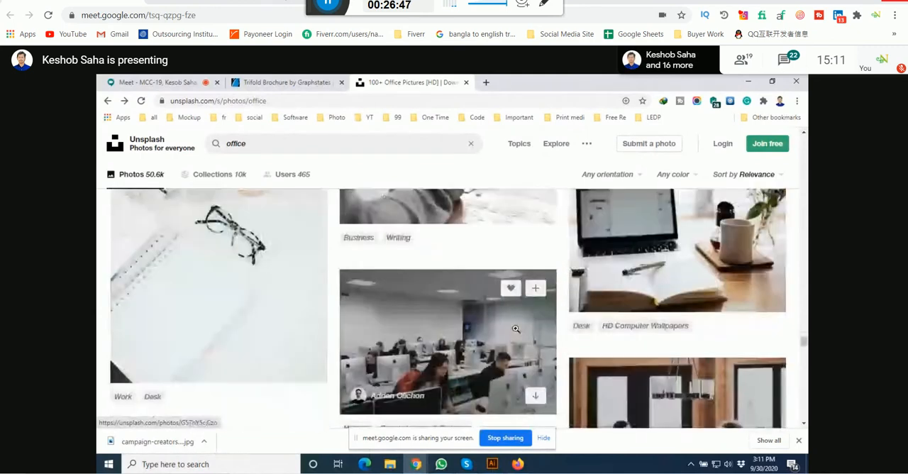
scroll(515, 329, "down", 5)
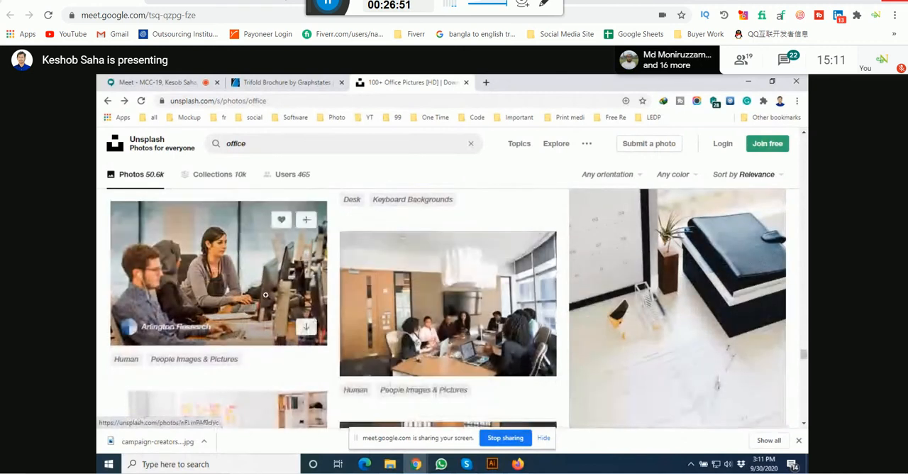
Step: Open the Arlington Research photo of three colleagues at computers and look through the content below it
left_click(267, 295)
scroll(476, 287, "down", 5)
scroll(476, 287, "down", 6)
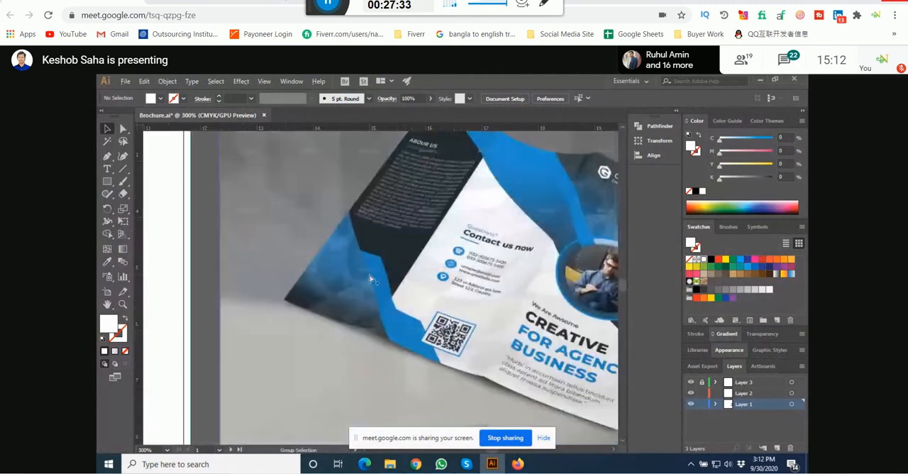
Step: Return to the Team work collection in Chrome, dismiss the thank-you notice, and look over its photos and related collections
mouse_move(428, 466)
left_click(377, 439)
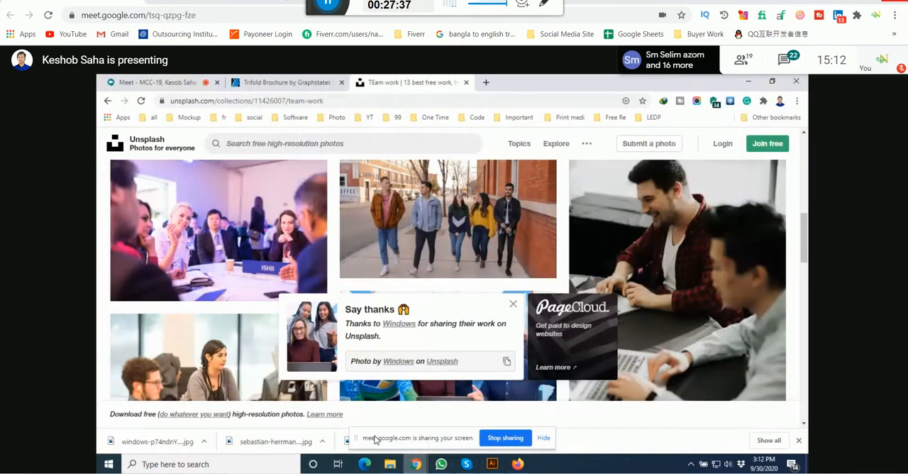
left_click(513, 303)
scroll(513, 275, "down", 9)
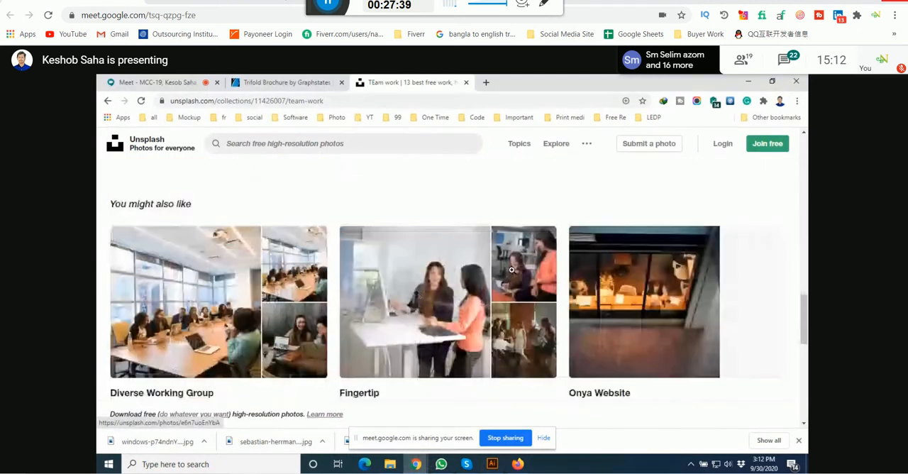
scroll(513, 275, "down", 4)
scroll(513, 272, "up", 7)
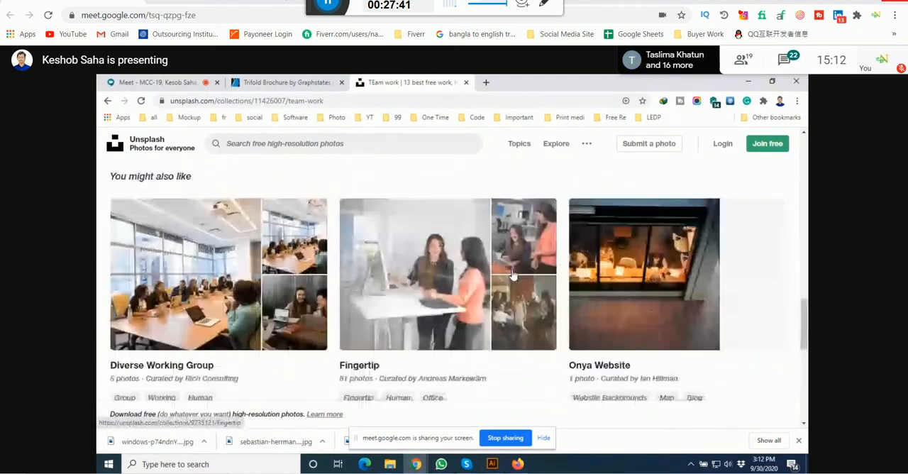
scroll(511, 267, "up", 5)
Step: Search Unsplash for "gentleman" photos
left_click(337, 145)
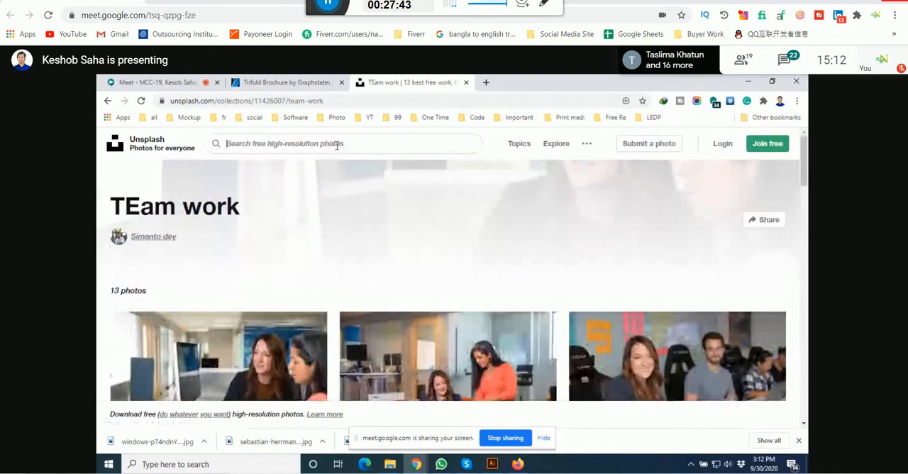
type("gent")
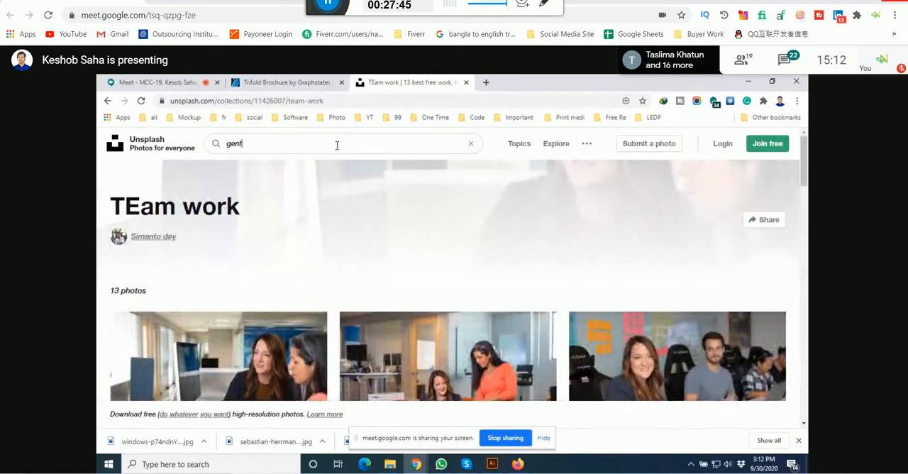
left_click(270, 171)
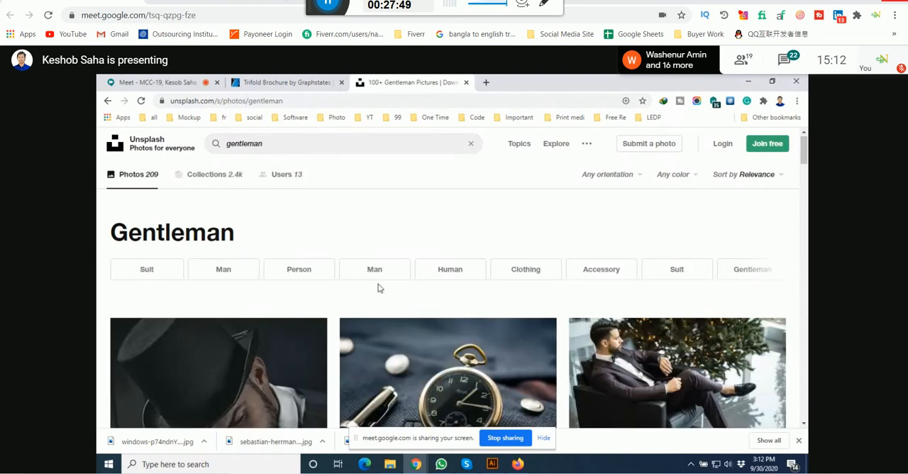
Step: Look through the gentleman results for a portrait of a man in business attire suited to the brochure
scroll(378, 288, "down", 12)
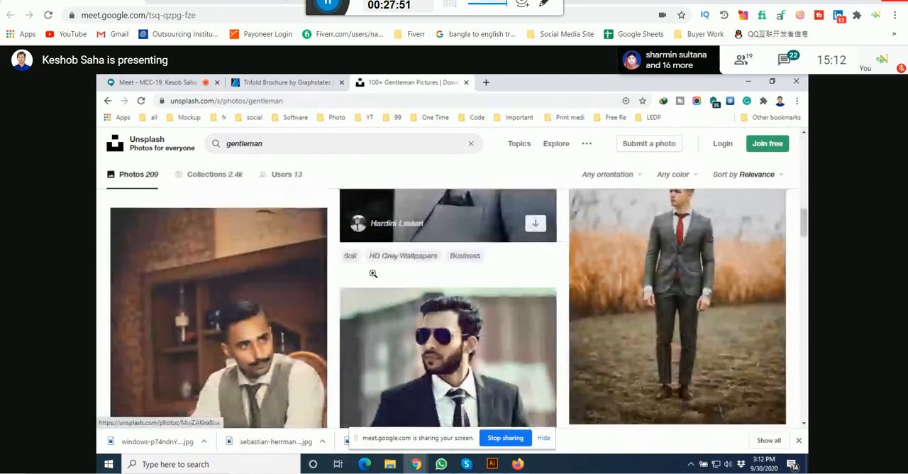
scroll(372, 272, "down", 12)
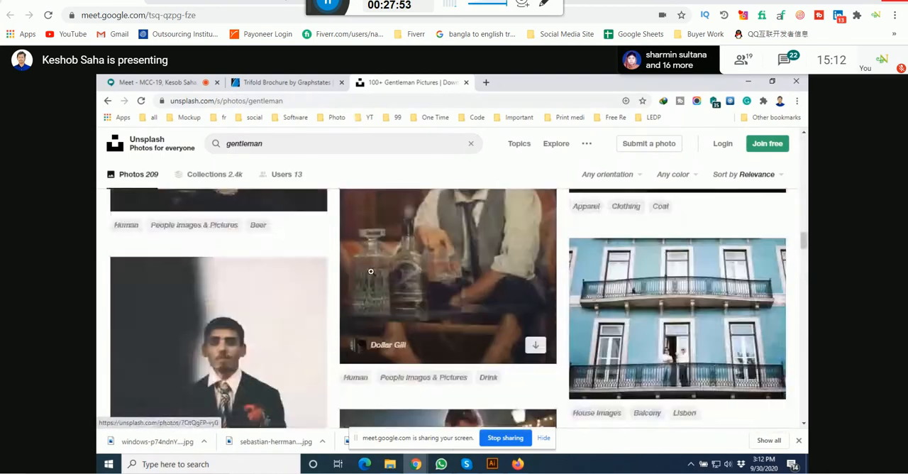
scroll(371, 272, "down", 10)
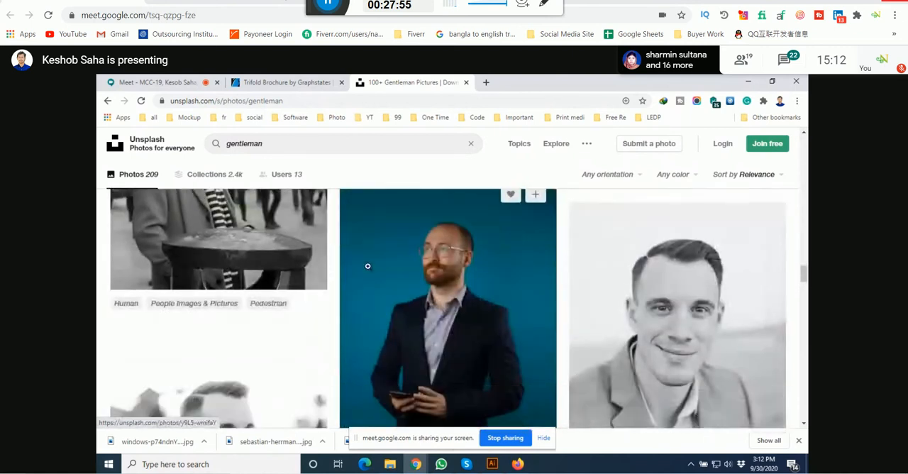
scroll(367, 266, "down", 10)
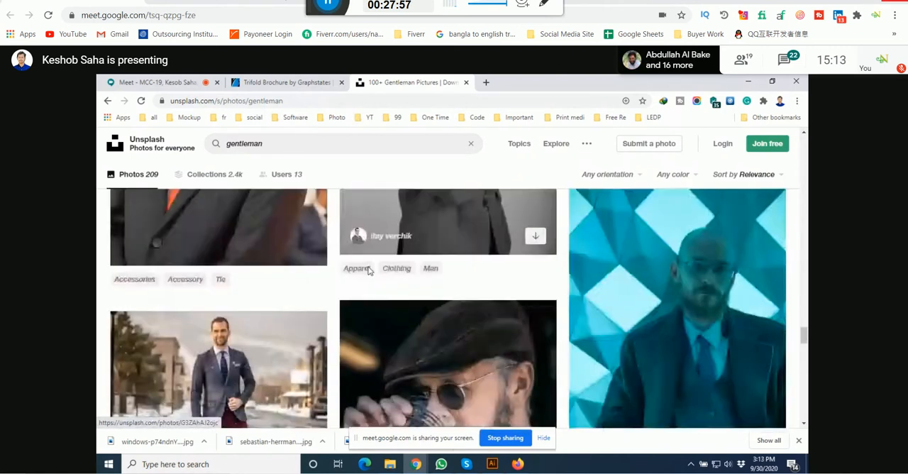
scroll(367, 266, "down", 10)
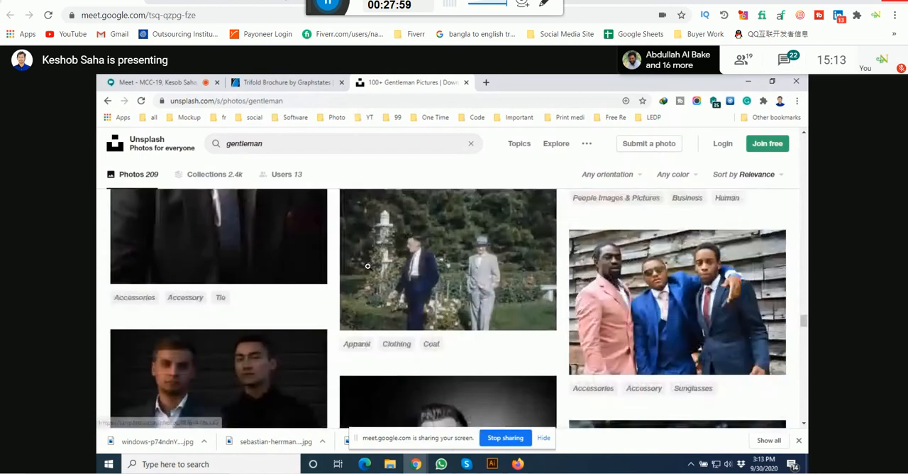
scroll(367, 266, "down", 8)
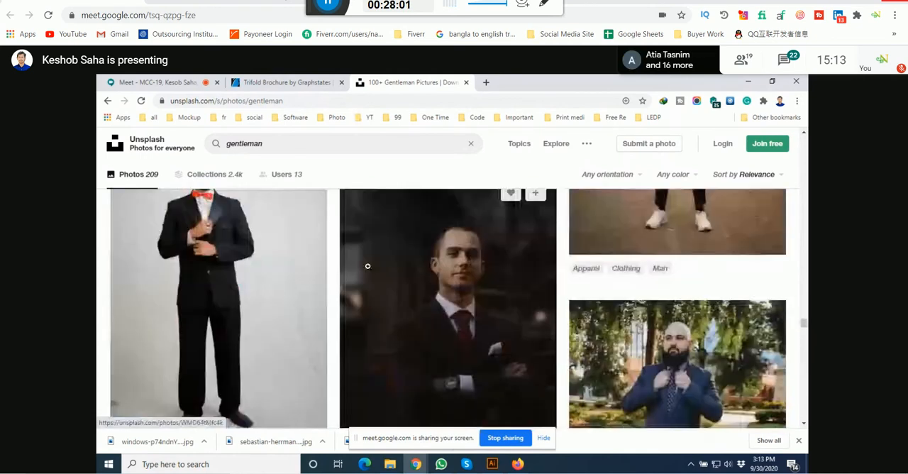
scroll(367, 266, "down", 10)
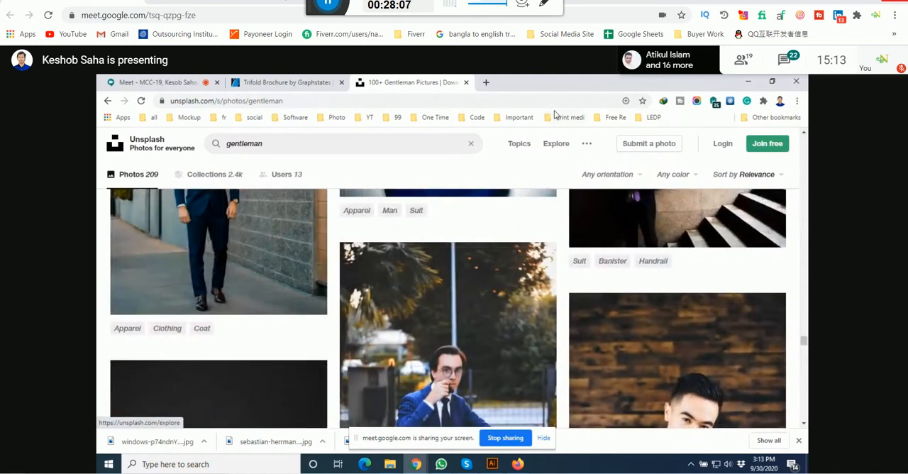
scroll(495, 209, "down", 1)
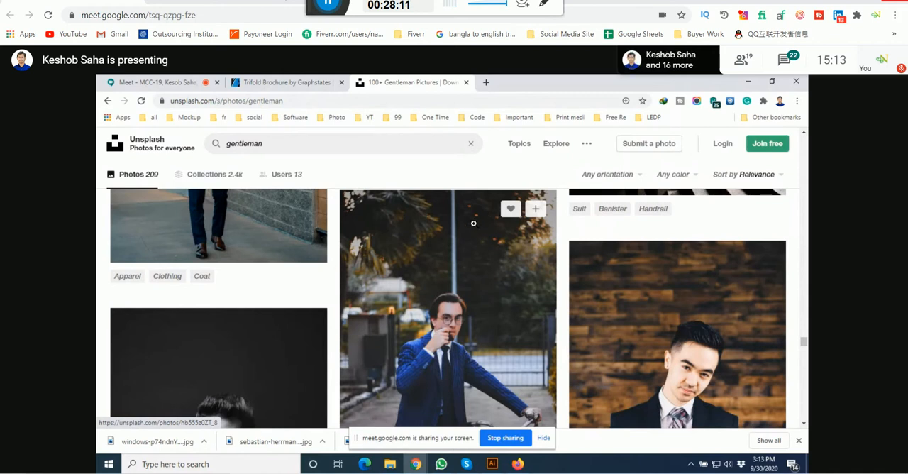
scroll(495, 209, "down", 7)
scroll(474, 225, "down", 10)
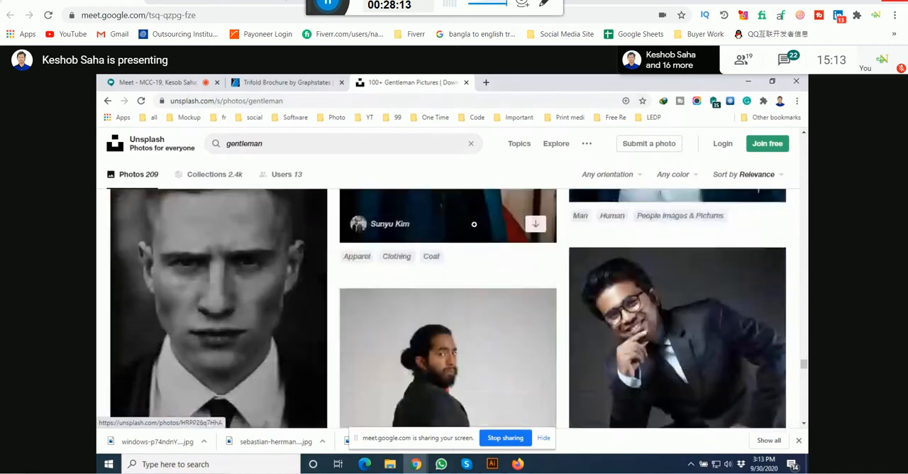
scroll(474, 221, "down", 5)
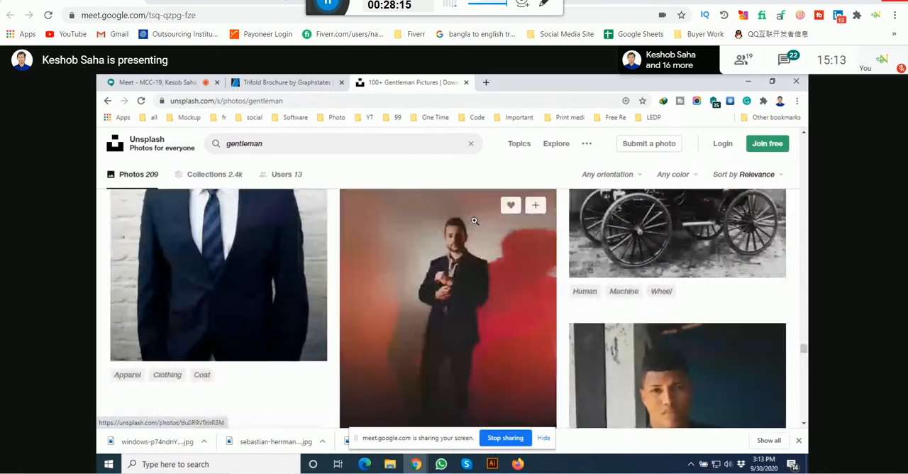
scroll(479, 225, "down", 5)
scroll(481, 226, "down", 10)
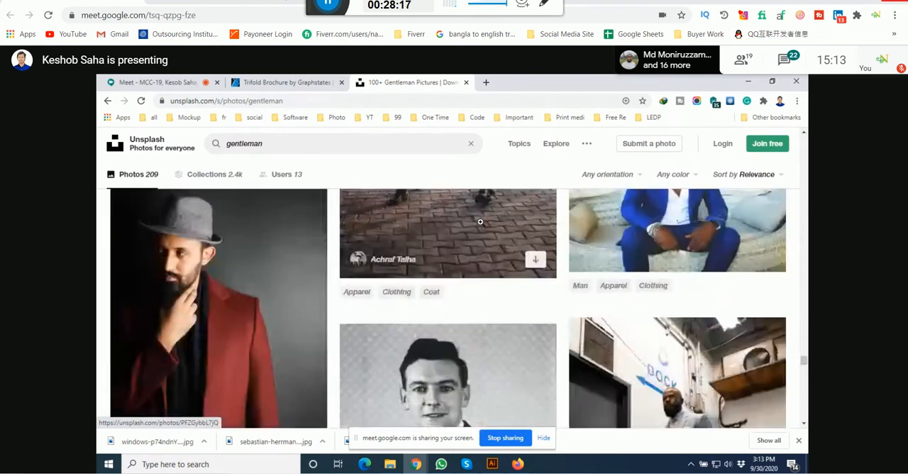
scroll(480, 220, "down", 10)
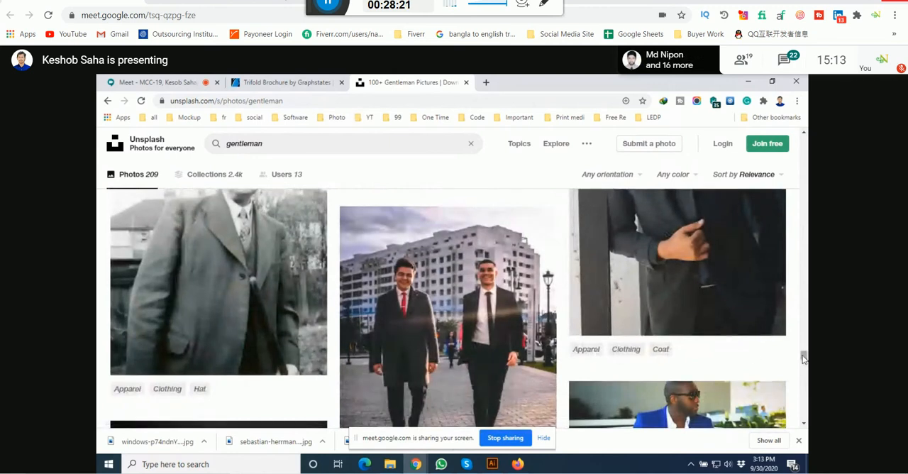
left_click_drag(803, 357, 804, 319)
Step: Search Unsplash for "gentleman at office" photos
left_click(280, 144)
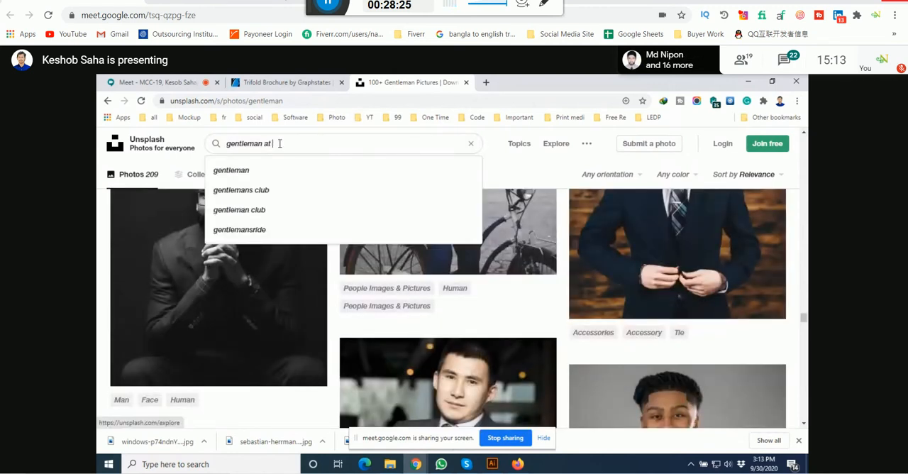
type("at offic")
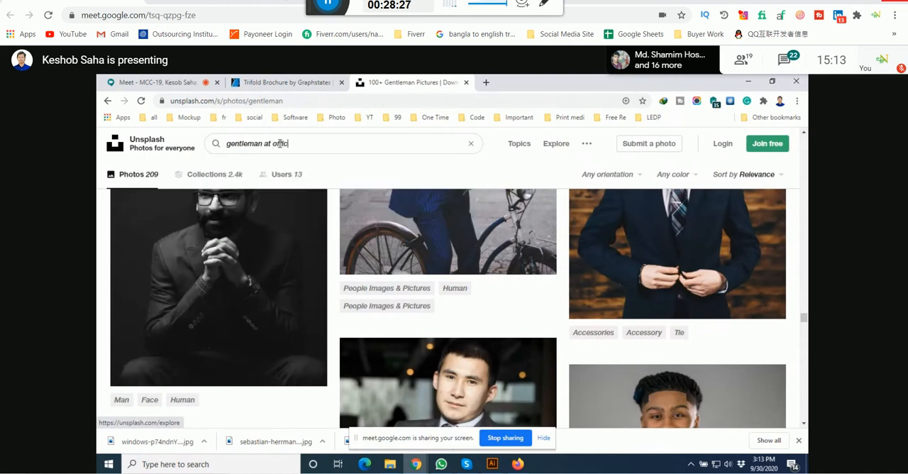
type("e")
key("Return")
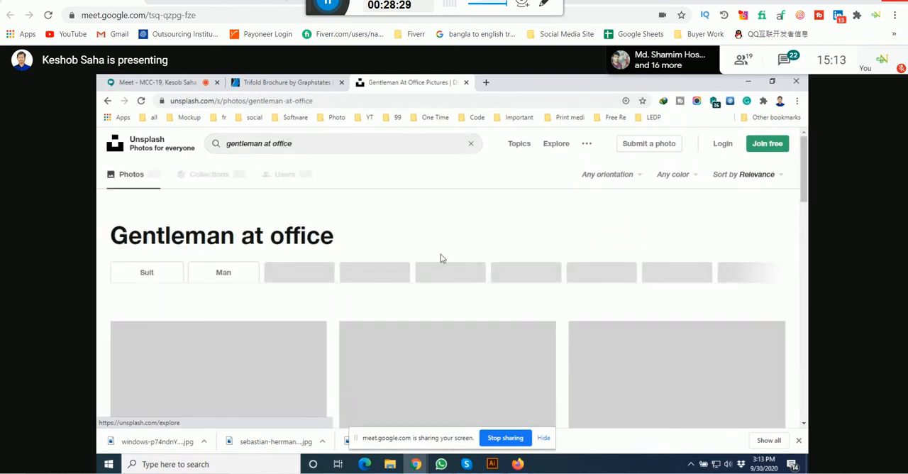
Step: Look through the "gentleman at office" results for a businessman photo suited to the brochure
scroll(441, 258, "down", 2)
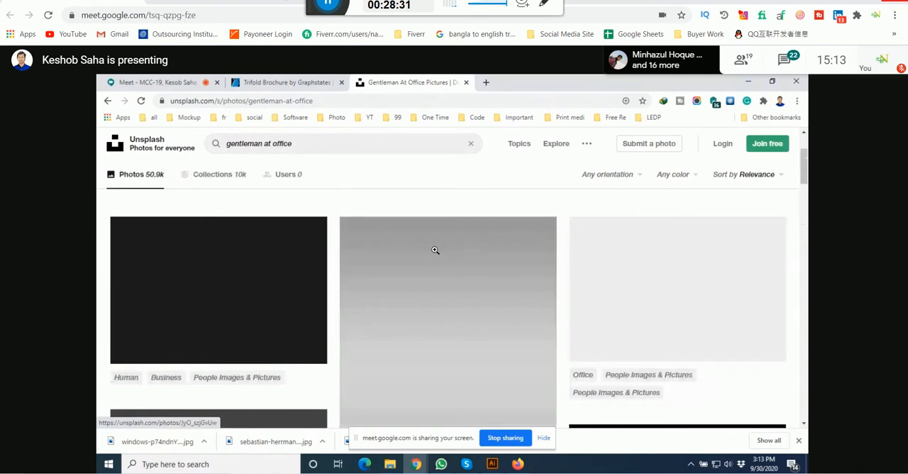
scroll(435, 250, "down", 3)
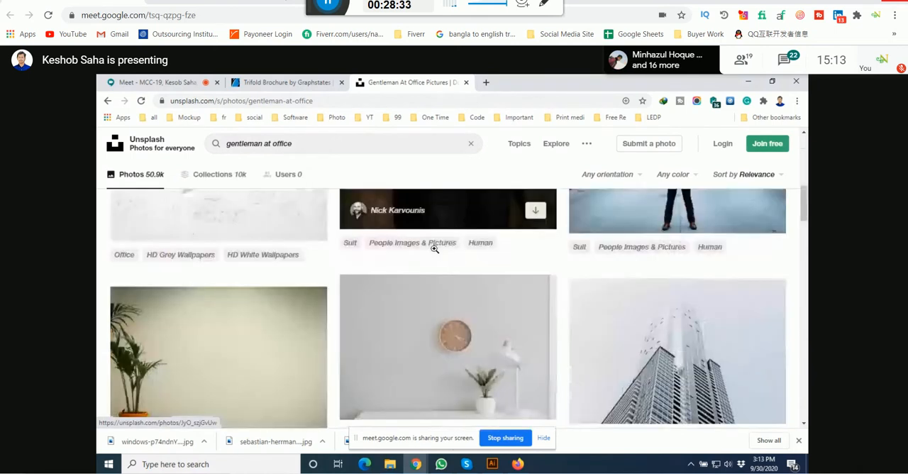
scroll(435, 249, "down", 3)
scroll(433, 248, "down", 5)
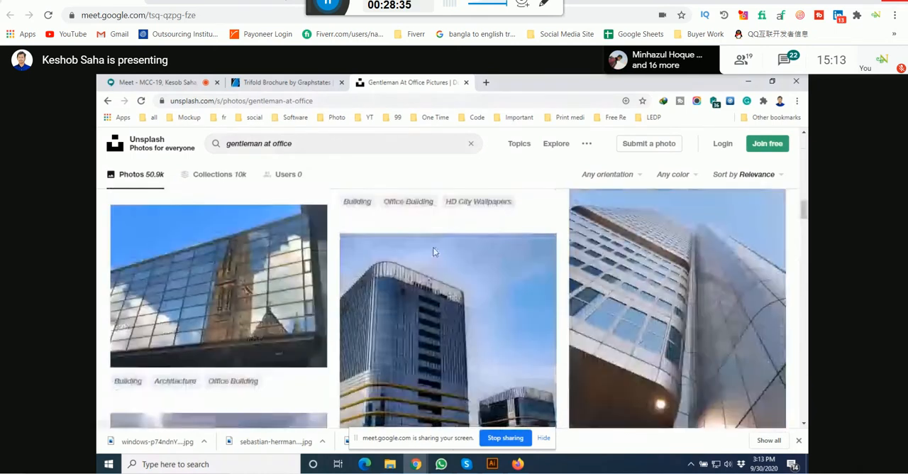
scroll(434, 247, "down", 10)
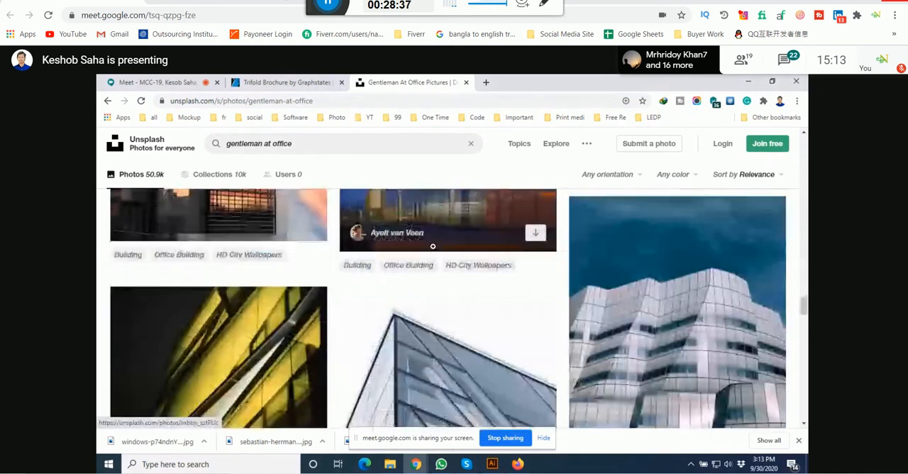
scroll(434, 247, "down", 5)
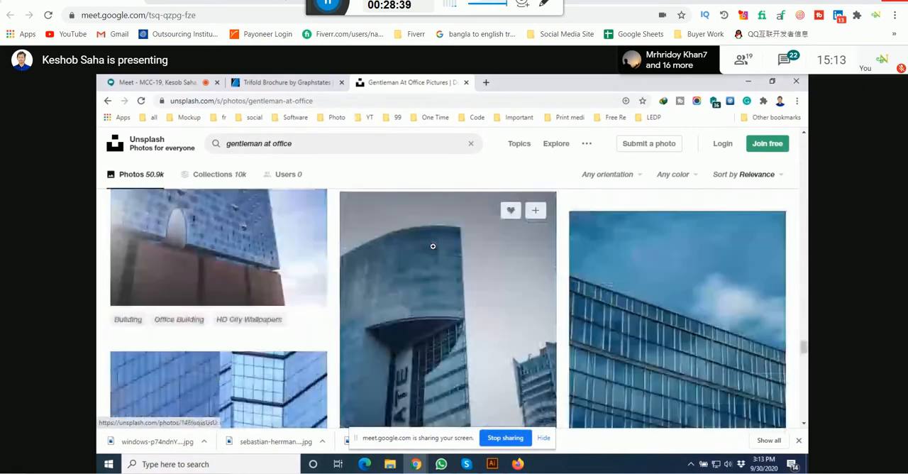
scroll(432, 246, "down", 5)
Step: Replace the search term with "office room" and run the photo search
left_click_drag(305, 143, 161, 162)
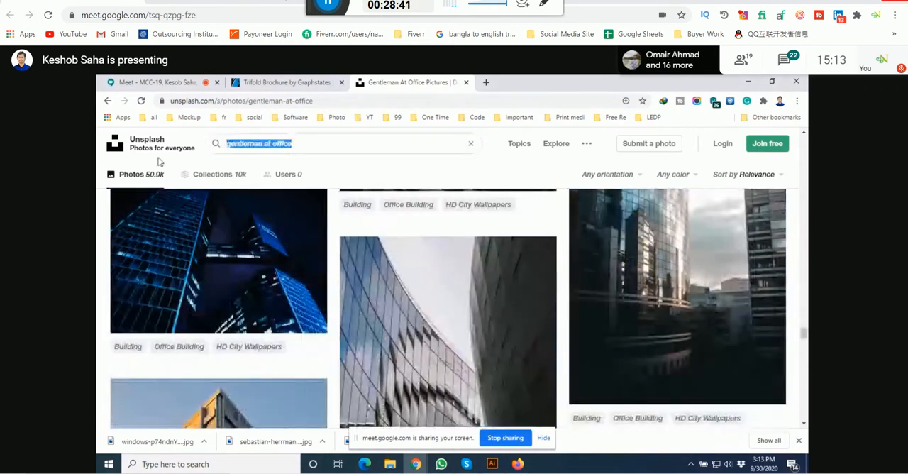
type("Of")
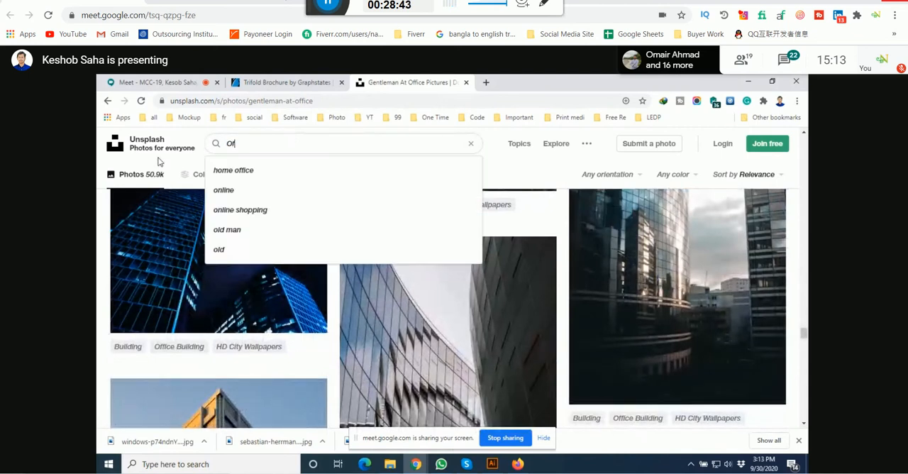
type("fice room")
key("Return")
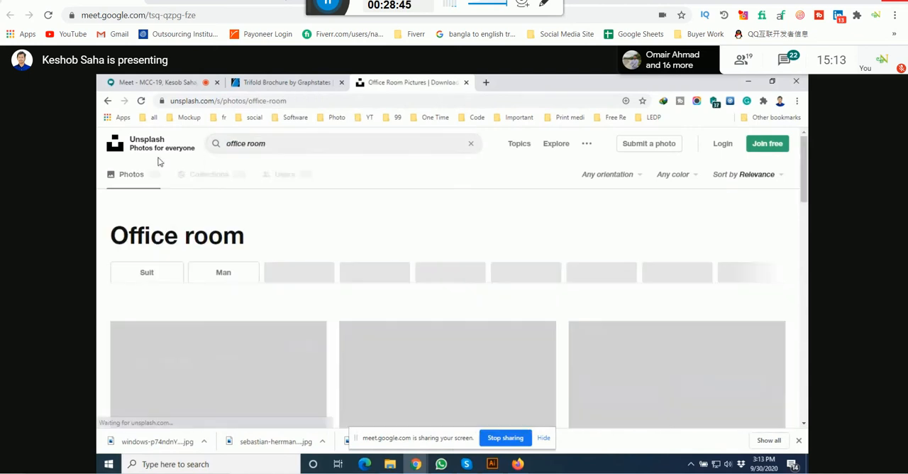
Step: Look through the "office room" results for interior, meeting and working-people photos that could serve the brochure
scroll(276, 234, "down", 5)
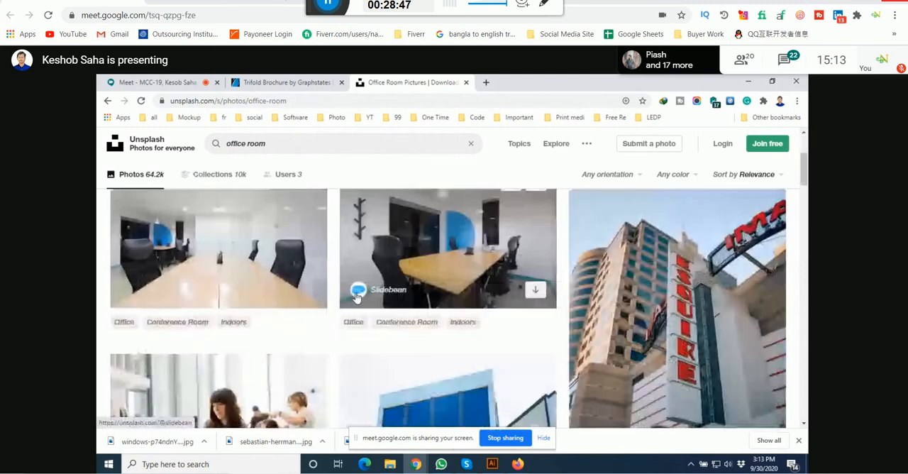
scroll(357, 297, "down", 5)
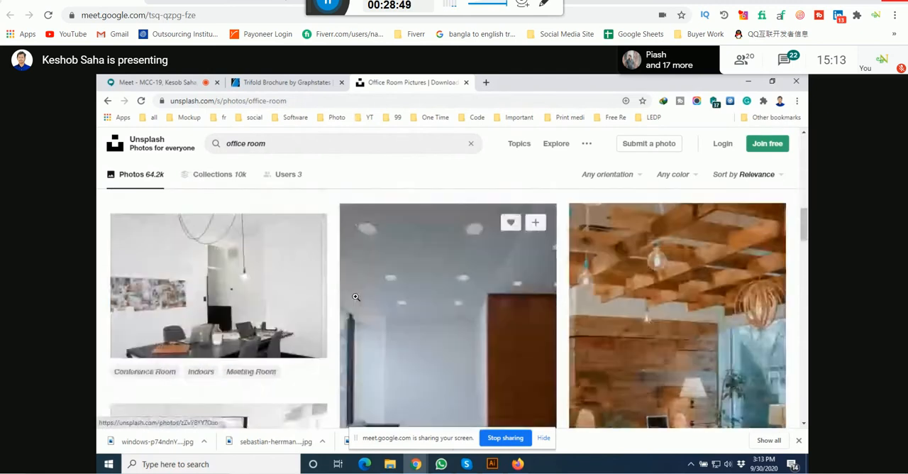
scroll(356, 297, "down", 3)
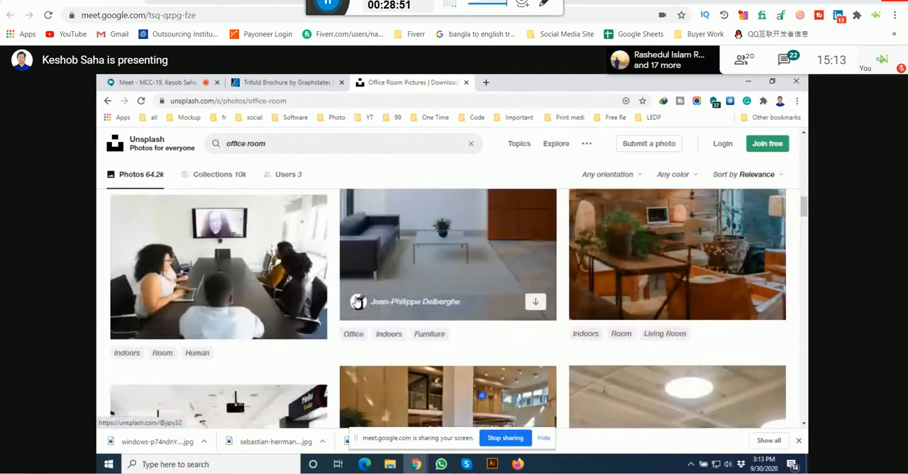
scroll(355, 296, "down", 2)
scroll(355, 296, "down", 5)
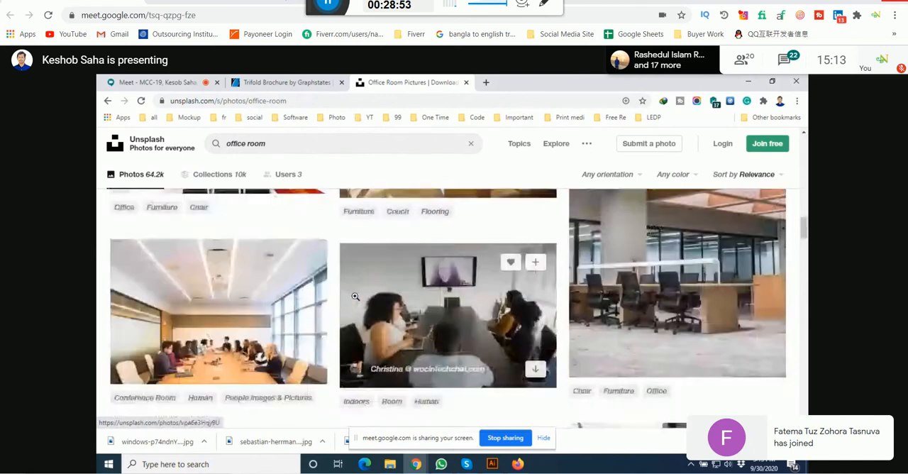
scroll(355, 296, "down", 6)
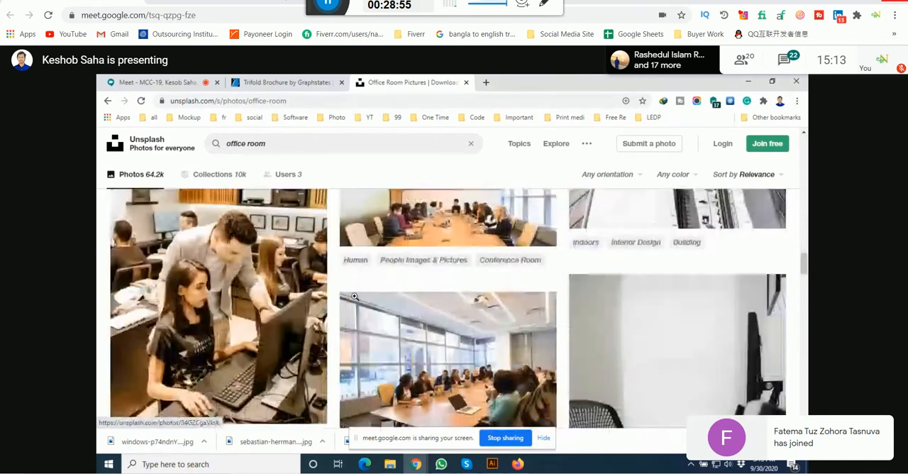
scroll(355, 296, "down", 6)
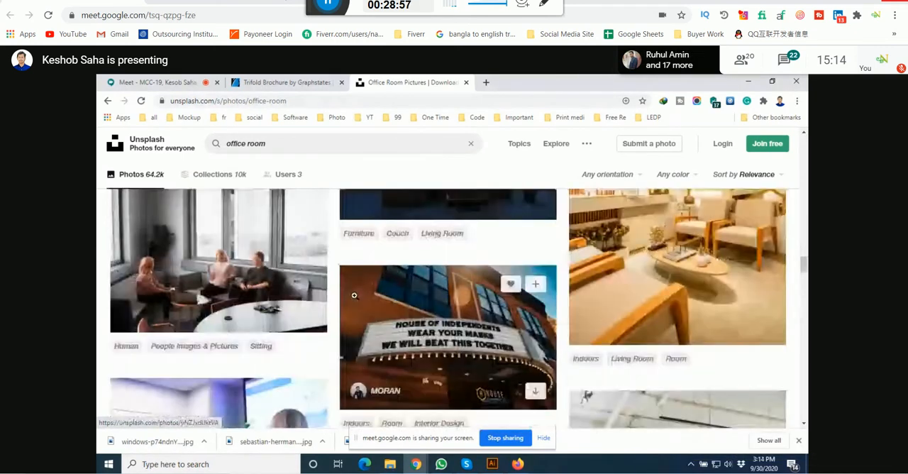
scroll(354, 295, "down", 6)
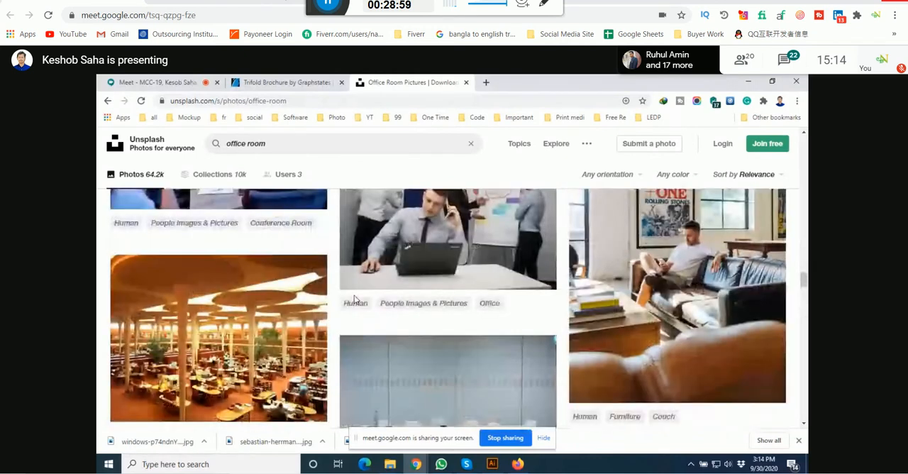
scroll(352, 293, "down", 3)
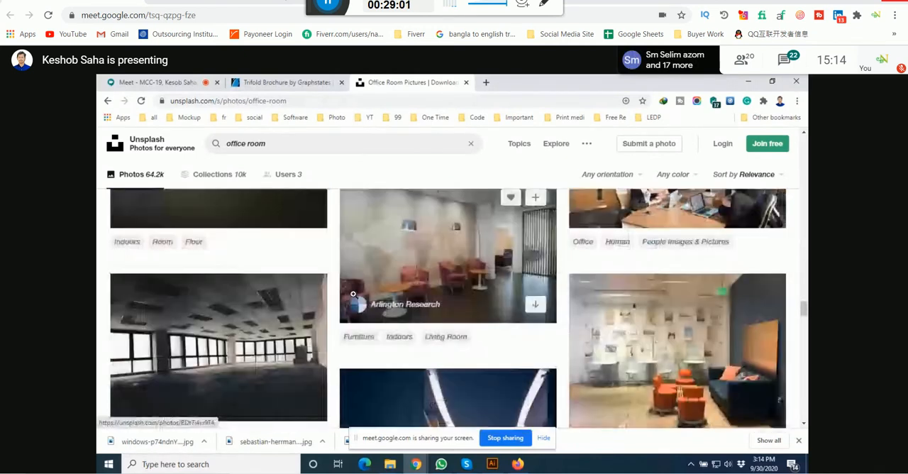
scroll(354, 294, "down", 2)
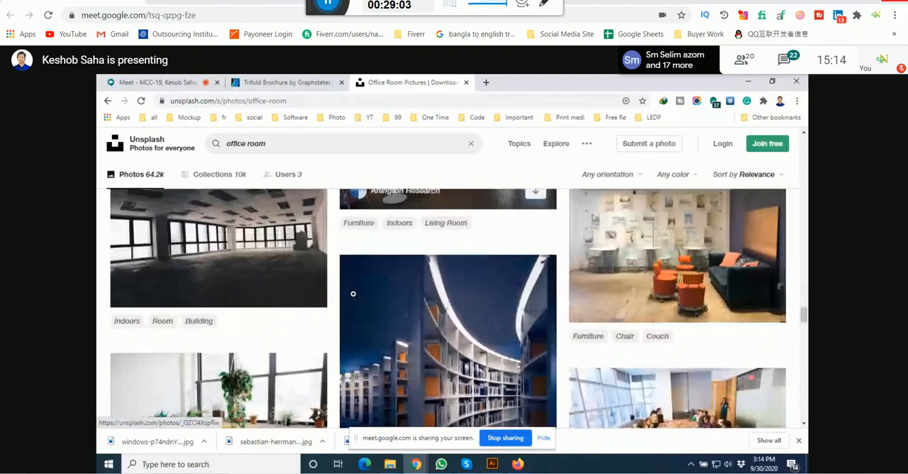
scroll(354, 297, "down", 3)
scroll(353, 298, "down", 6)
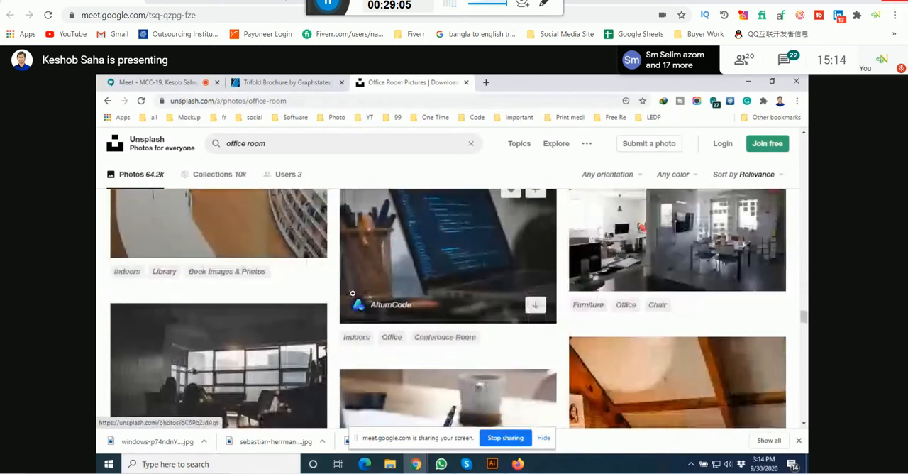
scroll(353, 293, "down", 3)
scroll(353, 293, "down", 3)
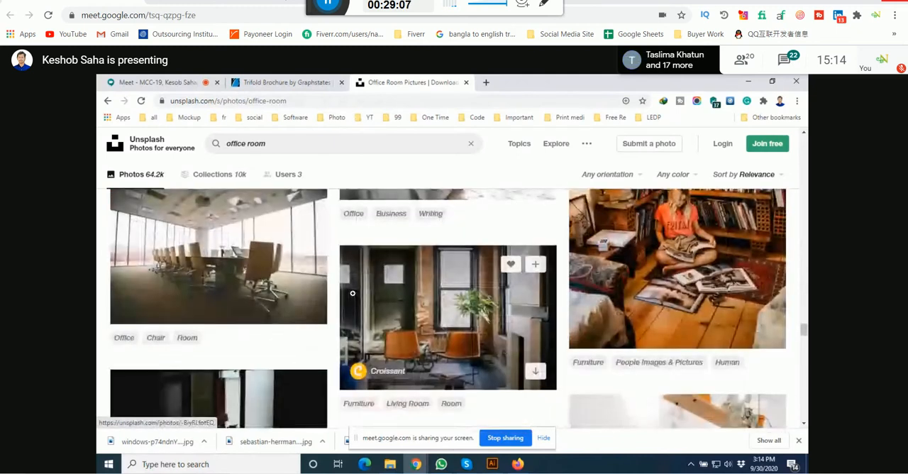
scroll(348, 294, "down", 3)
scroll(339, 293, "down", 3)
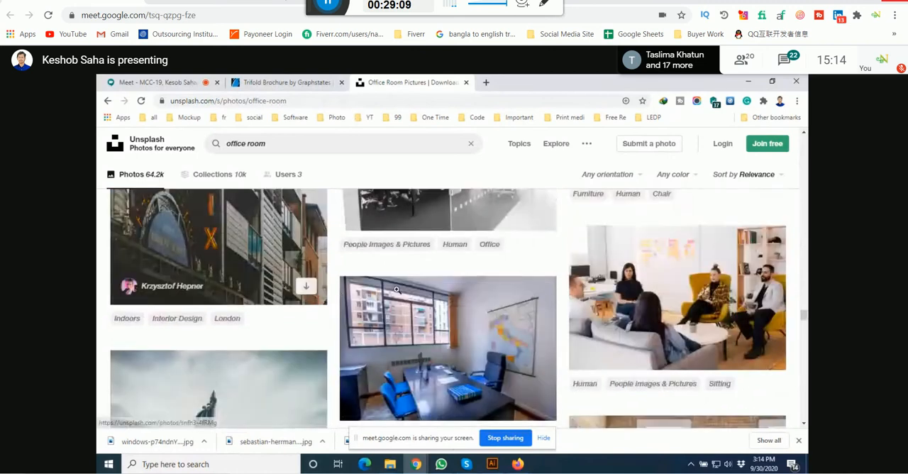
scroll(396, 289, "down", 3)
scroll(396, 290, "down", 3)
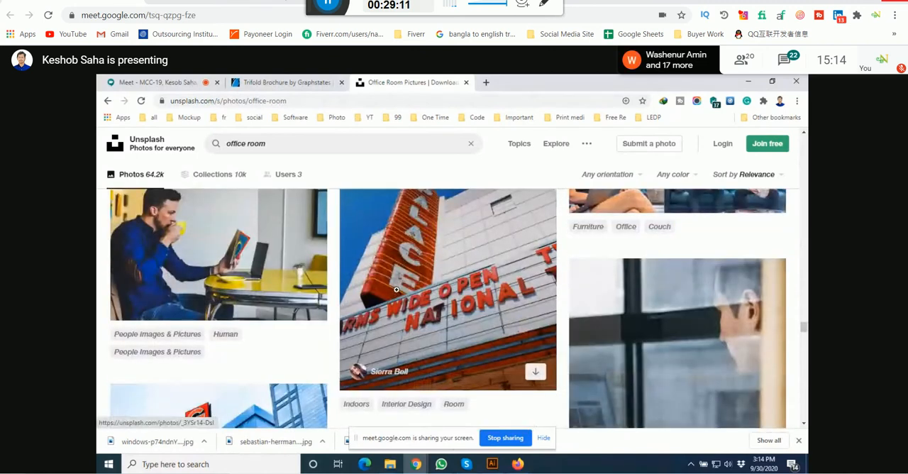
Step: Open the photo of the man drinking from a yellow cup and look over its related photos and collections
scroll(396, 289, "up", 5)
left_click(217, 320)
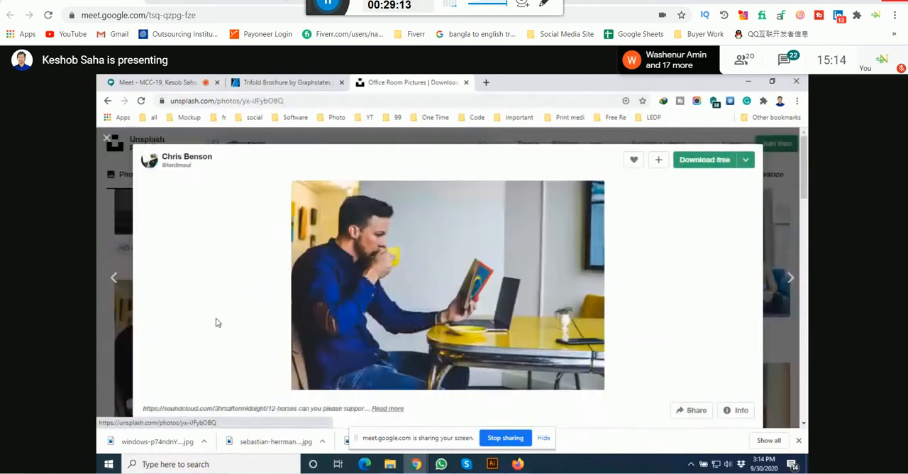
scroll(461, 285, "down", 10)
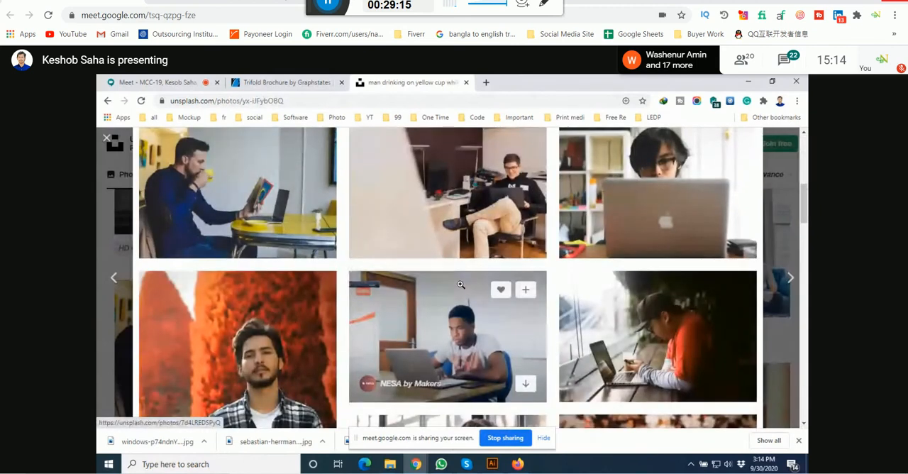
scroll(461, 285, "down", 3)
scroll(459, 285, "down", 3)
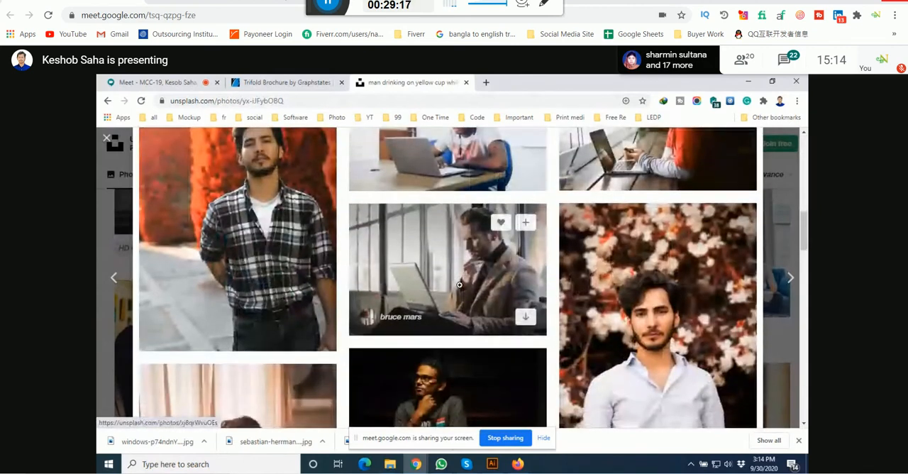
scroll(459, 285, "down", 2)
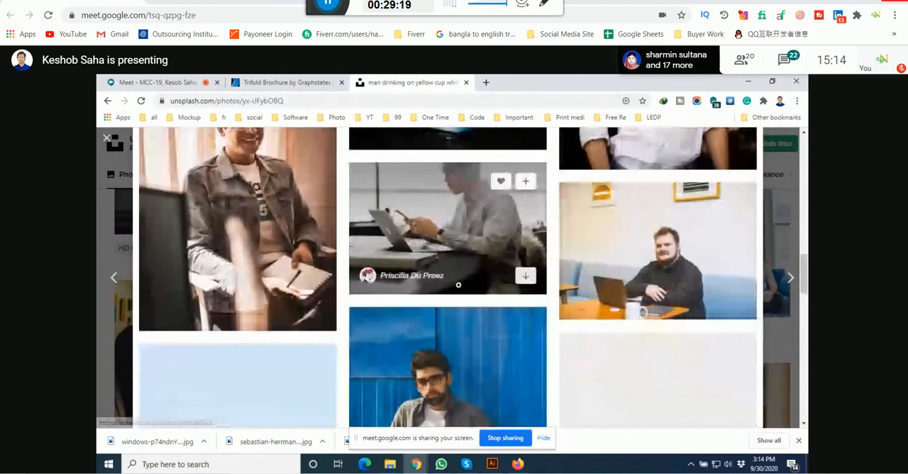
scroll(457, 284, "down", 2)
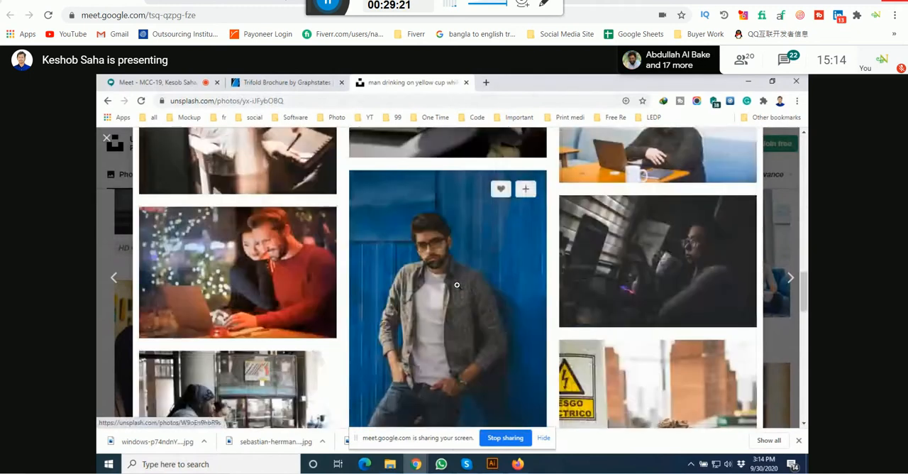
scroll(457, 284, "down", 1)
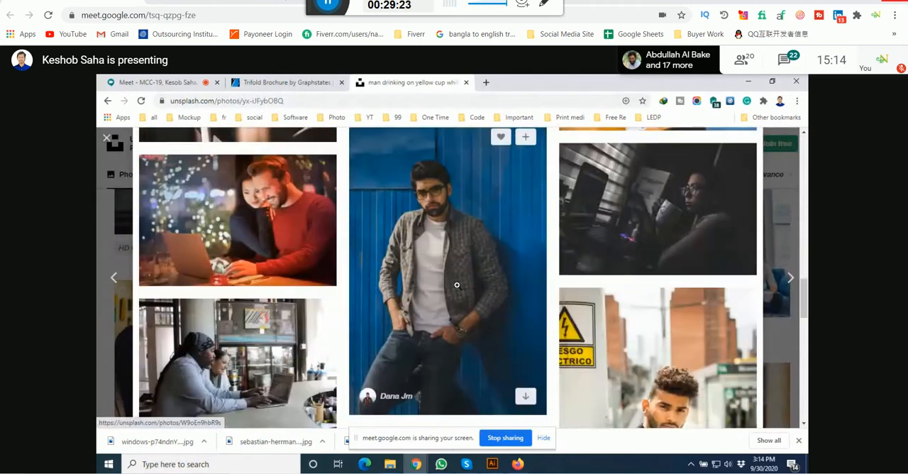
scroll(457, 285, "down", 5)
scroll(458, 287, "down", 5)
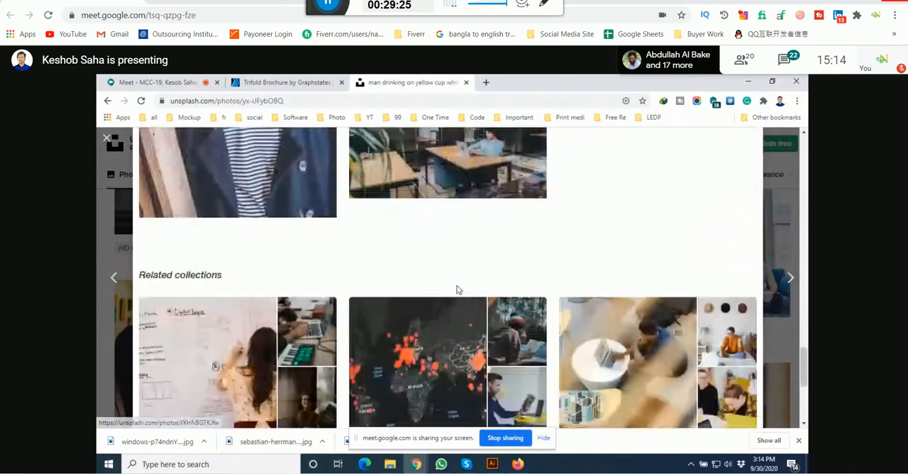
Step: Open the related photo of the smiling man and woman at a laptop and look through its related photos
scroll(455, 286, "up", 1)
scroll(286, 310, "up", 4)
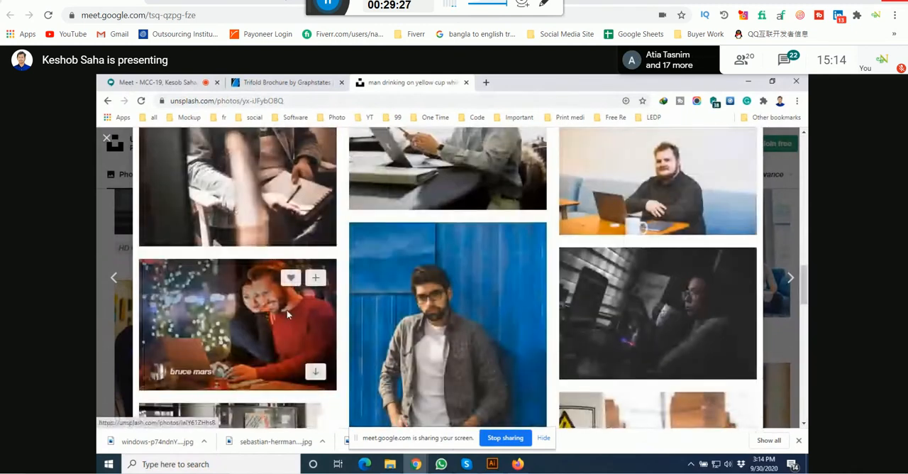
left_click(287, 310)
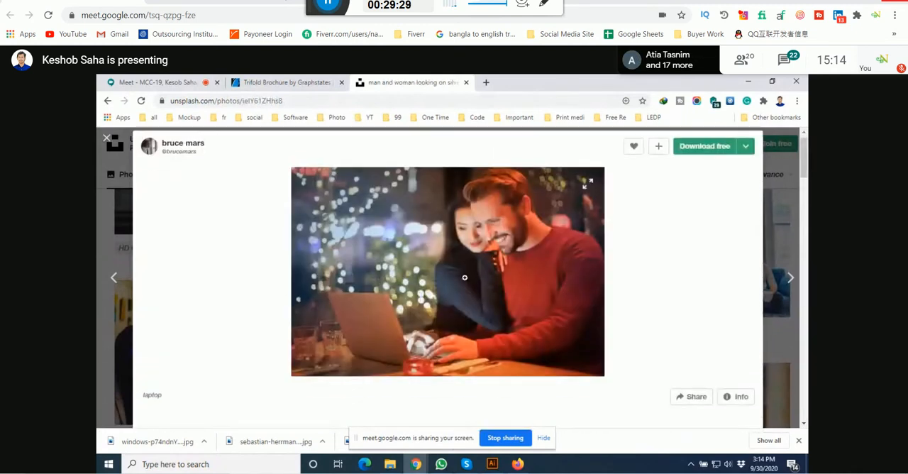
scroll(465, 277, "down", 10)
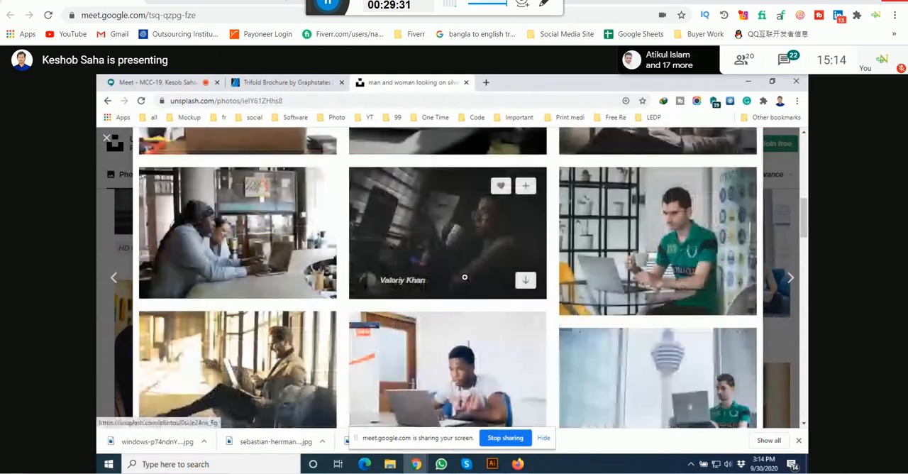
scroll(465, 277, "up", 2)
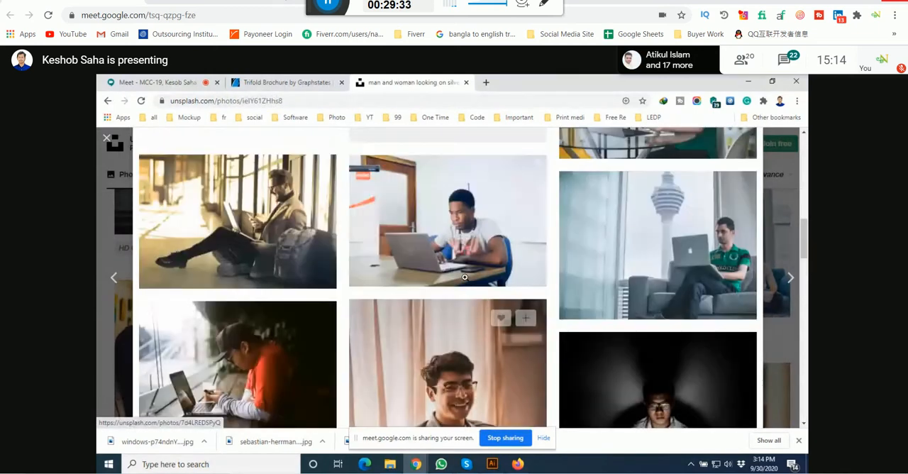
scroll(465, 278, "down", 4)
scroll(463, 277, "down", 2)
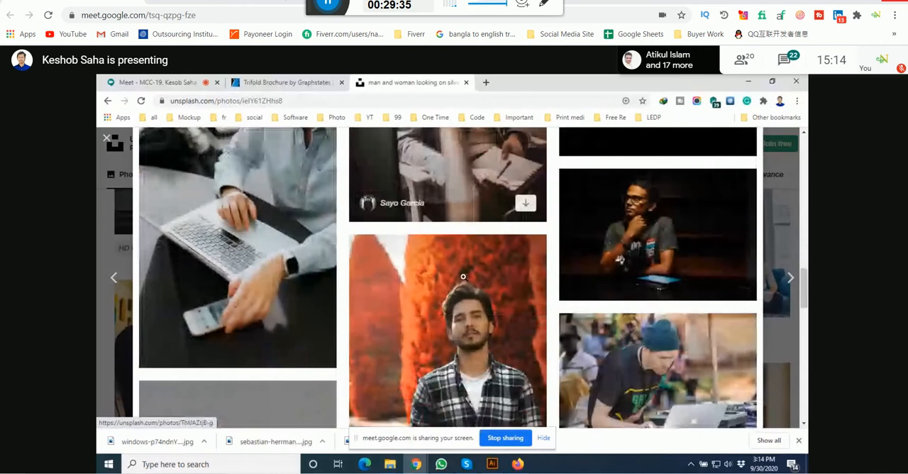
scroll(463, 276, "down", 6)
scroll(462, 277, "up", 7)
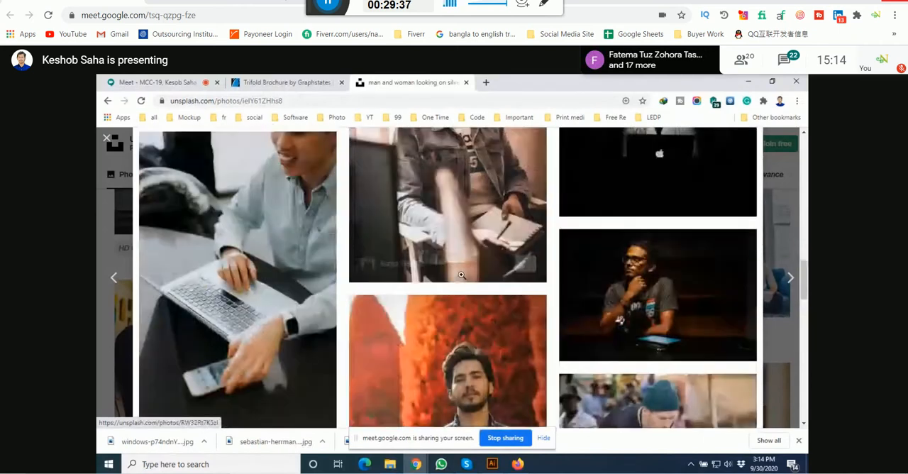
scroll(461, 274, "up", 10)
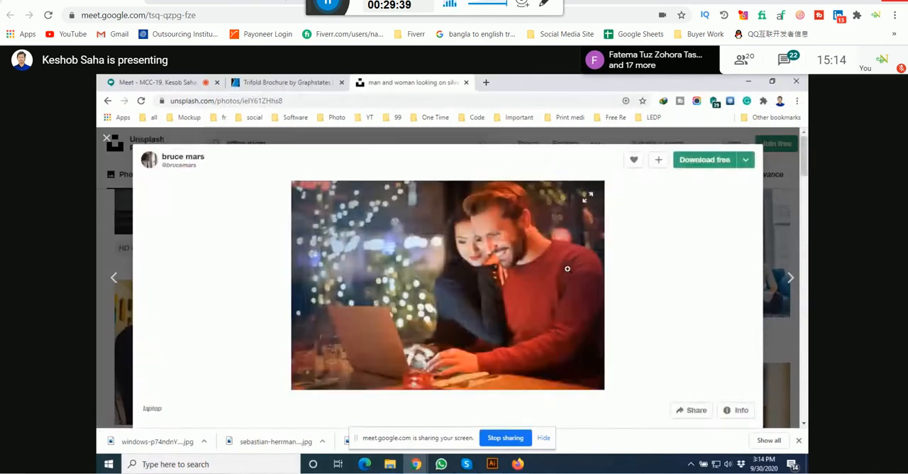
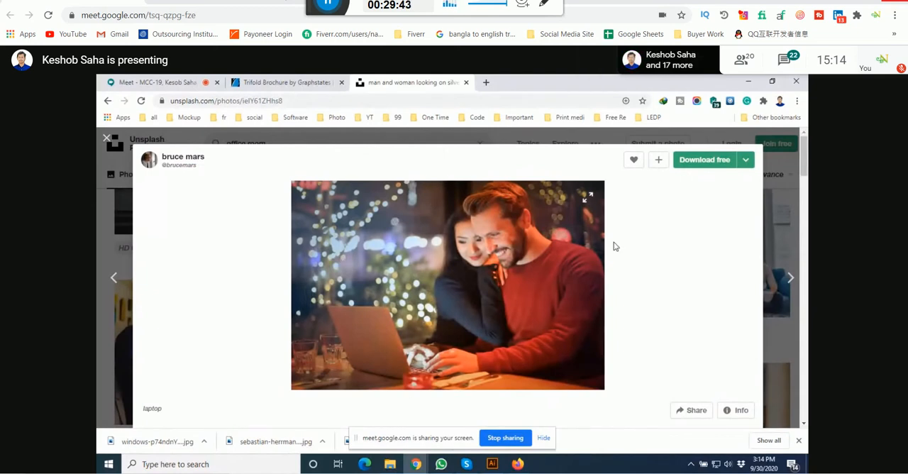
Step: Look over the related photos, collections and tags of the couple-at-laptop photo, and return to the "office room" results
scroll(557, 321, "down", 10)
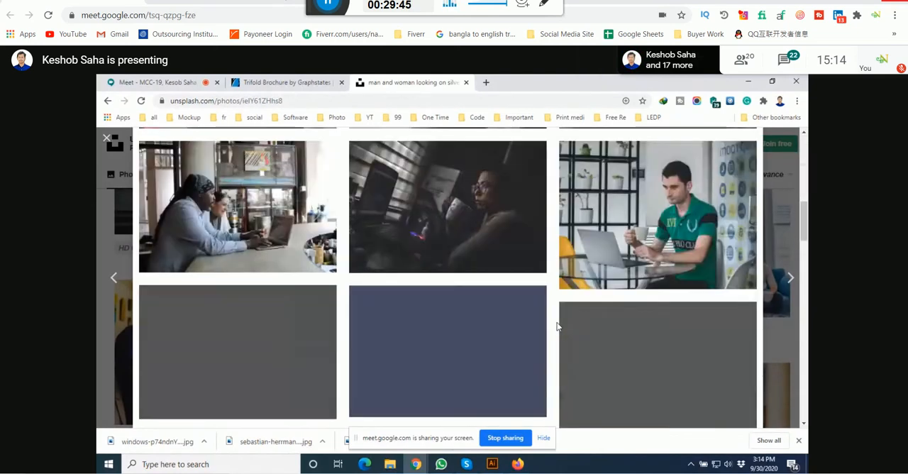
scroll(557, 319, "down", 6)
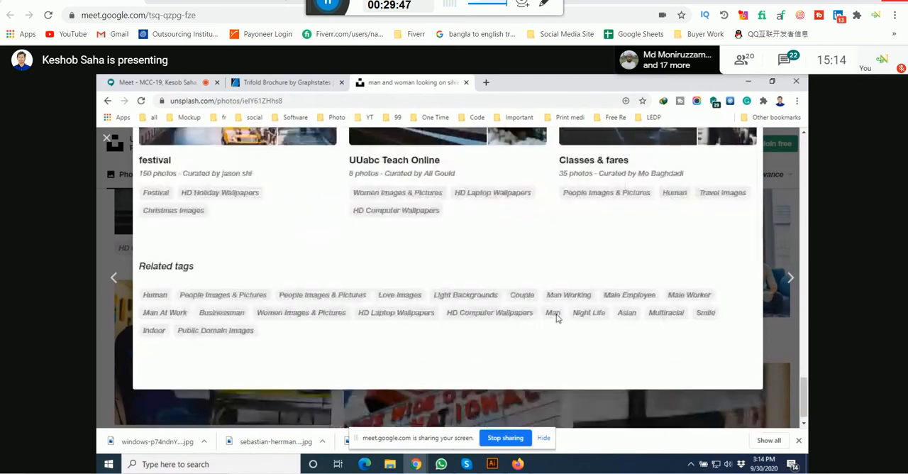
scroll(558, 319, "up", 3)
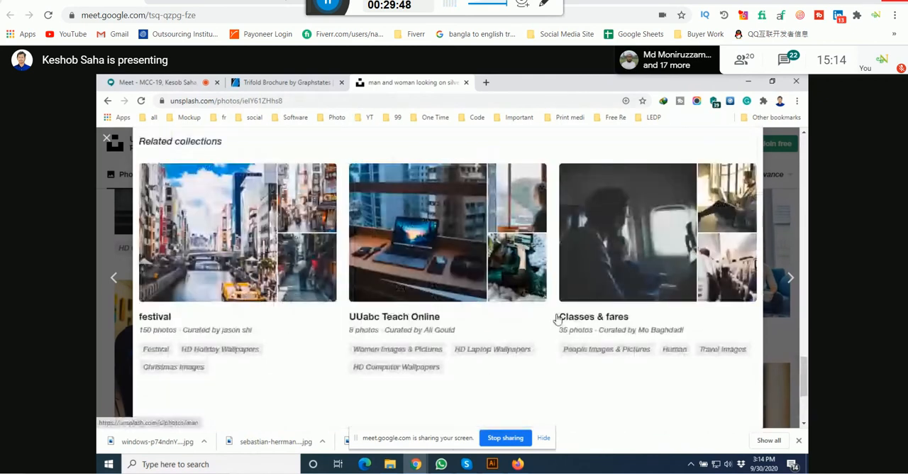
left_click(781, 224)
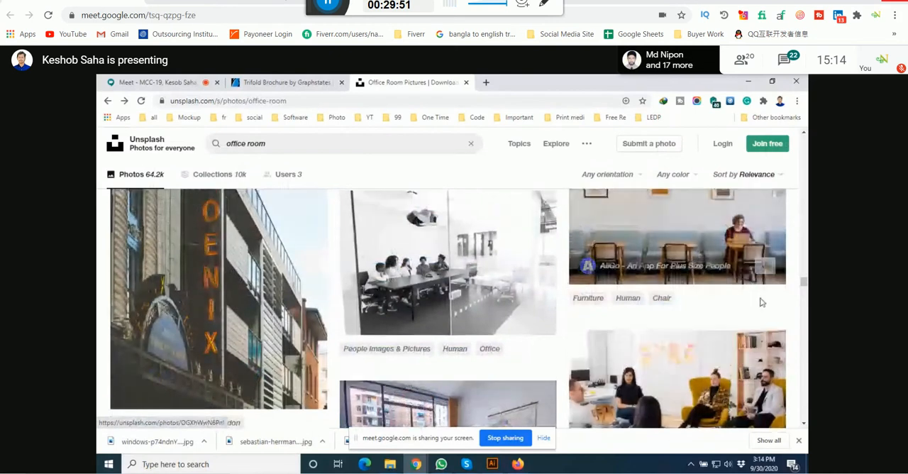
Step: Change the search term to "office work" and run the photo search
left_click_drag(804, 282, 803, 129)
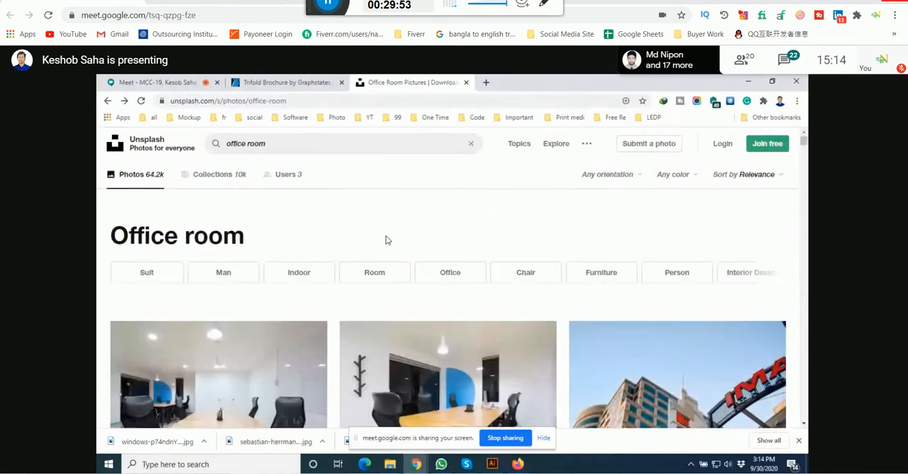
scroll(386, 240, "down", 2)
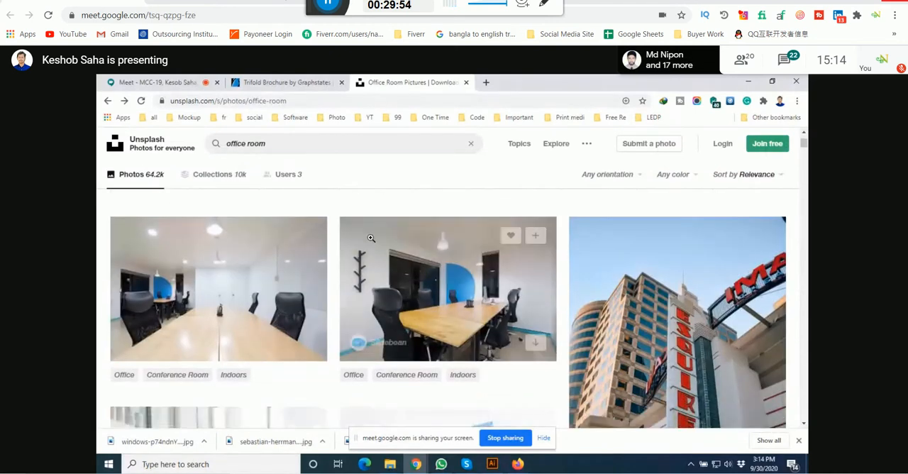
double_click(257, 144)
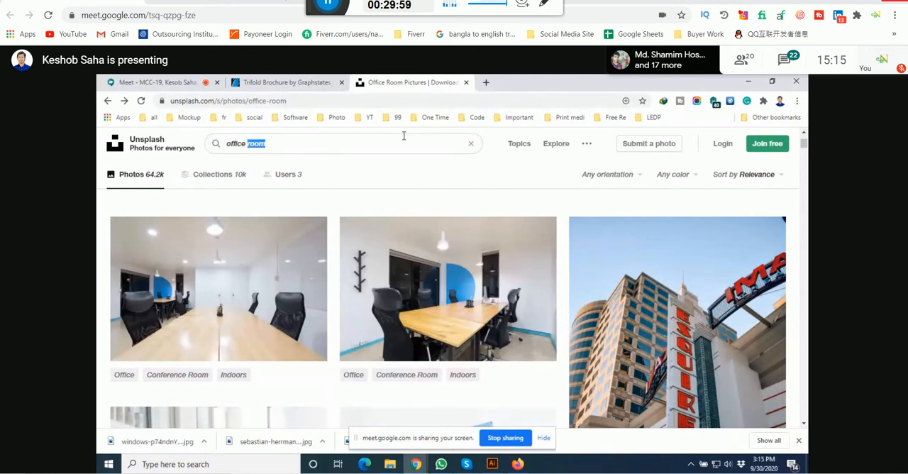
type("wor")
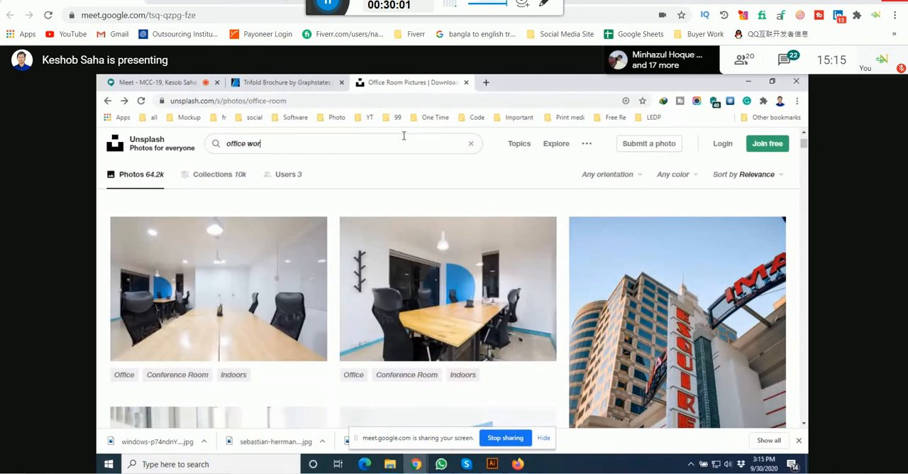
type("k")
key("Return")
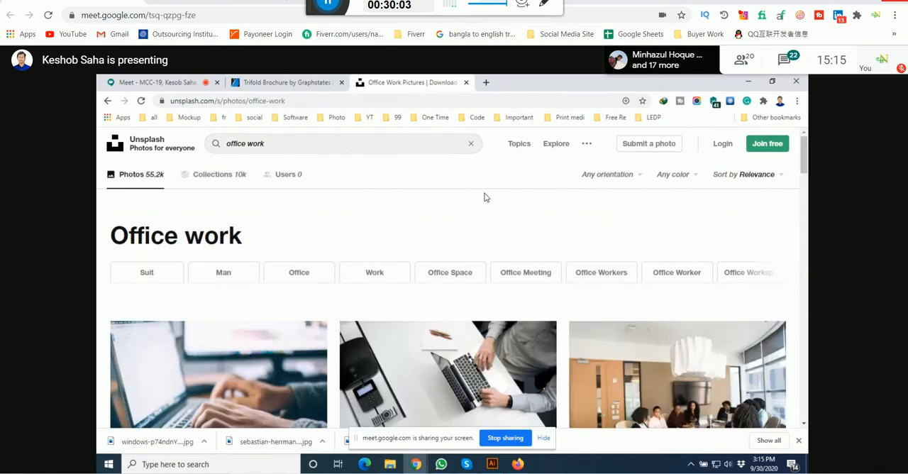
Step: Look through the "office work" results for desk, laptop and working-people photos suited to the brochure
scroll(485, 213, "down", 3)
scroll(486, 234, "down", 6)
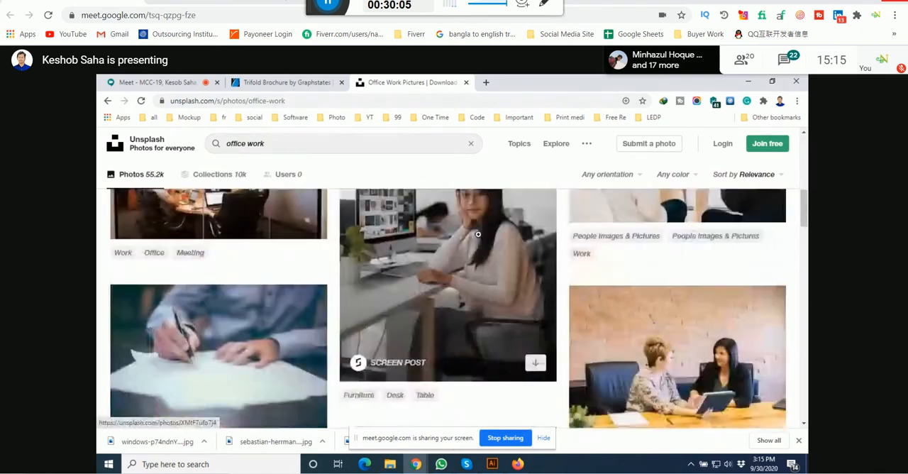
scroll(478, 238, "down", 2)
scroll(478, 238, "up", 2)
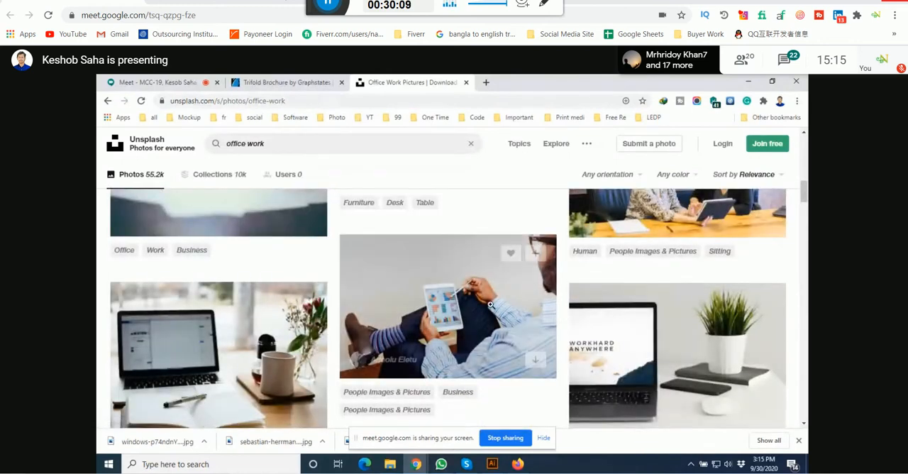
scroll(472, 303, "up", 2)
scroll(474, 303, "down", 5)
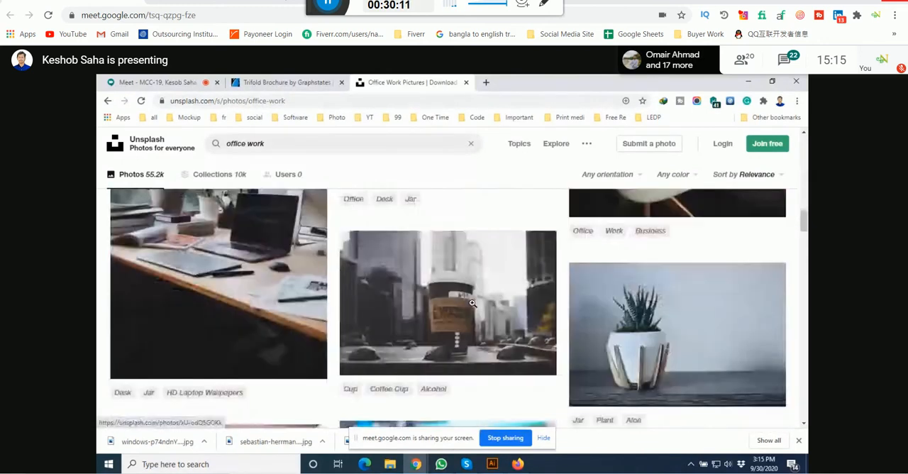
scroll(472, 299, "down", 5)
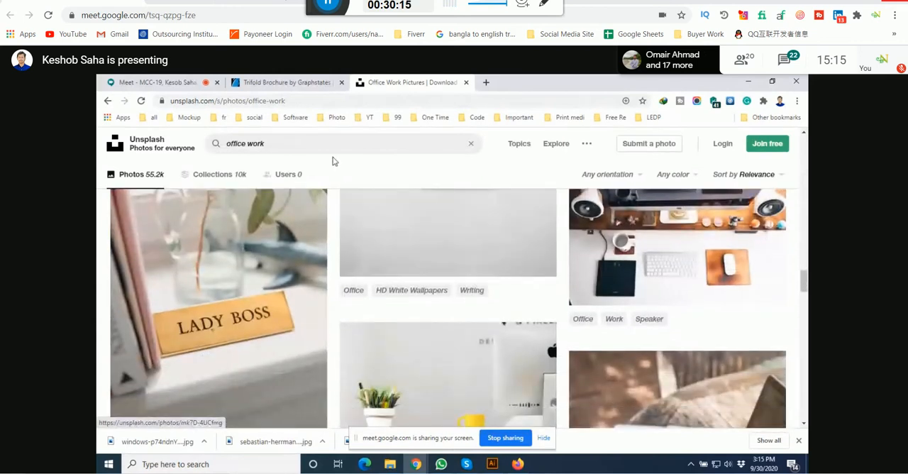
Step: Replace the search term with "writing" and run the photo search
left_click_drag(313, 144, 186, 152)
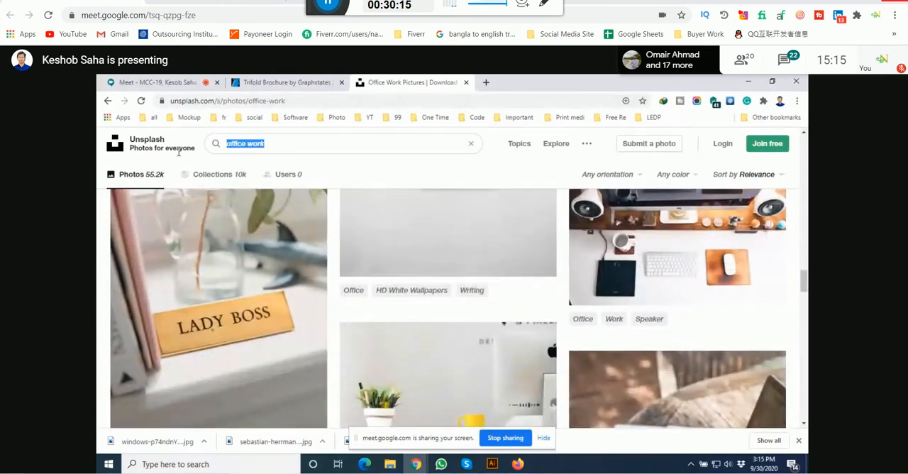
type("writing")
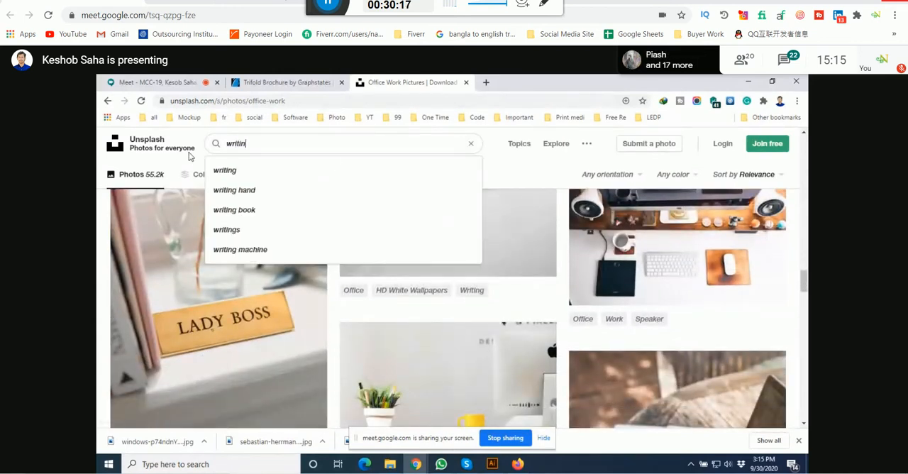
key("Return")
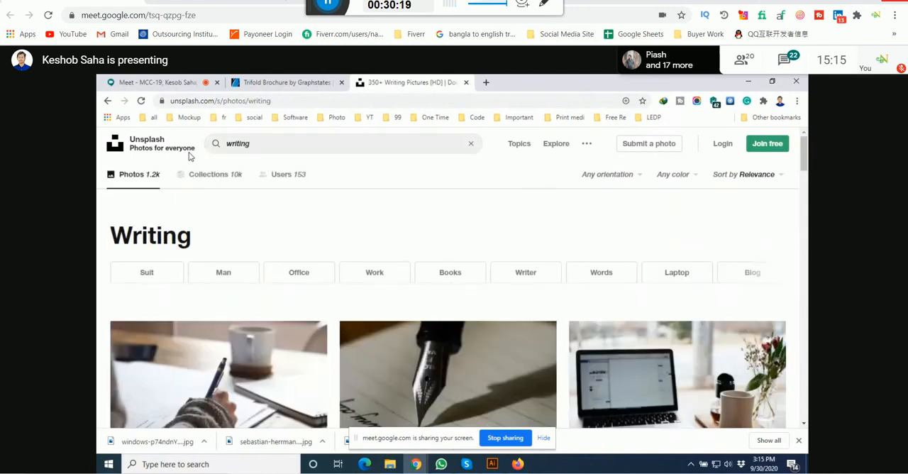
Step: Examine the "writing" results for photos of people writing, notebooks and whiteboard work that could serve the brochure
scroll(309, 274, "down", 3)
scroll(311, 271, "down", 13)
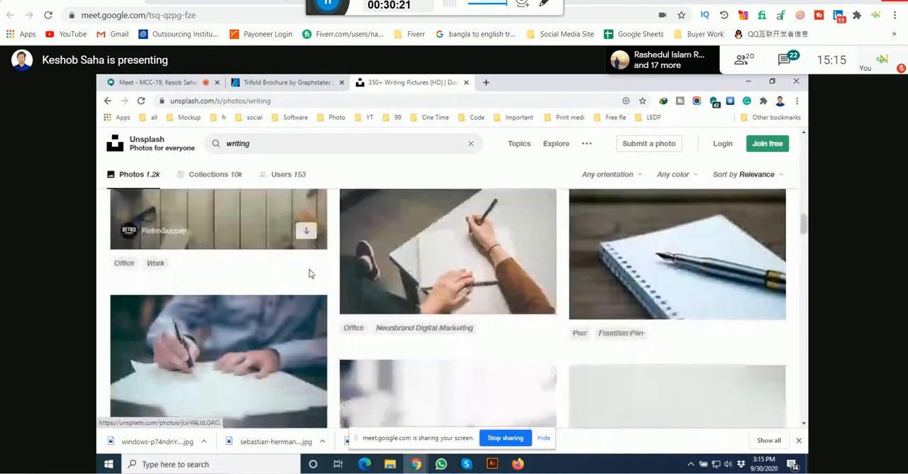
scroll(310, 270, "up", 5)
scroll(309, 270, "down", 8)
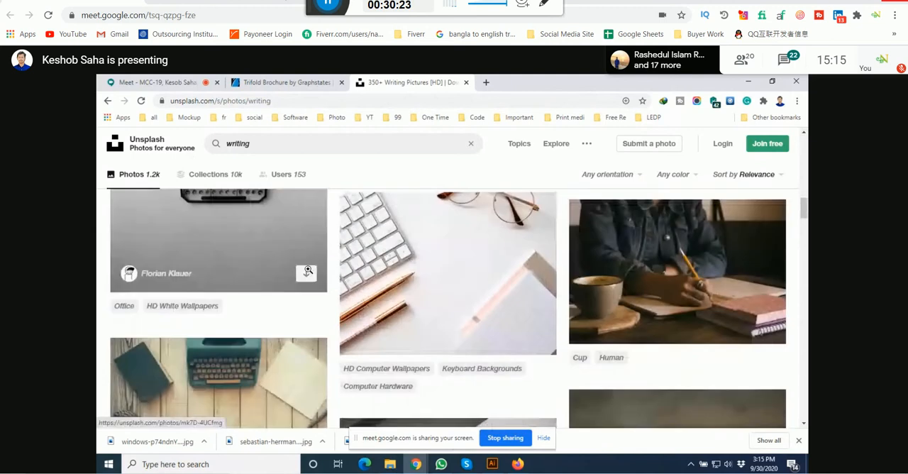
scroll(307, 269, "down", 10)
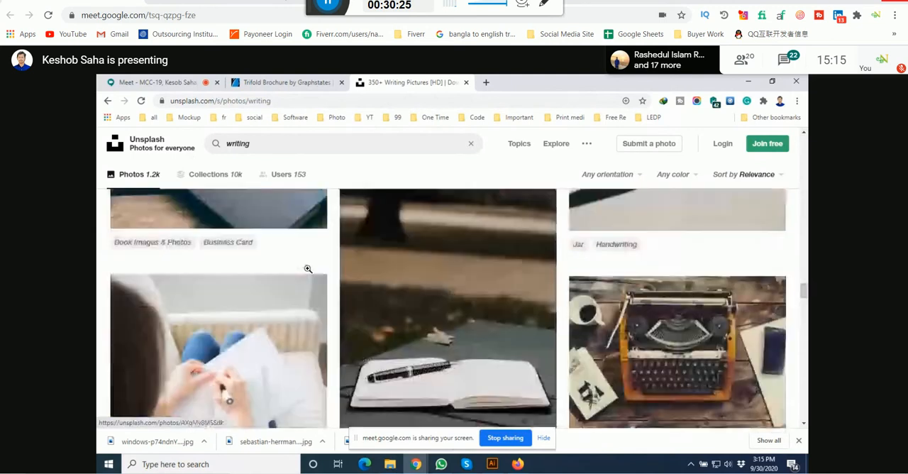
scroll(307, 269, "down", 10)
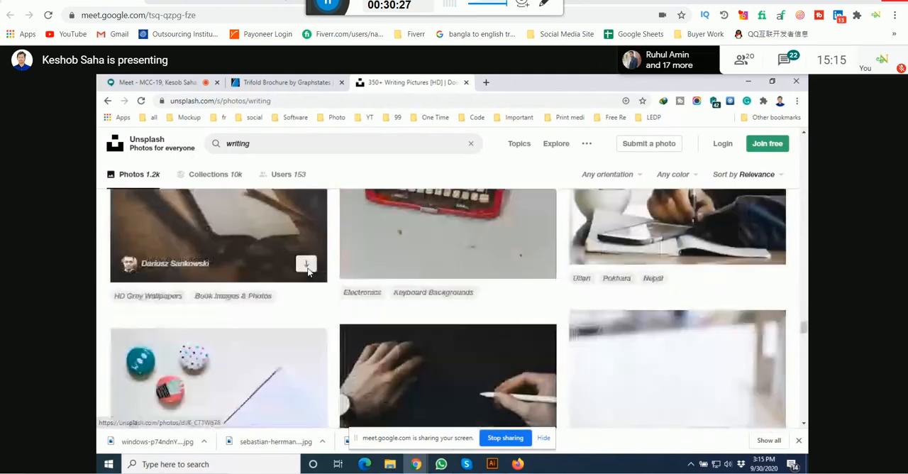
scroll(308, 267, "down", 3)
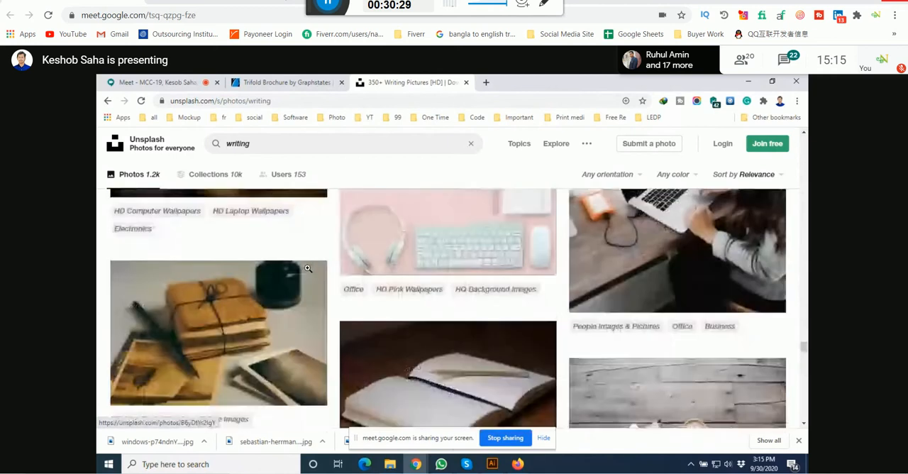
scroll(307, 269, "down", 3)
scroll(308, 267, "down", 5)
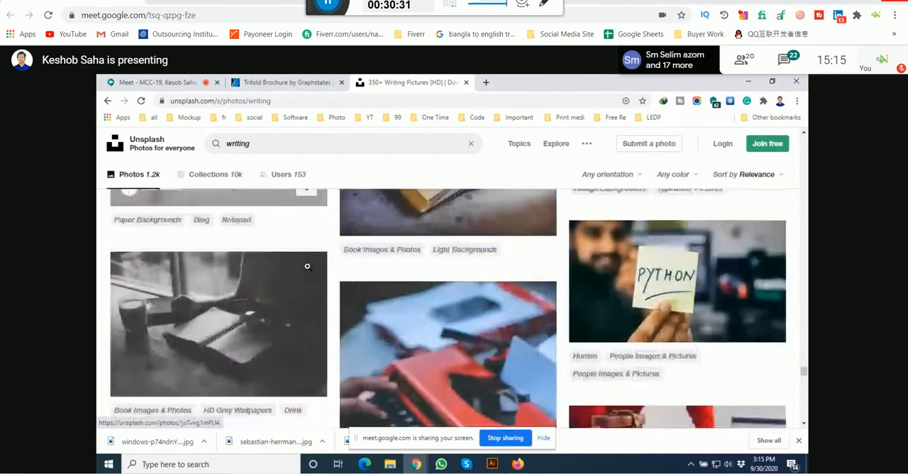
scroll(307, 266, "down", 6)
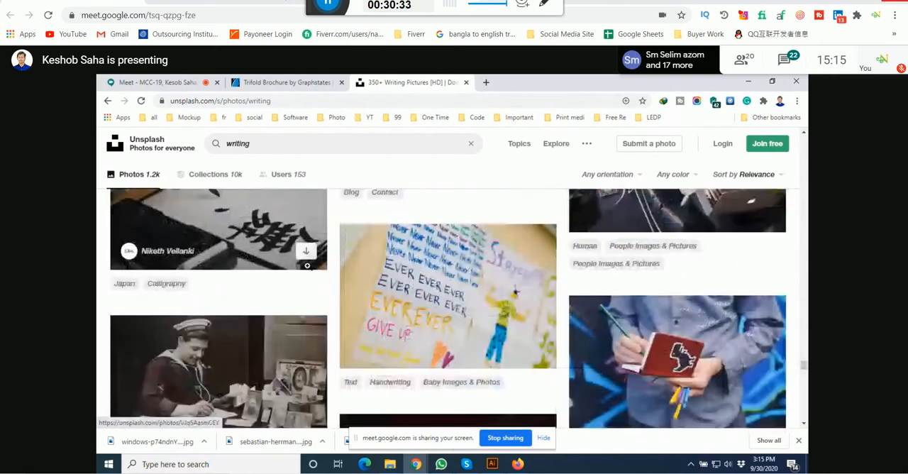
scroll(307, 267, "down", 8)
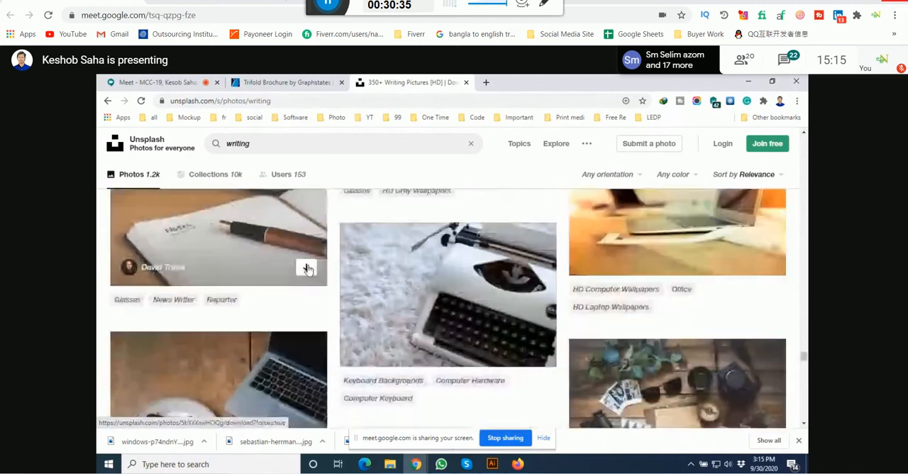
scroll(307, 268, "down", 10)
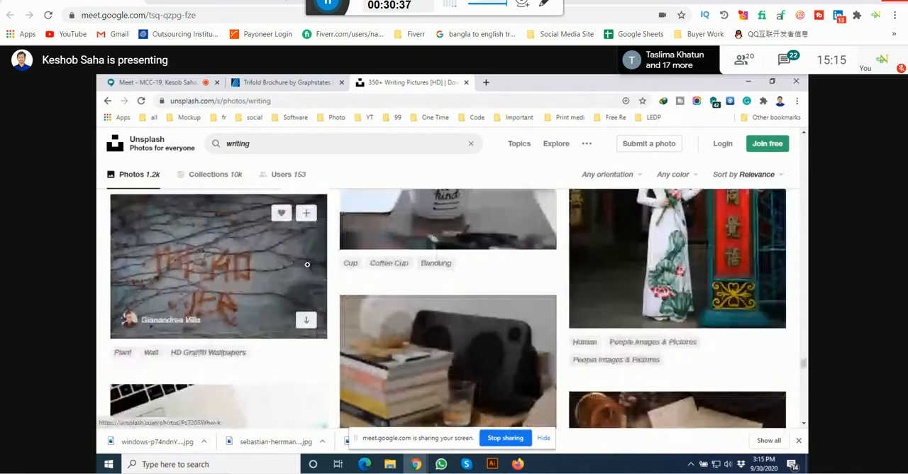
scroll(308, 266, "down", 10)
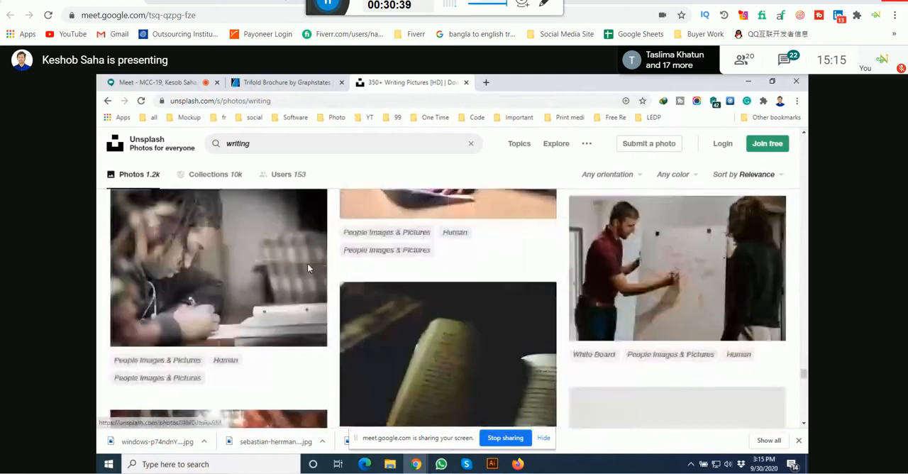
scroll(308, 266, "down", 8)
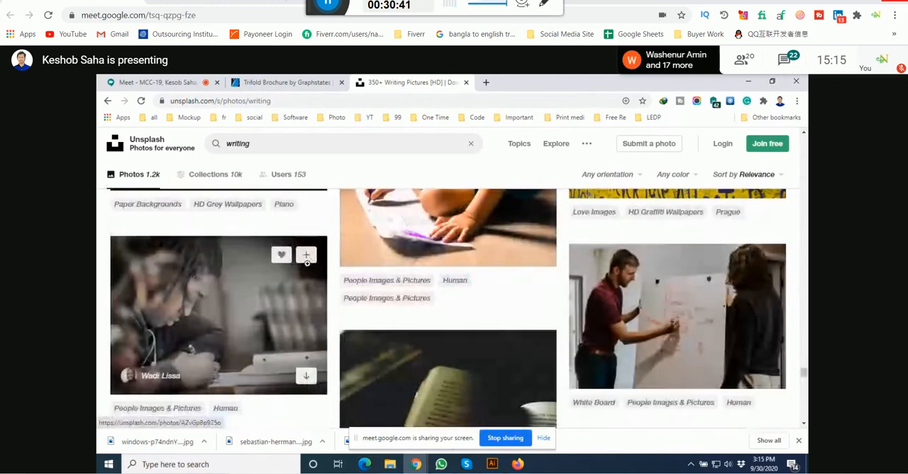
scroll(308, 264, "up", 8)
scroll(308, 264, "down", 8)
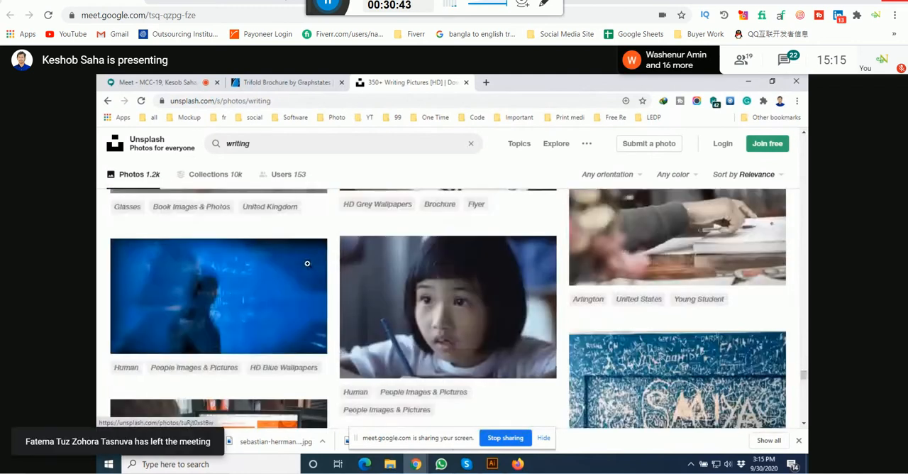
scroll(308, 264, "down", 5)
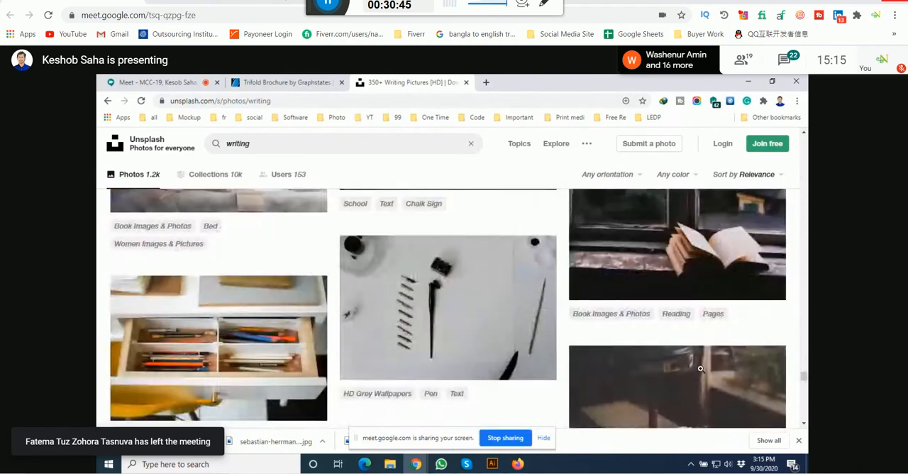
Step: Search the photos for "online work" and view the first results
left_click_drag(804, 376, 804, 141)
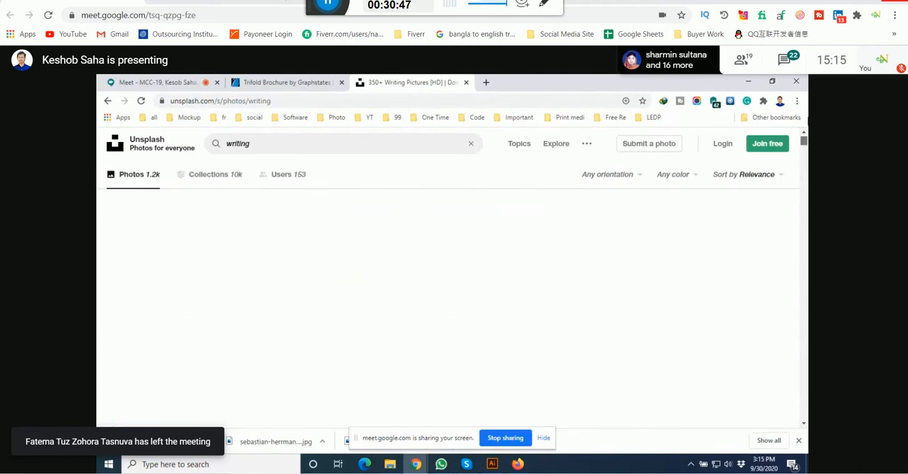
left_click(212, 145)
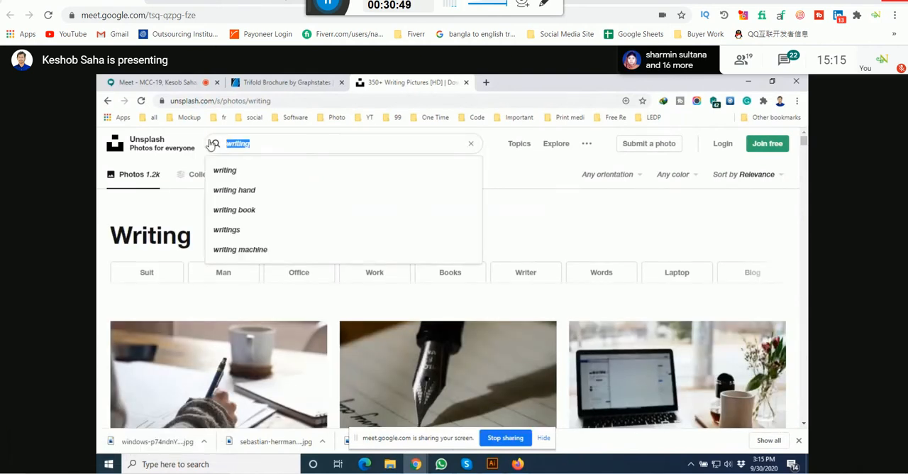
type("w")
key("BackSpace")
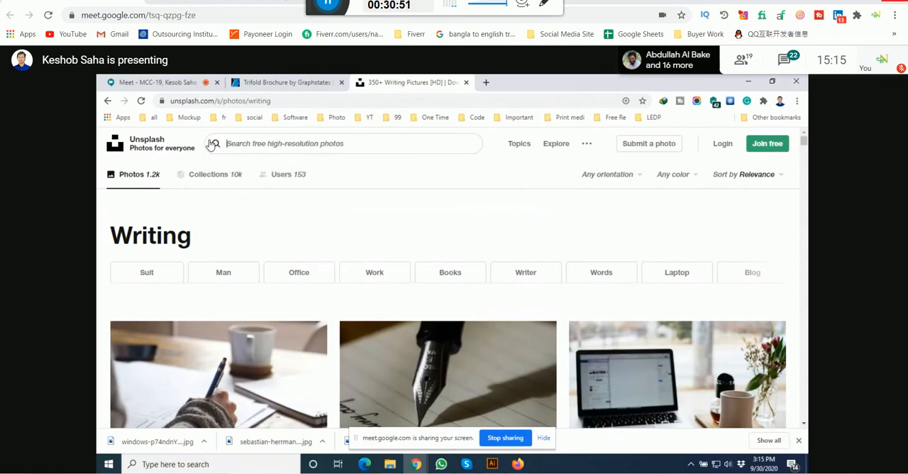
type("online ")
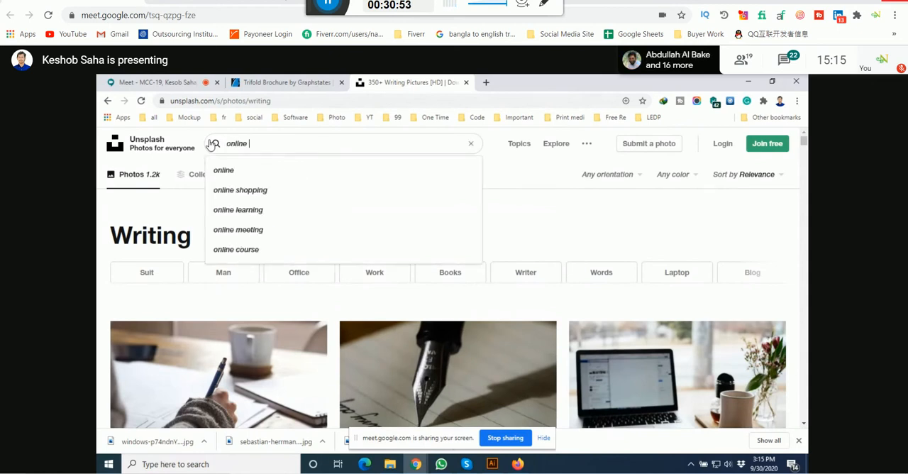
type("work")
key("Return")
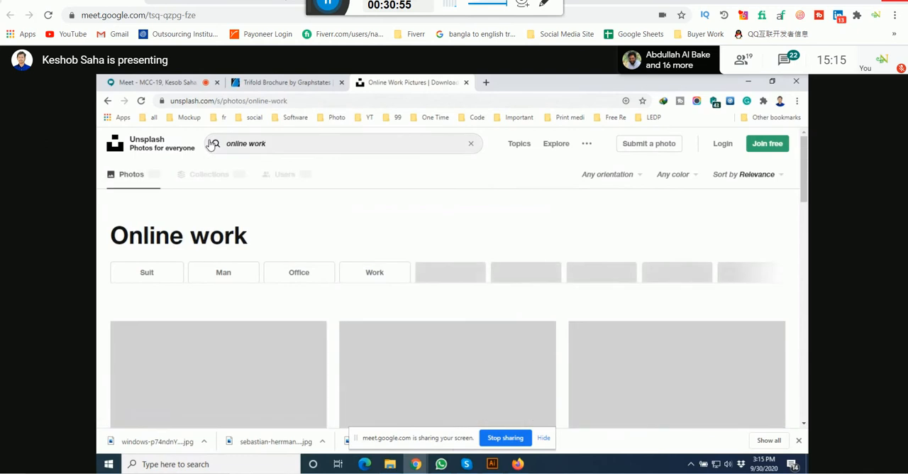
scroll(550, 282, "down", 2)
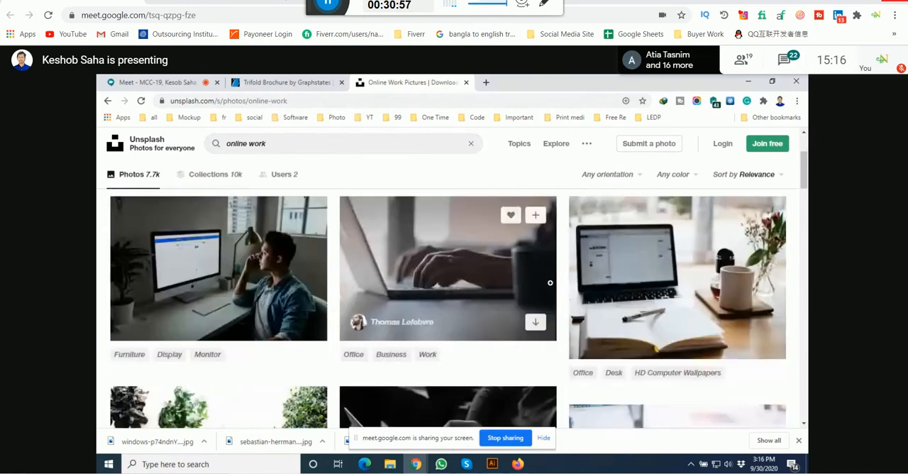
Step: Download the photo of men working on laptops around a blue couch from the "online work" results
scroll(550, 282, "down", 5)
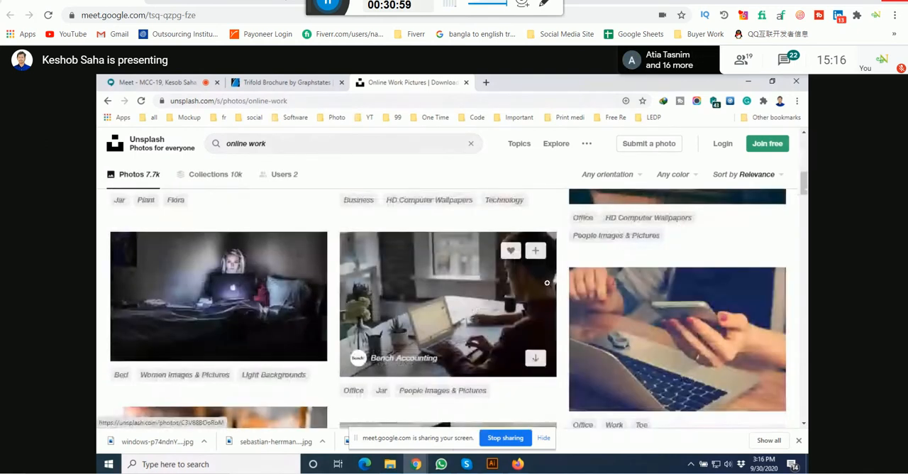
scroll(546, 282, "down", 10)
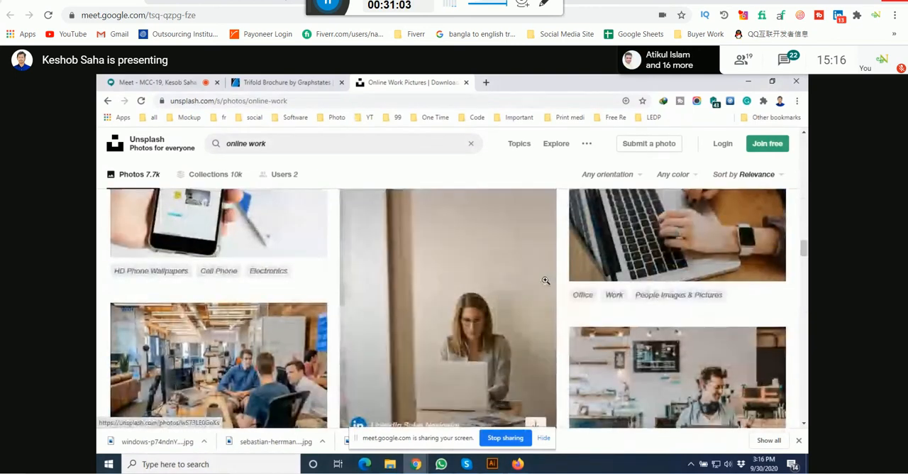
scroll(546, 280, "down", 5)
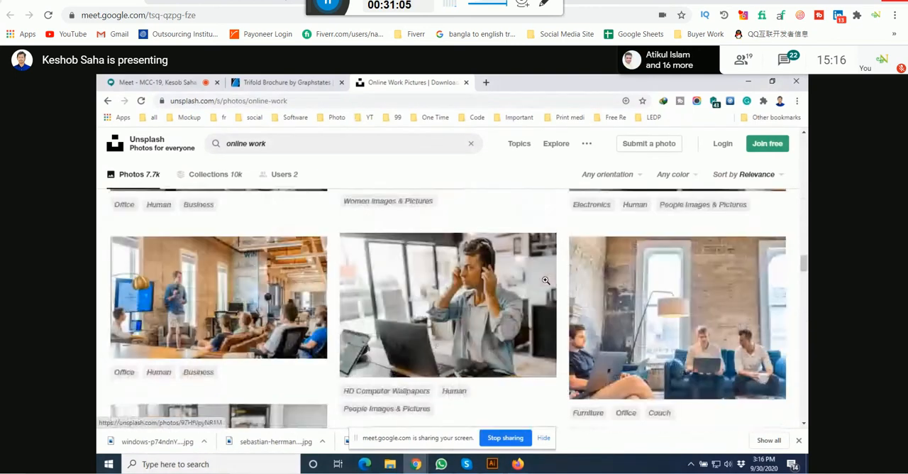
scroll(546, 280, "down", 3)
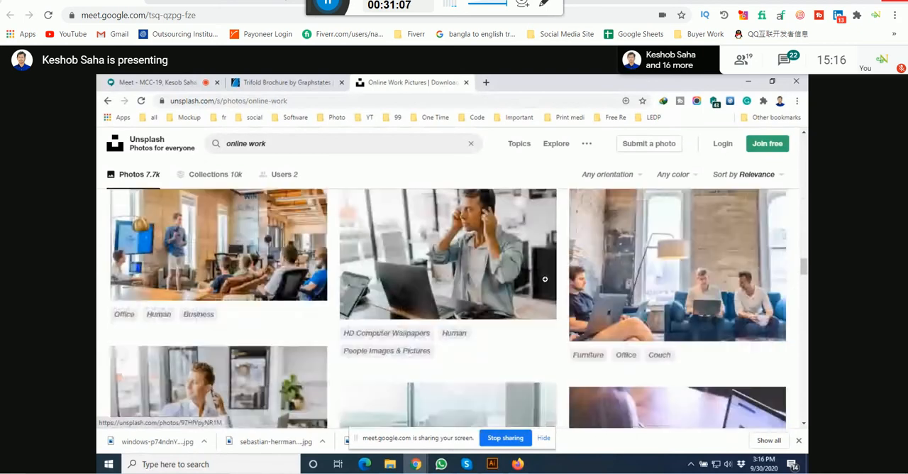
scroll(545, 278, "up", 1)
scroll(545, 279, "down", 3)
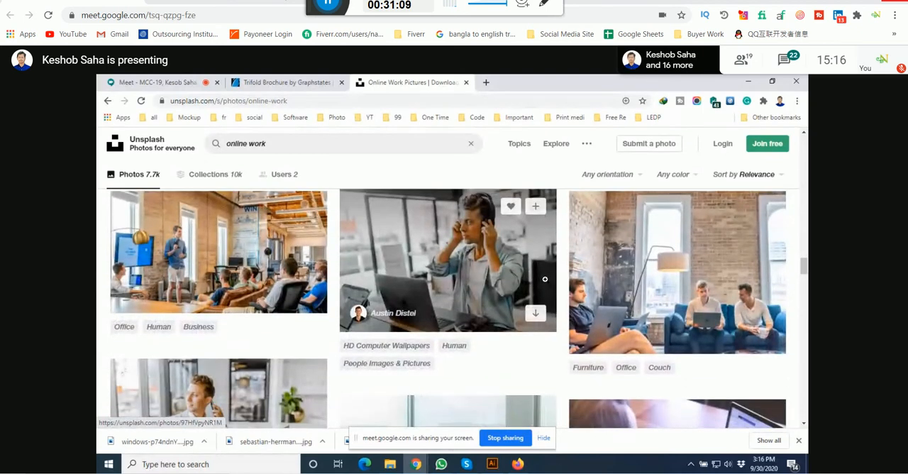
scroll(723, 251, "up", 2)
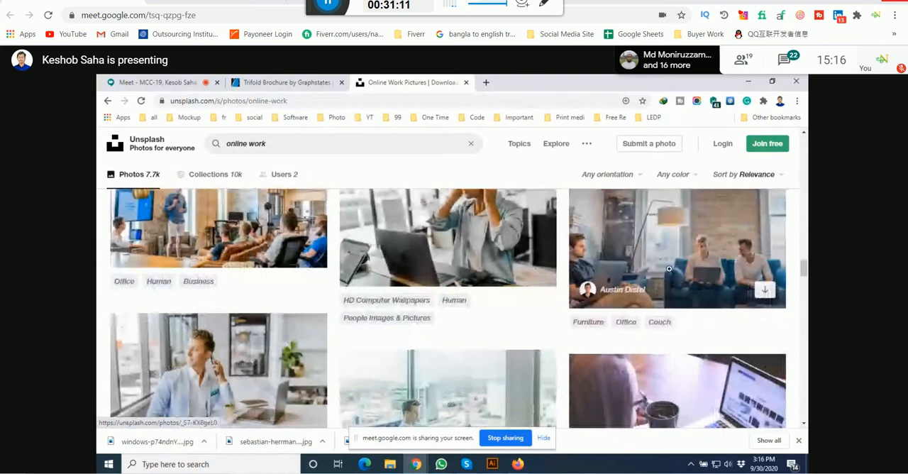
left_click(491, 464)
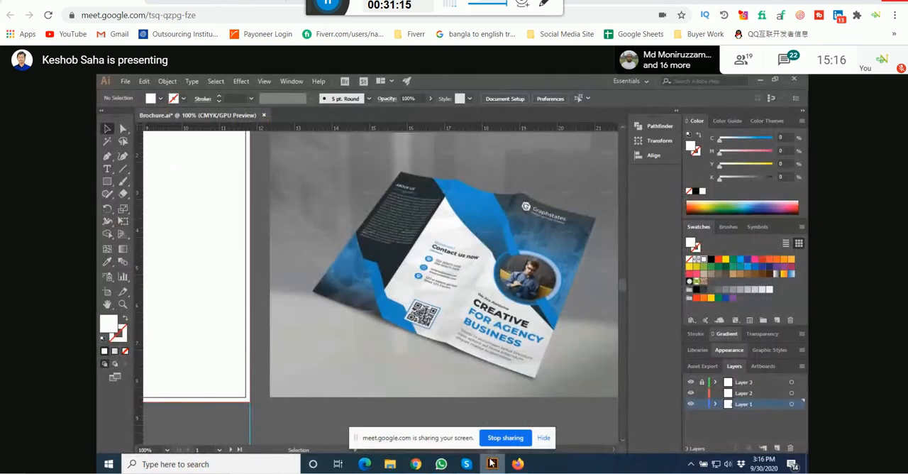
left_click(492, 464)
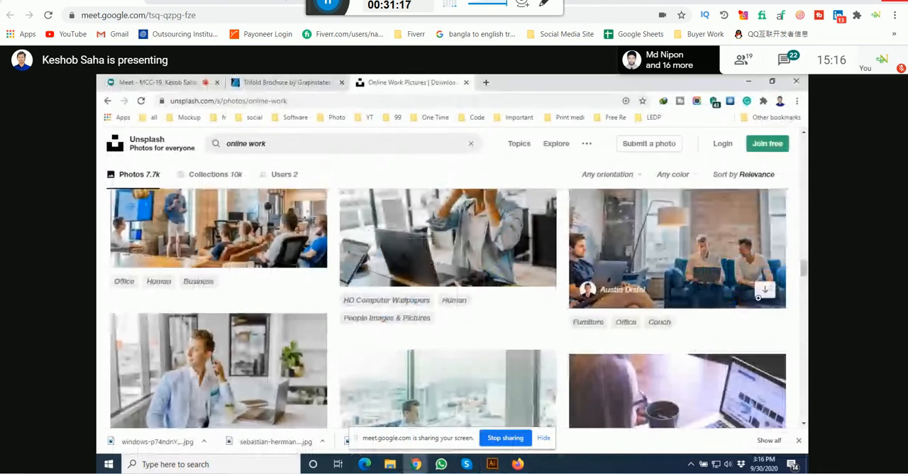
left_click(766, 294)
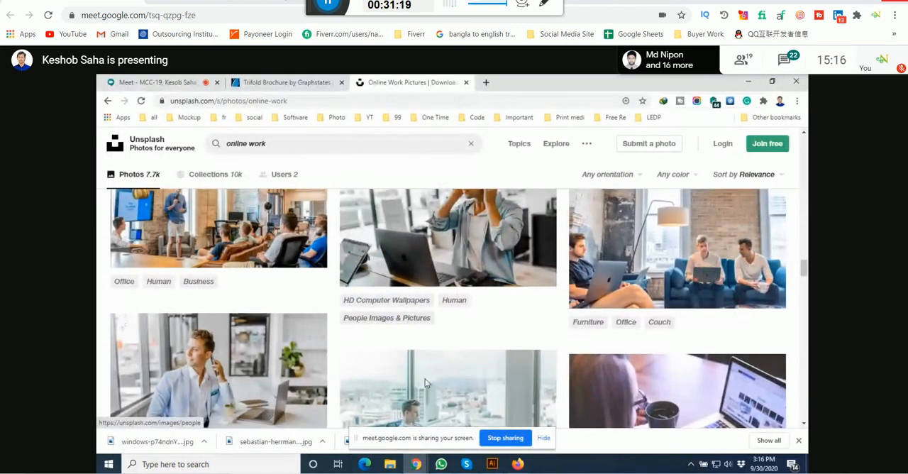
Step: Switch to the Google Meet call and turn the microphone on
mouse_move(393, 464)
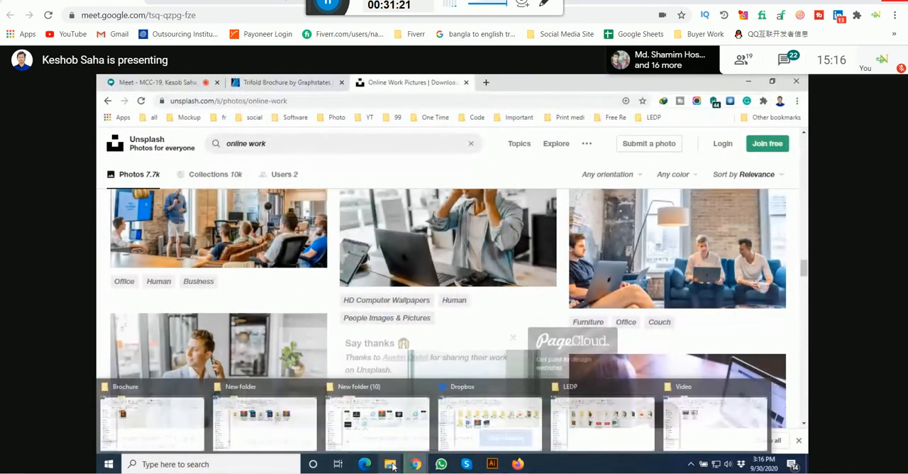
left_click(158, 83)
left_click(306, 405)
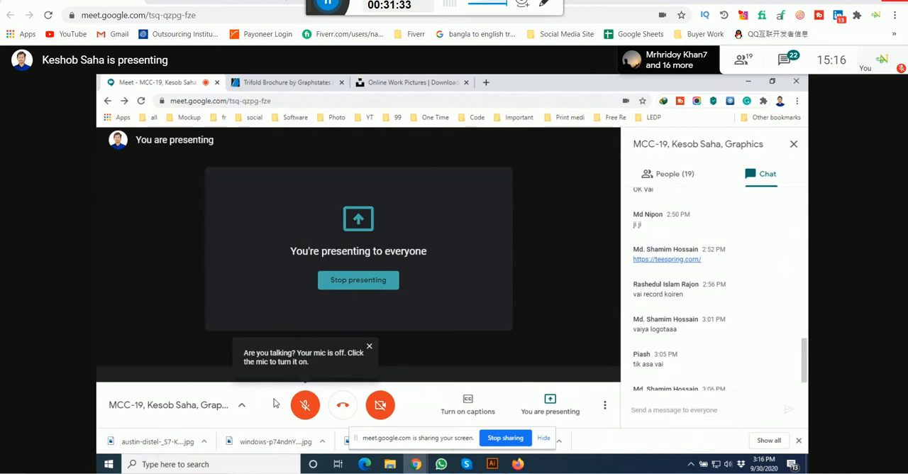
left_click(305, 405)
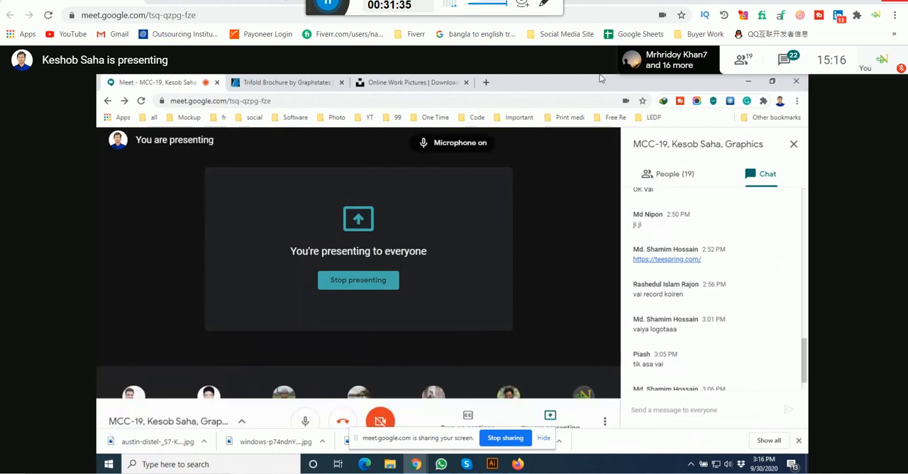
Step: Dismiss the presenting notification over the photo results and check the saved photos in the Downloads folder in File Explorer
left_click(320, 81)
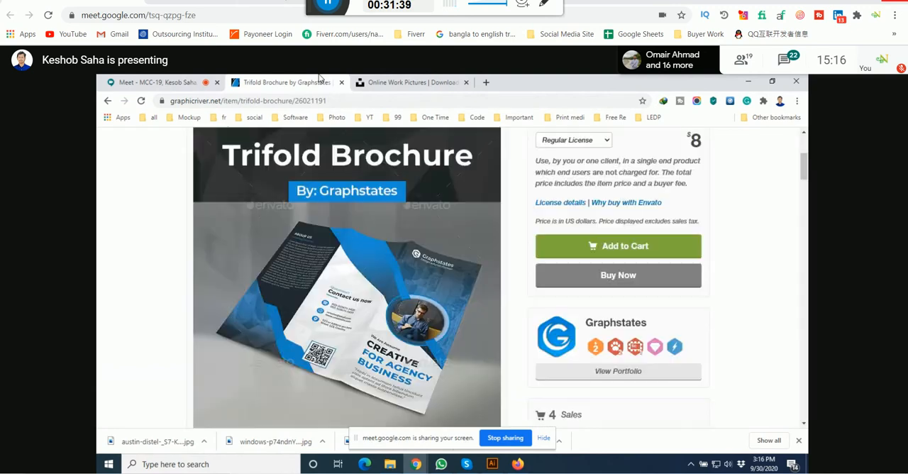
left_click(432, 80)
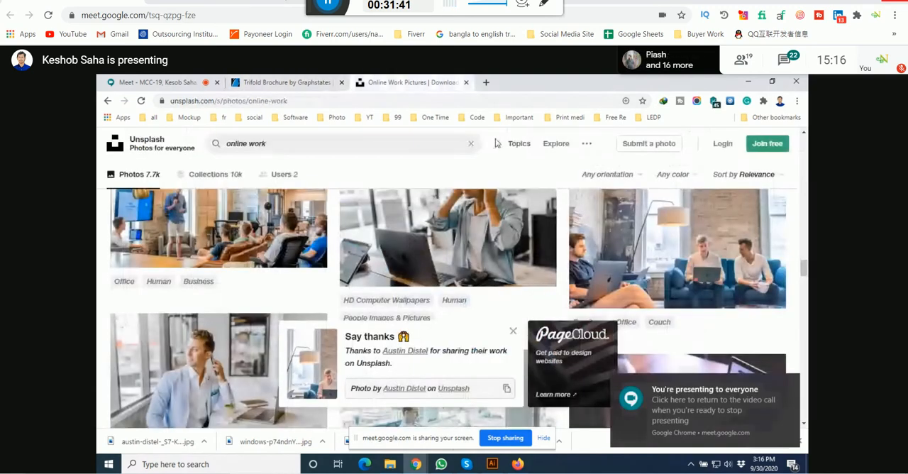
left_click(788, 383)
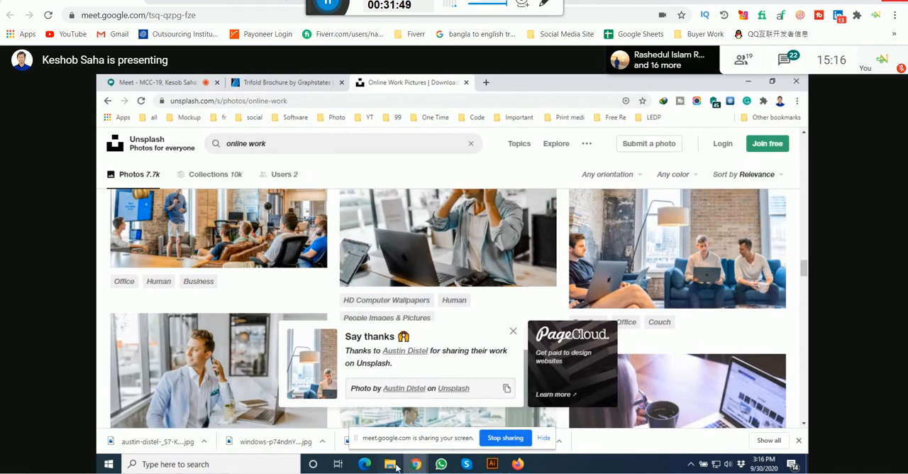
mouse_move(394, 464)
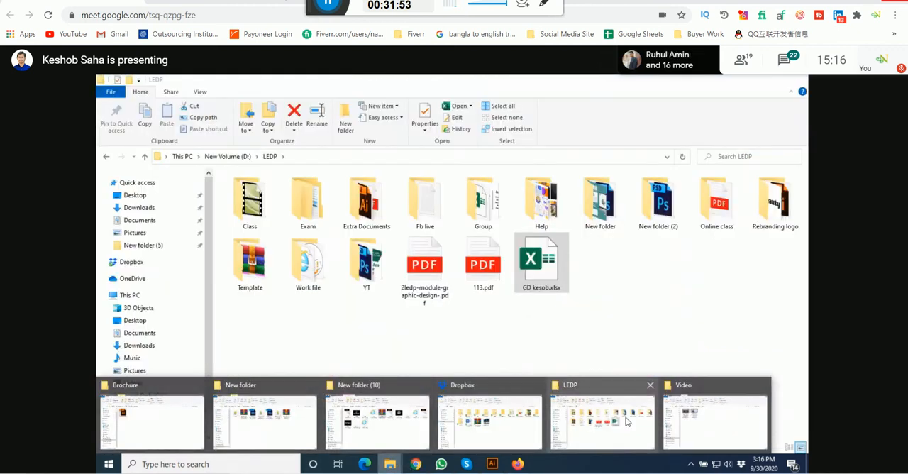
left_click(147, 187)
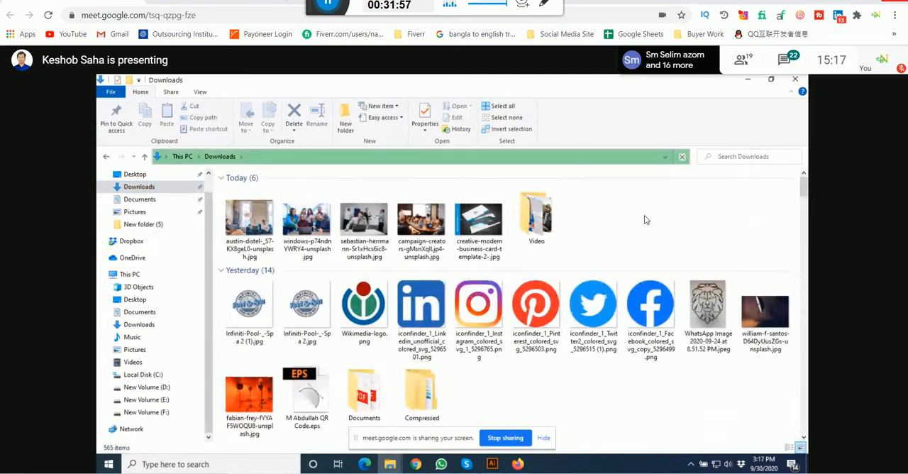
Step: Return to Unsplash in Chrome, search the photos for "city" and view the results
left_click(418, 469)
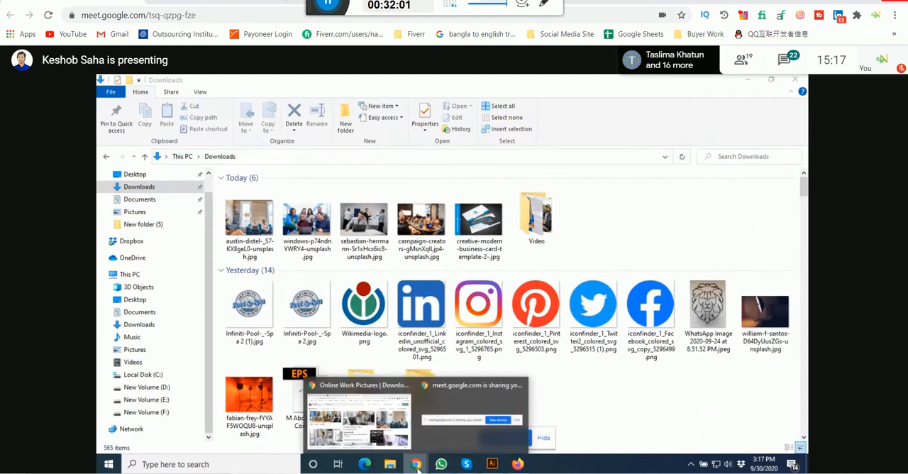
left_click(359, 420)
type("city")
key("Return")
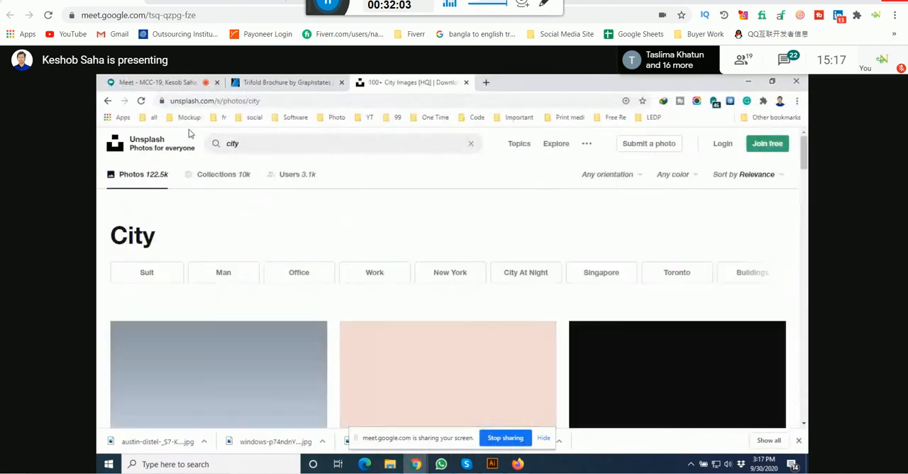
scroll(708, 303, "down", 2)
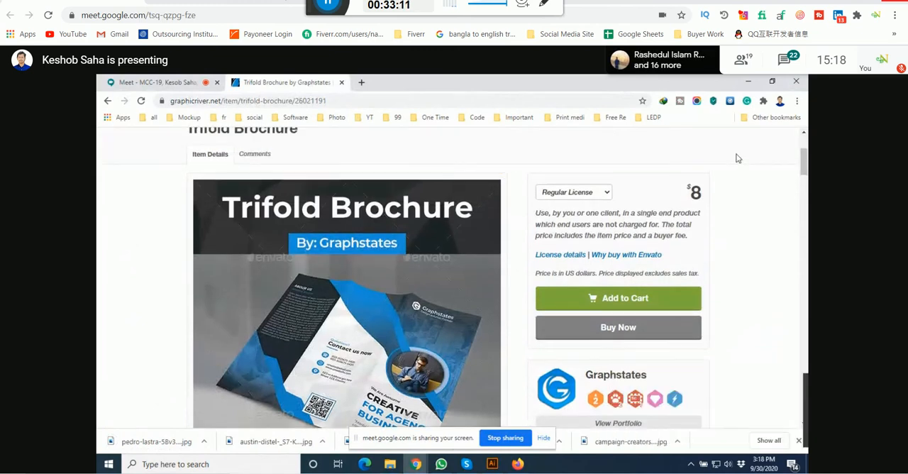
Step: Check the Downloads folder and examine the GraphicRiver Trifold Brochure page from its preview images down to the item description
left_click(751, 79)
mouse_move(416, 465)
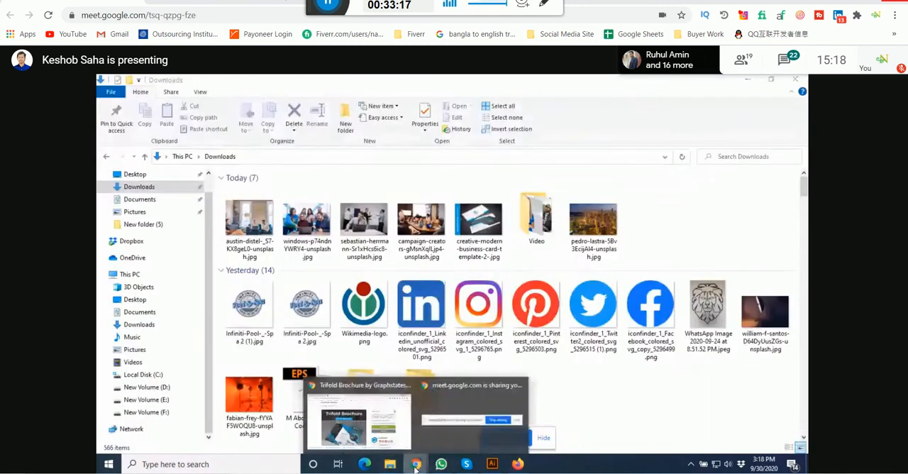
left_click(362, 423)
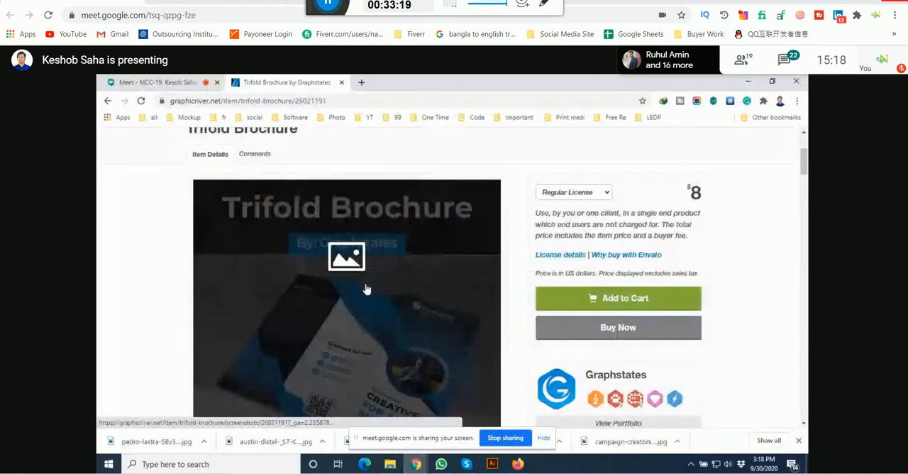
scroll(399, 324, "down", 10)
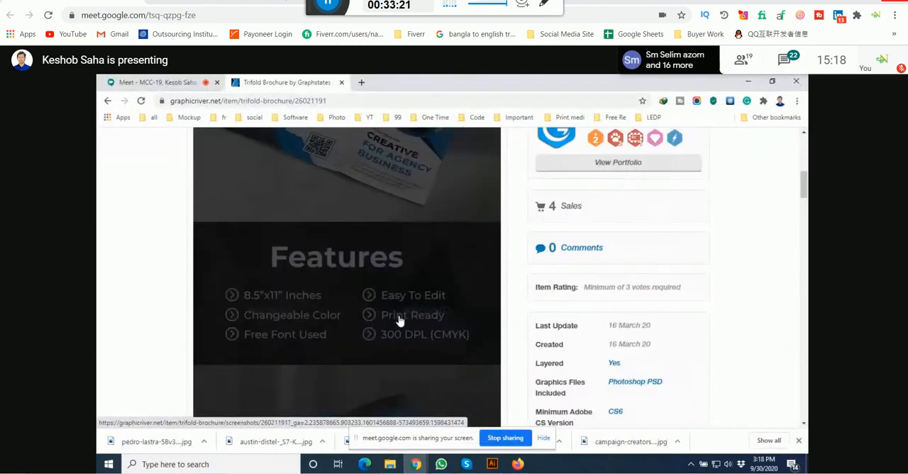
scroll(403, 313, "up", 3)
scroll(405, 308, "down", 1)
scroll(405, 308, "down", 5)
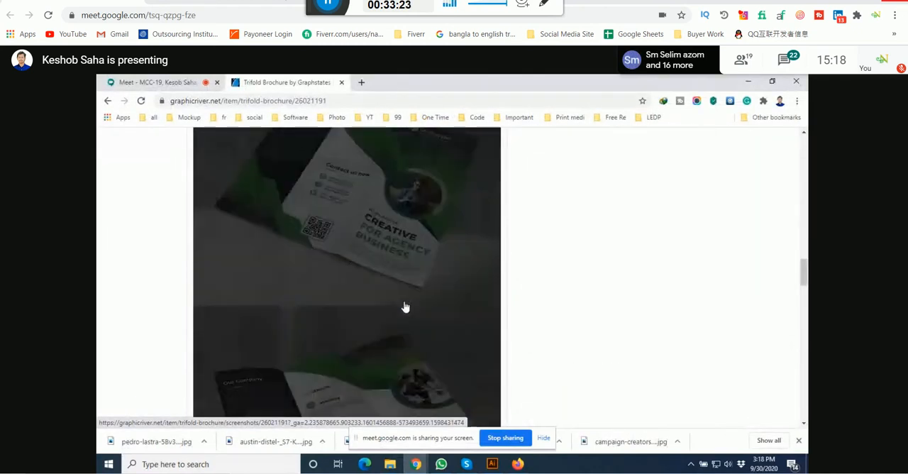
scroll(405, 306, "down", 3)
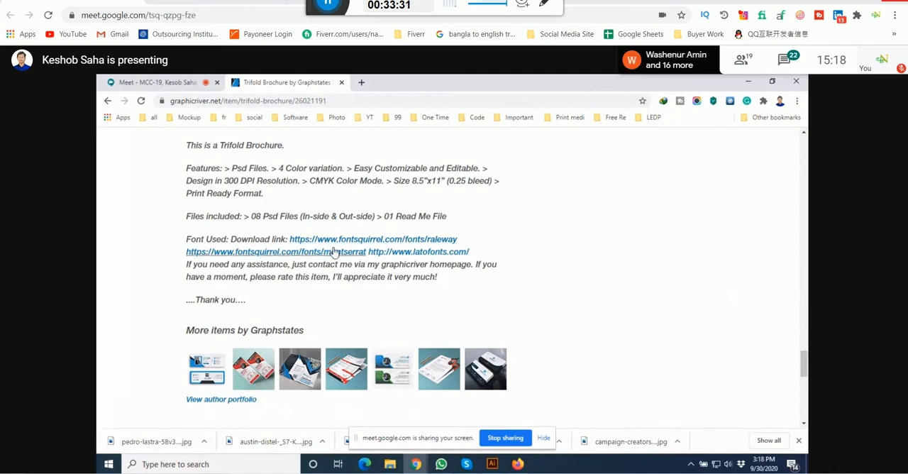
Step: Examine the font download links in the brochure description, highlighting the "raleway" font name
right_click(370, 244)
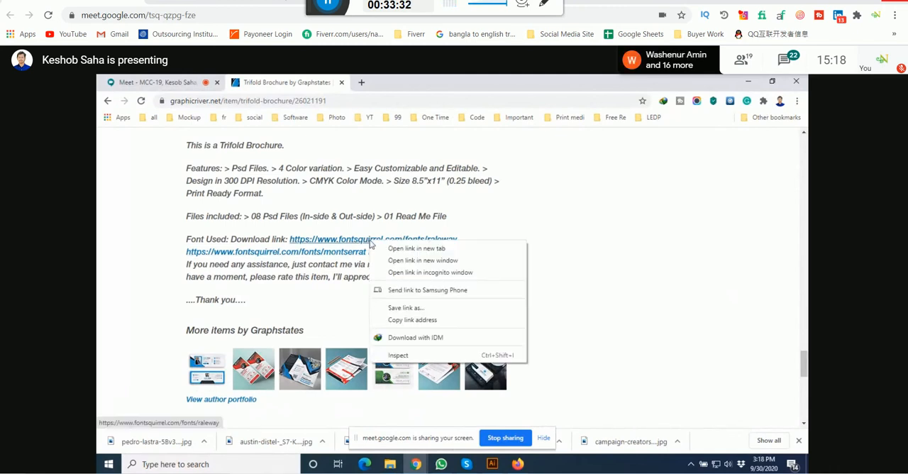
left_click(586, 206)
left_click_drag(461, 245, 426, 242)
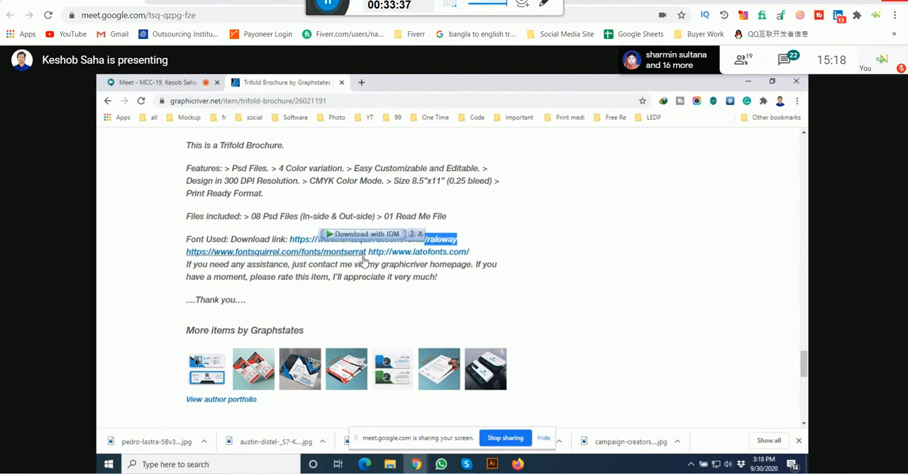
left_click_drag(366, 264, 414, 261)
left_click(470, 265)
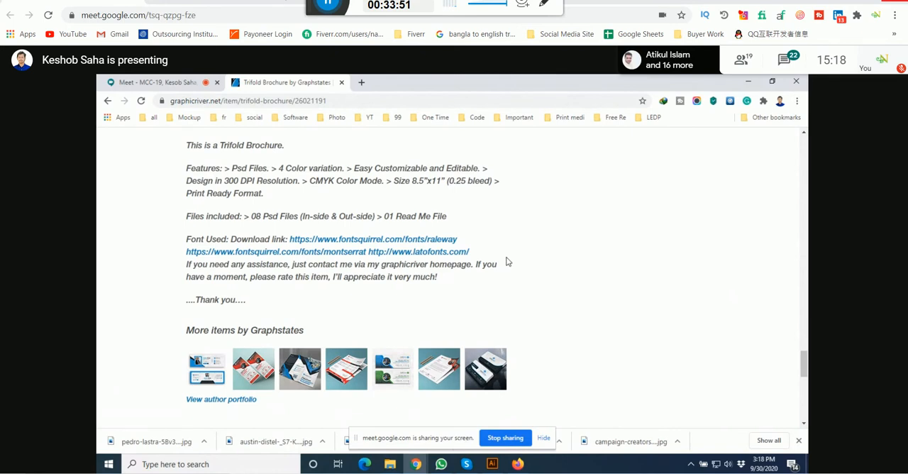
left_click(492, 464)
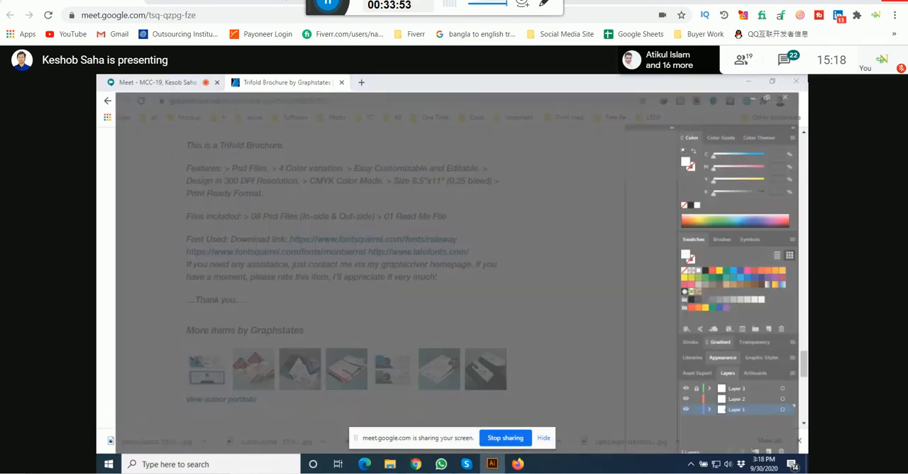
left_click(443, 466)
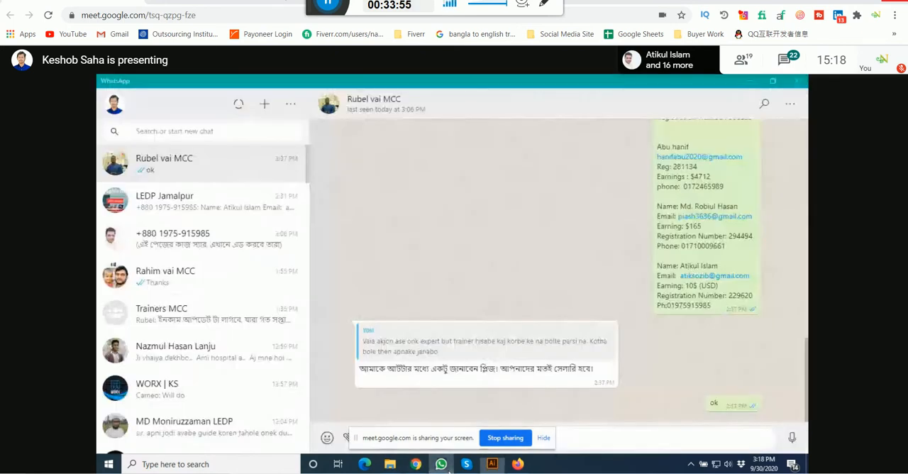
mouse_move(416, 464)
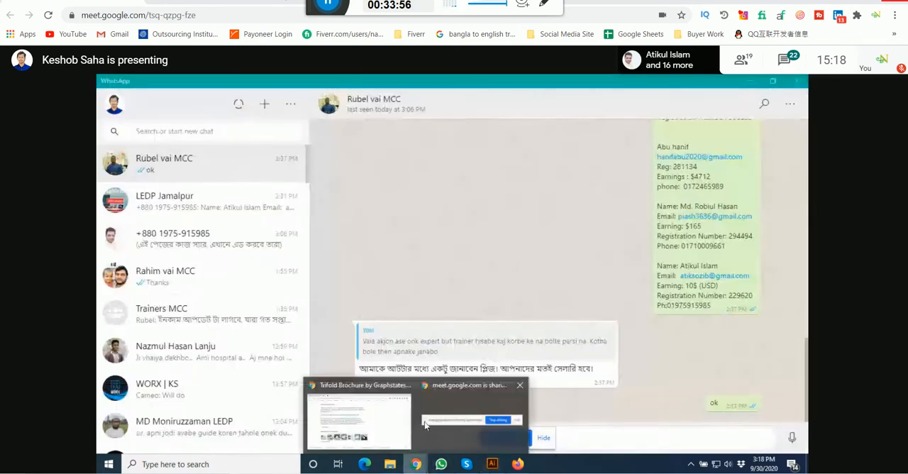
left_click(362, 424)
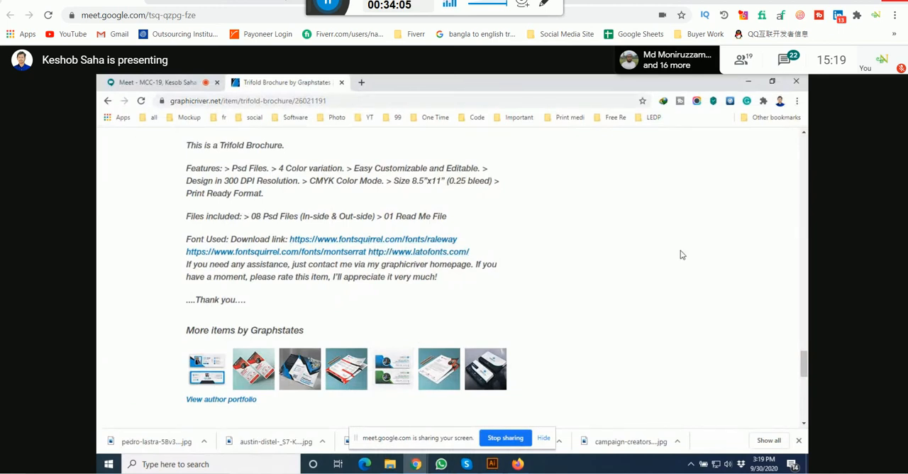
Step: Switch to Illustrator and view the blank trifold artboards of Brochure.ai beside the two reference mockups
left_click(153, 82)
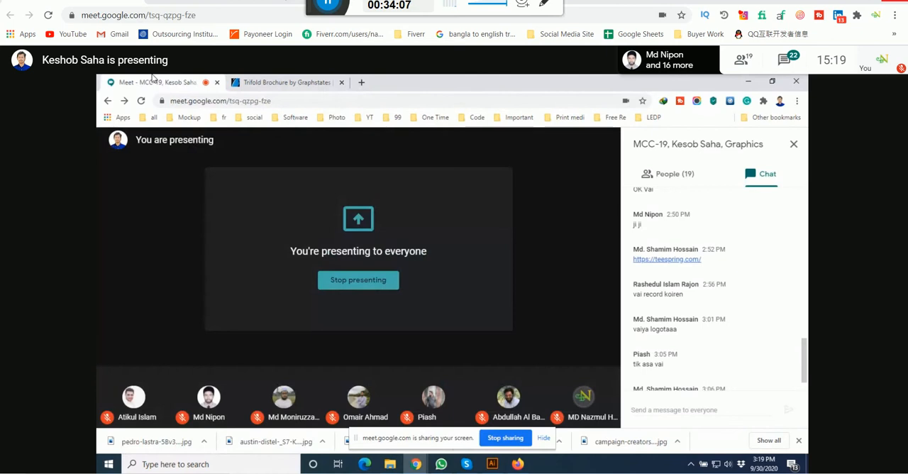
left_click(467, 464)
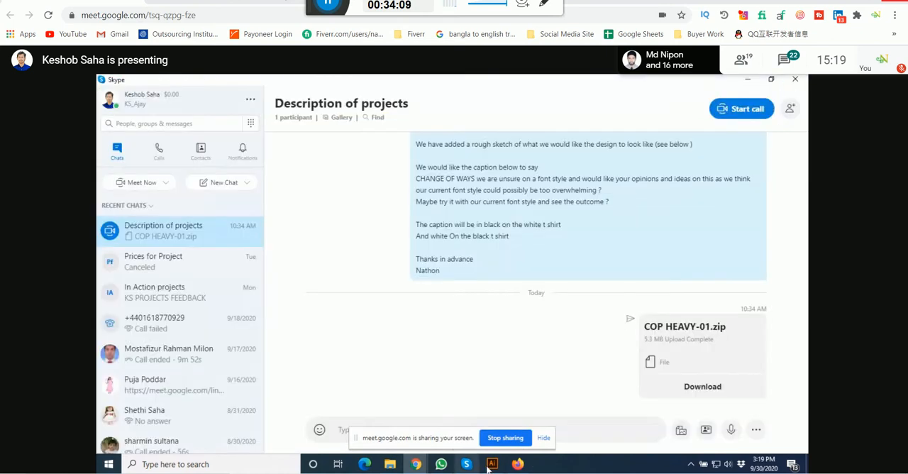
left_click(492, 464)
left_click_drag(409, 193, 421, 188)
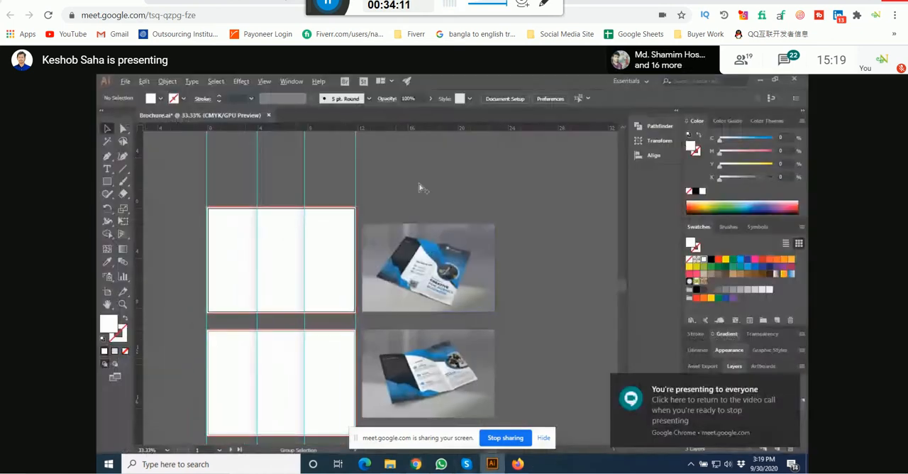
Step: Examine the upper brochure mockup up close and view it beside the blank artboards
scroll(420, 191, "up", 1)
left_click_drag(437, 271, 437, 258)
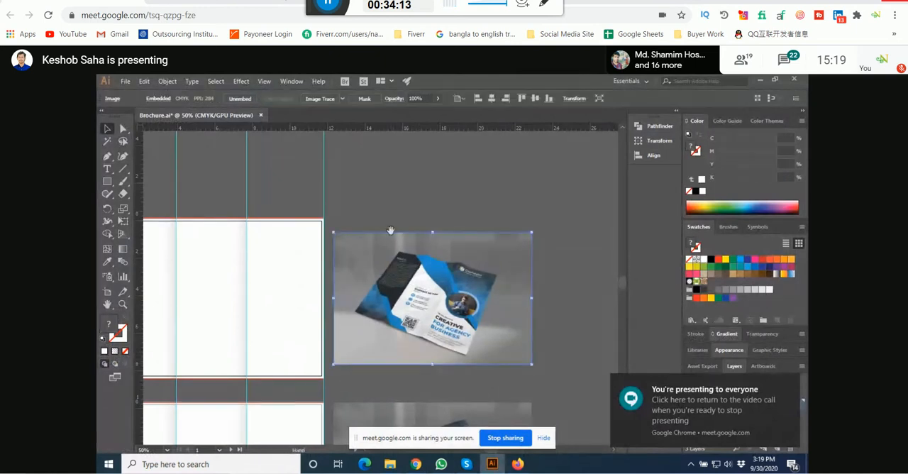
left_click_drag(390, 230, 395, 217)
scroll(398, 205, "up", 1)
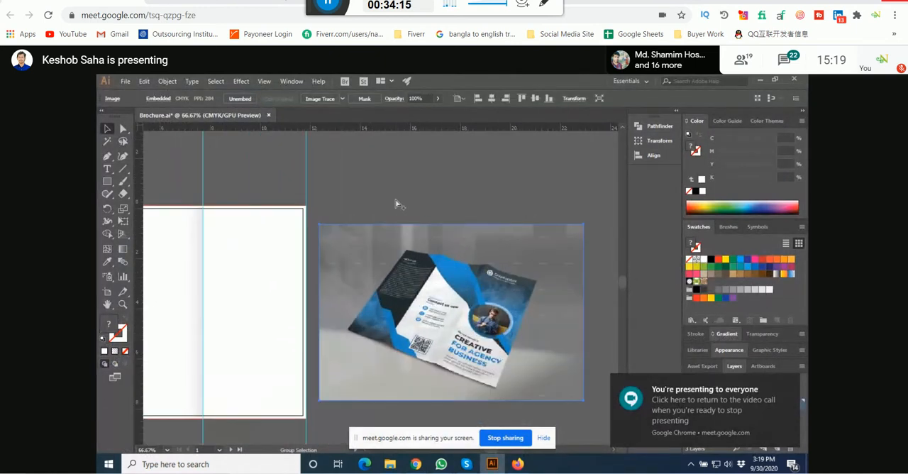
scroll(396, 203, "down", 4)
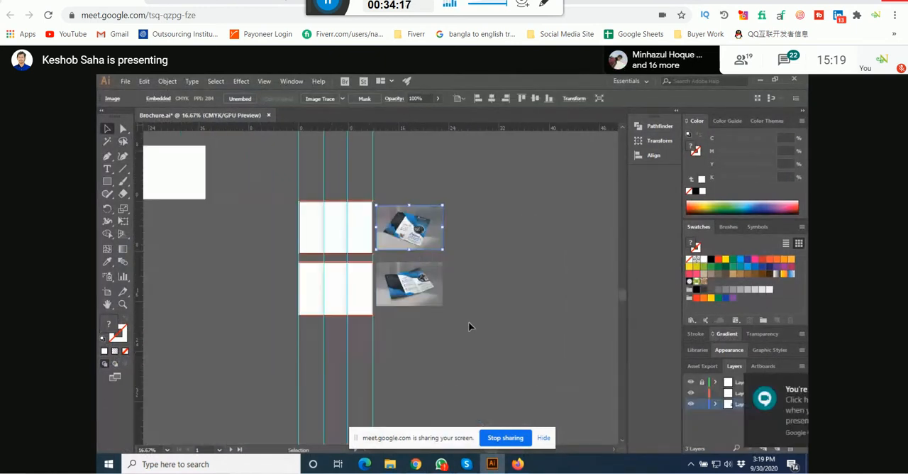
left_click(468, 322)
Step: Switch to the Downloads folder, refresh it and select the five Unsplash photos, including the night city view
mouse_move(389, 464)
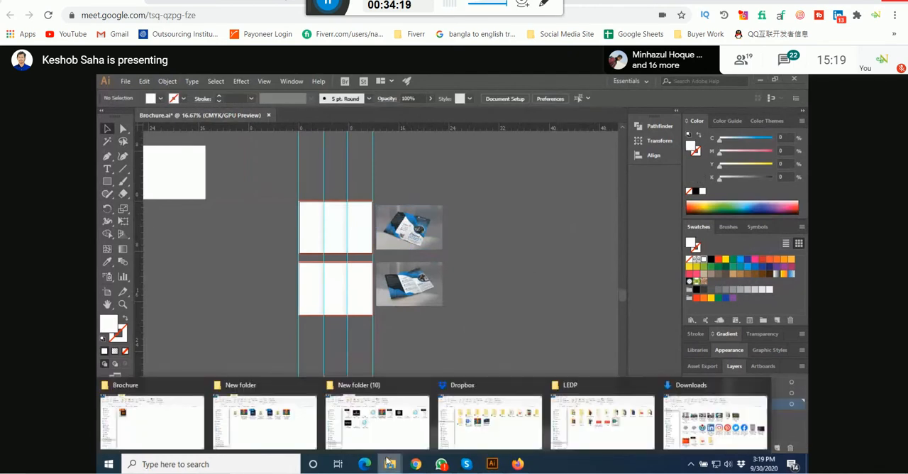
left_click(713, 420)
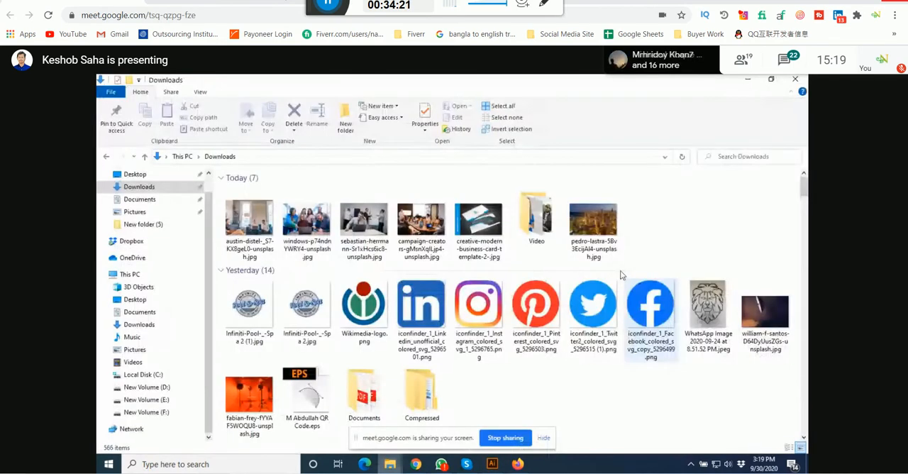
right_click(687, 204)
left_click(703, 246)
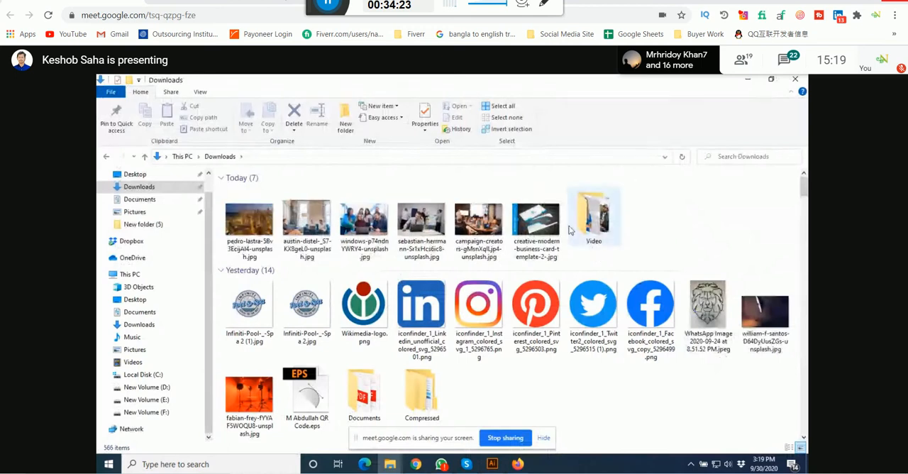
left_click(497, 223)
left_click(421, 223, "ctrl")
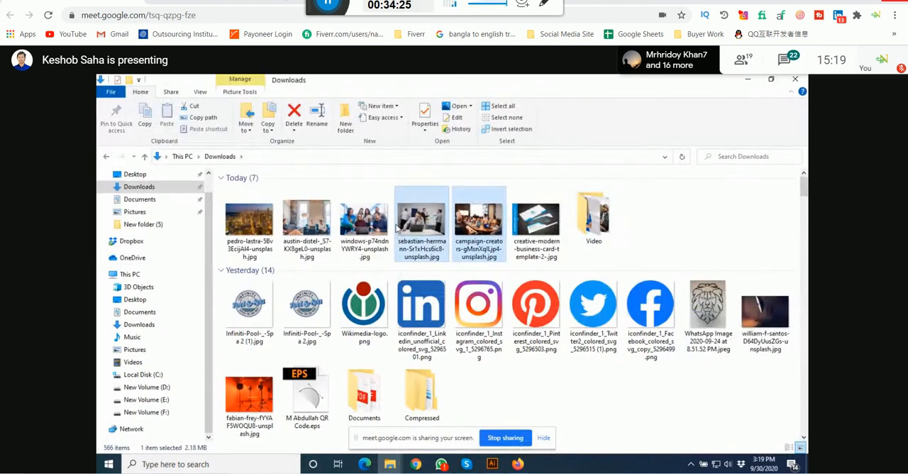
left_click(365, 230, "ctrl")
left_click(307, 226, "ctrl")
left_click(250, 226, "ctrl")
Step: Place the five selected photos in Brochure.ai, embed them and scale them down together
left_click_drag(250, 227, 501, 310)
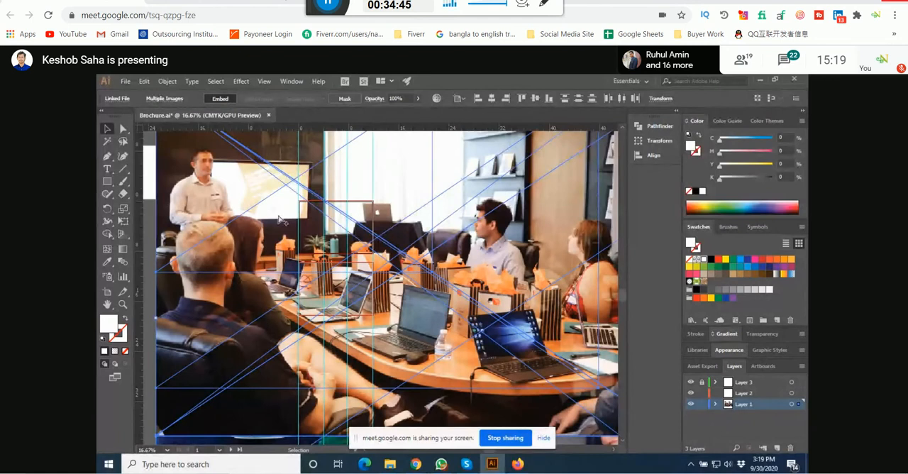
scroll(280, 220, "down", 2)
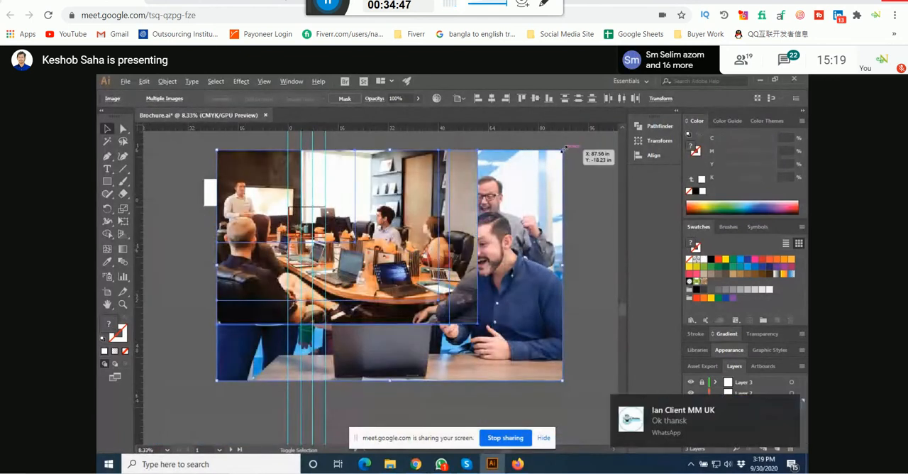
left_click_drag(564, 150, 510, 185)
left_click(445, 466)
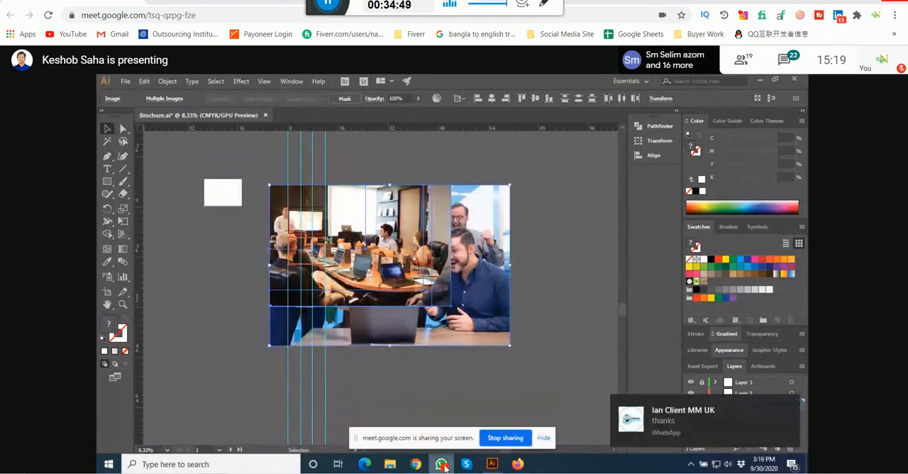
right_click(443, 465)
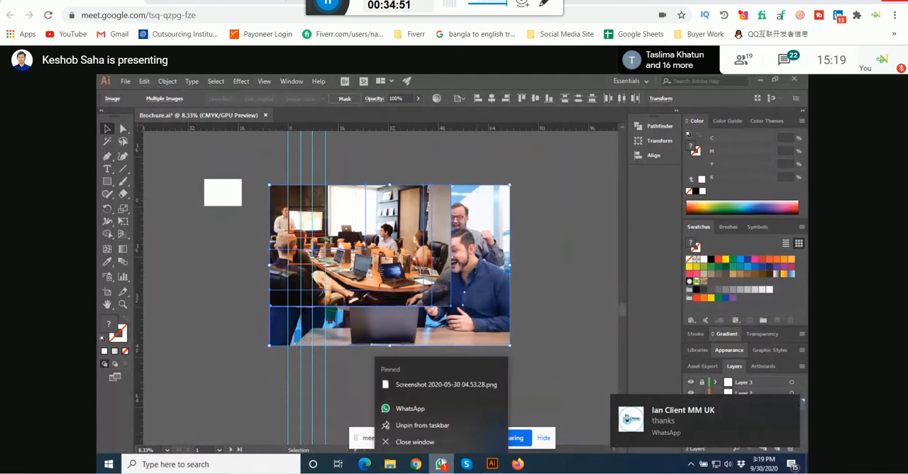
left_click(541, 279)
left_click(552, 275)
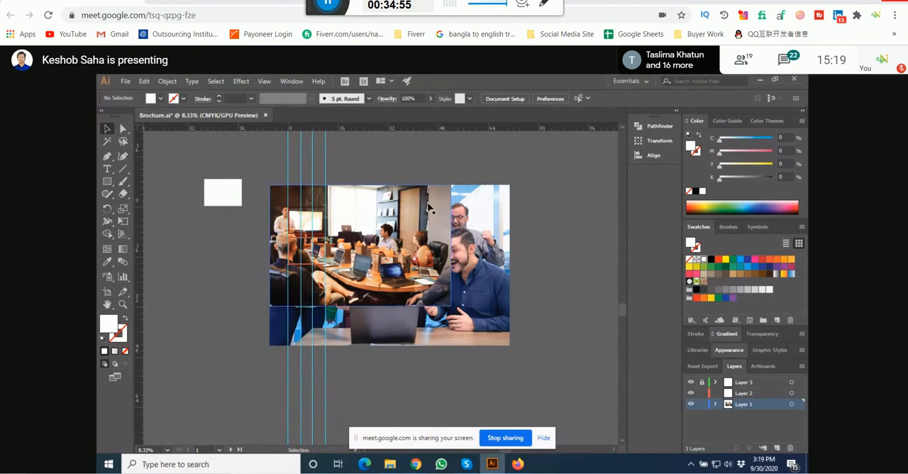
Step: Move the five placed photos off the artboards beyond the mockups and scale them down to about half size
left_click_drag(259, 181, 466, 231)
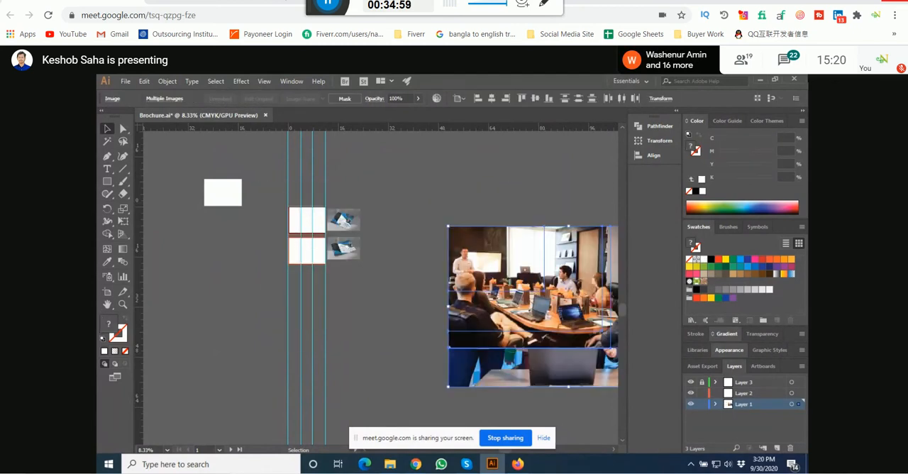
left_click_drag(537, 264, 414, 222)
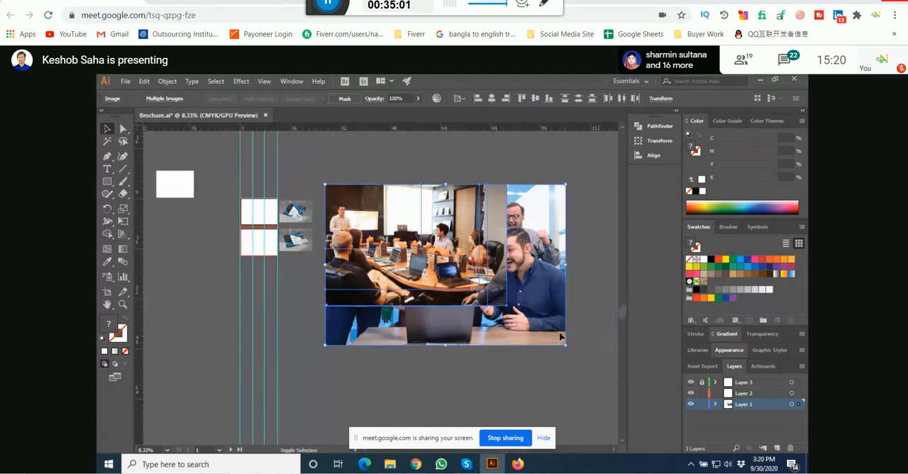
left_click_drag(566, 345, 445, 262)
left_click(366, 171)
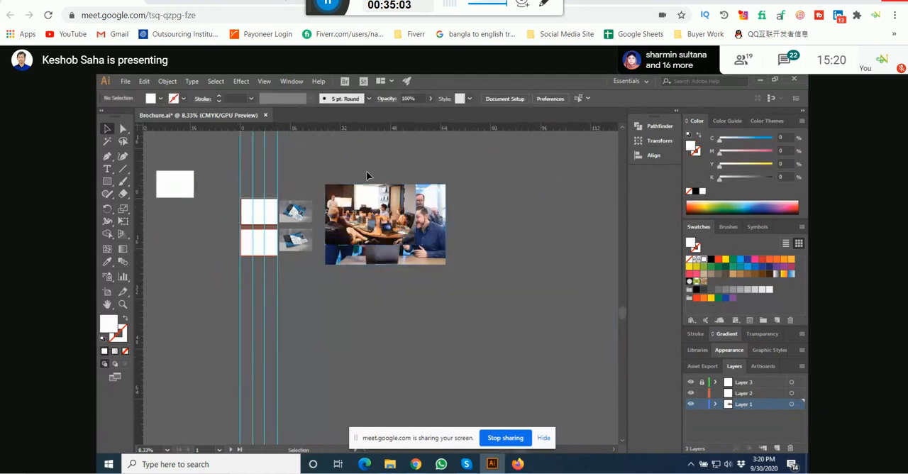
Step: Move the upper mockup above its artboard and shift the four office photos down to uncover the city photo
left_click_drag(366, 171, 444, 188)
scroll(388, 239, "up", 1)
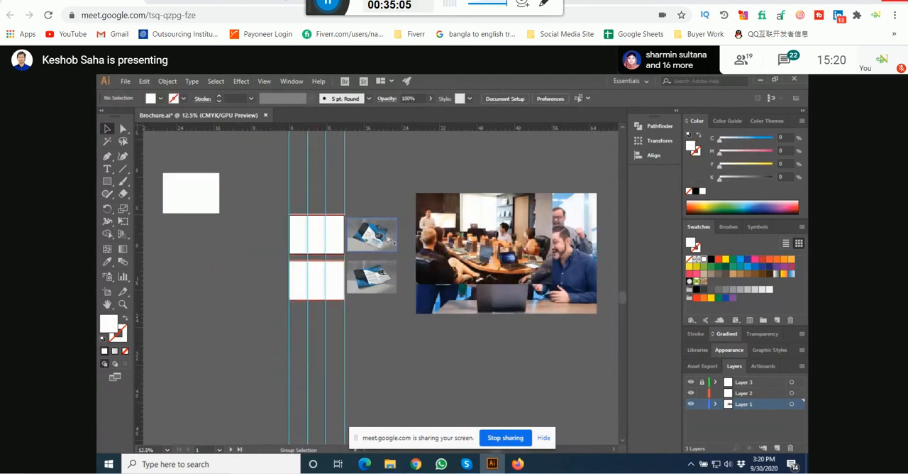
left_click_drag(388, 239, 388, 171)
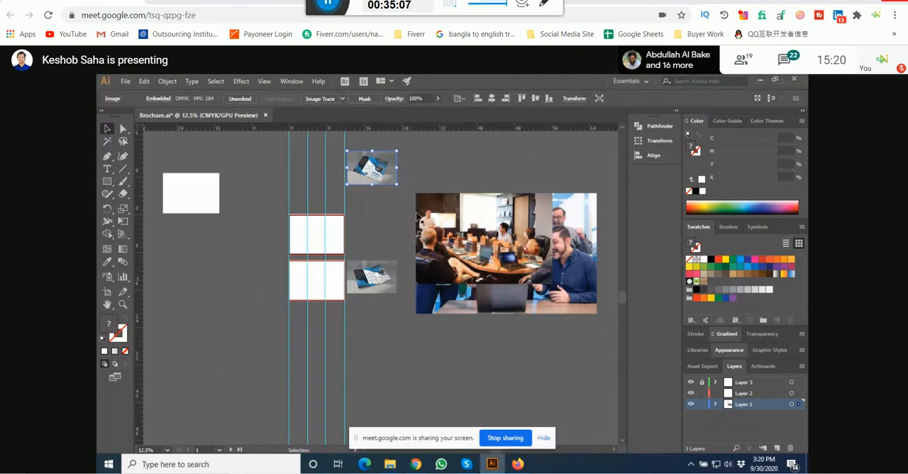
left_click_drag(451, 245, 450, 380)
left_click_drag(462, 248, 430, 364)
left_click_drag(497, 266, 491, 387)
left_click_drag(512, 281, 477, 401)
Step: Scale the city photo down to about half size and place it along the top artboard's upper edge, across the middle and right panels
left_click(451, 240)
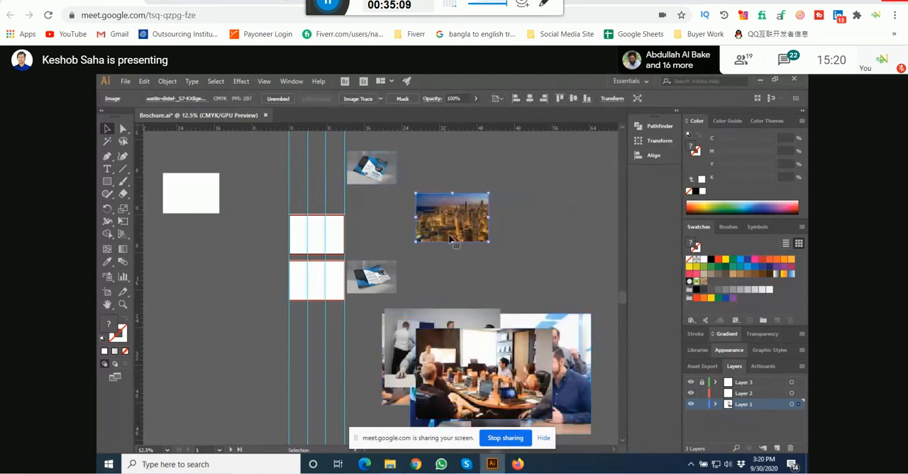
scroll(450, 237, "left", 2)
left_click_drag(533, 219, 387, 235)
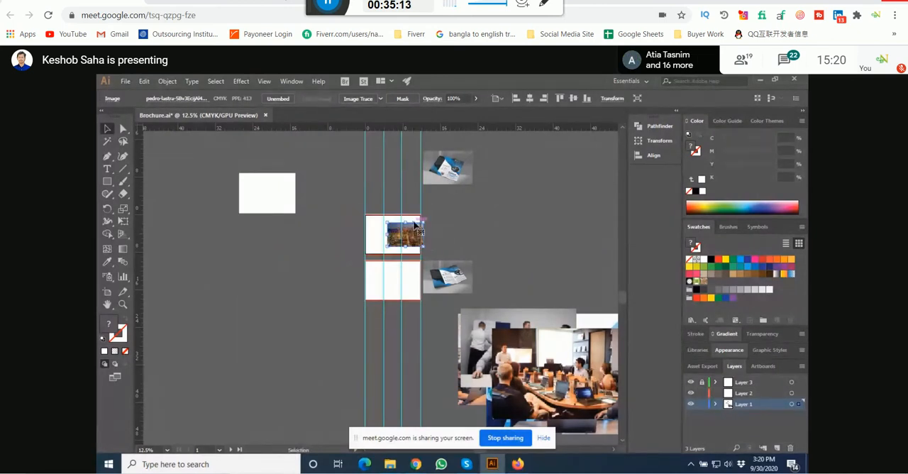
scroll(415, 224, "up", 3)
scroll(415, 225, "up", 3)
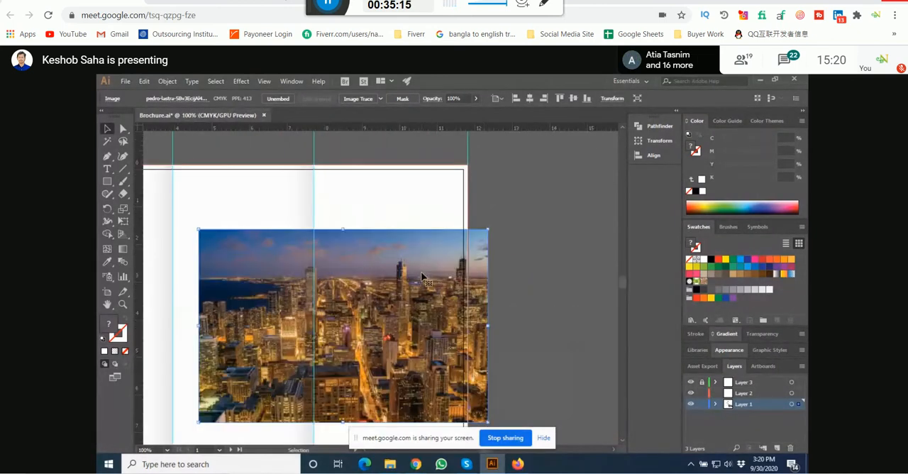
left_click_drag(423, 277, 400, 209)
left_click_drag(579, 314, 552, 304)
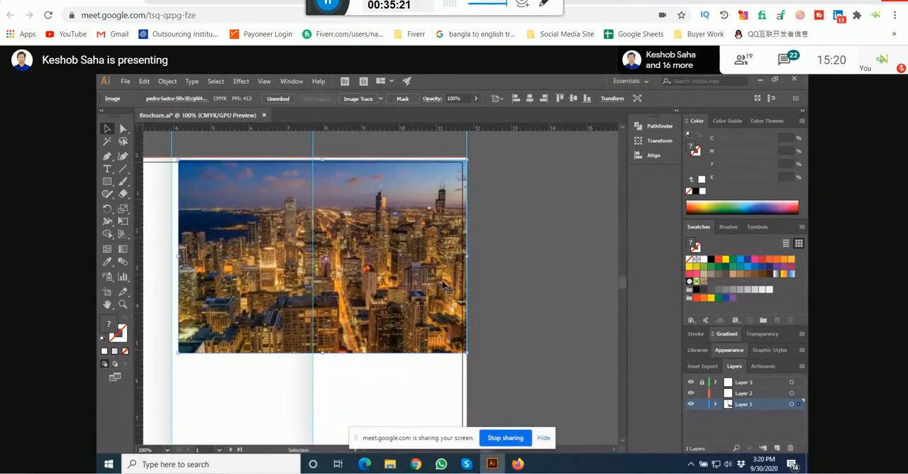
Step: Move the city photo off the artboard to the pile of office photos
scroll(440, 285, "down", 5)
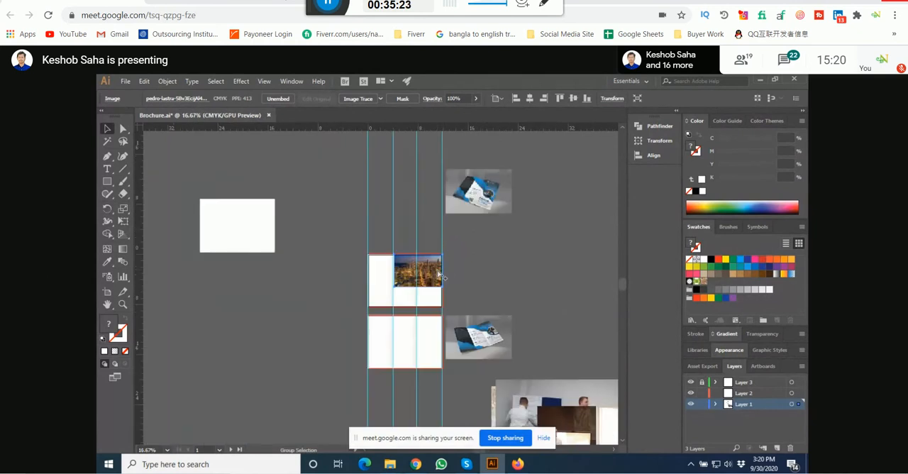
left_click_drag(426, 273, 563, 377)
left_click_drag(555, 362, 471, 212)
Step: Select all five stock photos and cut them from Layer 1
scroll(469, 199, "down", 1)
left_click(468, 190)
scroll(464, 183, "down", 1)
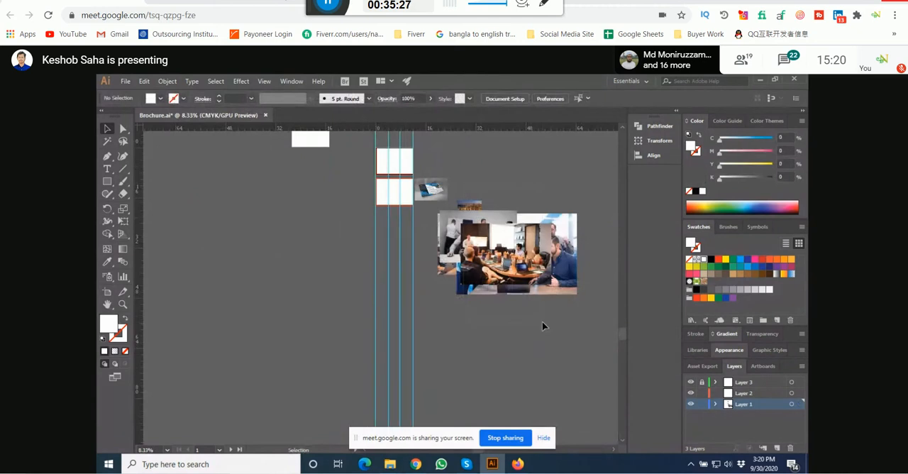
key("ctrl+a")
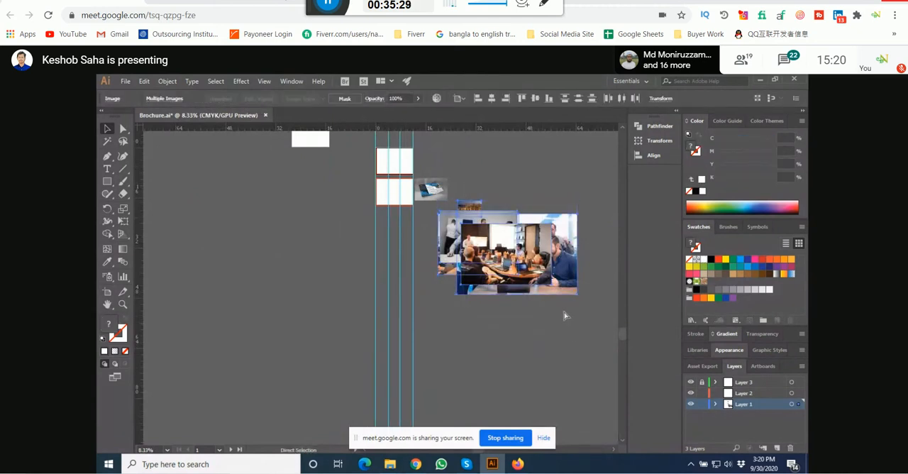
key("Delete")
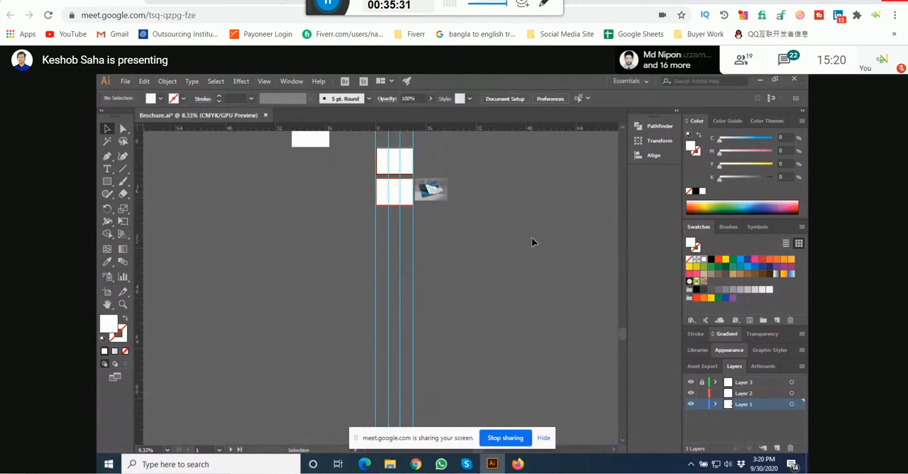
Step: Move the upper mockup back beside the top artboard
scroll(432, 309, "up", 3)
left_click_drag(431, 302, 434, 264)
left_click(487, 271)
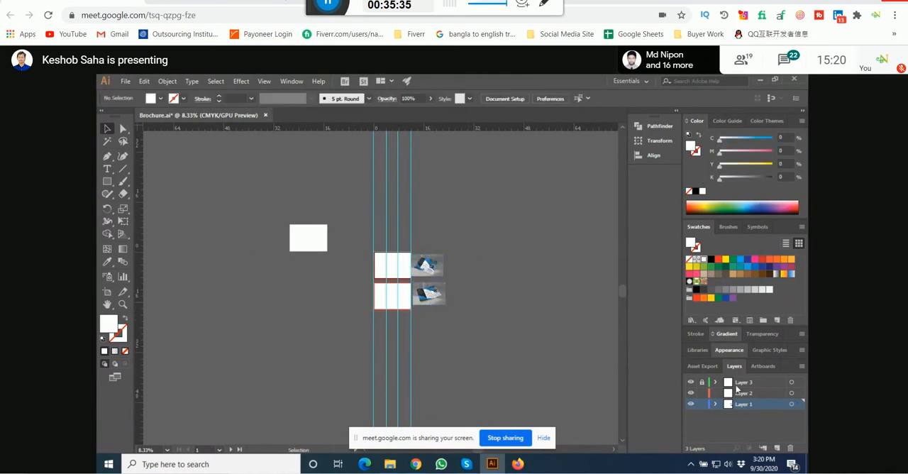
Step: Paste the stock photos into Layer 2 to the right of the mockups and lock Layer 1
left_click(760, 393)
key("ctrl+v")
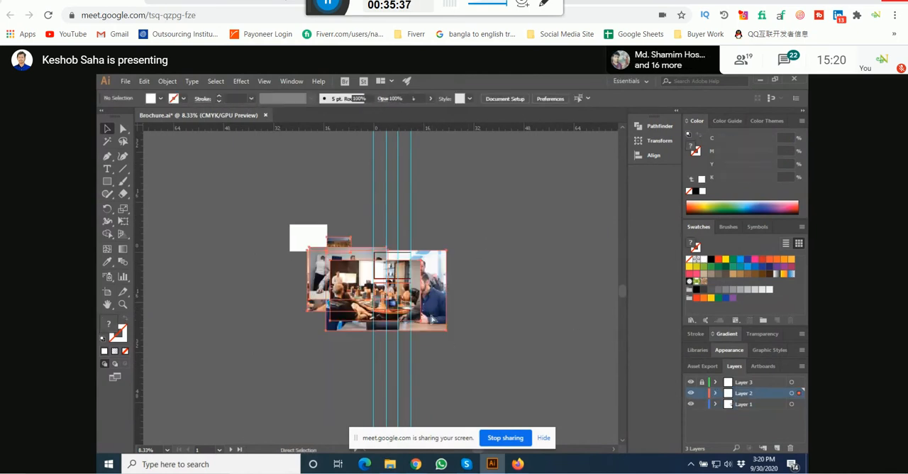
left_click_drag(327, 259, 475, 291)
left_click(701, 405)
left_click(402, 371)
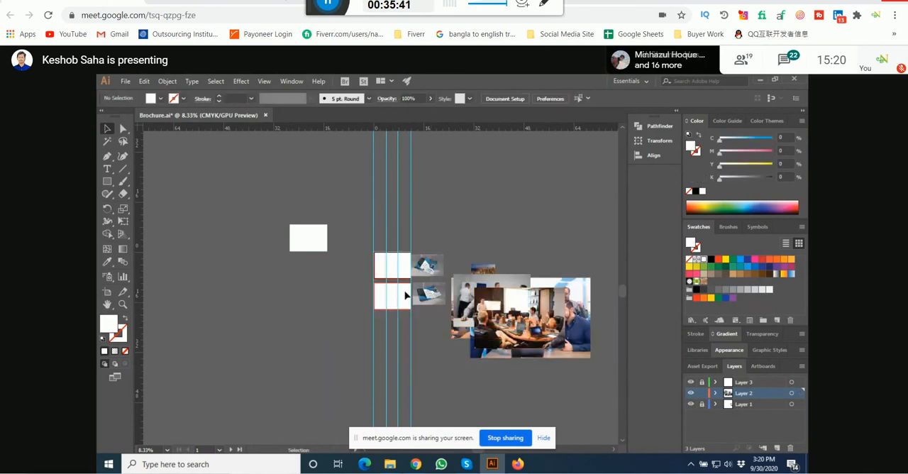
Step: Separate the city photo from the pile and place it at the top of the upper artboard across the middle and right panels
scroll(405, 319, "up", 2)
scroll(417, 317, "up", 1)
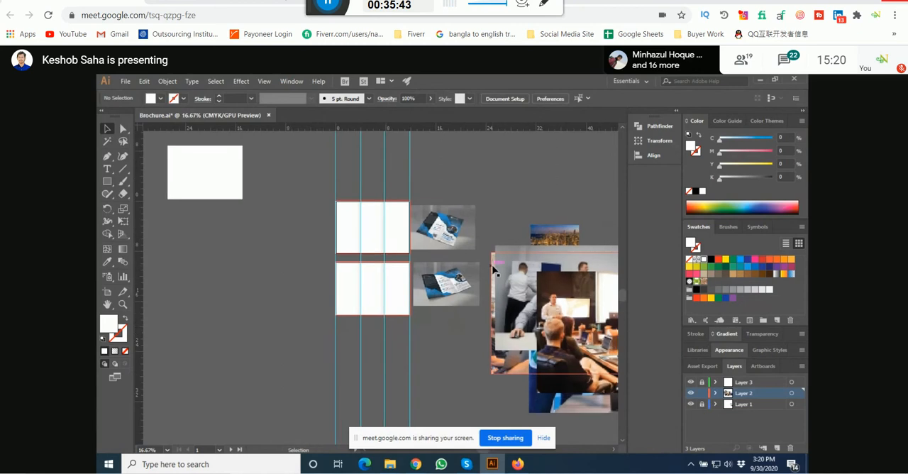
left_click_drag(496, 274, 418, 229)
left_click_drag(456, 259, 470, 335)
left_click_drag(554, 245, 406, 275)
scroll(394, 215, "up", 2)
scroll(424, 196, "up", 6)
left_click(472, 248)
scroll(430, 268, "down", 5)
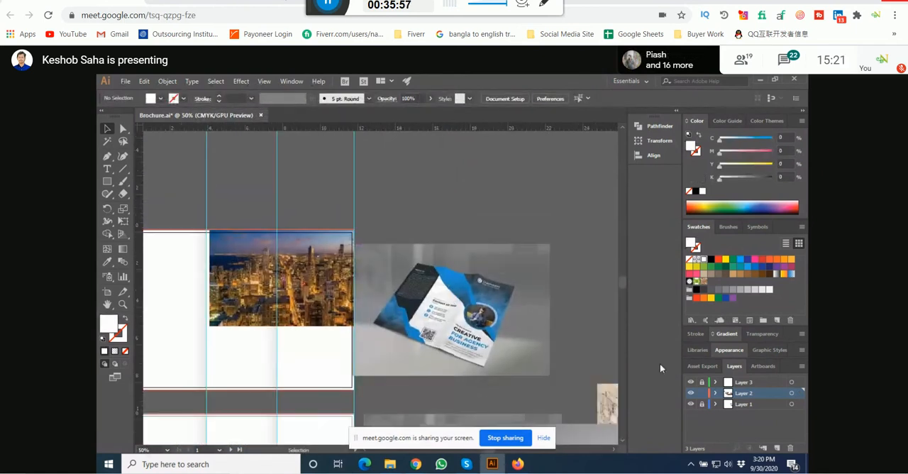
Step: Unlock Layer 1 to shift the upper mockup slightly away from the artboard, relock it and make Layer 2 active
left_click_drag(470, 331, 524, 331)
left_click(478, 216)
left_click_drag(509, 292, 468, 281)
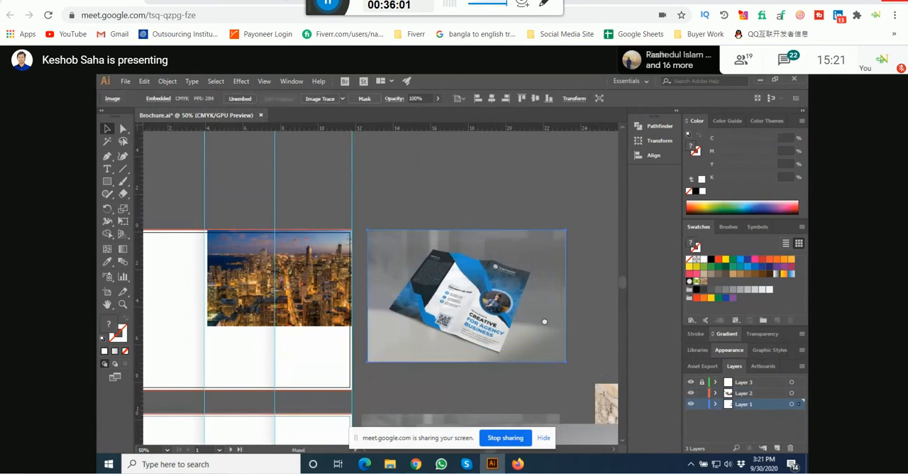
left_click(701, 404)
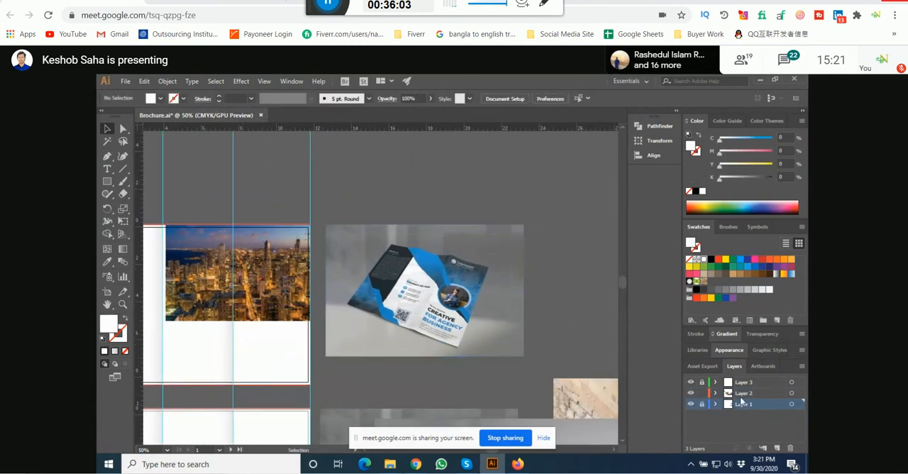
left_click(741, 393)
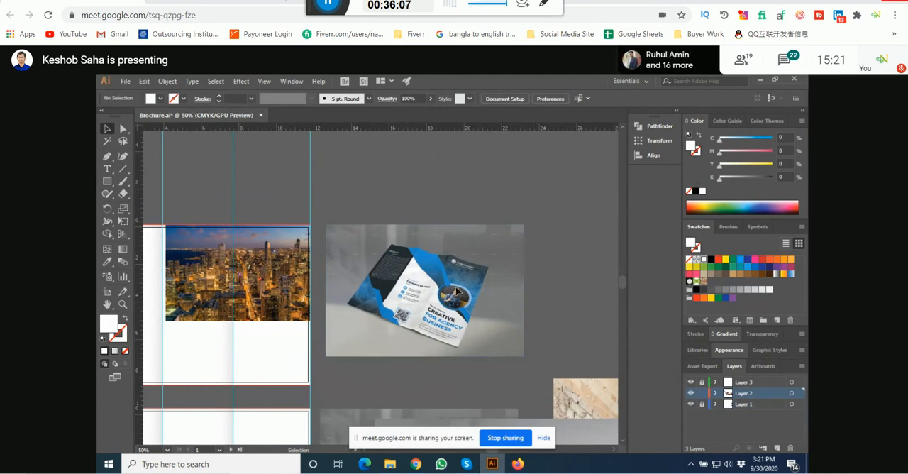
scroll(456, 293, "up", 3)
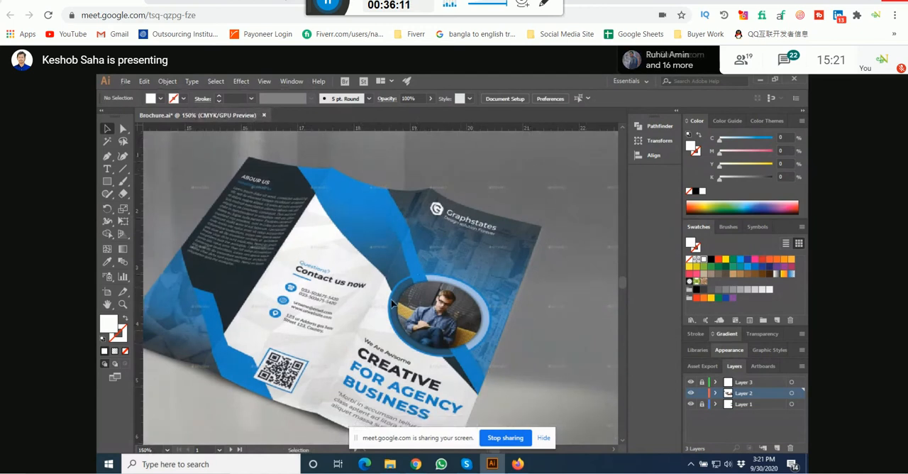
mouse_move(412, 468)
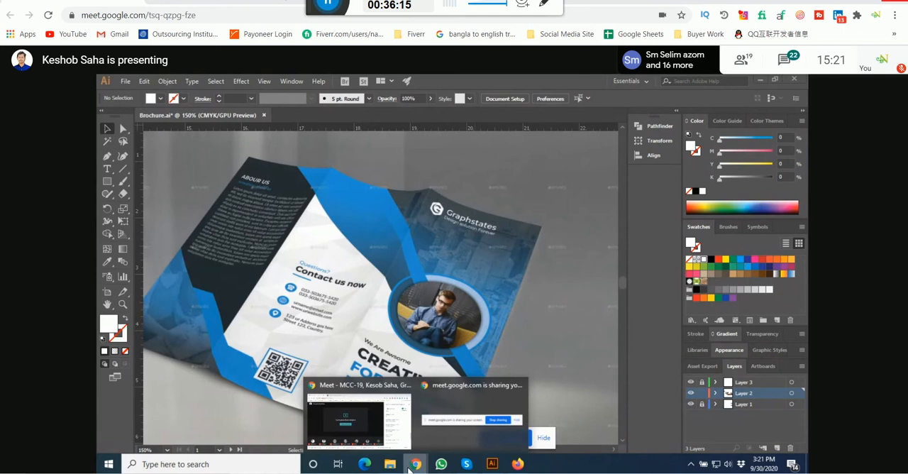
left_click(410, 469)
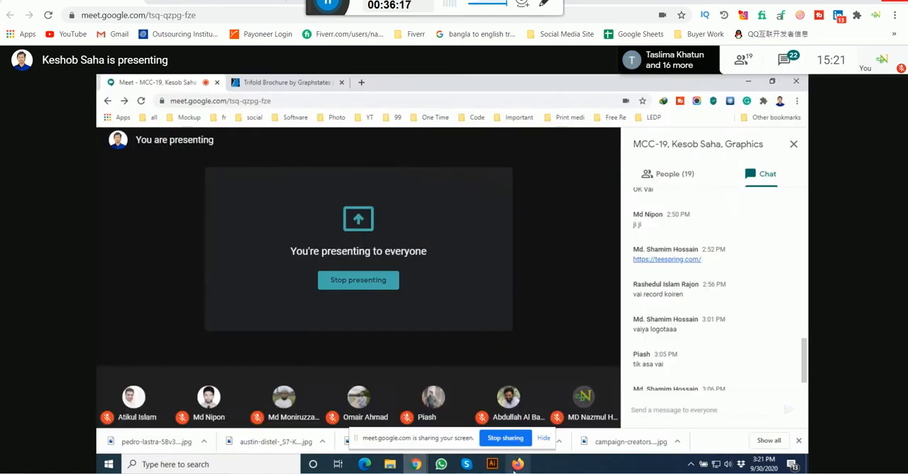
left_click(517, 466)
left_click(517, 469)
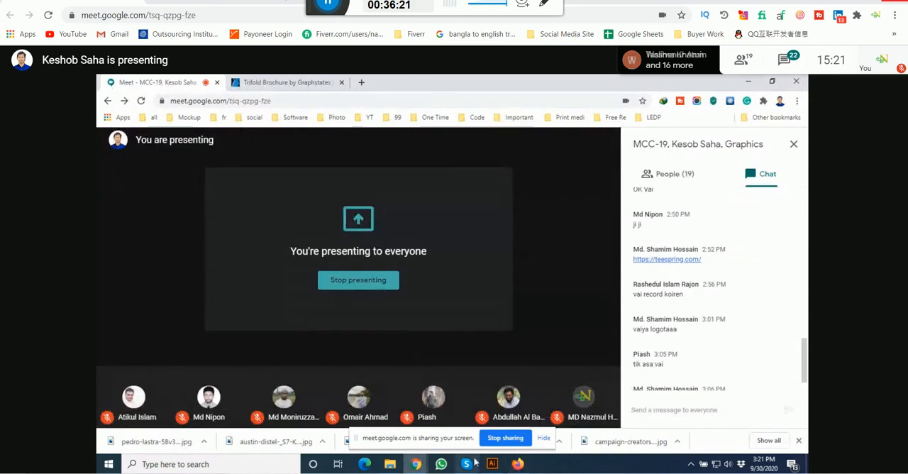
left_click(493, 463)
Step: Examine the upper brochure mockup's cover layout, diagonal blue bands and image areas against the city photo on the artboard
scroll(379, 266, "down", 3)
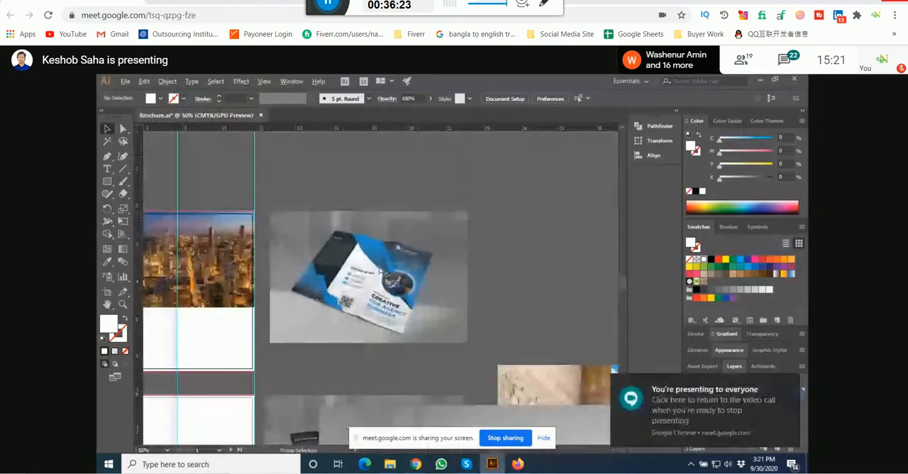
left_click_drag(399, 196, 486, 193)
scroll(504, 261, "up", 1)
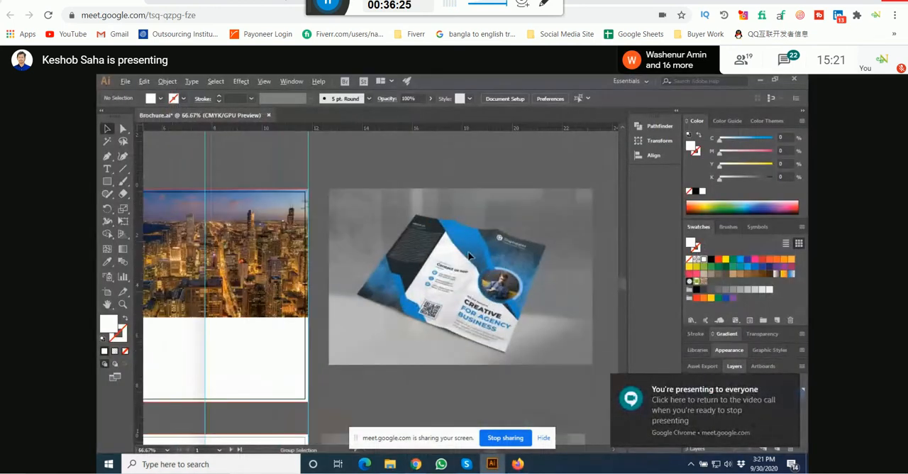
left_click_drag(468, 256, 550, 248)
left_click(374, 260)
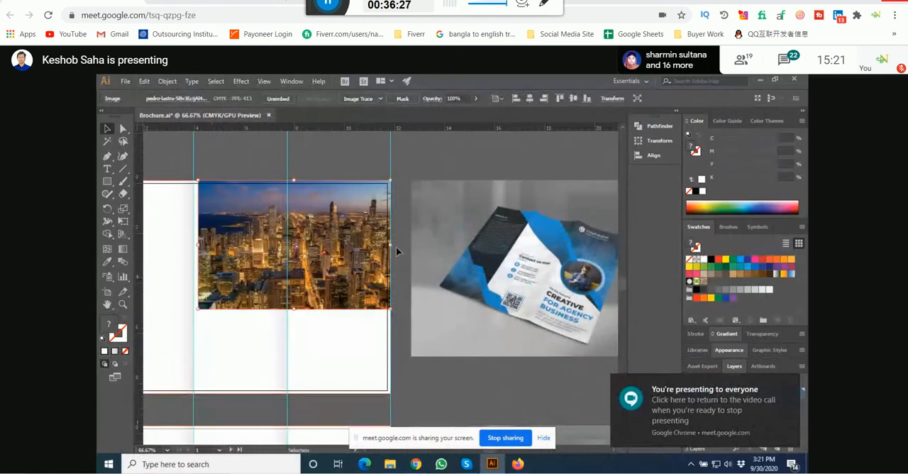
left_click(399, 244)
left_click_drag(401, 242, 303, 225)
scroll(502, 266, "up", 2)
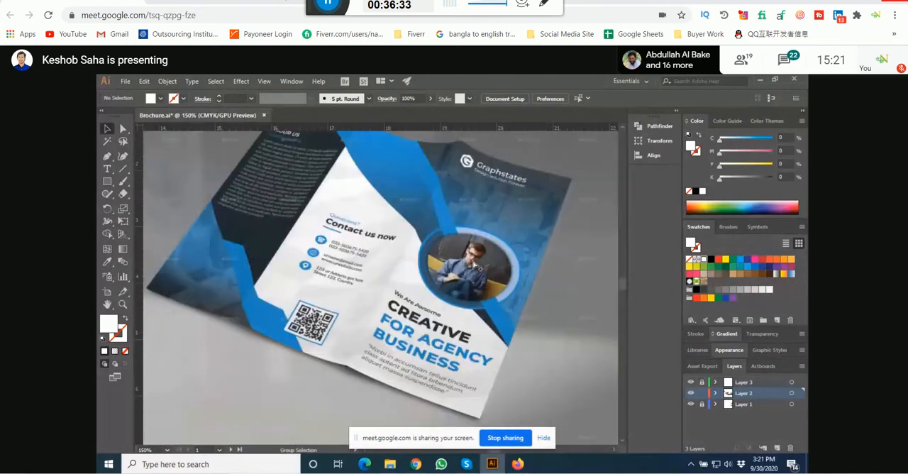
scroll(480, 267, "up", 2)
scroll(478, 264, "down", 3)
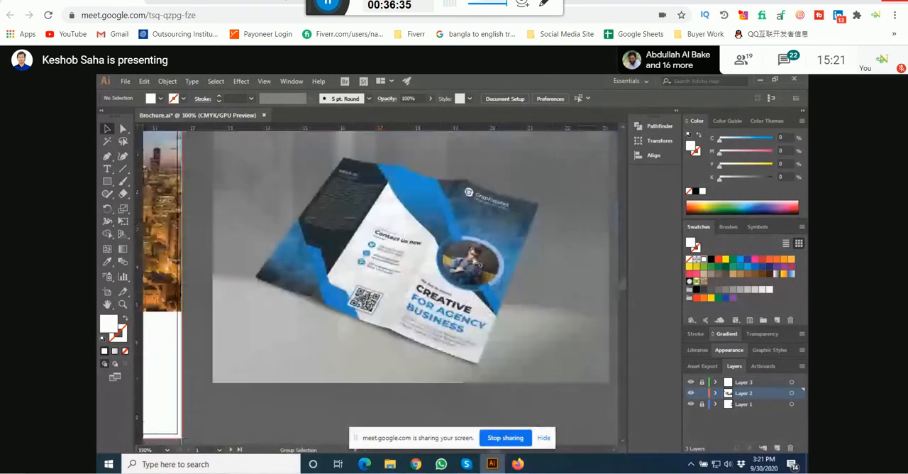
scroll(475, 262, "up", 1)
scroll(474, 261, "down", 1)
scroll(474, 261, "up", 1)
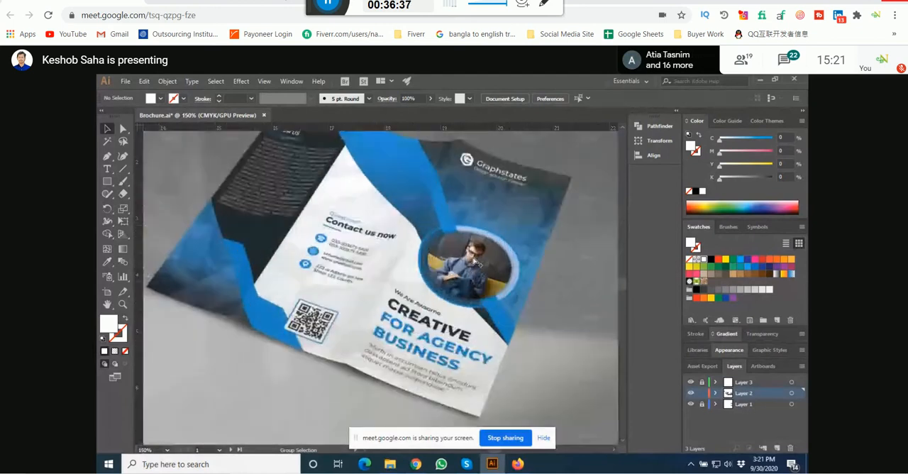
scroll(474, 261, "down", 1)
scroll(474, 261, "up", 1)
scroll(474, 261, "down", 2)
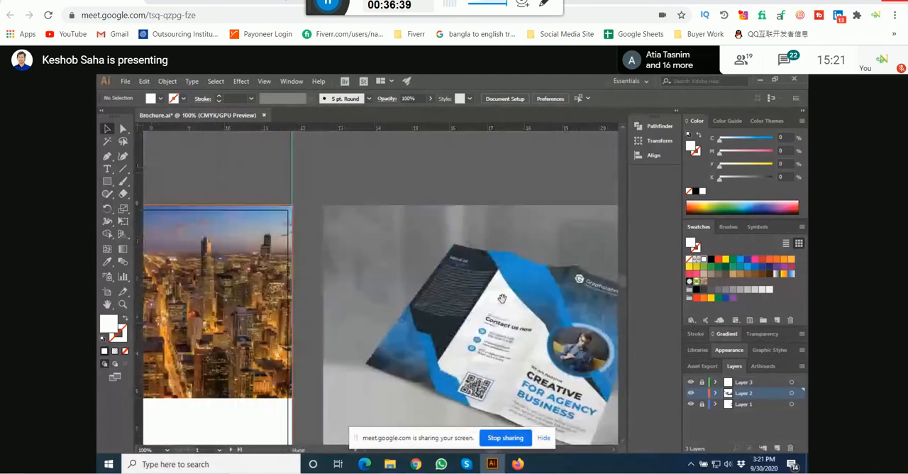
left_click_drag(495, 285, 510, 265)
Step: Draw a thin horizontal rectangle about 12.75 in wide above the upper artboard and fill it with light blue (C70 M15 Y0 K0)
left_click(107, 182)
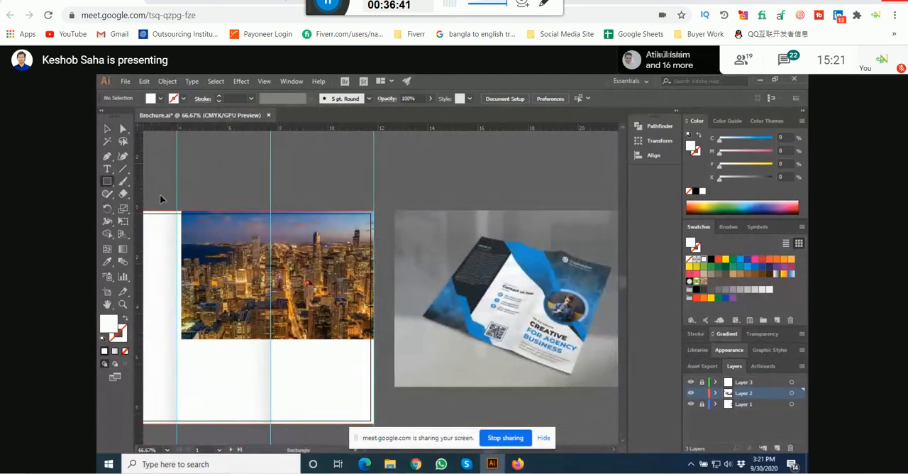
scroll(297, 225, "down", 1)
left_click_drag(221, 176, 461, 183)
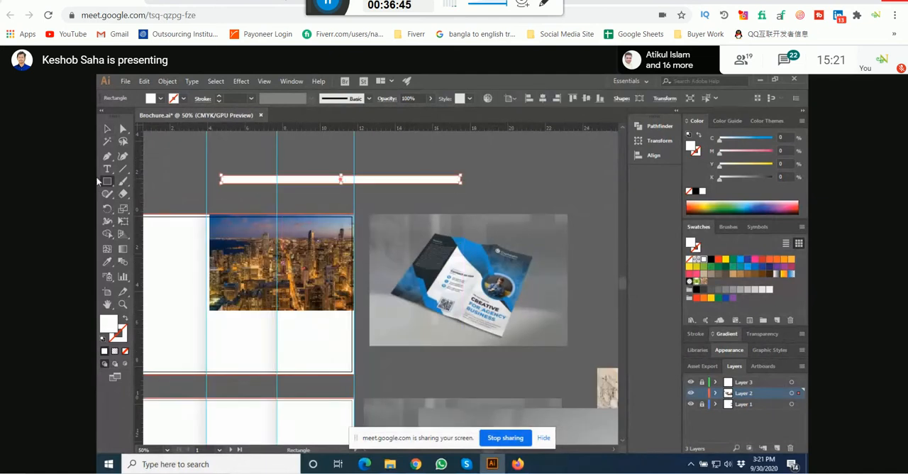
left_click(107, 129)
left_click(747, 267)
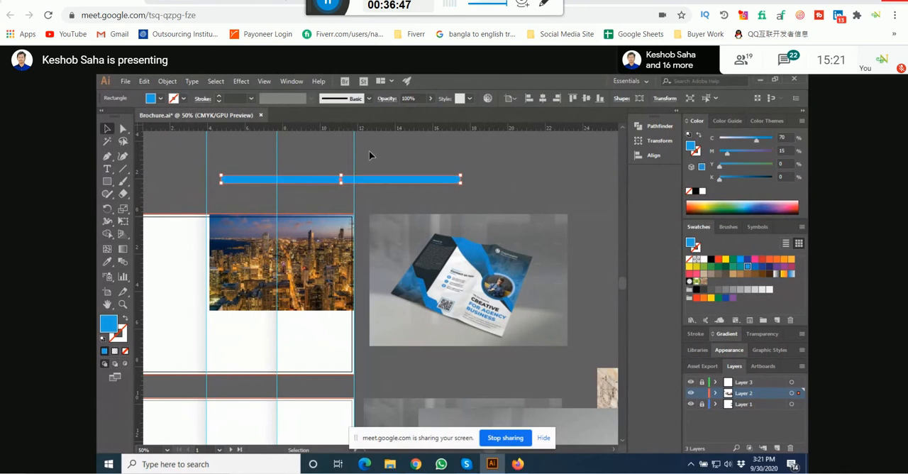
Step: Rotate the blue bar into a downward diagonal and position it across the city photo, overhanging the artboard at both ends
left_click(369, 150)
left_click_drag(399, 165, 432, 161)
left_click(482, 176)
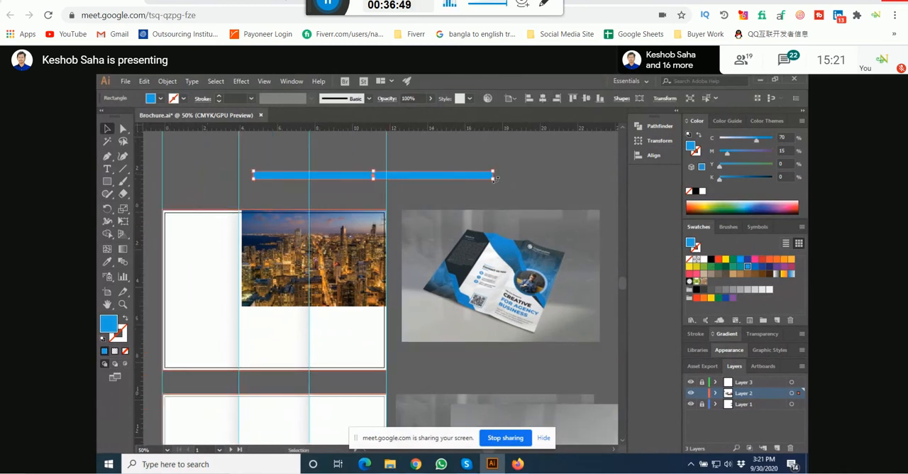
left_click_drag(497, 178, 453, 260)
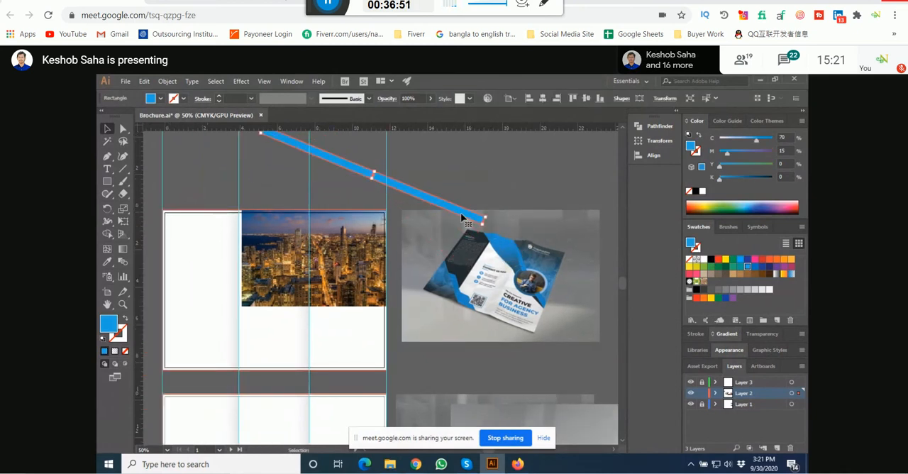
left_click_drag(454, 213, 400, 282)
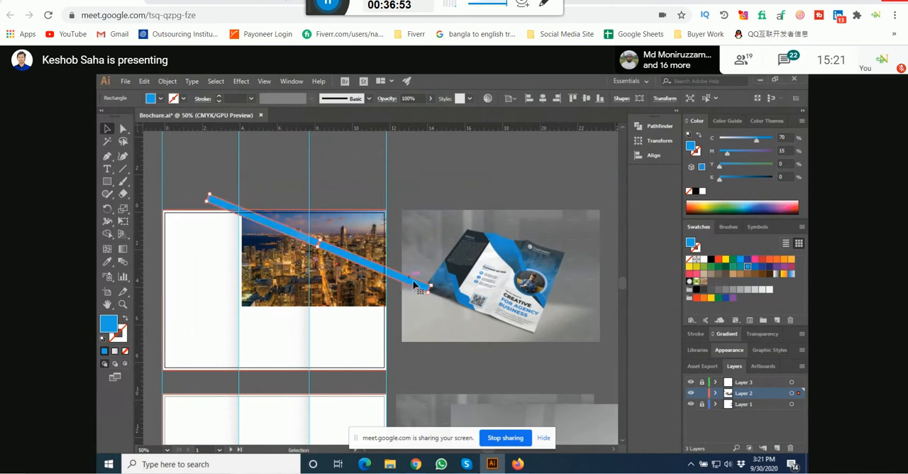
mouse_move(429, 302)
left_mouse_down()
mouse_move(429, 316)
mouse_move(425, 302)
left_mouse_up()
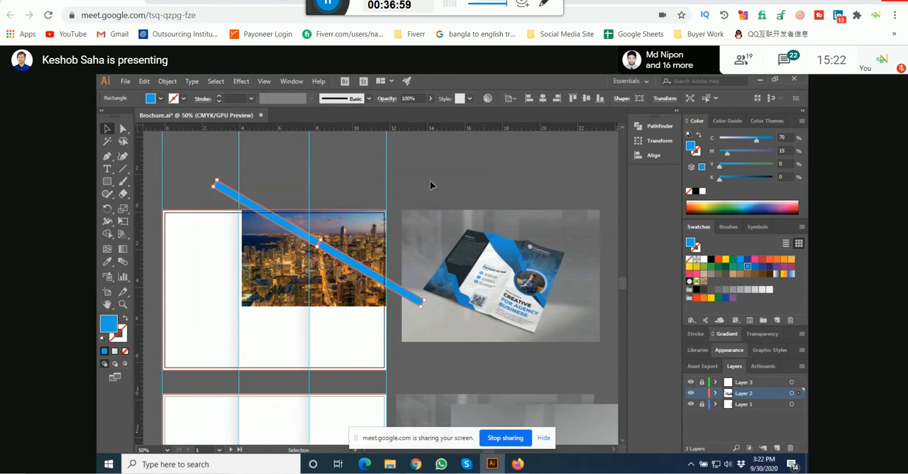
Step: Thin the diagonal blue bar to a height of about 0.34 in
left_click_drag(411, 187, 432, 181)
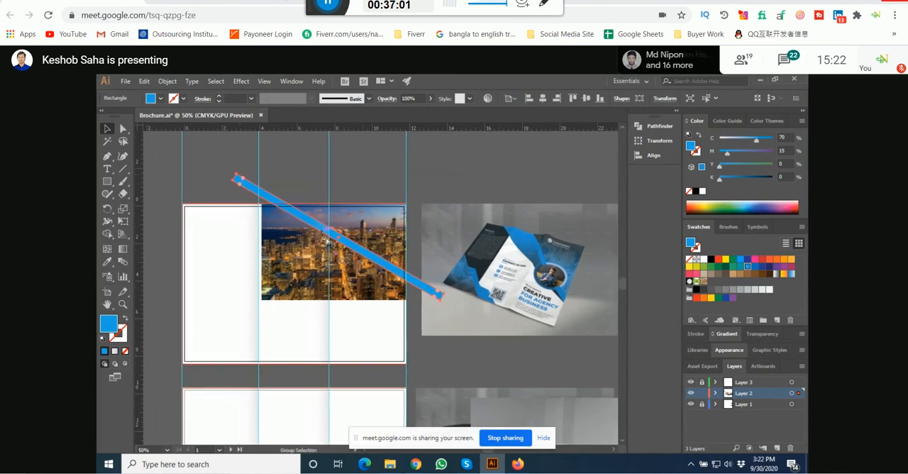
scroll(327, 242, "up", 3)
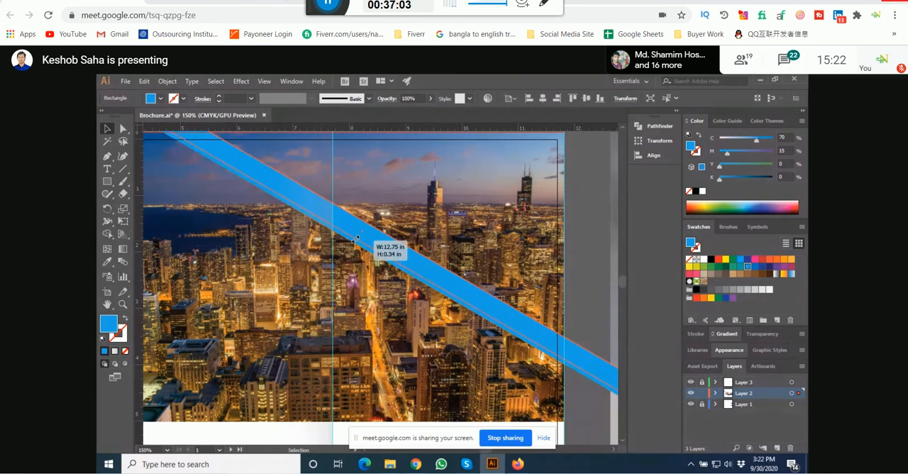
scroll(355, 243, "down", 3)
Step: Scale the city photo down toward the artboard's upper right corner and shift it up slightly past the top edge
left_click(298, 285)
left_click_drag(283, 297, 305, 282)
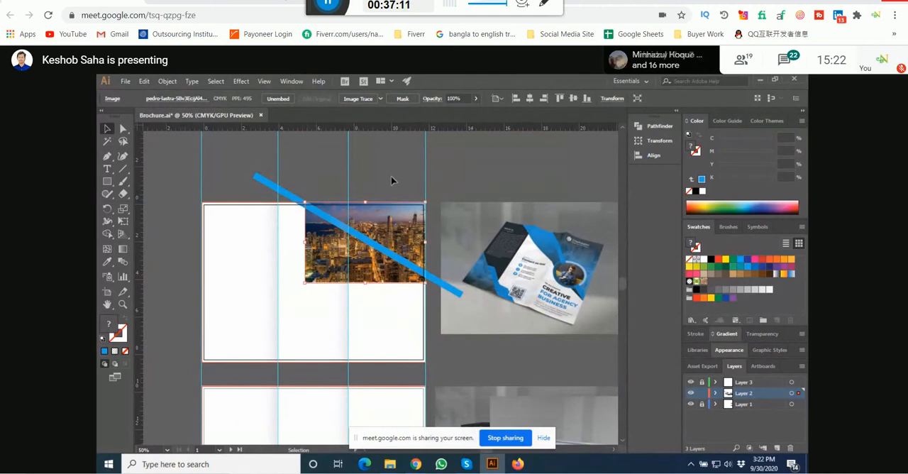
left_click_drag(383, 229, 383, 223)
left_click(462, 182)
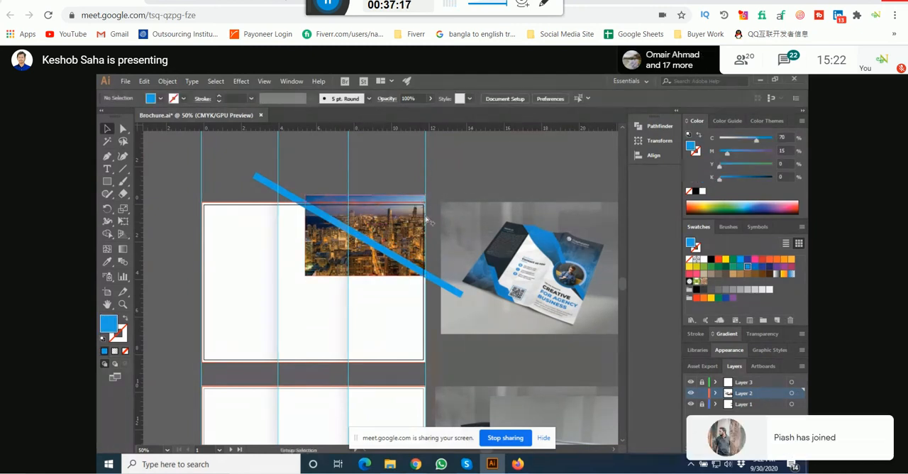
Step: Set the fill for new Pen shapes to the darker blue swatch (C85 M50 Y0 K0)
scroll(442, 194, "up", 1)
left_click_drag(460, 181, 464, 196)
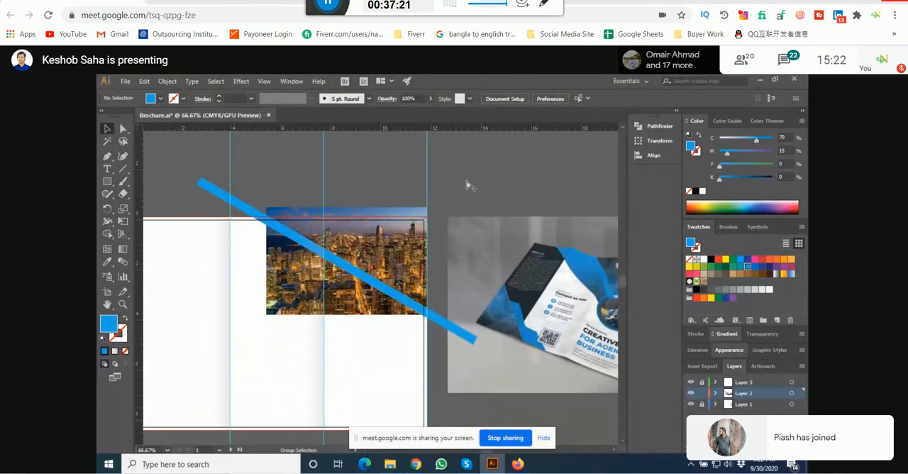
scroll(448, 197, "down", 1)
left_click_drag(448, 196, 435, 205)
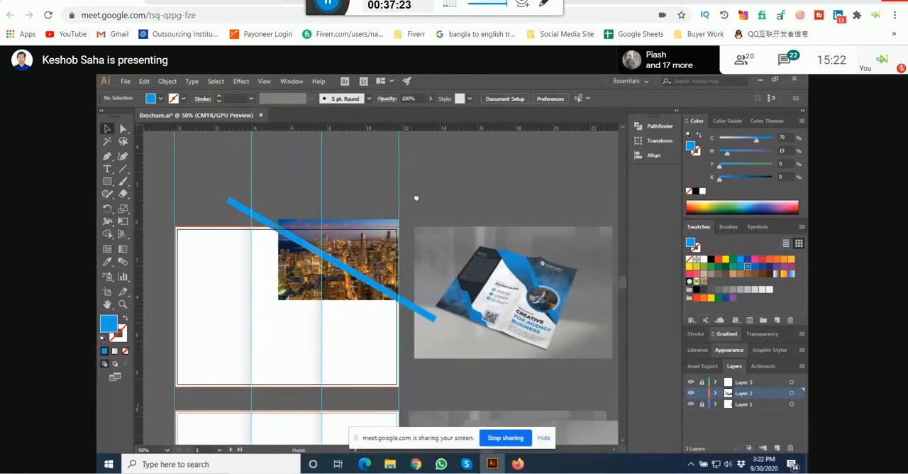
left_click(107, 157)
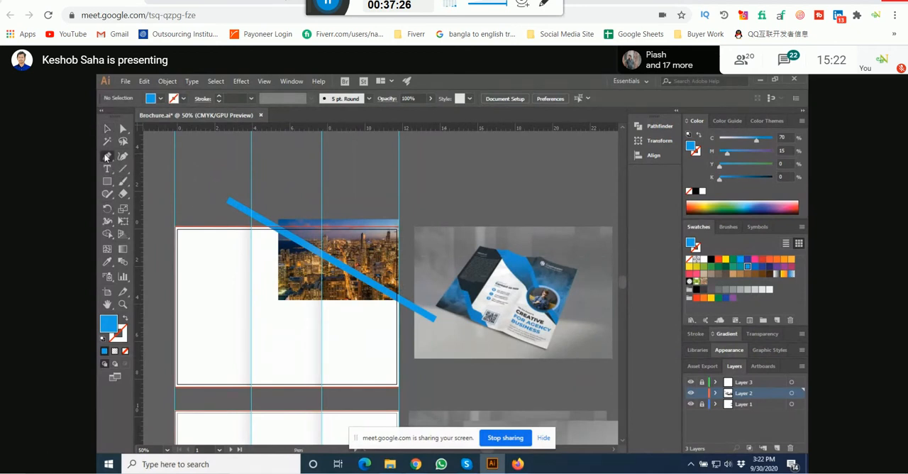
left_click(755, 267)
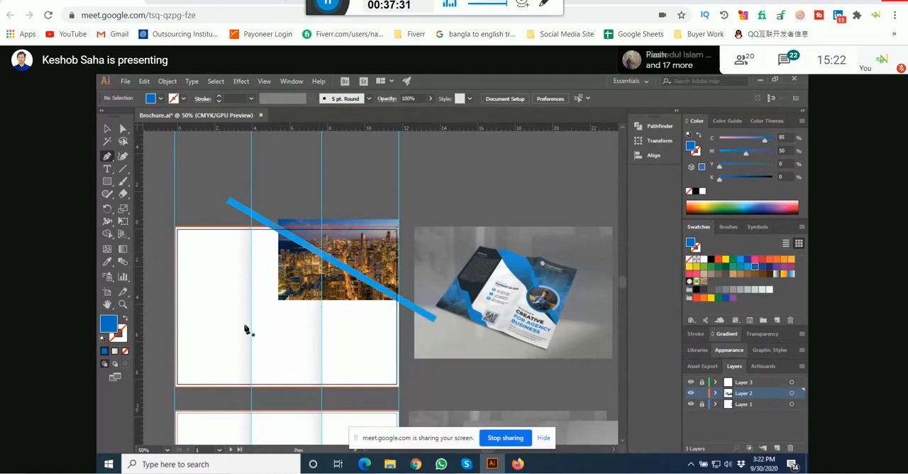
left_click(105, 128)
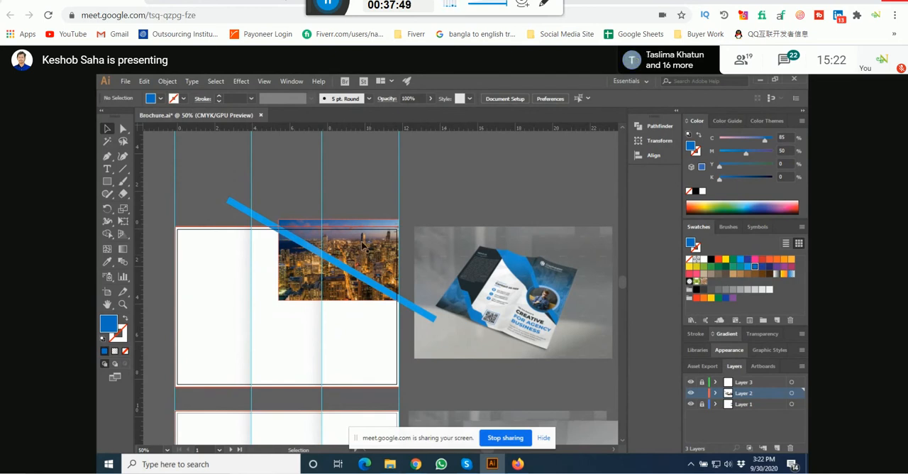
left_click_drag(320, 190, 361, 164)
left_click_drag(444, 139, 427, 160)
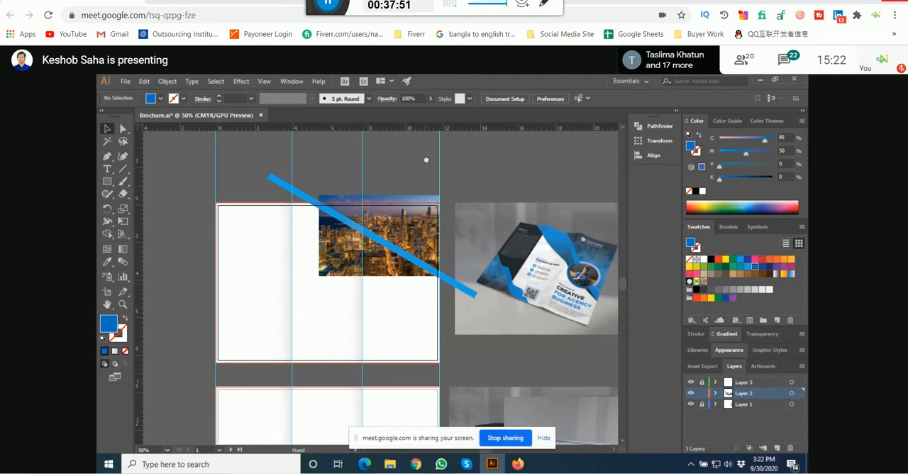
left_click_drag(372, 173, 366, 186)
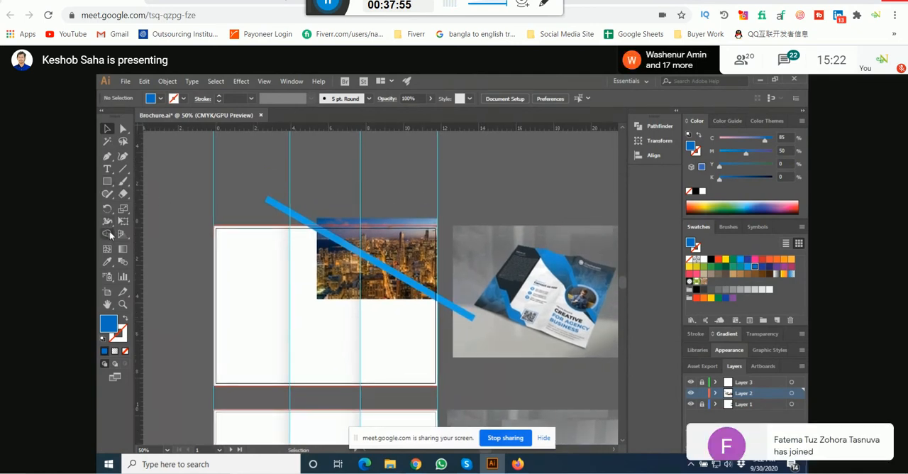
left_click(108, 157)
left_click_drag(341, 234, 324, 256)
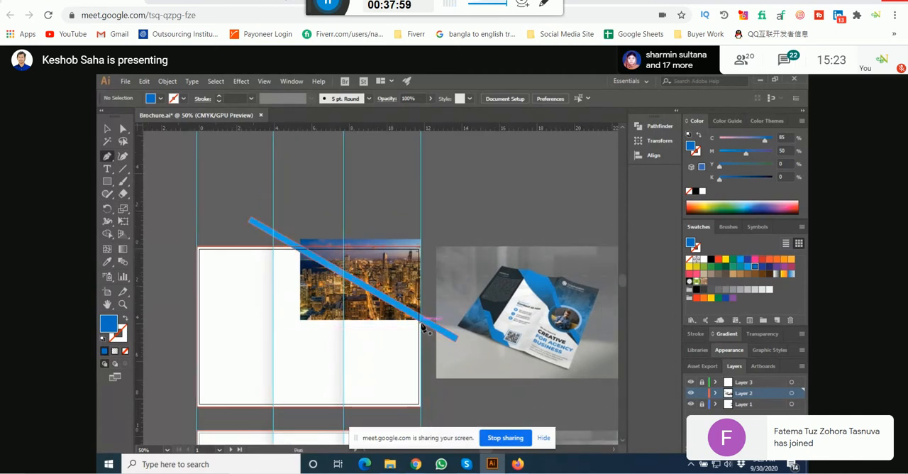
scroll(425, 328, "up", 3)
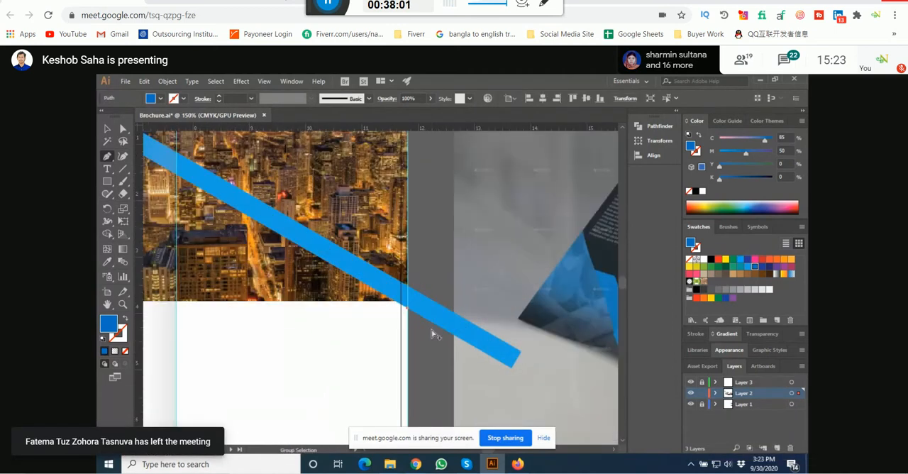
scroll(429, 333, "down", 4)
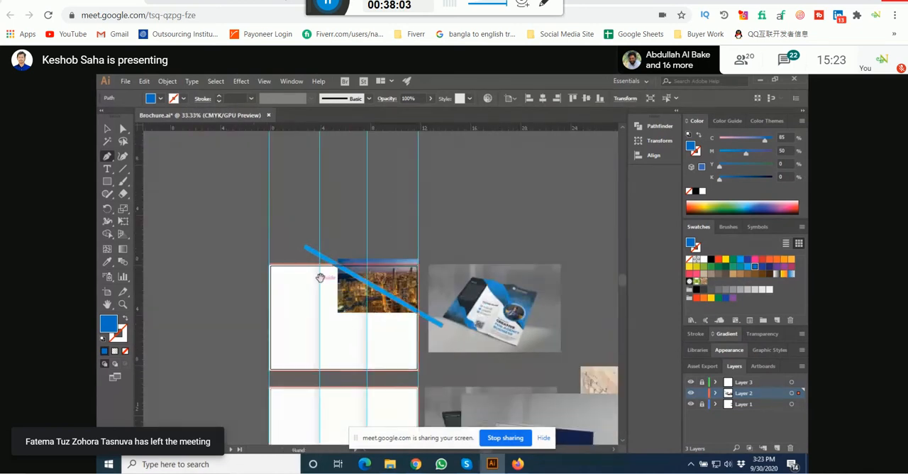
left_click_drag(320, 277, 360, 322)
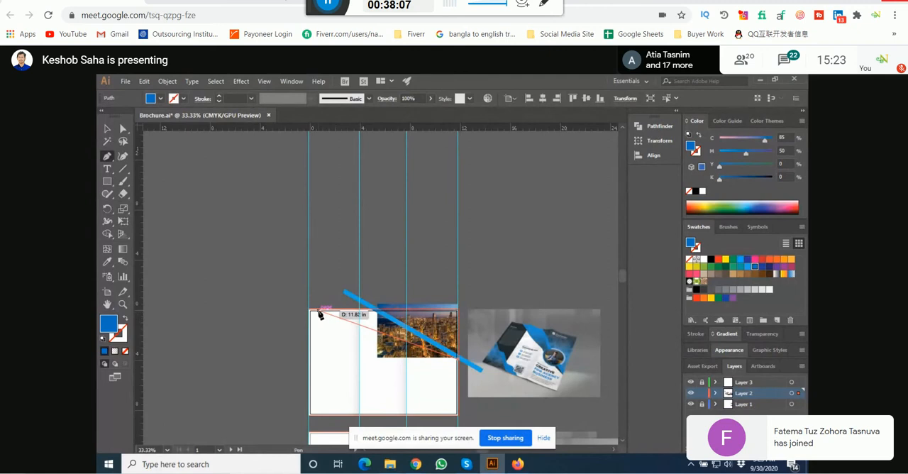
scroll(319, 313, "up", 6)
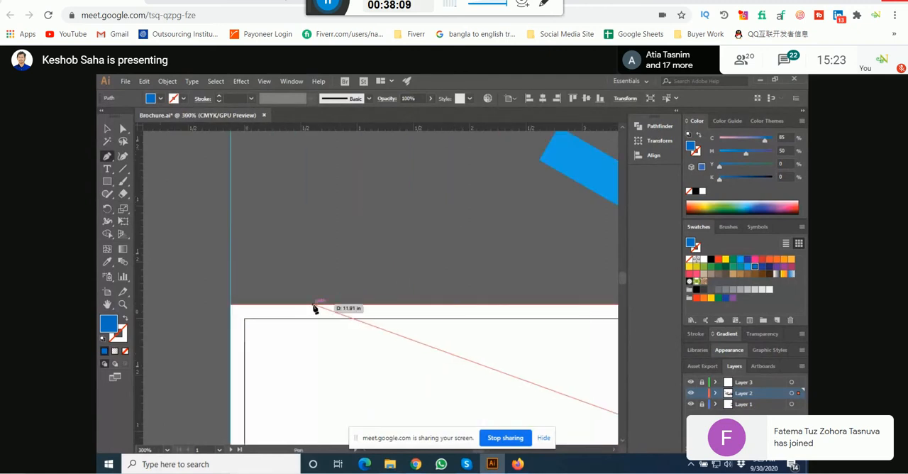
scroll(315, 309, "down", 6)
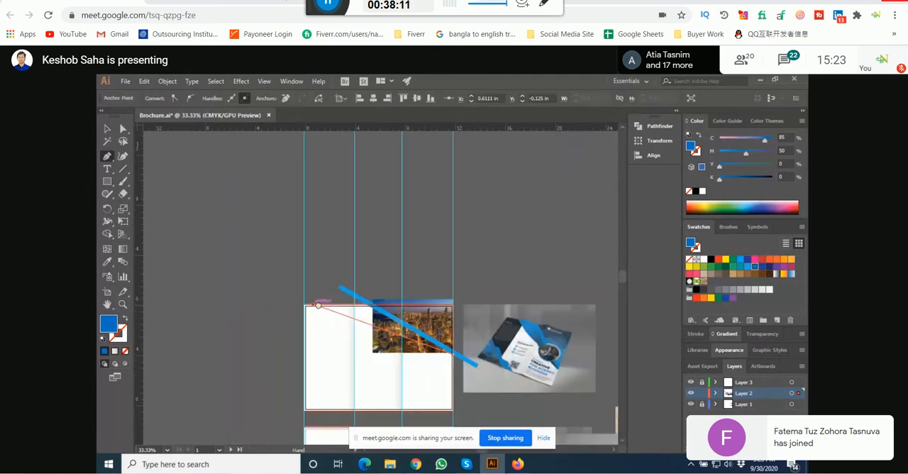
scroll(307, 308, "up", 1)
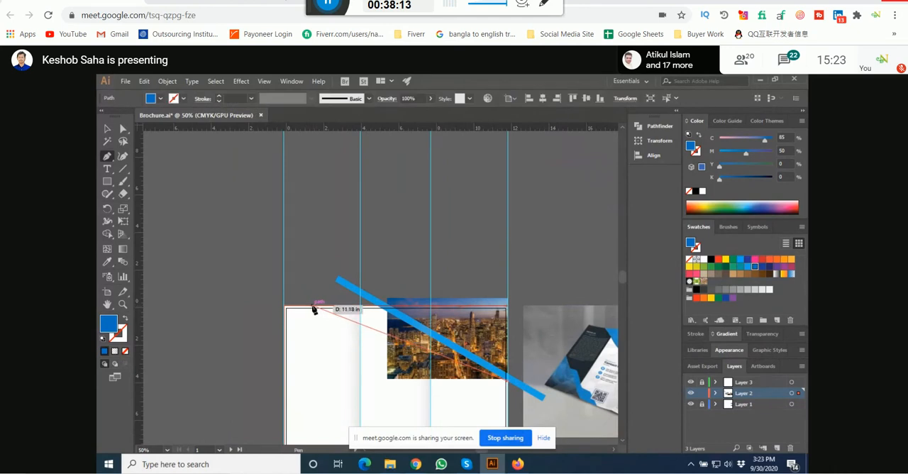
scroll(314, 310, "up", 1)
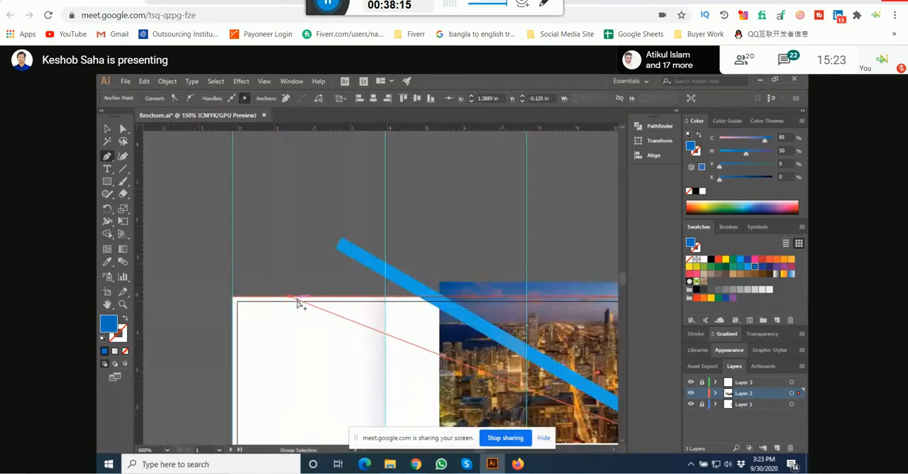
scroll(301, 305, "down", 2)
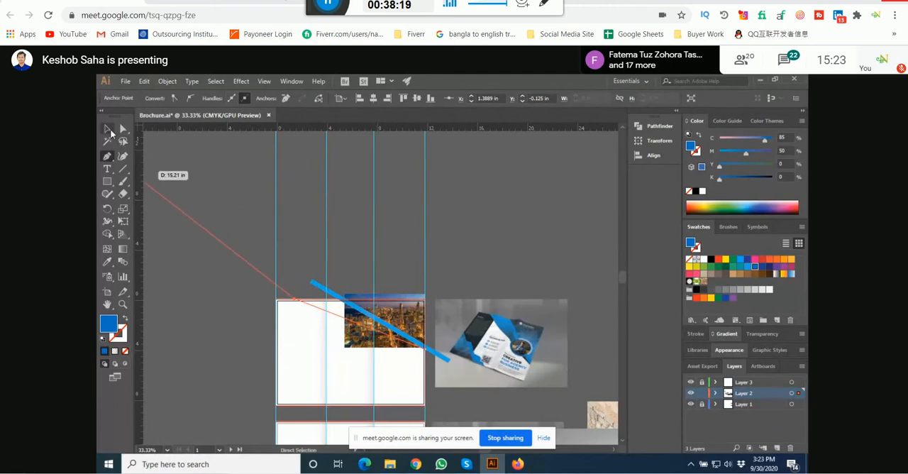
key("shift+x")
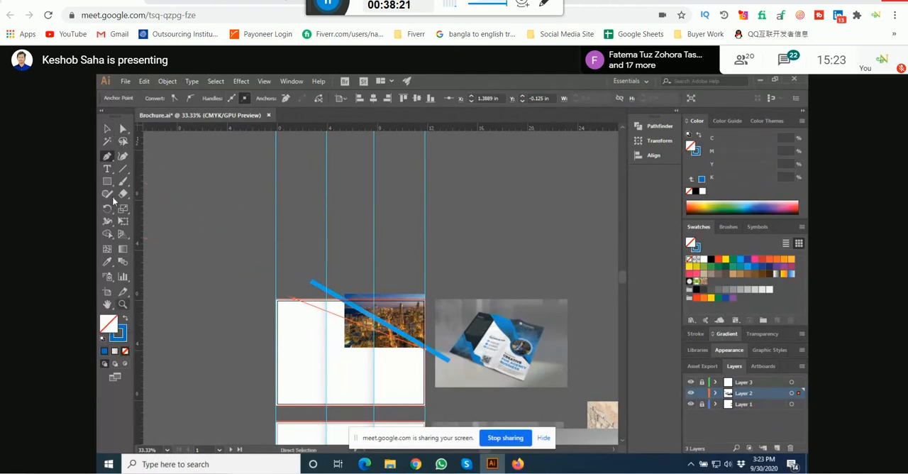
left_click(107, 128)
scroll(251, 157, "down", 1)
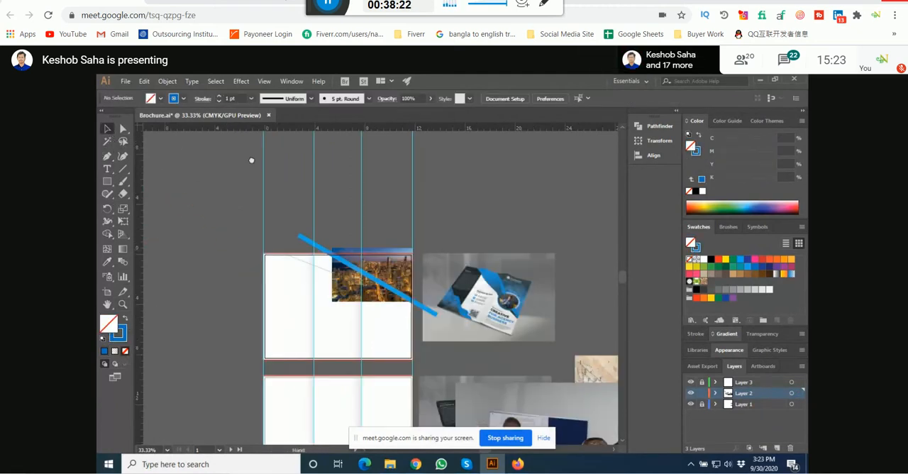
left_click(436, 316)
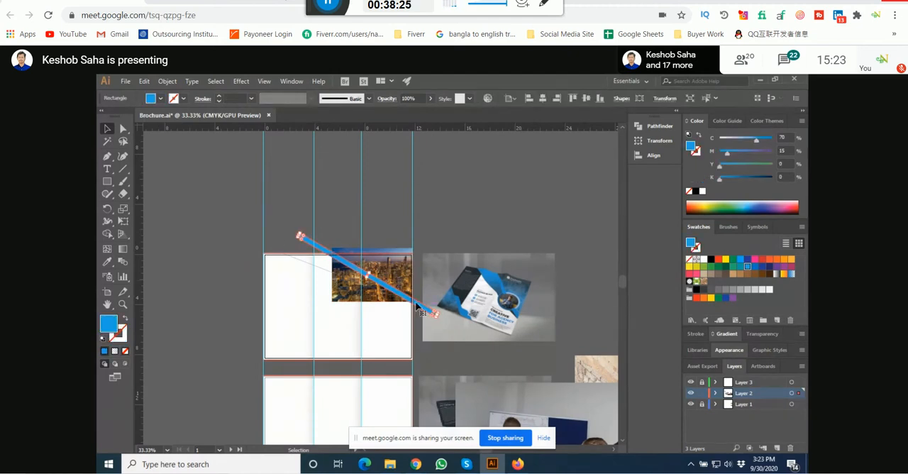
left_click(302, 241)
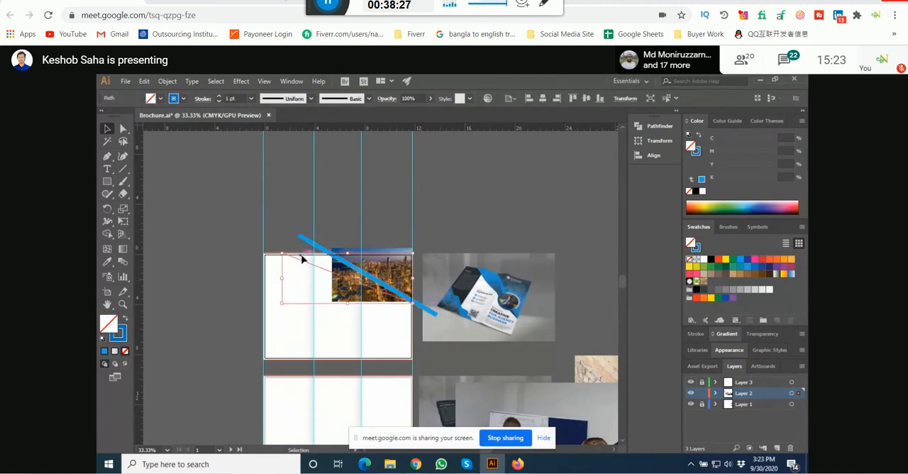
Step: Rotate the diagonal blue bar to a slightly steeper slope across the city photo
left_click(294, 231)
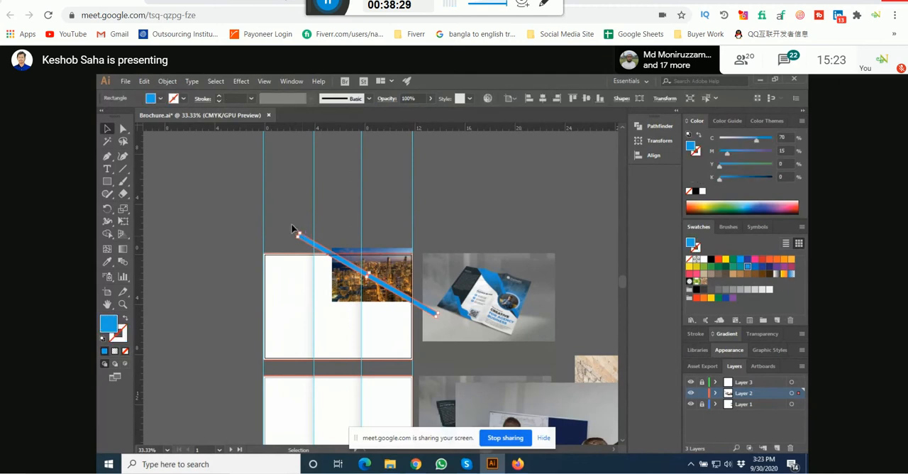
left_click_drag(297, 234, 303, 229)
scroll(433, 312, "up", 1)
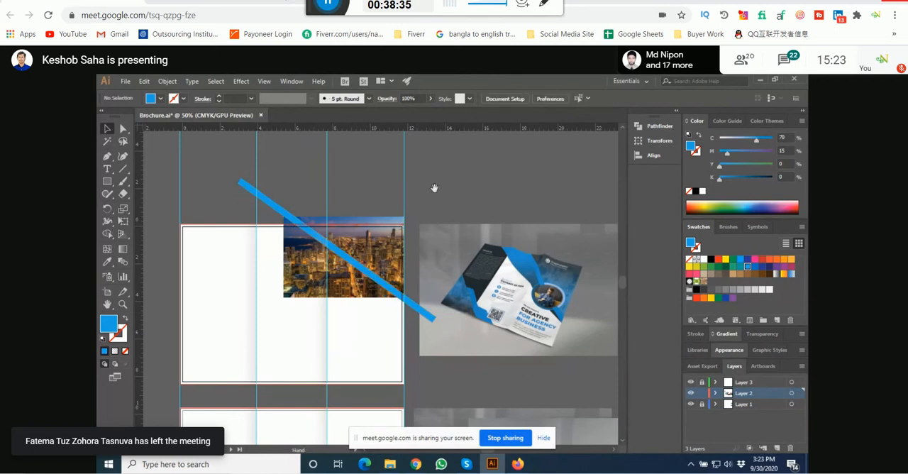
left_click_drag(435, 187, 442, 190)
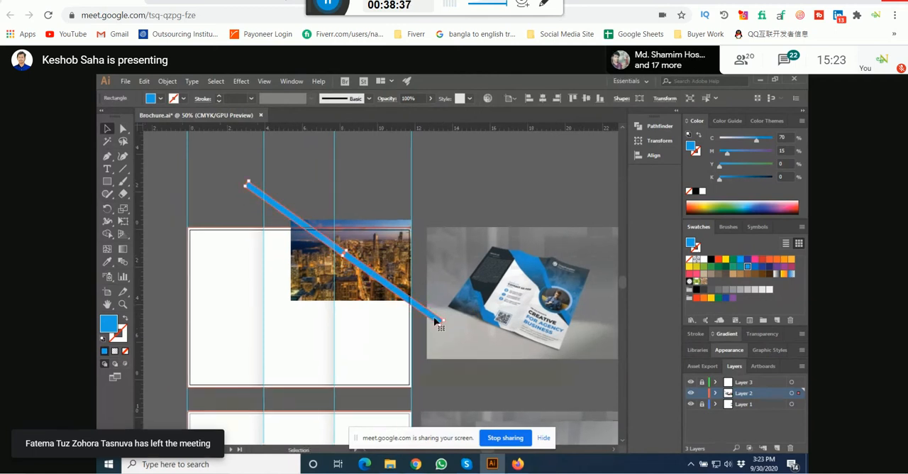
Step: Shift the city photo down toward the artboard's top edge and rotate the blue bar a little steeper
left_click(378, 299)
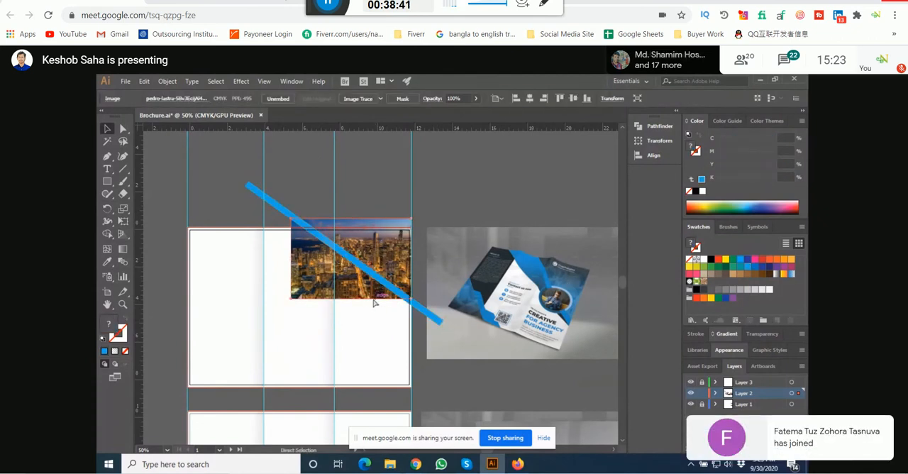
scroll(381, 247, "up", 1)
left_click_drag(389, 245, 388, 254)
mouse_move(431, 324)
left_mouse_down()
mouse_move(433, 295)
mouse_move(436, 313)
left_mouse_up()
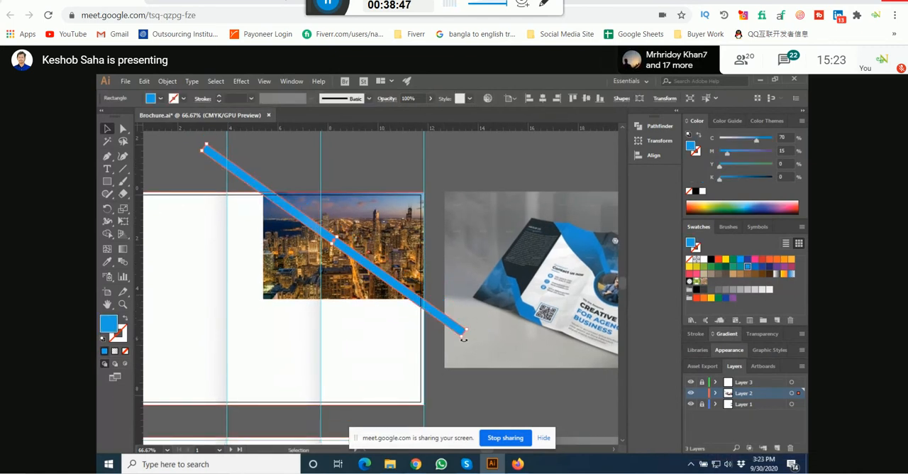
left_click_drag(463, 338, 463, 343)
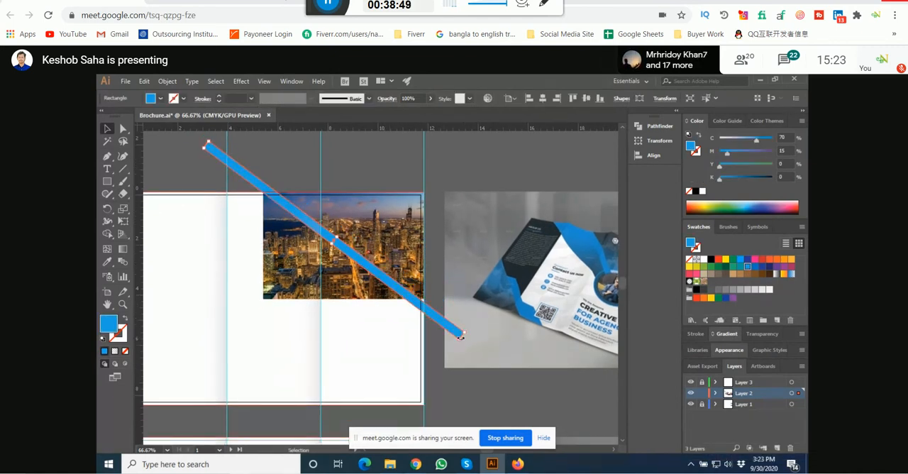
Step: Nudge the city photo slightly lower so its top edge sits on the artboard's top bleed line
left_click(421, 291)
scroll(412, 291, "up", 3)
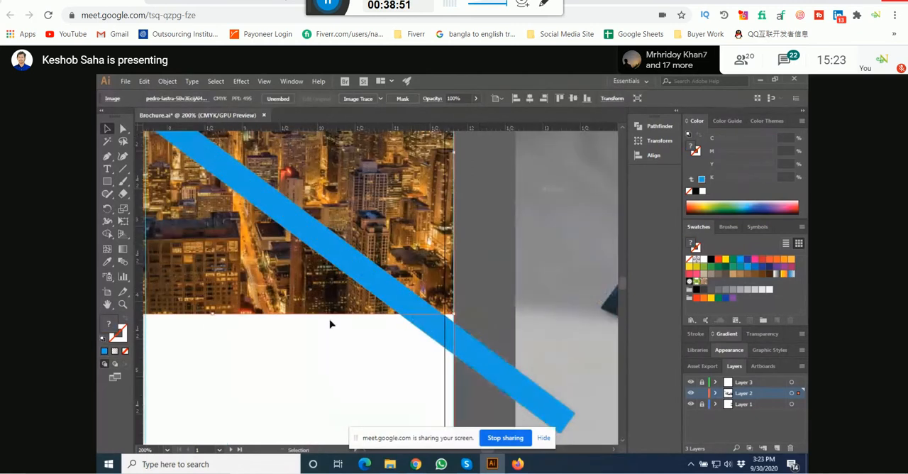
left_click_drag(298, 310, 402, 322)
left_click_drag(549, 321, 550, 328)
left_click(575, 279)
left_click_drag(575, 275, 523, 312)
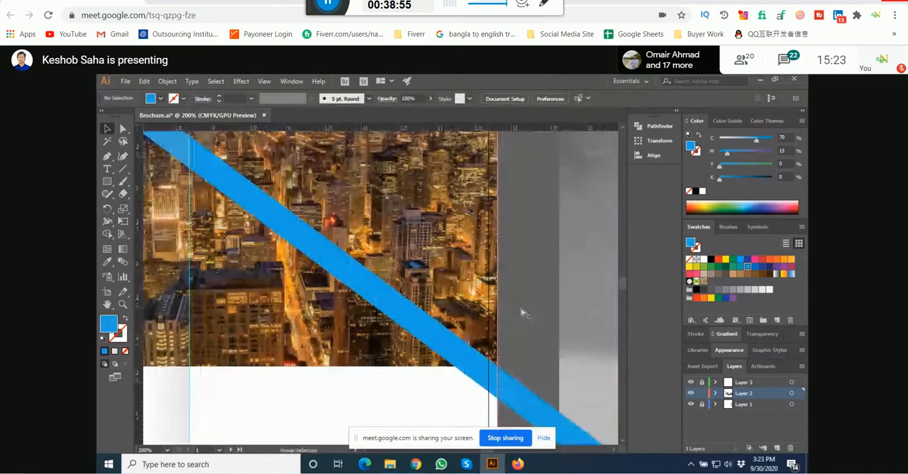
scroll(522, 311, "down", 4)
Step: With no fill and a blue stroke, start a Pen path from the bar's lower edge at the artboard's right bleed to the top bleed at about X 1.47 in
left_click_drag(539, 212, 448, 209)
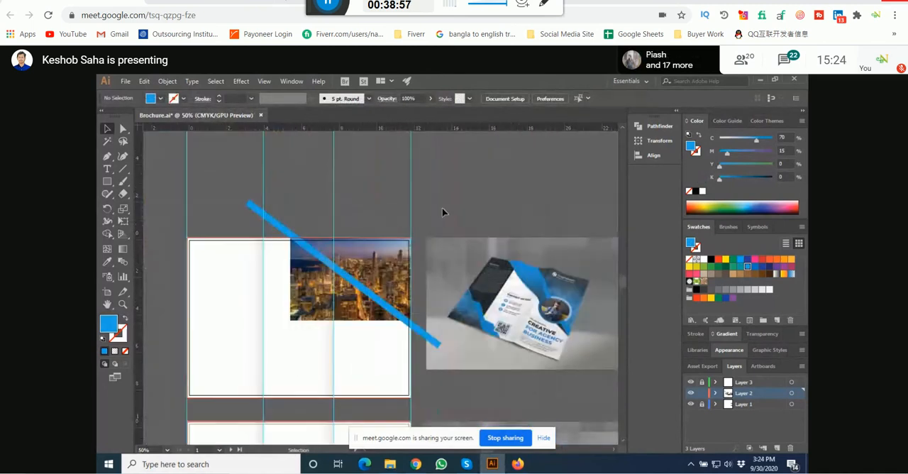
left_click_drag(334, 220, 407, 210)
left_click(107, 156)
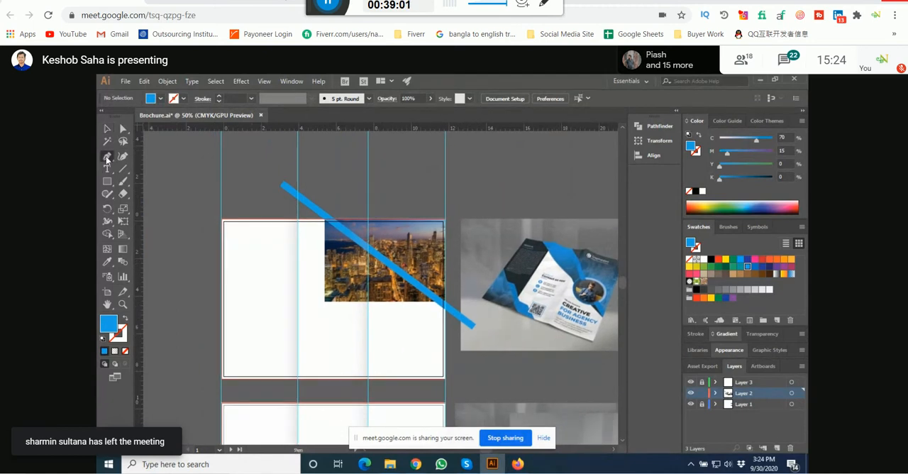
left_click(125, 318)
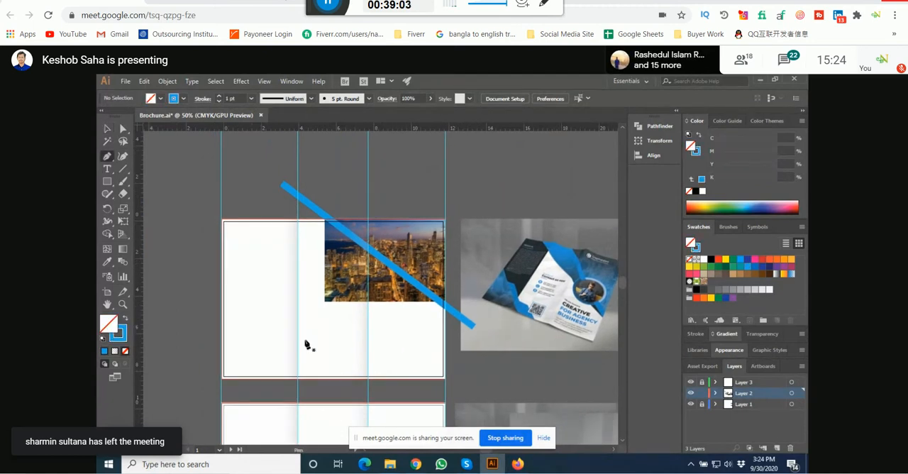
scroll(436, 332, "up", 6)
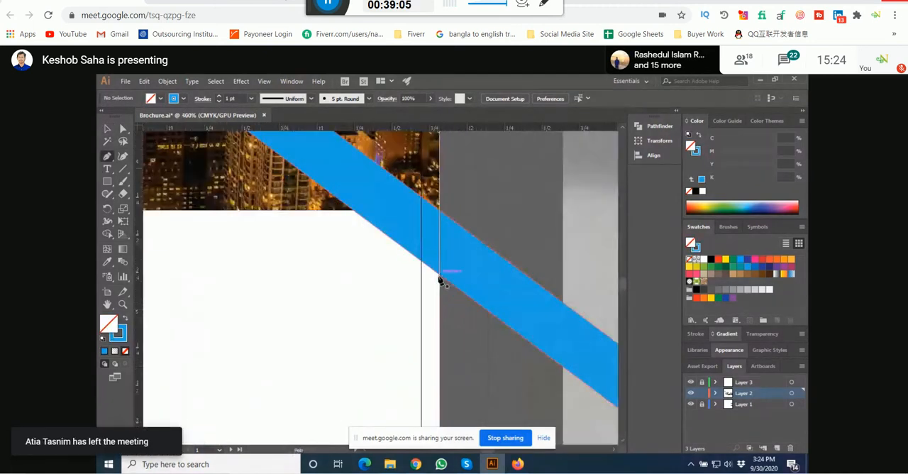
left_click(440, 278)
scroll(429, 327, "down", 1)
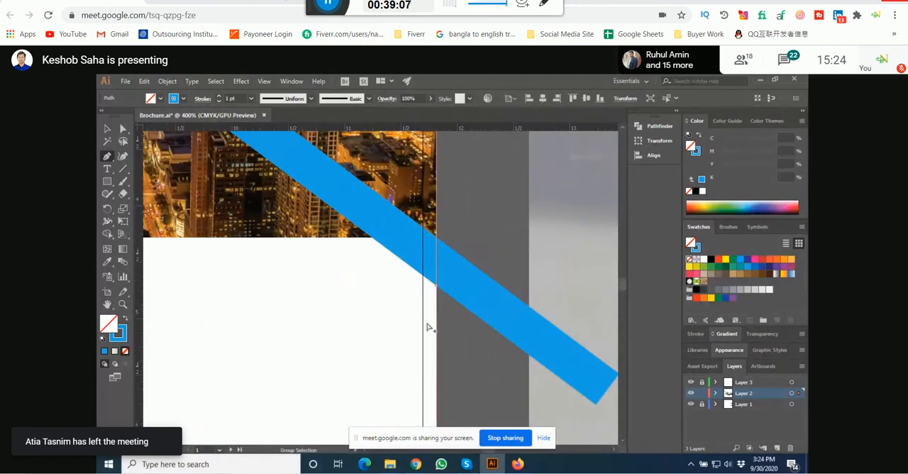
scroll(429, 328, "down", 5)
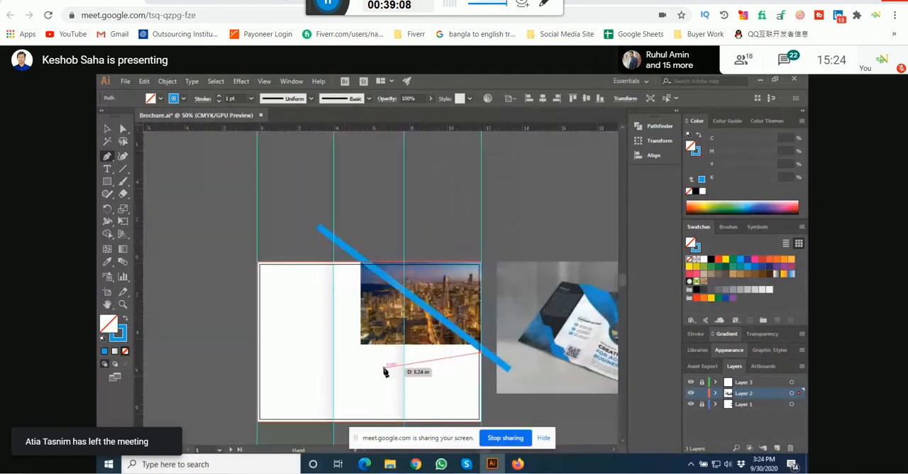
left_click(288, 264)
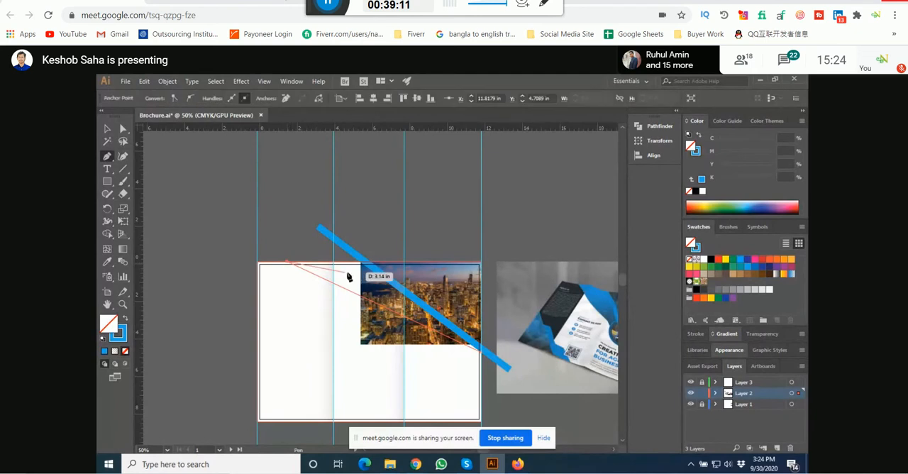
Step: Continue the path along the top bleed to the bar's lower edge at about X 5.34 in and close it at the starting anchor
scroll(373, 266, "up", 1)
scroll(374, 267, "up", 3)
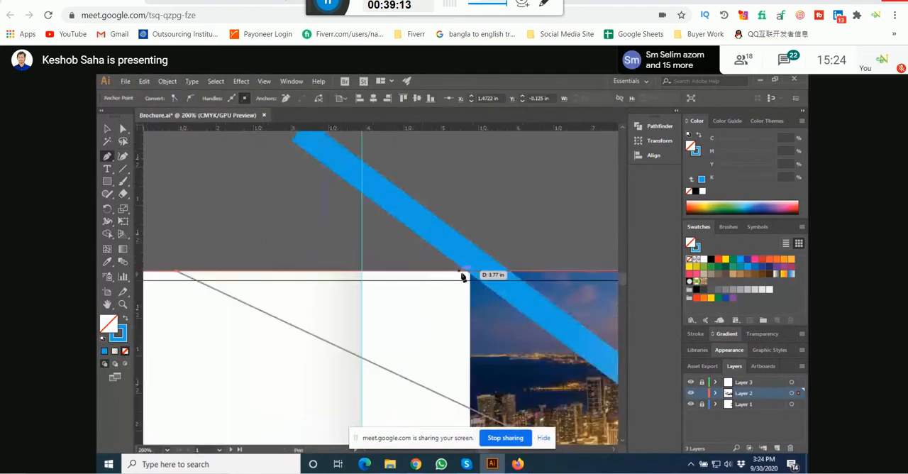
key("space")
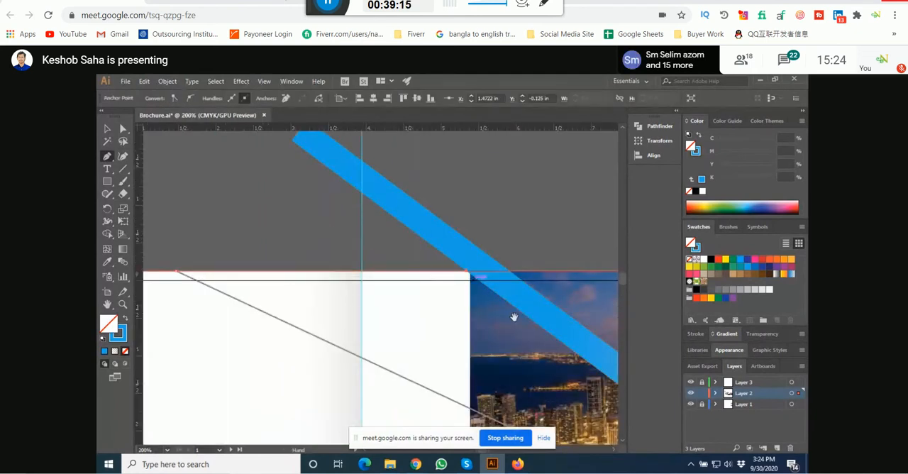
left_click_drag(514, 316, 339, 258)
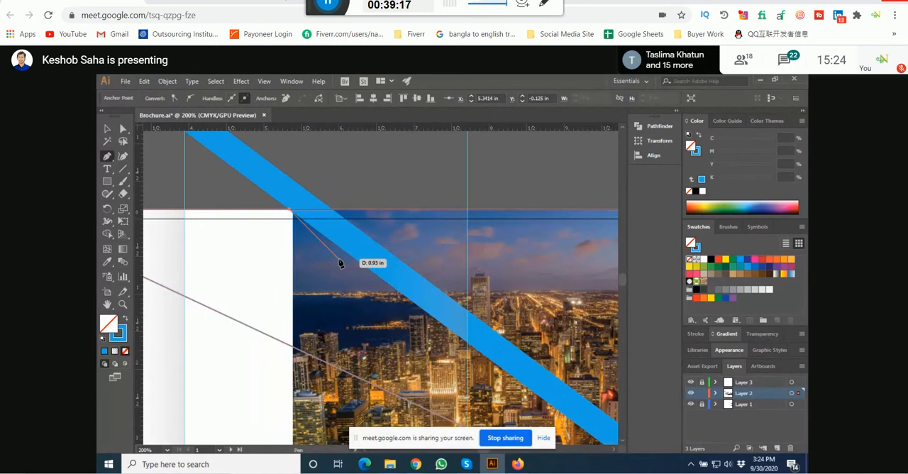
scroll(422, 339, "up", 1)
left_click(425, 340)
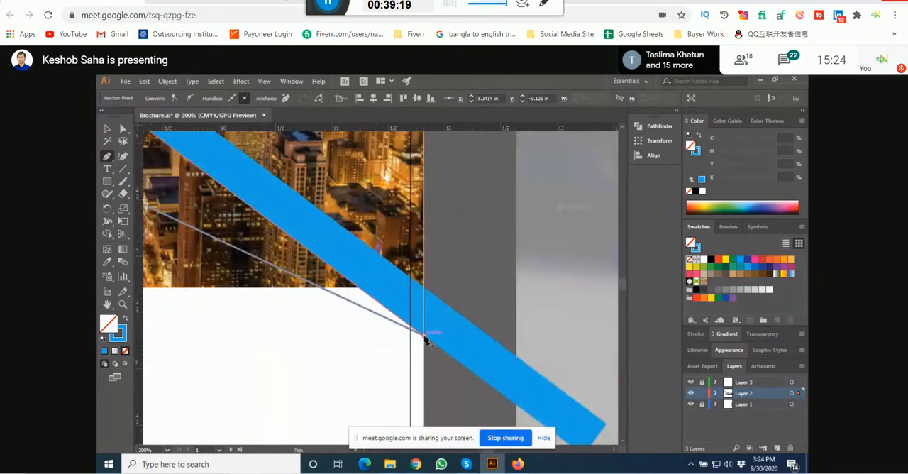
scroll(426, 340, "down", 3)
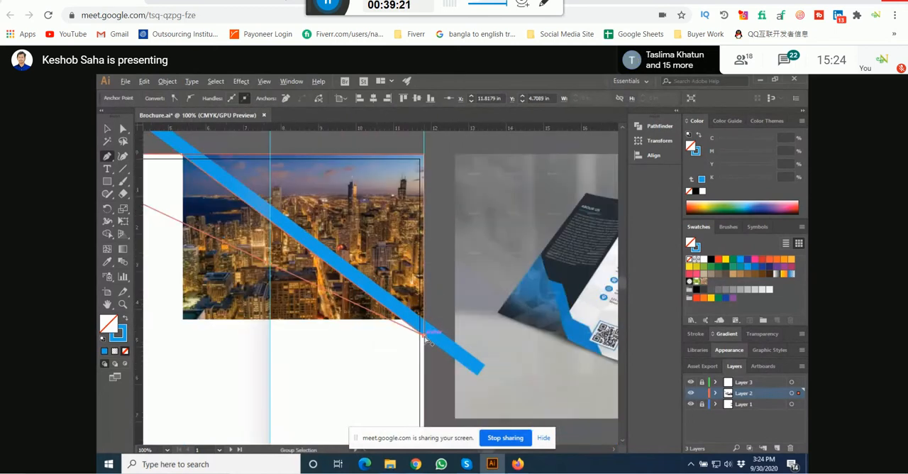
Step: Swap the closed triangle's fill and stroke so it has a solid light blue fill and no stroke
scroll(426, 339, "down", 2)
left_click(125, 318)
left_click(108, 129)
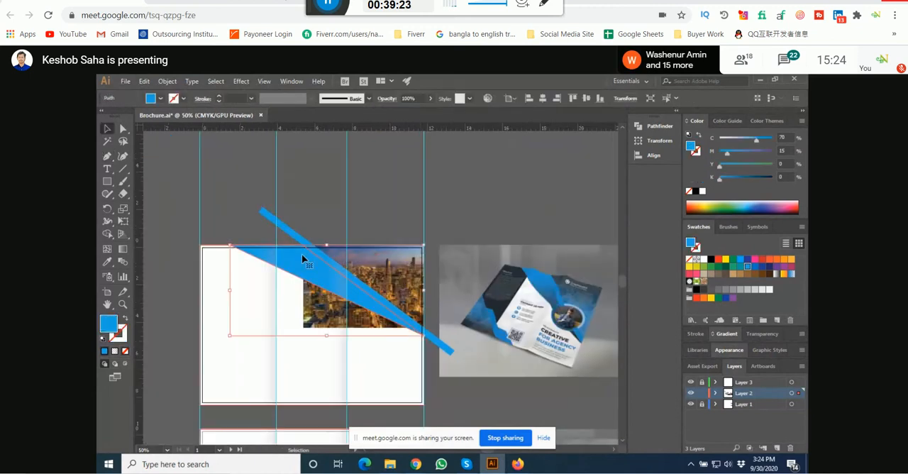
Step: Recolor the triangle's fill to the darker blue swatch (C 85, M 50, Y 0, K 0) and deselect it
left_click(756, 268)
left_click(452, 227)
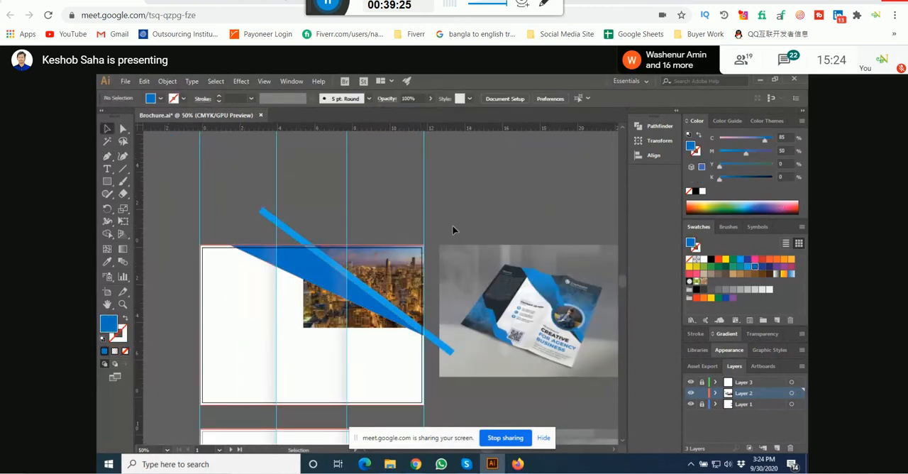
left_click_drag(453, 226, 435, 213)
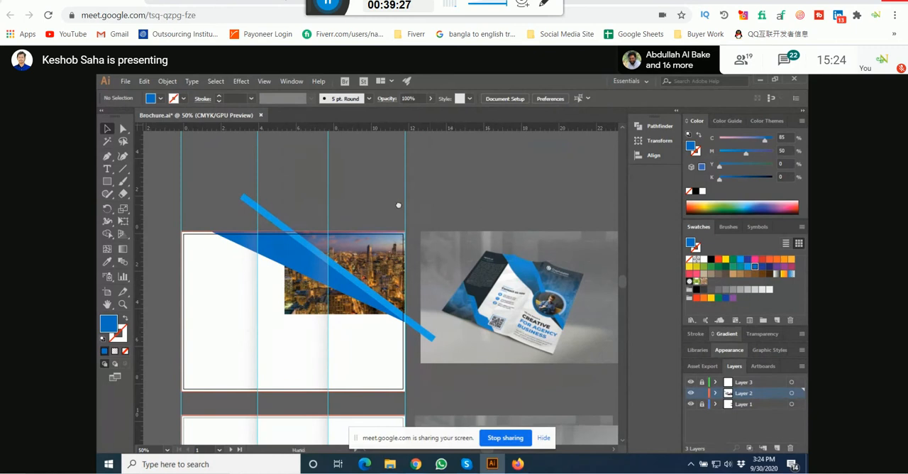
Step: Check the reference brochure's round portrait and draw a circle about 4 in wide with the Ellipse tool over the city photo's lower edge
scroll(549, 283, "up", 4)
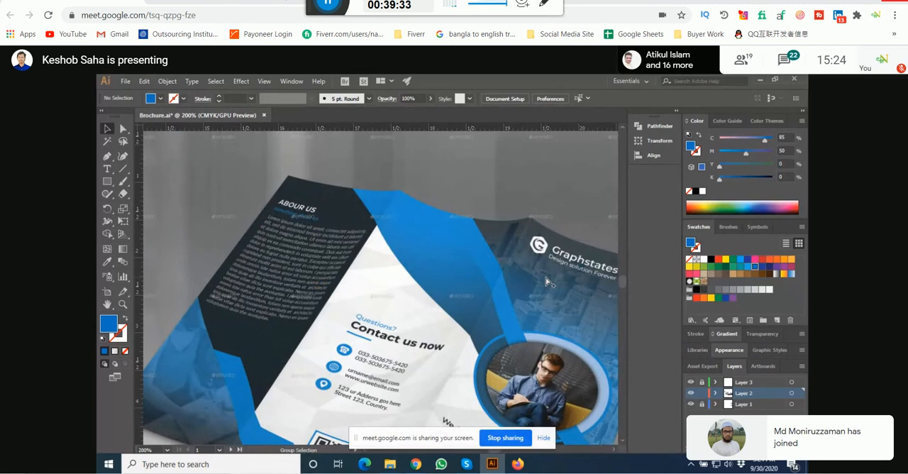
scroll(547, 282, "down", 3)
left_click_drag(547, 282, 587, 263)
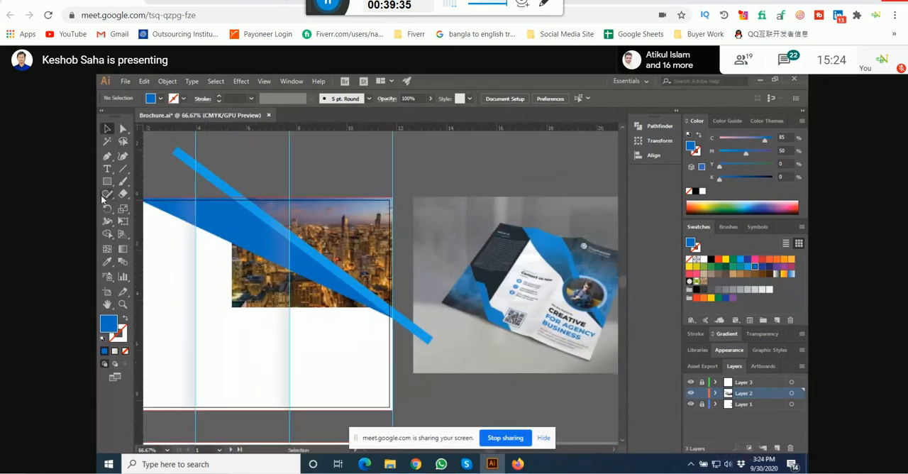
left_click(107, 182)
left_click(152, 206)
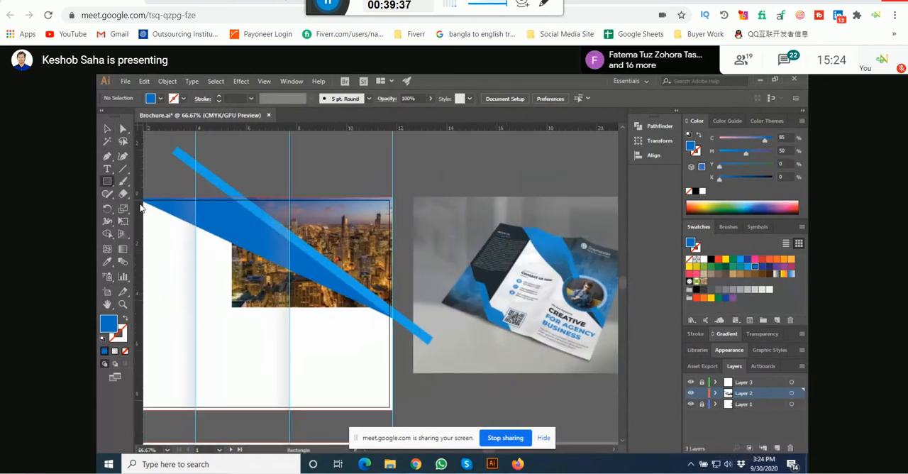
mouse_move(250, 264)
left_mouse_down()
mouse_move(349, 346)
mouse_move(350, 362)
left_mouse_up()
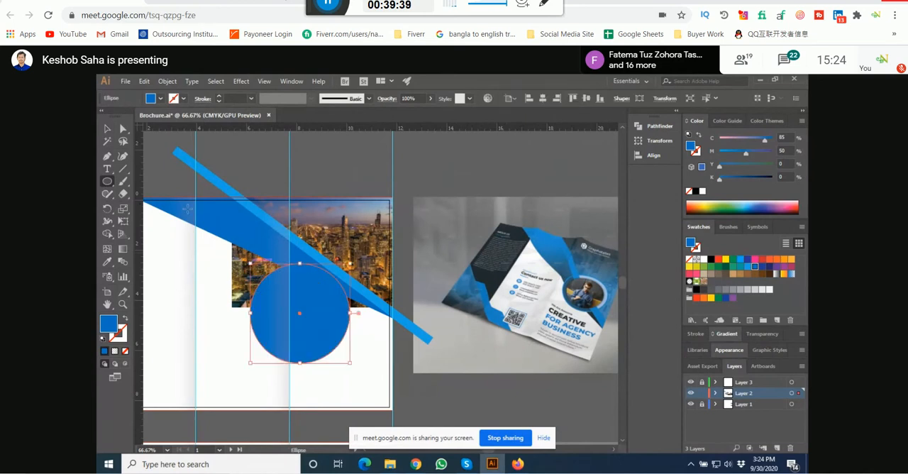
Step: Move the circle slightly up and to the right over the diagonal bar and fill it with the lighter blue (C 70, M 15)
left_click(108, 131)
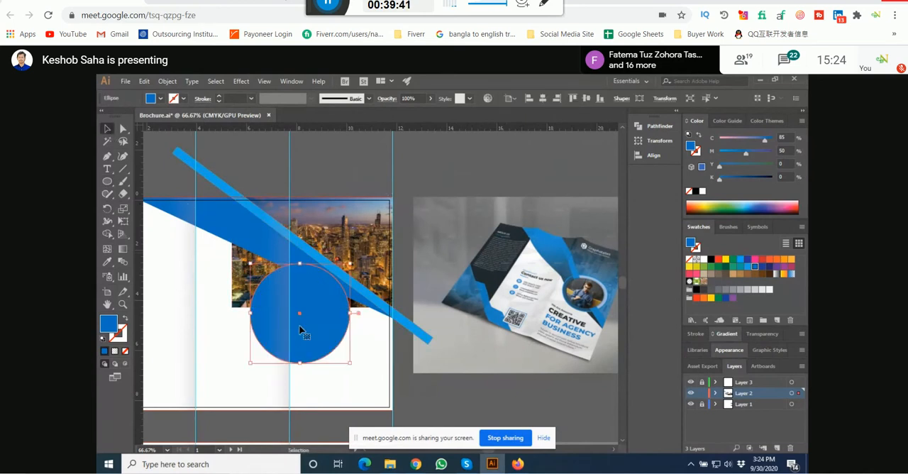
left_click_drag(300, 328, 313, 317)
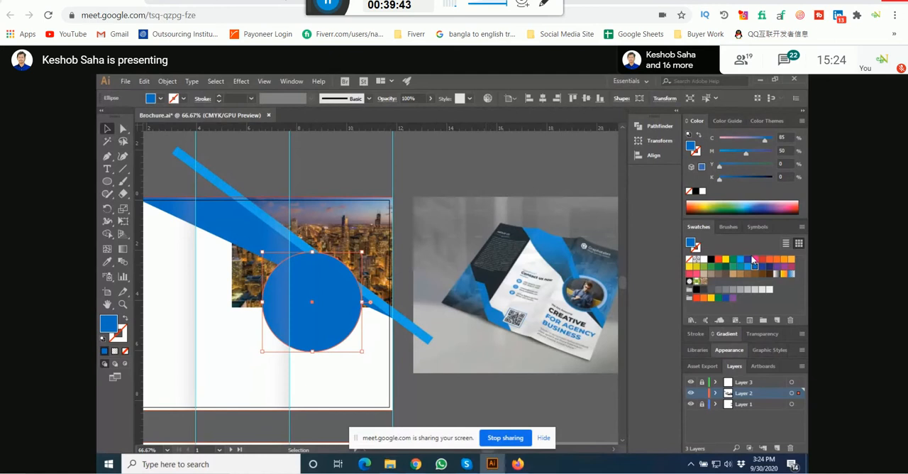
left_click(753, 261)
Step: Lighten the diagonal bar's fill to pale blue by lowering its cyan to 39%
left_click(267, 219)
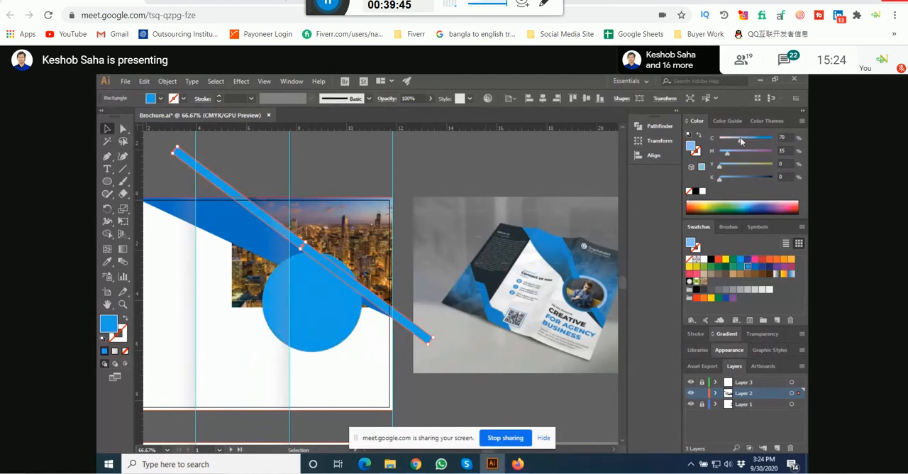
left_click_drag(741, 141, 740, 141)
left_click(551, 163)
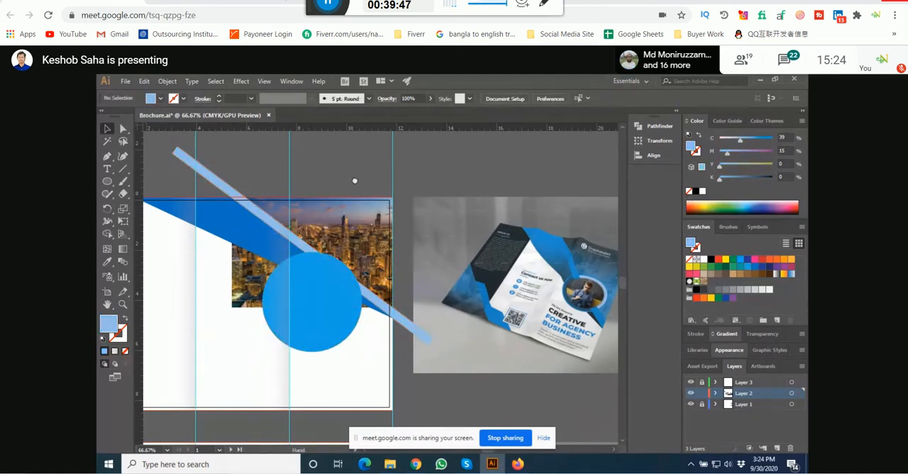
left_click_drag(354, 179, 359, 175)
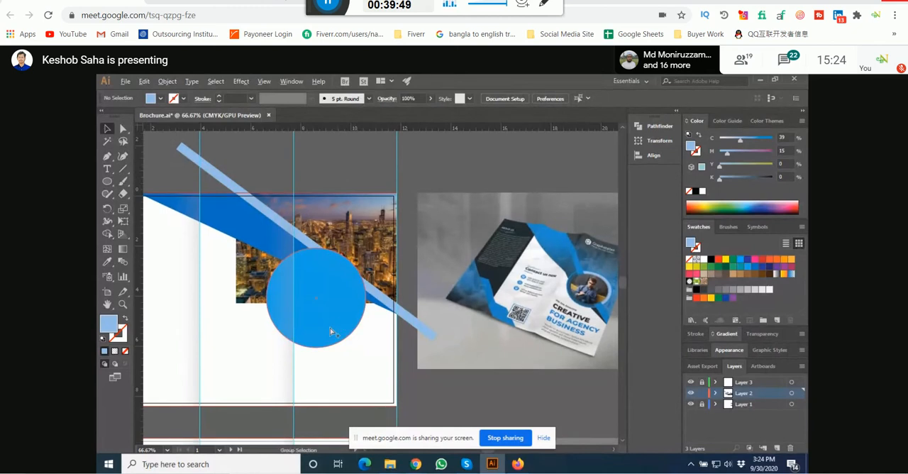
Step: Duplicate the circle in place, set the copy's black to 35%, and shrink it slightly about its centre, leaving a thin blue ring
scroll(330, 331, "up", 1)
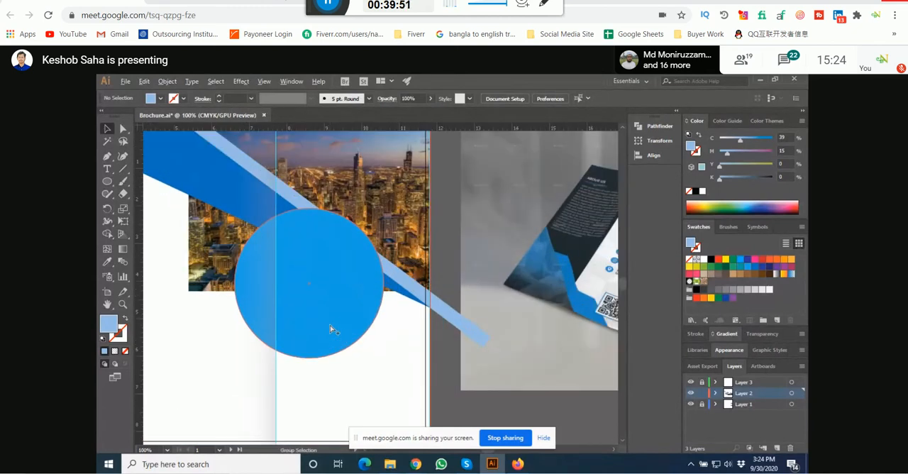
left_click(339, 291)
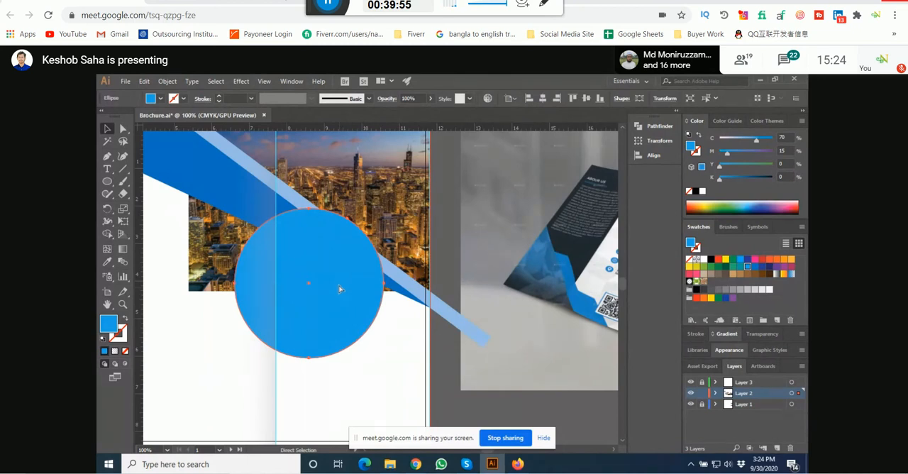
key("v")
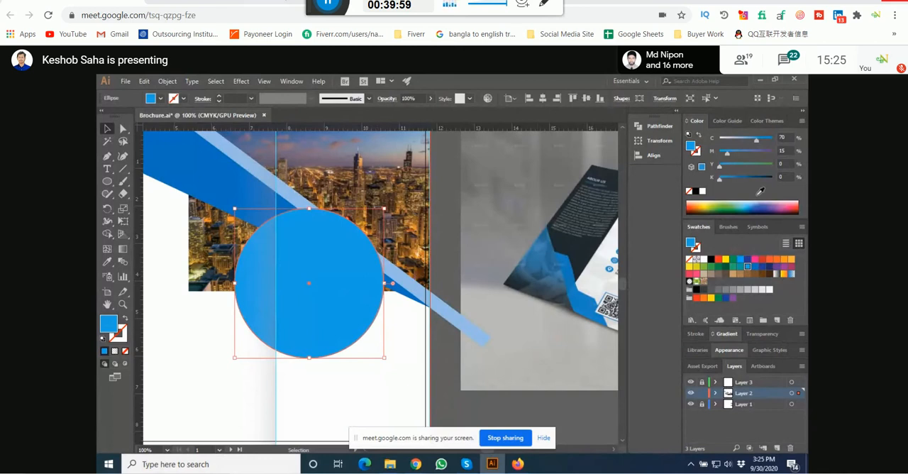
left_click(736, 178)
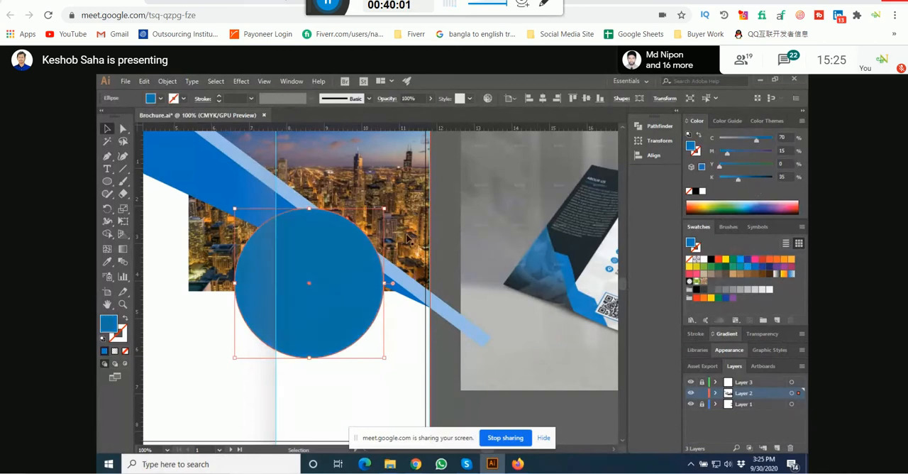
left_click_drag(383, 210, 408, 208)
Step: Fill the inner circle with a dark blue (C 84.31, M 58.82, Y 39.22, K 18.82) sampled from the reference brochure with the Eyedropper
scroll(382, 217, "up", 2)
scroll(332, 295, "down", 4)
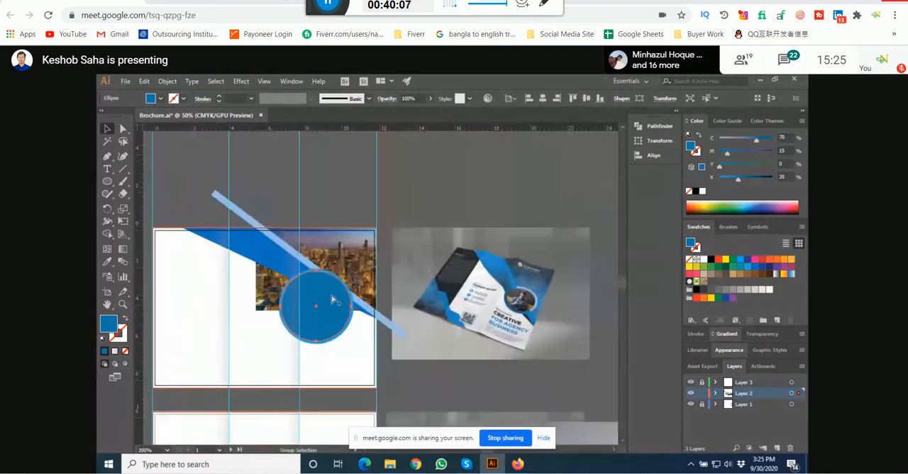
scroll(490, 264, "up", 3)
scroll(577, 310, "up", 2)
scroll(577, 310, "up", 1)
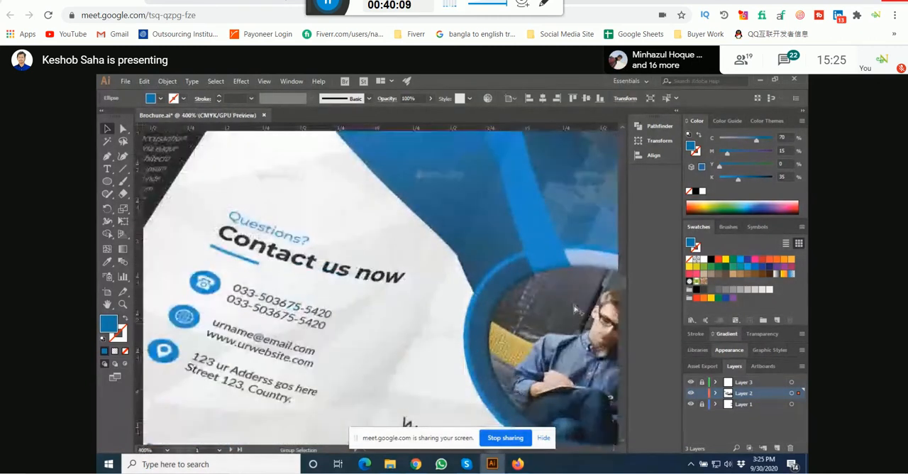
scroll(577, 310, "down", 5)
scroll(320, 341, "up", 1)
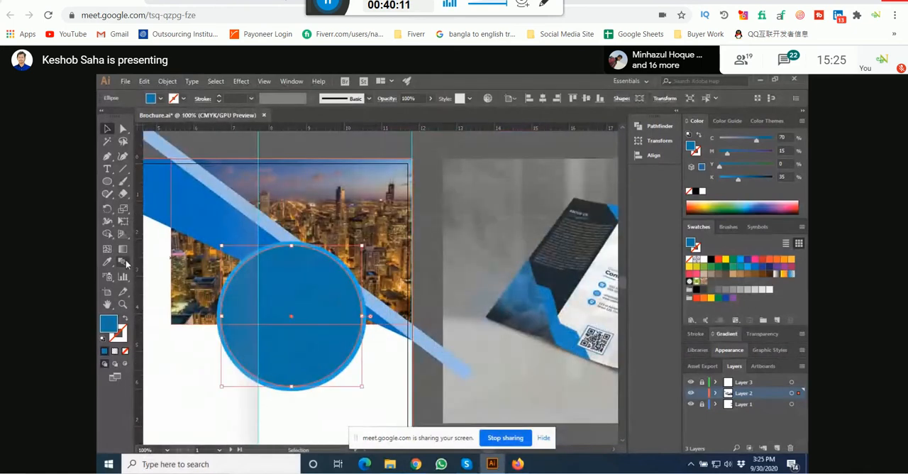
scroll(335, 262, "down", 2)
key("i")
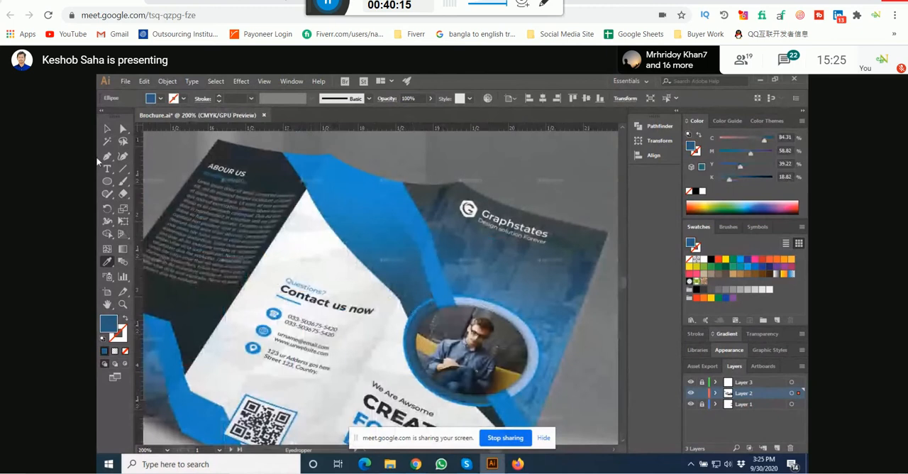
left_click(107, 130)
Step: Bring the pale blue diagonal bar in front of both circles
scroll(375, 264, "down", 4)
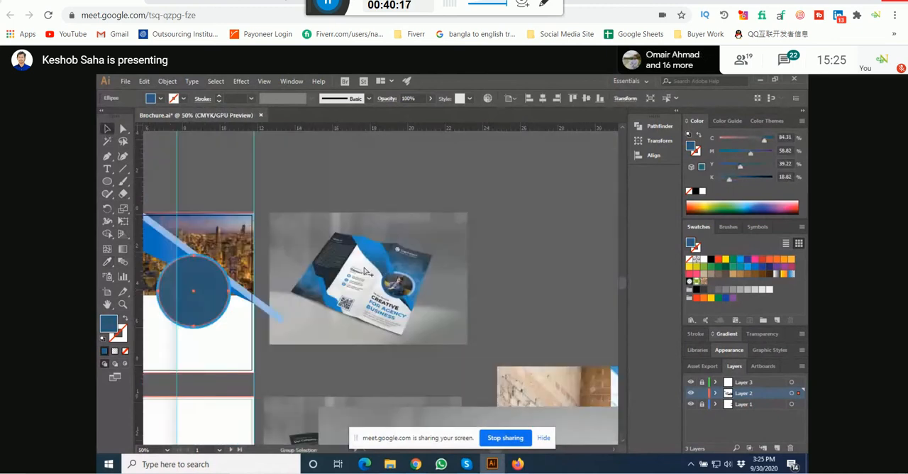
scroll(298, 268, "up", 1)
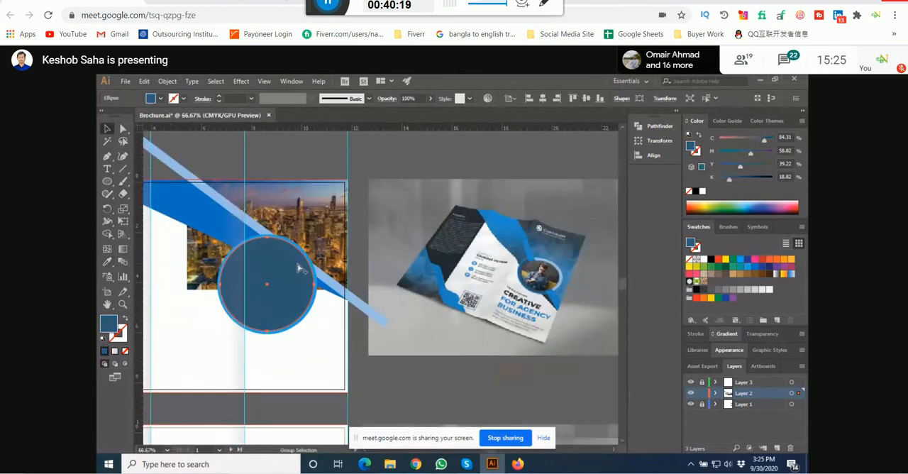
scroll(298, 268, "up", 1)
scroll(298, 269, "down", 1)
scroll(298, 269, "up", 1)
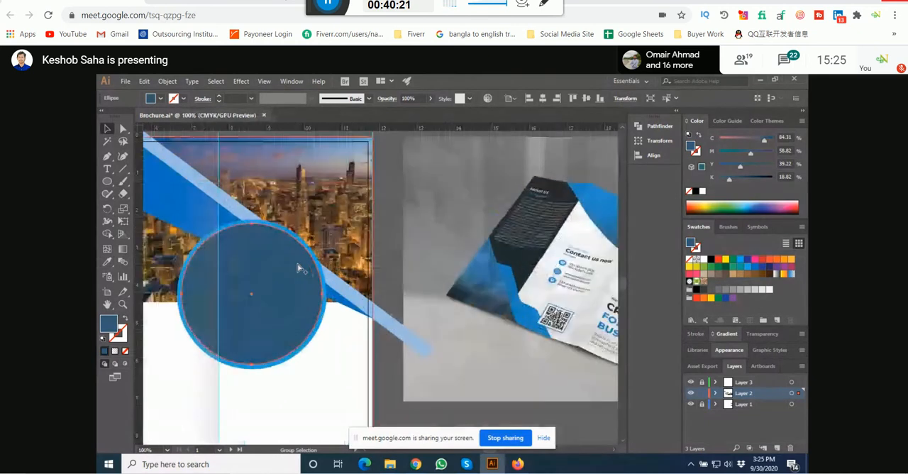
left_click(299, 269)
left_click(313, 298, "shift")
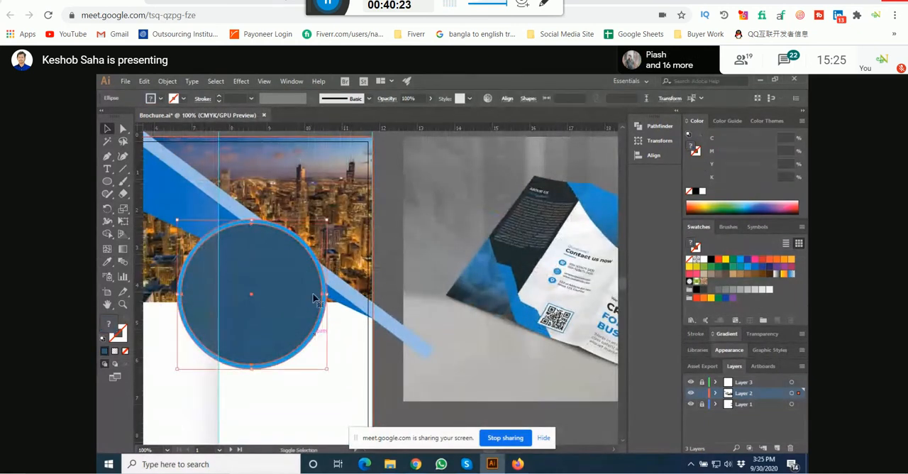
left_click_drag(313, 299, 296, 334)
scroll(288, 320, "down", 1)
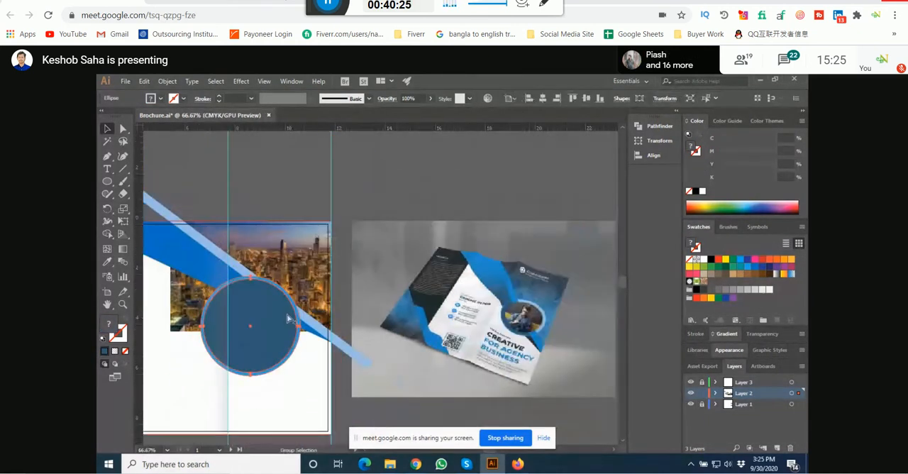
left_click(241, 271)
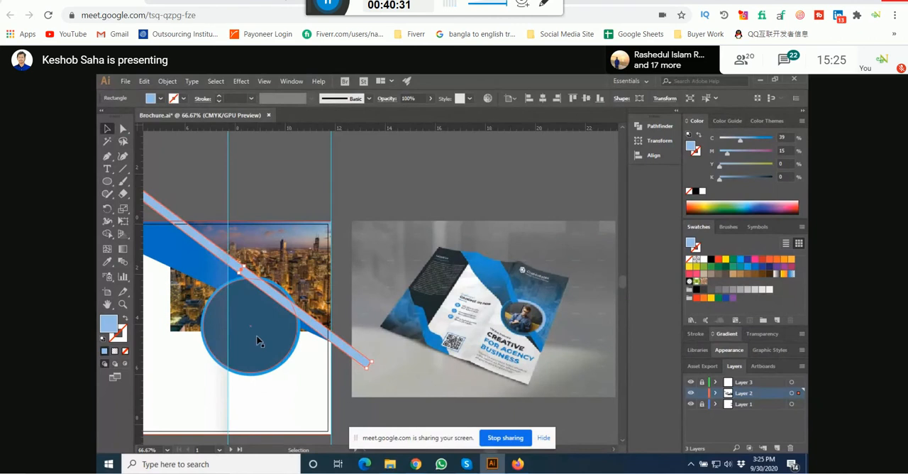
Step: Move both circles up onto the diagonal bar and shrink them proportionally, nudging the bar slightly right together with them
left_click_drag(259, 340, 285, 310)
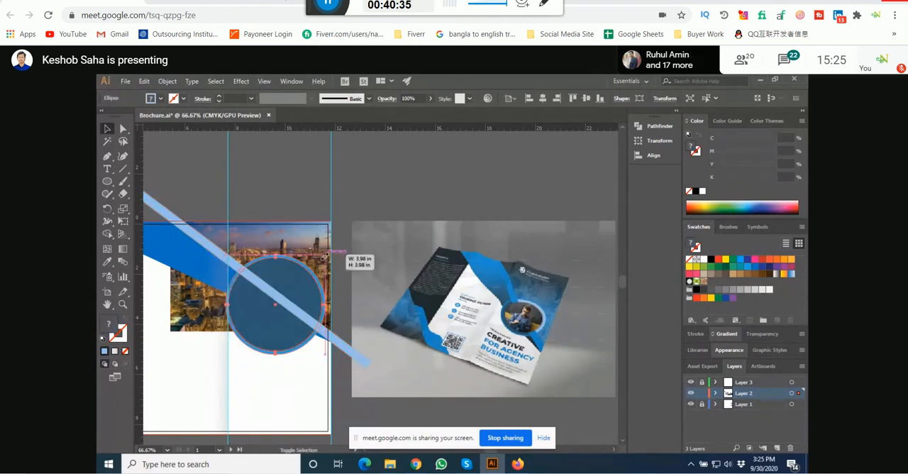
left_click_drag(327, 254, 316, 264)
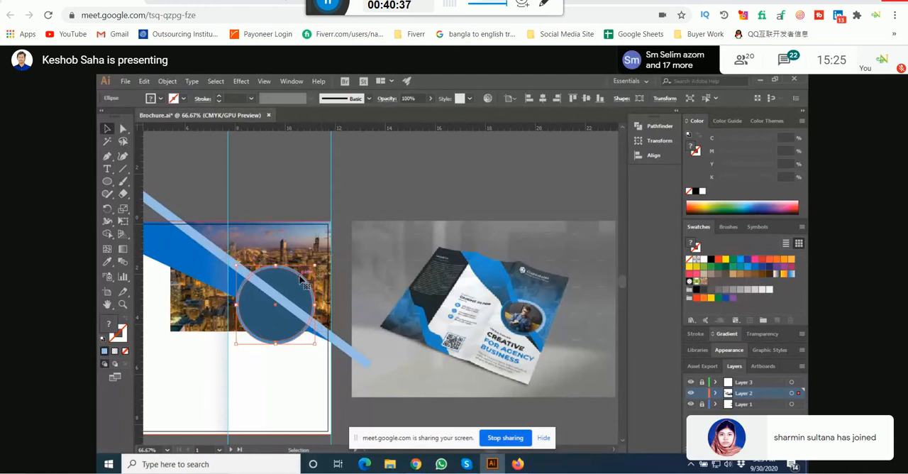
scroll(277, 306, "up", 1)
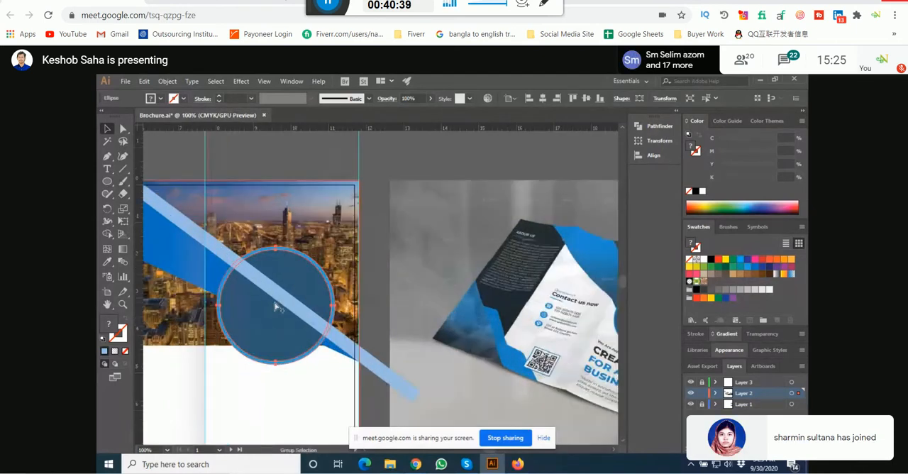
left_click_drag(275, 306, 304, 290)
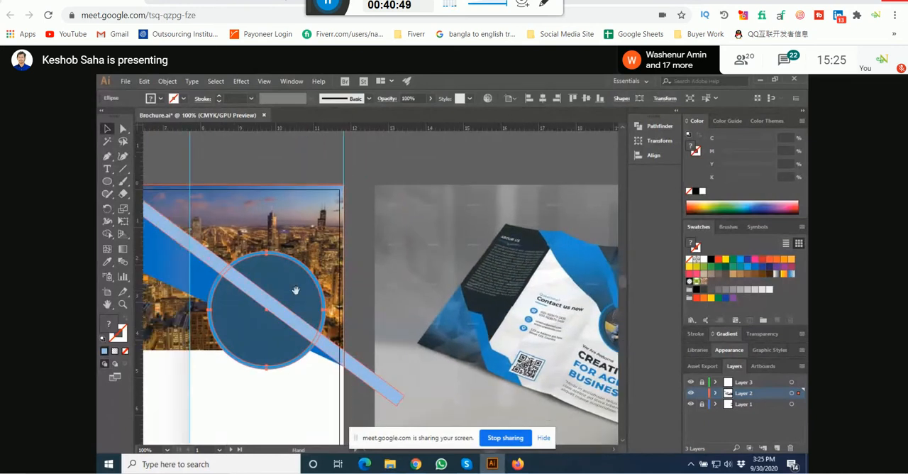
Step: Stretch the city photo's lower edge down to the triangle's tip at the right bleed and deselect it
left_click(324, 210)
left_click_drag(366, 252, 262, 171)
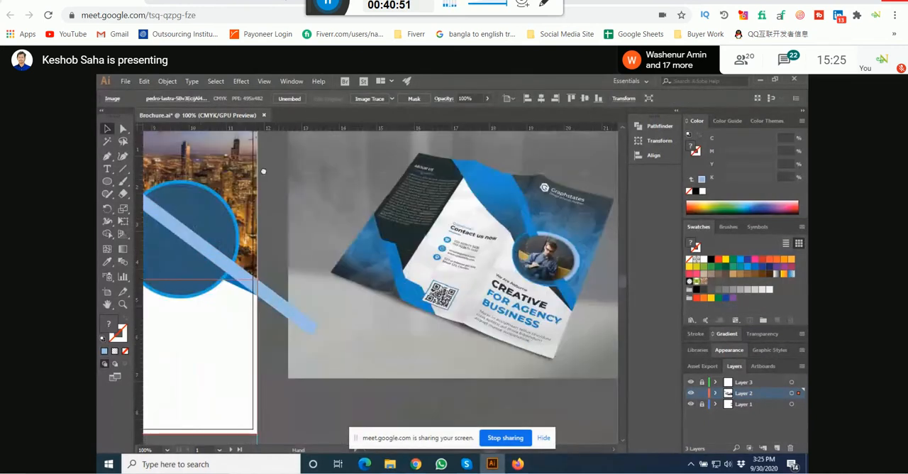
left_click_drag(313, 362, 412, 291)
left_click_drag(291, 254, 292, 271)
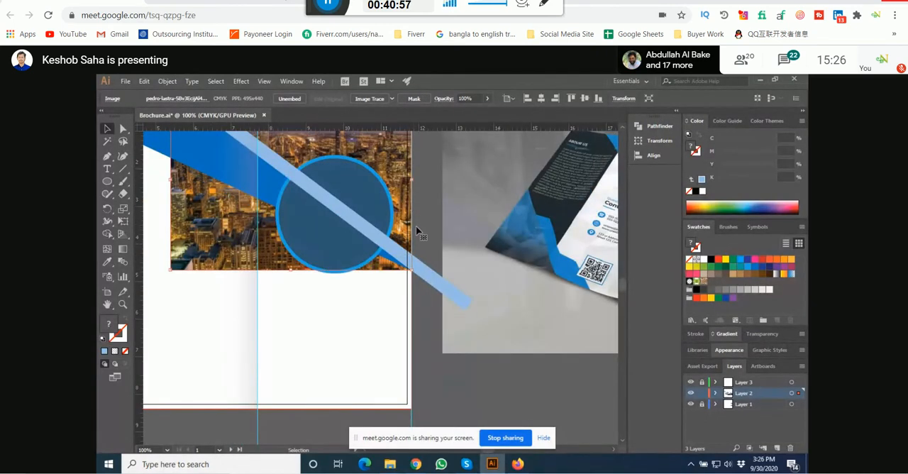
scroll(416, 225, "up", 3)
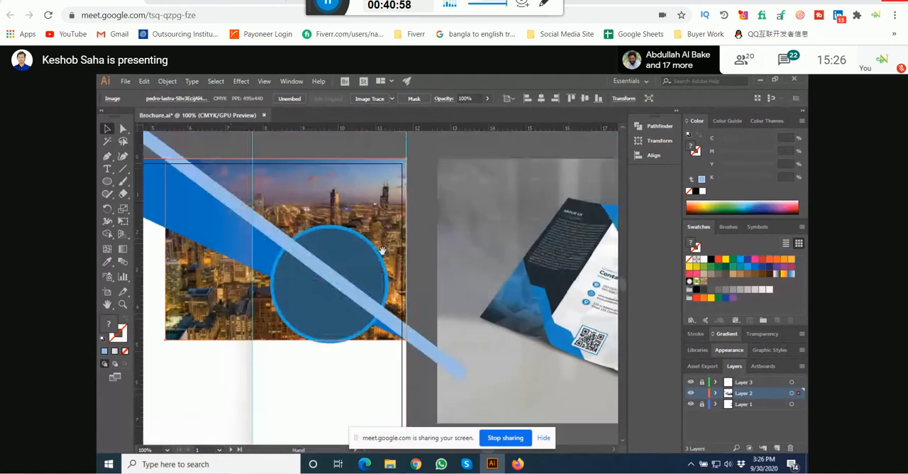
left_click(421, 249)
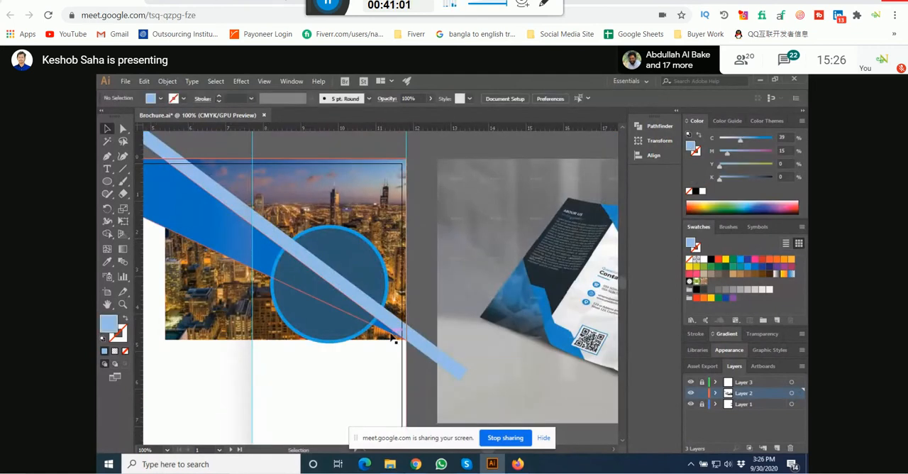
left_click(370, 241)
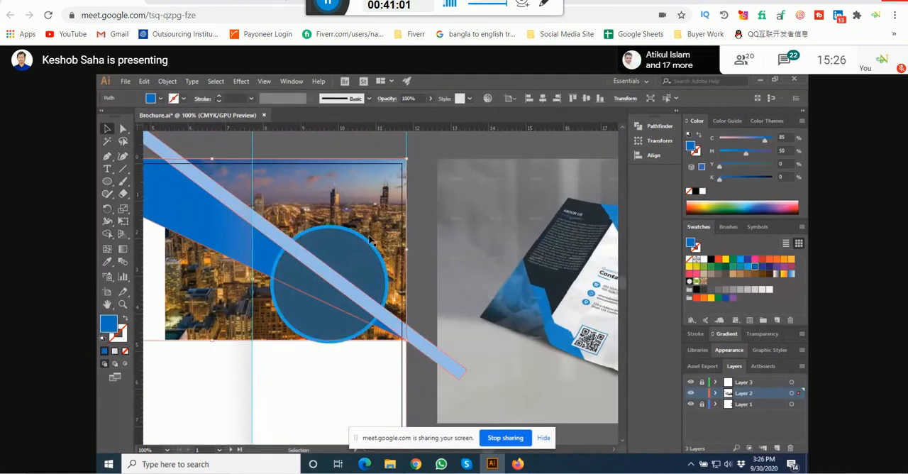
left_click(419, 254)
key("space")
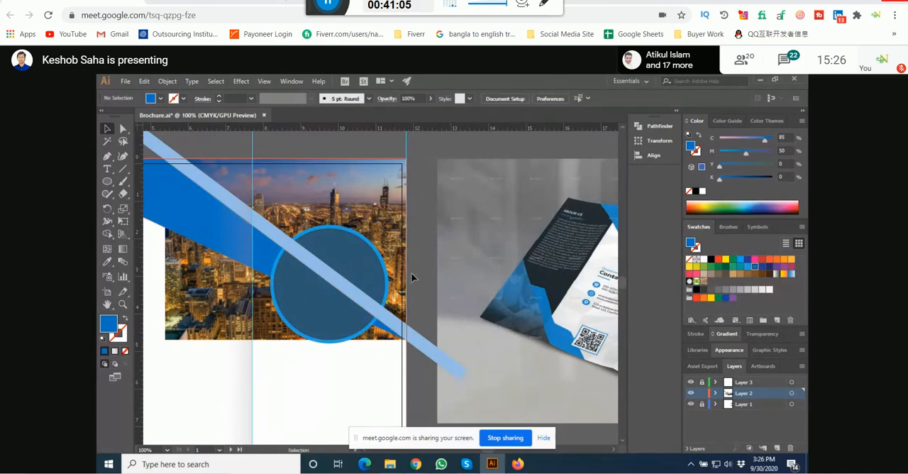
Step: Ungroup the two concentric circles on the diagonal bar so the ring and inner circle are separate objects
key("space")
mouse_move(413, 277)
left_mouse_down()
mouse_move(411, 241)
mouse_move(422, 272)
left_mouse_up()
left_click_drag(365, 258, 289, 297)
left_click(434, 245)
scroll(308, 282, "down", 1)
scroll(479, 321, "up", 1)
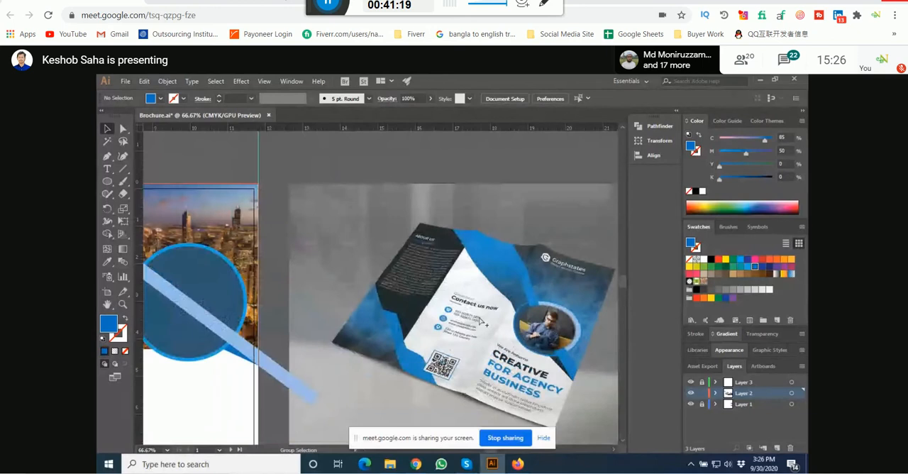
scroll(283, 297, "up", 1)
left_click(281, 296)
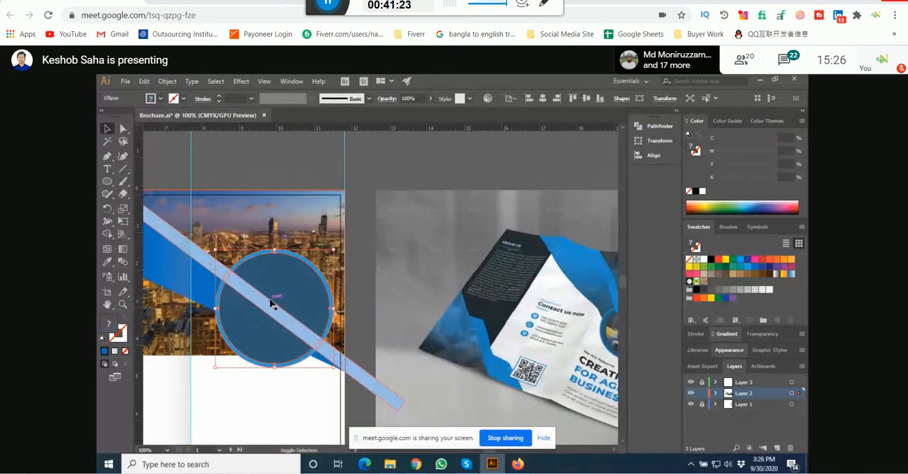
left_click(274, 300, "shift")
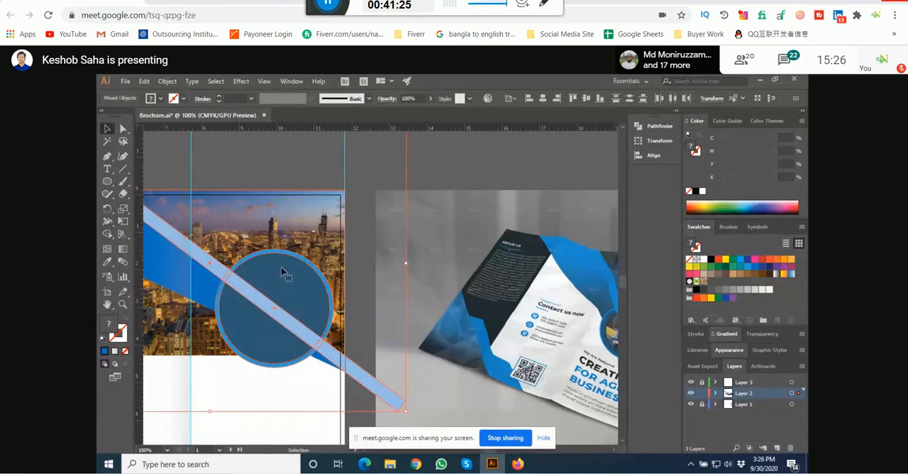
left_click(438, 215)
right_click(302, 281)
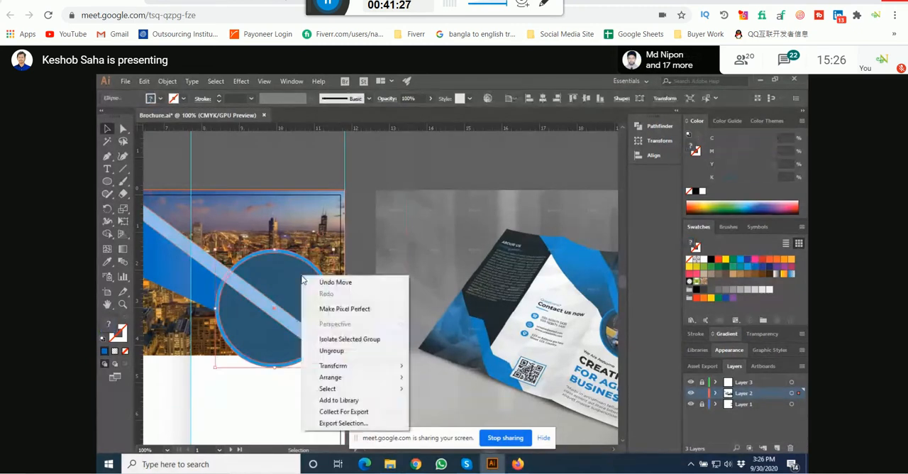
left_click(332, 350)
Step: Split the dark blue inner circle along the pale diagonal bar with the Shape Builder tool
left_click(287, 303)
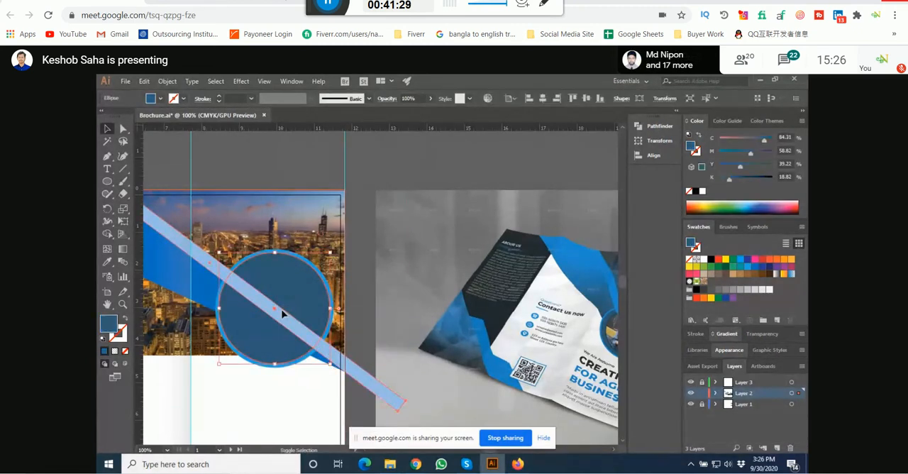
left_click(284, 314)
key("shift+m")
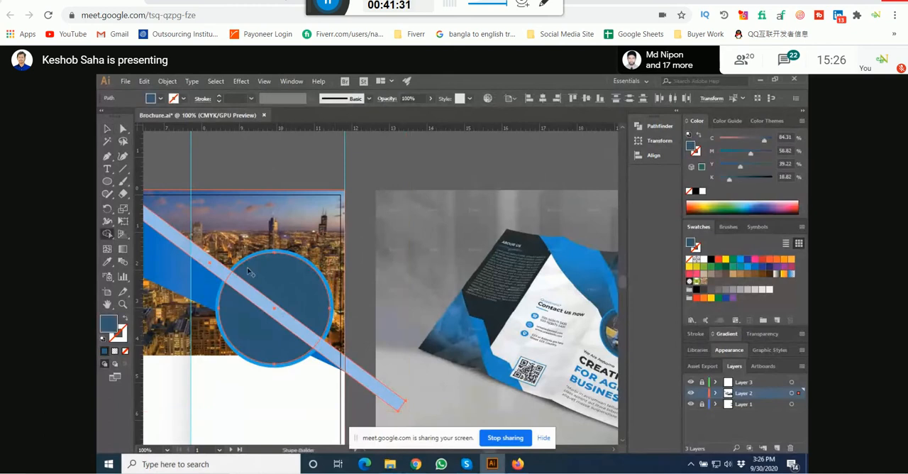
key("v")
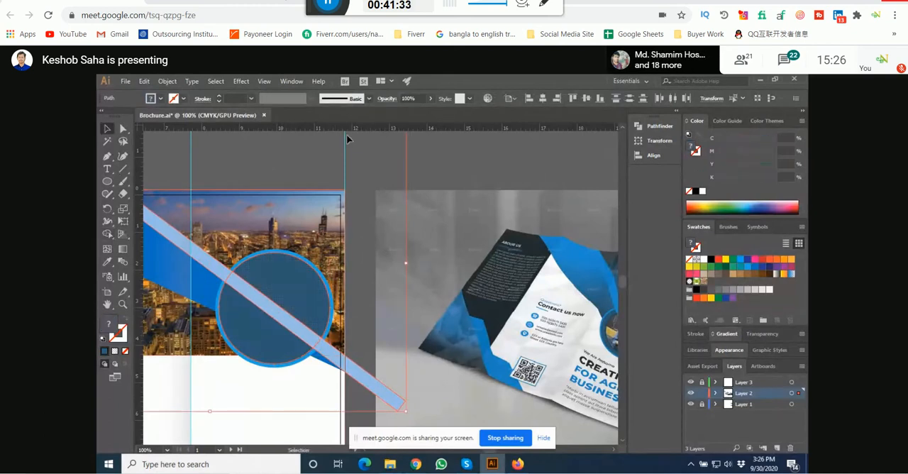
Step: Fill the inner circle's upper segment with a greyish blue (C 44.31, M 26.67, Y 14.9, K 0) sampled from the reference brochure
left_click(280, 301)
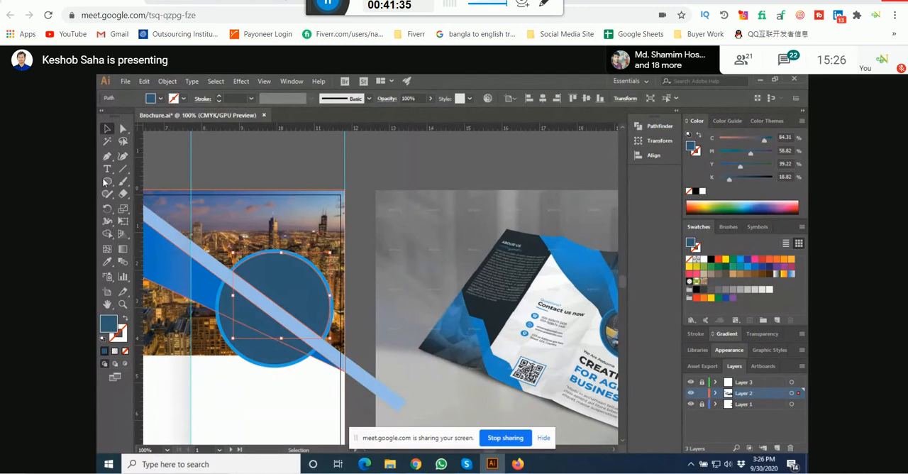
left_click(107, 261)
scroll(615, 298, "up", 1)
left_click_drag(614, 298, 448, 260)
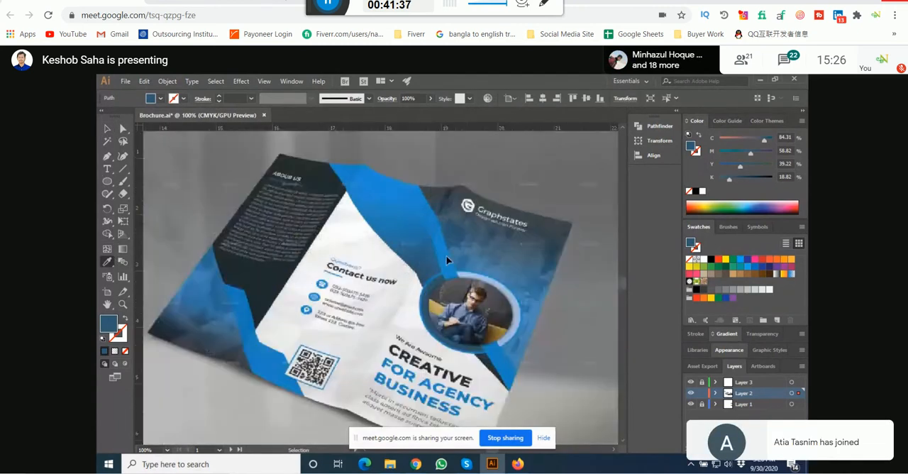
scroll(448, 260, "up", 2)
left_click(488, 278)
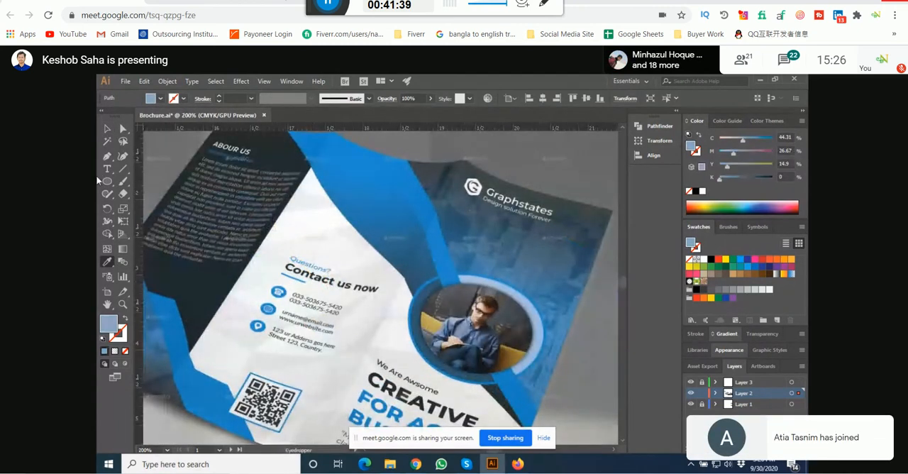
left_click(105, 128)
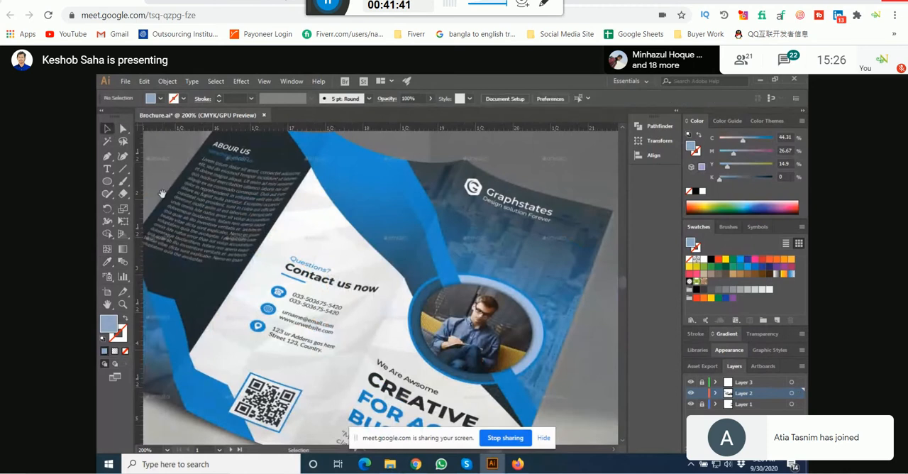
Step: Refill the inner circle's upper segment with a lighter blue (C 33.33, M 14.51, Y 2.35, K 0) sampled from the reference brochure
left_click_drag(184, 214, 298, 194)
scroll(260, 192, "down", 3)
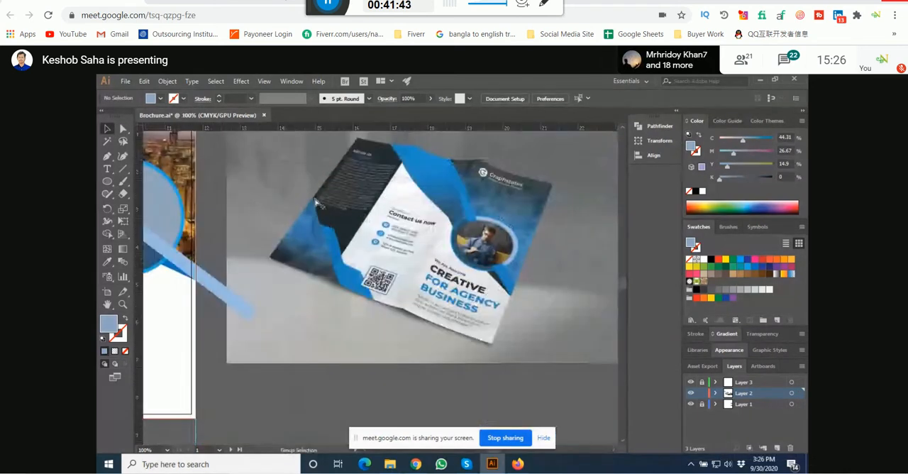
left_click_drag(254, 221, 383, 212)
left_click_drag(354, 161, 313, 229)
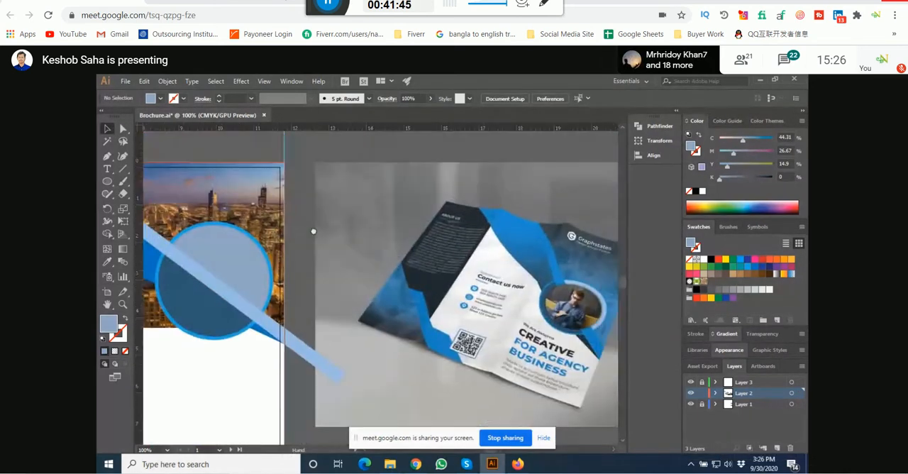
left_click(170, 251)
scroll(598, 286, "up", 3)
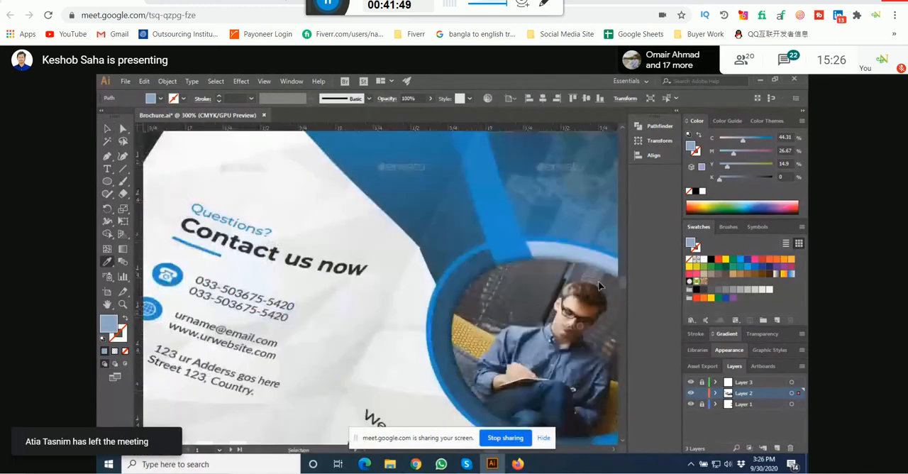
scroll(461, 271, "up", 2)
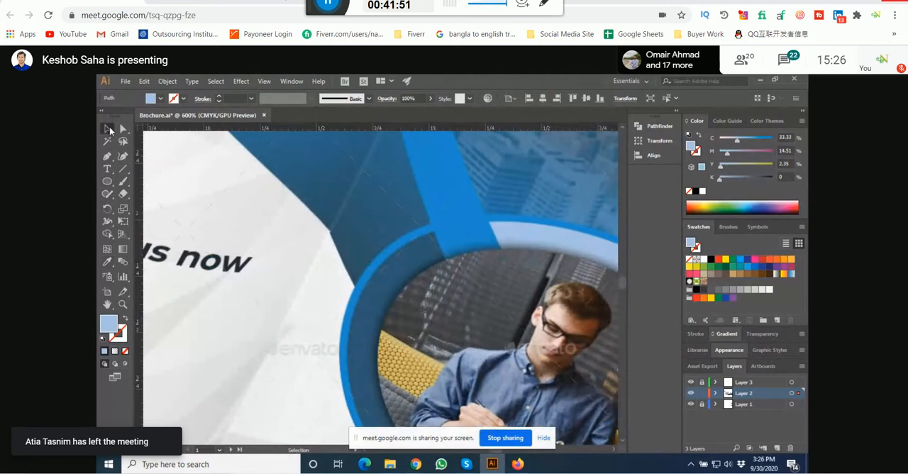
Step: Fill the outer circle with the brochure's bright blue (C 78.43, M 32.94, Y 2.75, K 0) using the Eyedropper and deselect it
scroll(433, 245, "down", 1)
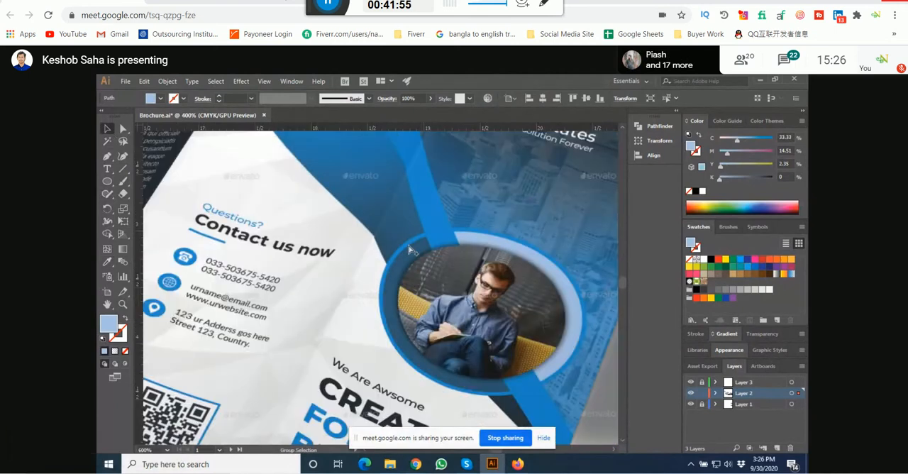
scroll(410, 249, "down", 2)
left_click(369, 252)
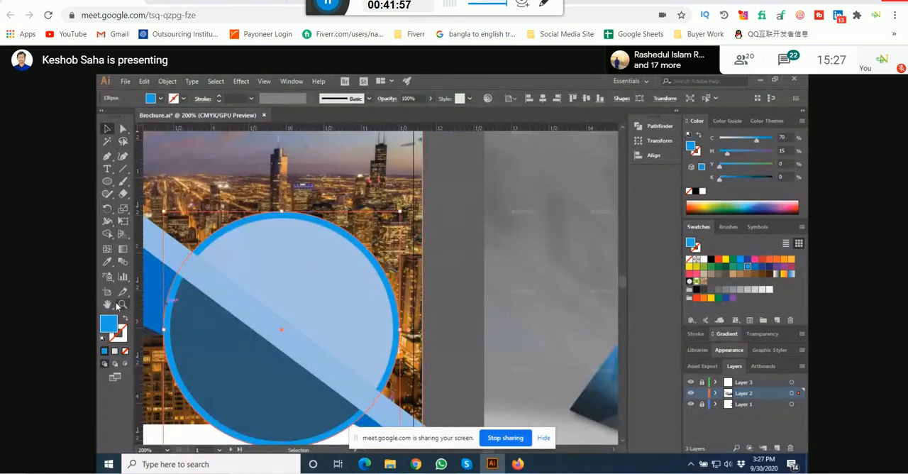
left_click(108, 262)
scroll(189, 273, "down", 5)
scroll(319, 273, "up", 1)
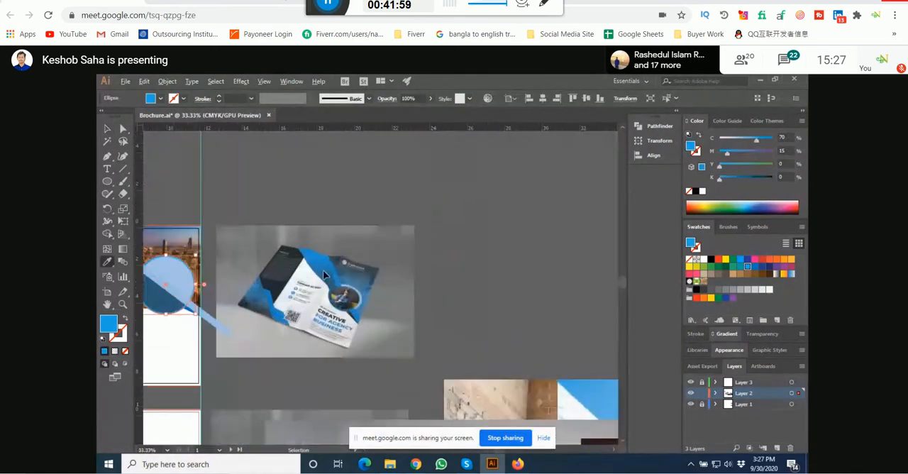
scroll(323, 270, "up", 9)
left_click(285, 320)
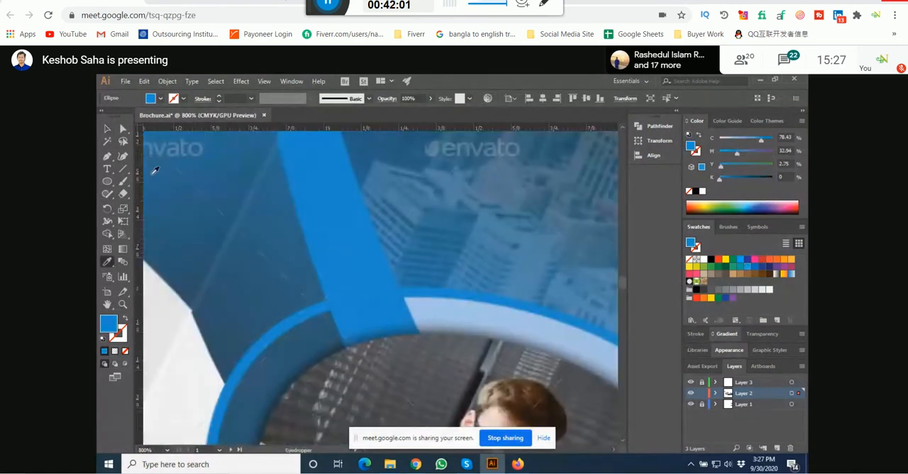
scroll(418, 318, "down", 7)
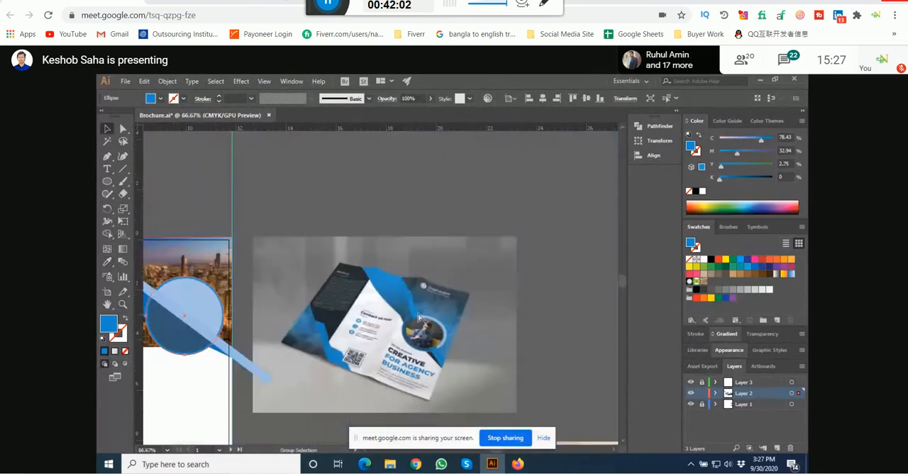
left_click(257, 233)
Step: Move the outer circle and both inner segments together slightly down and left along the diagonal bar, and deselect them
scroll(513, 325, "up", 3)
left_click_drag(264, 315, 470, 305)
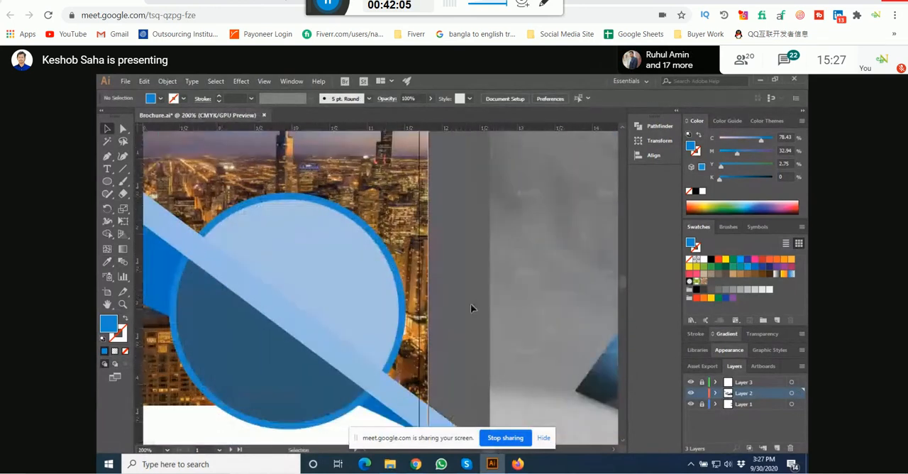
scroll(478, 333, "down", 1)
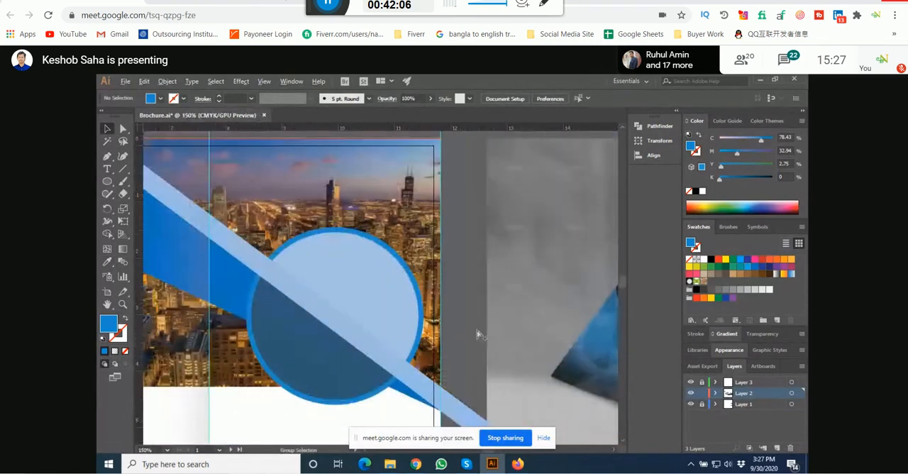
left_click(417, 324)
left_click(408, 322, "shift")
left_click(337, 369, "shift")
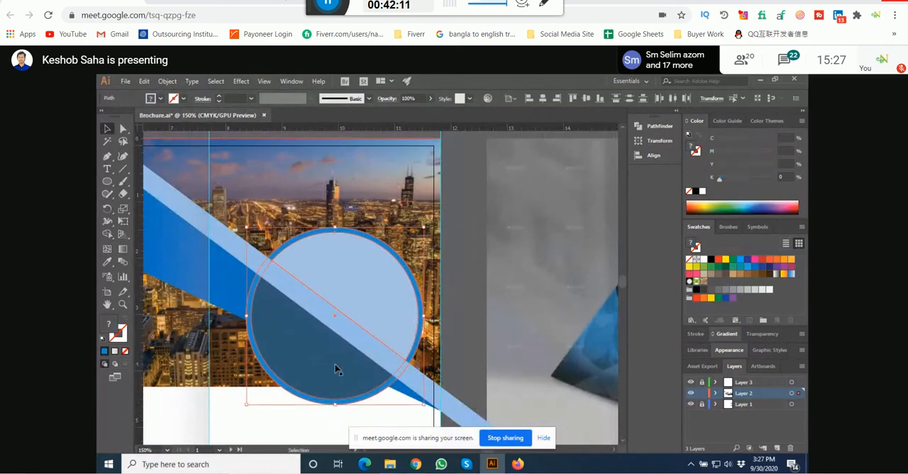
mouse_move(346, 364)
left_mouse_down()
mouse_move(335, 367)
mouse_move(338, 376)
left_mouse_up()
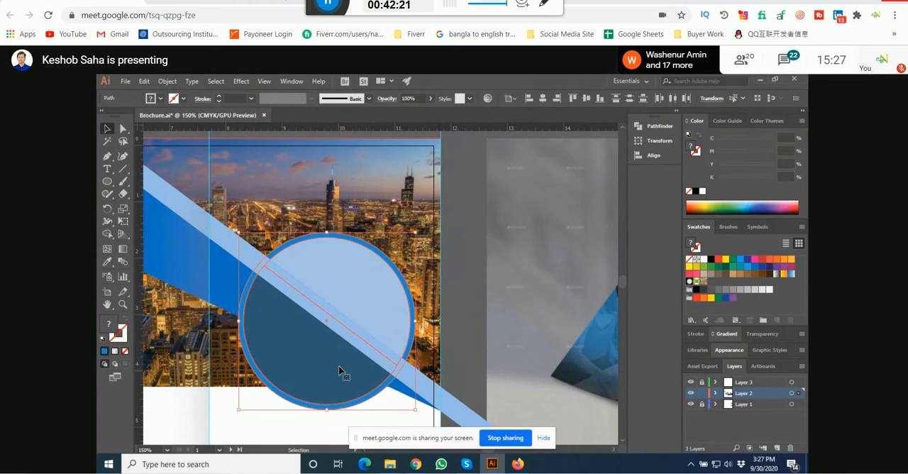
key("Left")
key("Left")
key("Left")
key("Left")
key("Left")
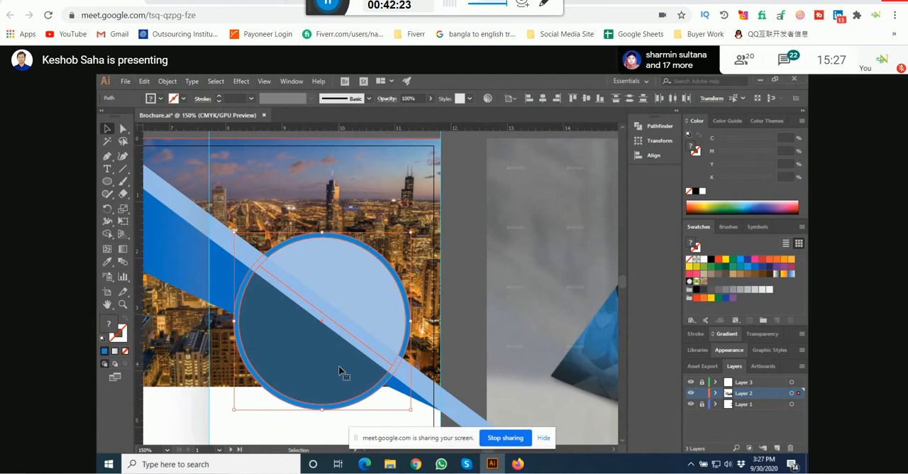
key("Left")
key("Left")
key("Right")
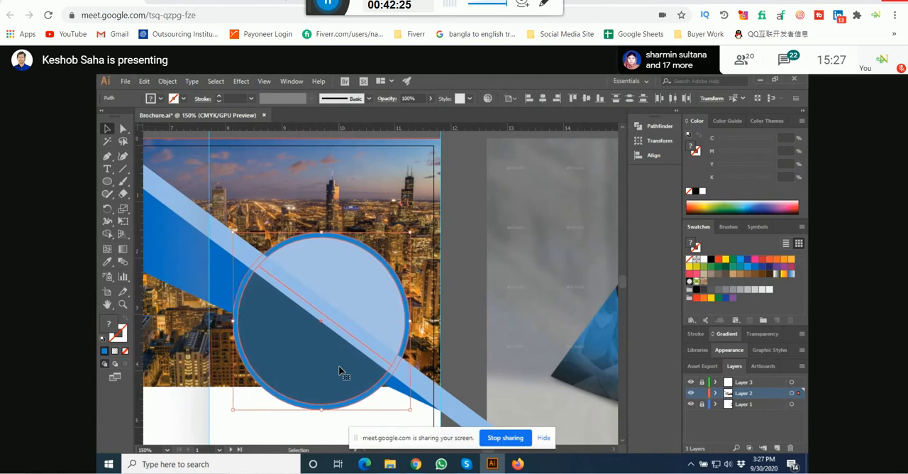
left_click(460, 310)
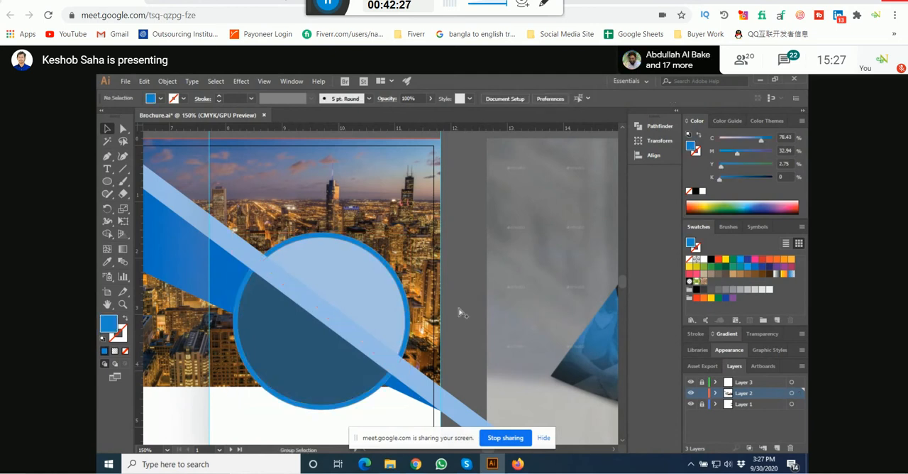
Step: Spread out the overlapping stock photos, moving the laughing team below the artboards and the conference-table meeting beside the man at his laptop
scroll(461, 309, "down", 1)
left_click_drag(461, 309, 408, 316)
scroll(409, 320, "down", 1)
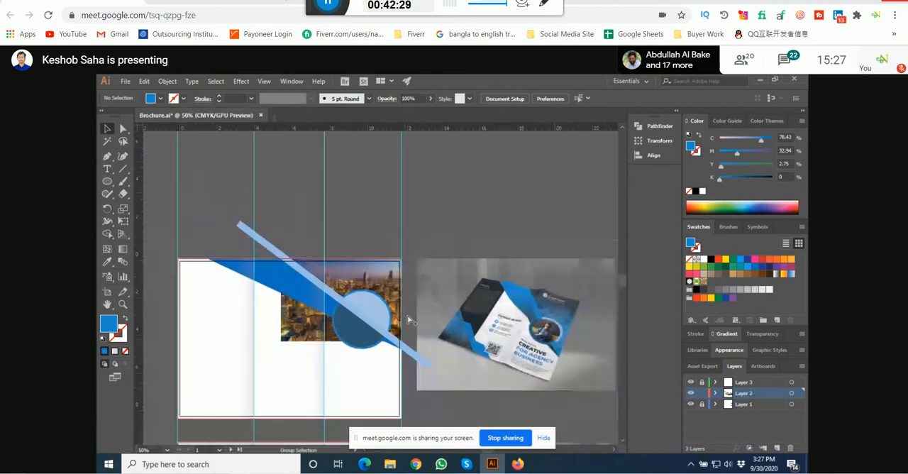
scroll(409, 320, "up", 1)
scroll(351, 162, "up", 3)
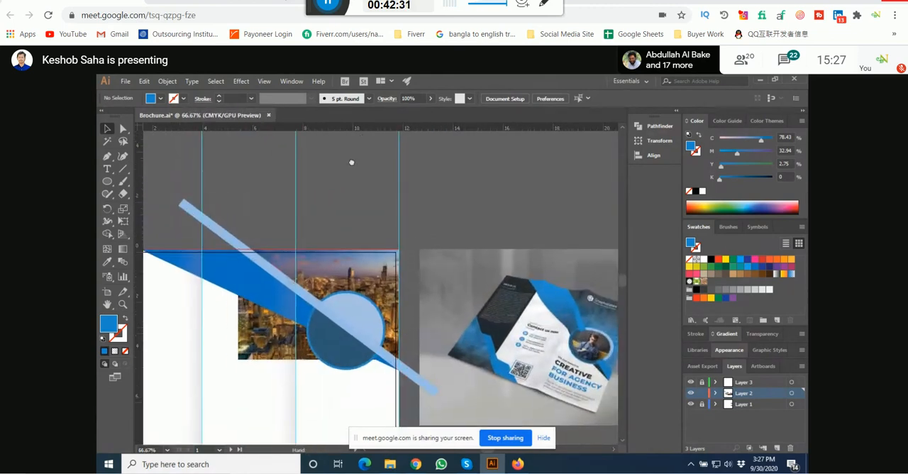
scroll(330, 214, "down", 3)
left_click_drag(474, 257, 384, 179)
scroll(384, 179, "up", 3)
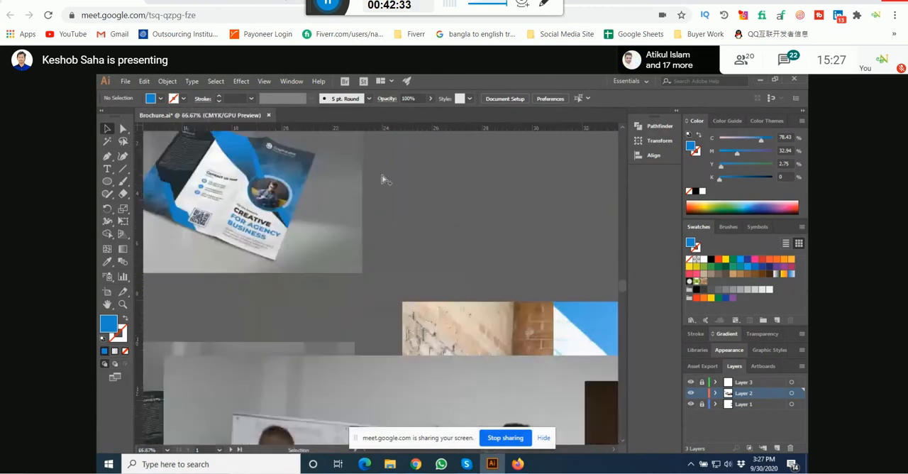
scroll(382, 179, "down", 3)
left_click_drag(418, 313, 378, 236)
scroll(378, 236, "down", 2)
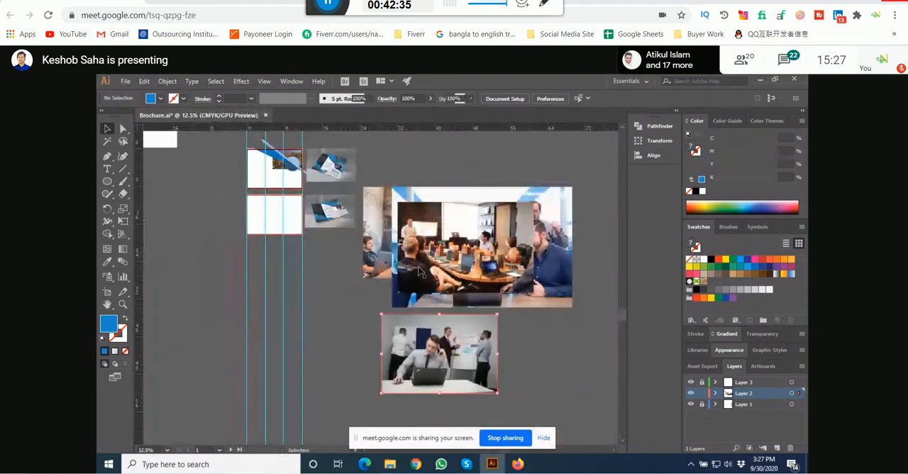
left_click_drag(451, 259, 353, 279)
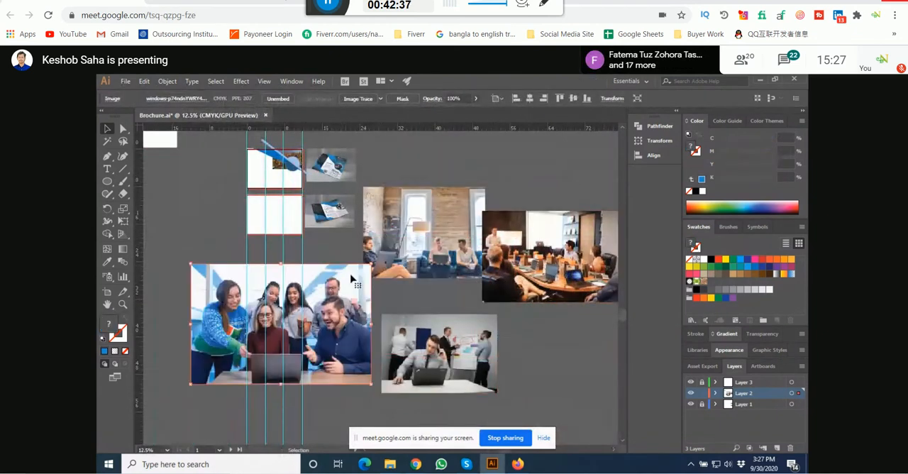
left_click_drag(487, 222, 486, 300)
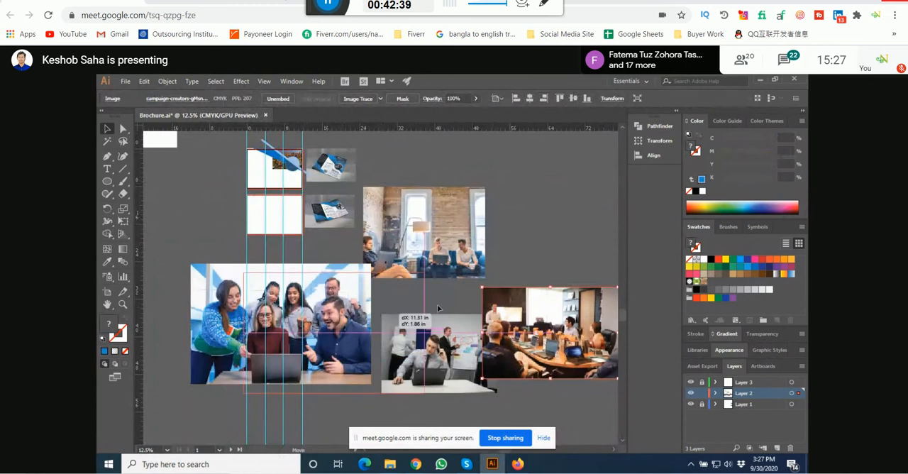
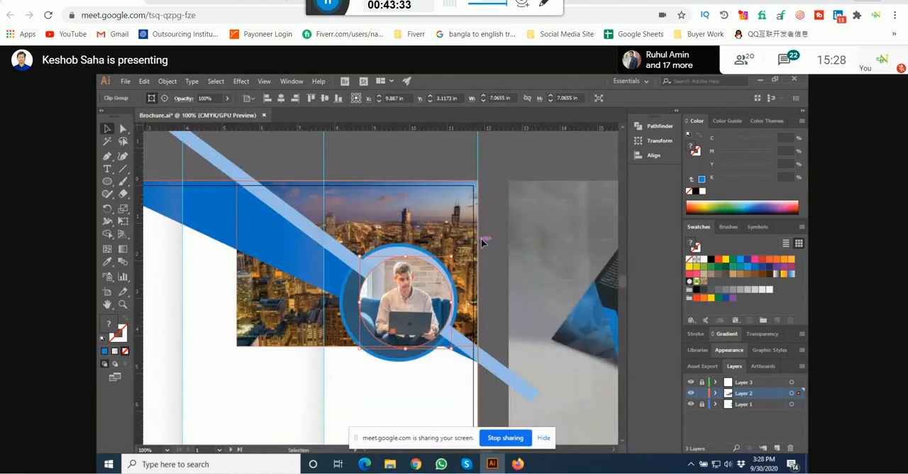
Step: Enlarge the circular photo of the man with the laptop to about 2.76 in, centre it vertically in the ringed circle, and deselect it
left_click_drag(398, 254, 398, 253)
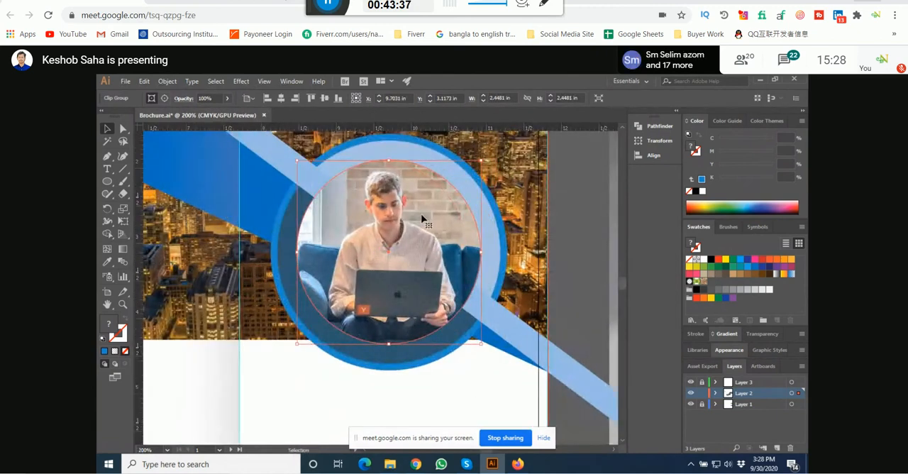
key("Down")
key("Down")
left_click_drag(482, 163, 499, 151)
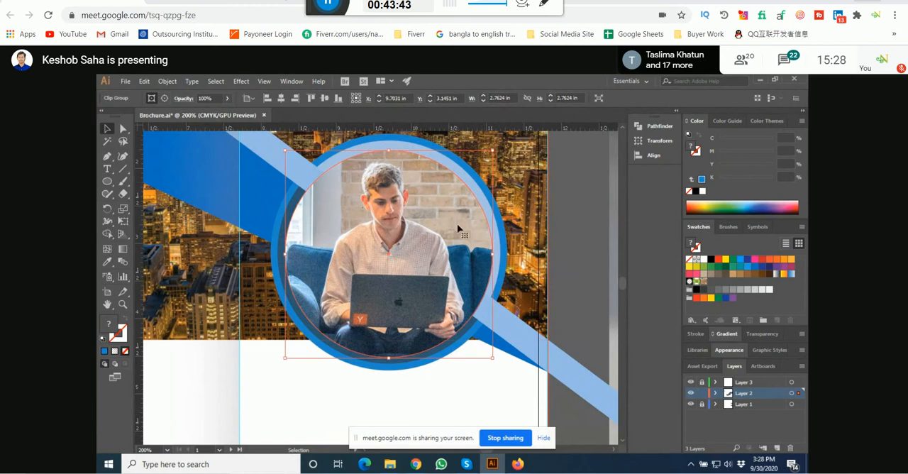
key("Up")
key("Up")
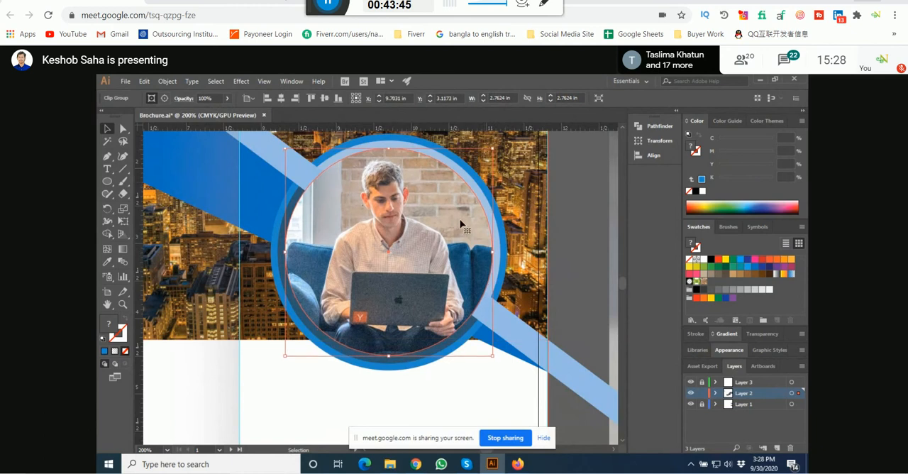
left_click(562, 208)
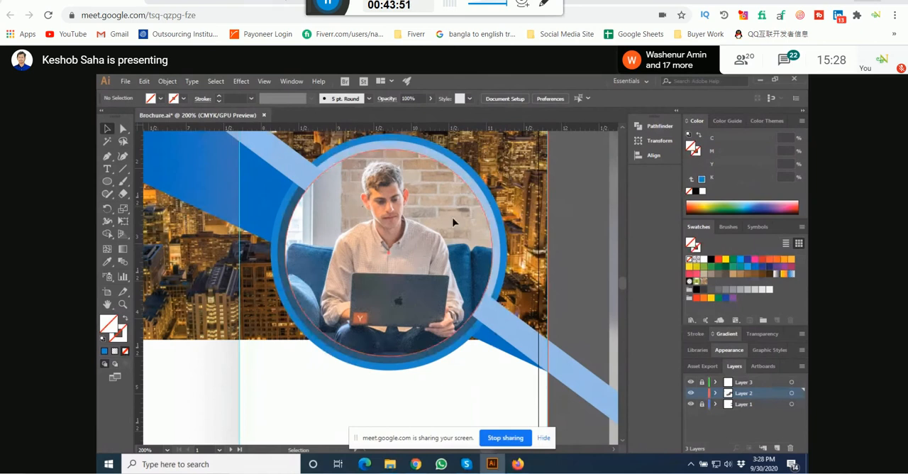
Step: Fill the light blue diagonal bar with the reference brochure's bright blue (C 78.04, M 33.33, Y 1.57, K 0) using the Eyedropper and deselect it
scroll(454, 223, "up", 1)
left_click(284, 190)
left_click(108, 262)
scroll(230, 289, "down", 3)
scroll(511, 248, "up", 4)
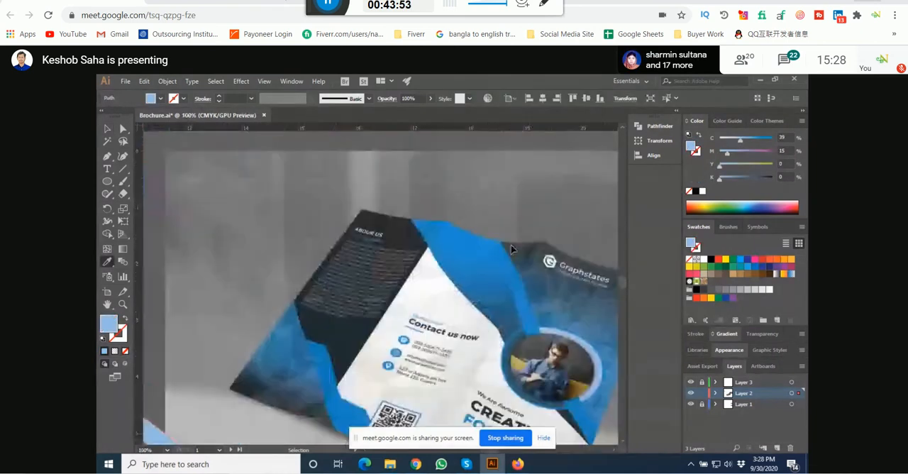
left_click(535, 345)
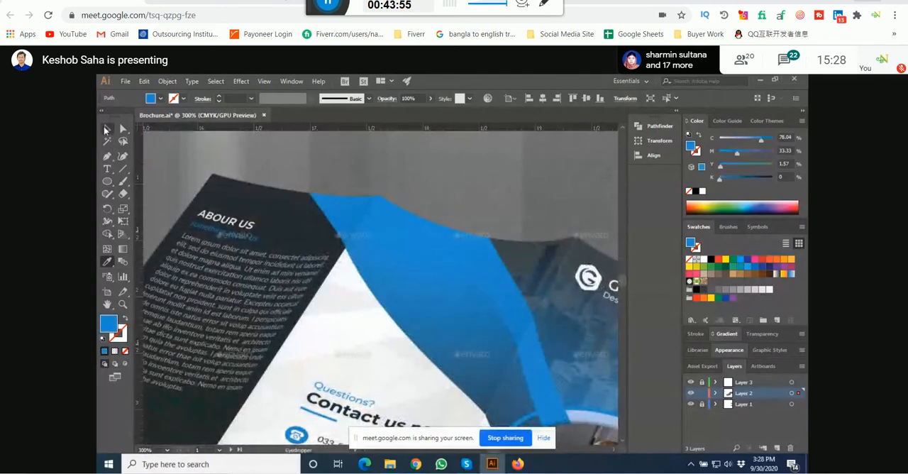
left_click(107, 129)
left_click(299, 141)
Step: Compare the diagonal bar and ringed circle photo with the same area of the reference brochure's cover
scroll(467, 187, "down", 6)
scroll(397, 205, "up", 4)
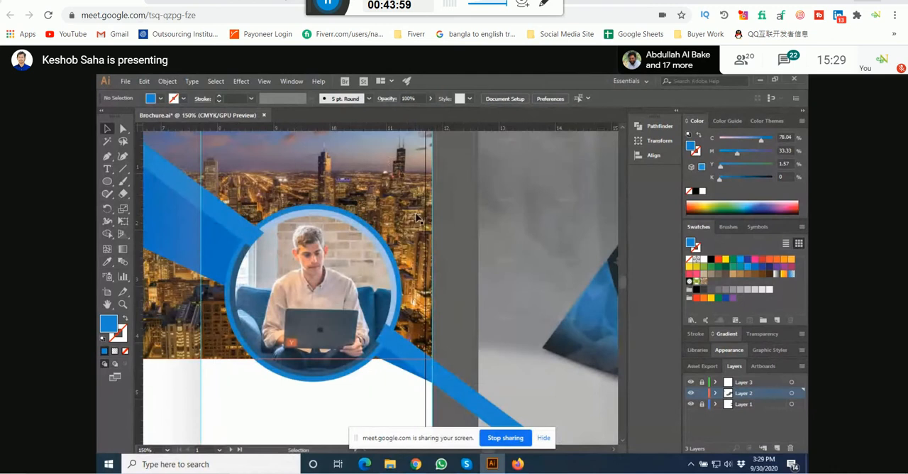
scroll(238, 225, "up", 1)
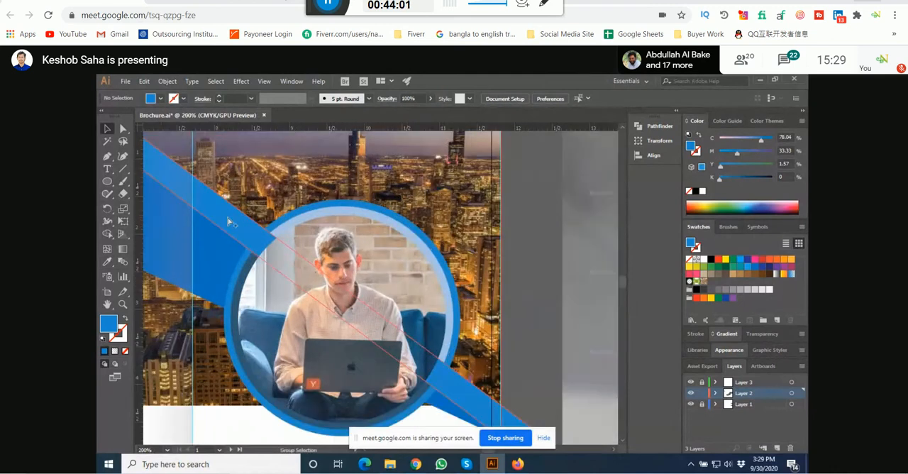
scroll(299, 212, "down", 4)
scroll(551, 208, "up", 4)
scroll(277, 315, "up", 2)
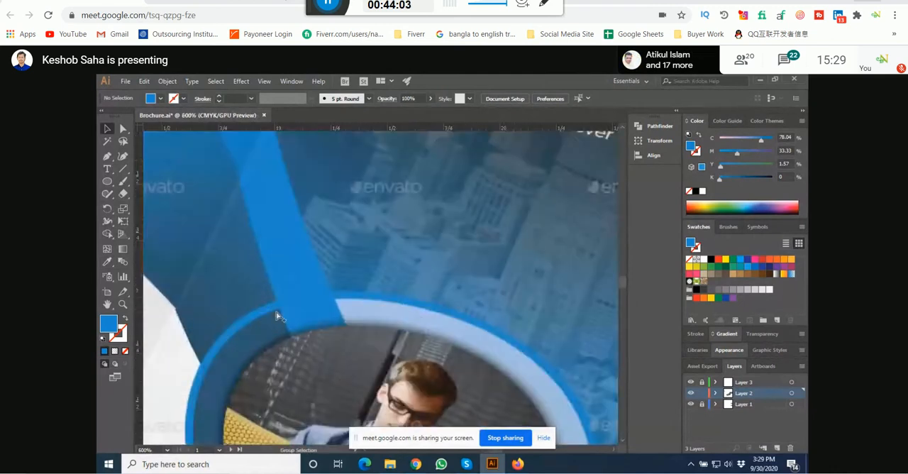
scroll(487, 237, "down", 7)
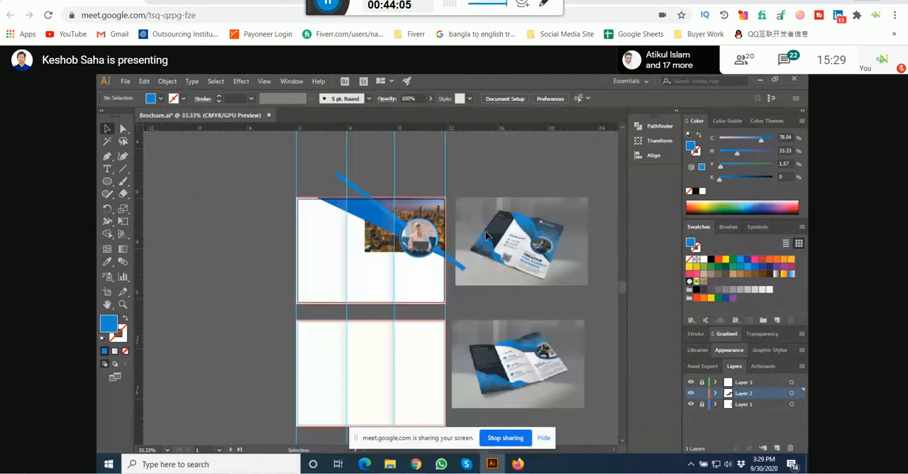
scroll(415, 229, "up", 4)
scroll(415, 229, "down", 4)
scroll(588, 267, "up", 2)
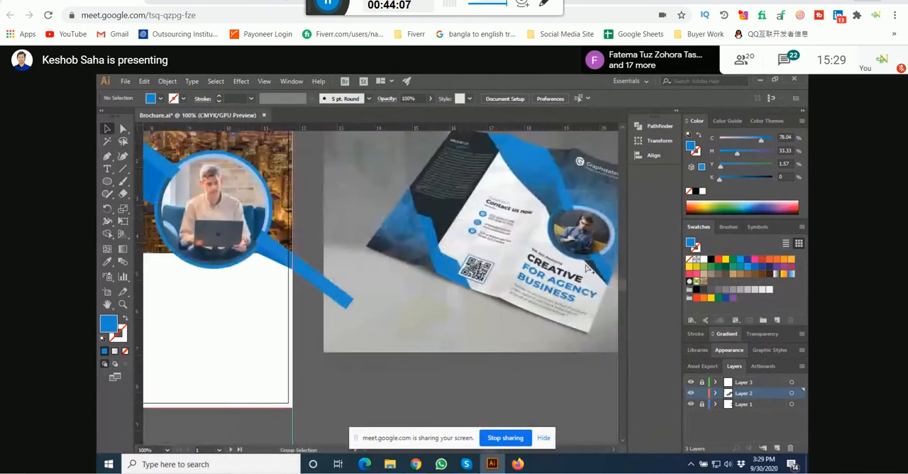
scroll(587, 268, "up", 1)
scroll(572, 190, "down", 3)
scroll(451, 142, "up", 3)
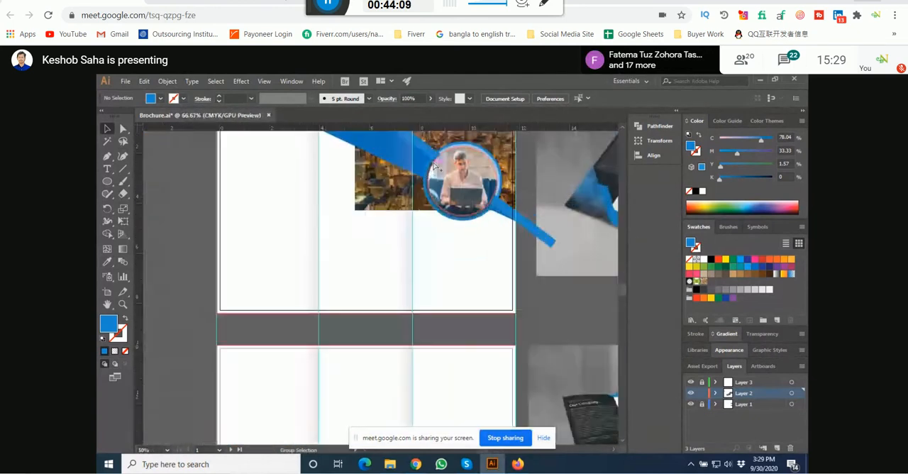
left_click_drag(495, 213, 381, 253)
left_click(370, 303)
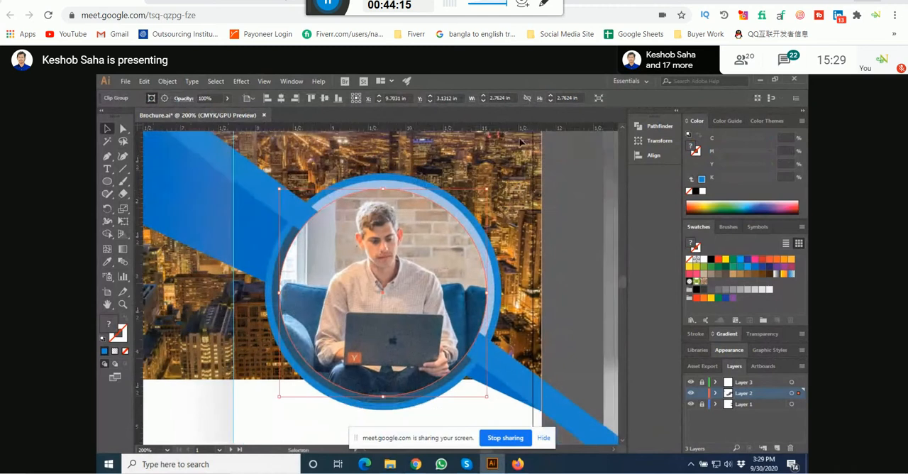
left_click(242, 82)
mouse_move(277, 203)
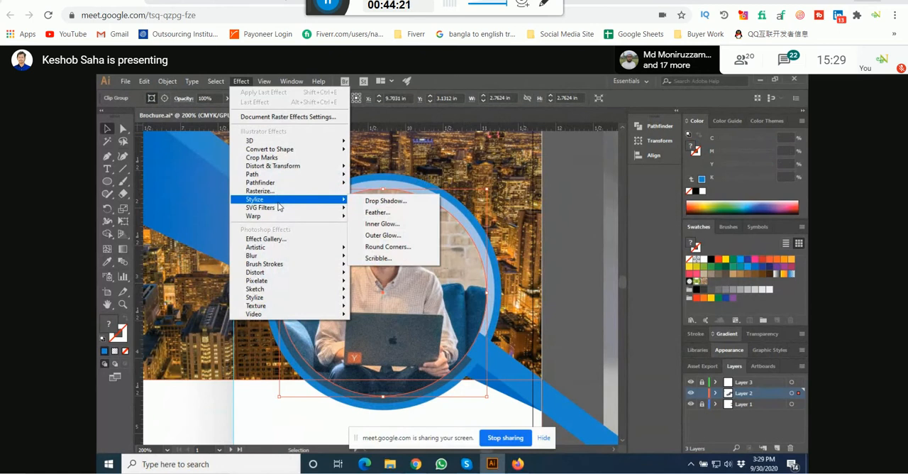
left_click(612, 189)
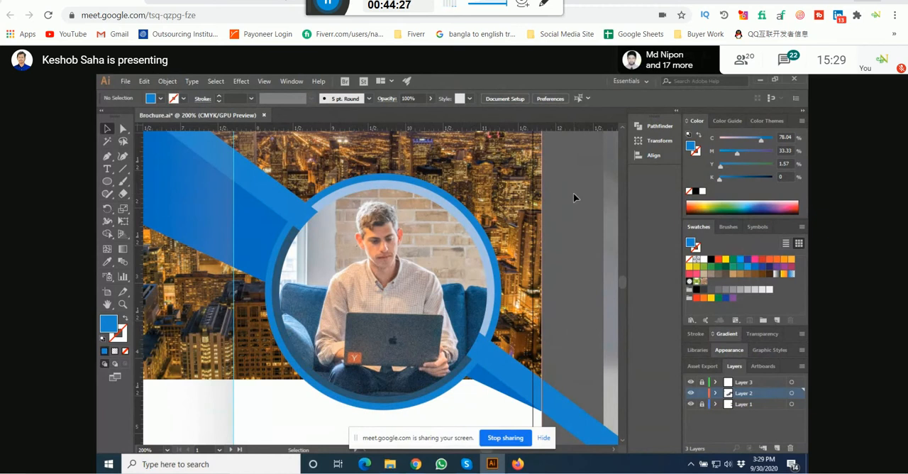
Step: Examine the cover artwork's bar, circle and city photo against the reference brochure mockups beside the artboards
scroll(504, 200, "down", 2)
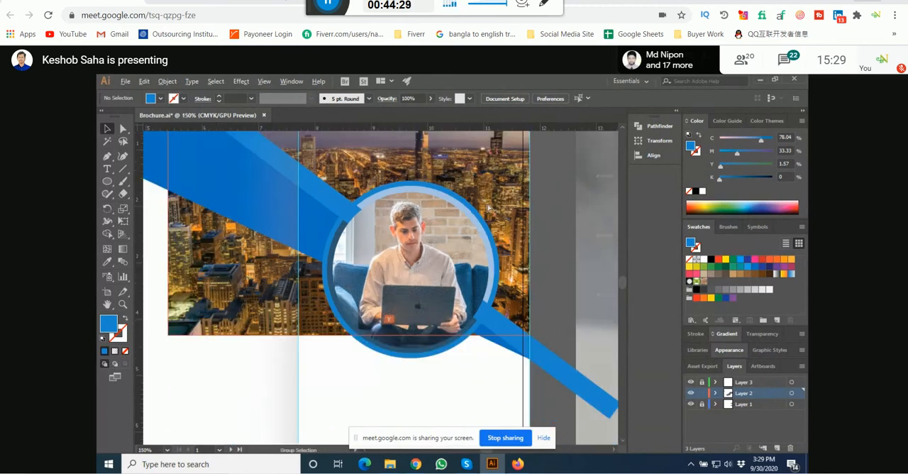
left_click_drag(610, 205, 421, 212)
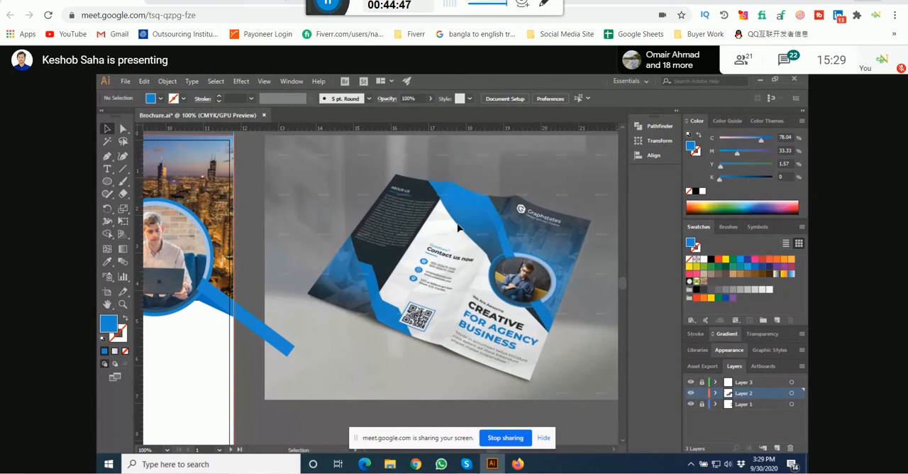
key("space")
left_click_drag(280, 296, 412, 292)
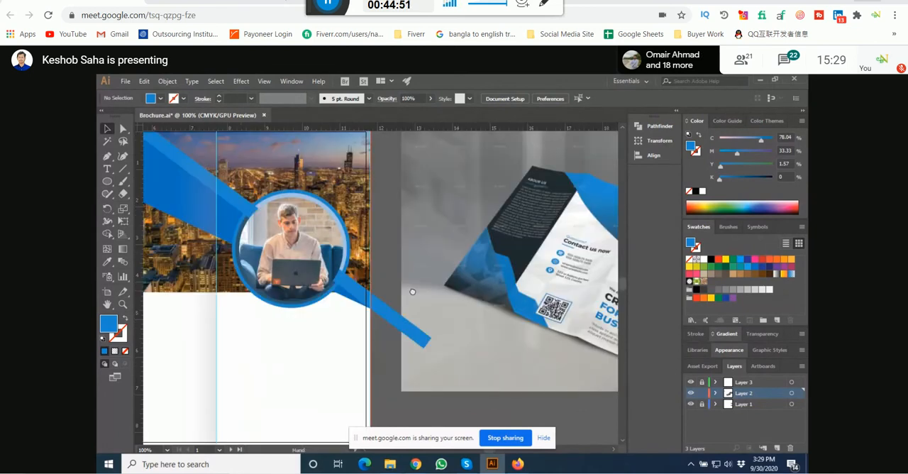
key("ctrl+plus")
left_click_drag(478, 260, 481, 285)
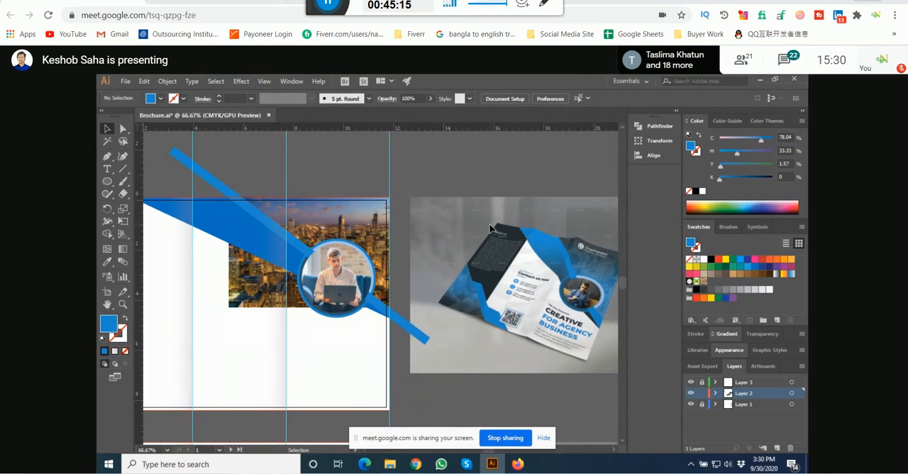
key("space")
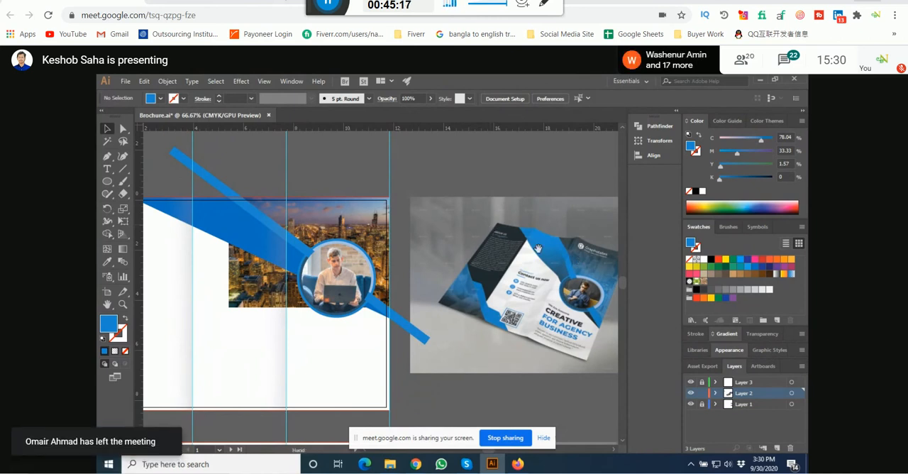
left_click_drag(539, 248, 455, 283)
scroll(365, 336, "down", 2)
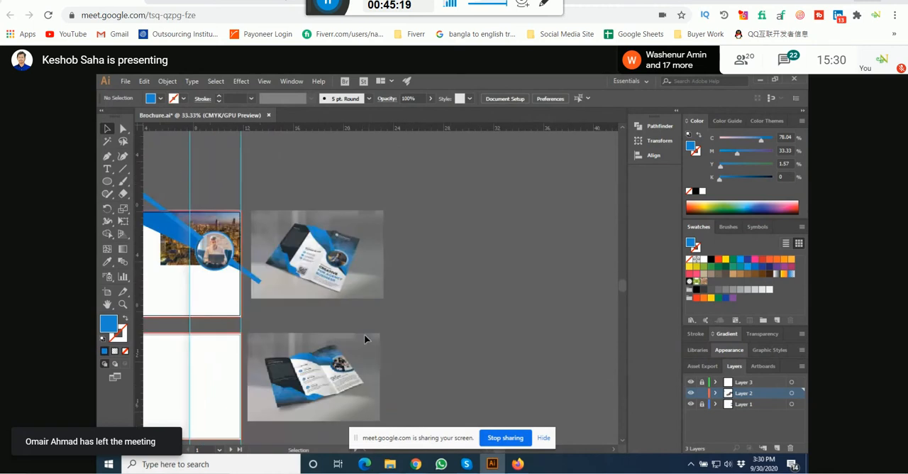
key("space")
left_click_drag(441, 167, 492, 190)
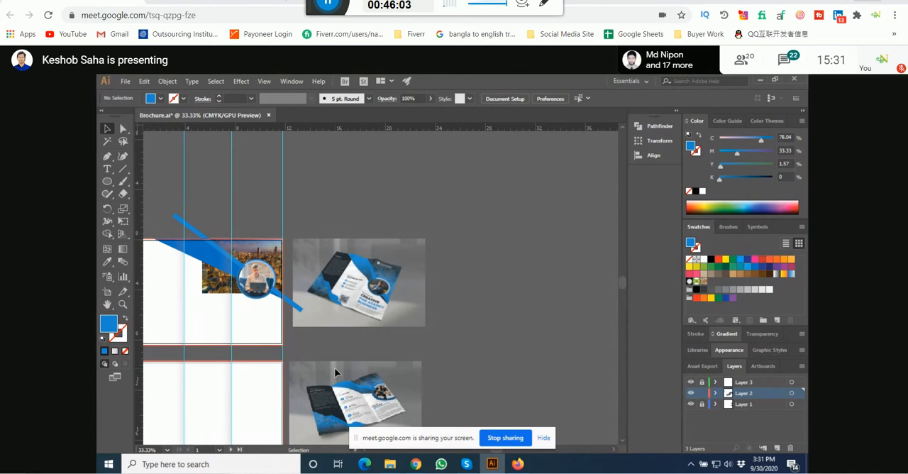
left_click_drag(283, 197, 337, 179)
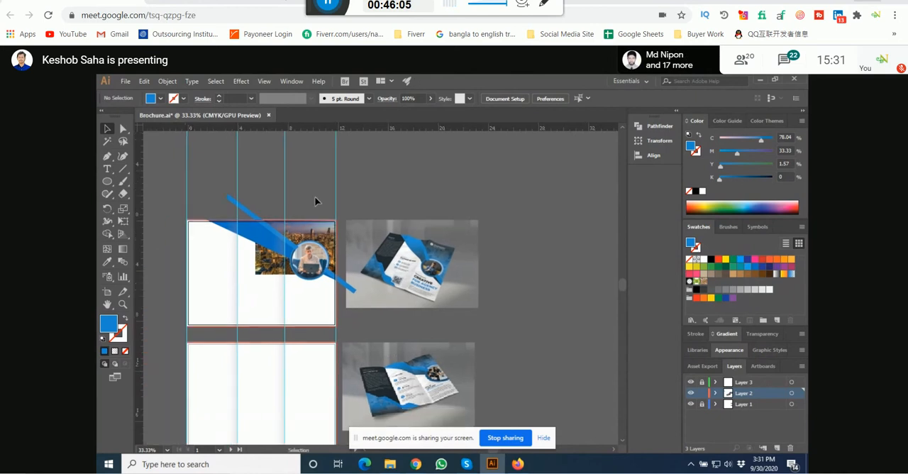
scroll(293, 213, "up", 2)
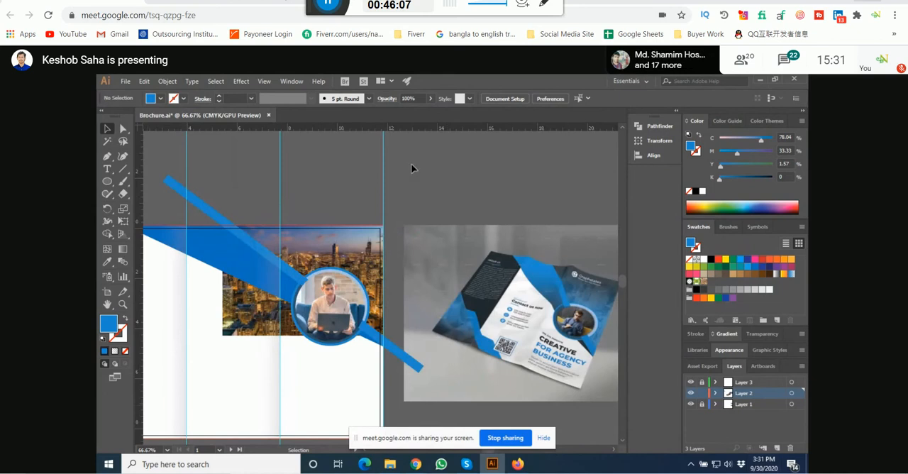
left_click_drag(320, 195, 334, 204)
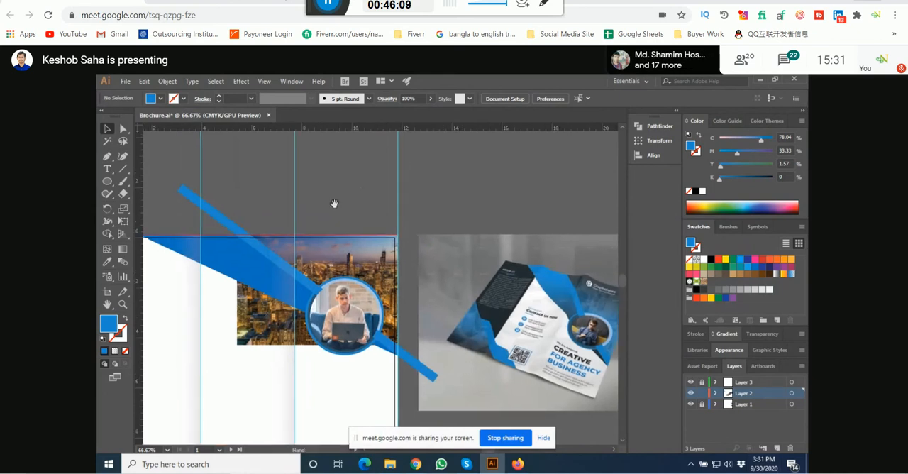
scroll(323, 207, "down", 1)
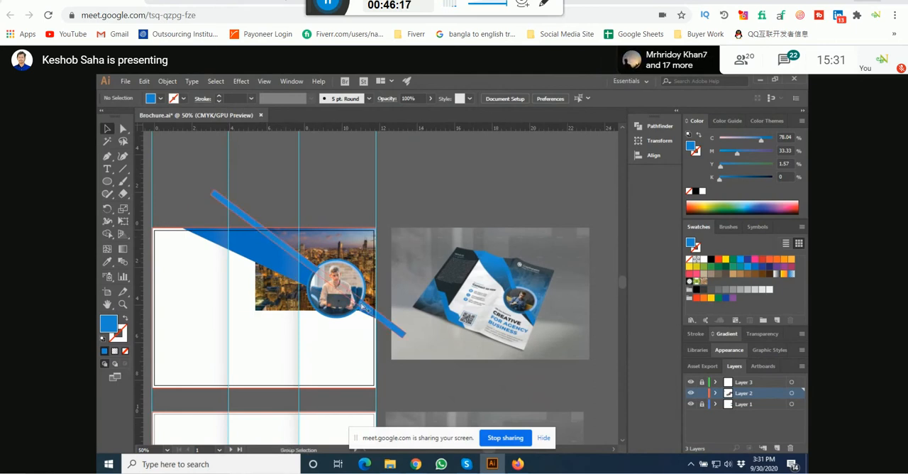
Step: Start a Drop Shadow effect on the circular photo of the man with the laptop and turn on its preview
scroll(335, 289, "up", 1)
scroll(335, 289, "up", 1)
left_click(335, 289)
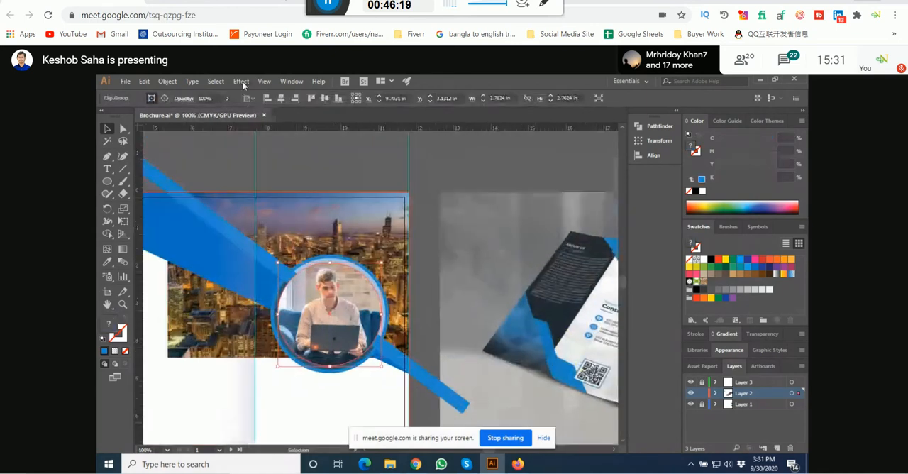
left_click(241, 81)
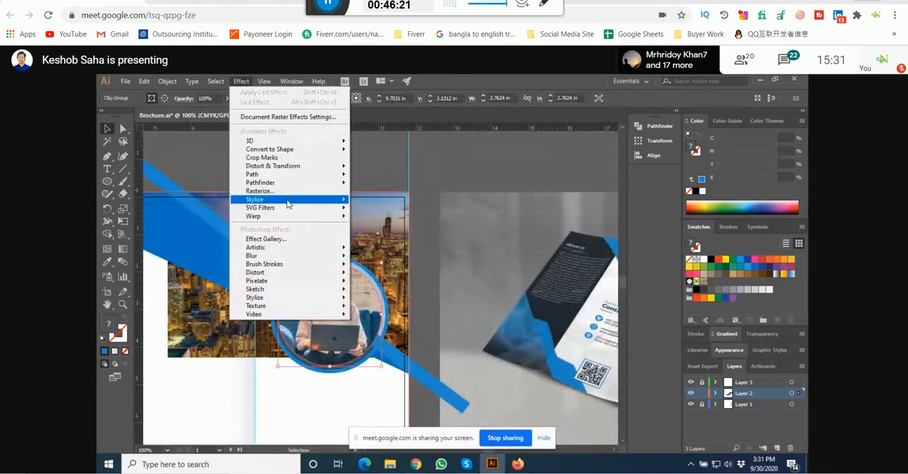
mouse_move(287, 205)
left_click(387, 201)
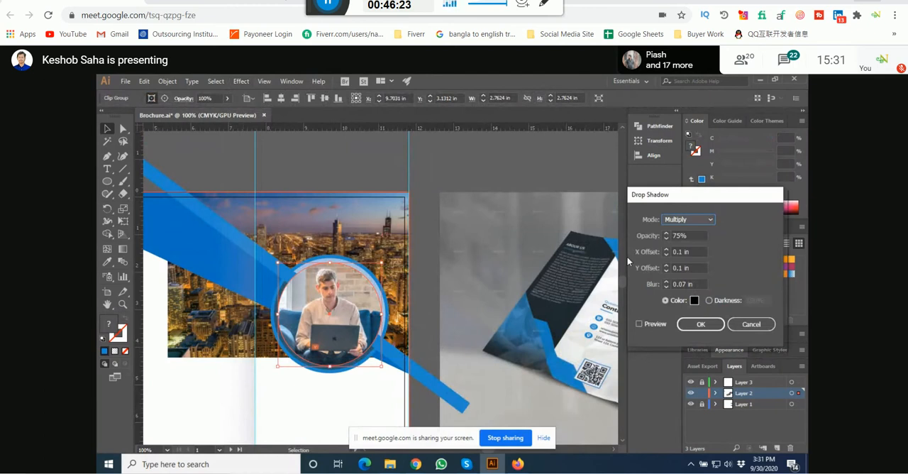
left_click(639, 325)
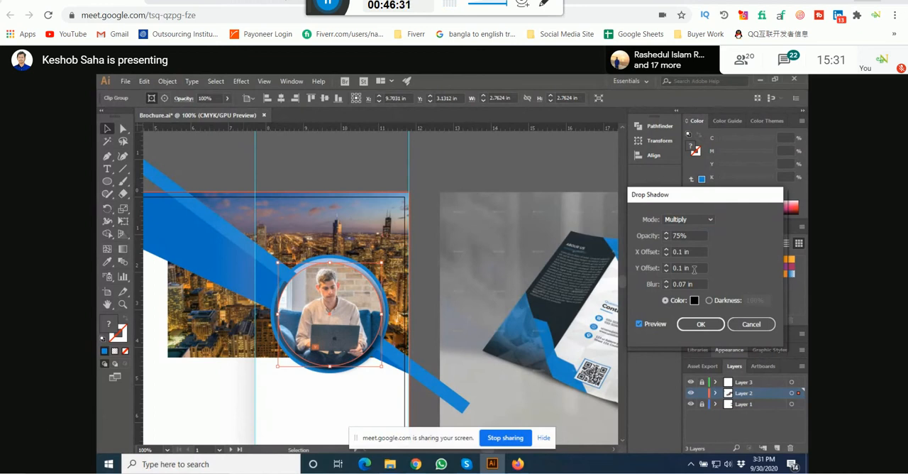
Step: Set the shadow's X and Y offsets to 0 in and its blur to 0.05 in, and apply the effect
left_click_drag(694, 270, 663, 269)
type("0")
left_click_drag(673, 253, 777, 257)
type("0")
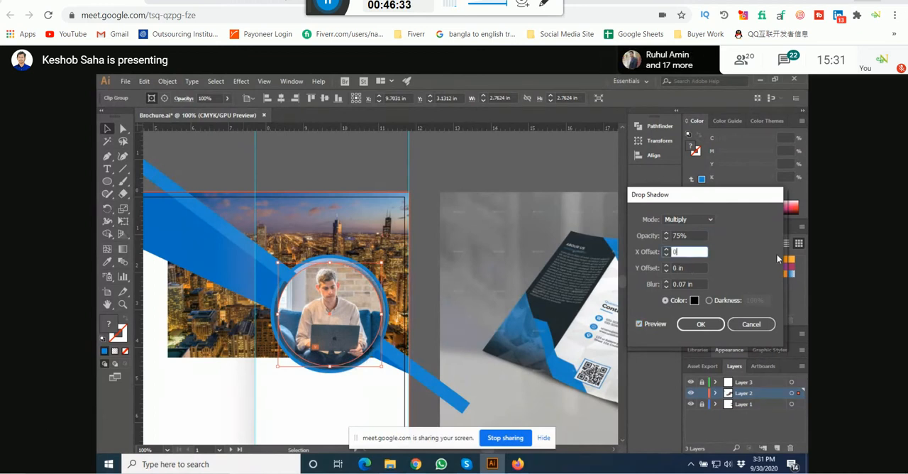
left_click(703, 284)
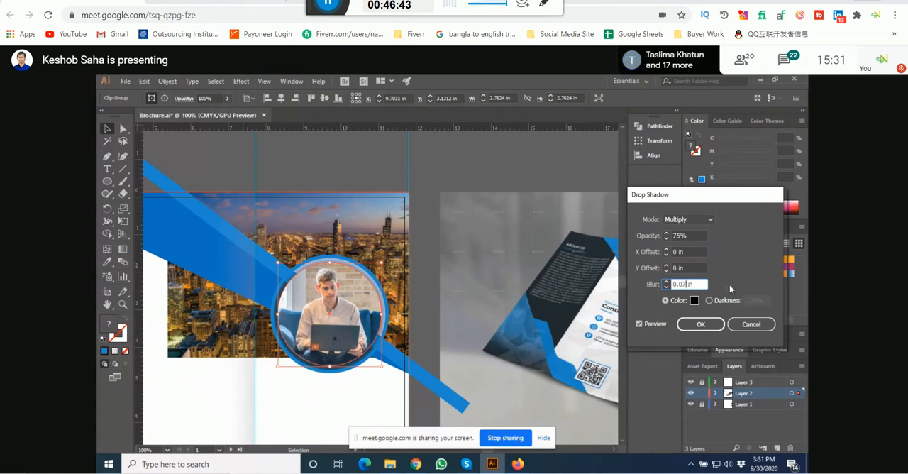
key("BackSpace")
type("6")
key("shift+Tab")
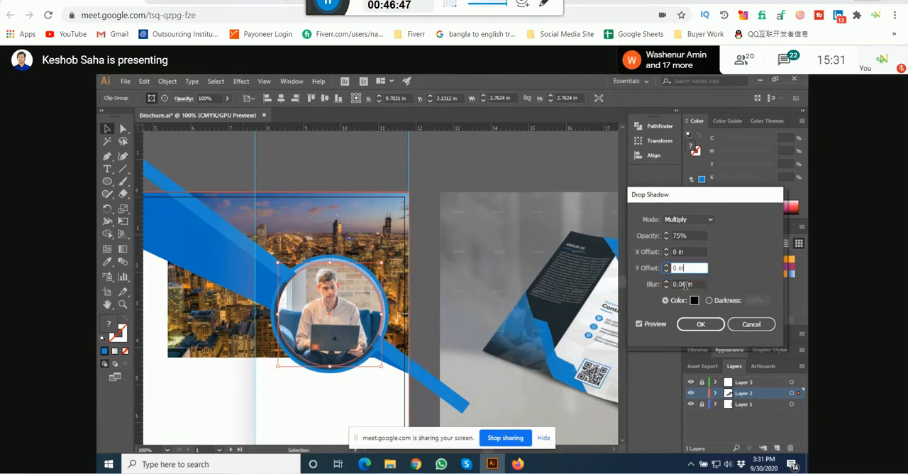
key("Tab")
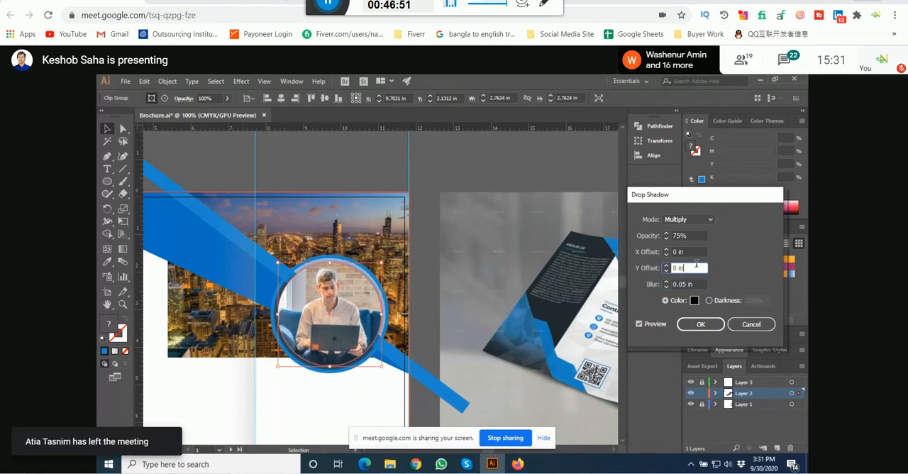
left_click(698, 325)
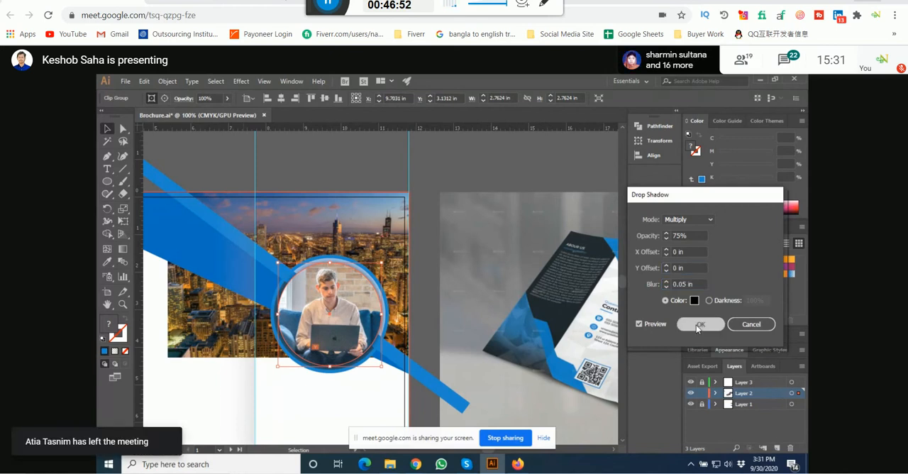
Step: Examine the circular photo, its blue ring and drop shadow up close and against the whole cover artwork
left_click(351, 133)
scroll(317, 276, "up", 5)
scroll(305, 191, "down", 1)
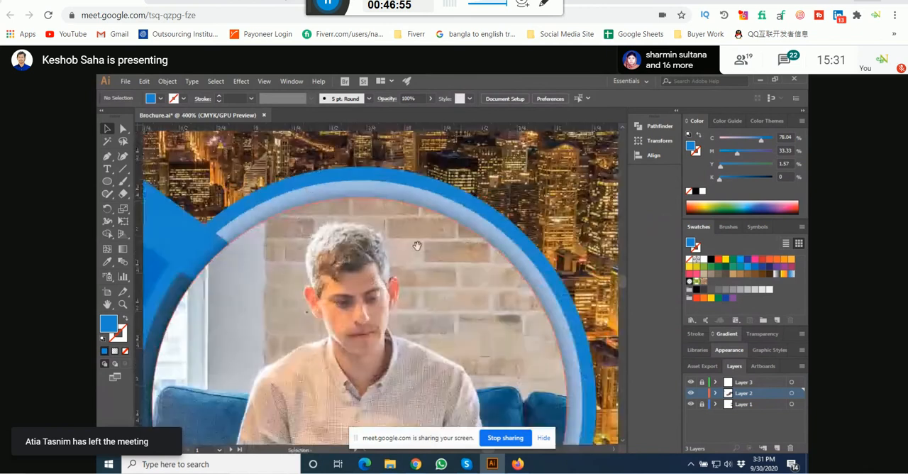
left_click_drag(417, 246, 312, 217)
scroll(340, 217, "down", 4)
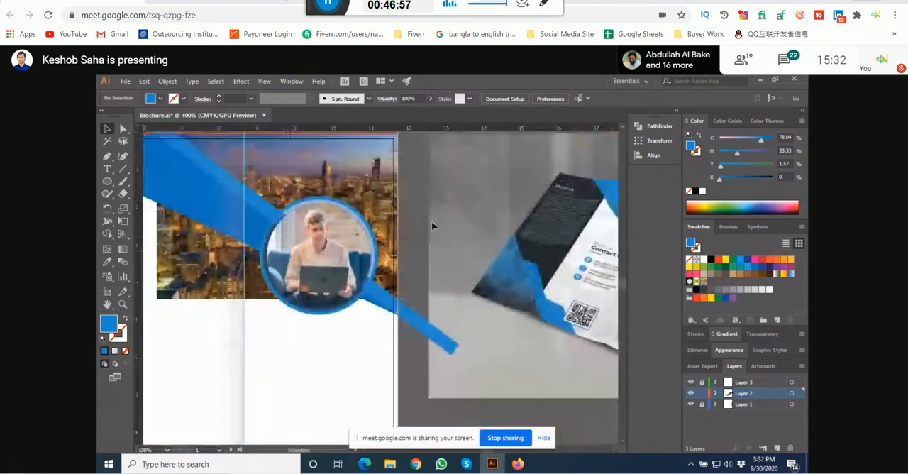
left_click_drag(399, 259, 403, 233)
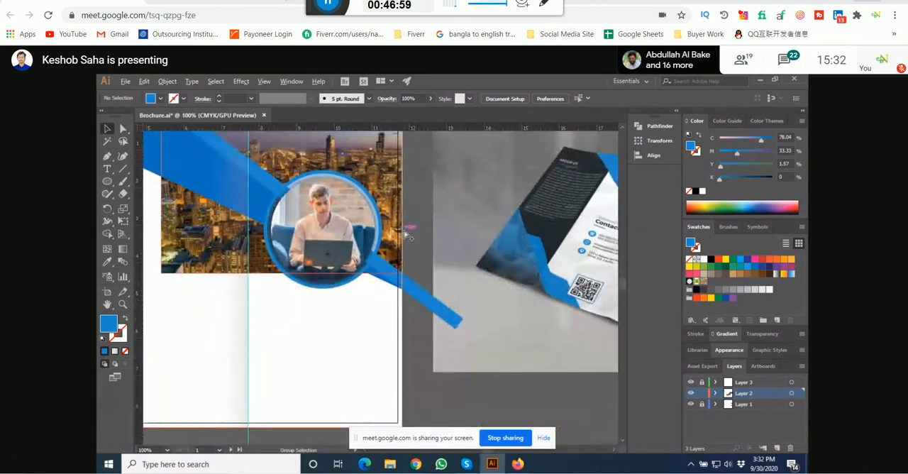
scroll(407, 236, "down", 1)
left_click_drag(325, 140, 367, 218)
left_click(361, 229)
left_click(368, 199)
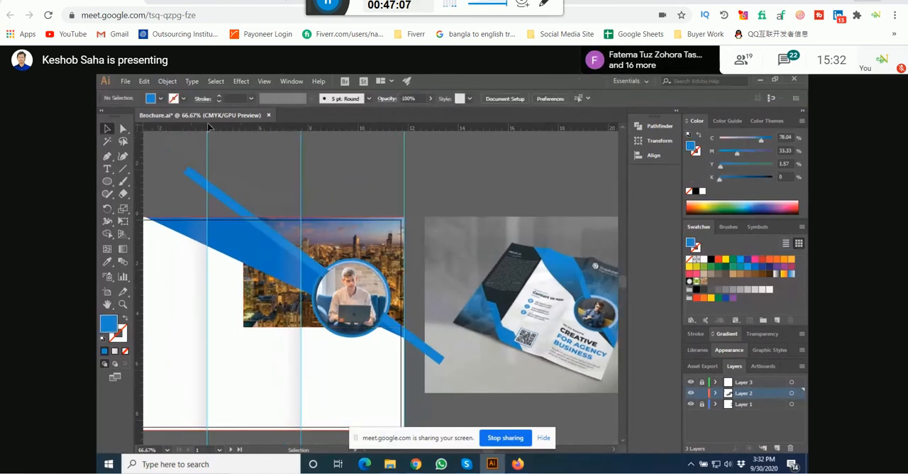
Step: Draw a closed triangle about 6.43 in wide and 4.64 in high with the Pen tool, covering the city photo above the diagonal bar
left_click(107, 156)
left_click(243, 217)
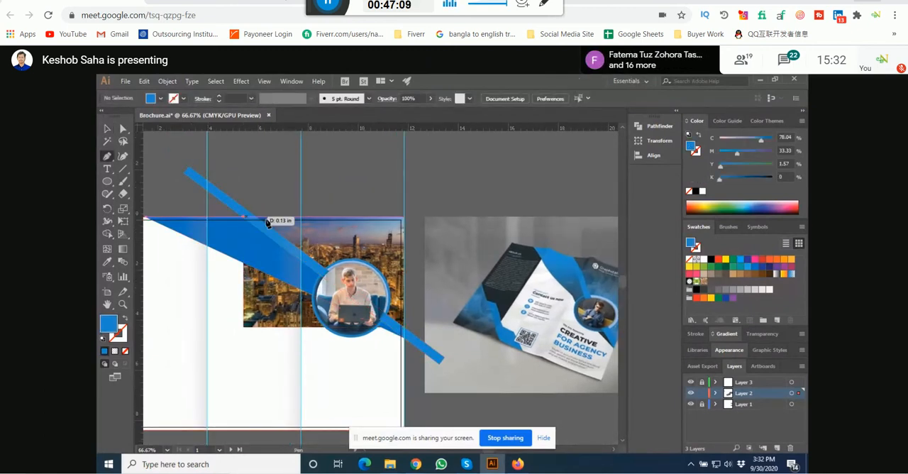
left_click(404, 218)
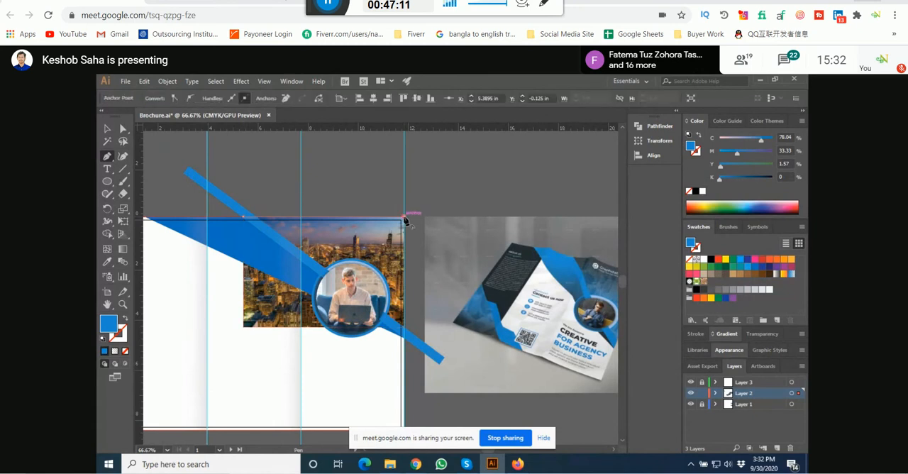
left_click(405, 334)
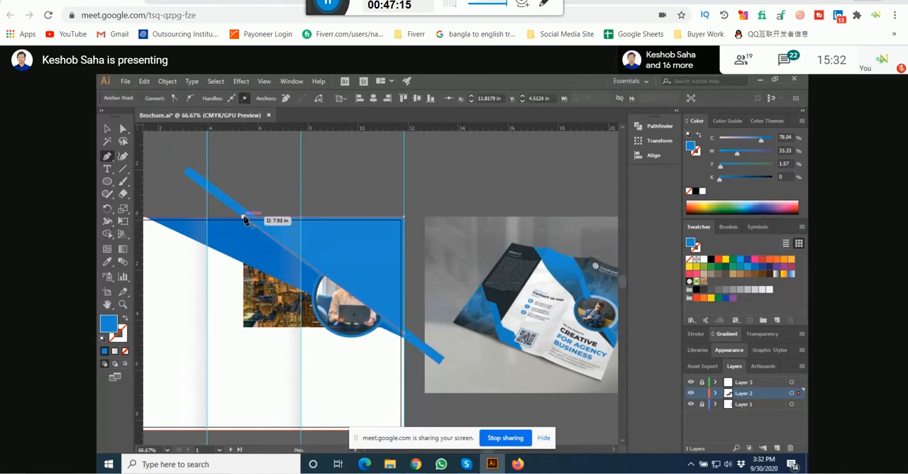
left_click(244, 218)
key("v")
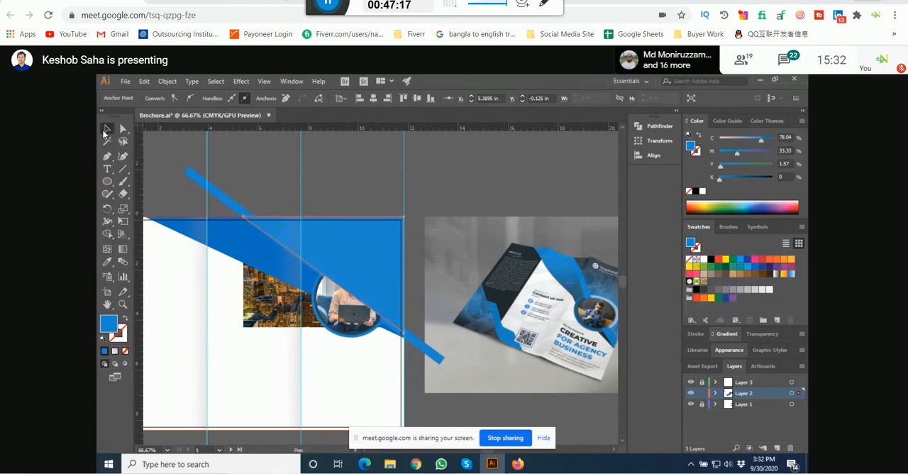
Step: Clip the city photo to the blue triangle with a clipping mask and deselect it
left_click(348, 247)
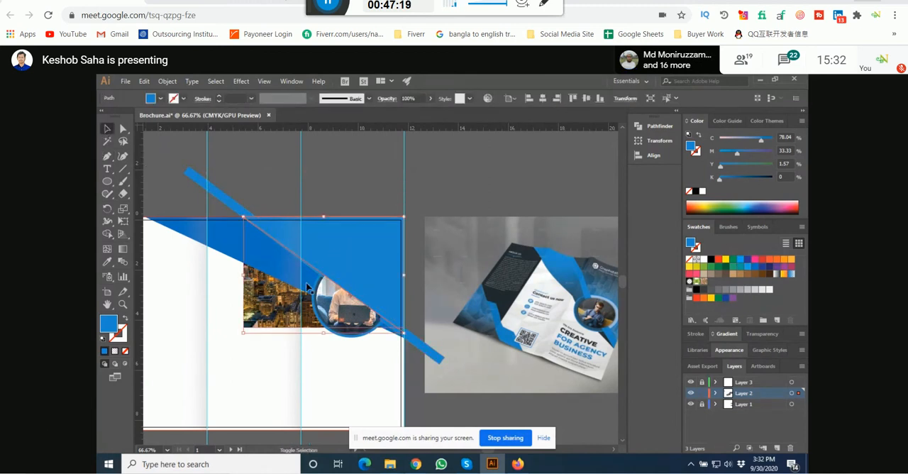
left_click(331, 185)
left_click(347, 254)
left_click(271, 308, "shift")
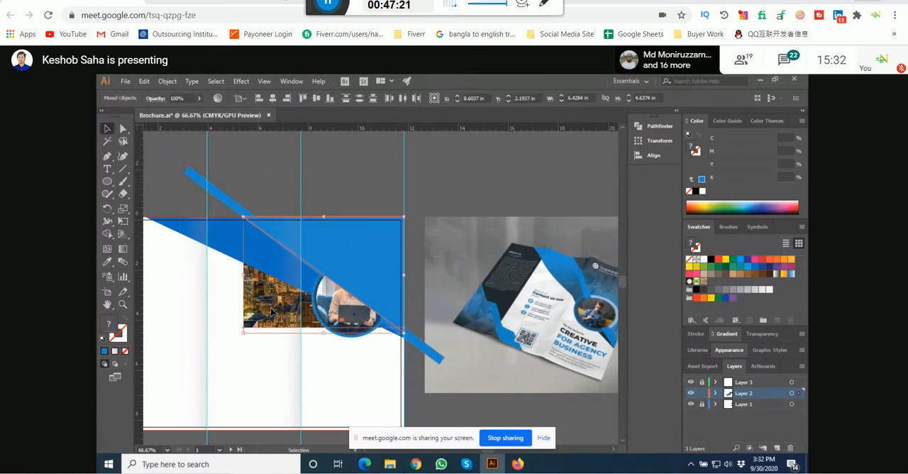
key("ctrl+7")
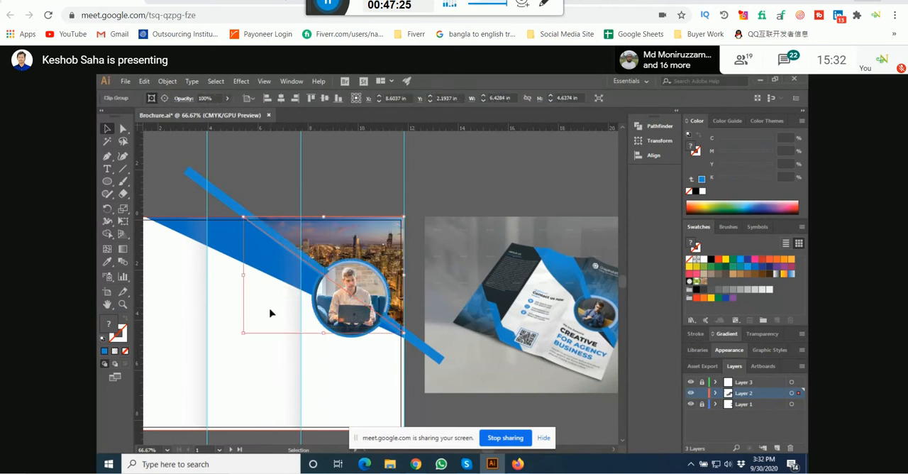
left_click(346, 183)
Step: Compare the clipped cover artwork with the reference mockup and examine the headline, tagline and quote text on its cover
scroll(348, 183, "down", 1)
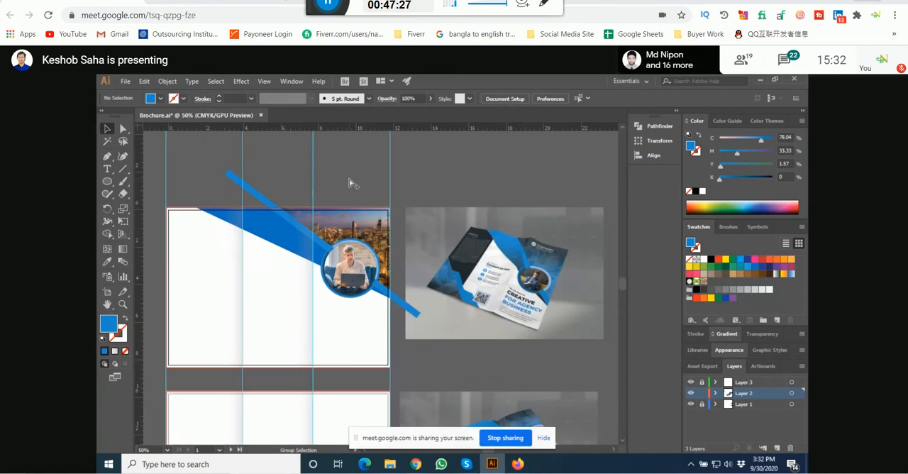
scroll(347, 185, "up", 1)
scroll(339, 196, "up", 1)
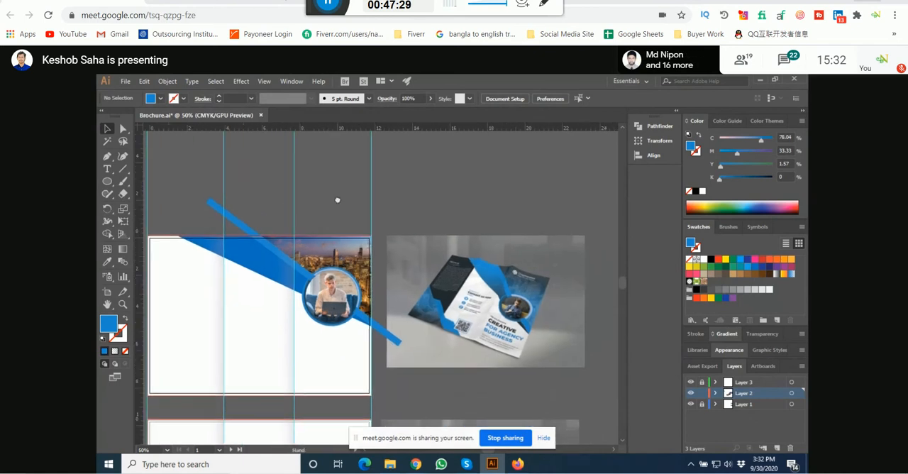
scroll(338, 198, "down", 1)
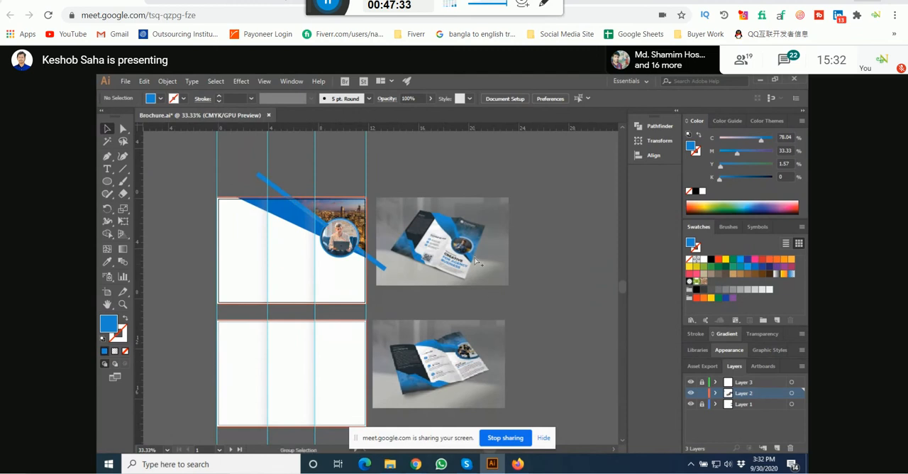
scroll(477, 261, "up", 2)
scroll(468, 257, "up", 3)
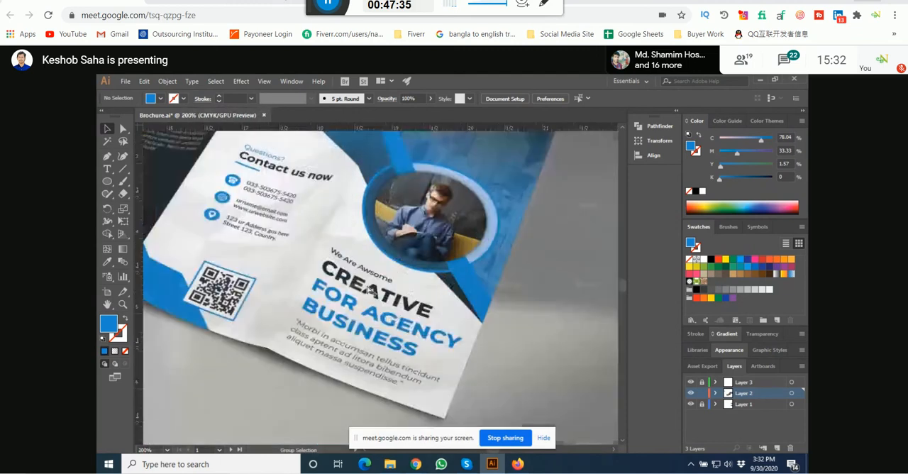
scroll(369, 291, "up", 2)
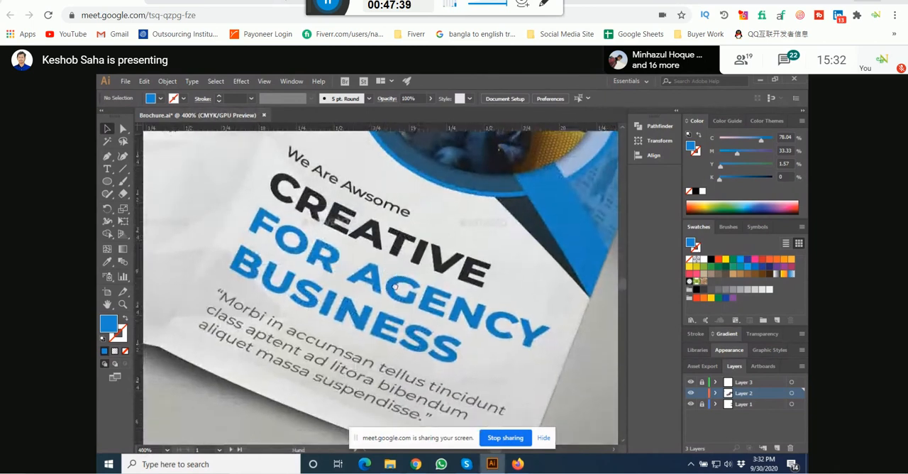
scroll(390, 285, "down", 1)
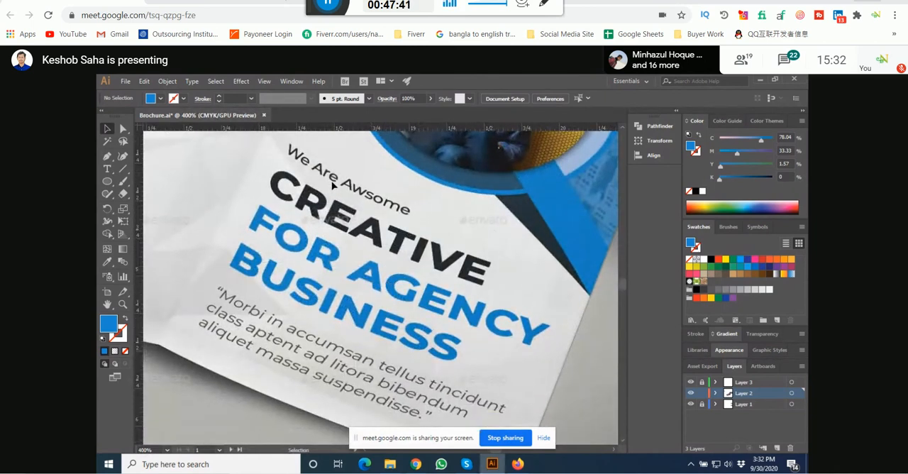
left_click_drag(332, 186, 376, 240)
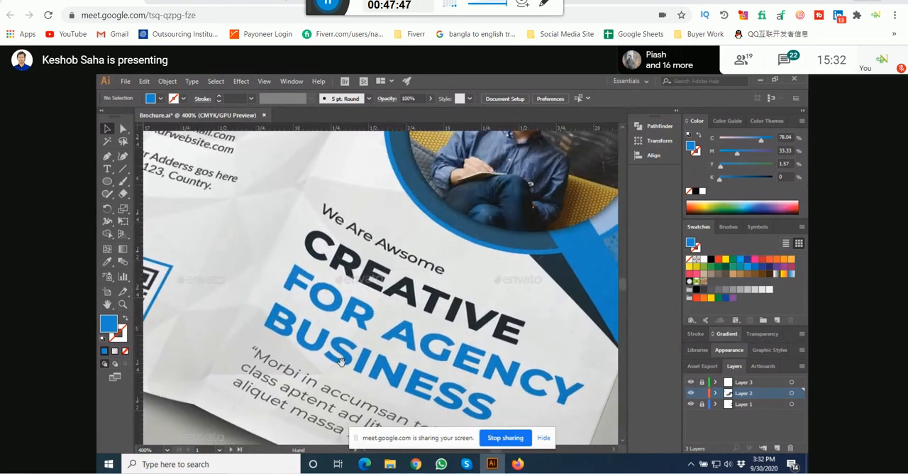
scroll(341, 362, "down", 3)
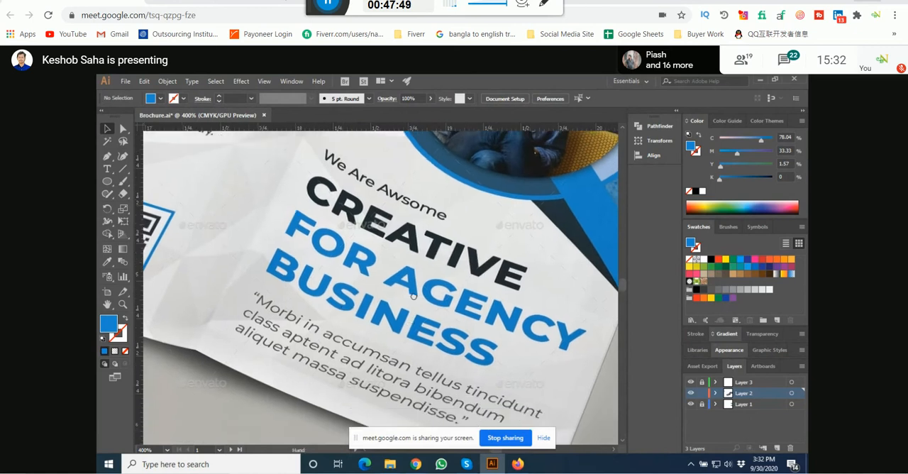
scroll(407, 274, "down", 5)
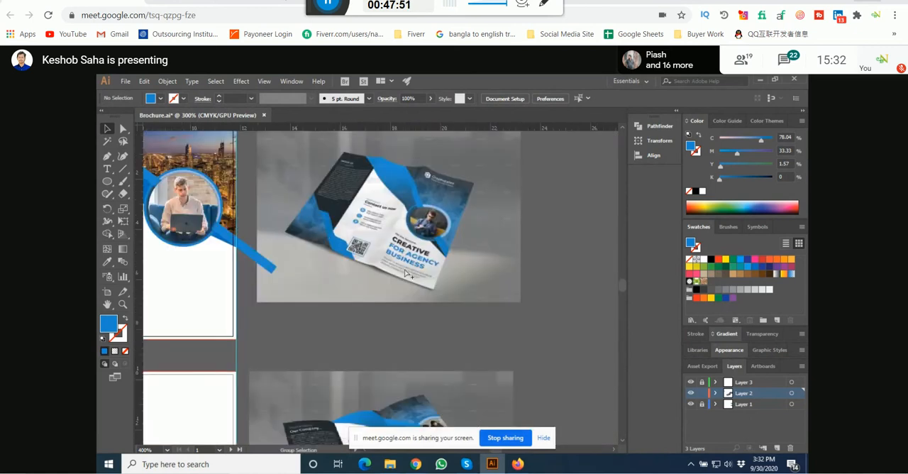
Step: Add the point text "We Are Awesome" on the grey area beside the reference brochure's cover headline
scroll(408, 274, "up", 4)
scroll(439, 226, "up", 4)
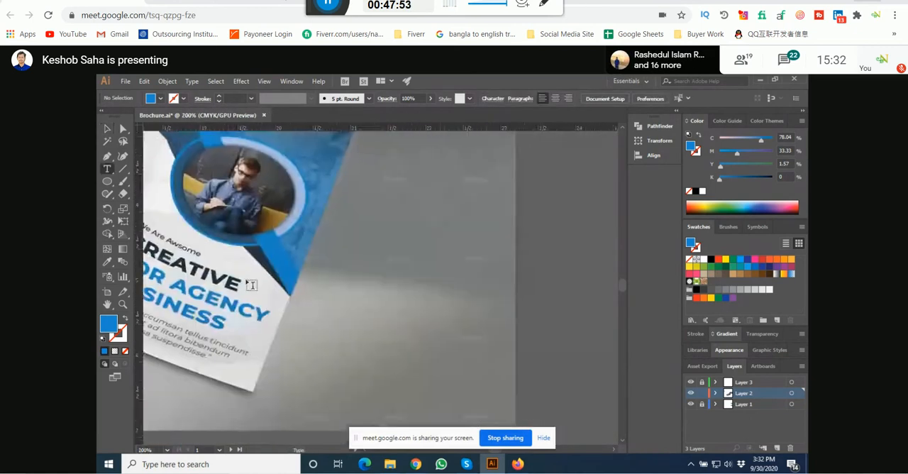
scroll(320, 280, "down", 1)
left_click(396, 301)
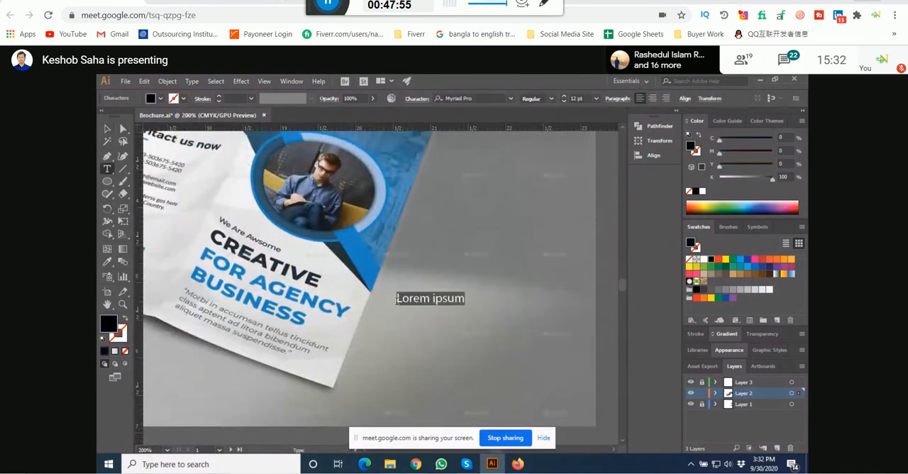
type("WE are")
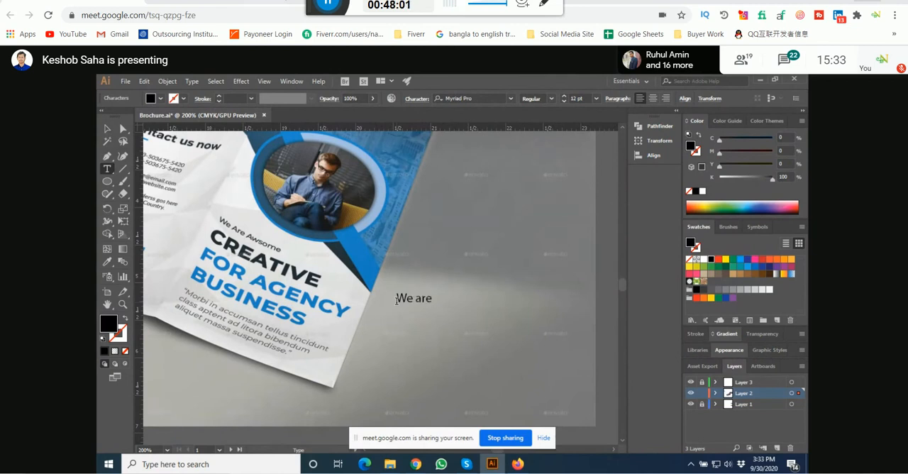
key("BackSpace")
key("BackSpace")
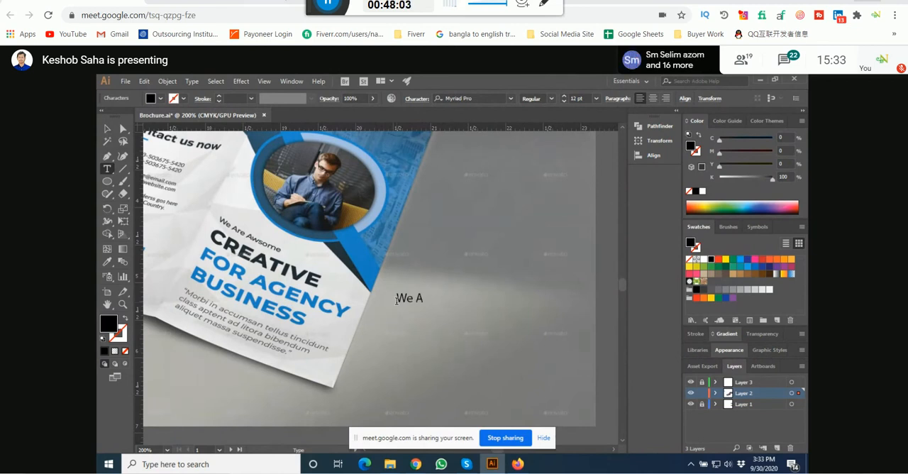
type("re Awesome")
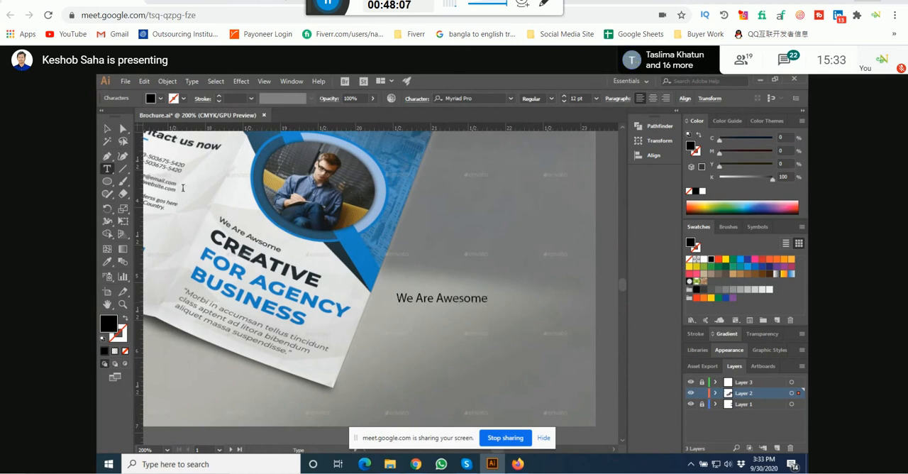
left_click(106, 128)
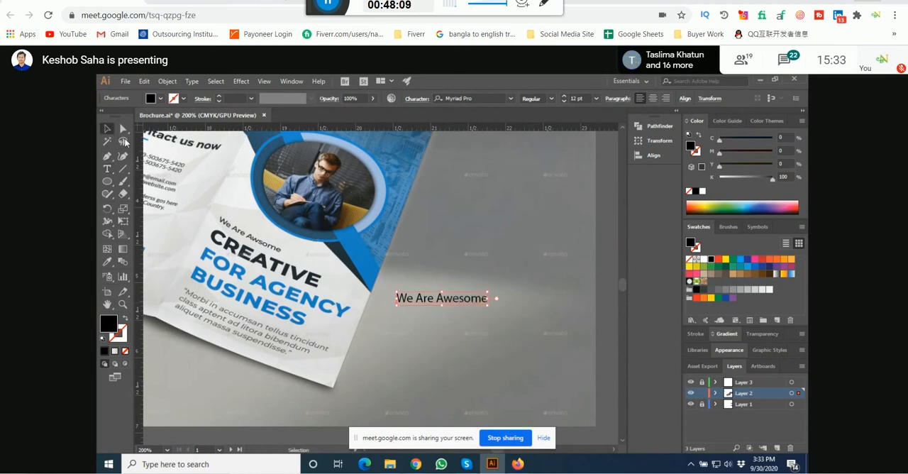
Step: Duplicate the tagline just below itself and replace the copy's text with "Creative", "For Agency" and "Business" on three lines
left_click_drag(450, 302, 455, 325)
double_click(455, 325)
key("ctrl+a")
key("BackSpace")
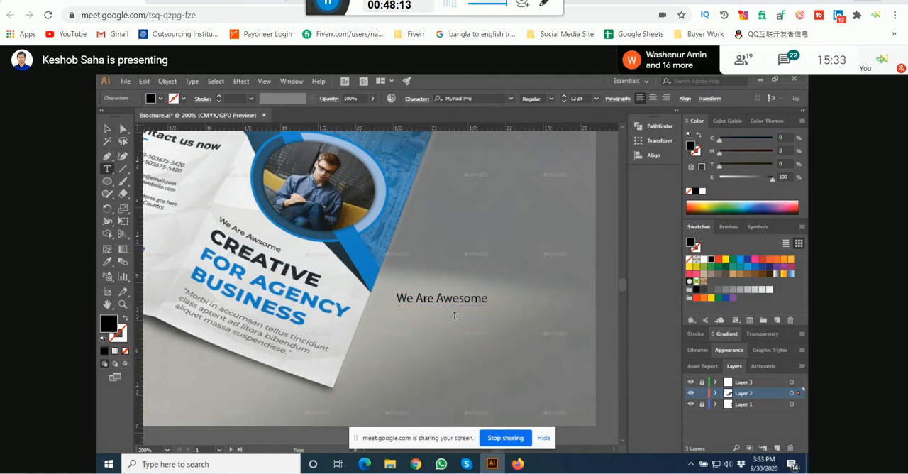
type("Creative ")
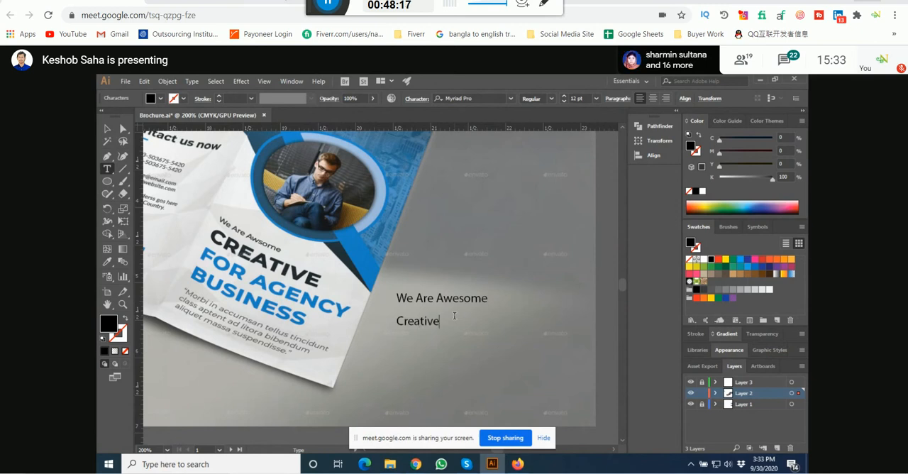
type("For Agency B")
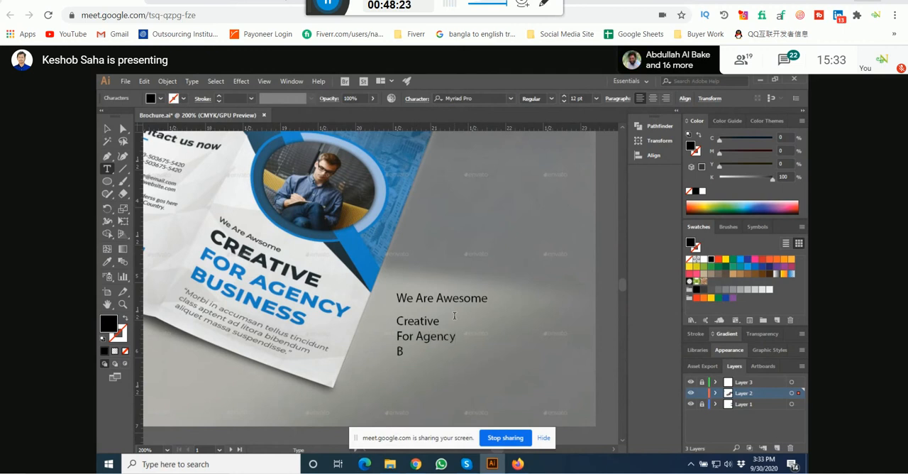
type("usiness")
left_click(107, 128)
Step: Set the three-line headline's font to Montserrat ExtraBold
left_click(487, 96)
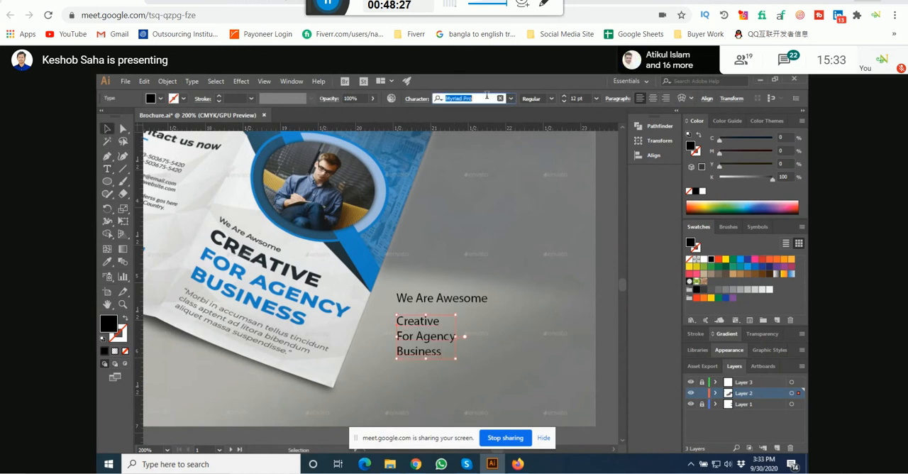
type("mont")
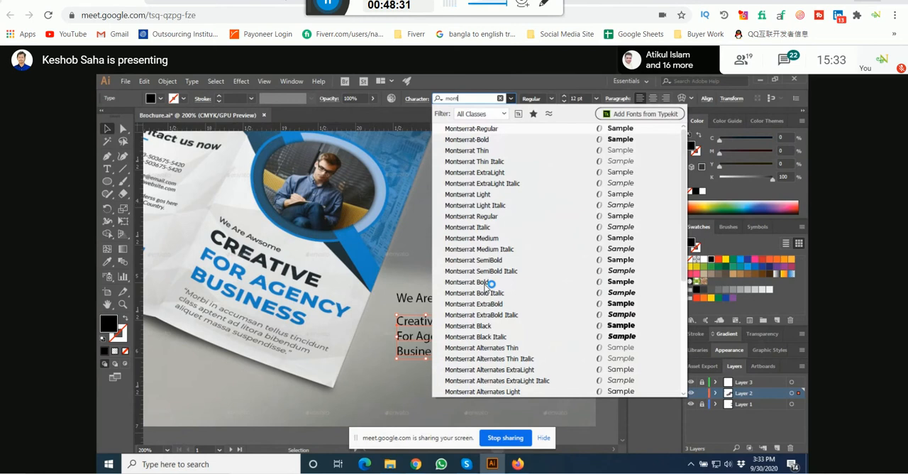
left_click(468, 282)
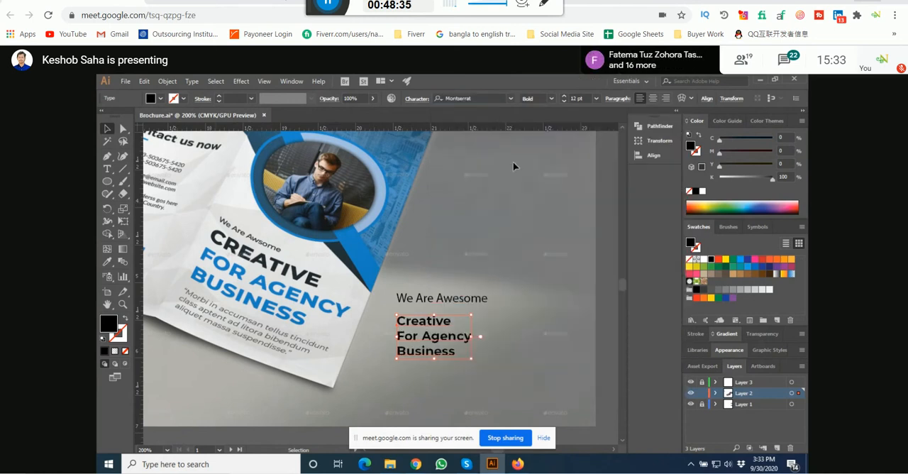
left_click(540, 97)
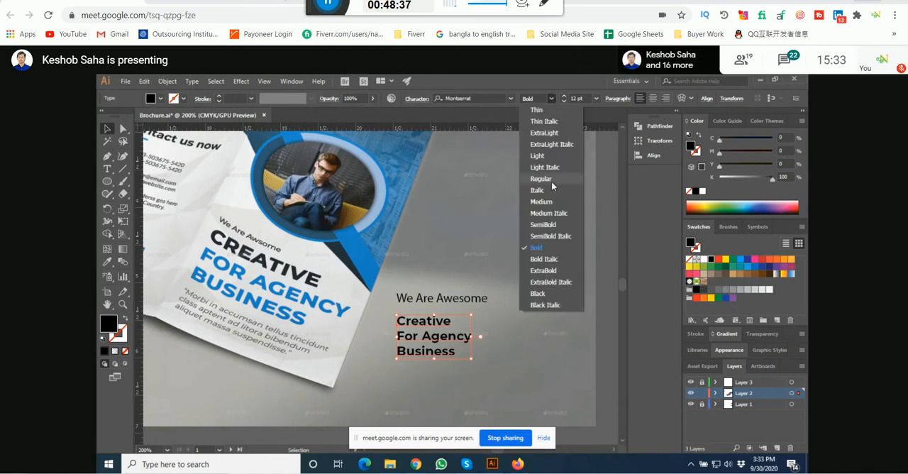
left_click(546, 267)
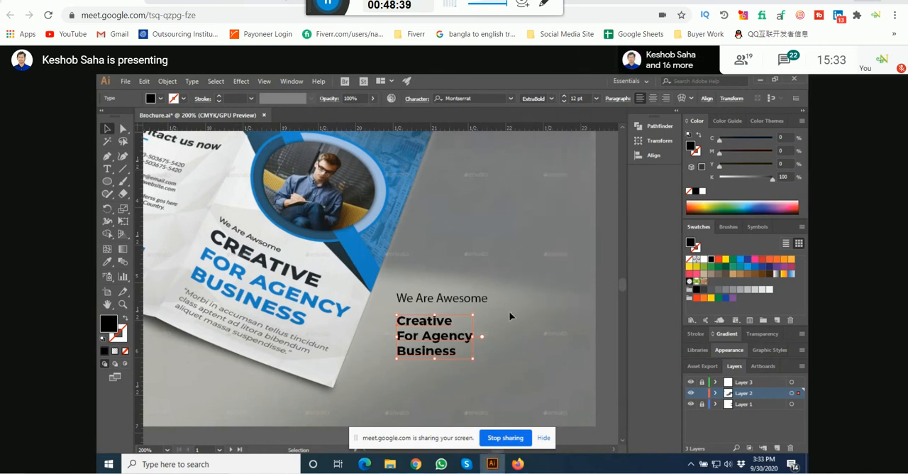
Step: Set the font of the "We Are Awesome" tagline to Montserrat SemiBold
left_click(476, 302)
left_click(484, 100)
type("m")
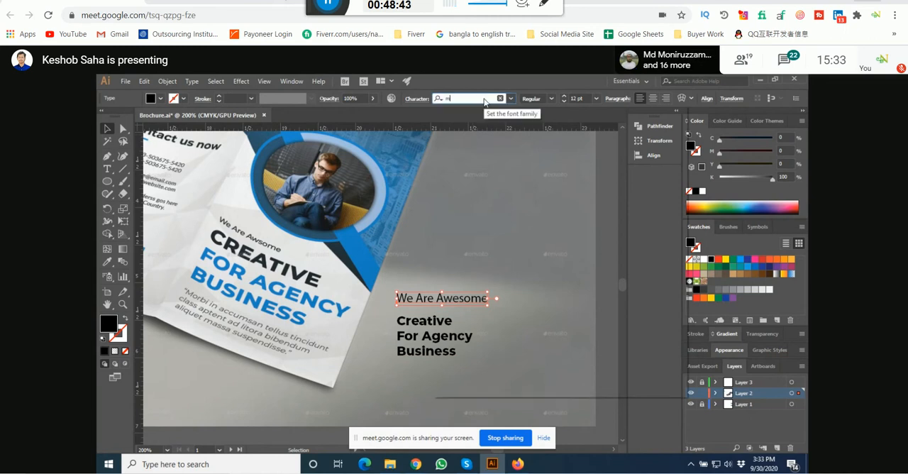
type("ont")
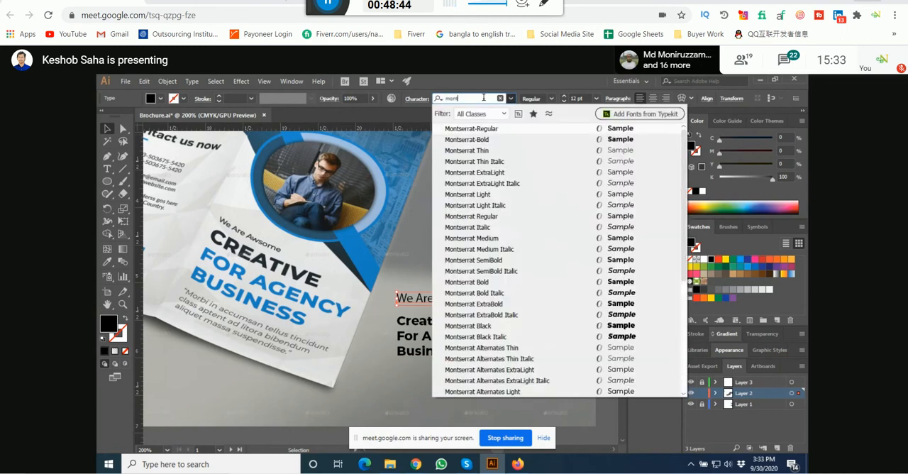
left_click(490, 261)
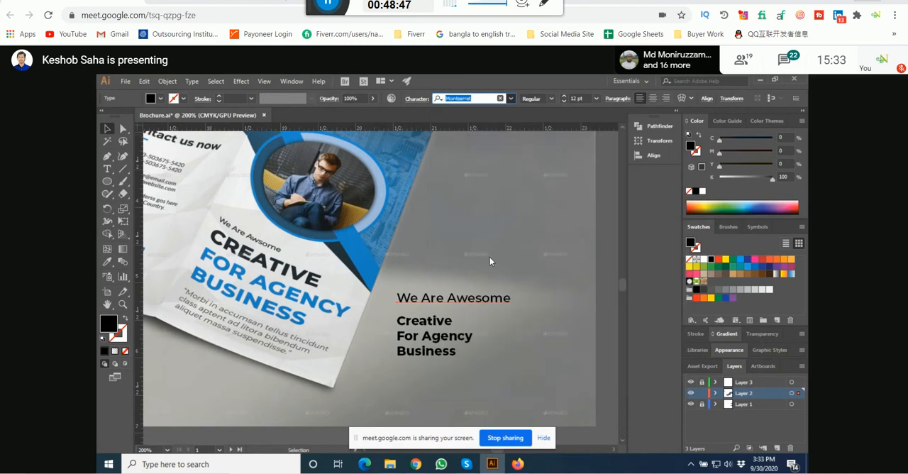
Step: Move the tagline and the three-line headline together onto the brochure's front cover, below the round portrait photo
left_click(448, 329, "shift")
scroll(462, 327, "down", 4)
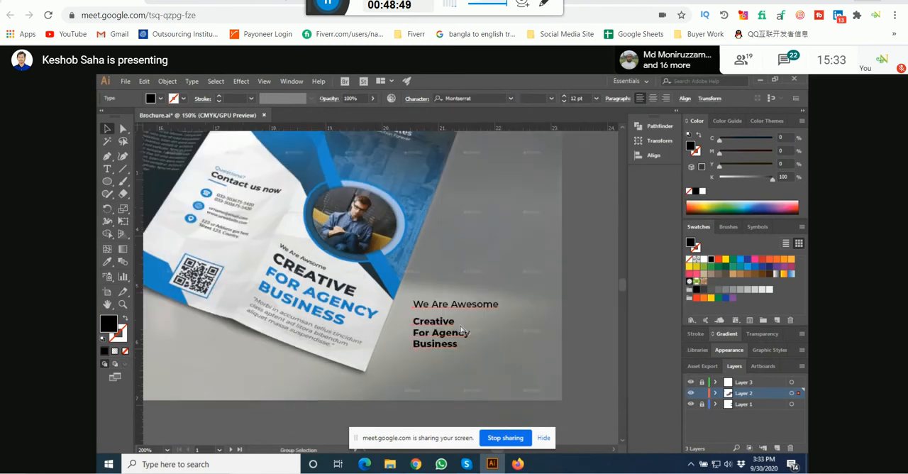
left_click_drag(454, 329, 222, 340)
scroll(376, 259, "up", 6)
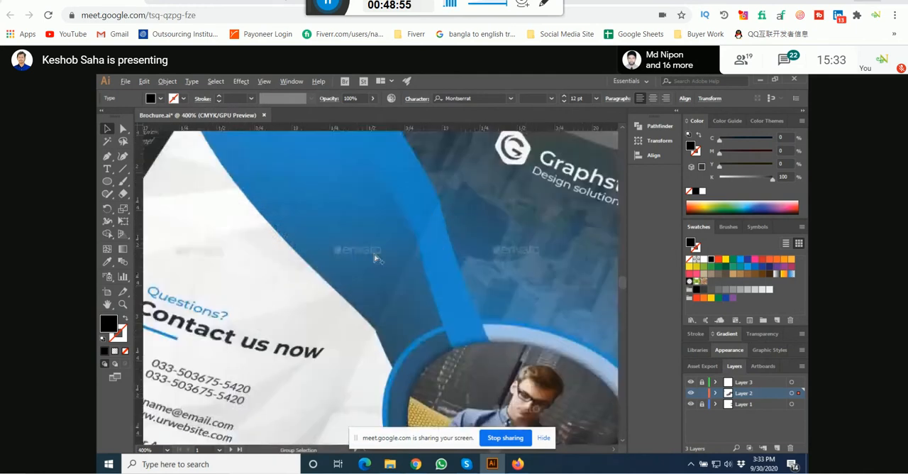
scroll(376, 259, "down", 3)
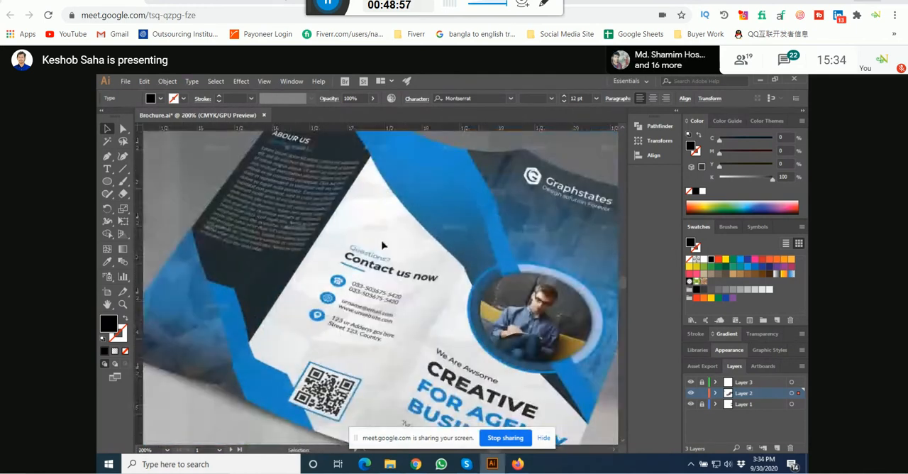
left_click_drag(291, 340, 372, 269)
left_click_drag(330, 299, 349, 287)
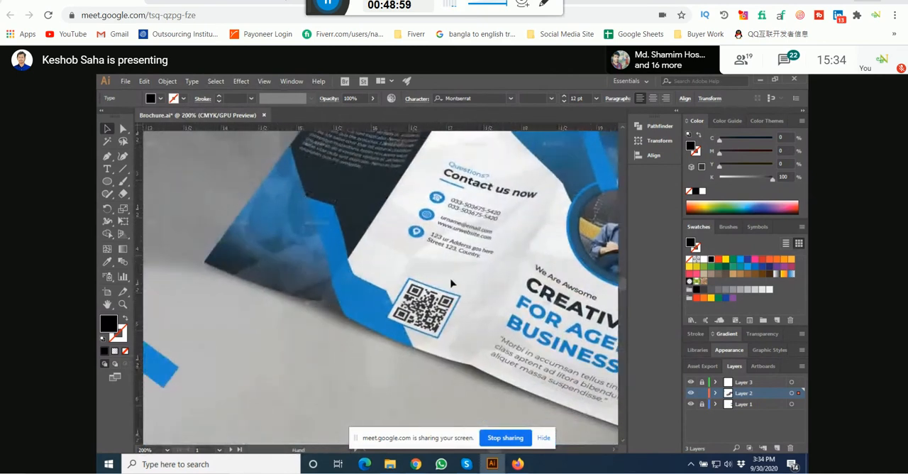
scroll(349, 341, "down", 3)
left_click_drag(324, 348, 360, 324)
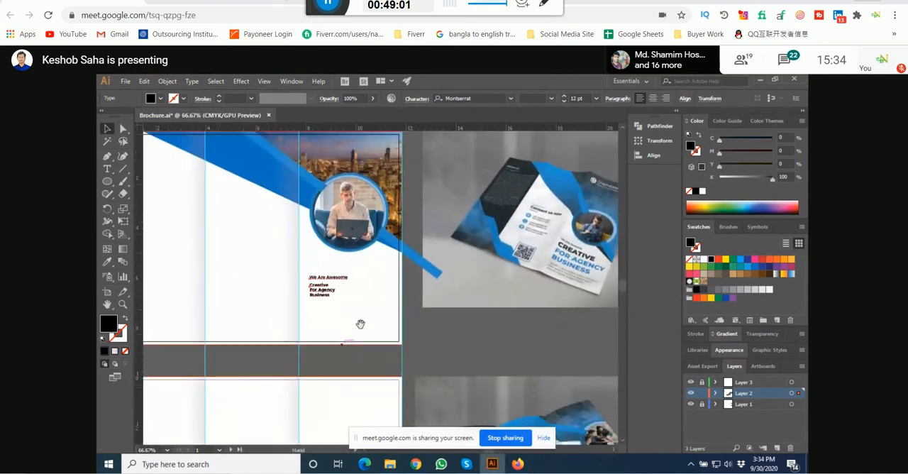
scroll(314, 283, "up", 1)
left_click(488, 348)
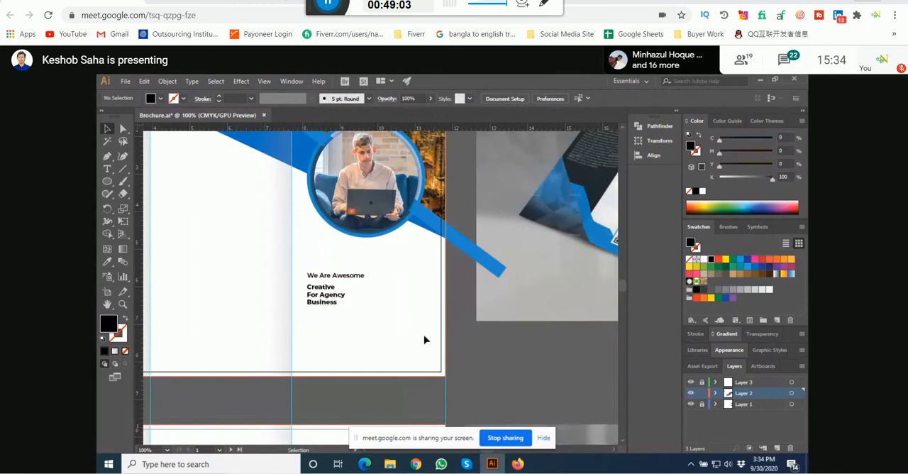
Step: Scale the three-line headline up to about 35 pt and position it just below the tagline
left_click(327, 296)
left_click_drag(347, 310, 381, 290)
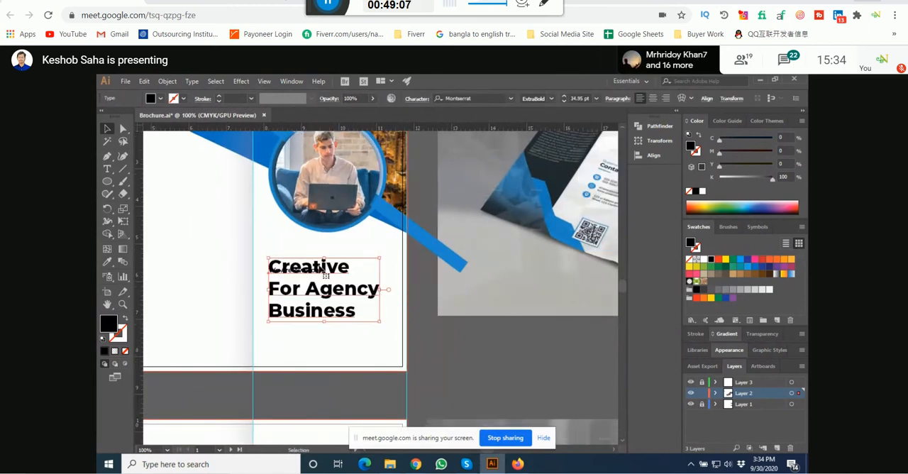
mouse_move(326, 275)
left_mouse_down()
mouse_move(325, 294)
mouse_move(316, 253)
mouse_move(310, 277)
mouse_move(310, 268)
left_mouse_up()
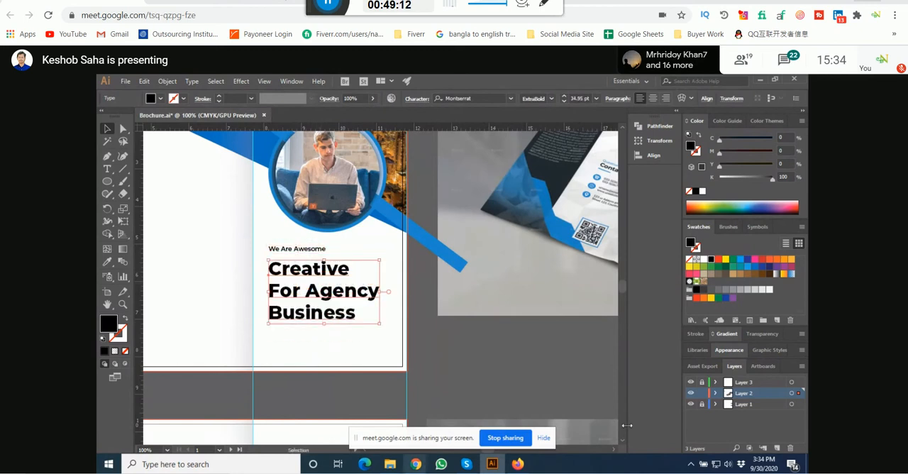
Step: Apply All Caps to the three-line cover headline
left_click(417, 101)
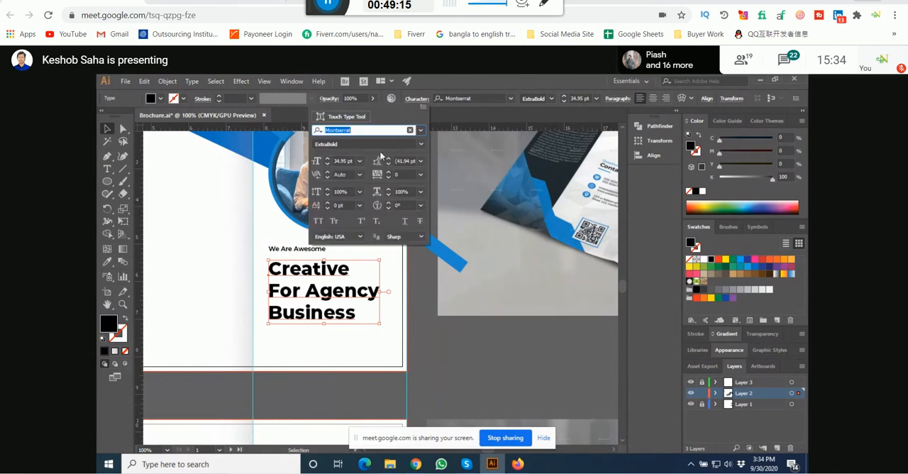
left_click(318, 221)
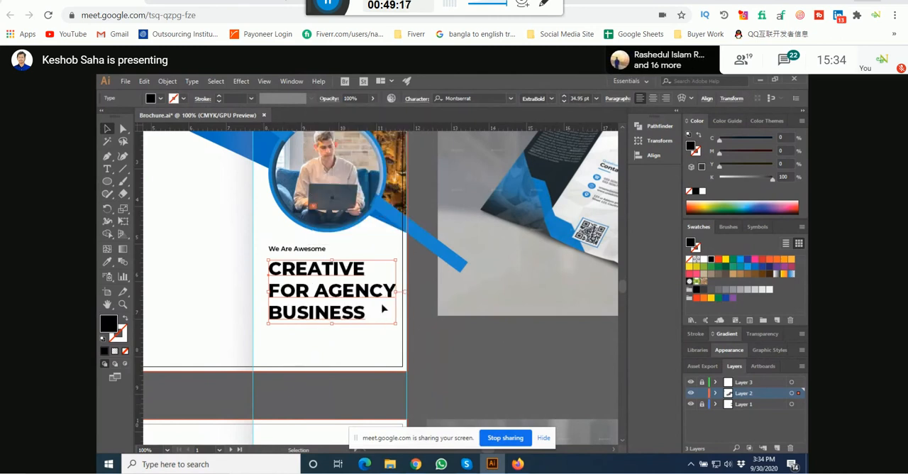
left_click(434, 297)
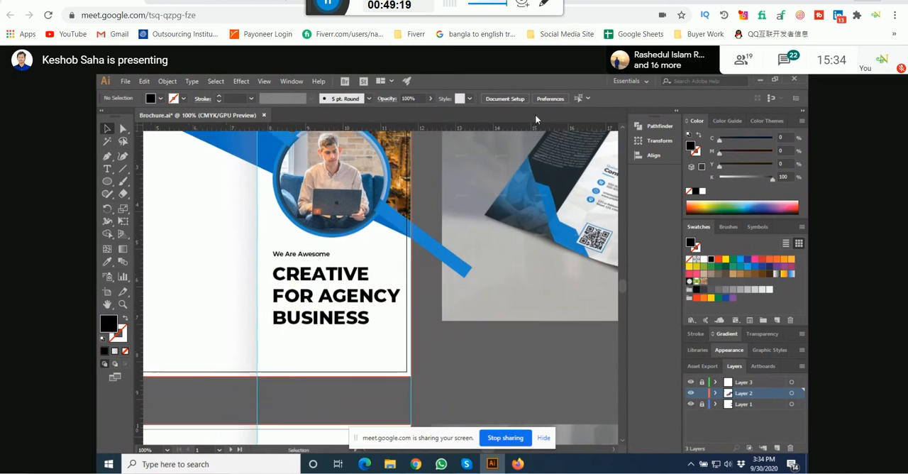
Step: Add a vertical guide just inside the cover's left fold, then unlock the guides and shift it slightly closer to the fold
key("ctrl+minus")
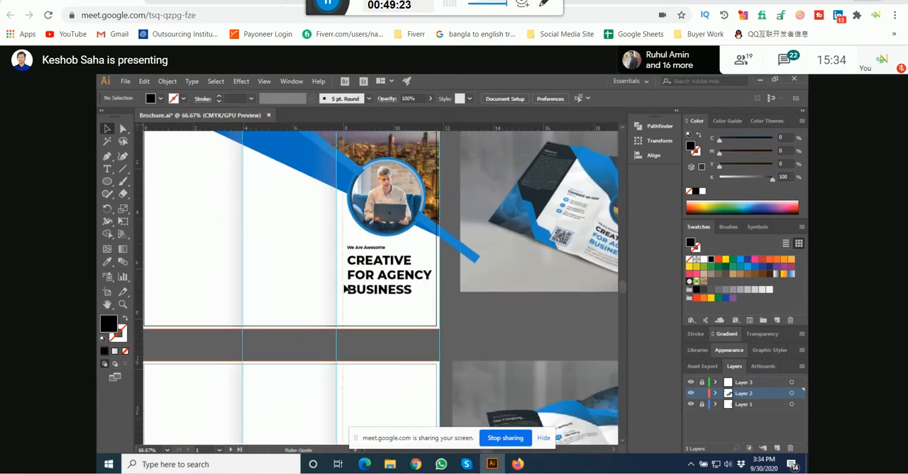
left_click_drag(344, 288, 344, 290)
scroll(382, 346, "up", 2)
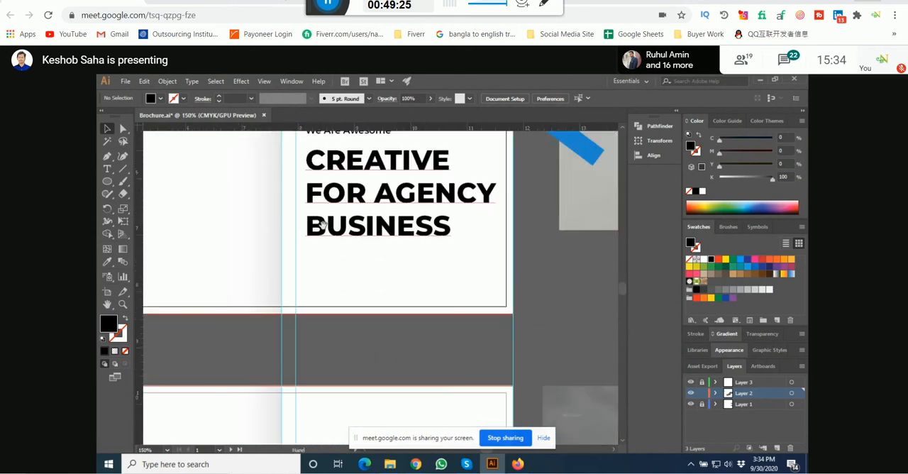
scroll(303, 302, "up", 1)
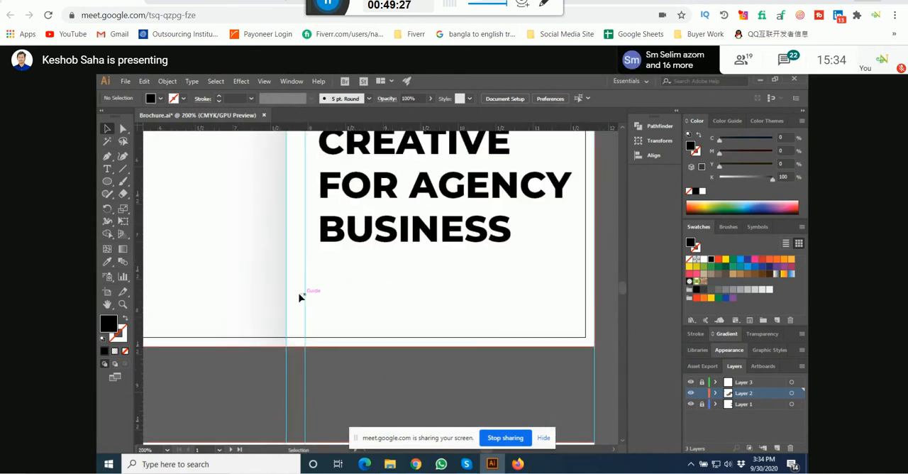
right_click(357, 378)
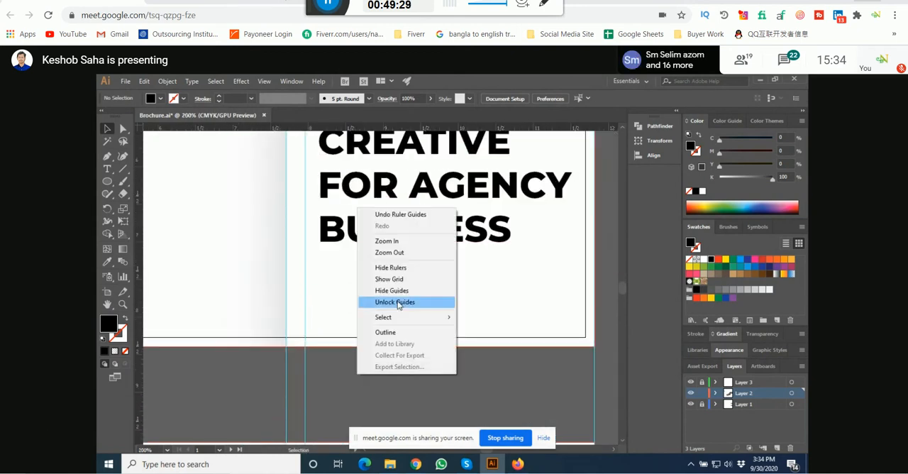
left_click(392, 302)
left_click_drag(303, 375, 301, 375)
left_click(346, 376)
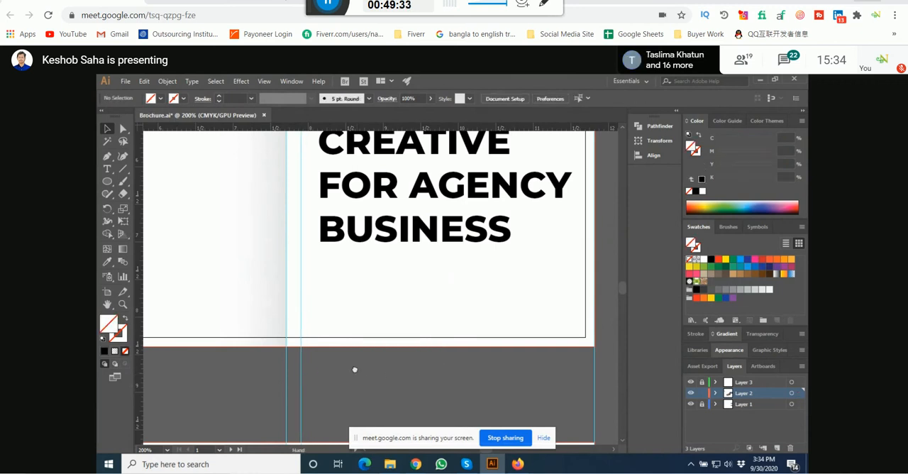
Step: Duplicate the inner vertical guide and place the copy just inside the cover's right edge as a matching margin
left_click_drag(355, 369, 311, 378)
left_click_drag(252, 377, 524, 379)
left_click(443, 399)
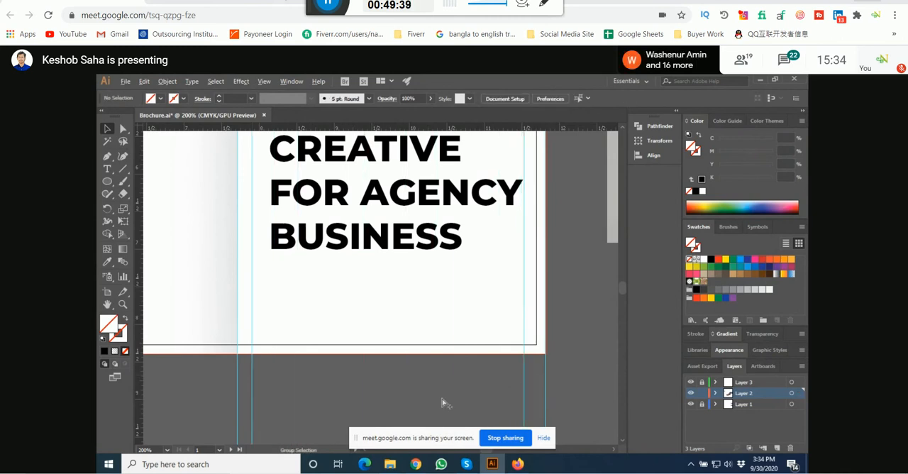
Step: Shift the headline toward the left margin guide and set its leading to 38 pt and font size to 36 pt
scroll(443, 399, "down", 1)
left_click_drag(402, 280, 405, 307)
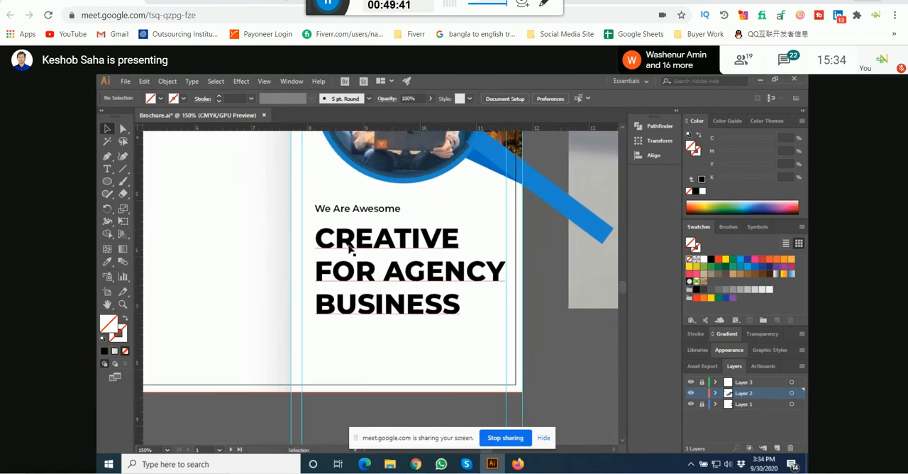
left_click_drag(345, 240, 340, 235)
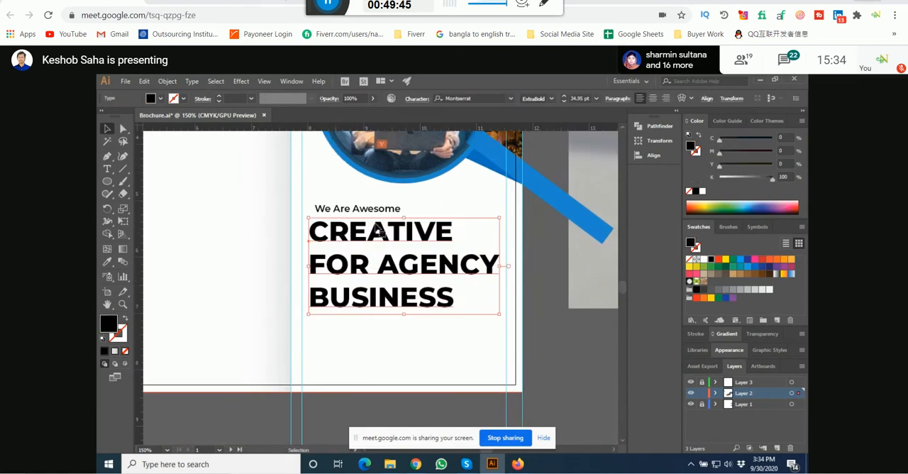
left_click(417, 99)
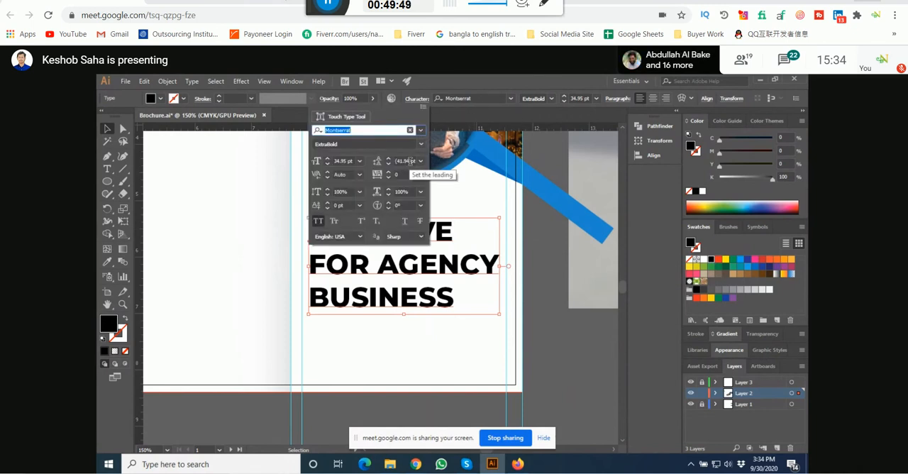
scroll(410, 161, "down", 4)
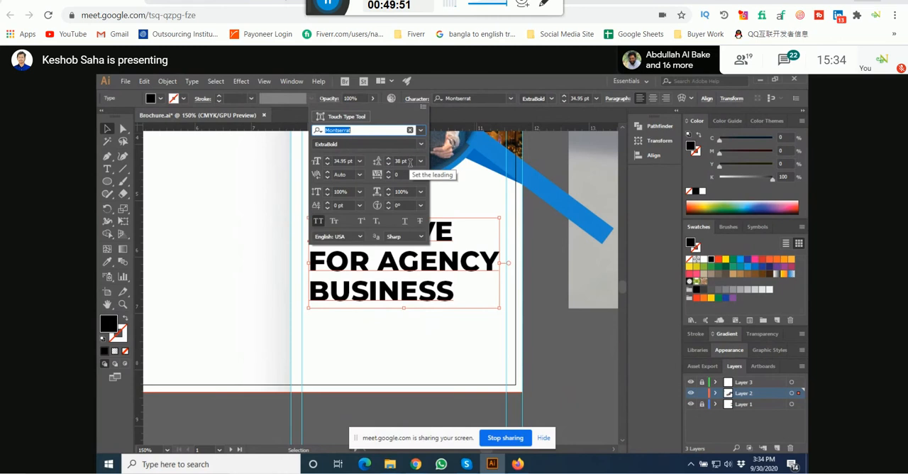
scroll(349, 162, "up", 1)
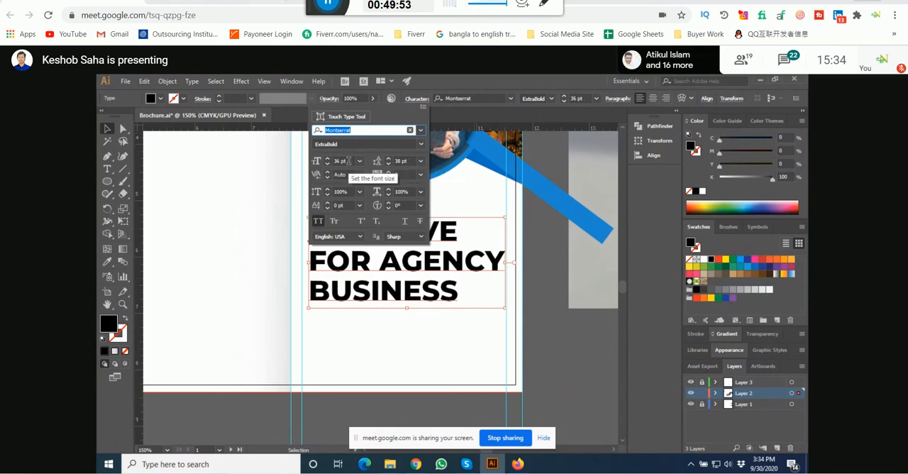
left_click(551, 246)
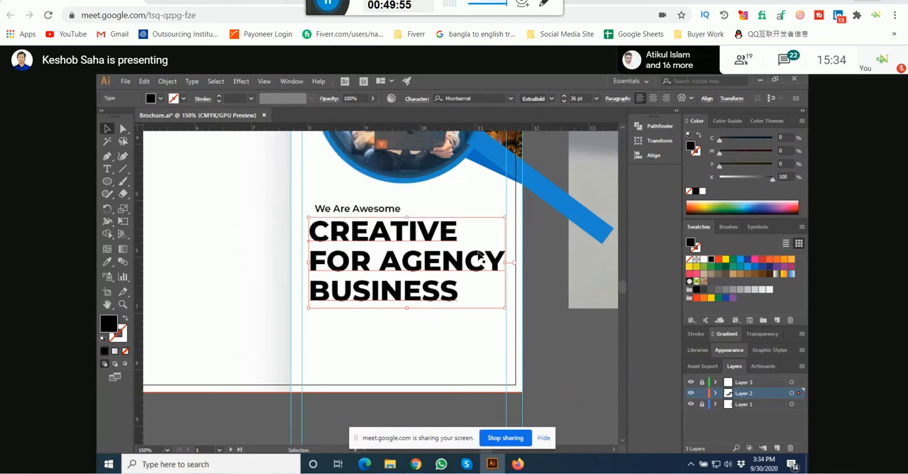
Step: Align the headline's left edge to the margin guide and set its font size to 37.2 pt
left_click_drag(339, 253, 333, 253)
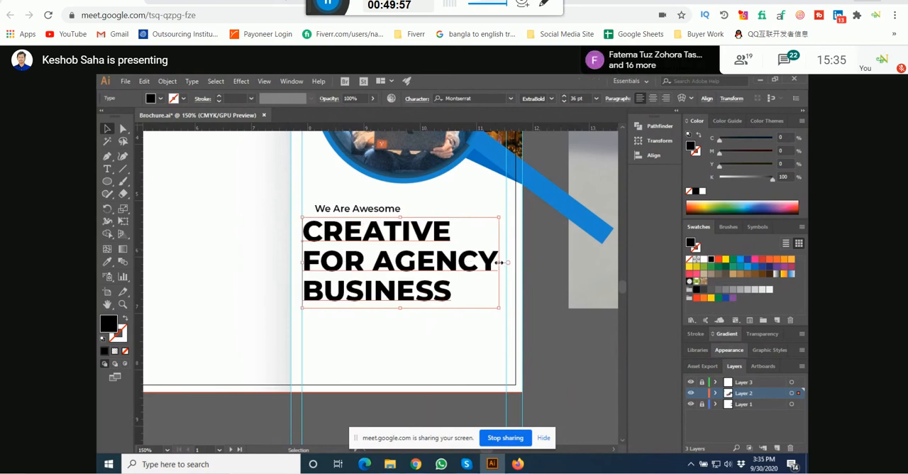
left_click(417, 100)
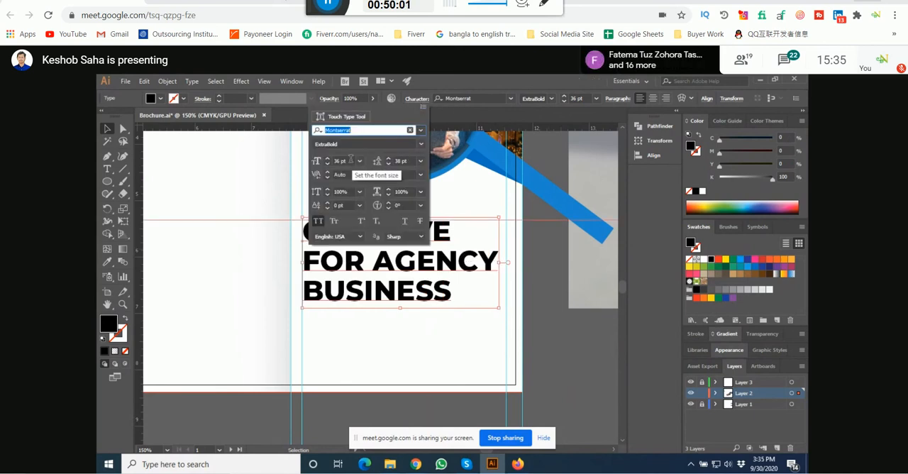
scroll(349, 162, "up", 1)
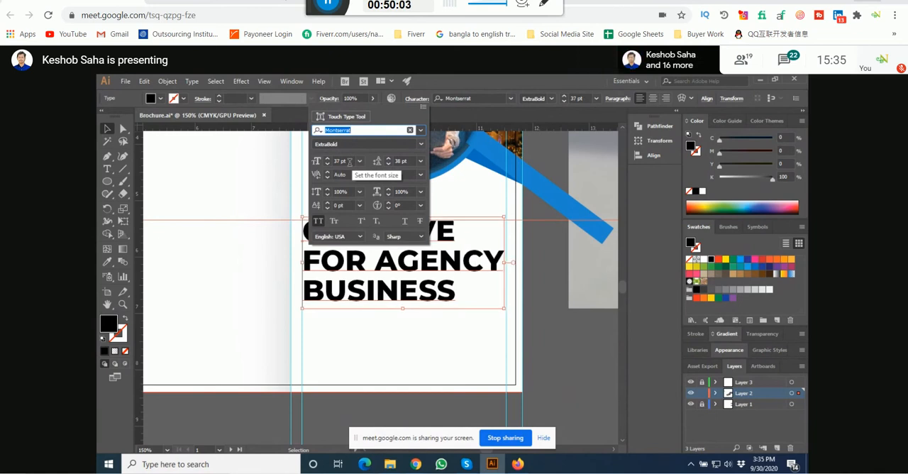
scroll(349, 161, "up", 2)
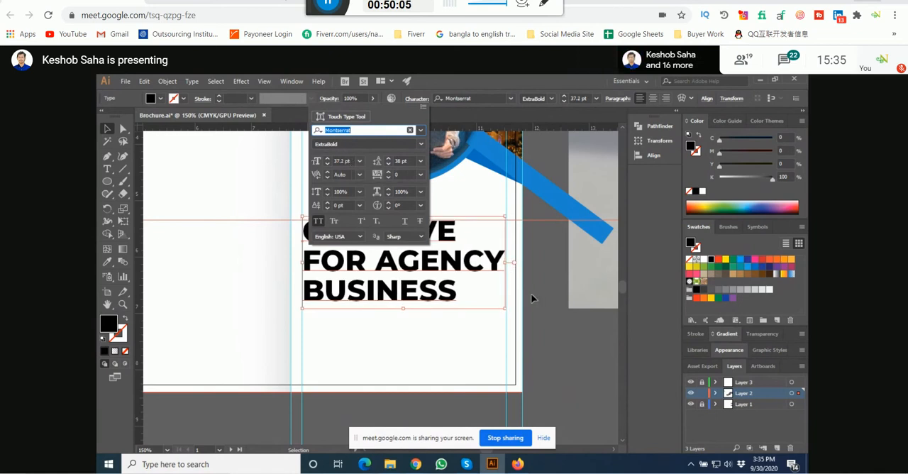
left_click(534, 267)
left_click(534, 267)
Step: Move the "We Are Awesome" tagline so its left edge aligns with the cover's left margin guide
scroll(534, 270, "up", 2)
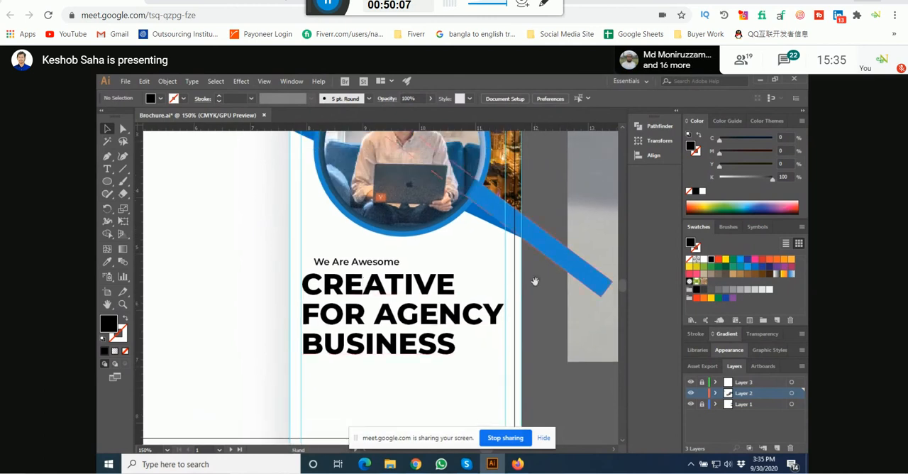
left_click(353, 263)
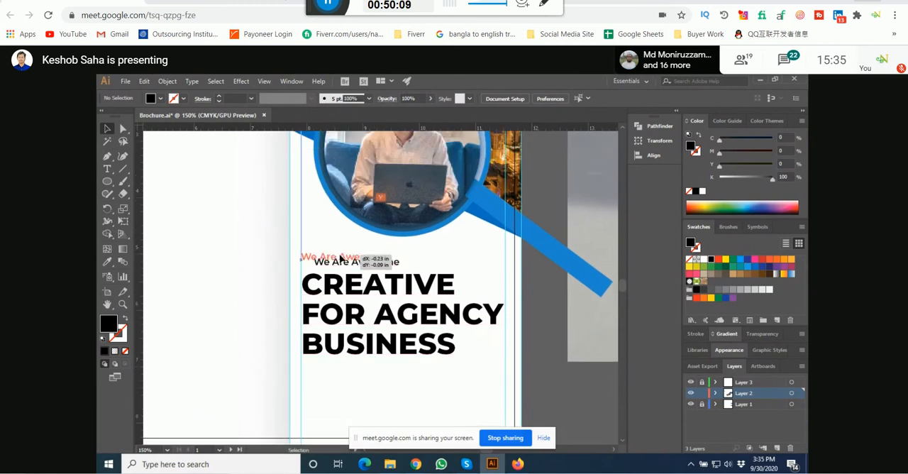
key("ctrl+minus")
key("ctrl+minus")
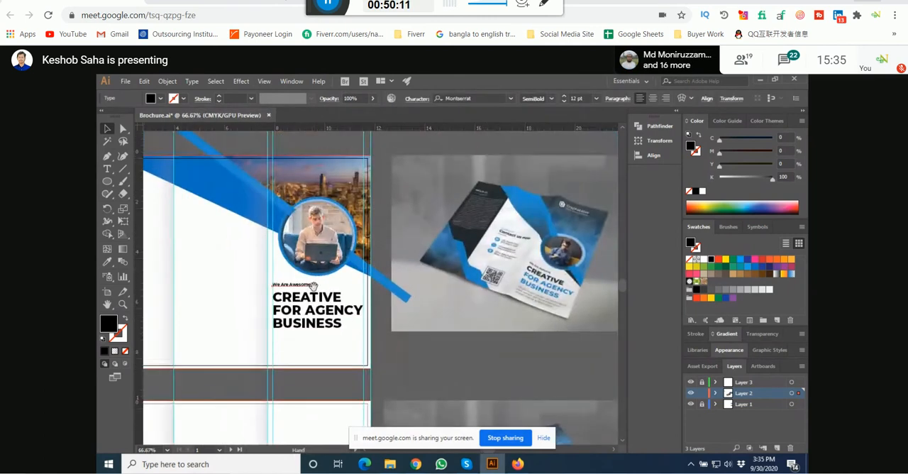
Step: Scale up the "We Are Awesome" tagline proportionally to about 2.06 in wide and 0.25 in high
scroll(314, 286, "up", 1)
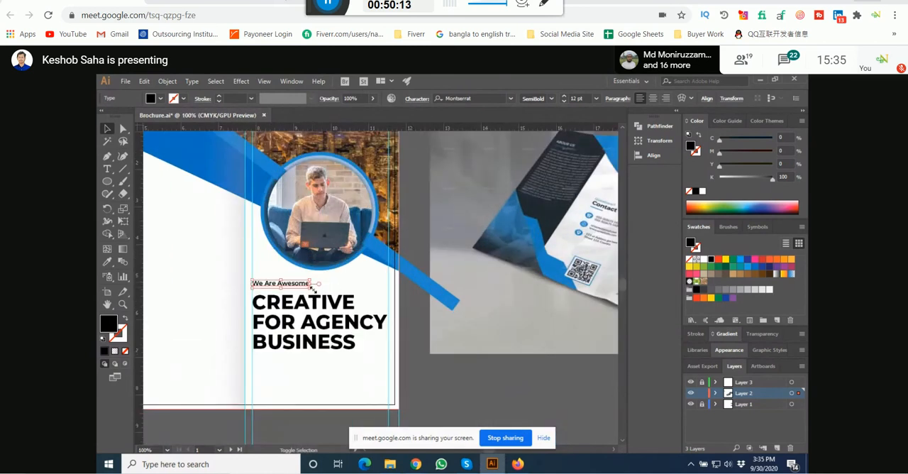
mouse_move(312, 286)
left_mouse_down()
mouse_move(333, 290)
mouse_move(325, 291)
left_mouse_up()
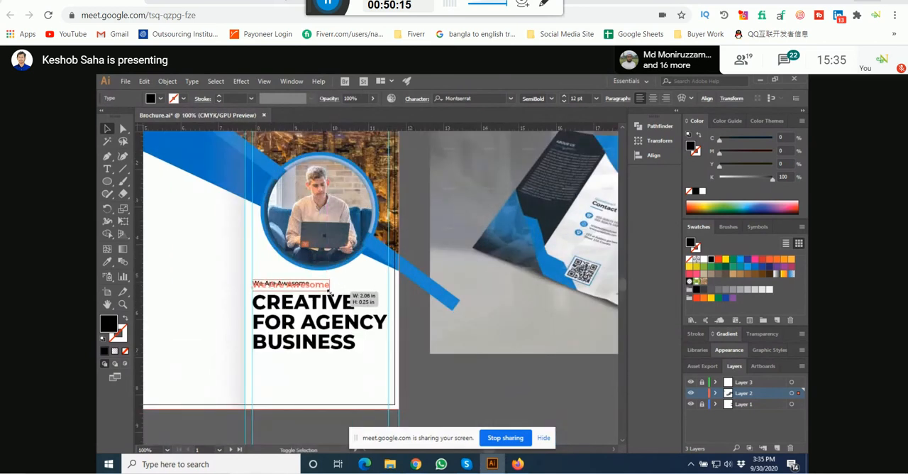
left_click_drag(330, 292, 330, 292)
left_click(408, 336)
Step: Move the headline straight down about 0.05 in to open the gap below the tagline
scroll(307, 307, "up", 2)
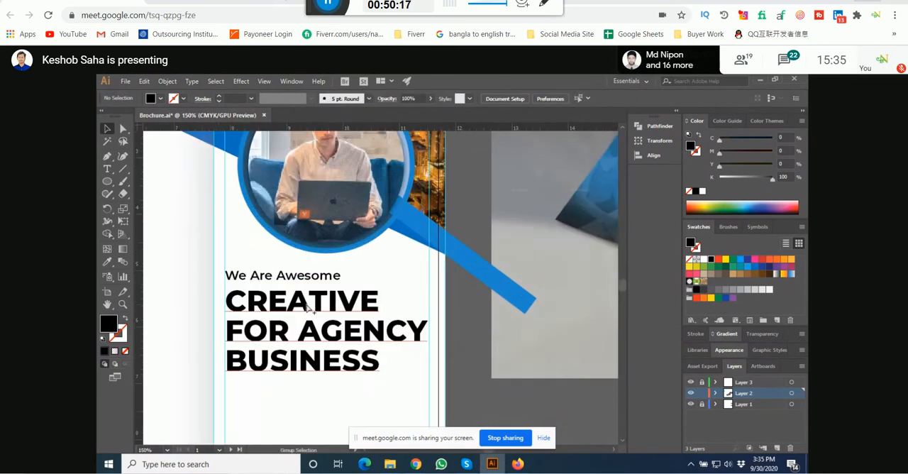
left_click(307, 307)
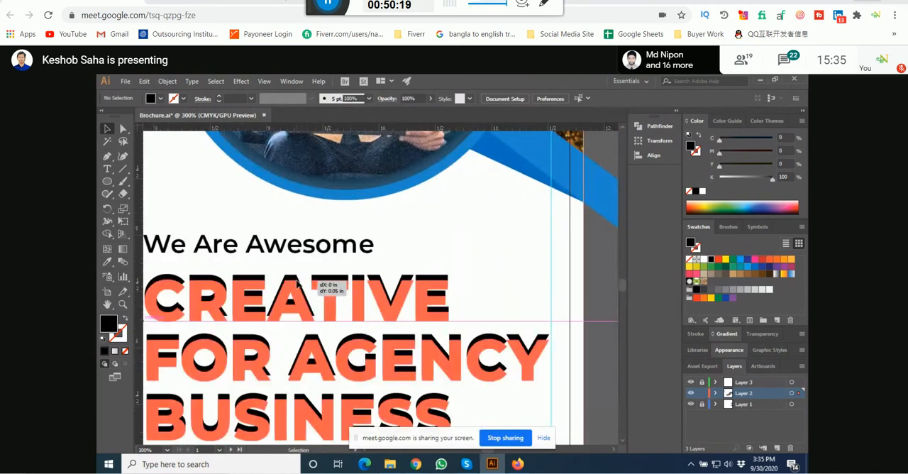
scroll(307, 307, "down", 3)
scroll(551, 255, "up", 1)
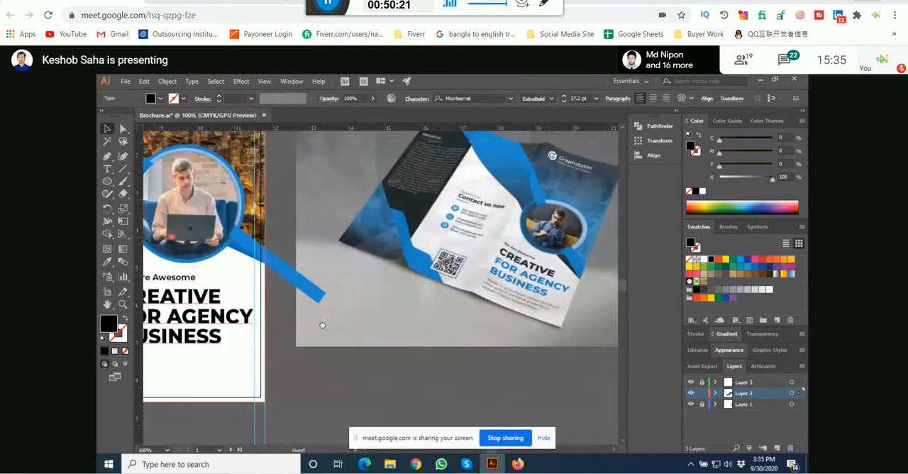
Step: Recolor the headline's "FOR AGENCY BUSINESS" lines with the blue sampled from the diagonal bar
left_click_drag(322, 325, 568, 218)
left_click_drag(509, 187, 492, 242)
double_click(473, 271)
left_click_drag(485, 271, 383, 250)
left_click(107, 262)
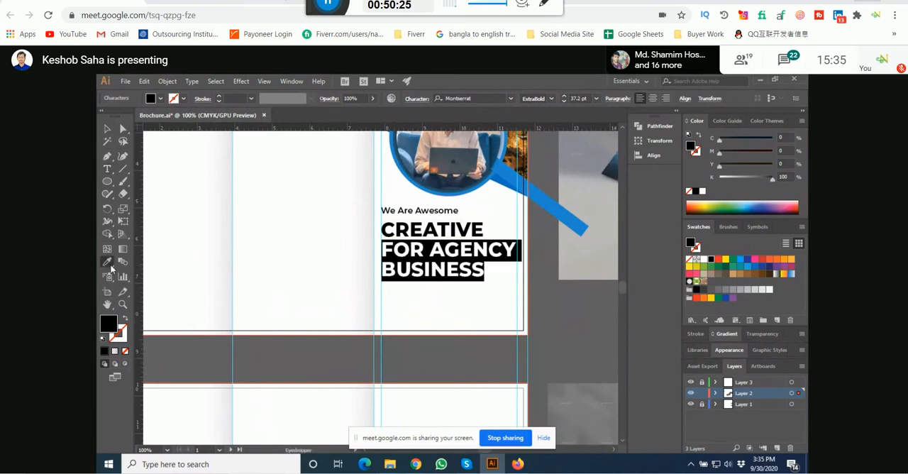
left_click(542, 197)
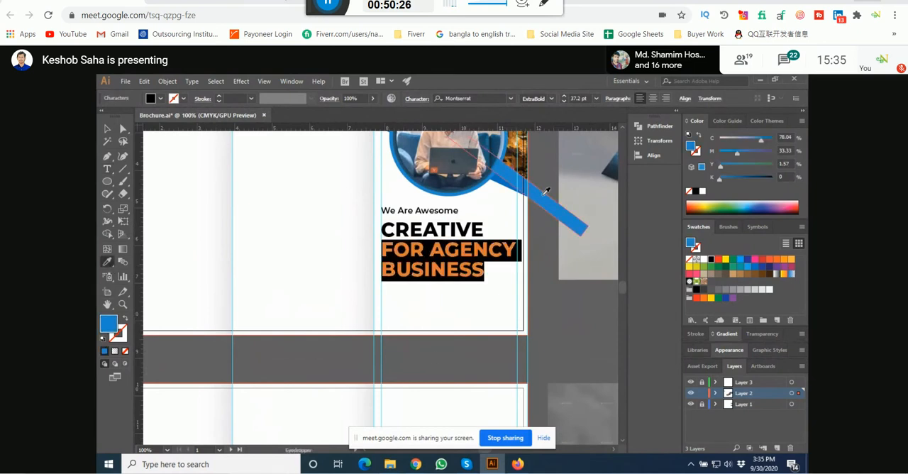
left_click(107, 128)
left_click(580, 358)
Step: Check the quote paragraph in the reference mockup and draw a text frame below the headline, spanning the cover's margin guides
left_click_drag(578, 320, 449, 333)
key("ctrl+minus")
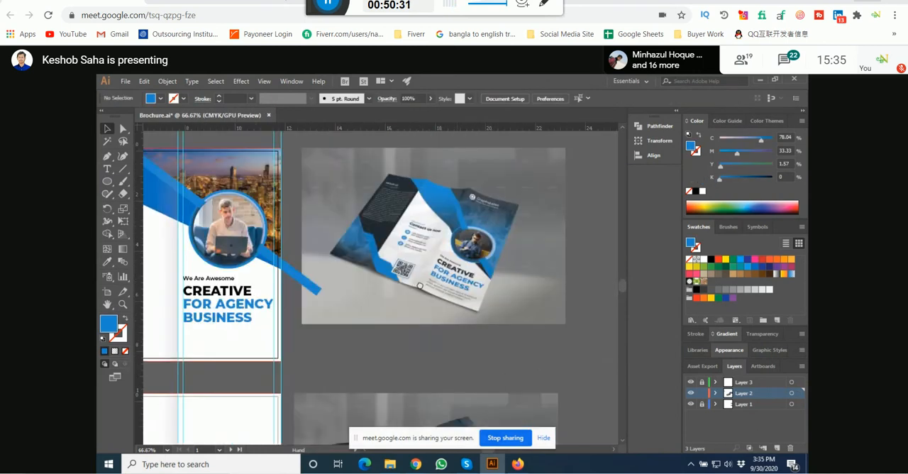
scroll(426, 287, "up", 5)
left_click_drag(472, 282, 359, 263)
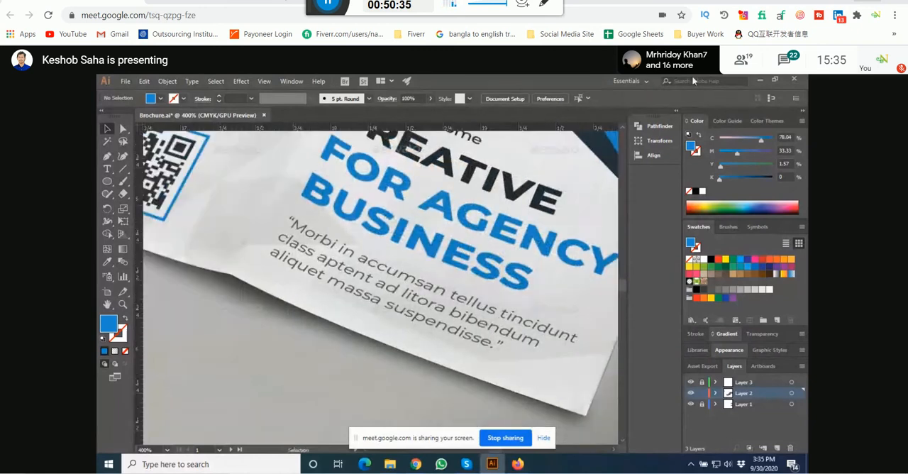
scroll(458, 228, "down", 4)
left_click_drag(294, 286, 580, 231)
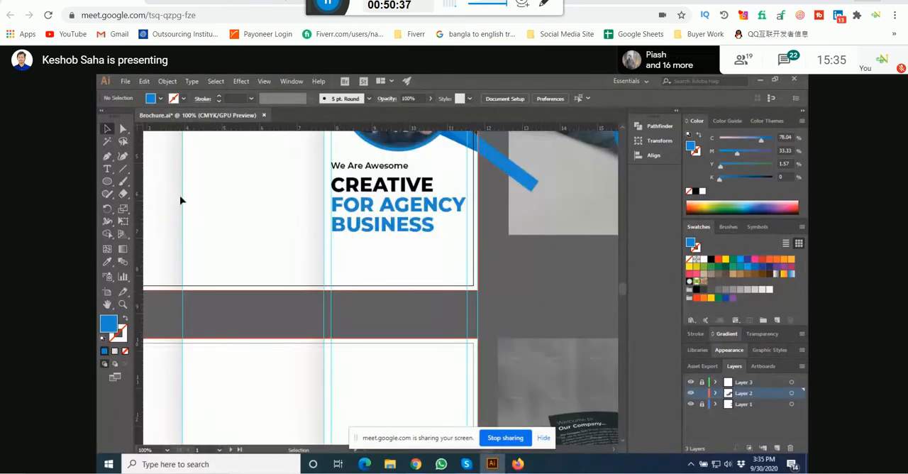
left_click(108, 169)
scroll(352, 251, "up", 1)
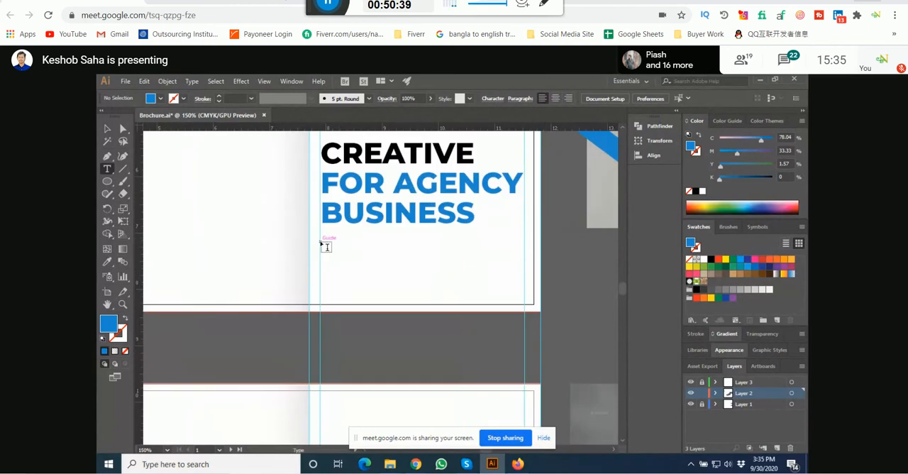
left_click_drag(321, 243, 523, 288)
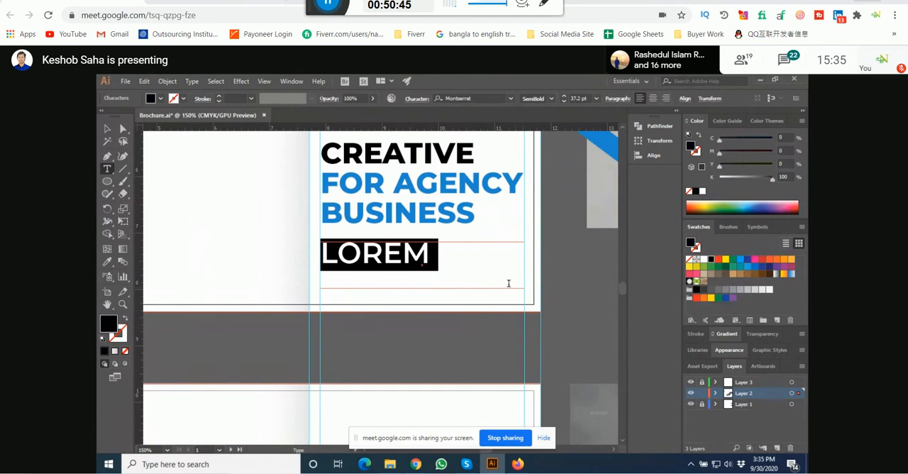
Step: Set the placeholder text's font size to 11 pt and finish editing the text
key("ctrl")
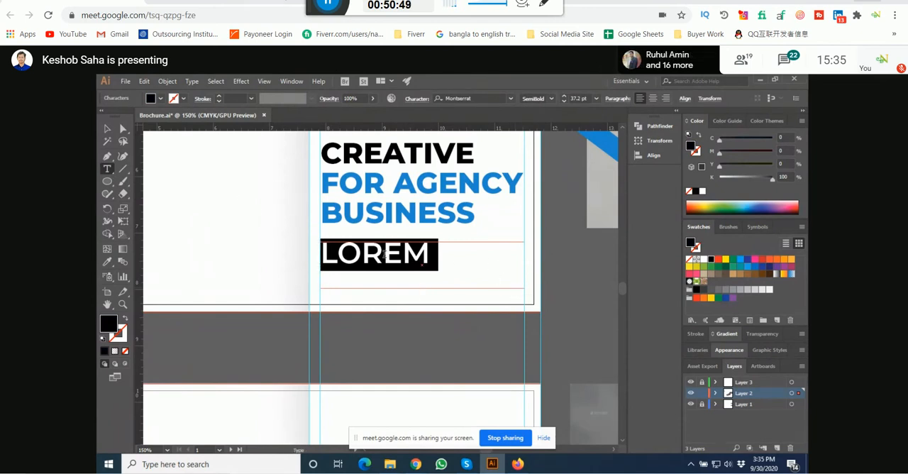
key("ctrl")
left_click(595, 98)
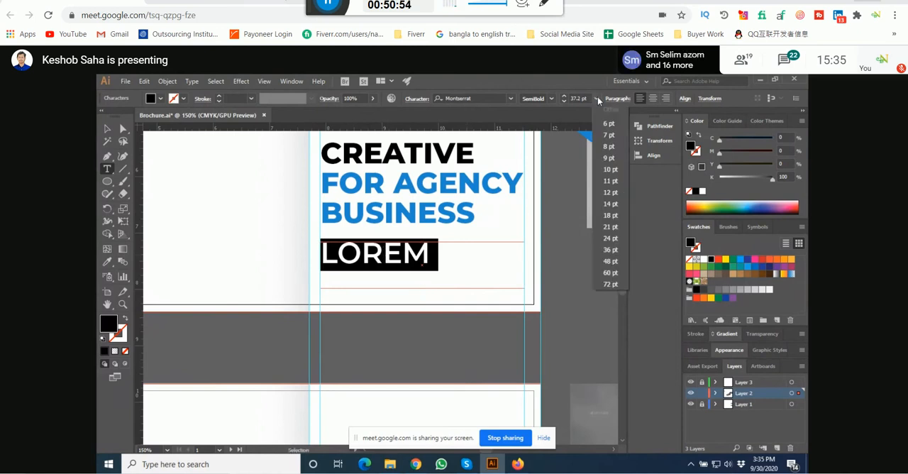
left_click(611, 181)
key("Escape")
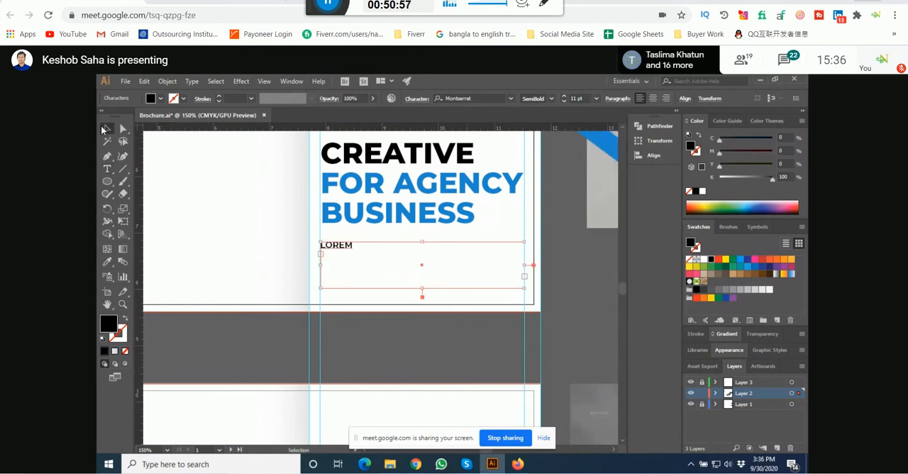
Step: Replace the text frame with a newly drawn one in the same place and clear its placeholder text
key("Delete")
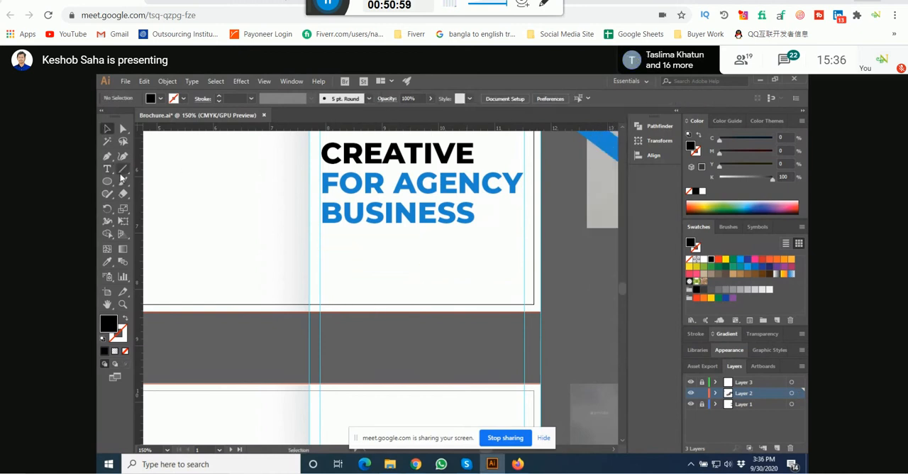
key("t")
left_click_drag(320, 243, 526, 289)
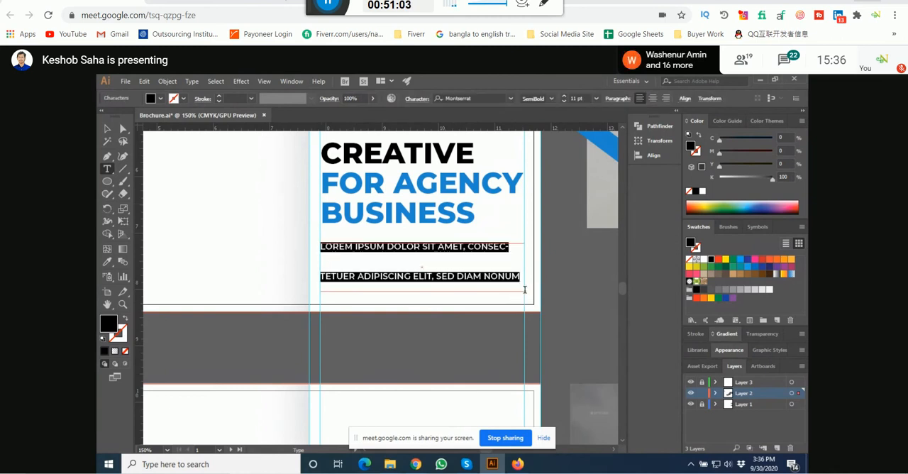
key("ctrl")
key("ctrl")
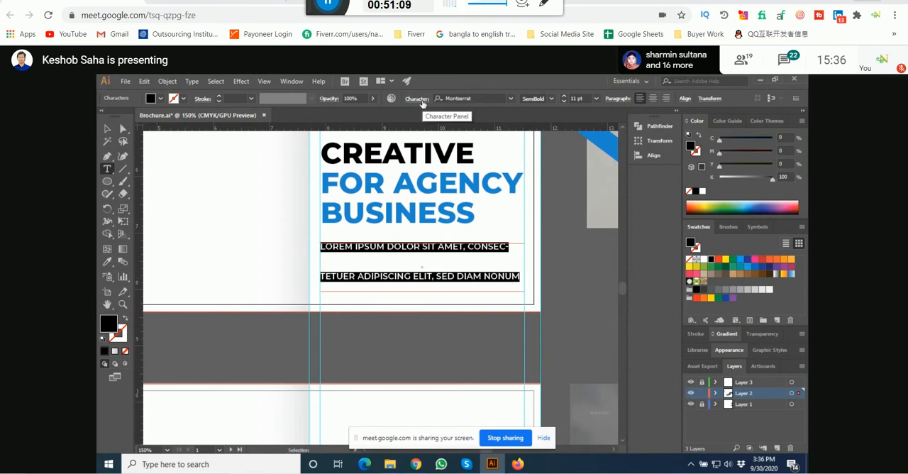
key("BackSpace")
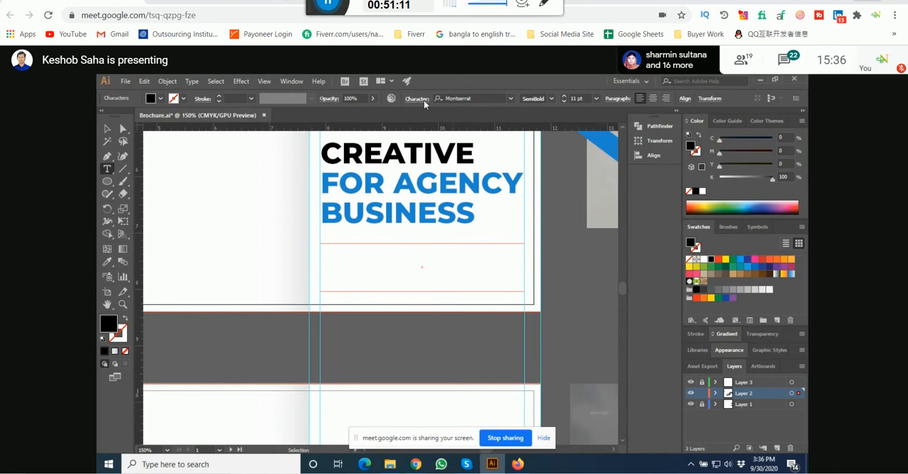
Step: Set the leading to 14 pt for the emptied text frame
left_click(420, 100)
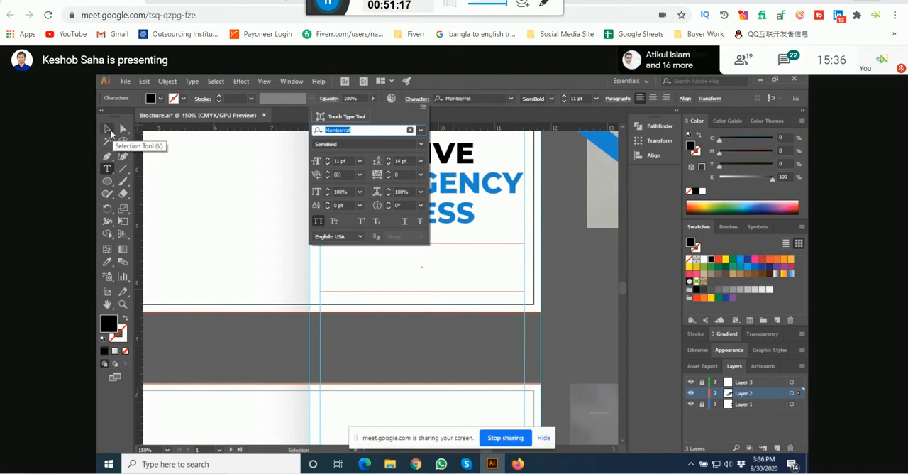
left_click(109, 130)
left_click(109, 129)
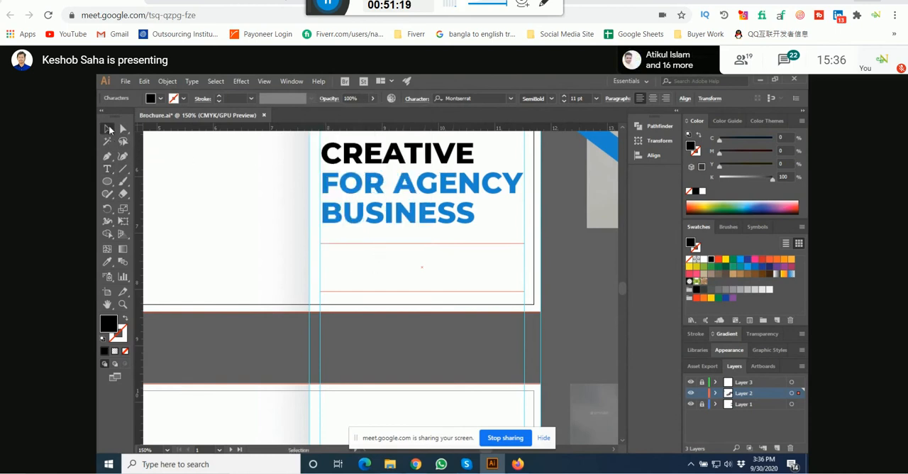
Step: Delete the empty frame and draw a new placeholder paragraph frame between the margin guides below the headline
key("Delete")
left_click(108, 169)
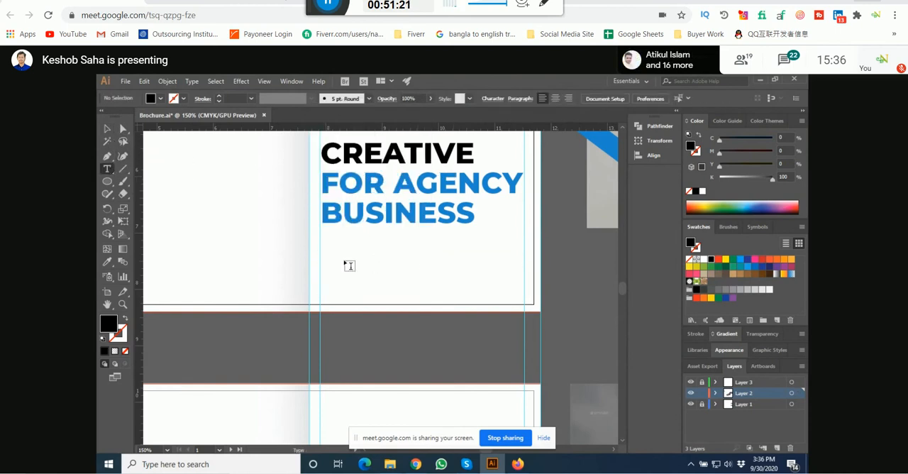
left_click_drag(320, 247, 528, 293)
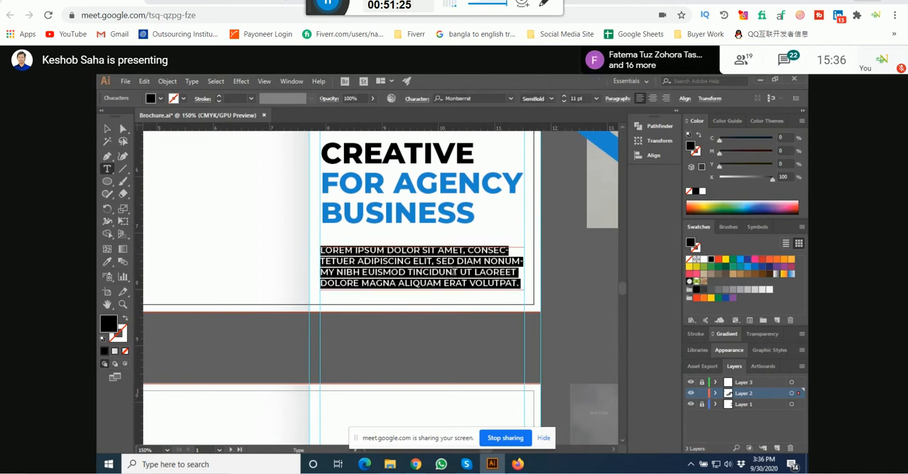
Step: Select the whole placeholder paragraph and turn off hyphenation
left_click(453, 272)
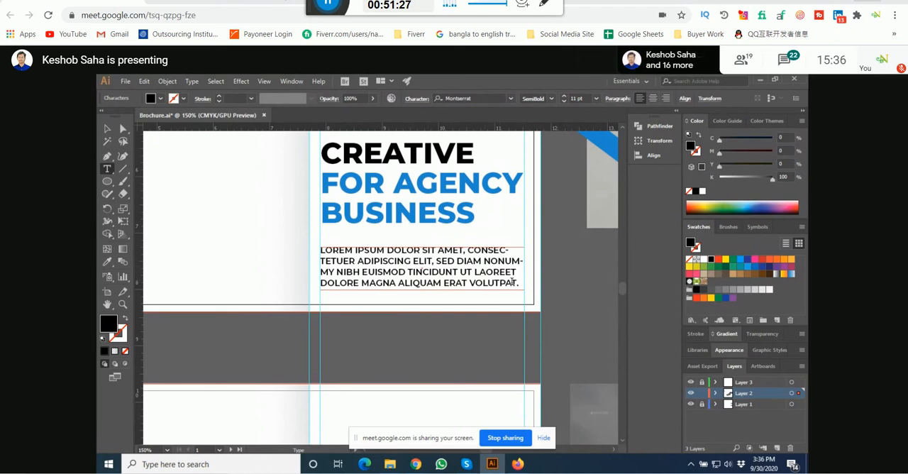
key("ctrl+a")
left_click(619, 98)
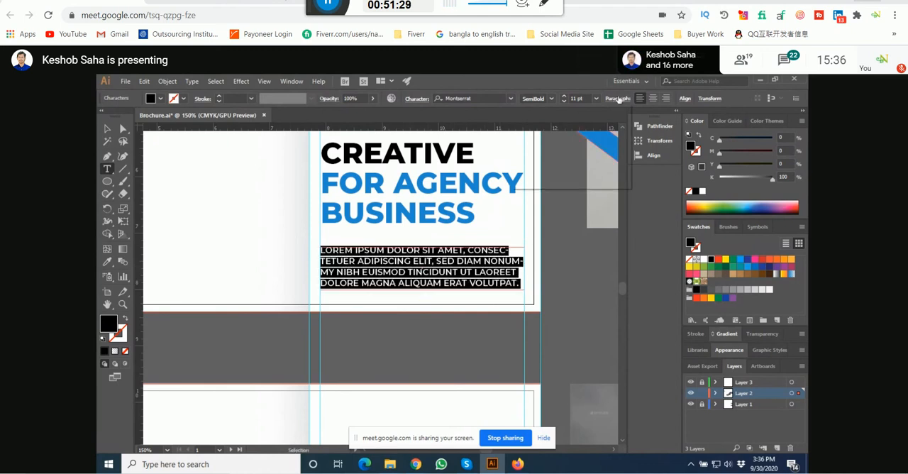
left_click(518, 181)
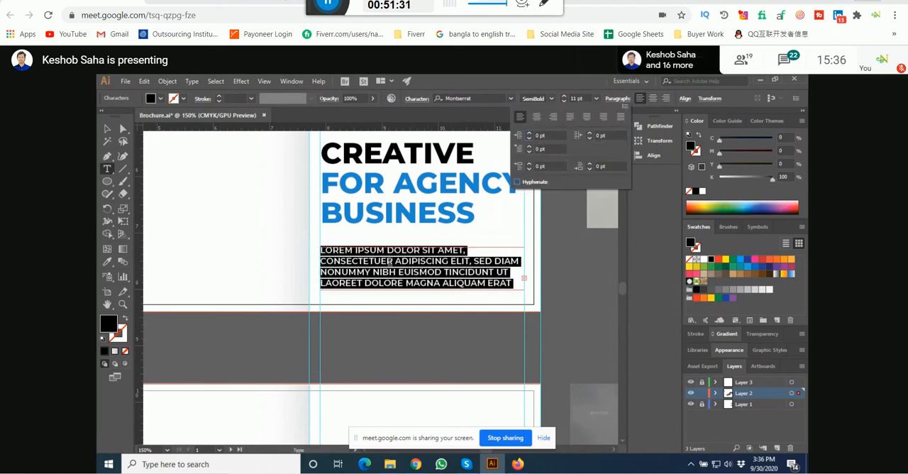
Step: Extend the paragraph frame's top edge slightly upward toward the headline
left_click(107, 128)
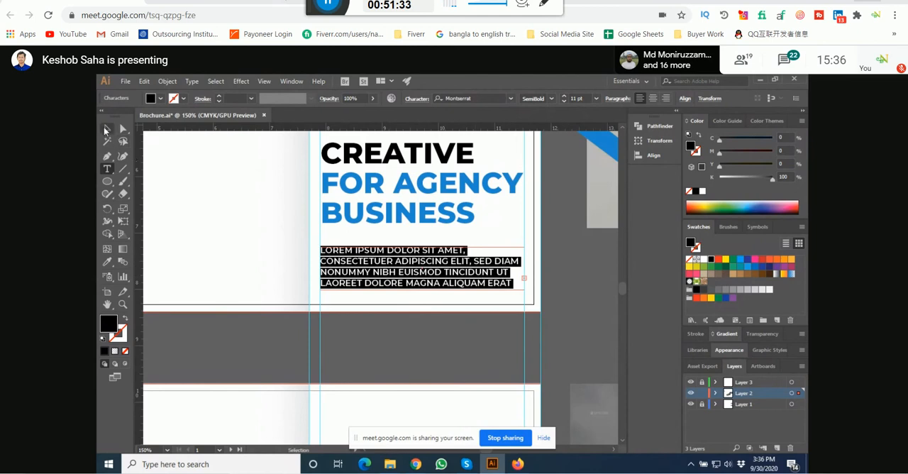
left_click_drag(422, 247, 422, 243)
left_click(559, 279)
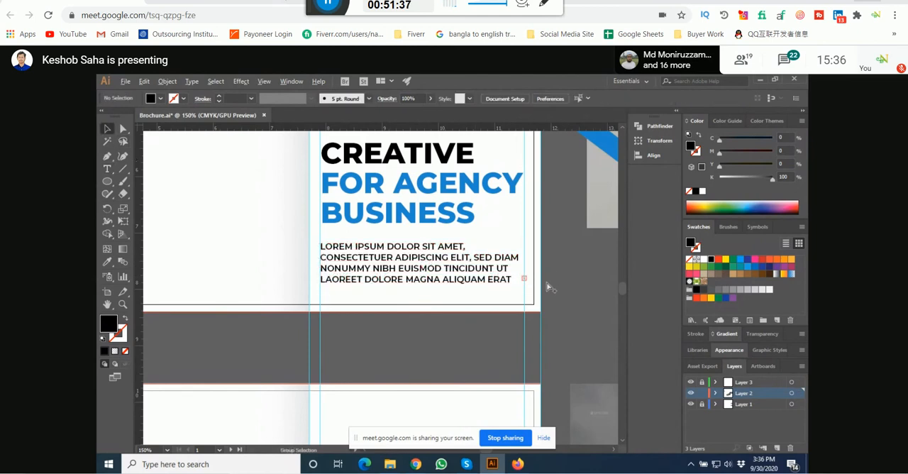
Step: Enclose the visible four lines of the placeholder paragraph in curly quotation marks, ending after ERAT
scroll(539, 282, "up", 2)
left_click(394, 281)
scroll(397, 284, "down", 2)
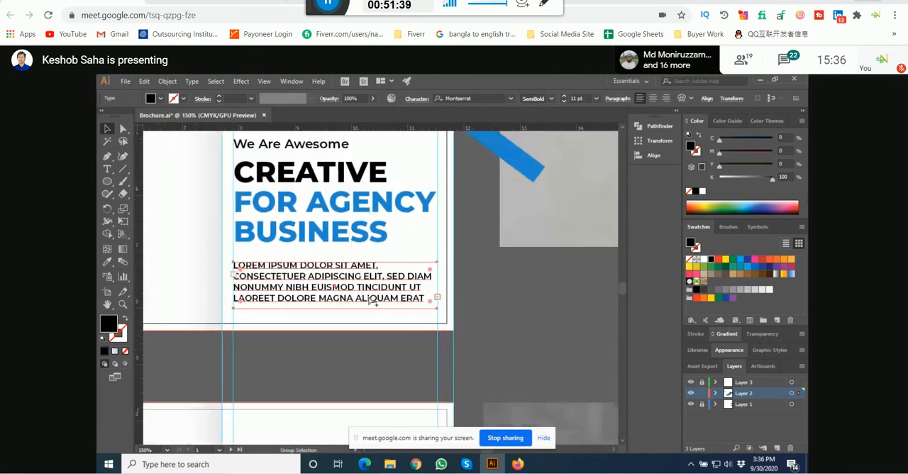
scroll(427, 315, "down", 1)
scroll(353, 294, "up", 4)
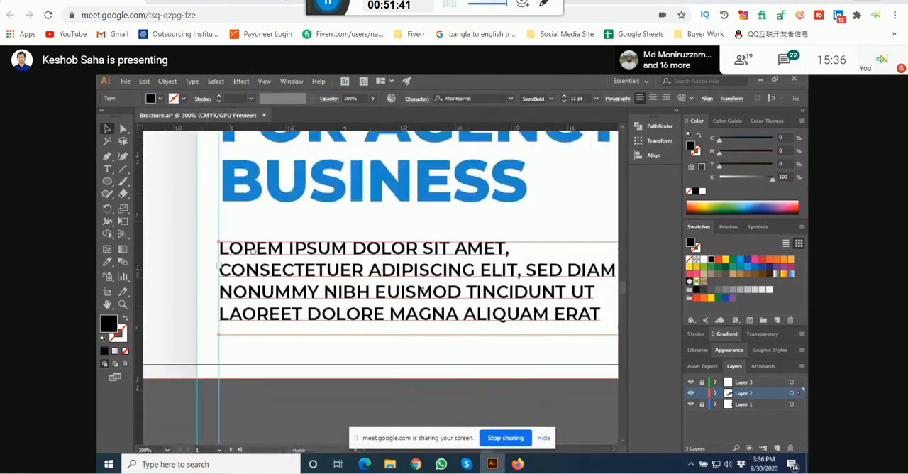
left_click_drag(246, 249, 291, 258)
double_click(265, 258)
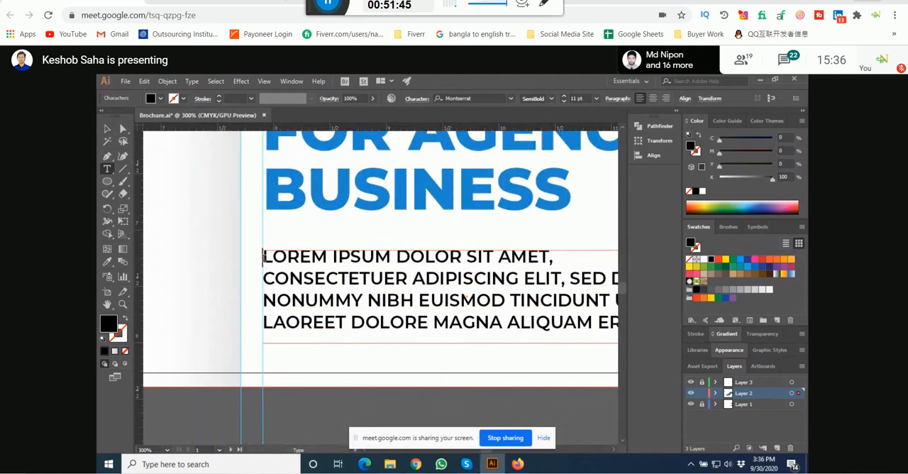
scroll(260, 241, "down", 1)
scroll(428, 298, "up", 1)
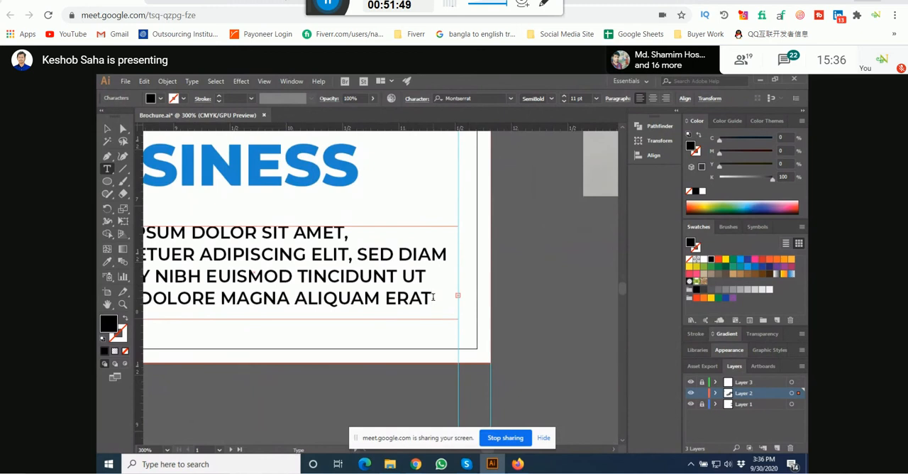
key("Escape")
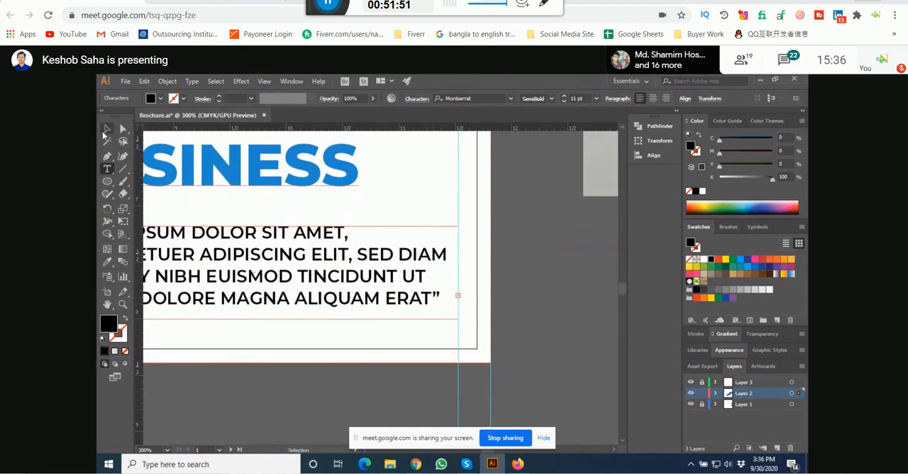
Step: Extend the quote frame downward and delete the leftover word "VOLUTPAT." after the closing quotation mark
left_click_drag(330, 306, 361, 291)
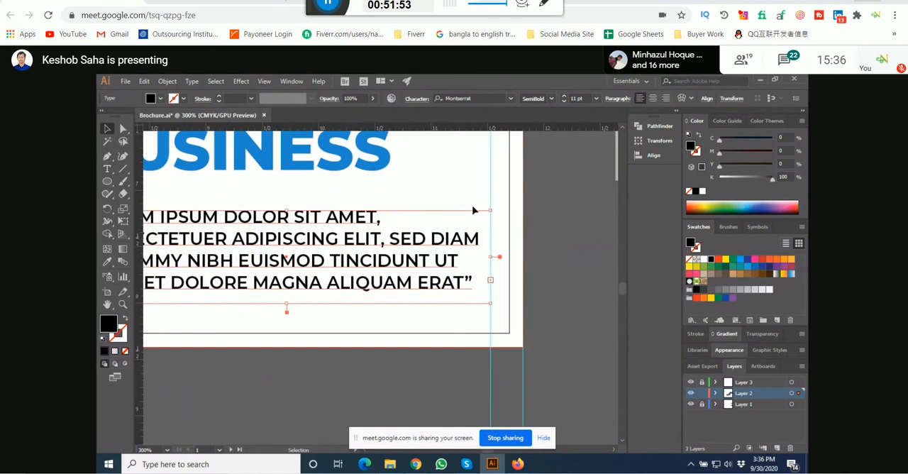
left_click_drag(294, 296, 353, 290)
scroll(240, 272, "down", 2)
scroll(240, 272, "down", 3)
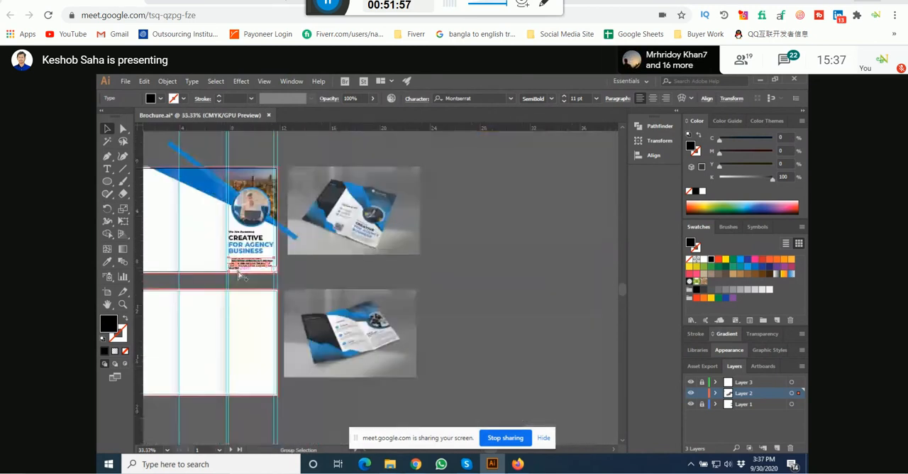
scroll(241, 275, "up", 5)
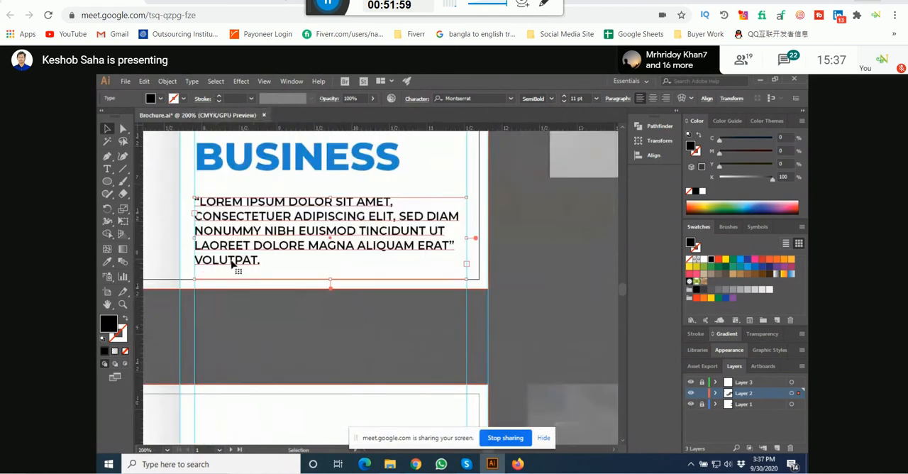
key("t")
left_click_drag(285, 260, 145, 258)
key("BackSpace")
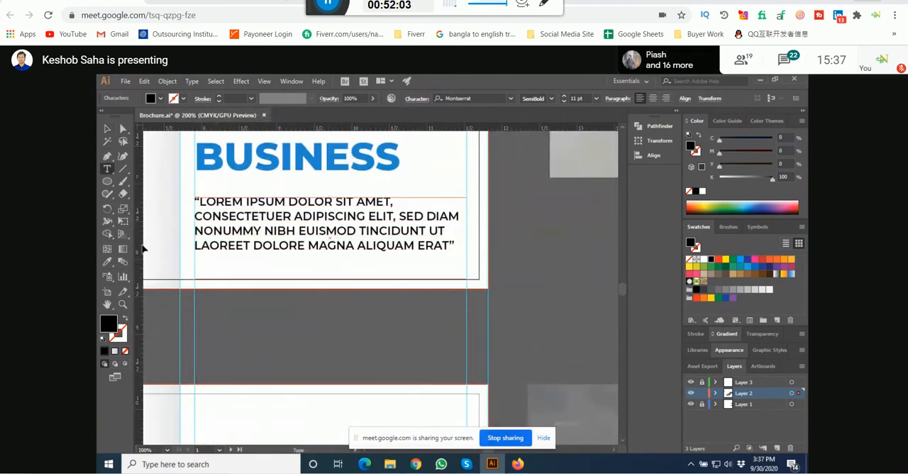
key("Escape")
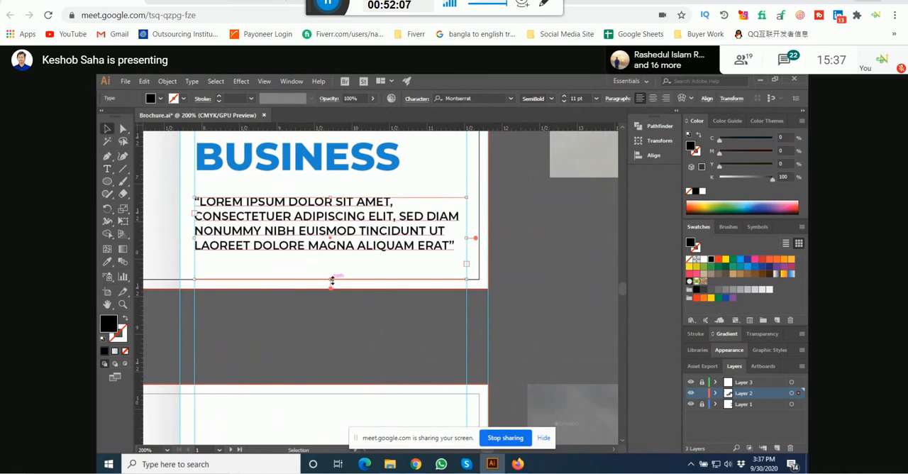
Step: Shorten the quote frame to fit its four lines and move it slightly down from the headline
left_click_drag(331, 282, 329, 257)
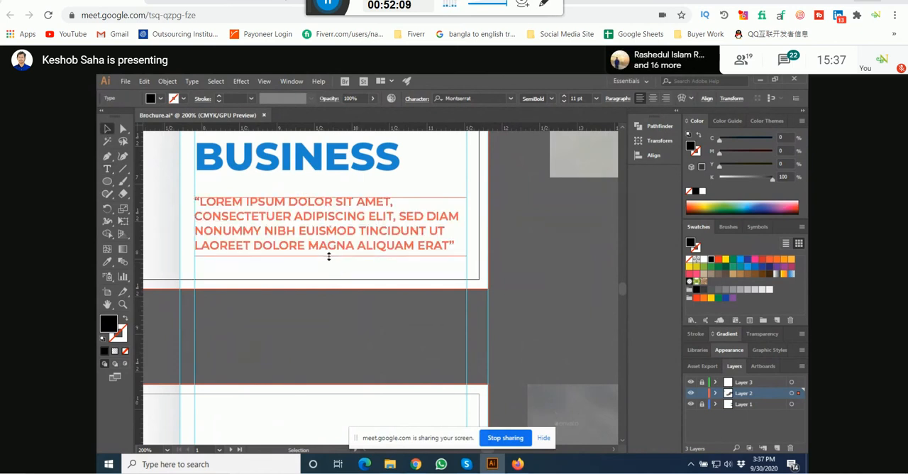
left_click(325, 309)
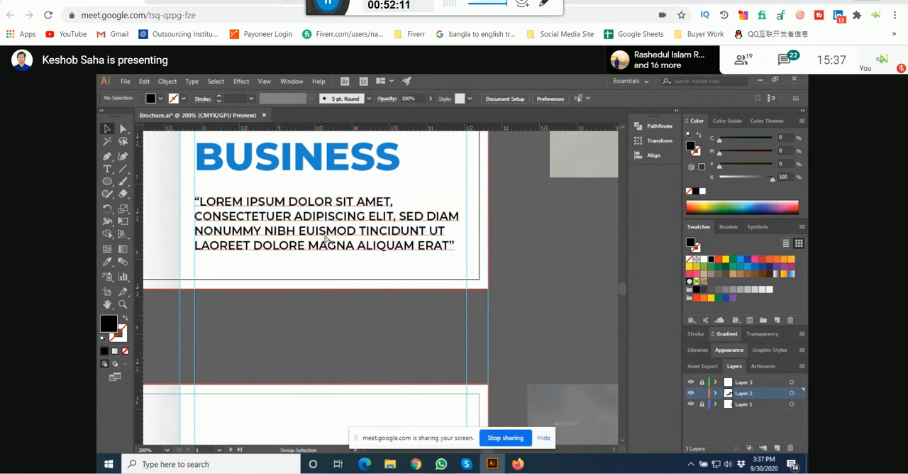
left_click(328, 227)
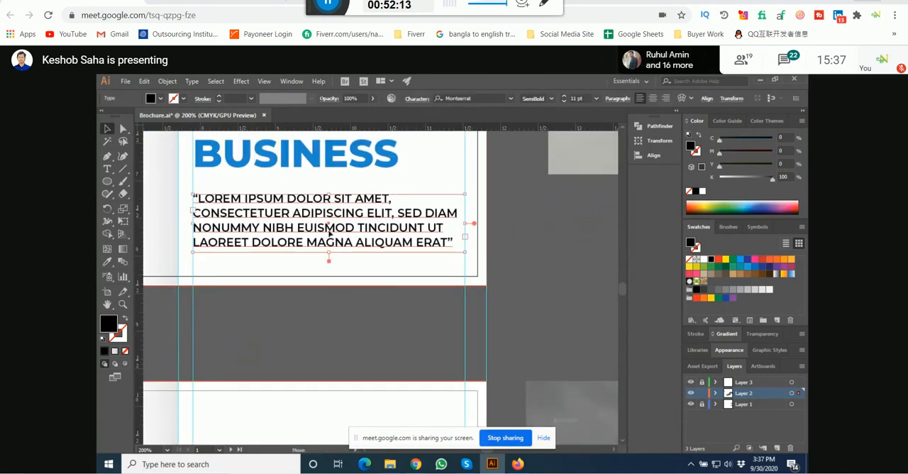
left_click_drag(328, 233, 329, 241)
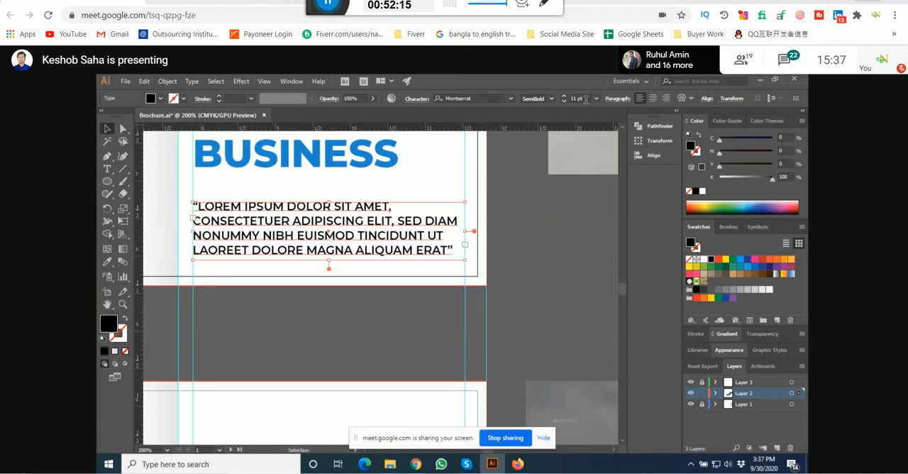
Step: Reduce the quote paragraph's font size to 8.1 pt and shorten its frame to fit the three lines
scroll(586, 99, "down", 1)
scroll(586, 99, "down", 1)
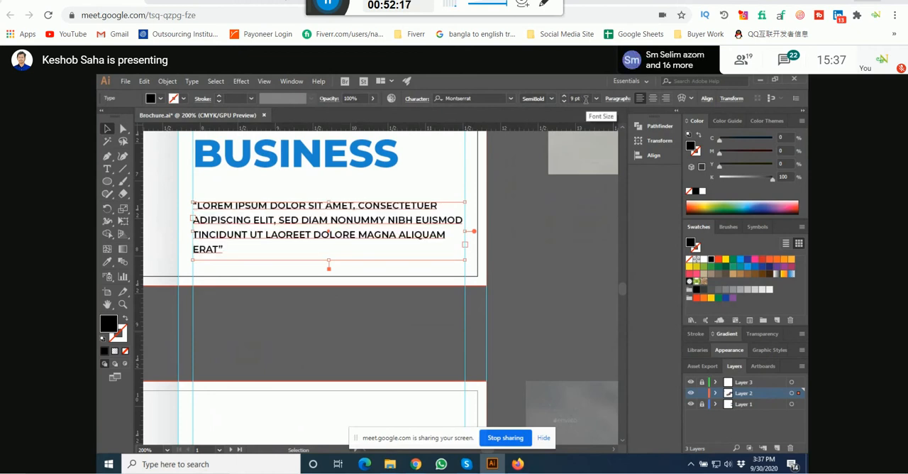
scroll(586, 99, "down", 1)
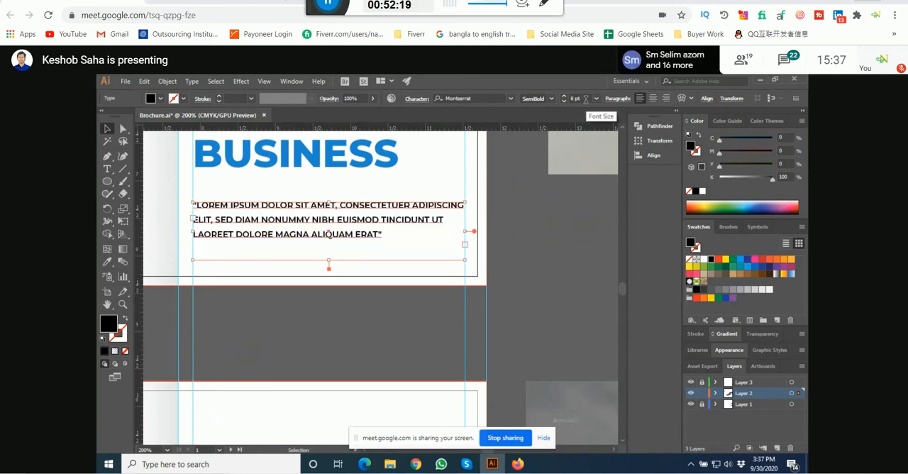
scroll(586, 100, "up", 1)
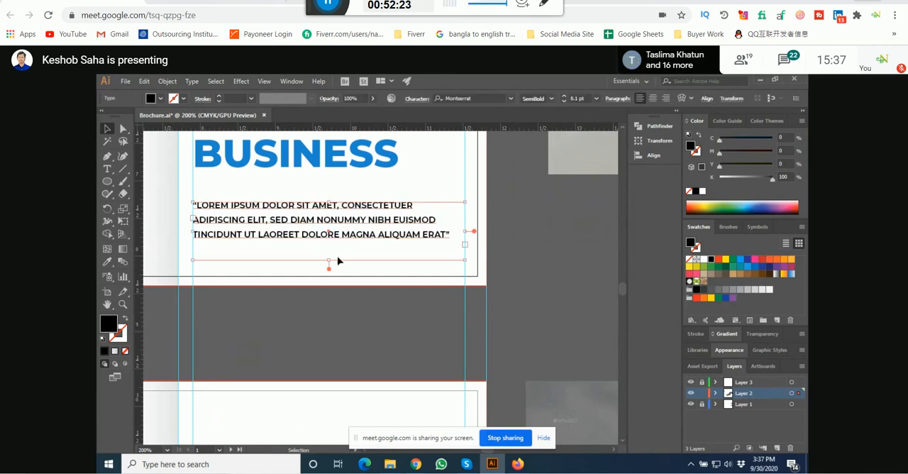
left_click_drag(331, 262, 335, 246)
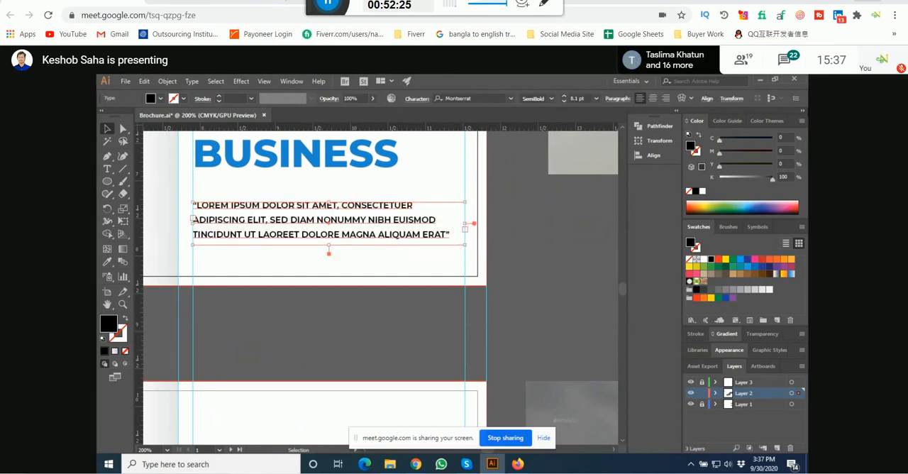
left_click(574, 241)
Step: Move the quote paragraph slightly up, closer to the headline on the cover
left_click_drag(540, 194, 479, 242)
scroll(483, 227, "down", 3)
scroll(198, 280, "up", 1)
scroll(385, 228, "up", 2)
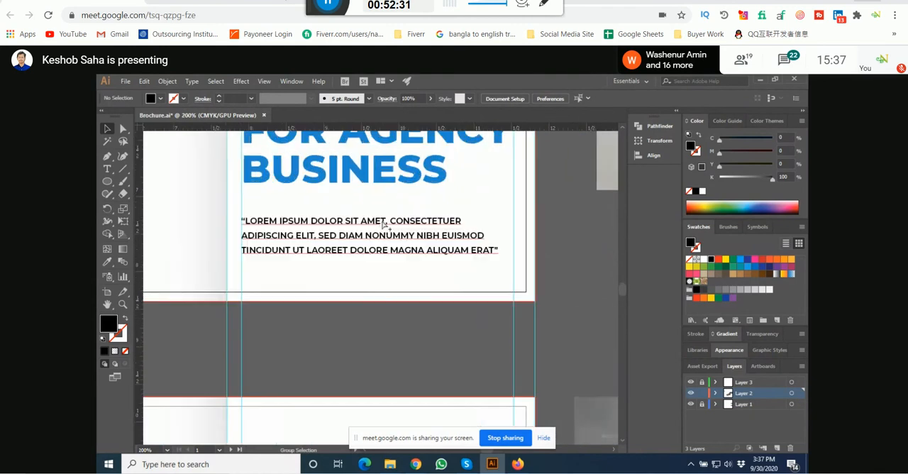
left_click(375, 227)
left_click(362, 320)
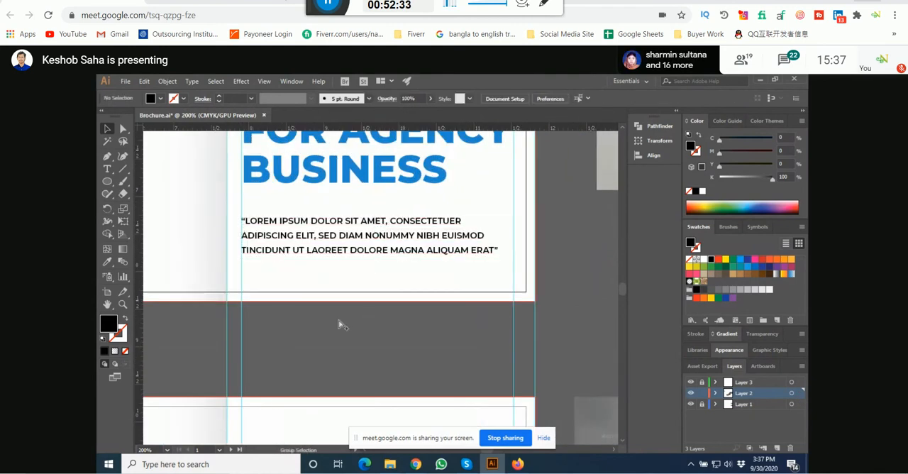
scroll(341, 325, "down", 1)
scroll(329, 286, "down", 3)
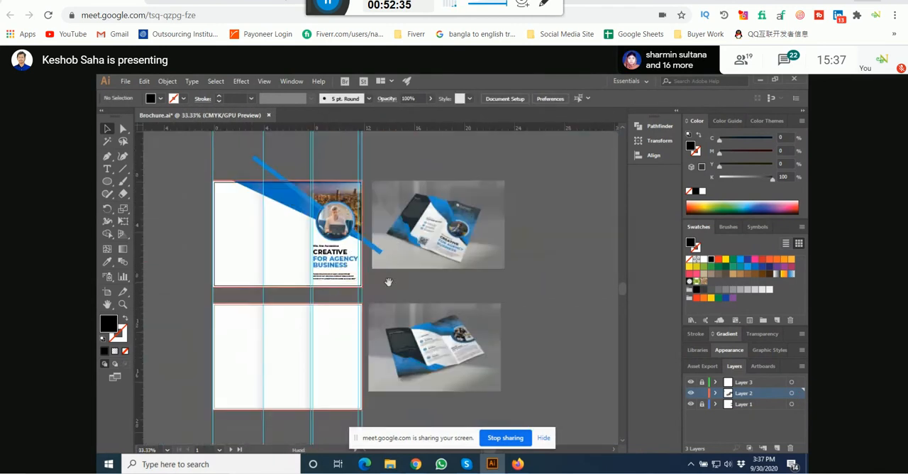
scroll(327, 285, "up", 3)
scroll(324, 283, "up", 1)
left_click_drag(318, 218, 330, 252)
scroll(330, 262, "down", 3)
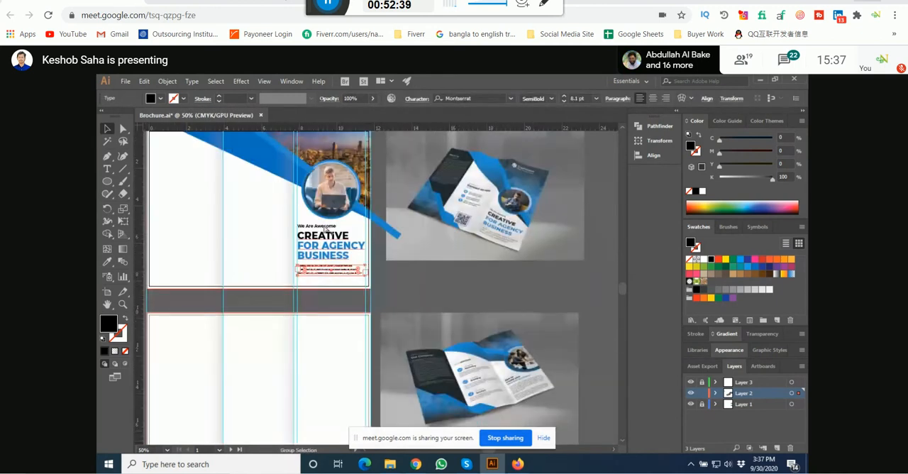
scroll(323, 286, "up", 3)
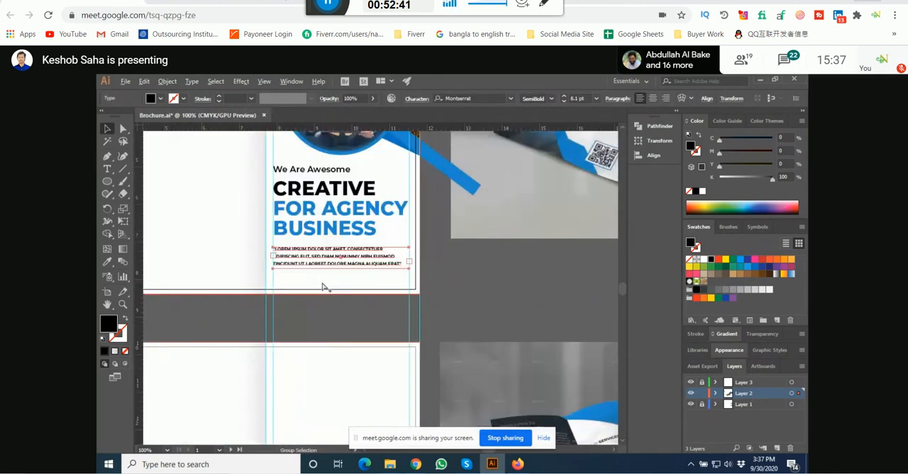
left_click(327, 323)
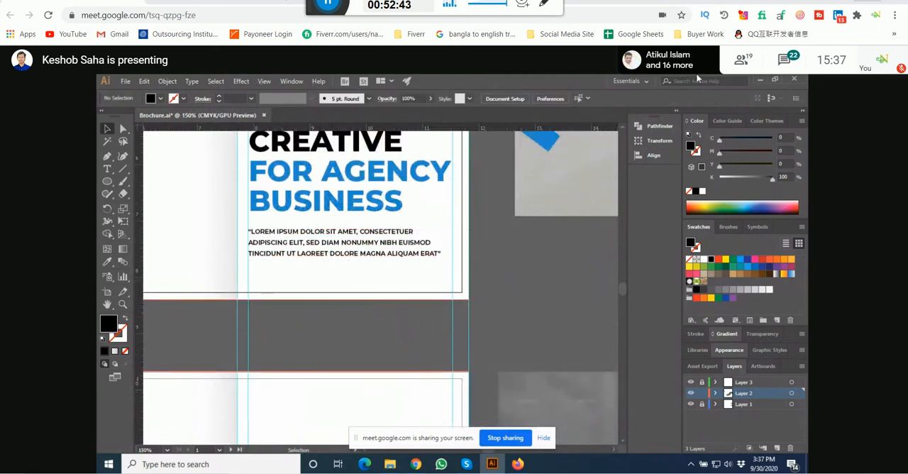
Step: Draw a rectangle about 4.11 in by 0.46 in along the cover panel's bottom edge and fill it with the headline's blue
left_click(107, 183)
left_click_drag(107, 183, 159, 182)
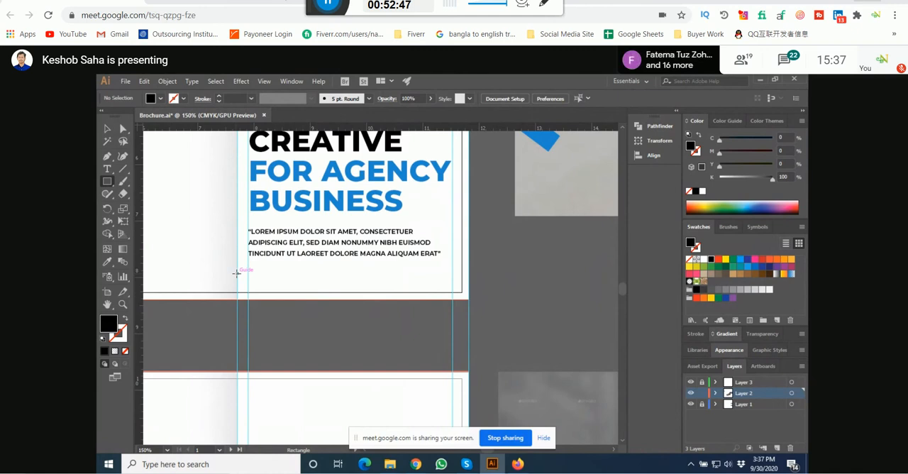
left_click_drag(237, 274, 468, 299)
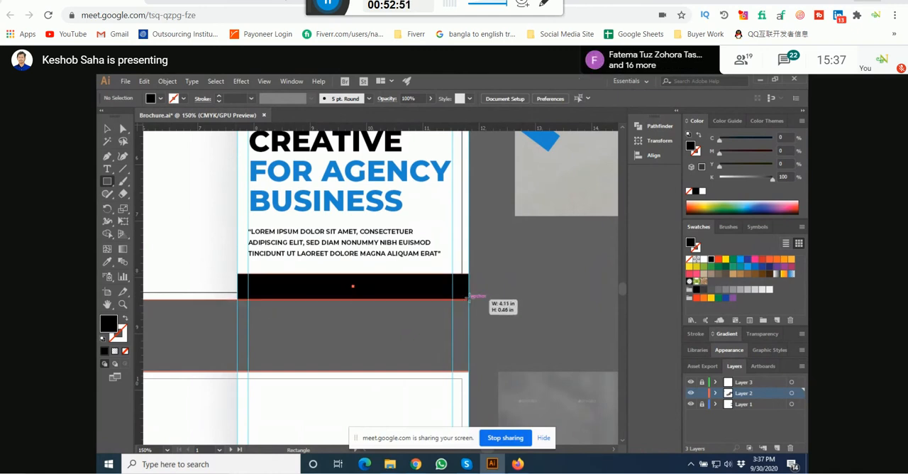
key("i")
left_click(368, 173)
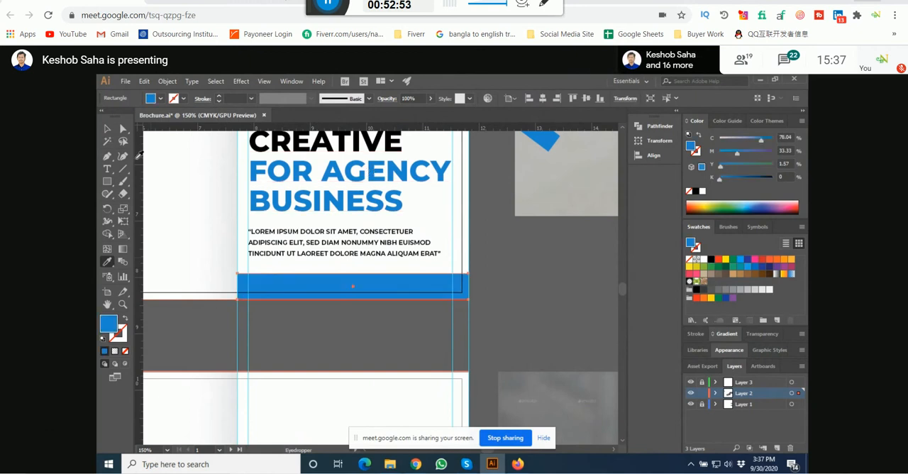
left_click(108, 130)
Step: Raise the blue band's top edge slightly toward the quote paragraph
scroll(355, 279, "up", 2)
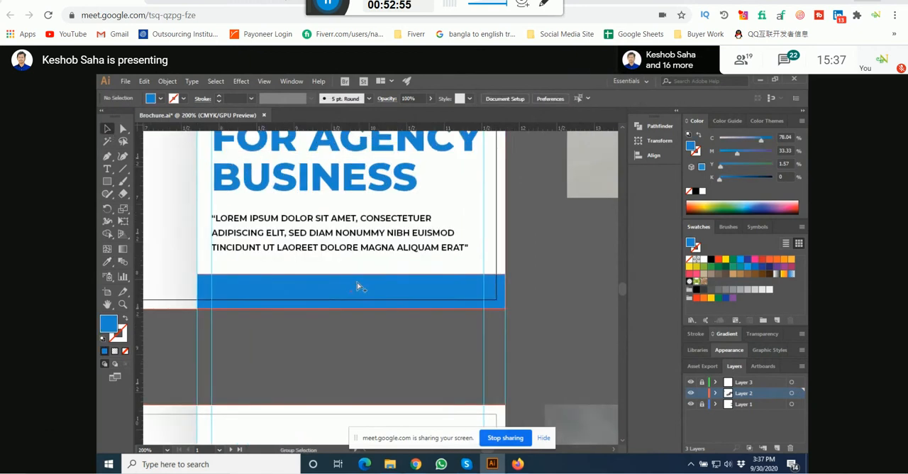
left_click_drag(349, 267, 348, 260)
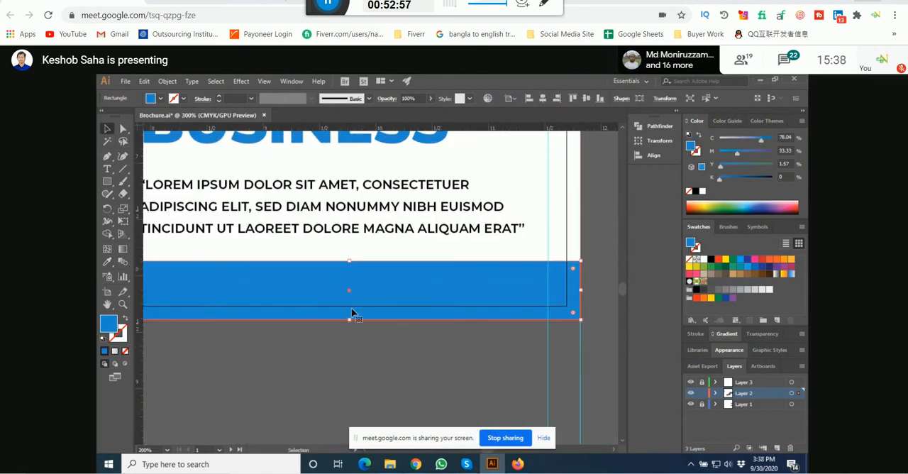
left_click(353, 342)
scroll(351, 338, "down", 3)
left_click_drag(348, 366, 347, 358)
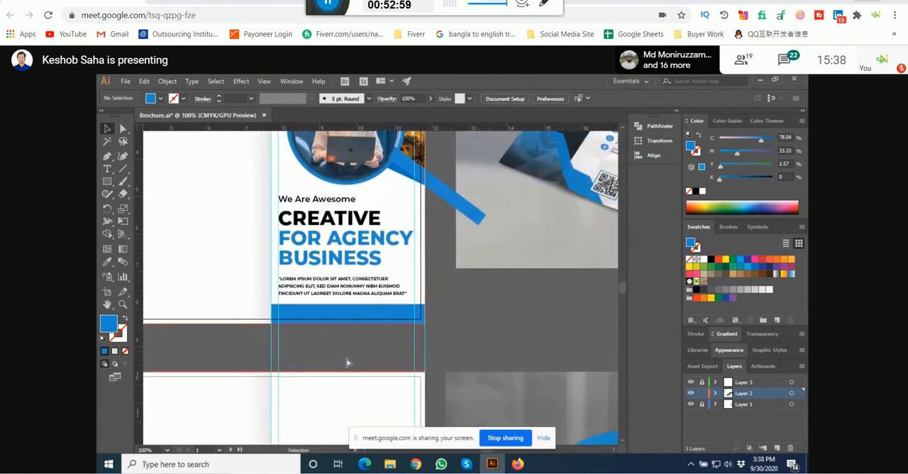
left_click(107, 169)
scroll(290, 328, "up", 3)
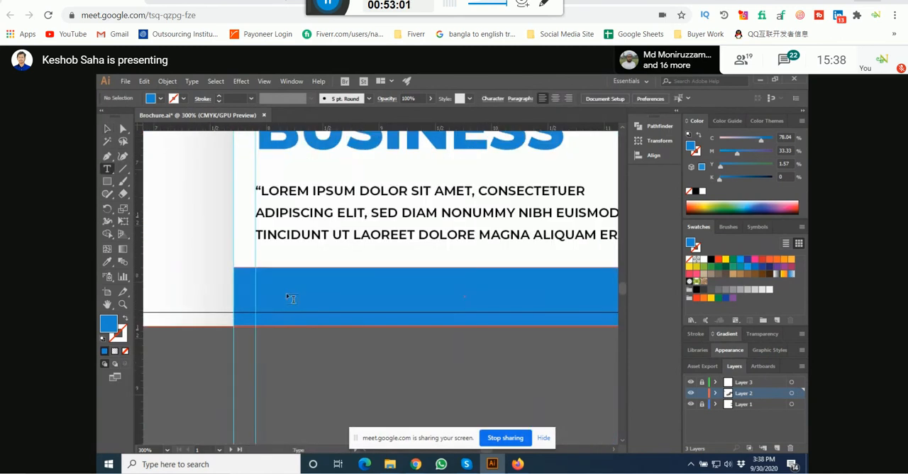
left_click(311, 297)
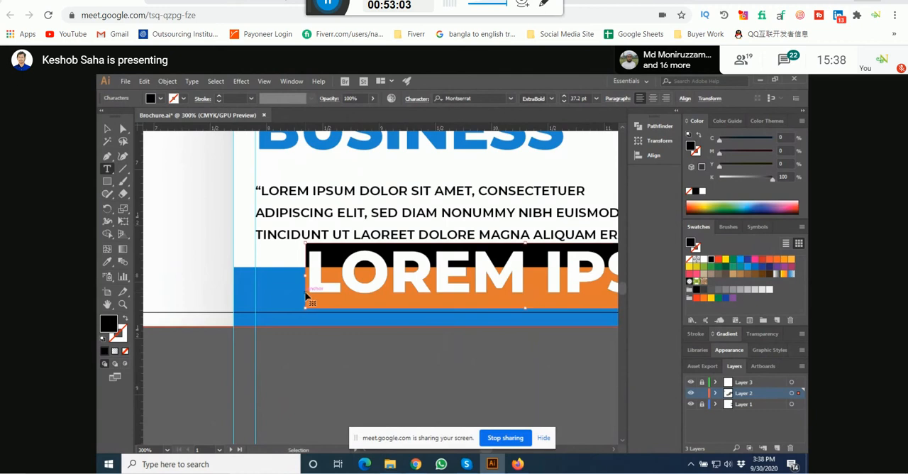
type("www")
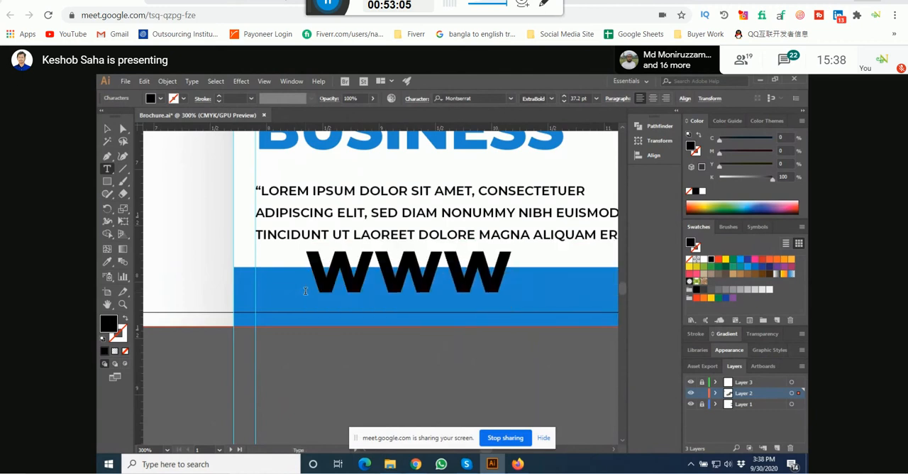
type(".website")
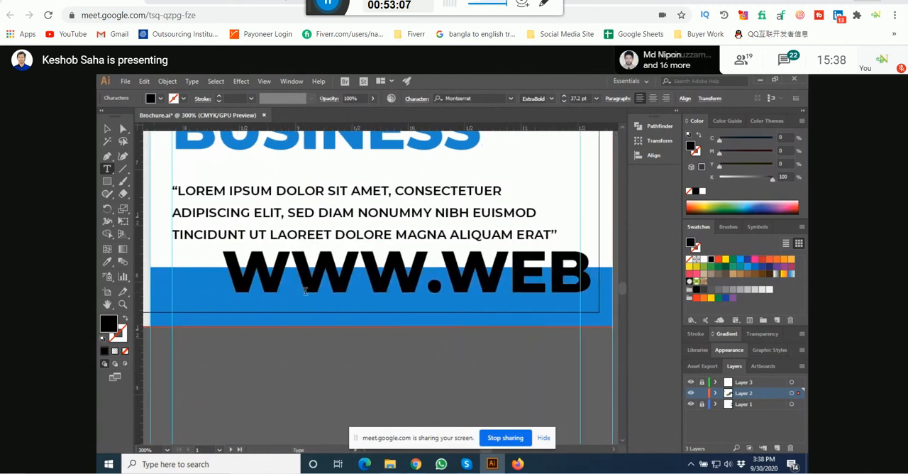
type(".com")
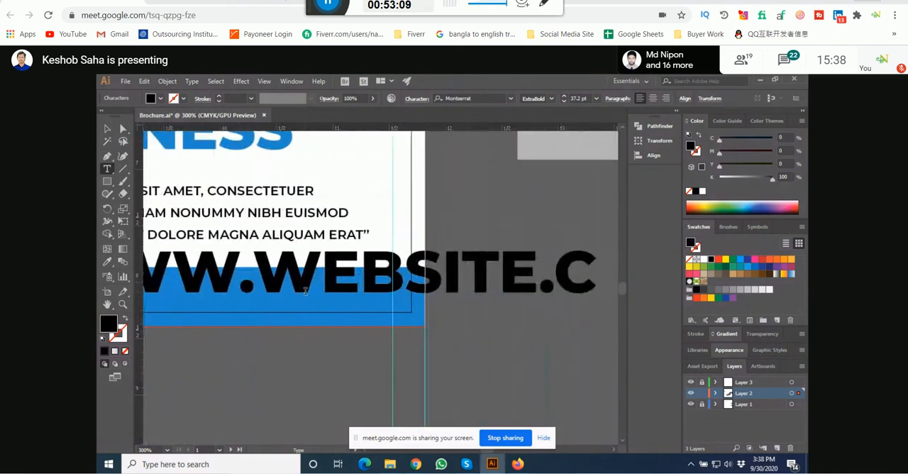
Step: Scale the website line down to about 11.7 pt, place it over the blue band, and fill it with white
key("Escape")
triple_click(307, 296)
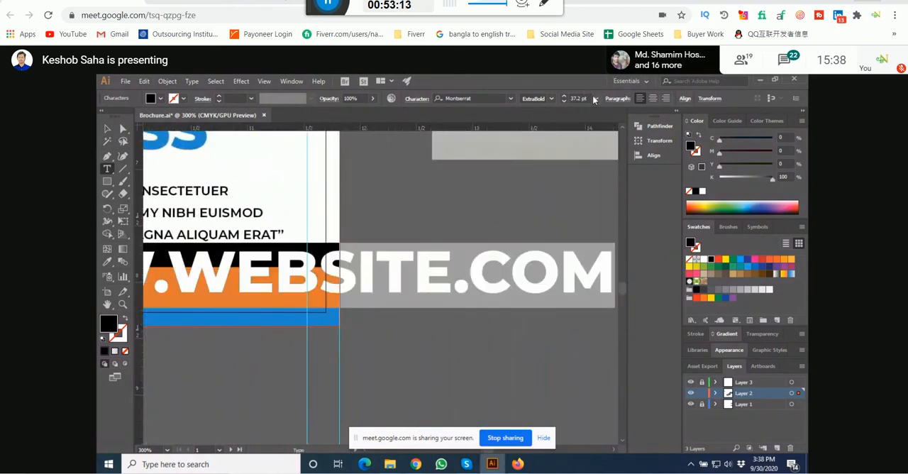
left_click(107, 129)
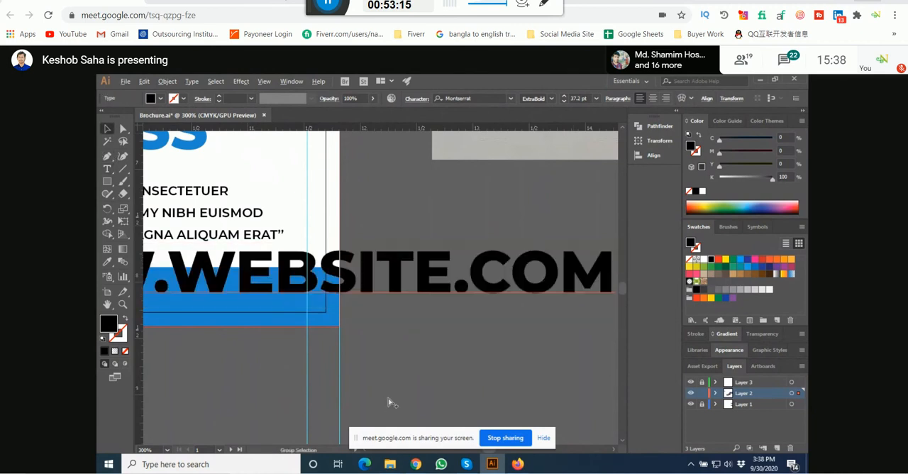
scroll(386, 397, "down", 3)
left_click_drag(463, 367, 311, 362)
scroll(278, 367, "up", 3)
left_click_drag(316, 324, 336, 361)
left_click(703, 191)
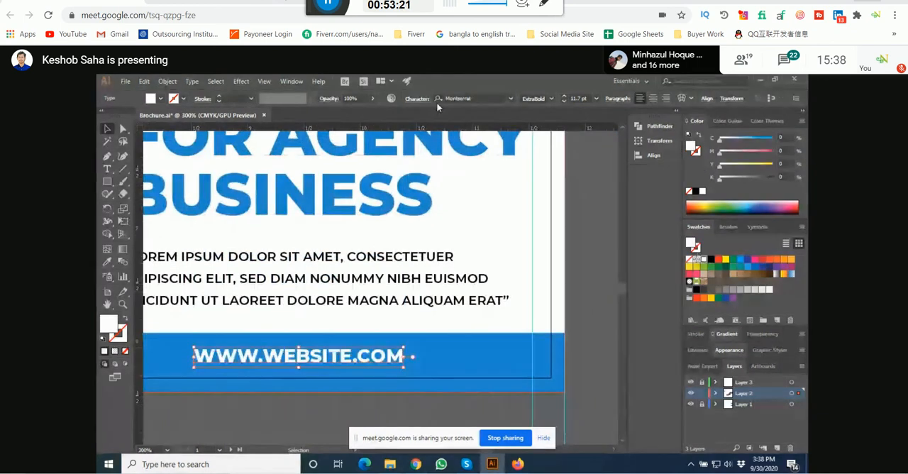
Step: Turn off All Caps for the website line so it uses lowercase letters
left_click(419, 101)
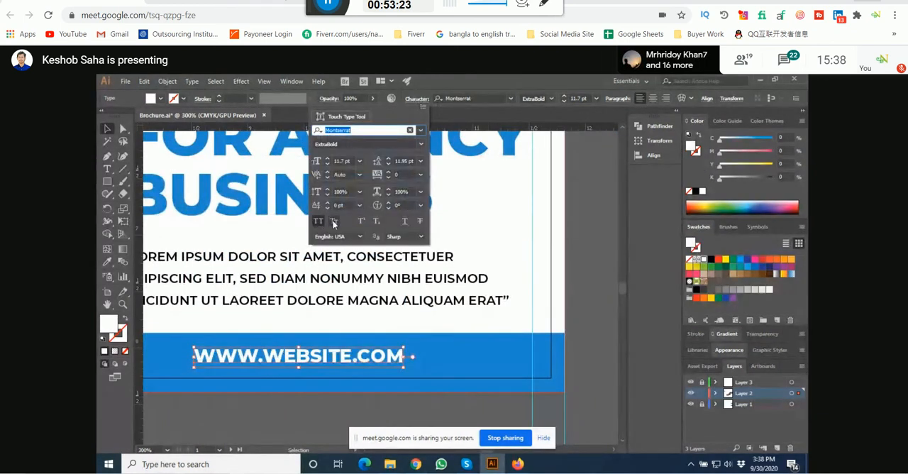
left_click(335, 222)
left_click(319, 224)
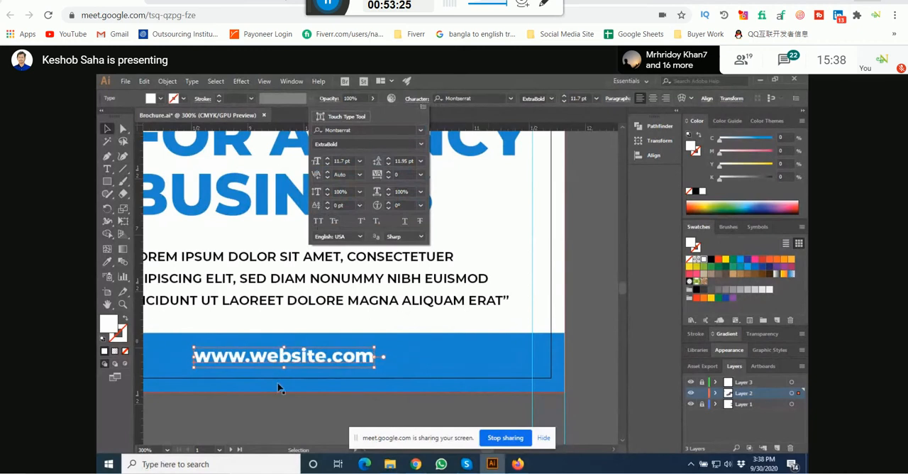
Step: Enlarge the website line to about 16.22 pt and centre it within the blue band
left_click_drag(278, 395, 303, 357)
scroll(296, 354, "down", 1)
mouse_move(369, 324)
left_mouse_down()
mouse_move(416, 323)
mouse_move(369, 326)
left_mouse_up()
left_click(362, 367)
scroll(362, 325, "up", 1)
left_click_drag(311, 366, 353, 335)
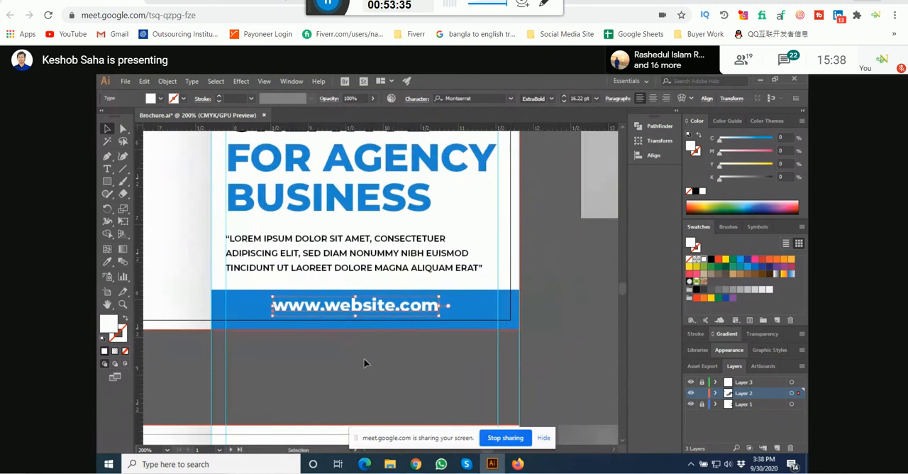
left_click(365, 362)
left_click_drag(403, 315, 407, 312)
left_click(371, 356)
left_click(371, 364)
scroll(371, 363, "down", 5)
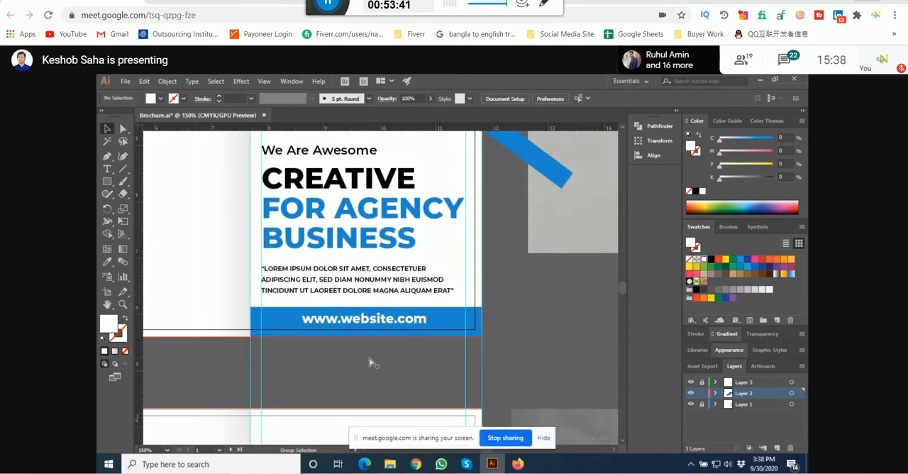
Step: Fill a front copy of the large blue diagonal shape with the white-to-black linear gradient swatch
scroll(372, 321, "up", 2)
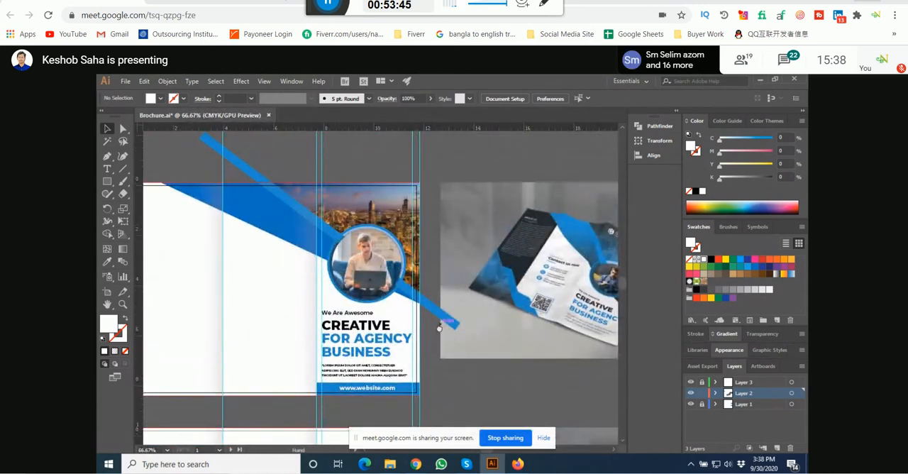
mouse_move(436, 285)
left_mouse_down()
mouse_move(434, 242)
mouse_move(435, 284)
left_mouse_up()
left_click_drag(444, 167, 447, 188)
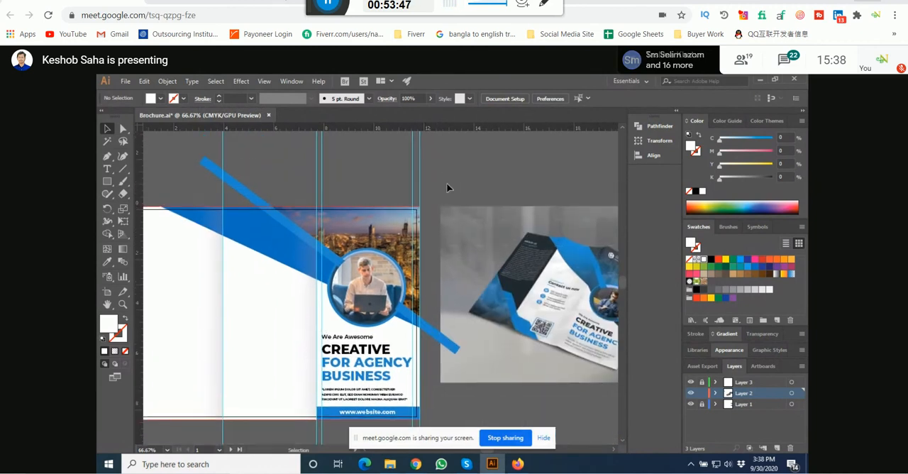
left_click(254, 246)
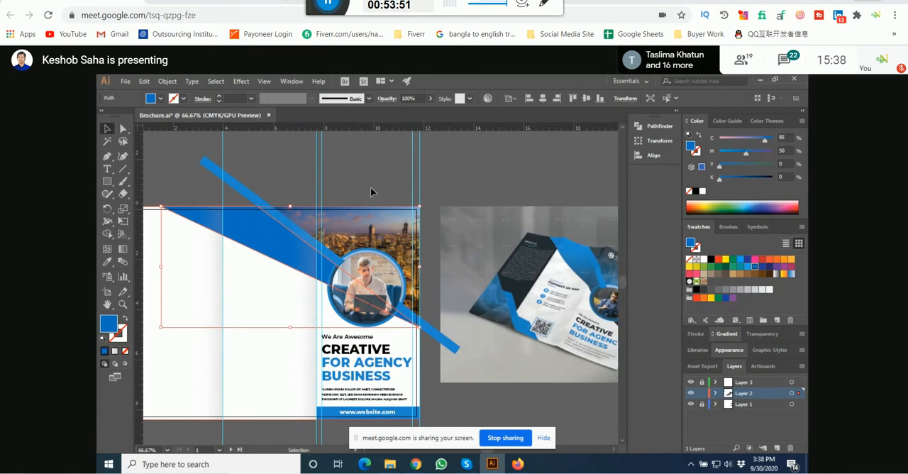
left_click_drag(373, 192, 335, 194)
left_click(261, 234)
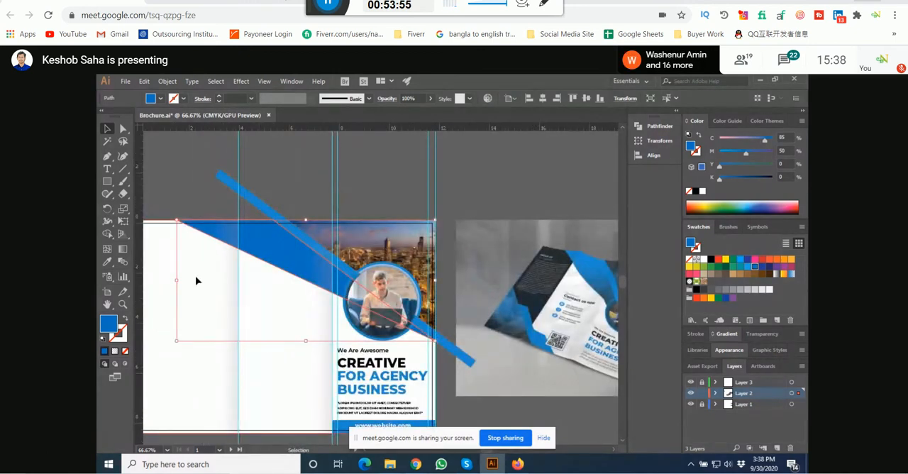
key("a")
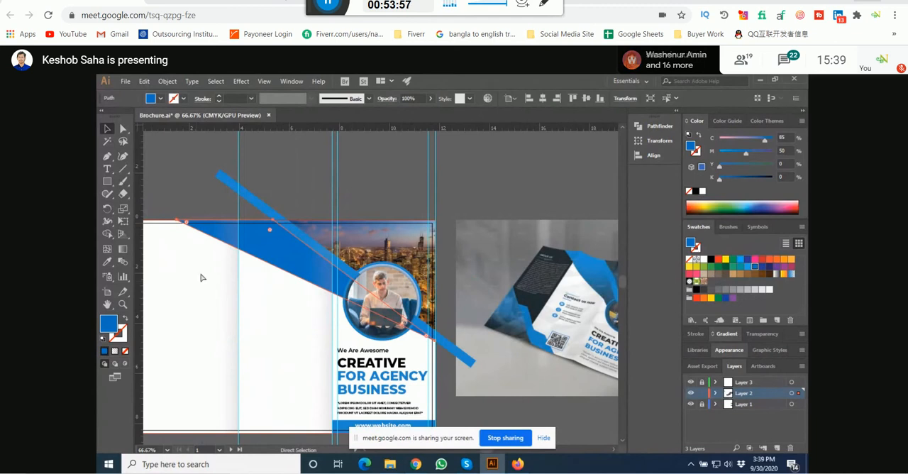
key("v")
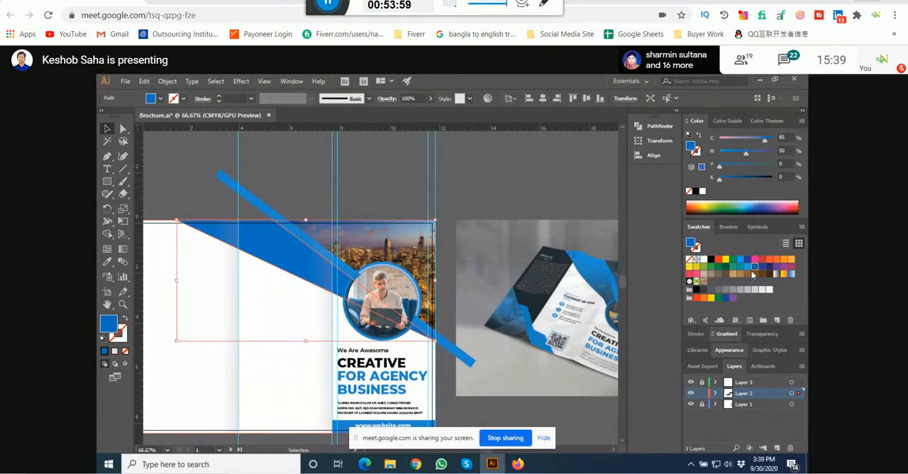
left_click(777, 274)
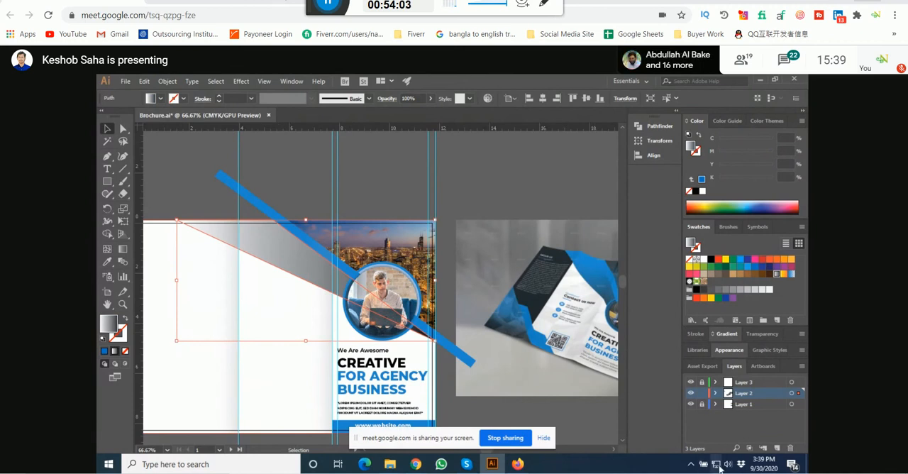
Step: Try blend modes such as Multiply, Color Burn, Color Dodge, Hard Light and Saturation on the gradient copy, ending on Normal
left_click(758, 335)
left_click(719, 375)
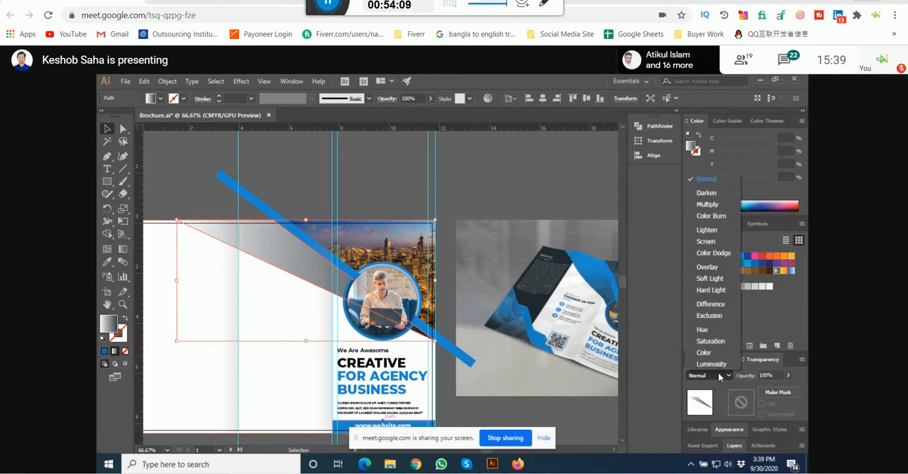
left_click(720, 374)
scroll(718, 373, "down", 1)
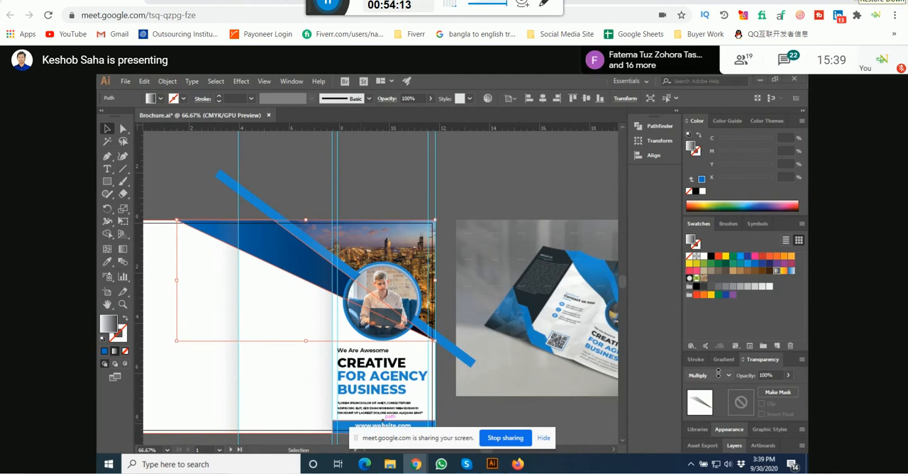
scroll(719, 371, "down", 1)
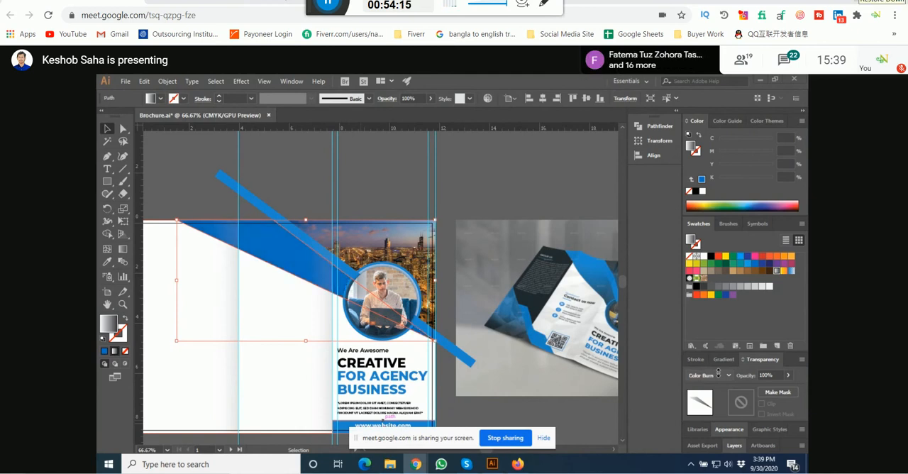
scroll(718, 372, "down", 4)
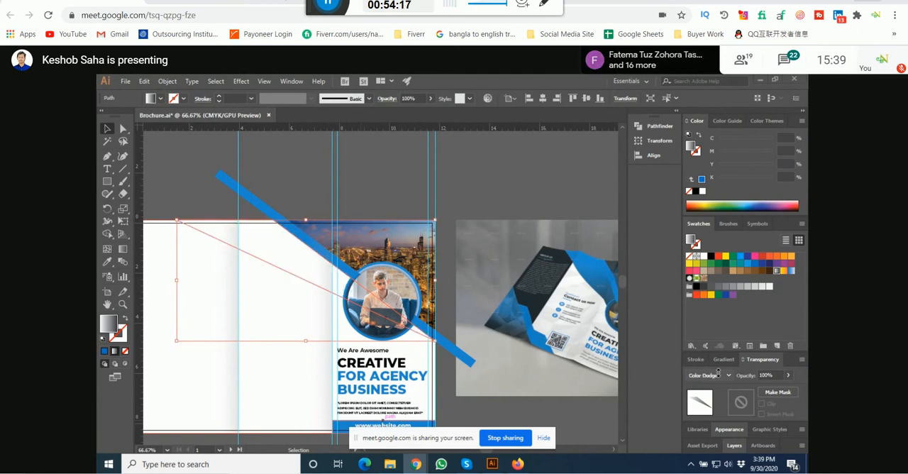
scroll(718, 372, "down", 2)
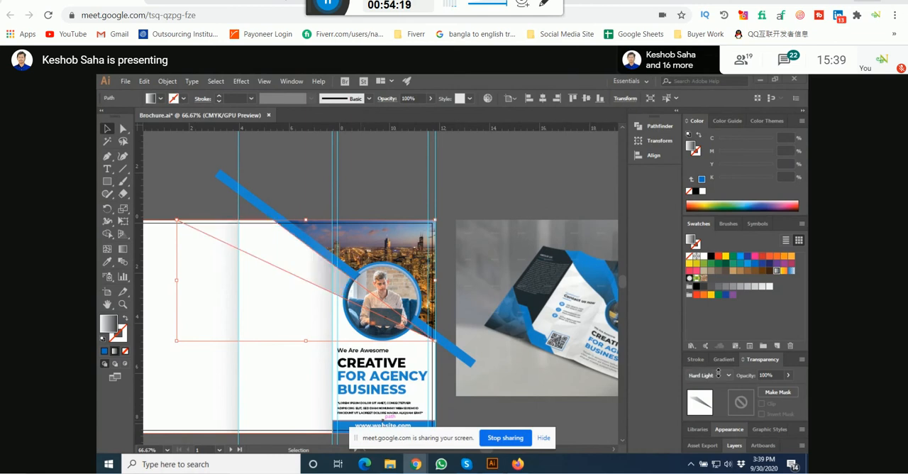
scroll(718, 372, "down", 2)
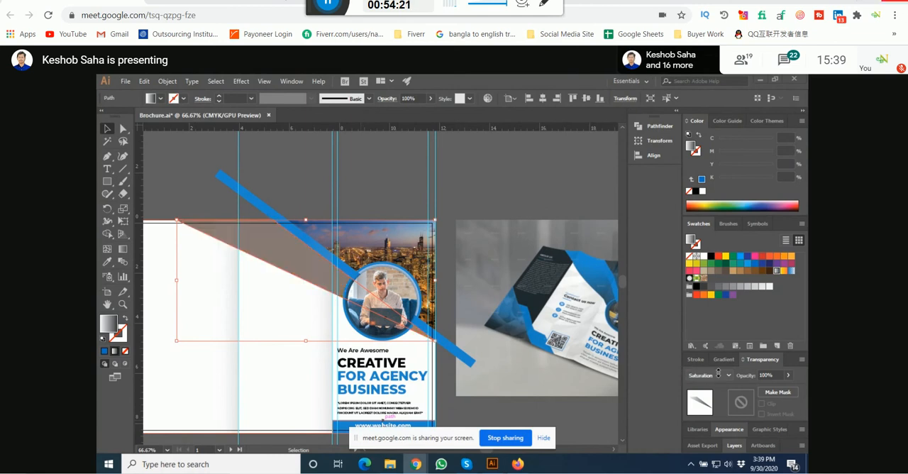
scroll(719, 375, "down", 3)
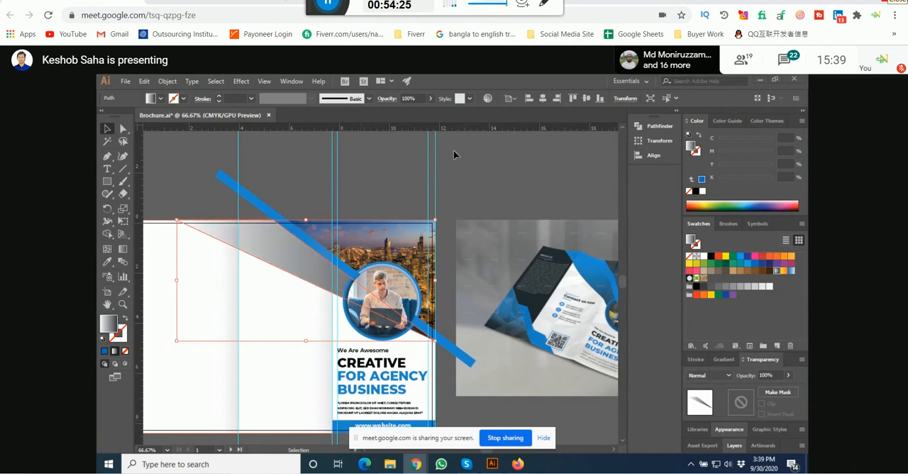
Step: Make the gradient's start stop black like its end stop and set the start stop's opacity to 0%
left_click(294, 203)
left_click(295, 228)
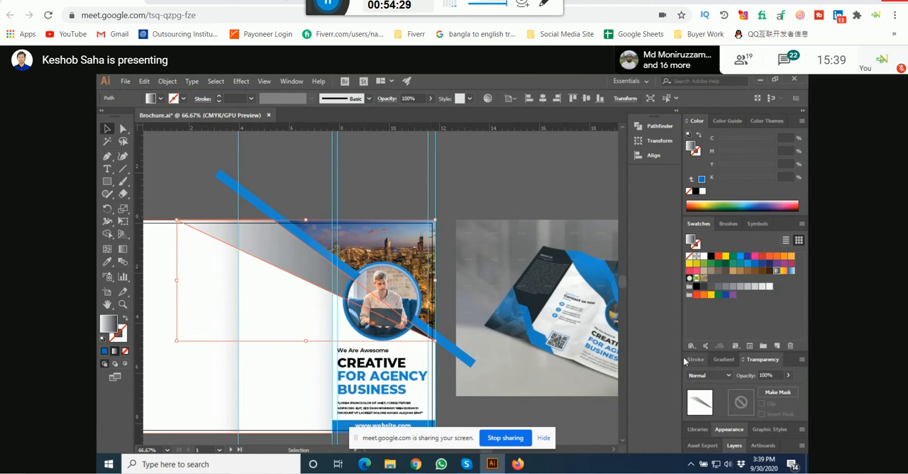
left_click(724, 359)
left_click(689, 384)
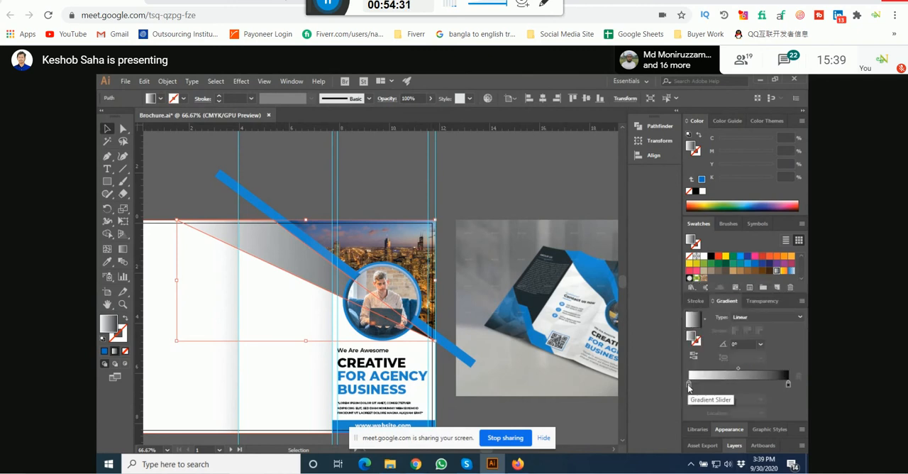
left_click_drag(788, 386, 649, 394)
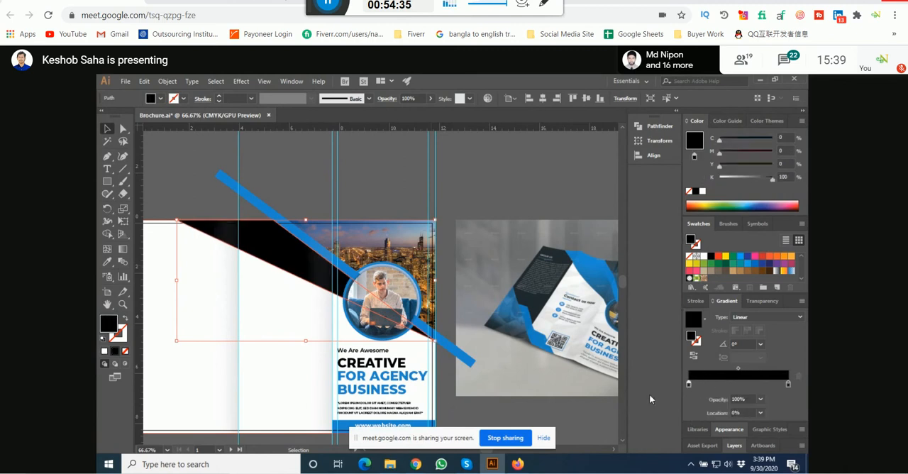
left_click(761, 399)
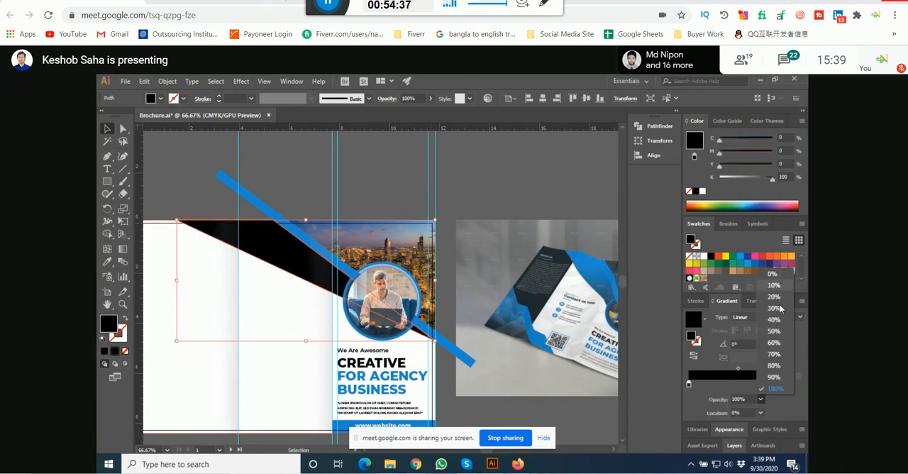
left_click(773, 273)
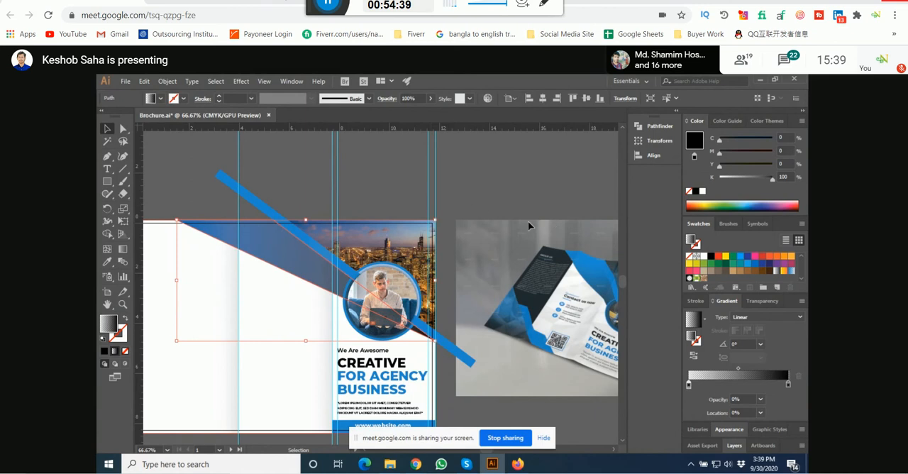
Step: Set the opacity of the gradient's black end stop to 60%, after trying 40%
left_click(788, 385)
left_click(761, 399)
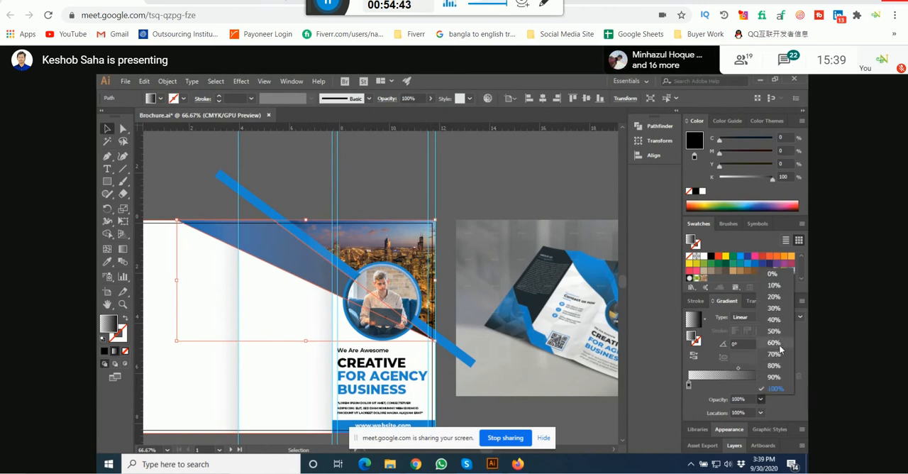
left_click(777, 320)
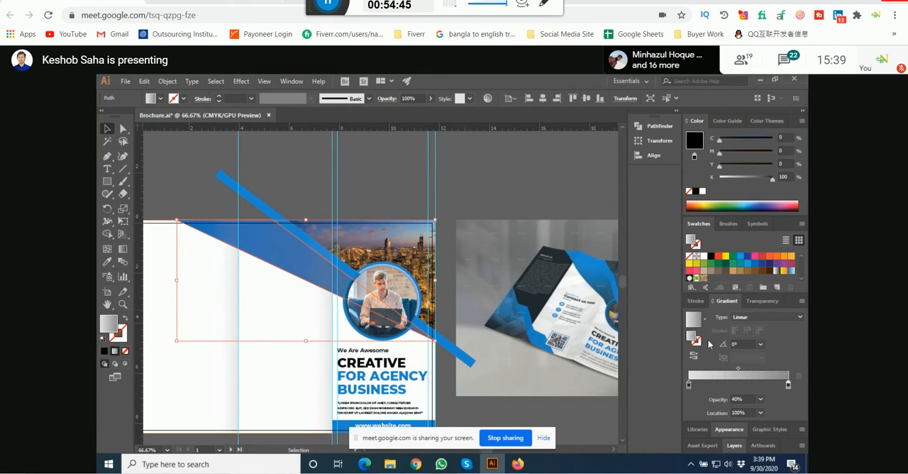
left_click(761, 400)
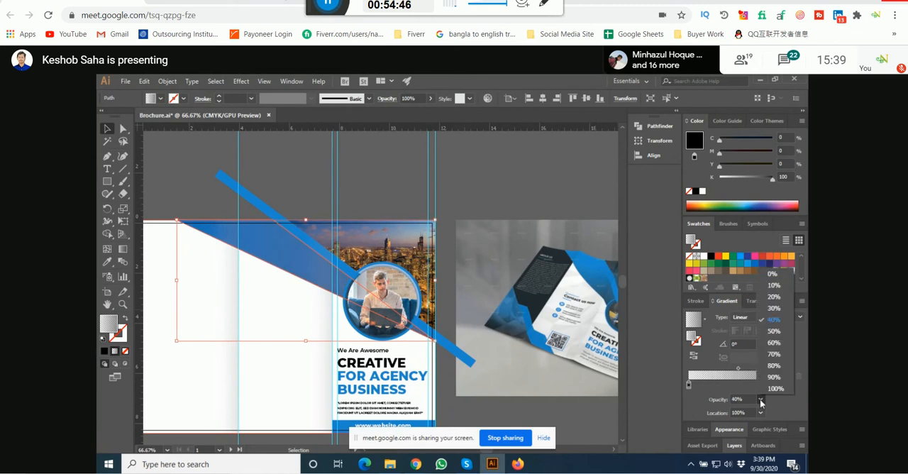
left_click(775, 343)
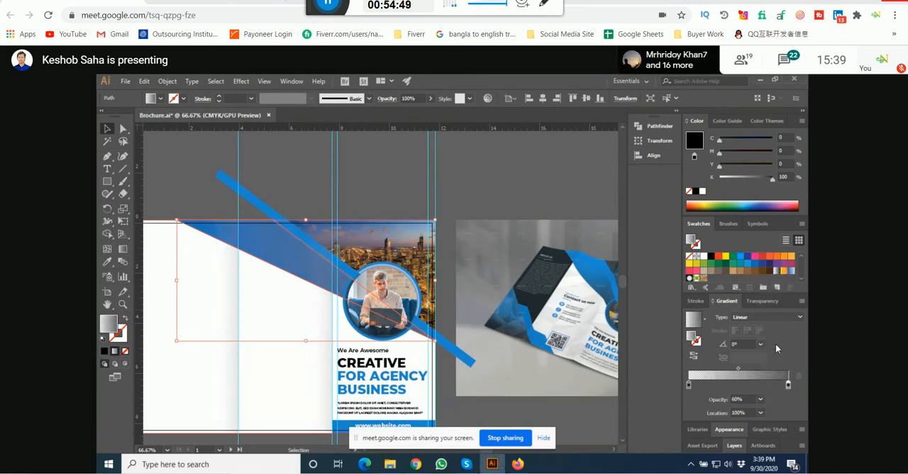
Step: Change the gradient's transparent start stop to white and set the overlay shape's blend mode to Darken
left_click(689, 384)
left_click_drag(773, 180, 714, 186)
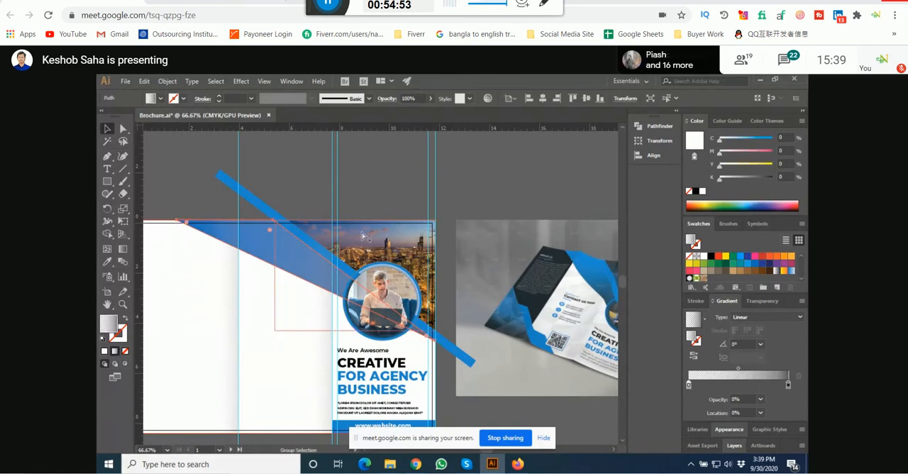
key("space")
left_click_drag(373, 183, 361, 209)
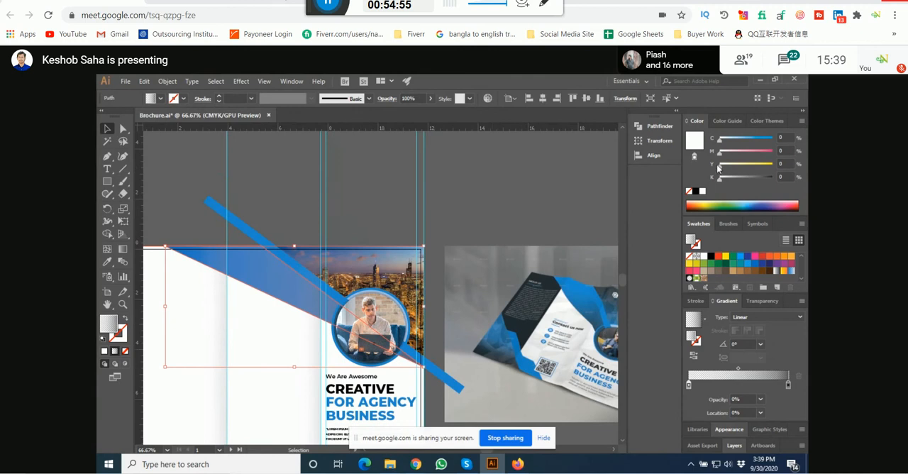
left_click(765, 301)
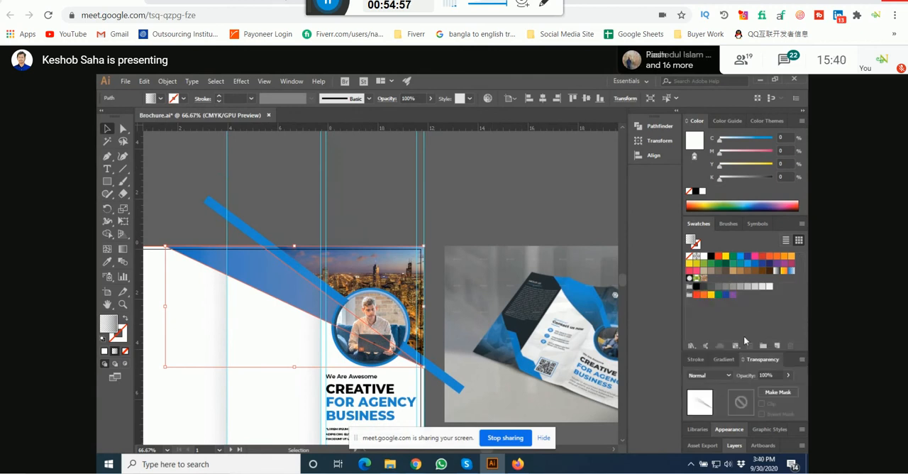
scroll(724, 372, "down", 1)
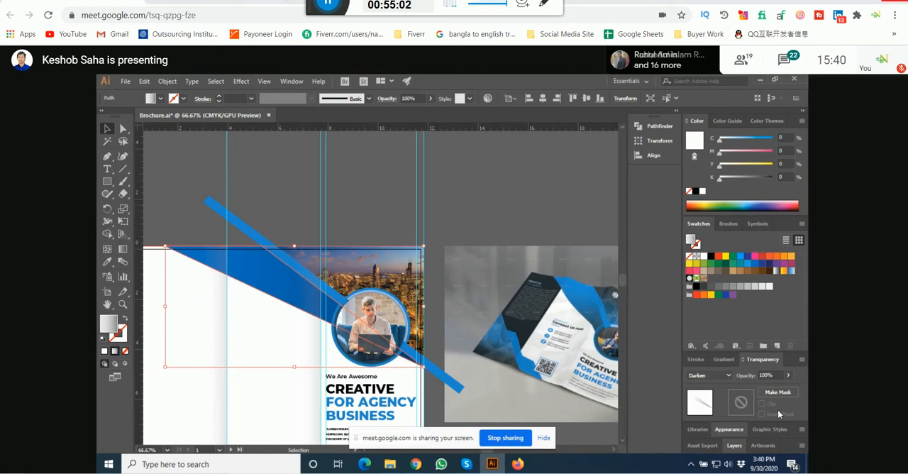
Step: Set the overlay gradient's end stop to rich black with C, M, Y and K all at 100%
left_click(724, 359)
left_click(789, 385)
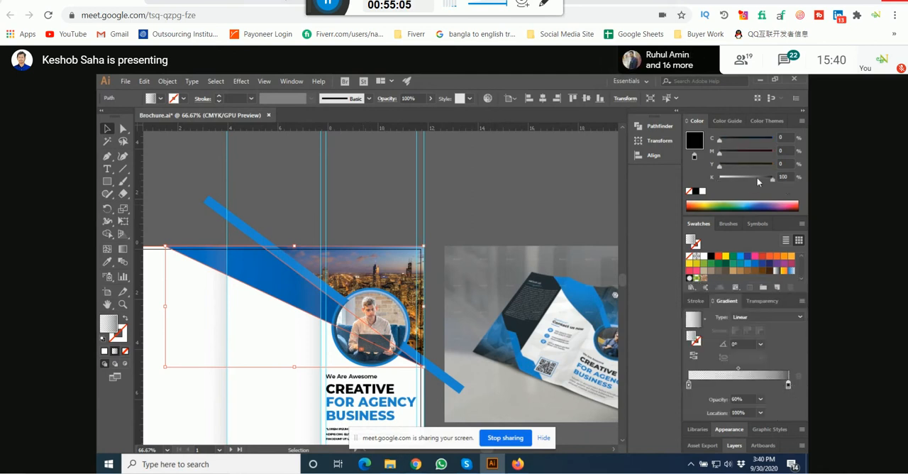
left_click_drag(766, 166, 782, 166)
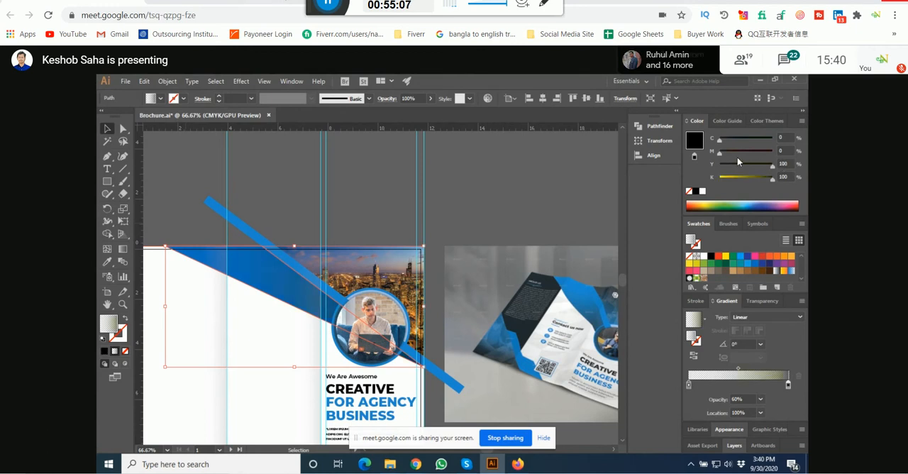
left_click(774, 154)
left_click_drag(731, 141, 785, 141)
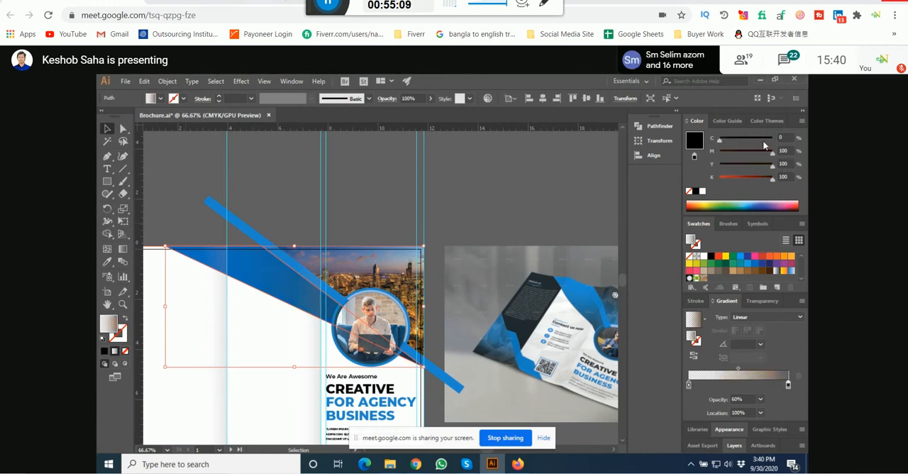
left_click(533, 183)
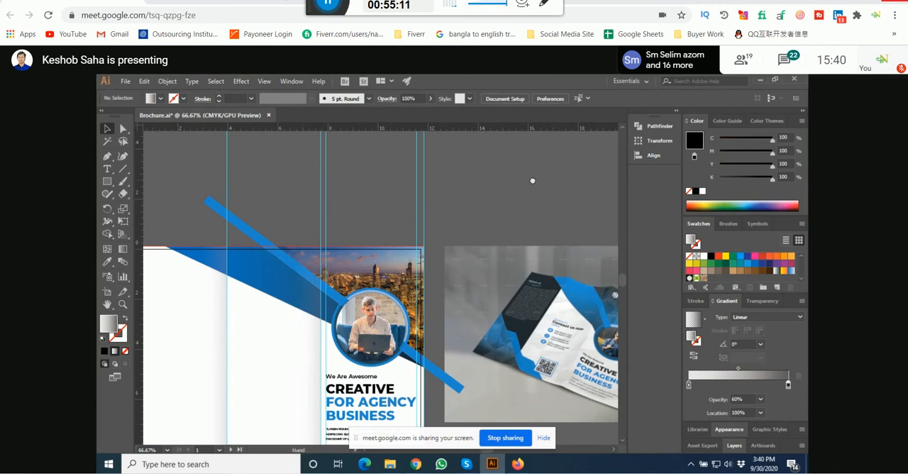
left_click_drag(532, 180, 488, 178)
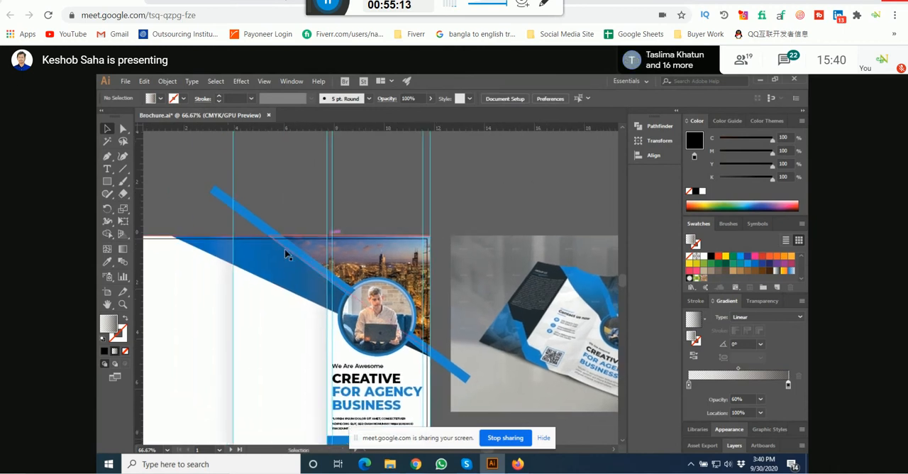
Step: Move the overlay gradient's transparent start stop to about 24.1% and redraw the gradient diagonally down the shape at about -32.9°
left_click(281, 251)
left_click(689, 385)
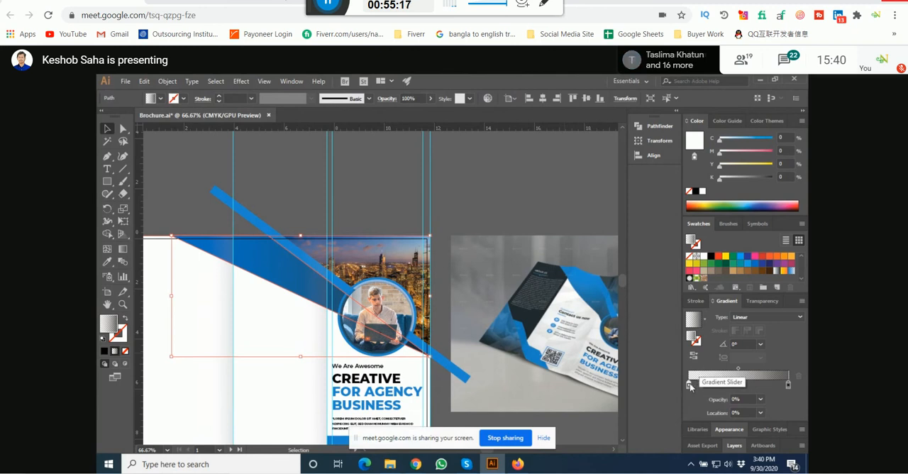
left_click_drag(692, 384, 712, 388)
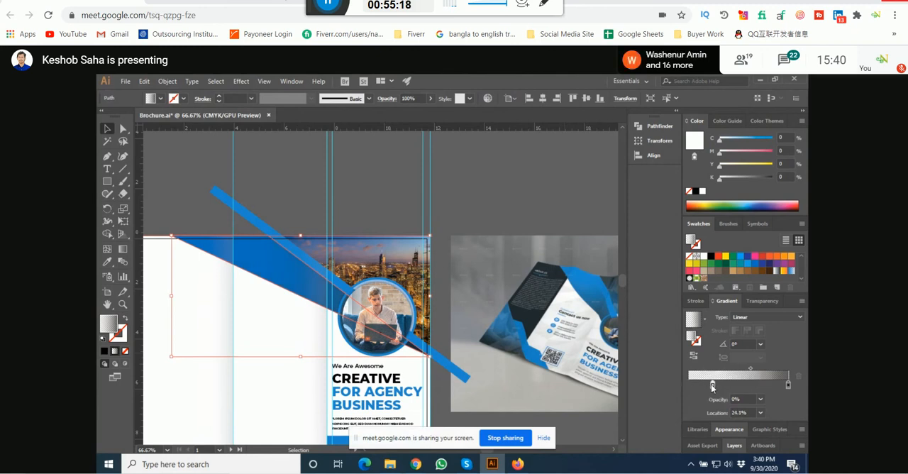
left_click(123, 249)
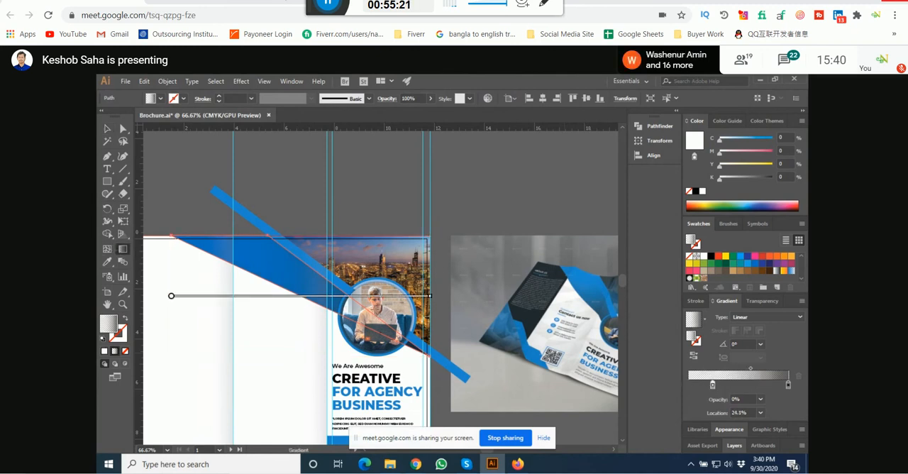
left_click_drag(242, 250, 388, 348)
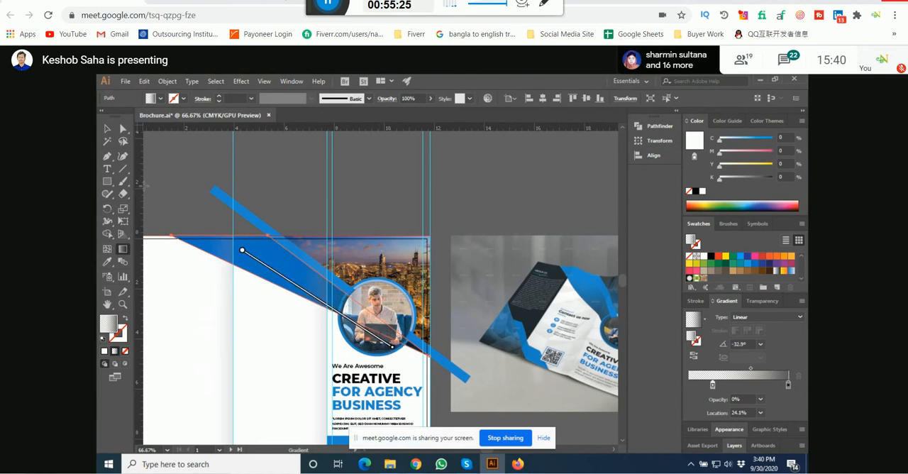
left_click(107, 129)
left_click(179, 144)
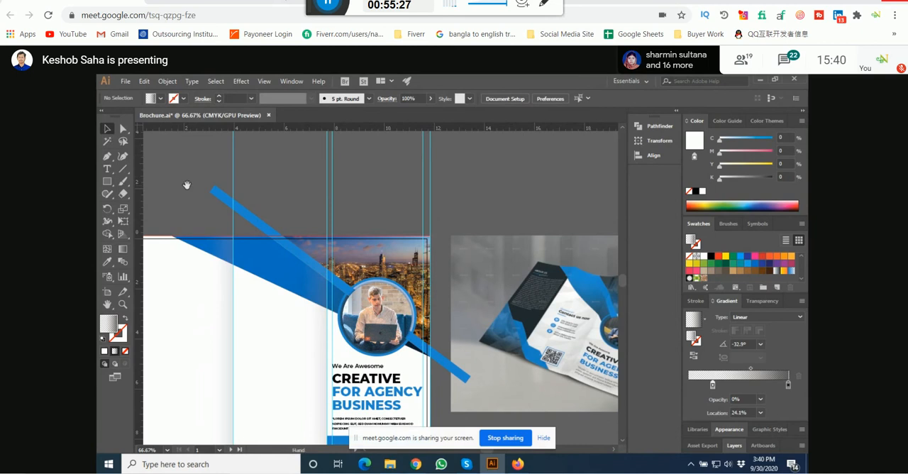
left_click_drag(188, 189, 219, 181)
Step: Move the gradient overlay off the blue diagonal shape and recolor that shape with the blue sampled from the thin diagonal strip
left_click(227, 238)
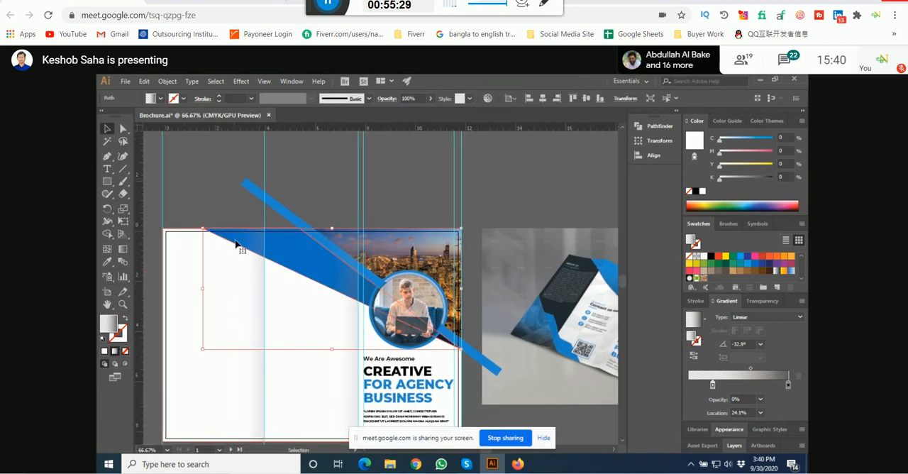
left_click_drag(236, 243, 216, 264)
left_click(240, 242)
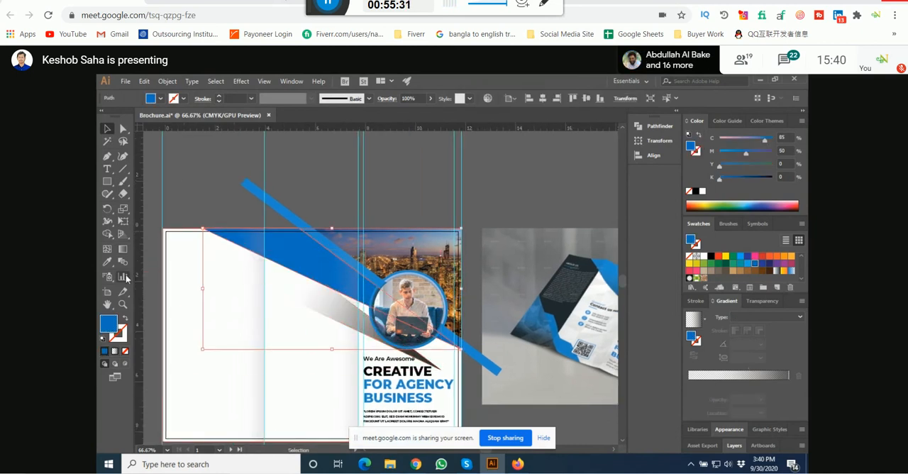
left_click(108, 261)
left_click(258, 191)
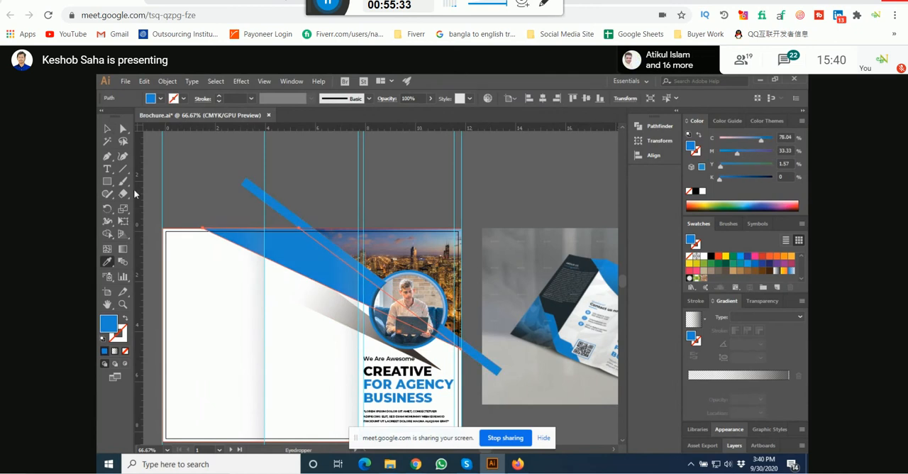
left_click(108, 129)
left_click(166, 151)
Step: Move the gradient overlay back into alignment over the blue diagonal shape
scroll(272, 270, "up", 1)
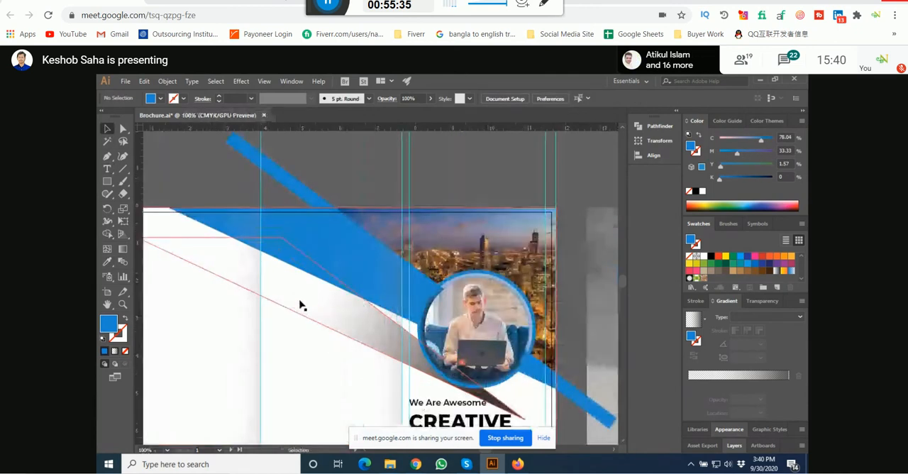
left_click_drag(300, 305, 330, 270)
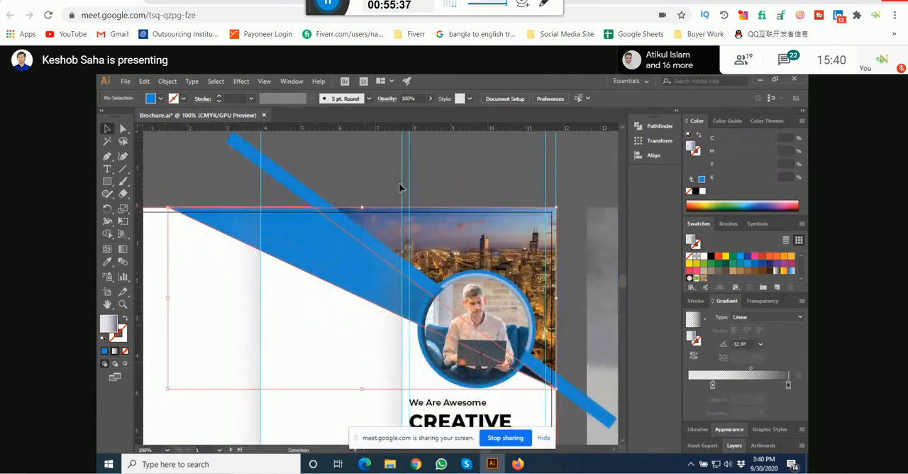
scroll(375, 167, "down", 1)
scroll(376, 166, "right", 3)
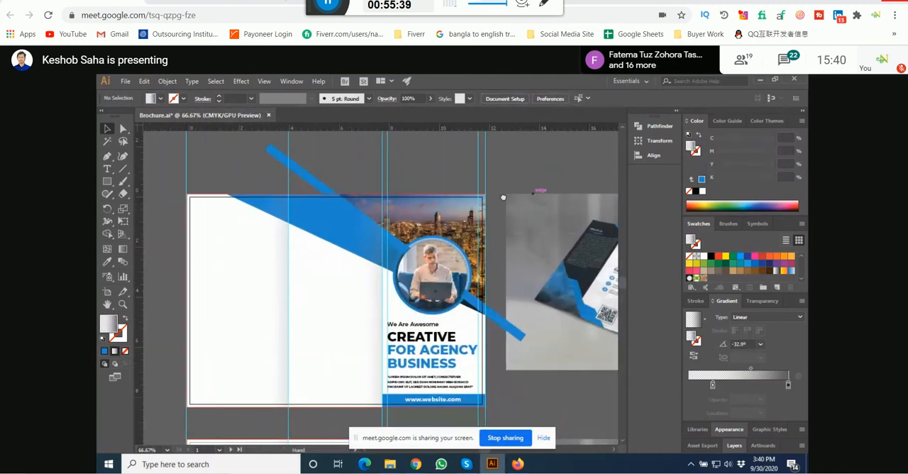
left_click_drag(402, 198, 466, 230)
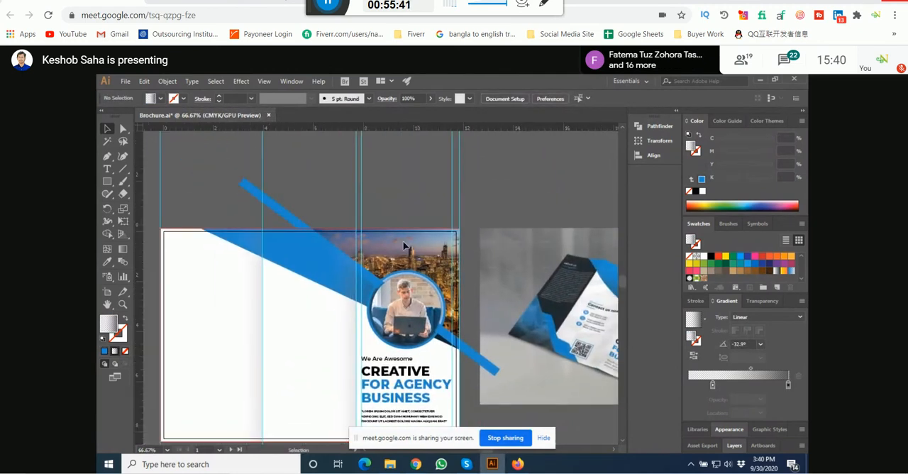
Step: Return the overlay gradient's start stop to the beginning of its range and shift the gradient line slightly toward the shape's upper-left end
left_click(334, 277)
left_click(123, 249)
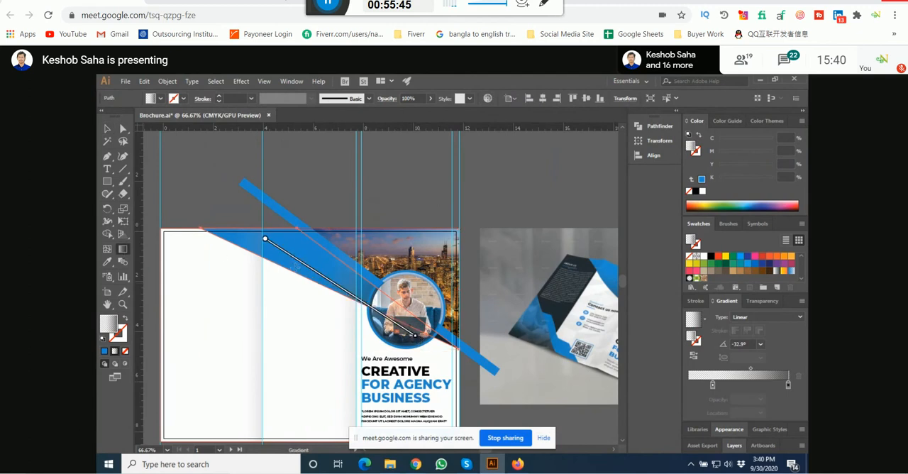
left_click_drag(298, 269, 267, 247)
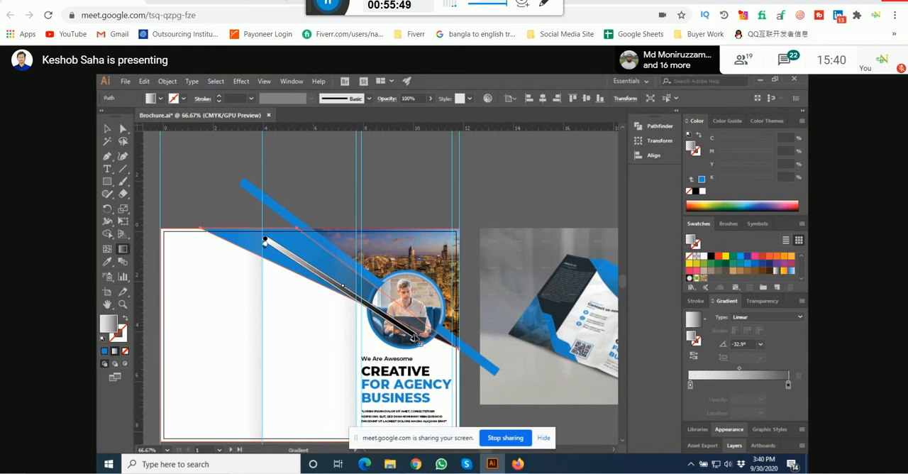
left_click_drag(415, 339, 422, 345)
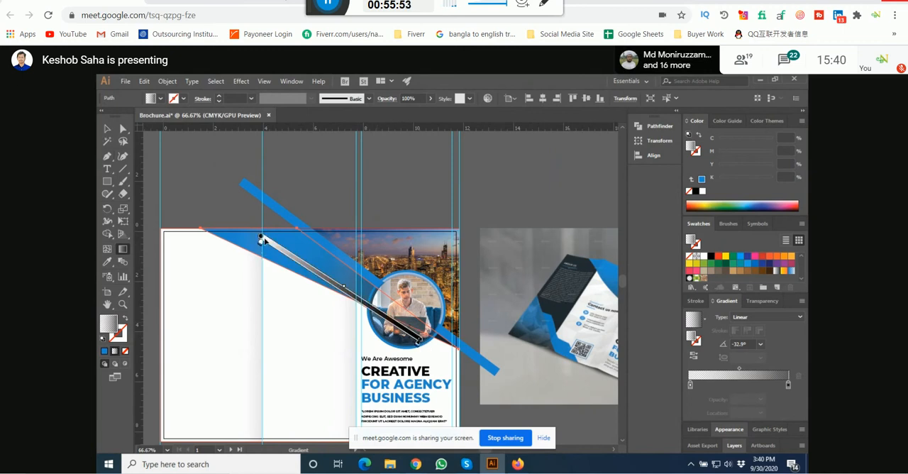
left_click_drag(260, 240, 251, 231)
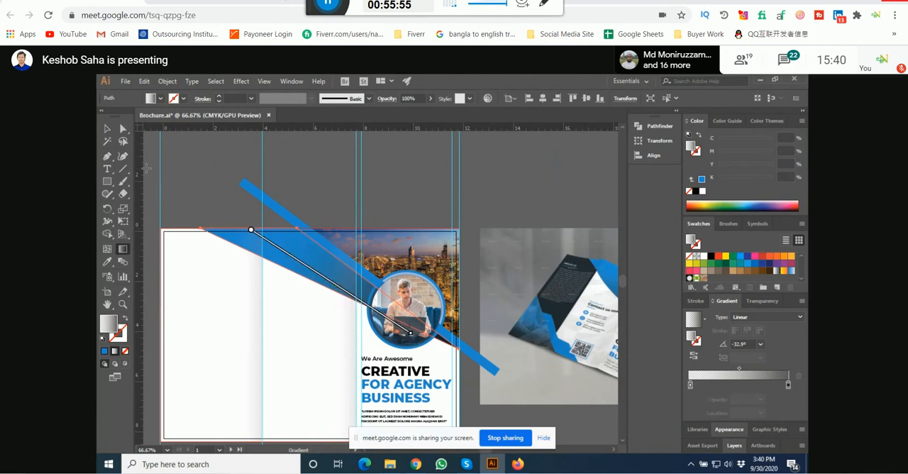
left_click(105, 127)
left_click(188, 170)
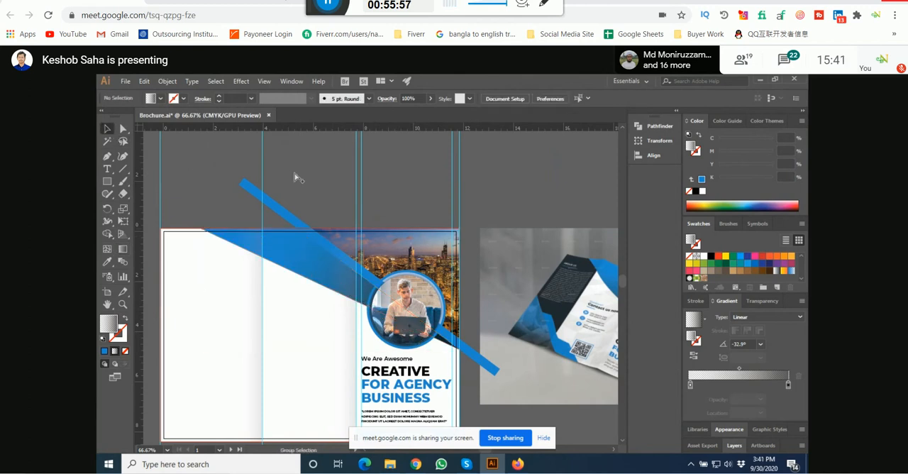
Step: Save the brochure document
key("ctrl+minus")
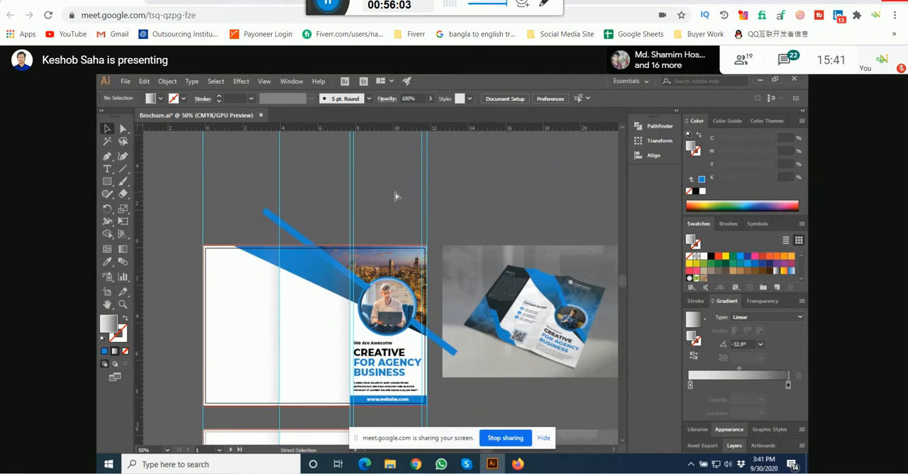
key("ctrl+s")
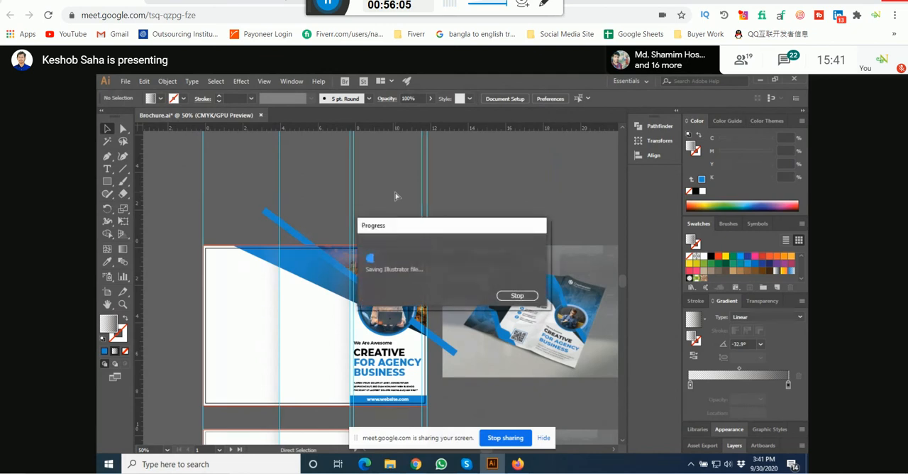
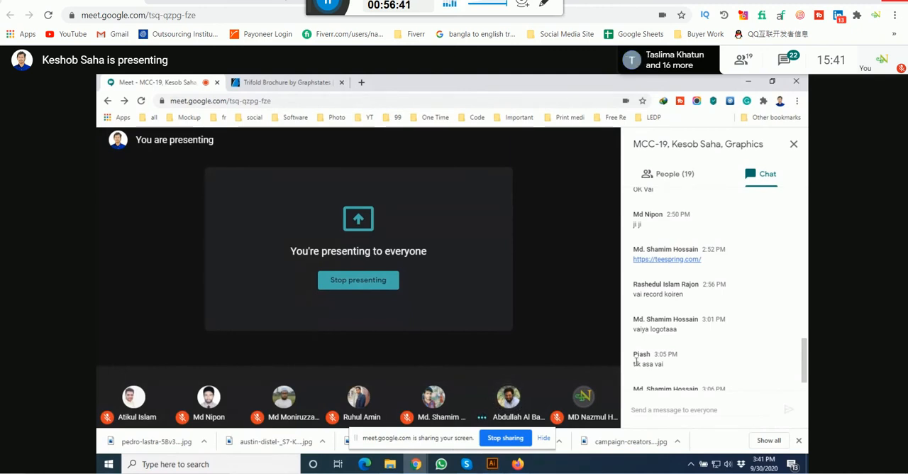
Step: Switch to the brochure document in Illustrator
mouse_move(492, 465)
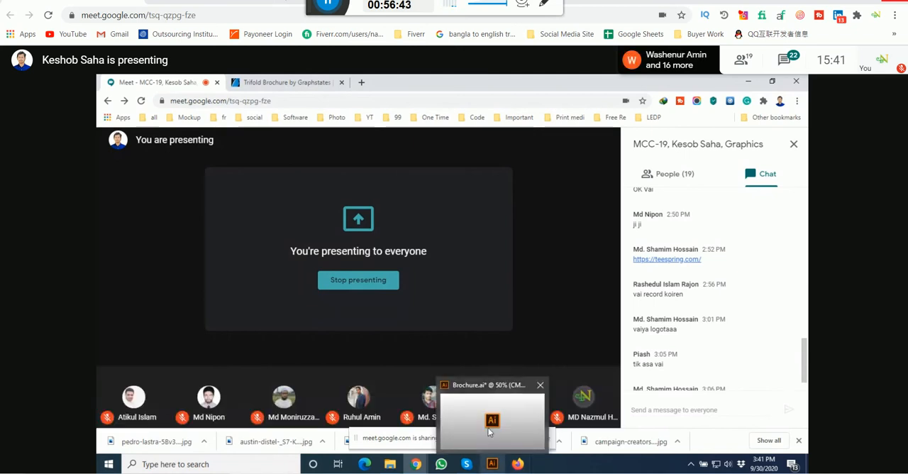
left_click(488, 428)
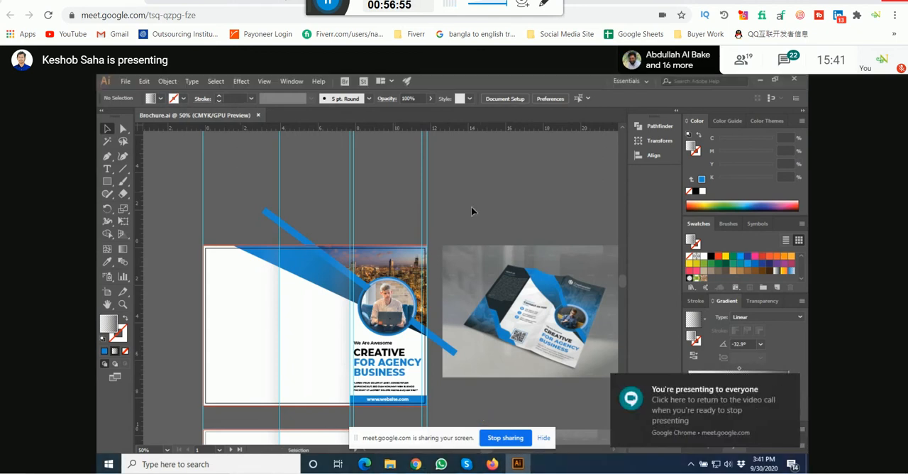
left_click_drag(495, 190, 411, 269)
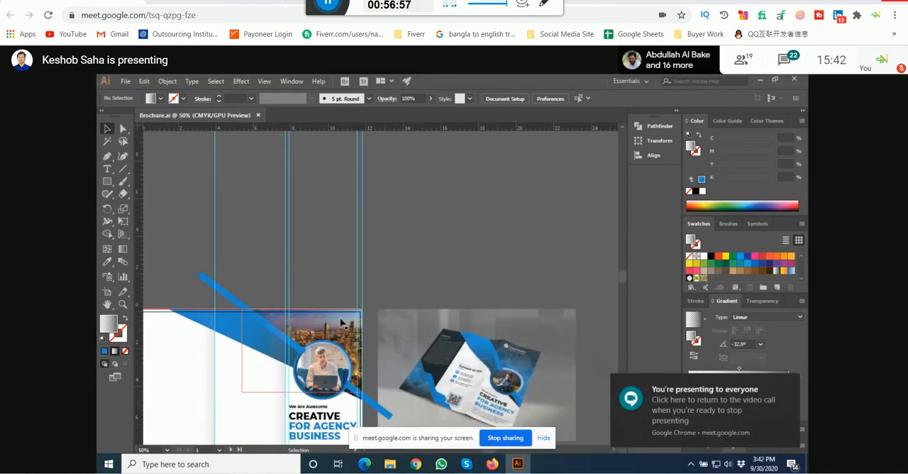
Step: Place a duplicate of the clipped city photo above the reference mockup and release the duplicate's clipping mask
left_click_drag(341, 323, 516, 188)
right_click(506, 212)
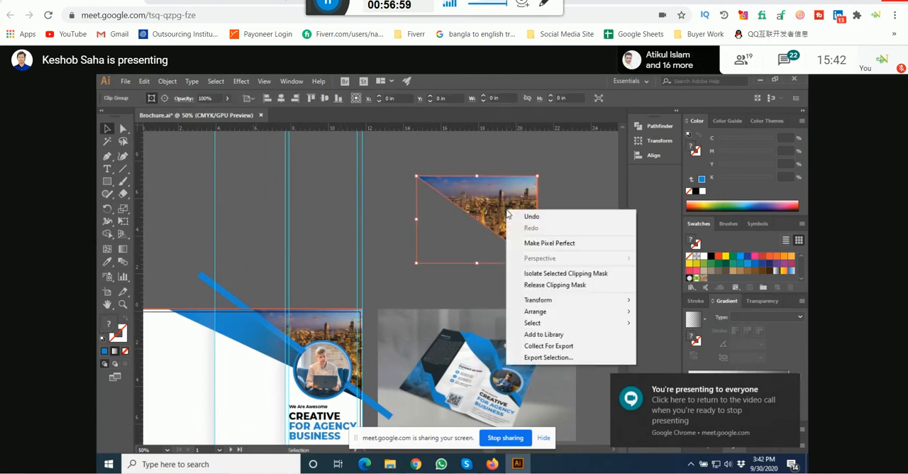
left_click(547, 285)
left_click(560, 264)
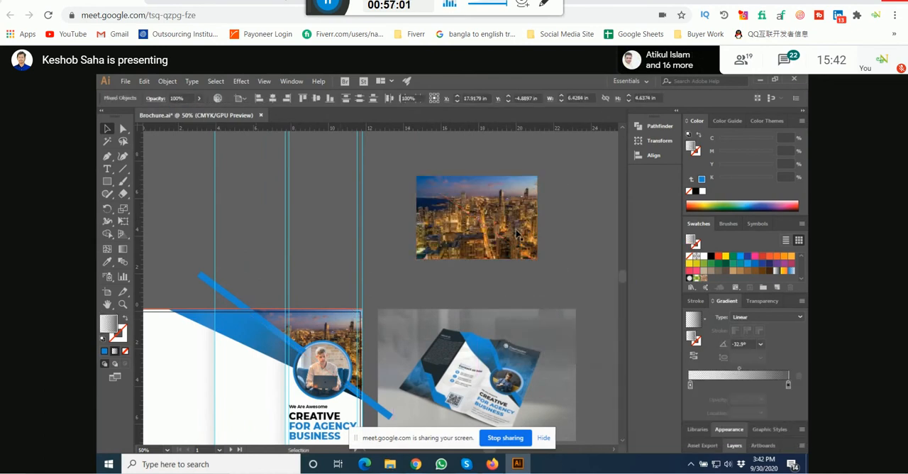
Step: Delete the released city photo from the duplicate above the reference mockup
left_click_drag(501, 231, 402, 226)
key("ctrl+z")
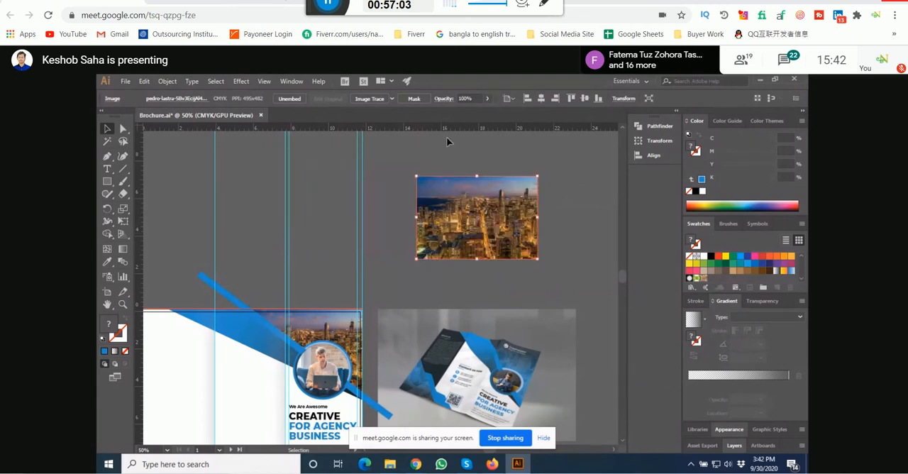
left_click(486, 261, "shift")
key("Delete")
Step: Examine the blue-toned city image and the logo at the top of the reference brochure's front panel
key("space")
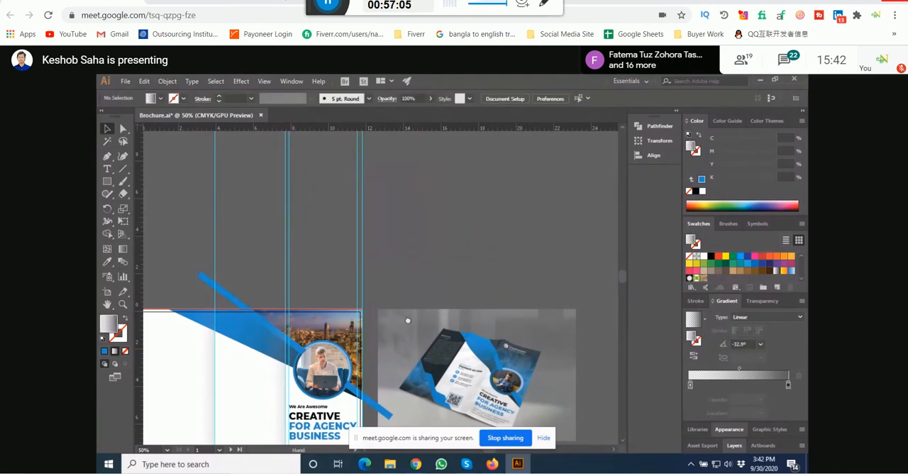
left_click_drag(407, 320, 482, 238)
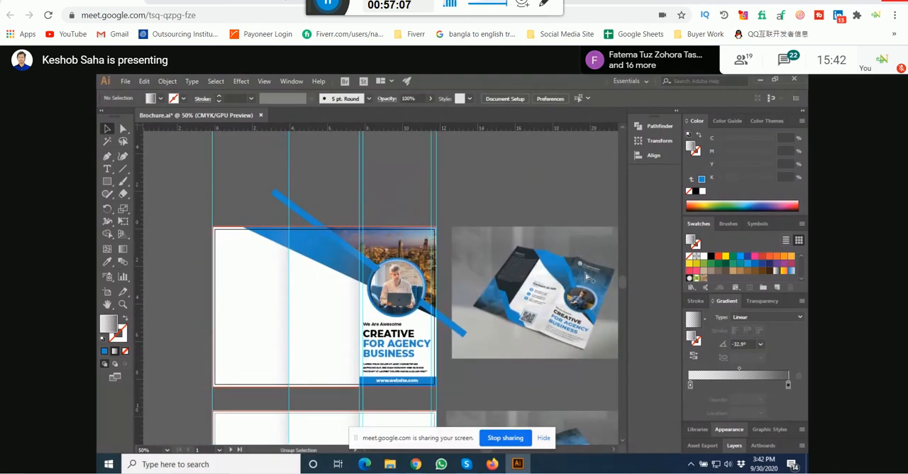
scroll(589, 278, "up", 4)
key("space")
left_click_drag(561, 347, 394, 244)
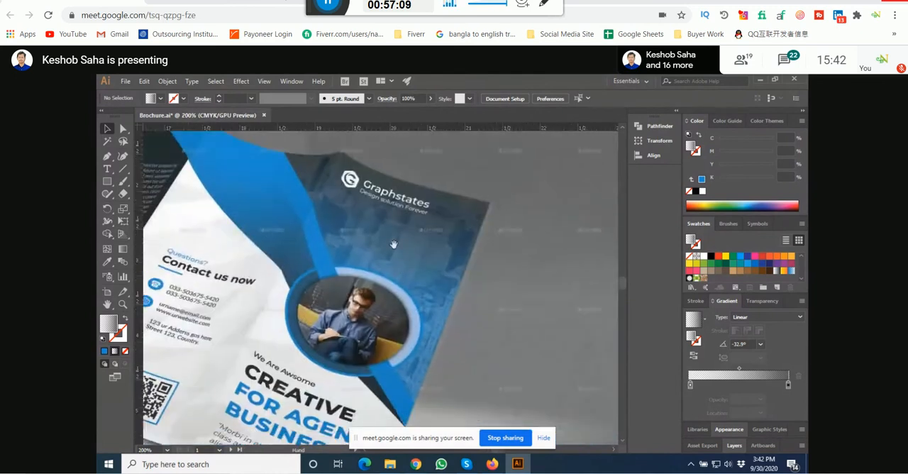
scroll(350, 192, "up", 4)
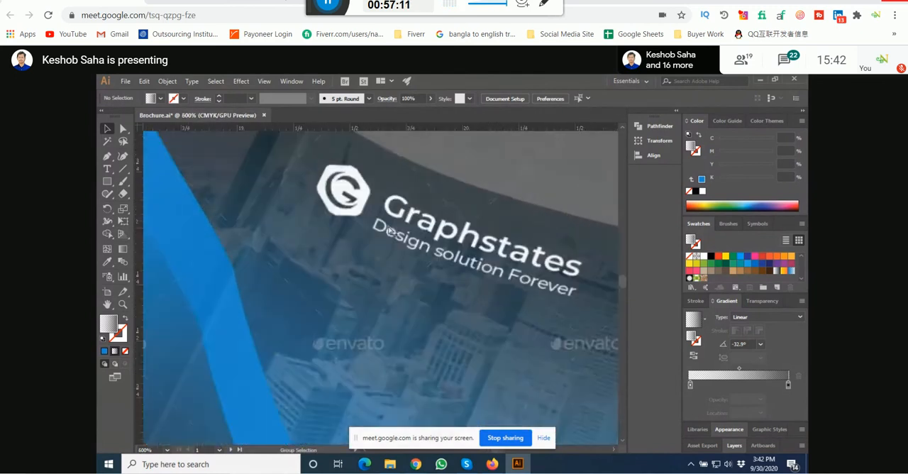
scroll(482, 331, "down", 7)
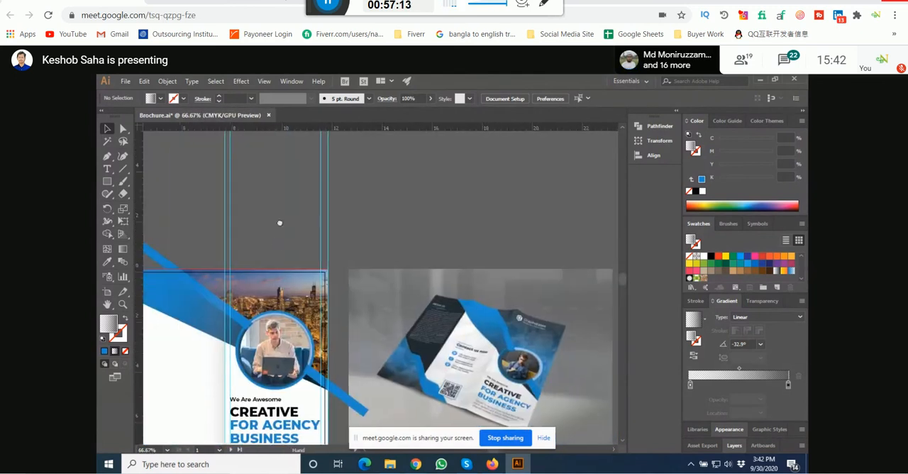
Step: Duplicate the clipped city photo into the empty area above the artboard and release the copy's clipping mask
left_click_drag(279, 292, 488, 189)
key("ctrl+z")
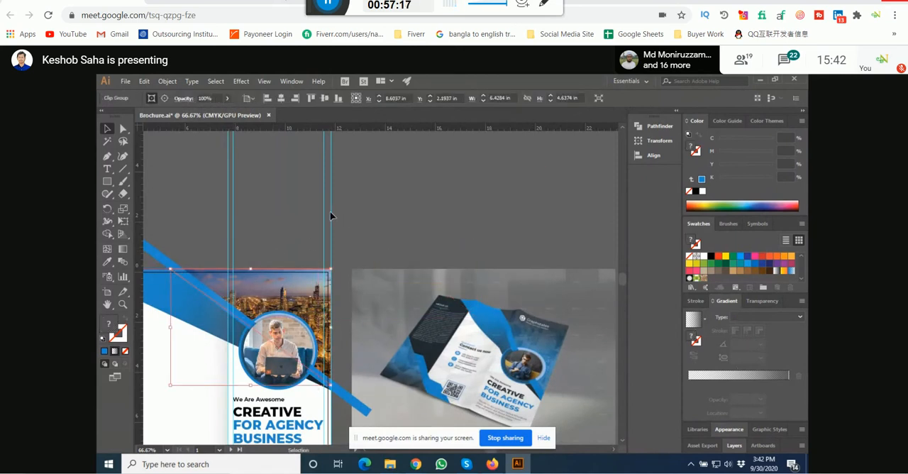
left_click_drag(276, 298, 420, 223)
right_click(420, 225)
left_click(447, 302)
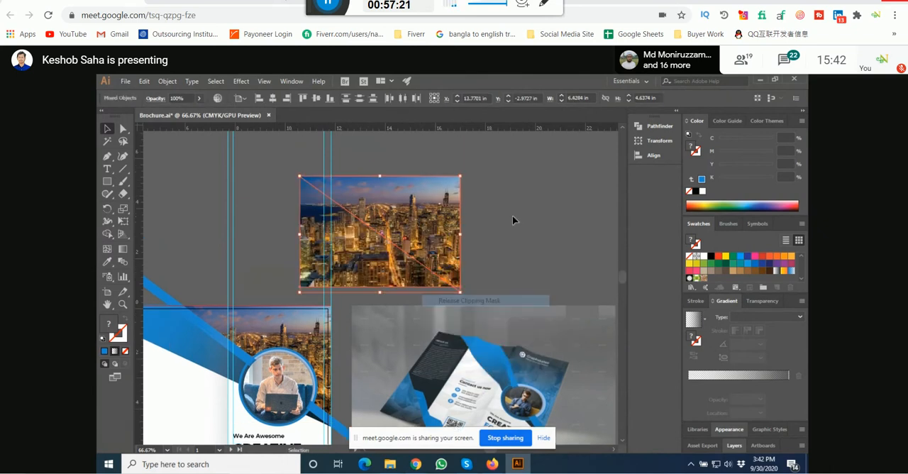
Step: Delete the released photo copy and fill the remaining triangular mask shape with solid blue
left_click(428, 249)
key("Delete")
left_click_drag(389, 279, 481, 190)
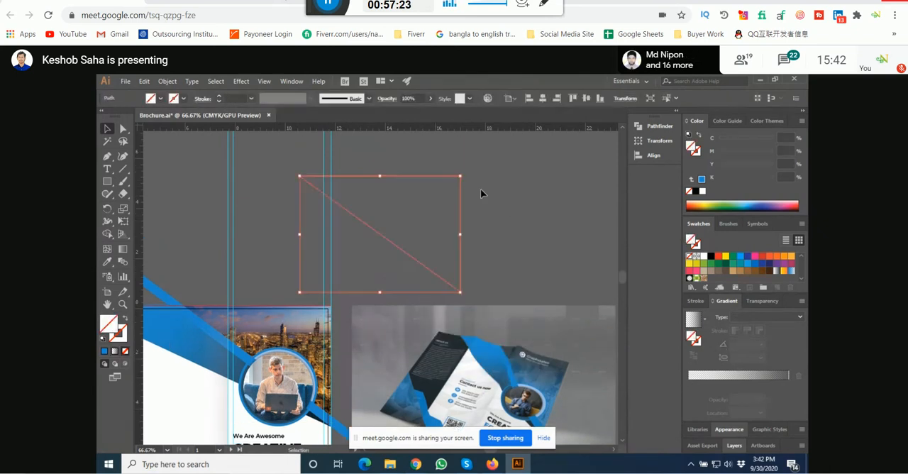
left_click(104, 352)
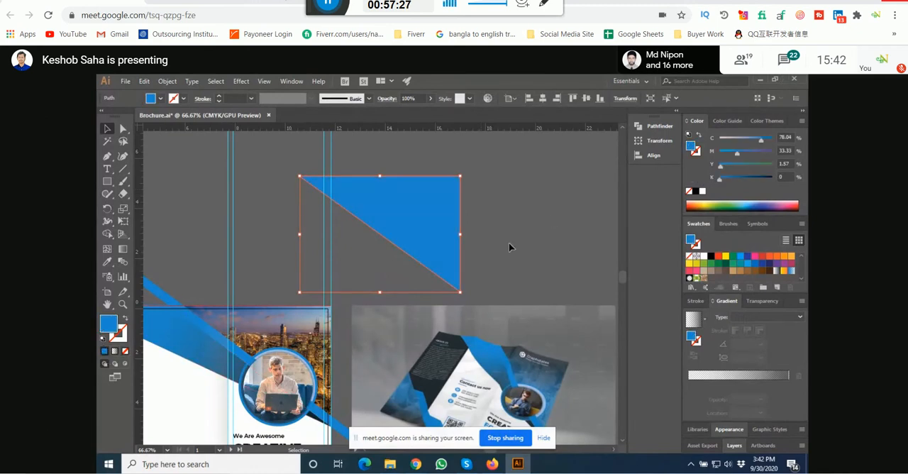
Step: Examine how the dark-to-blue shading falls over the city image on the reference brochure's front panel
scroll(547, 383, "up", 4)
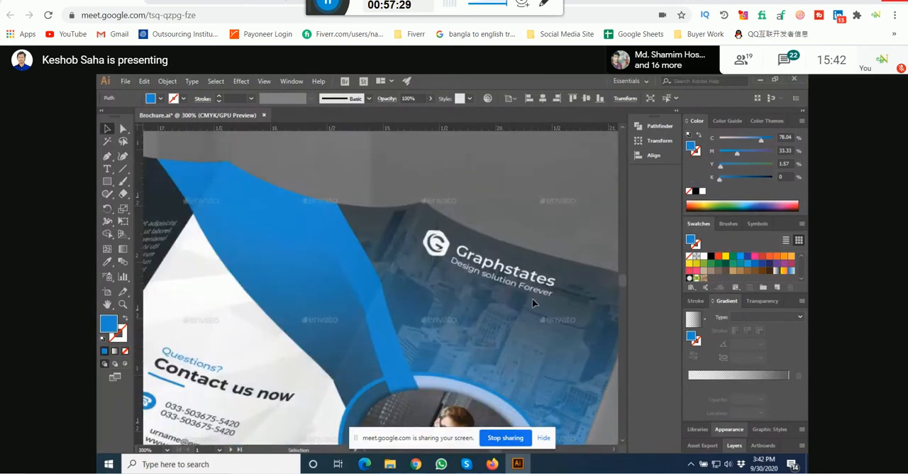
left_click_drag(489, 274, 357, 201)
scroll(423, 352, "down", 3)
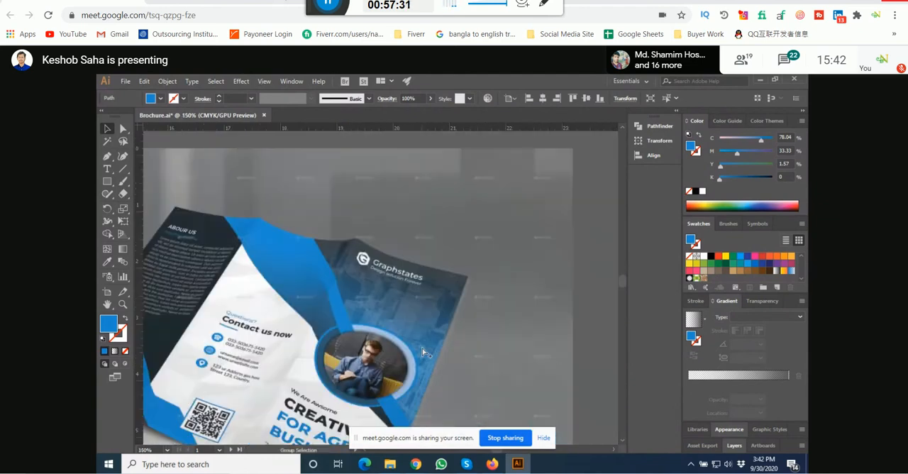
left_click_drag(289, 360, 355, 370)
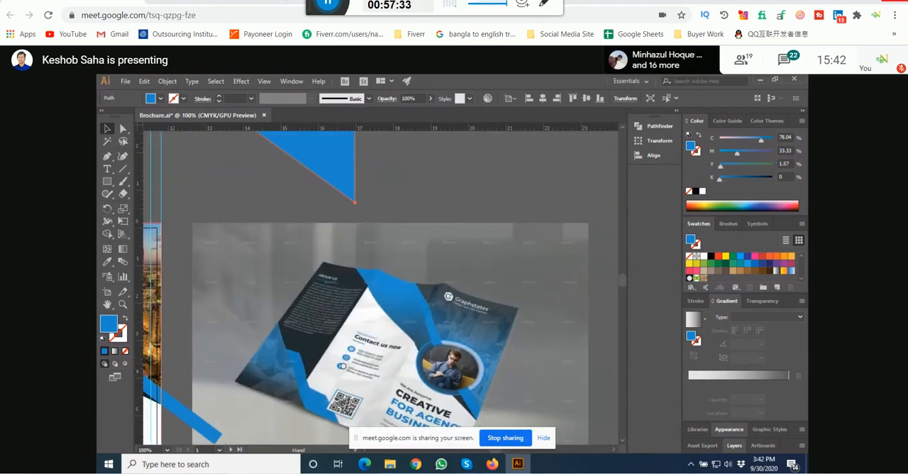
scroll(468, 327, "up", 3)
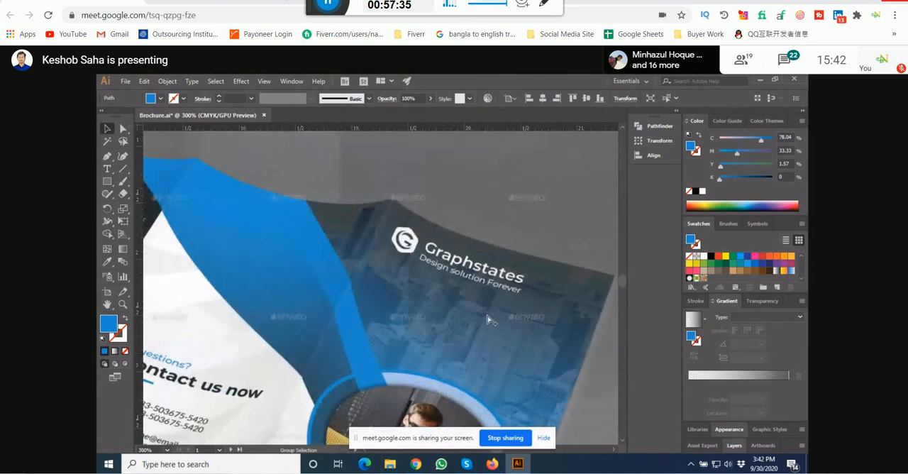
scroll(488, 320, "down", 4)
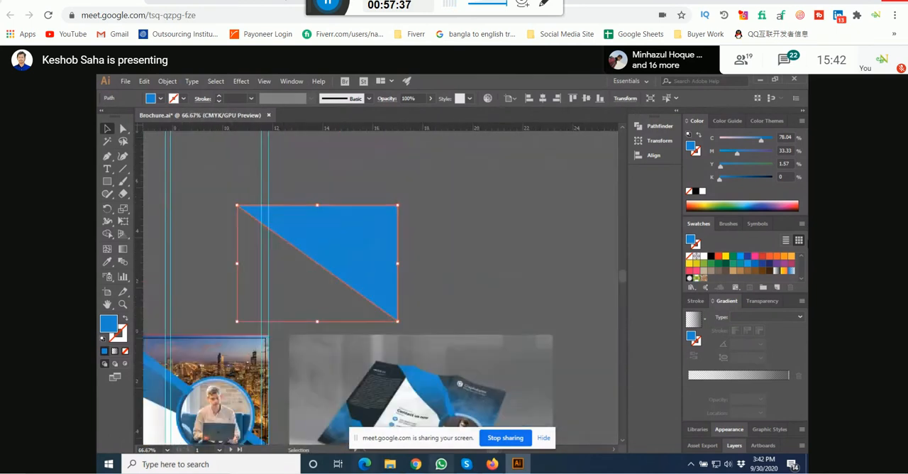
left_click_drag(303, 294, 464, 242)
Step: Copy the blue hex code 228dc9 from the thin diagonal strip's fill color
scroll(340, 263, "up", 1)
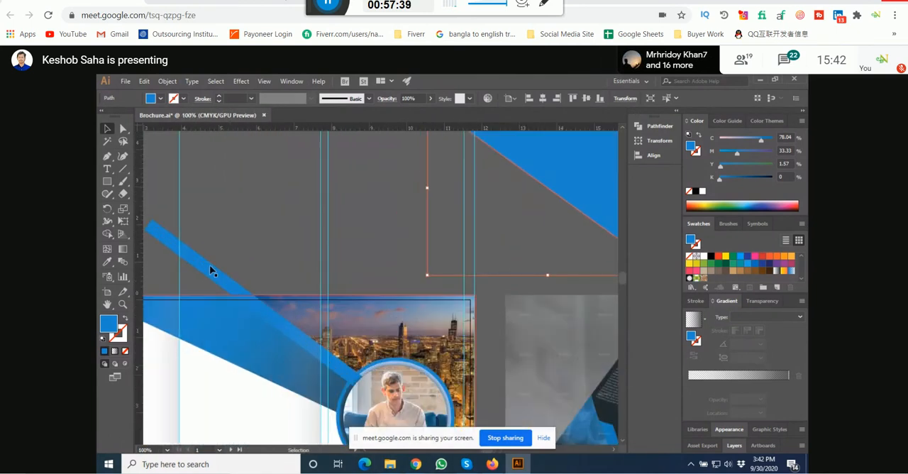
left_click(209, 271)
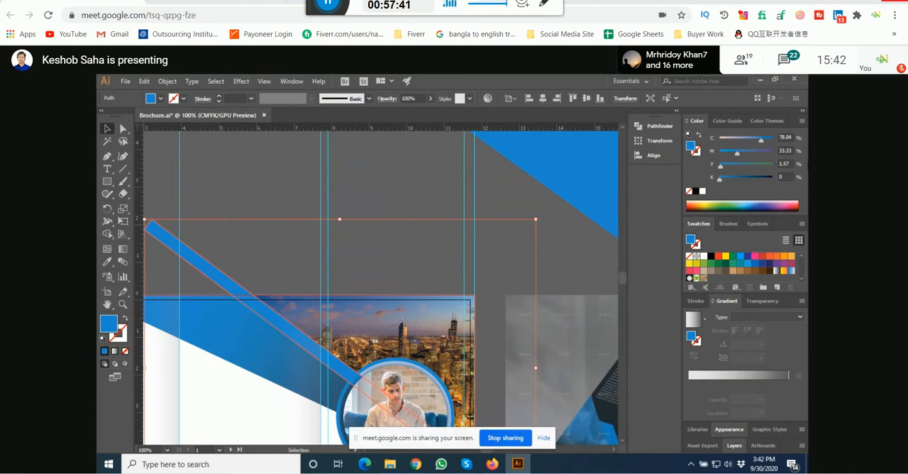
double_click(112, 330)
left_click_drag(671, 322, 633, 323)
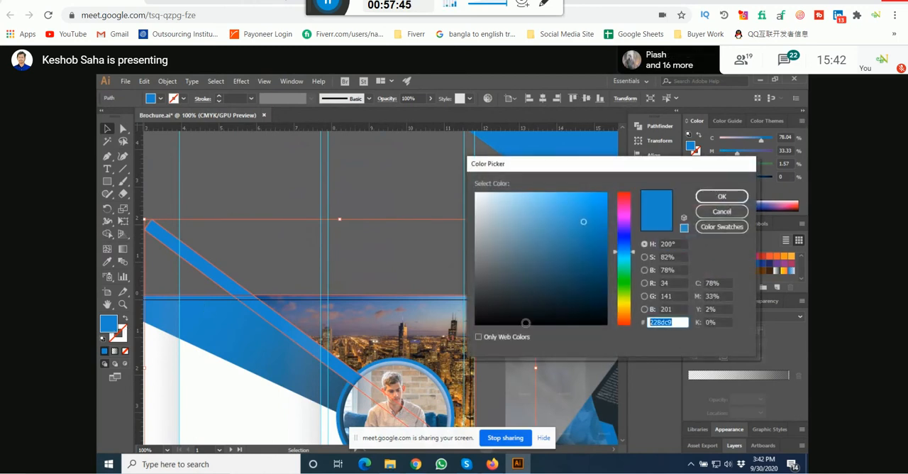
left_click(732, 213)
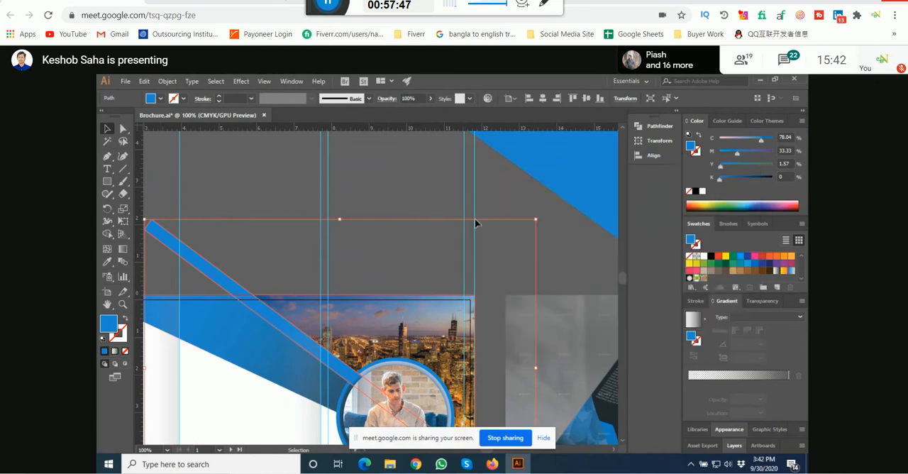
Step: Replace the triangle's solid fill with the transparent-to-black linear gradient
left_click(468, 213)
left_click_drag(456, 209, 305, 312)
left_click(401, 271)
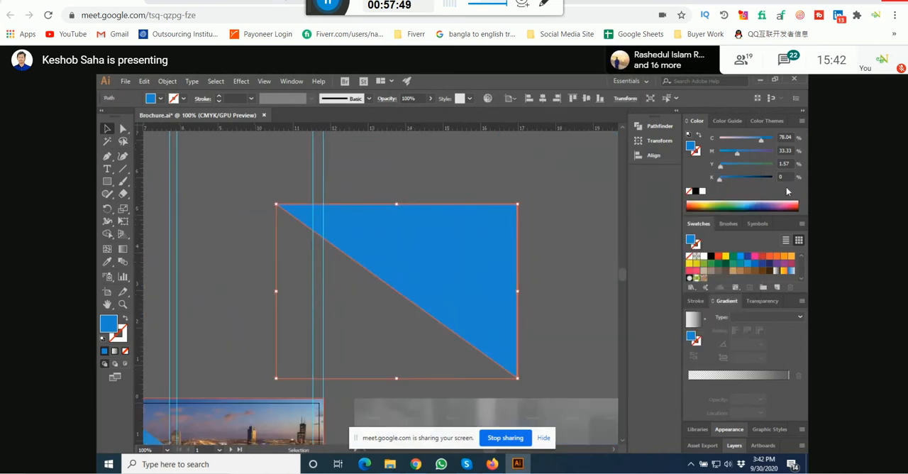
left_click(743, 377)
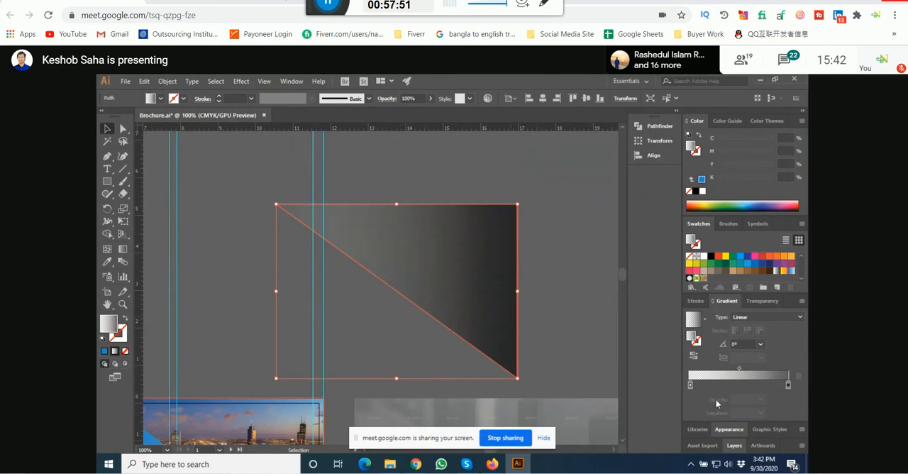
Step: Switch the color sliders to RGB and set the triangle gradient's start stop to hex 228dc9
scroll(463, 304, "down", 1)
left_click_drag(494, 316, 479, 256)
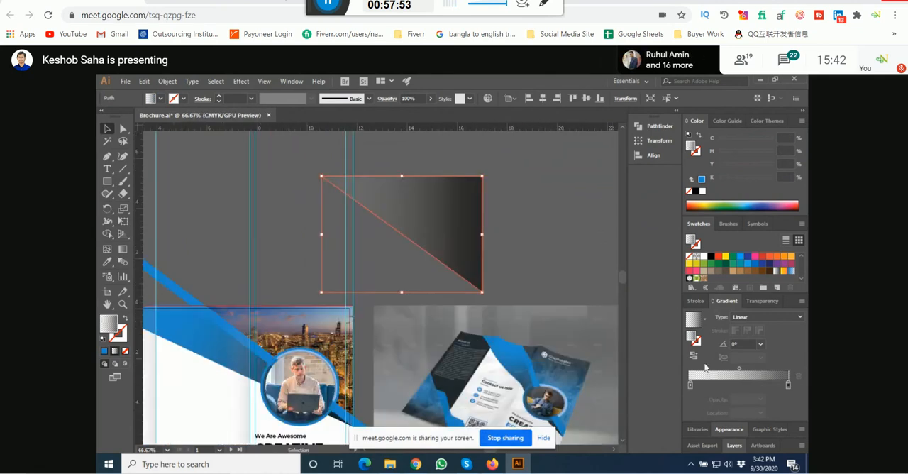
left_click(691, 385)
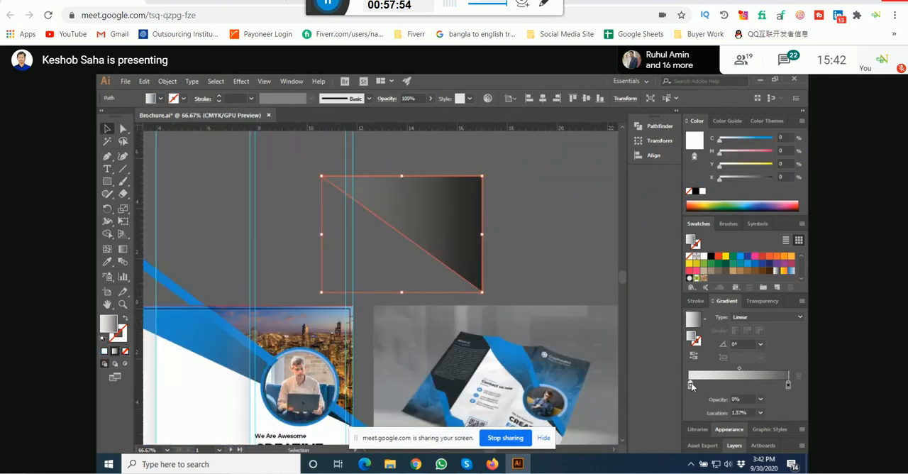
left_click(802, 120)
left_click(774, 148)
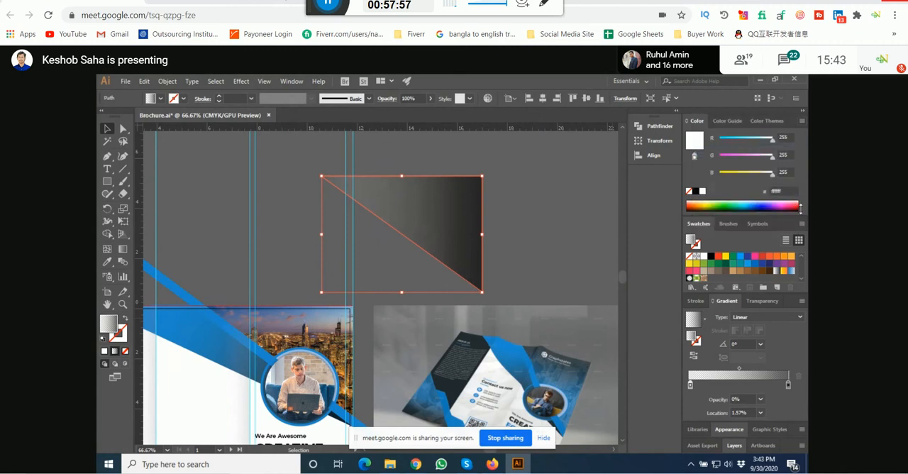
left_click(778, 191)
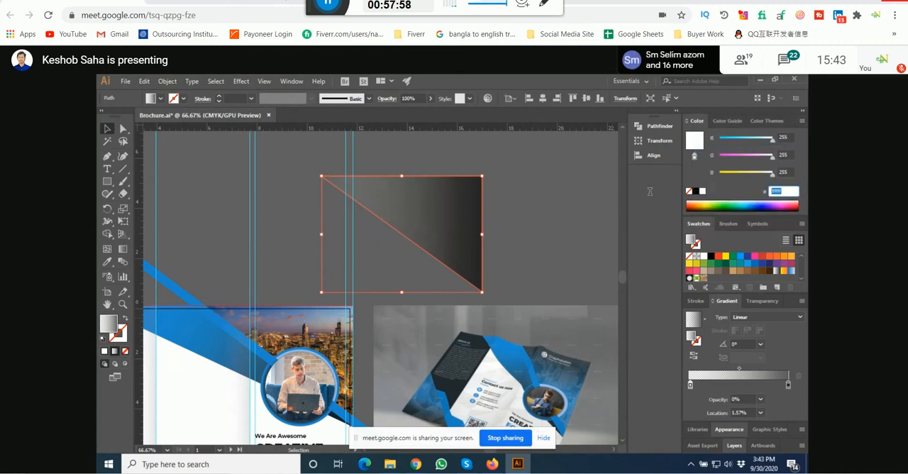
left_click(528, 196)
Step: Move the gradient triangle down and slightly left so that it overlaps the reference mockup's upper edge
left_click(450, 231)
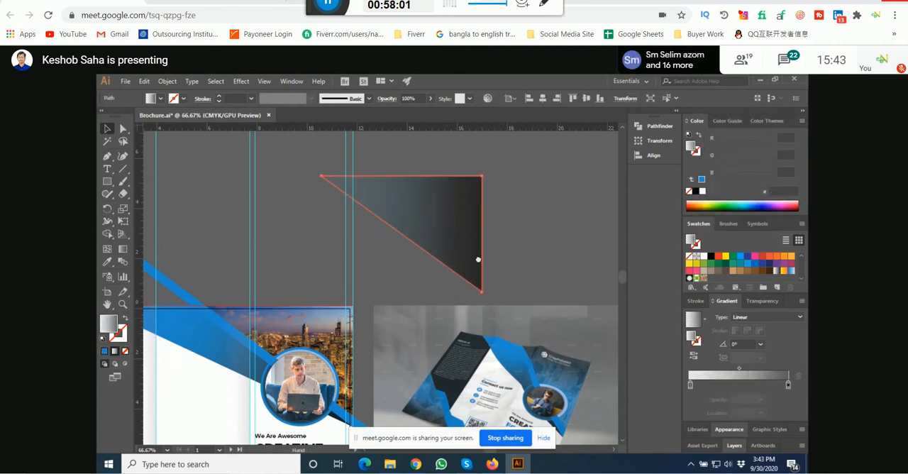
left_click_drag(480, 260, 493, 236)
left_click_drag(475, 208, 459, 242)
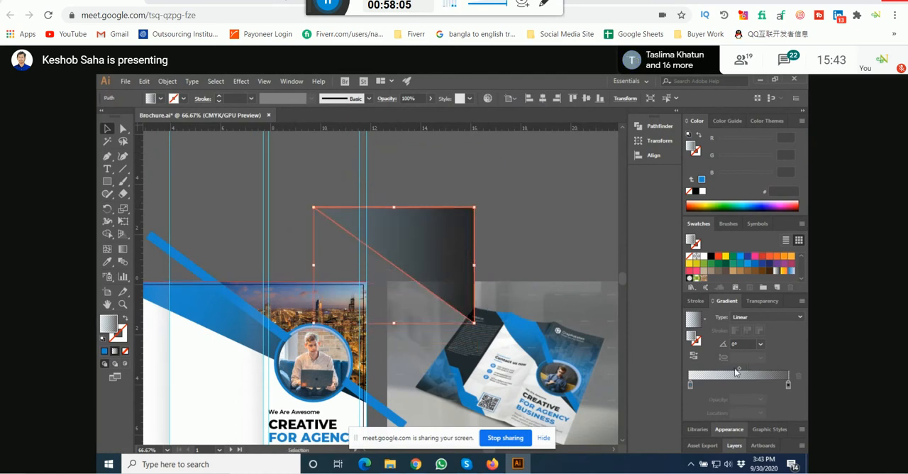
Step: Set the opacity of the black end stop in the triangle's gradient to 30%
left_click(690, 384)
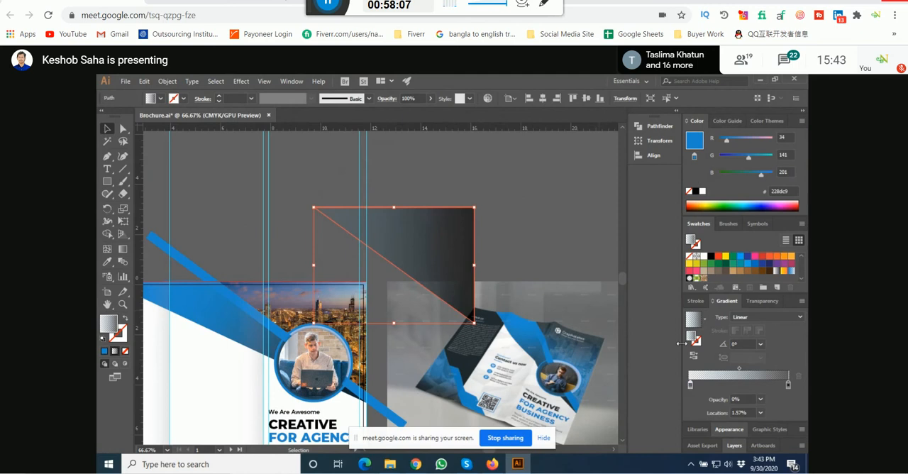
left_click_drag(548, 263, 470, 213)
left_click_drag(400, 204, 413, 218)
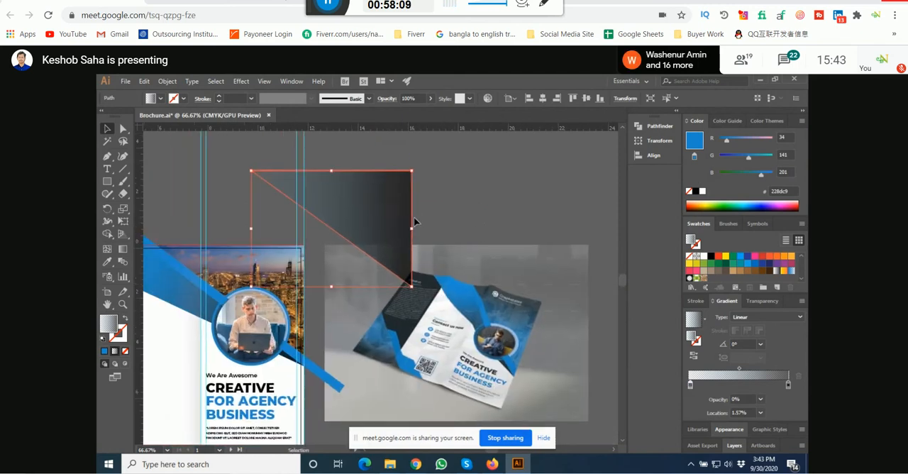
left_click(788, 384)
left_click(761, 399)
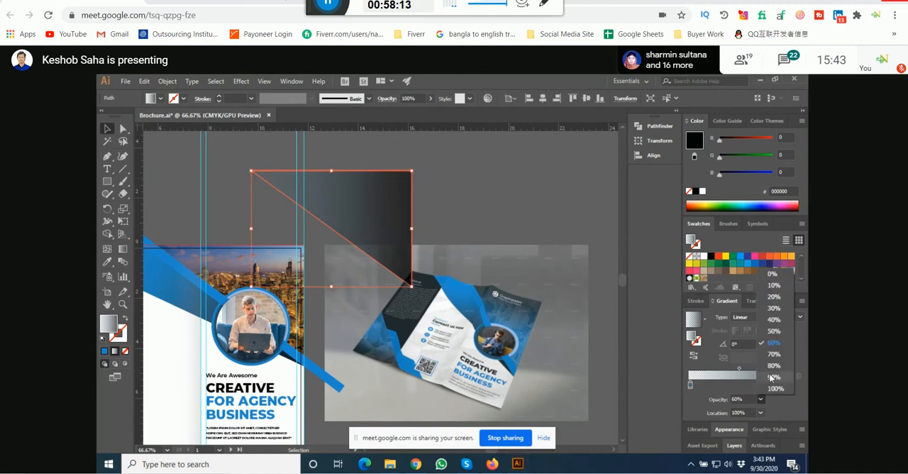
left_click(780, 317)
Step: Try the gradient triangle over the city photo at the cover's upper-right corner and compare it with the reference mockup
left_click_drag(405, 200, 376, 237)
scroll(466, 265, "up", 3)
scroll(435, 283, "down", 1)
scroll(391, 246, "up", 1)
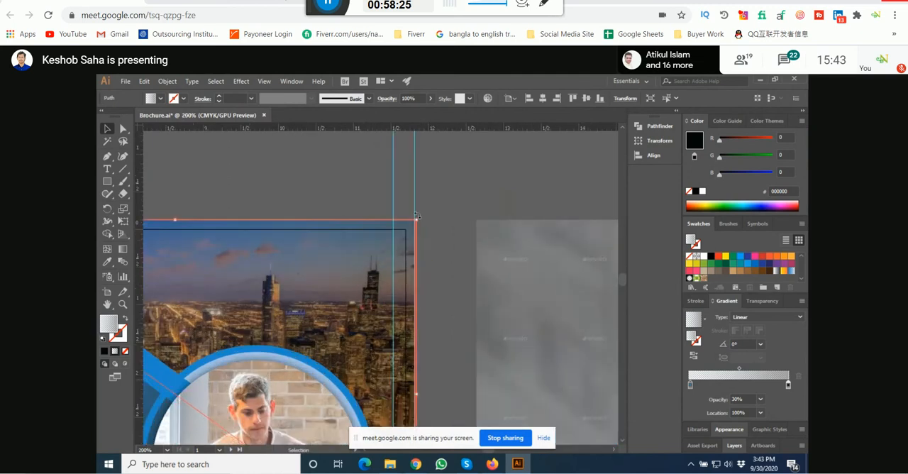
left_click(462, 197)
scroll(435, 214, "down", 2)
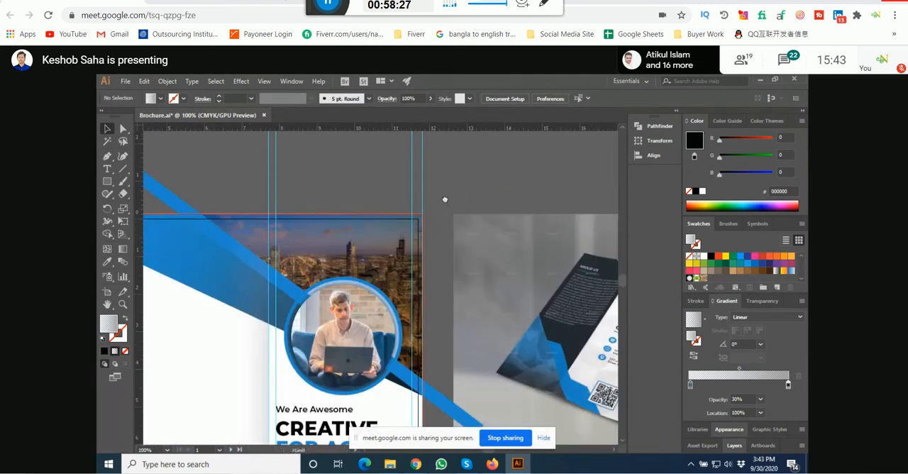
left_click_drag(446, 200, 328, 270)
scroll(328, 270, "down", 3)
scroll(408, 321, "up", 3)
scroll(402, 324, "up", 1)
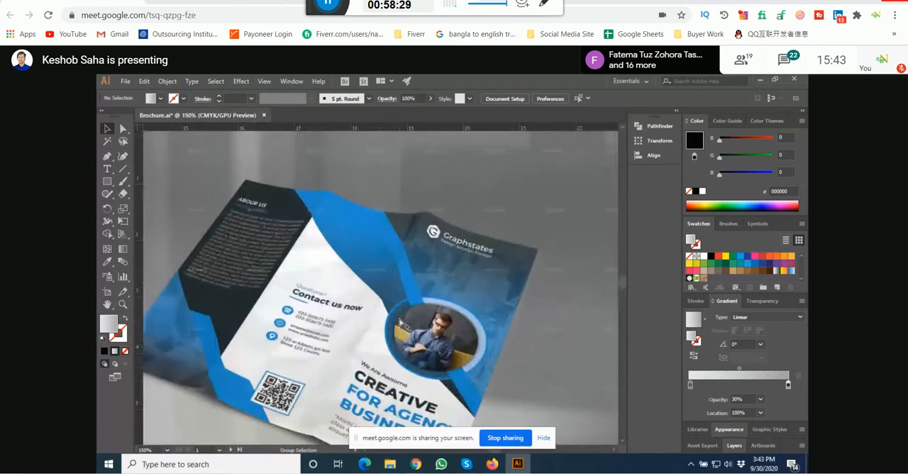
scroll(402, 324, "down", 2)
Step: Move the gradient triangle back above the cover and place a duplicate of it to the right
left_click_drag(266, 185, 442, 210)
left_click_drag(363, 283, 439, 215)
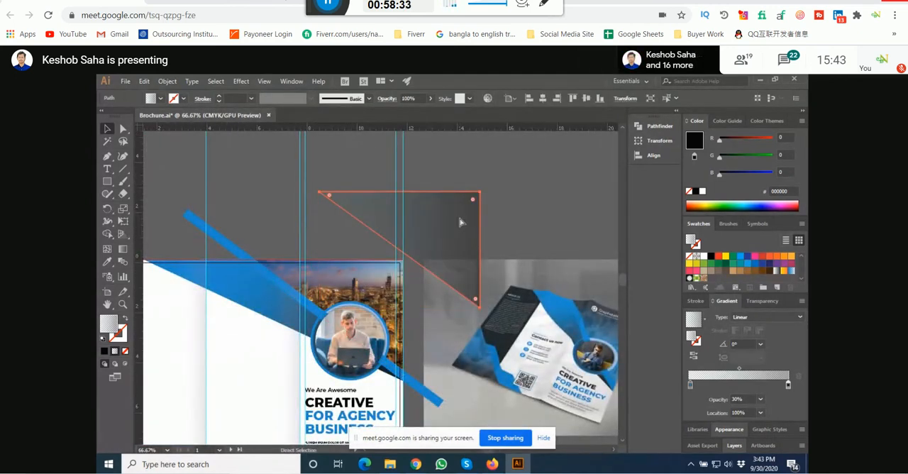
left_click_drag(459, 223, 561, 223)
key("ctrl+z")
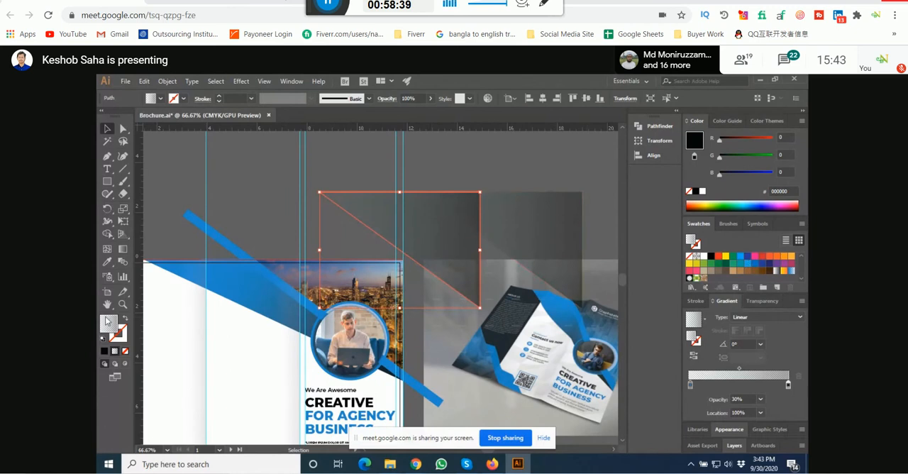
Step: Fill the original triangle with the diagonal strip's solid blue using the Eyedropper
key("i")
left_click(212, 223)
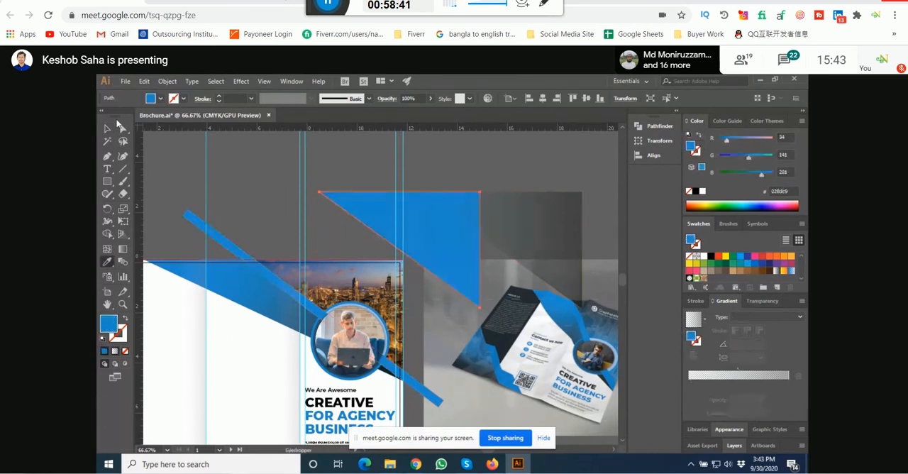
left_click(107, 128)
left_click(288, 206)
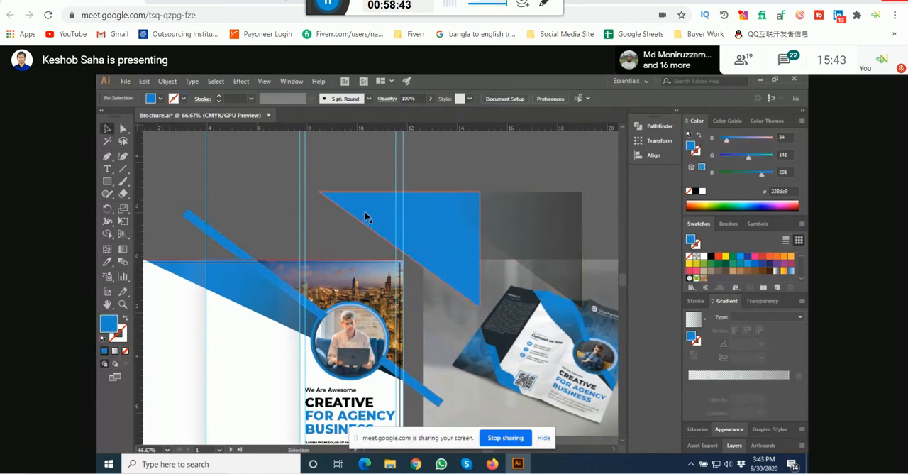
Step: Move the solid blue triangle over the city photo and align it with the cover's upper-right corner
left_click_drag(367, 215, 347, 282)
scroll(263, 254, "up", 5)
left_click_drag(290, 274, 113, 295)
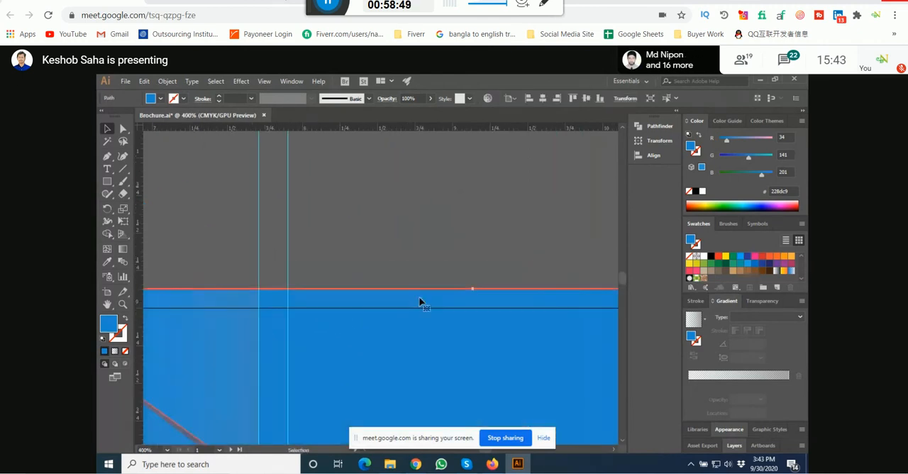
left_click_drag(420, 303, 220, 266)
scroll(355, 265, "down", 4)
scroll(355, 265, "down", 1)
scroll(427, 260, "up", 6)
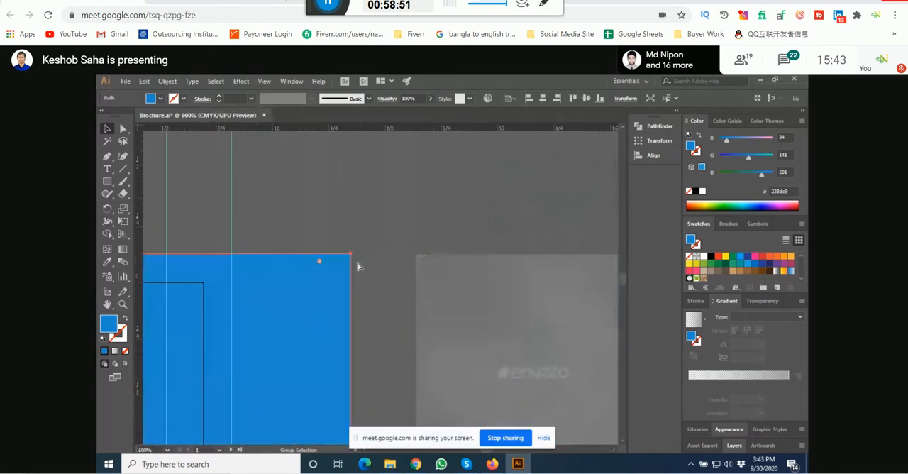
left_click_drag(330, 271, 347, 262)
left_click(420, 228)
scroll(420, 227, "down", 6)
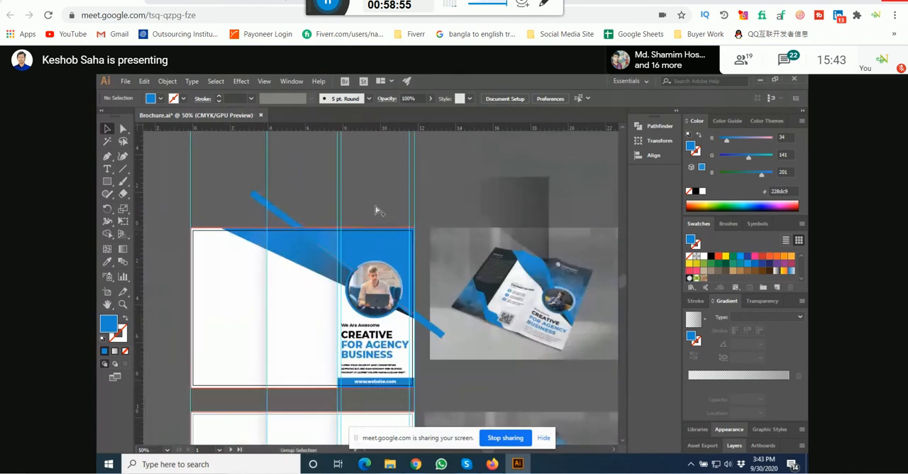
Step: Lower the blue triangle's opacity to 64% so the city photo shows through
scroll(379, 267, "up", 2)
left_click(378, 269)
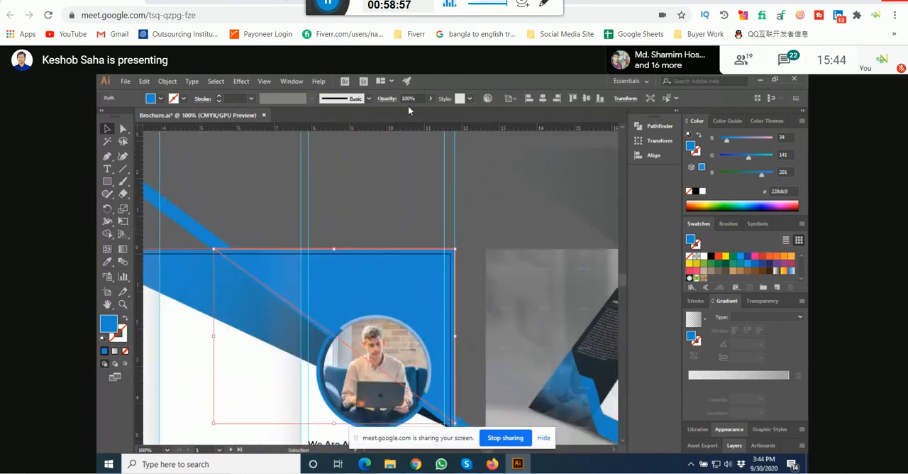
left_click(430, 99)
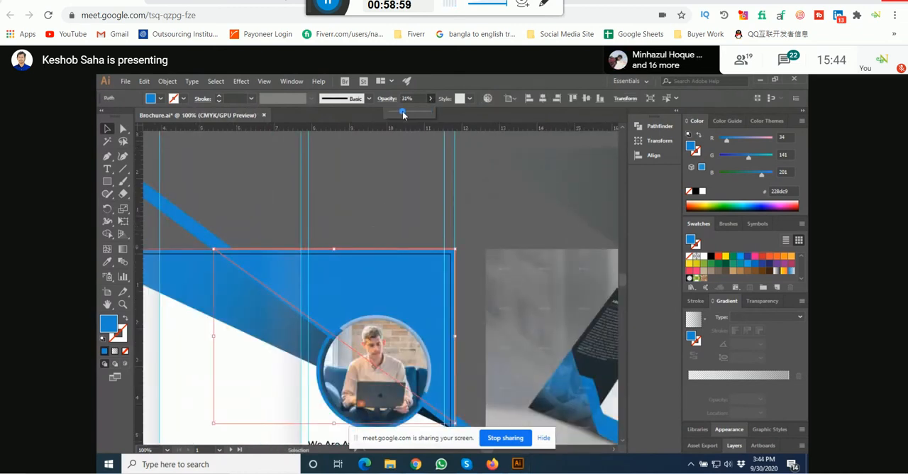
left_click_drag(410, 115, 410, 116)
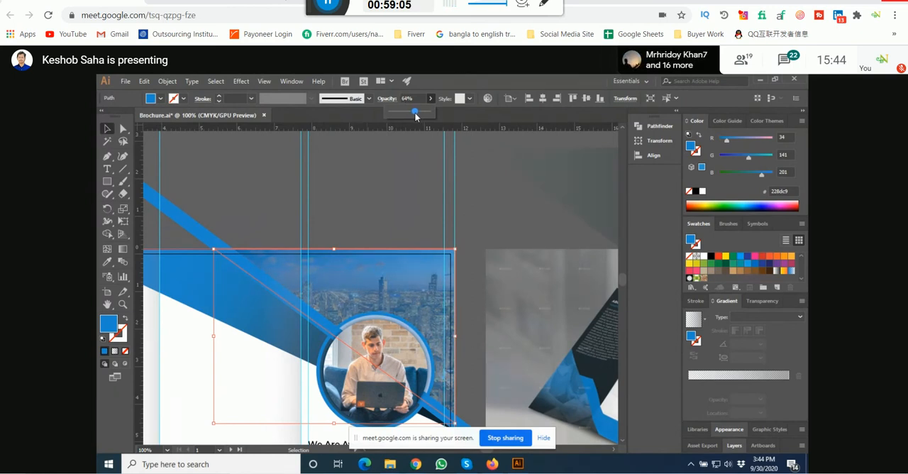
Step: Move the duplicate gradient triangle over the blue overlay and align it with the cover's upper-right corner
left_click_drag(568, 206, 364, 289)
scroll(455, 250, "down", 1)
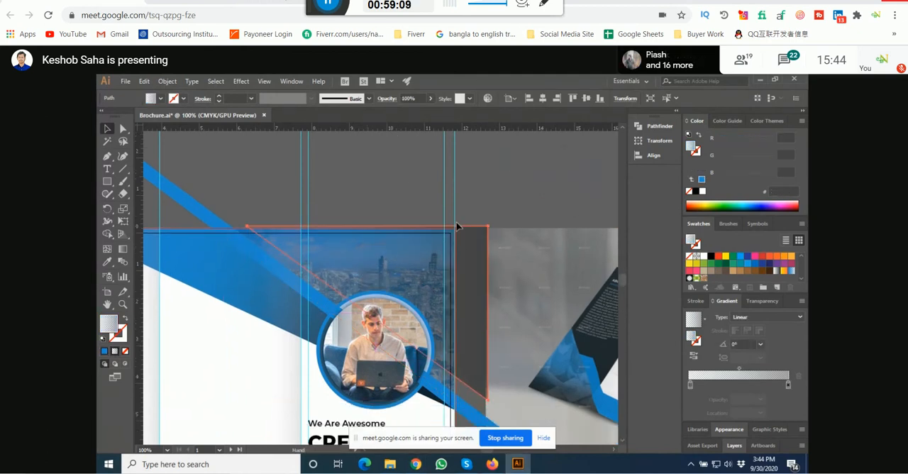
scroll(455, 250, "up", 1, "alt")
scroll(457, 254, "up", 1, "alt")
left_click_drag(471, 235, 425, 231)
scroll(462, 190, "down", 2, "alt")
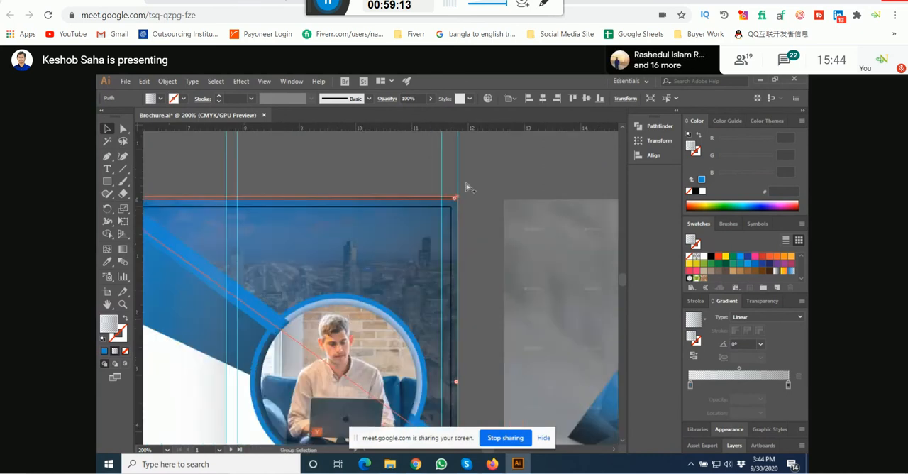
key("v")
Step: Change the start stop of the overlay's gradient to white and switch the color sliders to CMYK
left_click(690, 384)
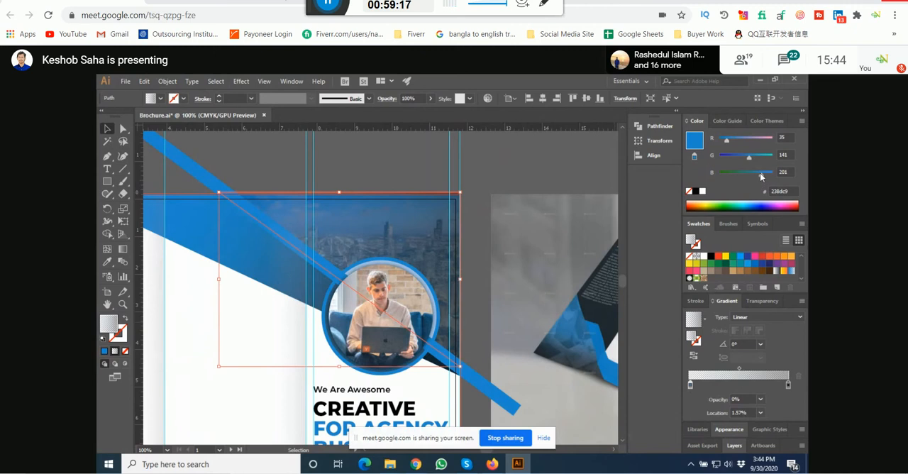
left_click_drag(761, 175, 771, 155)
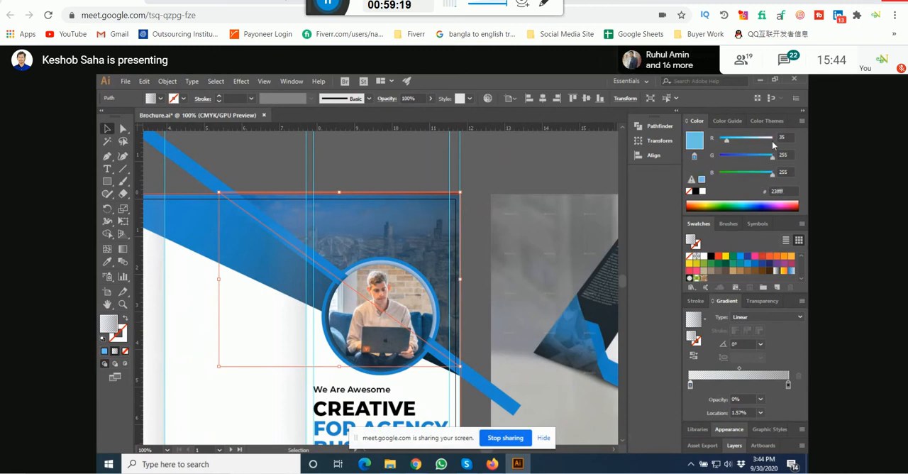
left_click(770, 139)
left_click(802, 120)
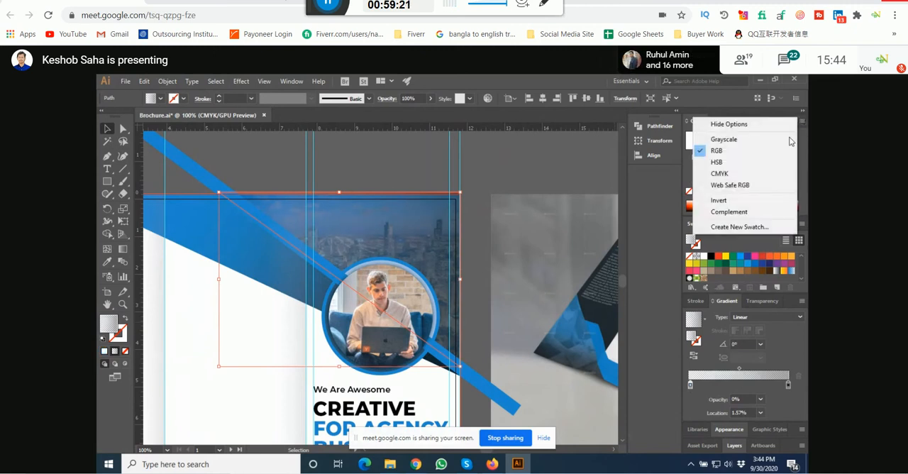
left_click(745, 174)
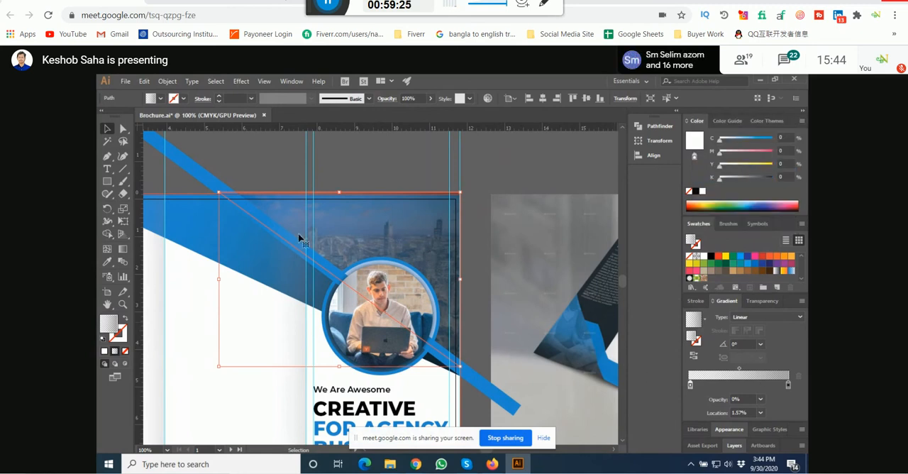
Step: Redirect the overlay's gradient to run downward at -90° with the Gradient tool and compare it with the reference mockup
left_click(122, 249)
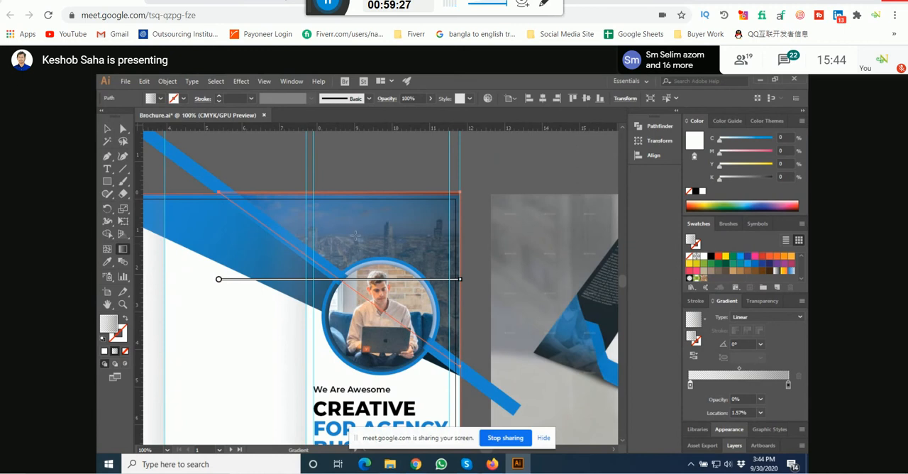
left_click_drag(382, 214, 382, 275)
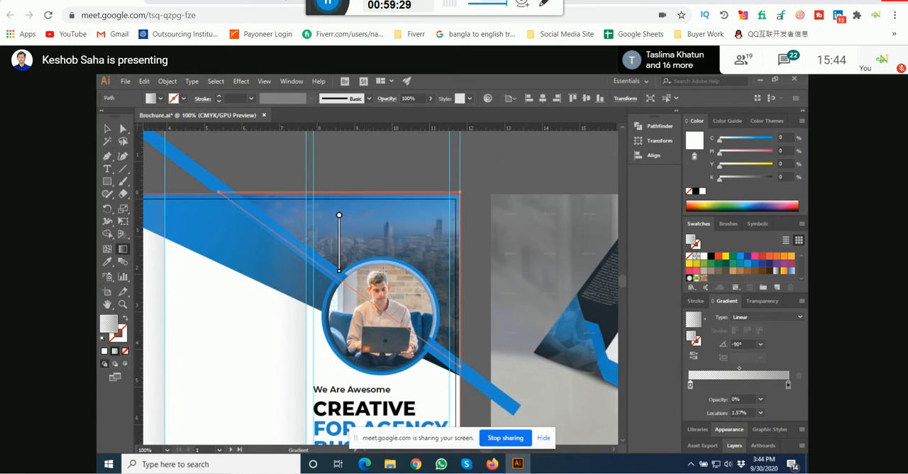
key("ctrl+minus")
key("ctrl+minus")
key("ctrl+minus")
scroll(534, 284, "up", 3)
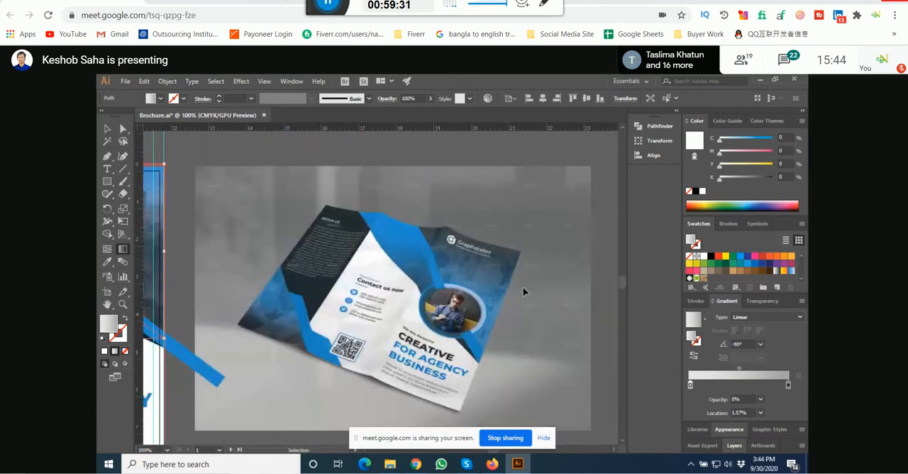
scroll(492, 312, "down", 3)
scroll(378, 280, "up", 4)
key("g")
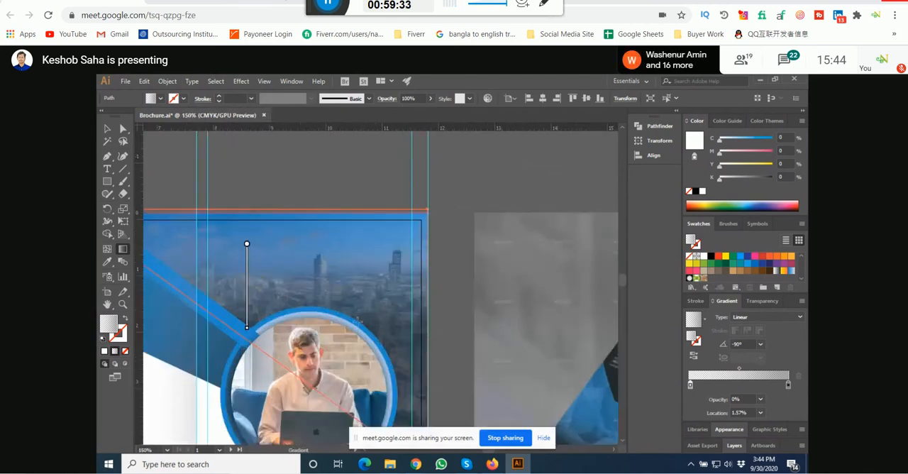
Step: Try the overlay's gradient in the opposite direction, running upward at 90°
left_click_drag(354, 340, 353, 247)
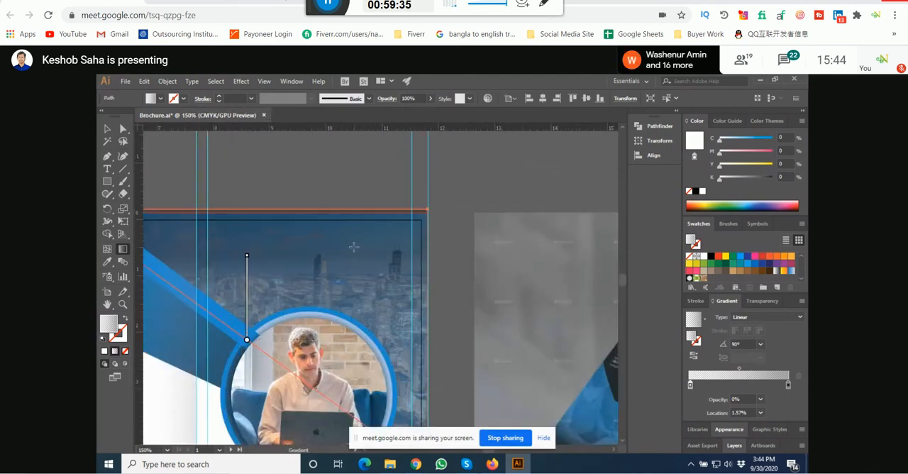
key("v")
scroll(349, 255, "down", 2)
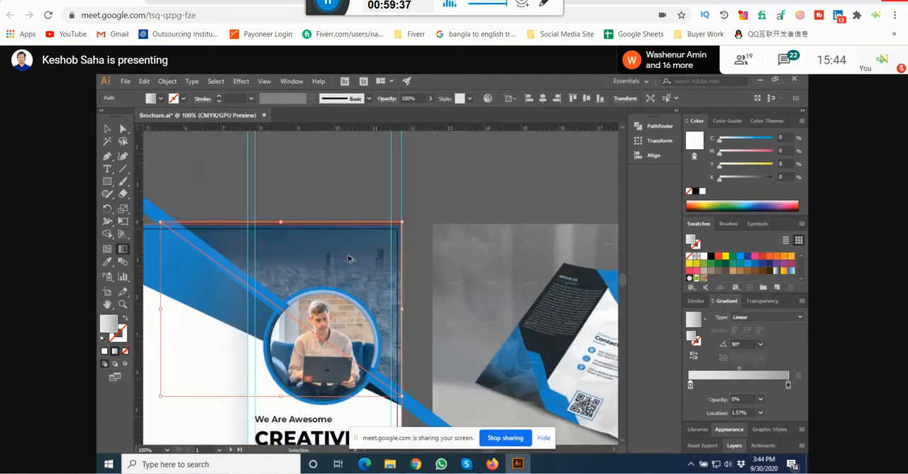
scroll(366, 307, "up", 2)
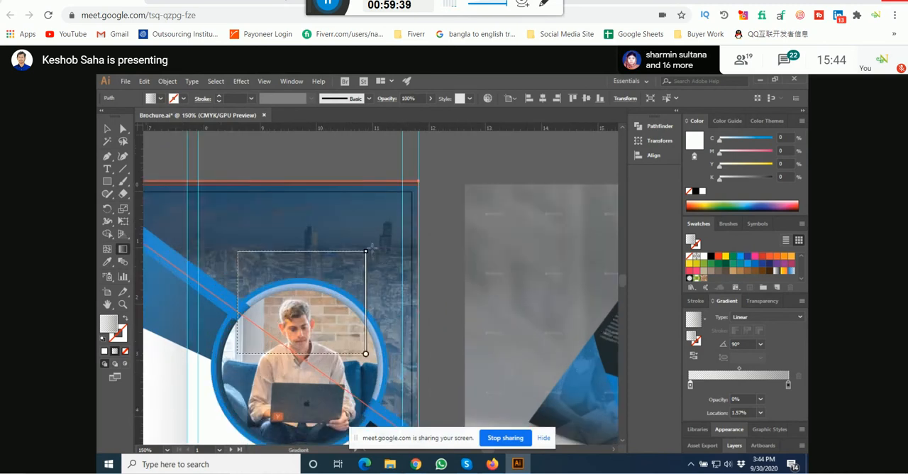
scroll(368, 252, "down", 1)
key("g")
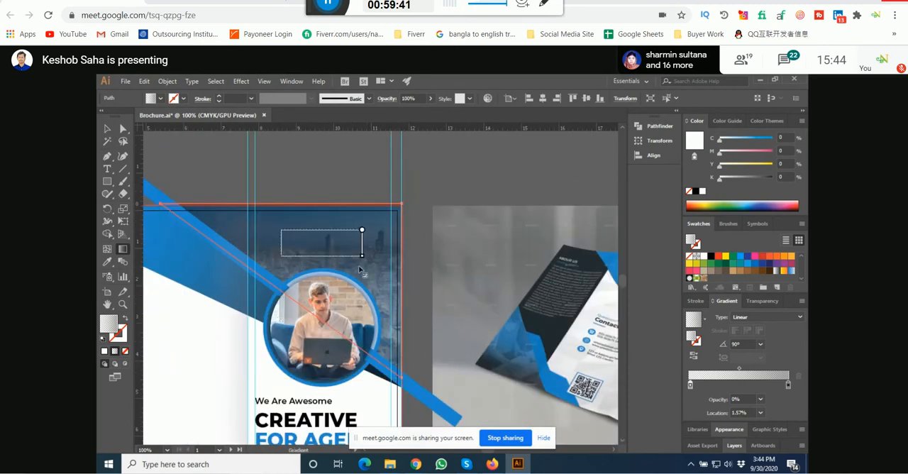
Step: Redraw the overlay's gradient downward at -90° and shift it up so it starts just above the cover's upper edge
left_click_drag(281, 230, 281, 302)
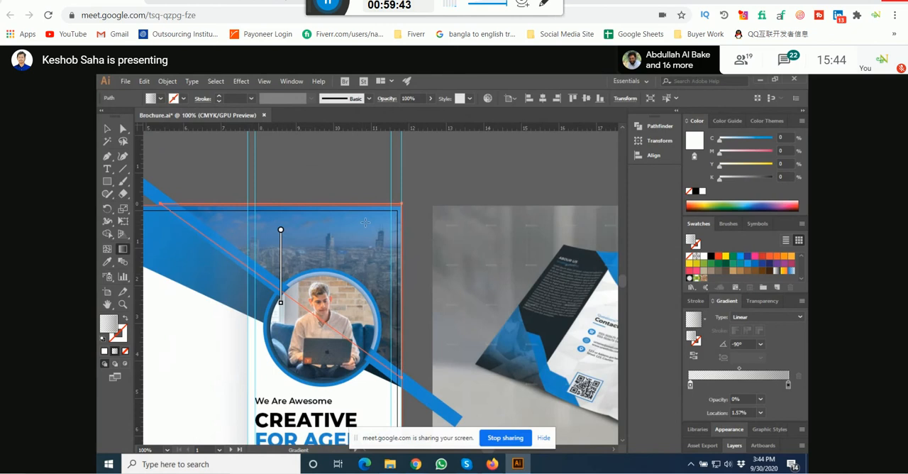
left_click_drag(363, 229, 363, 350)
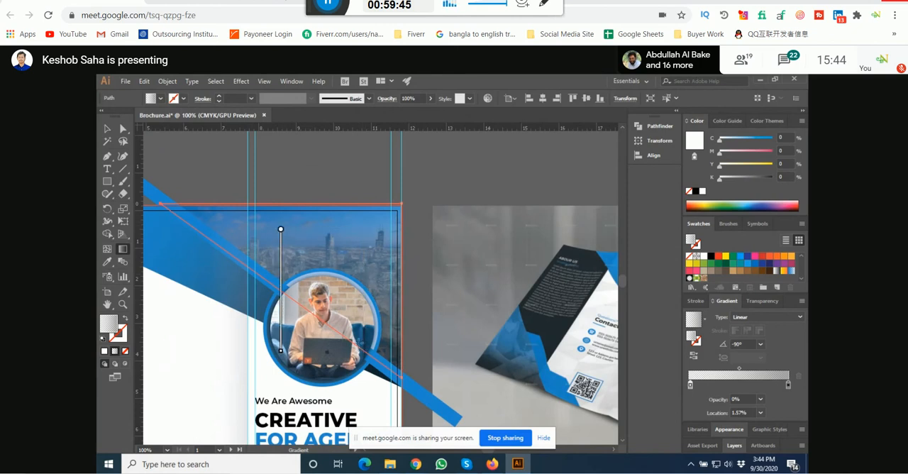
left_click_drag(351, 229, 355, 329)
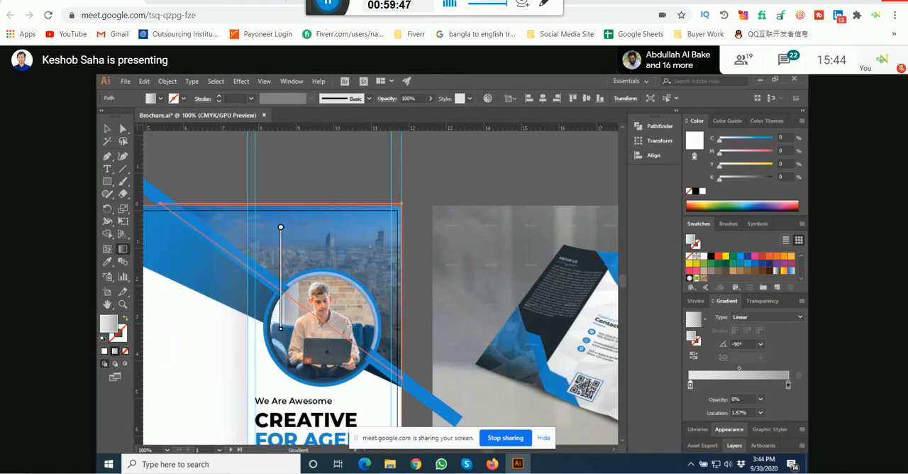
mouse_move(287, 258)
left_click_drag(283, 257, 286, 245)
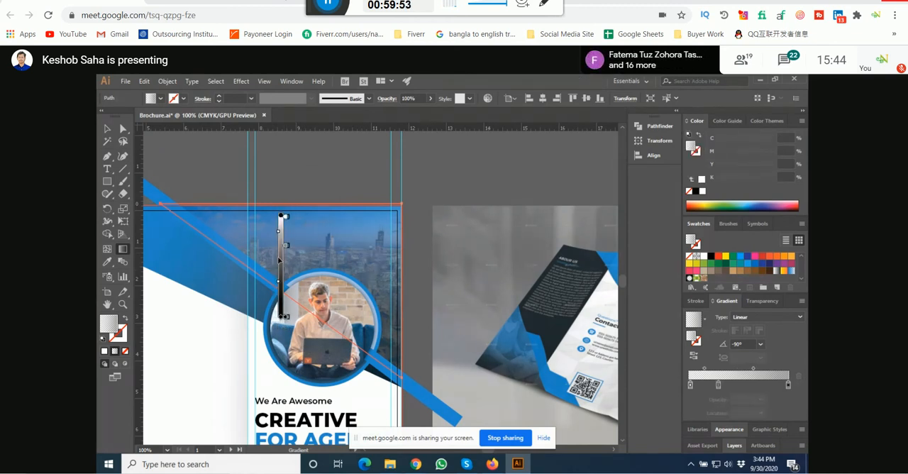
left_click_drag(278, 262, 279, 244)
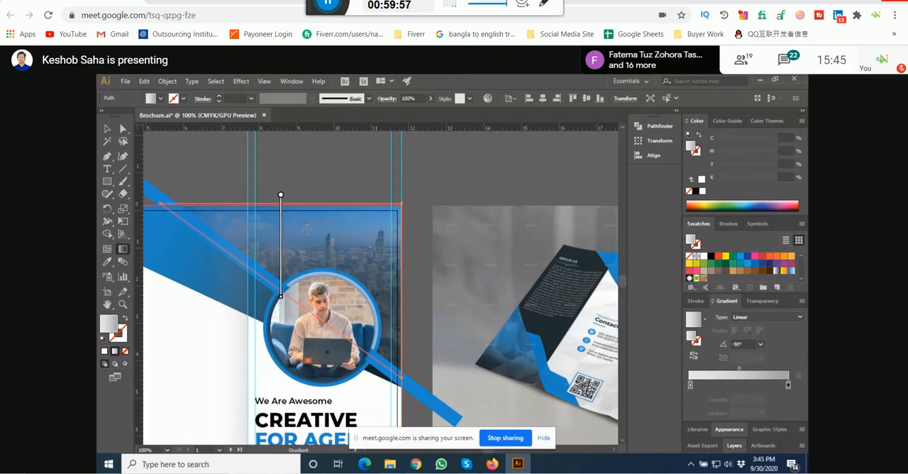
Step: Review the overlay's black gradient on the cover photo against the reference mockup, rechecking its direction with the Gradient tool
left_click_drag(284, 242, 288, 251)
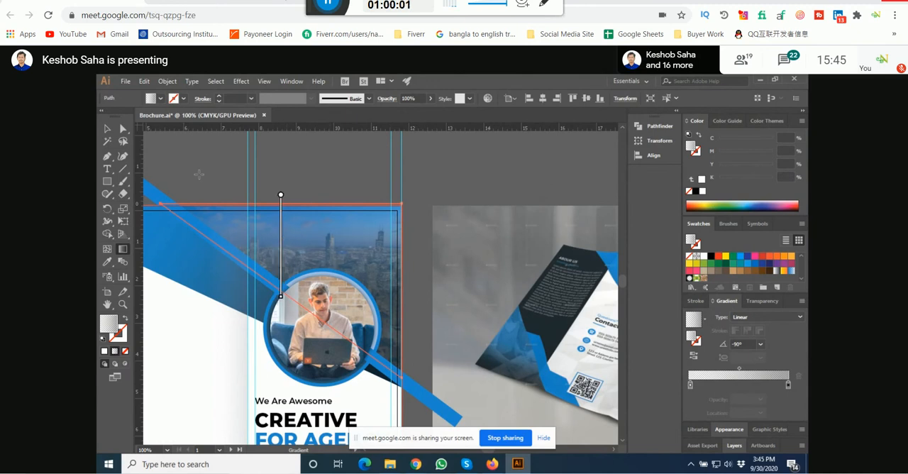
left_click(108, 130)
left_click(308, 150)
scroll(454, 171, "down", 2)
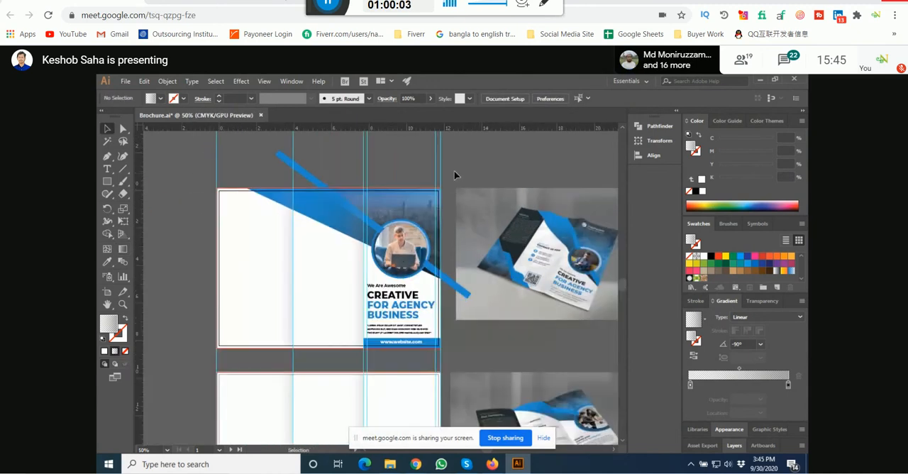
scroll(411, 230, "up", 1)
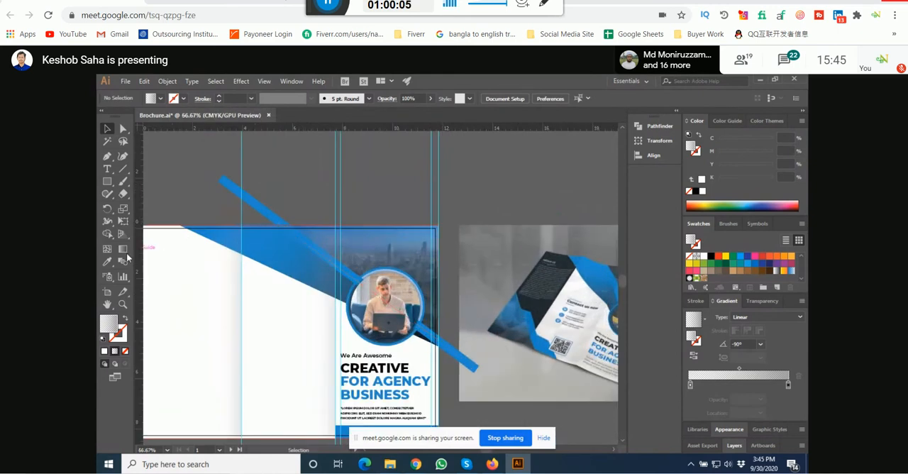
left_click(399, 249)
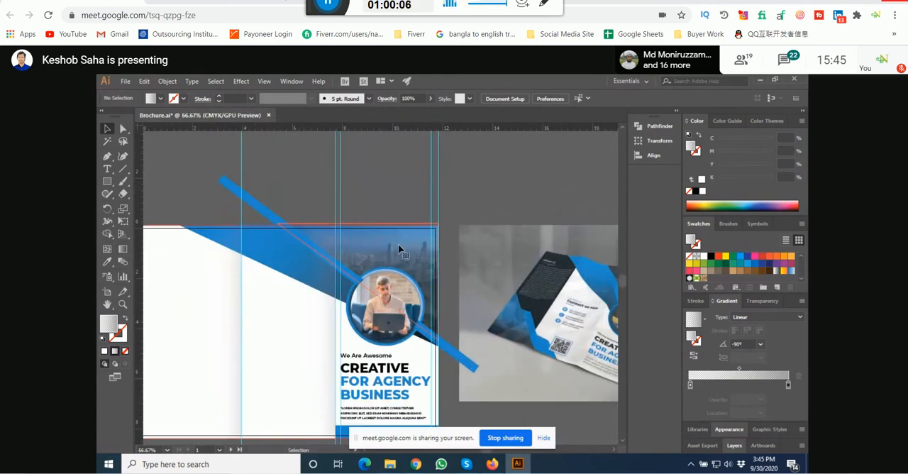
left_click(123, 250)
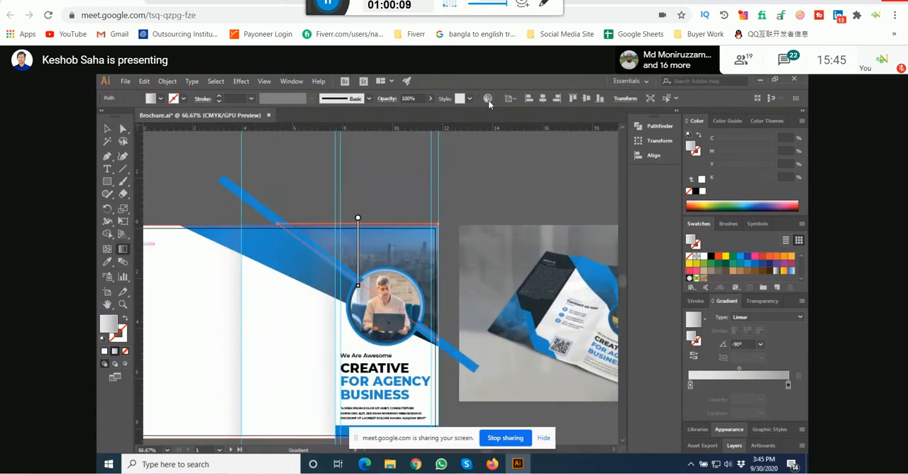
left_click(107, 128)
left_click(400, 197)
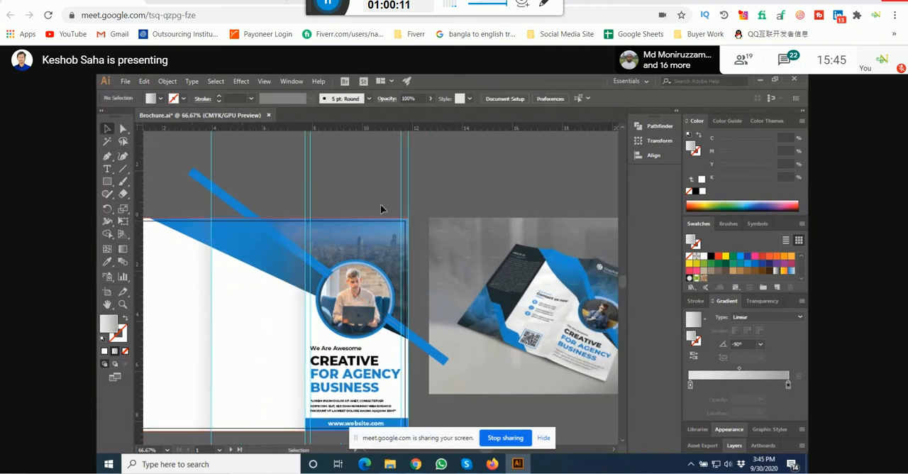
Step: Check the logo on the reference mockup and draw a hexagon with the Polygon tool at the cover photo's upper edge
key("ctrl+plus")
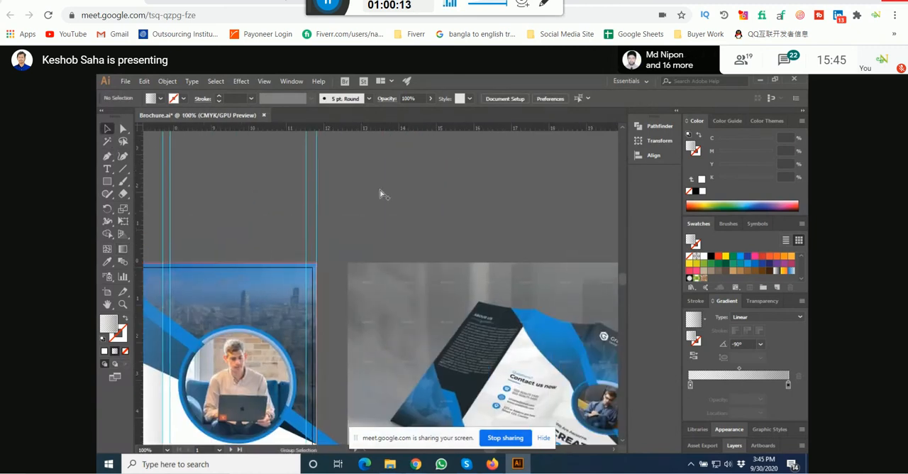
scroll(376, 220, "down", 1)
scroll(349, 251, "right", 3)
scroll(379, 302, "up", 4)
scroll(436, 289, "down", 9)
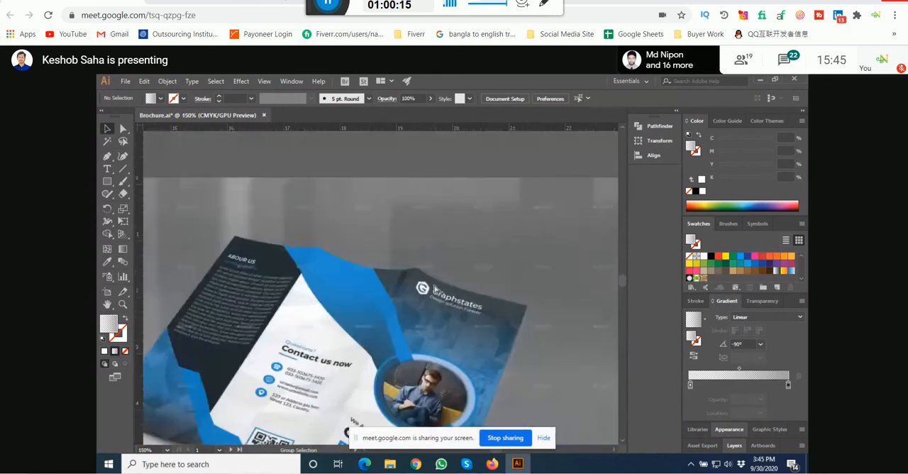
left_click_drag(276, 241, 352, 232)
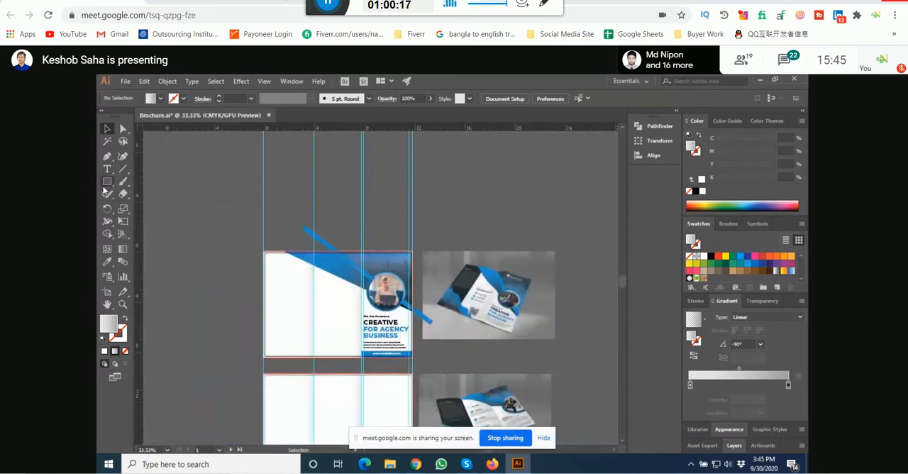
left_click_drag(107, 181, 150, 227)
scroll(387, 251, "up", 5)
left_click_drag(338, 238, 372, 268)
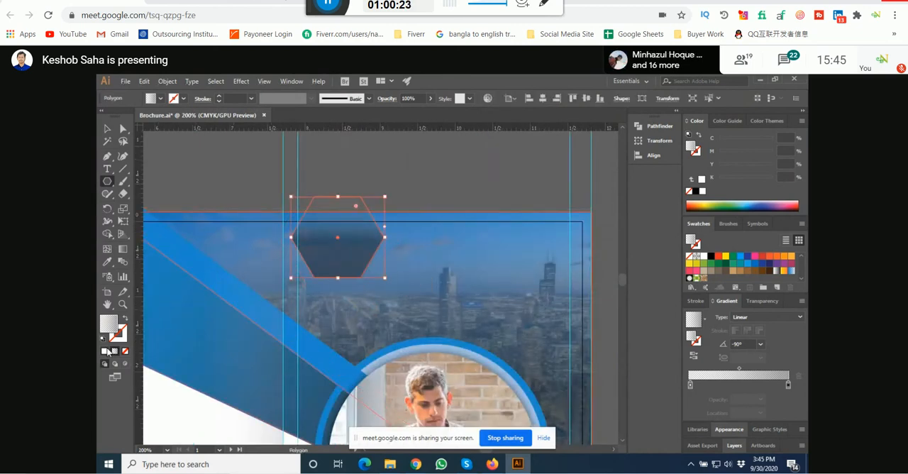
Step: Give the hexagon no fill and a white 2 pt stroke
left_click(104, 351)
left_click(106, 129)
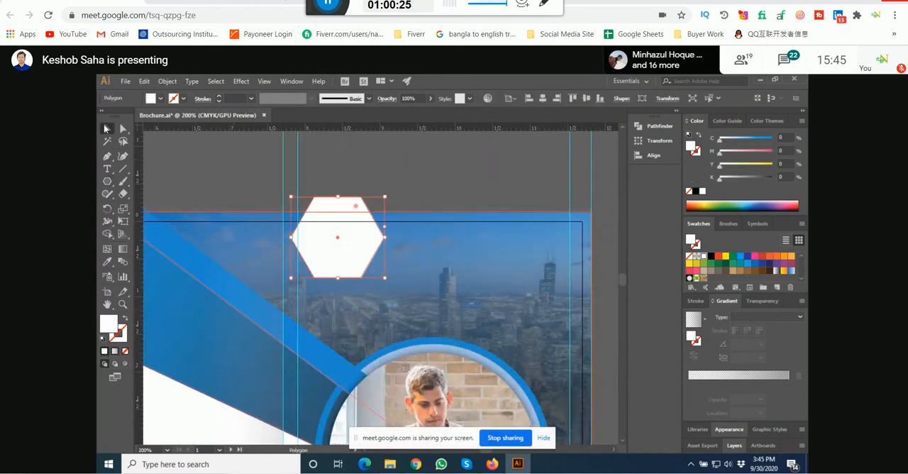
left_click(125, 318)
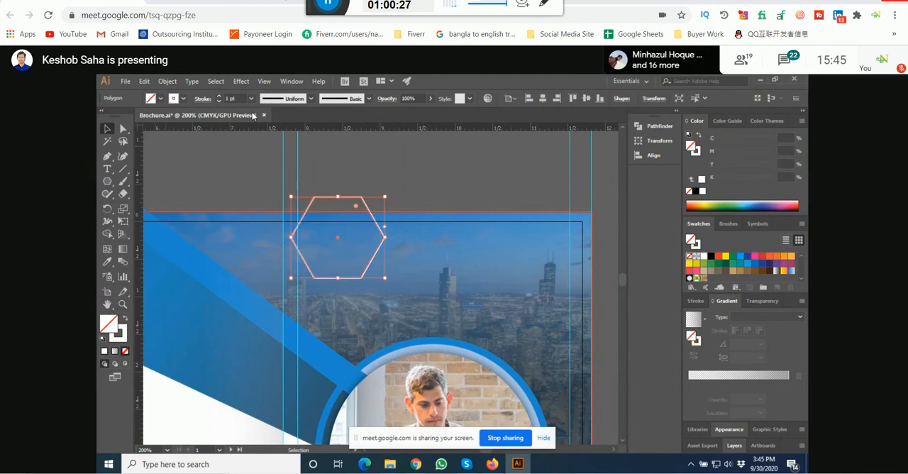
left_click(351, 180)
Step: Move the hexagon down onto the sky of the city photo and scale it to less than half its width
left_click_drag(361, 212, 374, 247)
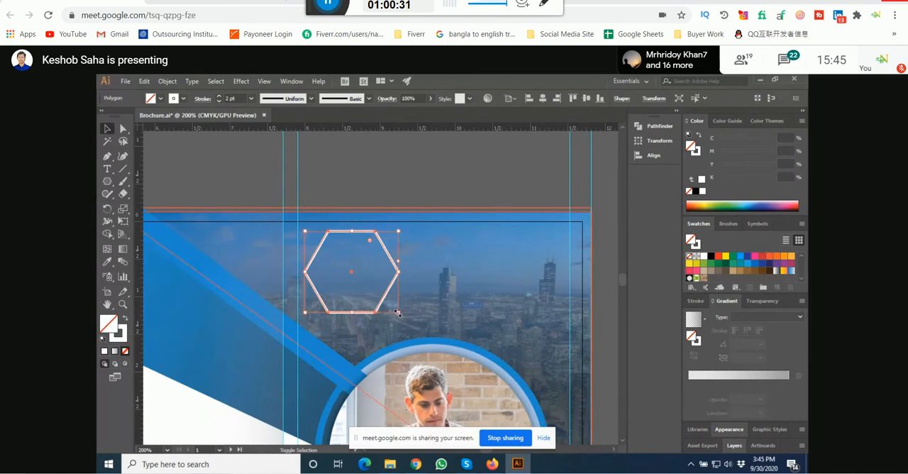
left_click_drag(397, 313, 358, 268)
key("ctrl+plus")
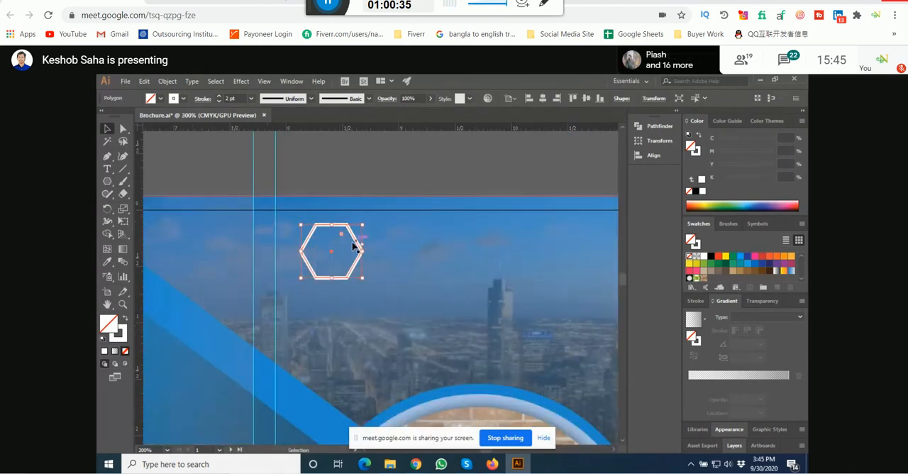
Step: Add a letter G as a new text object over the hexagon outline
left_click(107, 169)
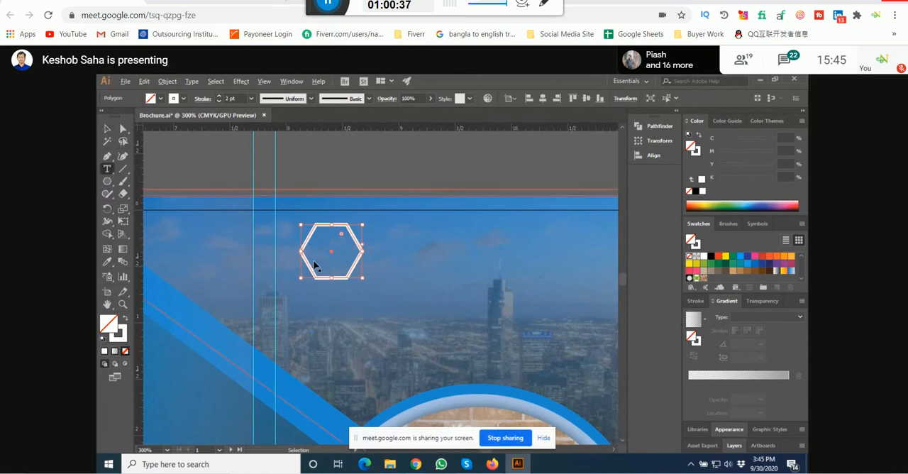
scroll(315, 261, "up", 2)
left_click(307, 245)
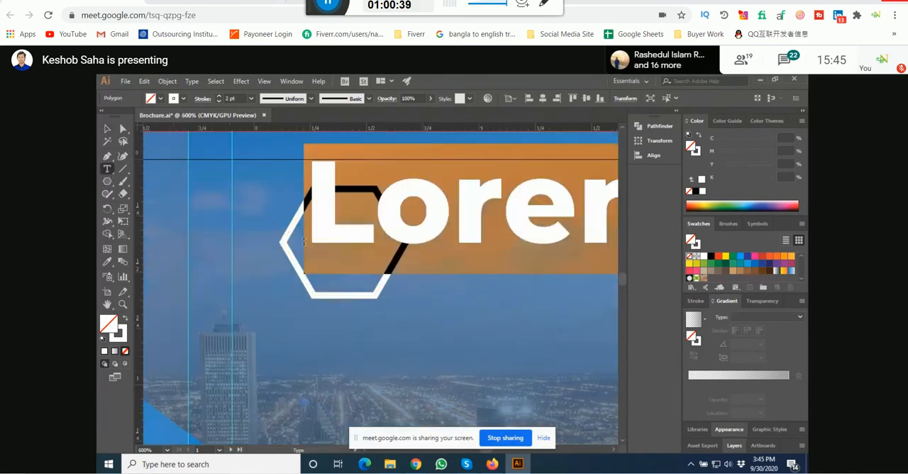
type("G")
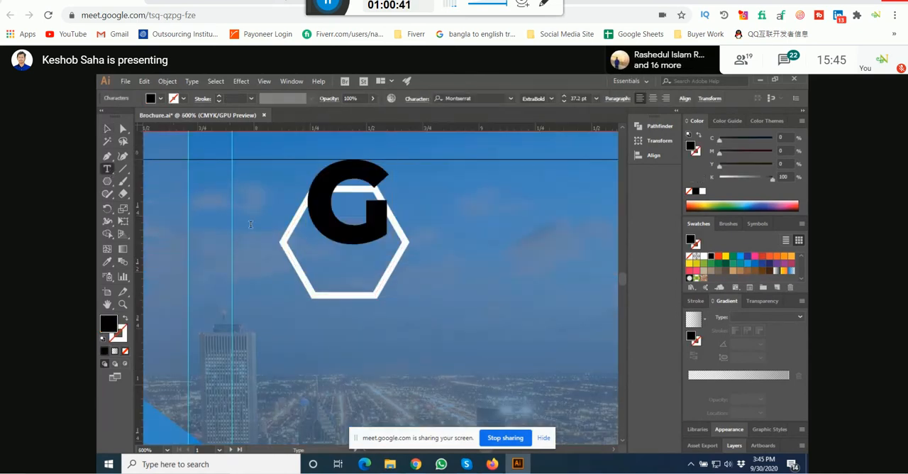
key("Escape")
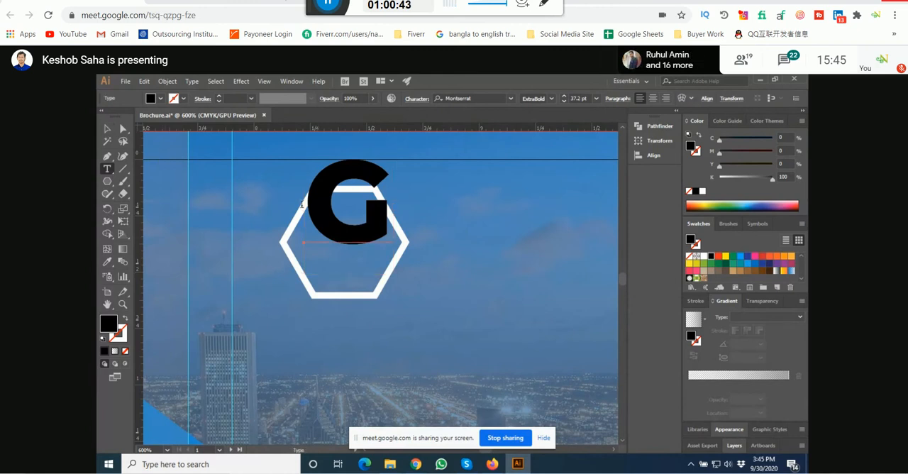
Step: Color the letter G white and reduce it to about 30.13 pt, placing it inside the hexagon
left_click(106, 129)
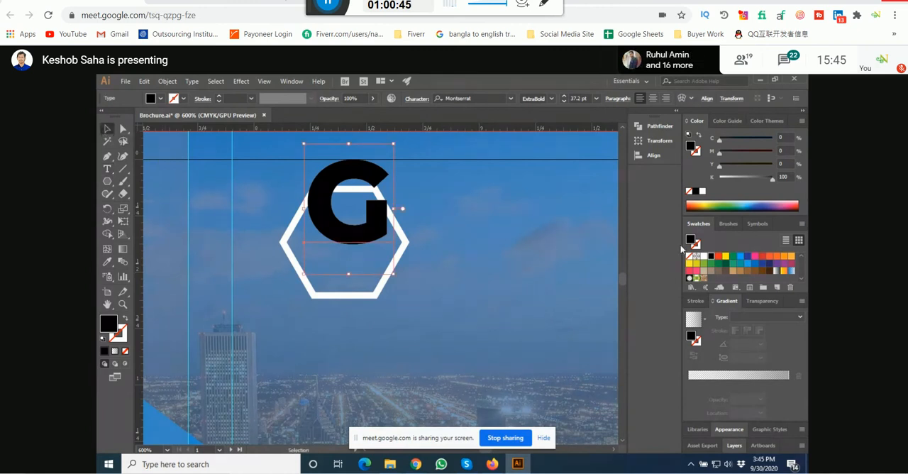
left_click(697, 255)
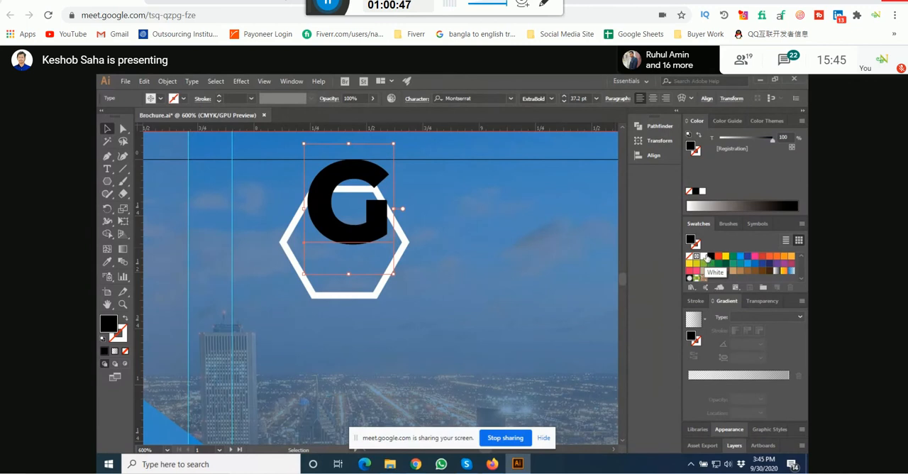
left_click(707, 257)
left_click_drag(357, 235, 353, 270)
left_click_drag(390, 176, 379, 193)
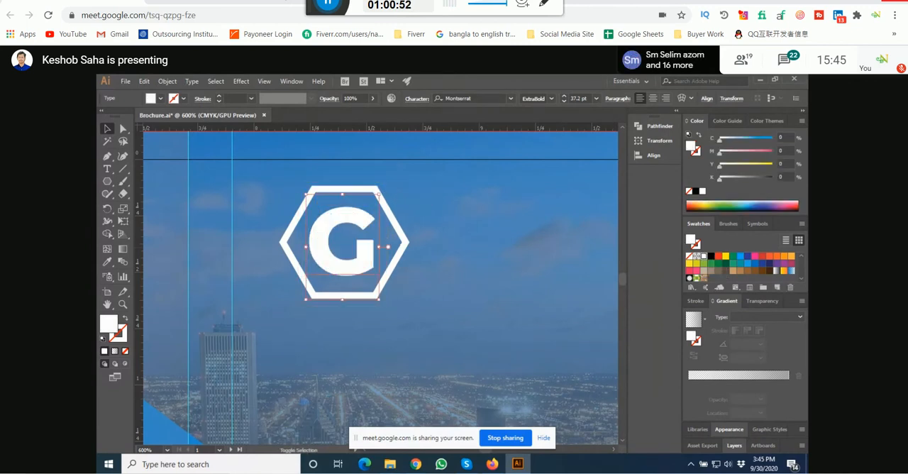
Step: Change the font of the letter G to NexaHeavy
left_click(476, 98)
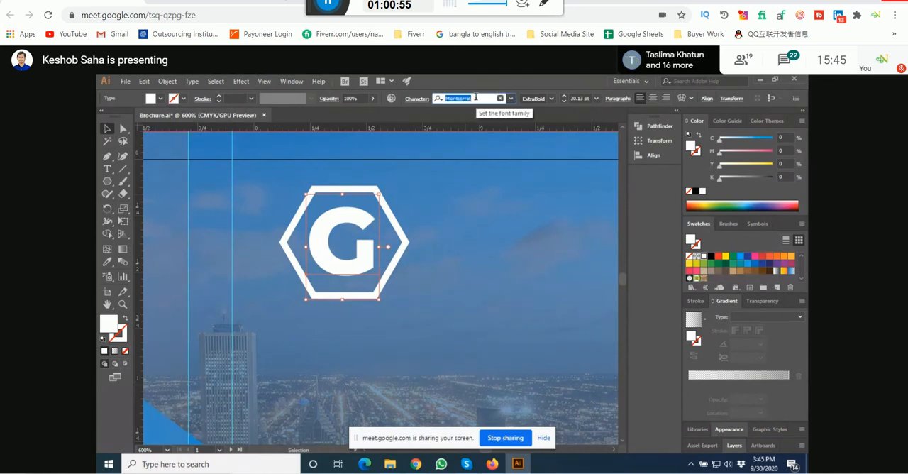
type("nexa")
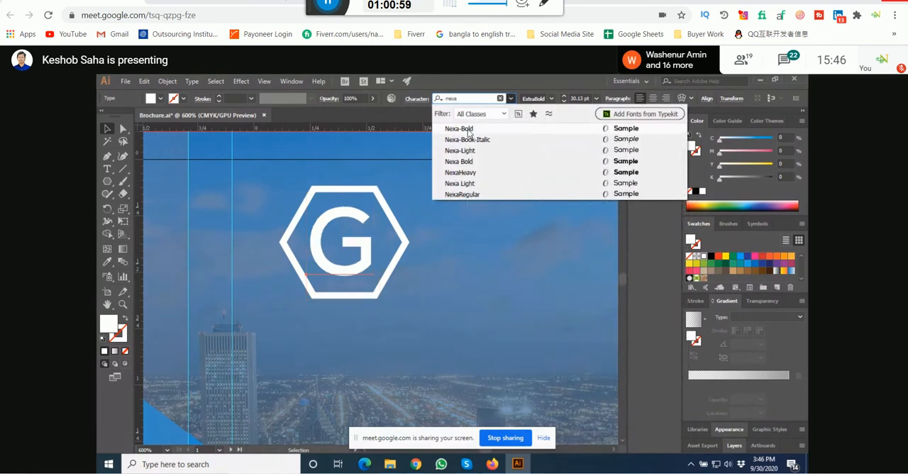
left_click(471, 172)
key("Escape")
Step: Position the G centrally in the hexagon and place a copy of it just to the right of the hexagon
key("ctrl+equal")
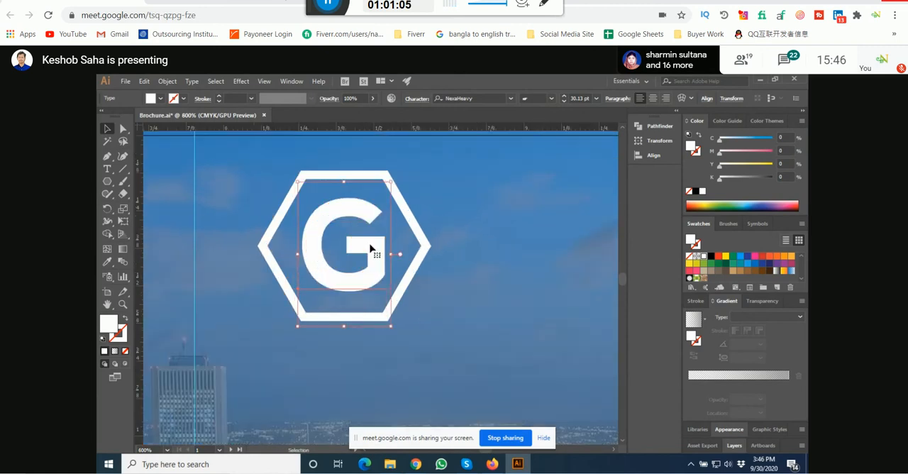
left_click_drag(370, 247, 383, 305)
left_click(366, 246)
scroll(307, 303, "down", 1)
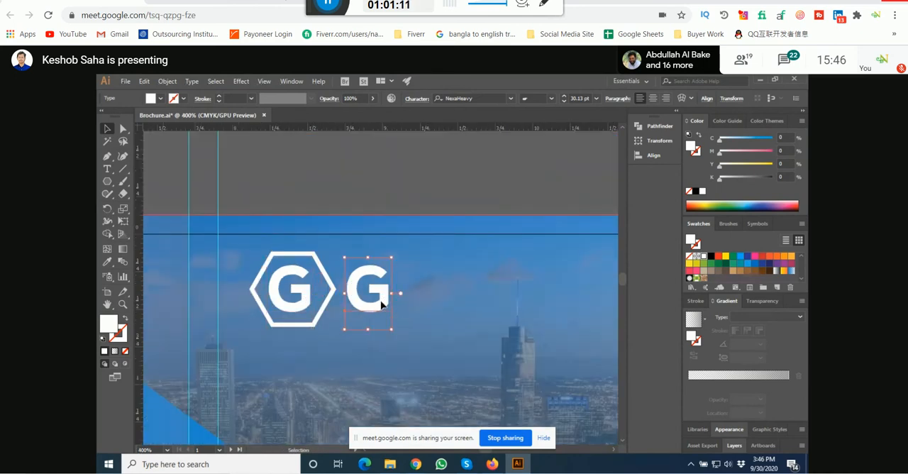
Step: Extend the copied G into the uppercase word GRAPHICS
key("t")
left_click(390, 295)
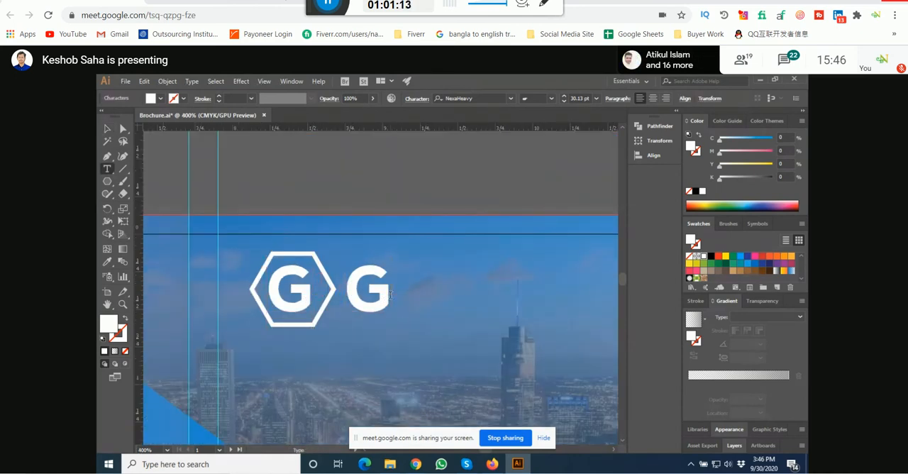
type("RAPH")
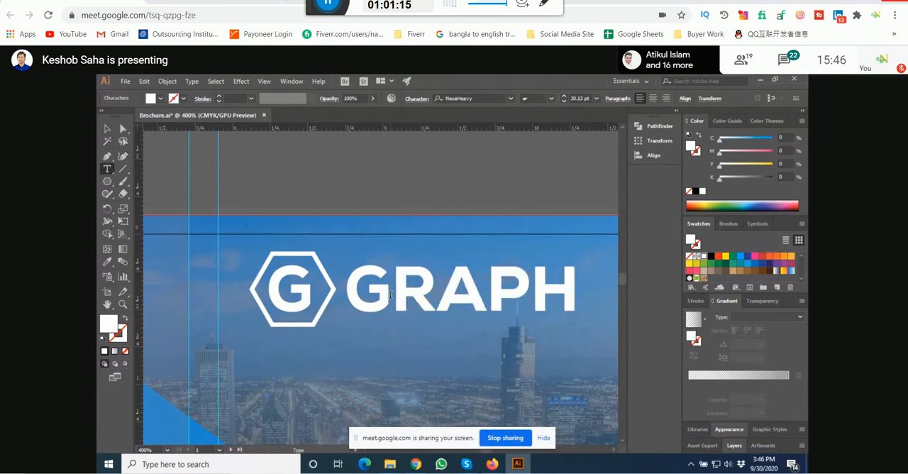
type("IC")
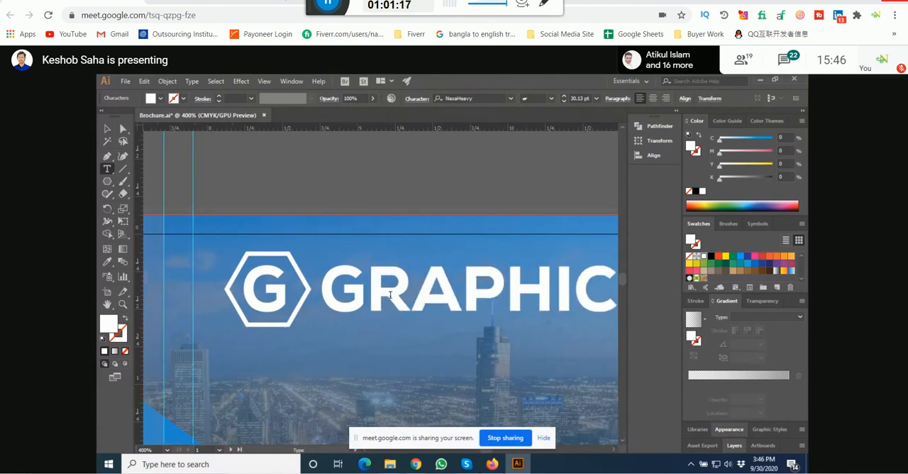
key("Escape")
scroll(393, 296, "down", 2)
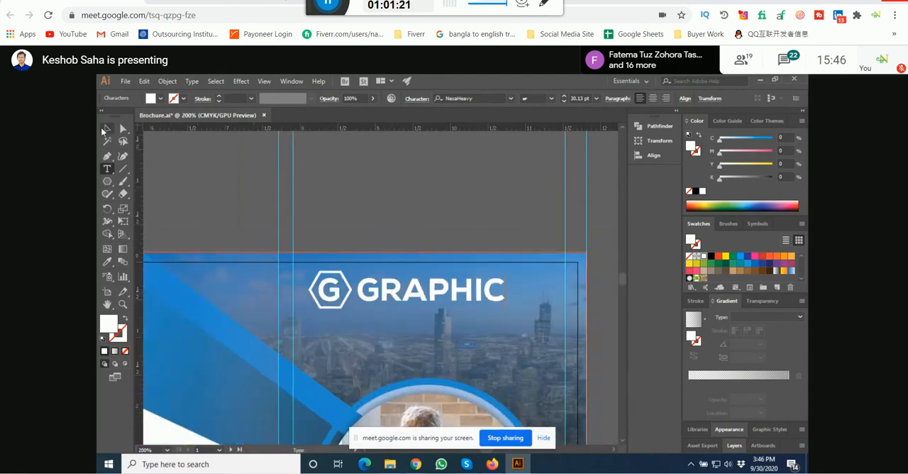
type("s")
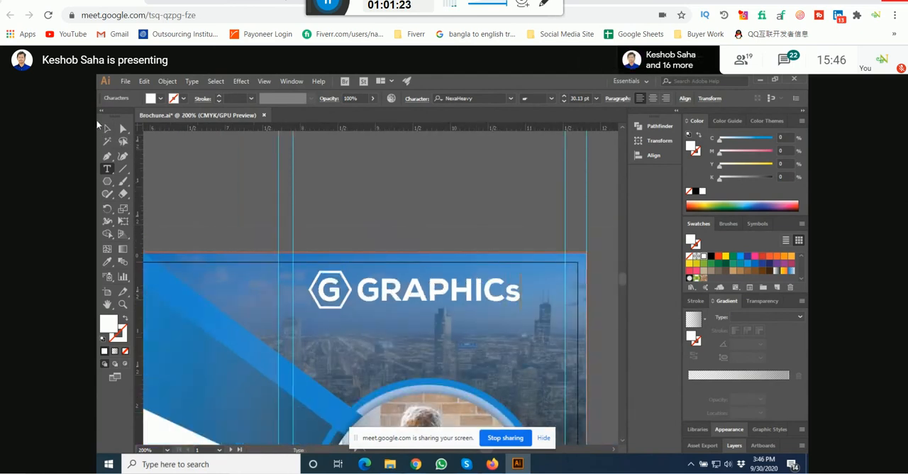
key("BackSpace")
type("S")
left_click(106, 128)
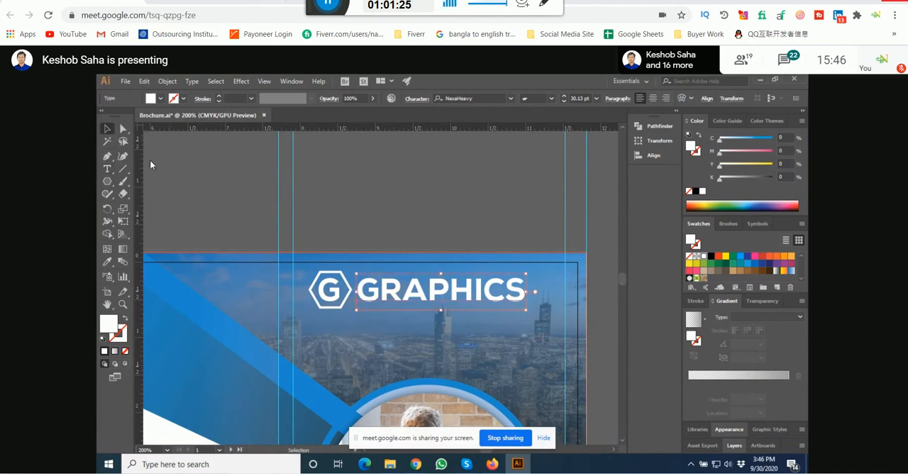
Step: Scale the GRAPHICS text down to about 24.93 pt and align it vertically with the hexagon
left_click(408, 226)
scroll(427, 302, "up", 1)
left_click(428, 301)
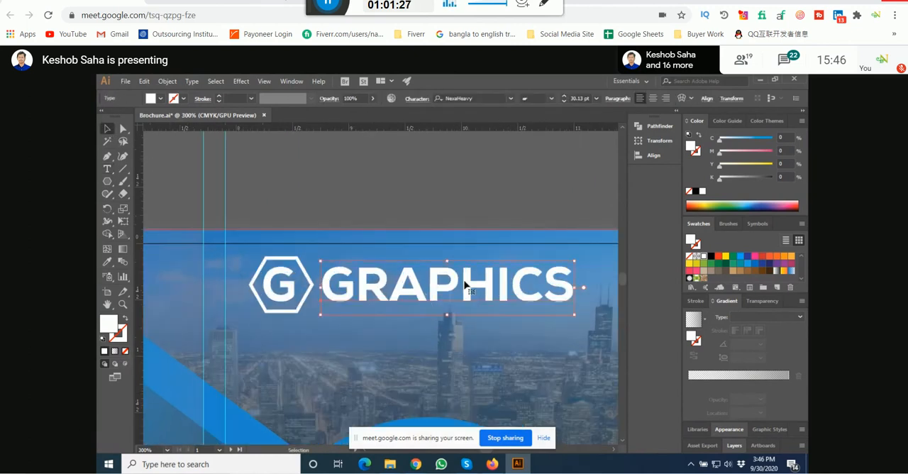
left_click_drag(575, 287, 487, 287)
mouse_move(407, 287)
left_mouse_down()
mouse_move(410, 273)
mouse_move(410, 285)
left_mouse_up()
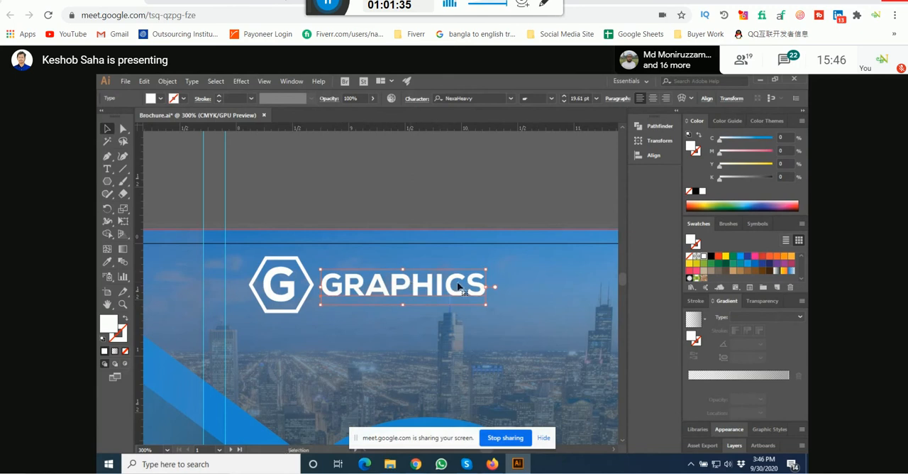
left_click_drag(486, 286, 531, 286)
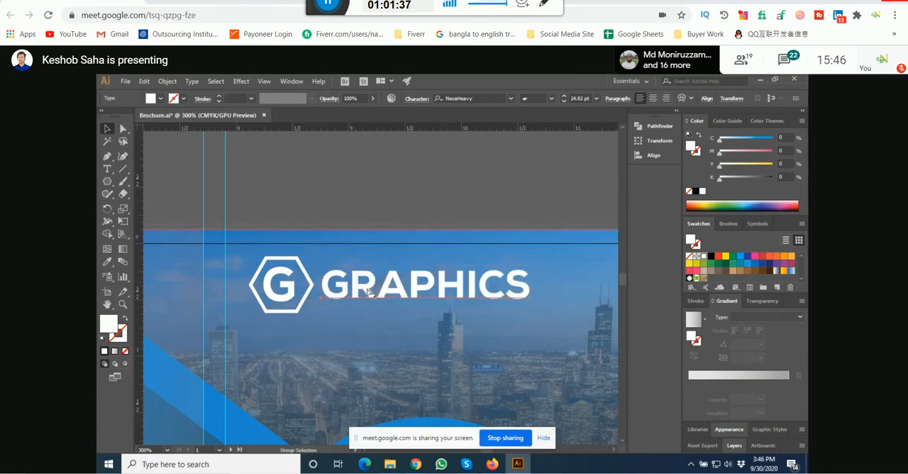
Step: Shift the GRAPHICS text slightly away from the hexagon, enlarge it a little and deselect it
scroll(364, 290, "up", 1)
left_click_drag(363, 290, 387, 291)
key("space")
left_click_drag(420, 282, 374, 283)
left_click_drag(543, 291, 567, 290)
left_click(408, 204)
key("space")
left_click_drag(343, 187, 391, 184)
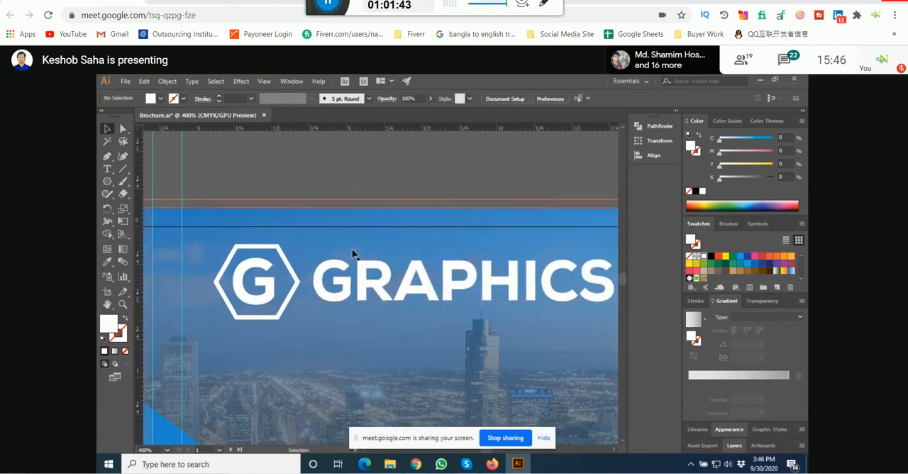
Step: Group the hexagon, the G and the GRAPHICS text into a single logo
left_click(348, 279)
scroll(295, 284, "up", 2)
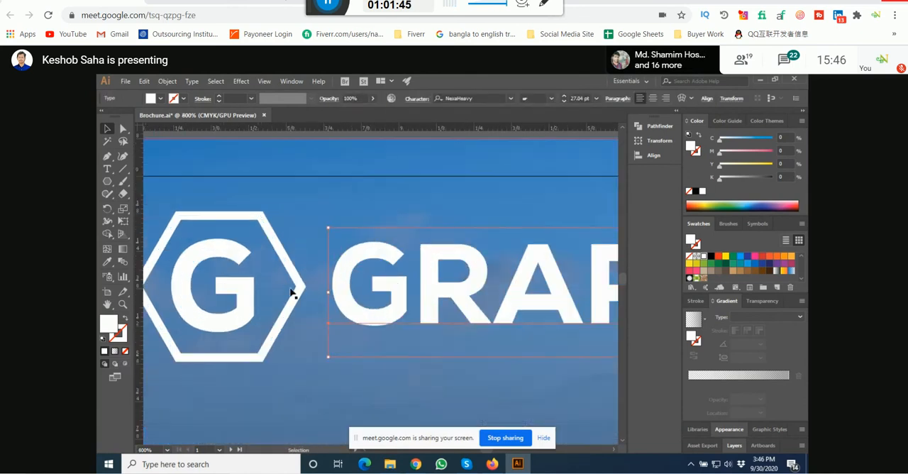
left_click(298, 289, "shift")
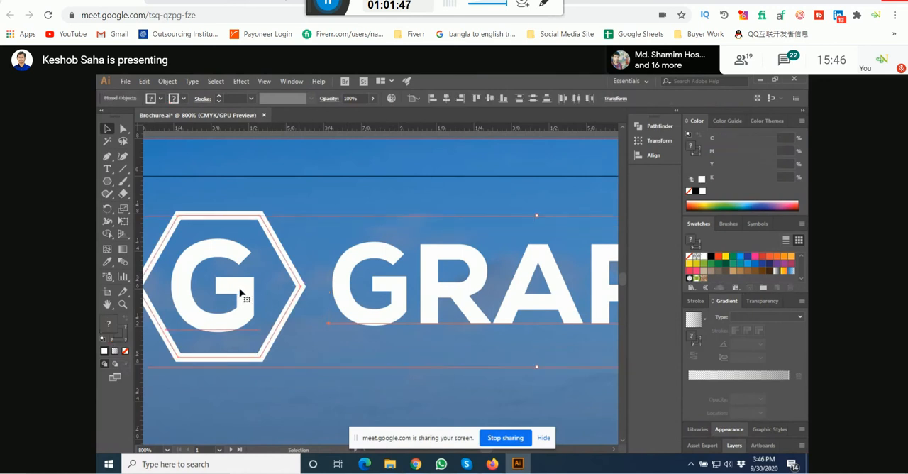
key("ctrl+g")
scroll(241, 296, "down", 3)
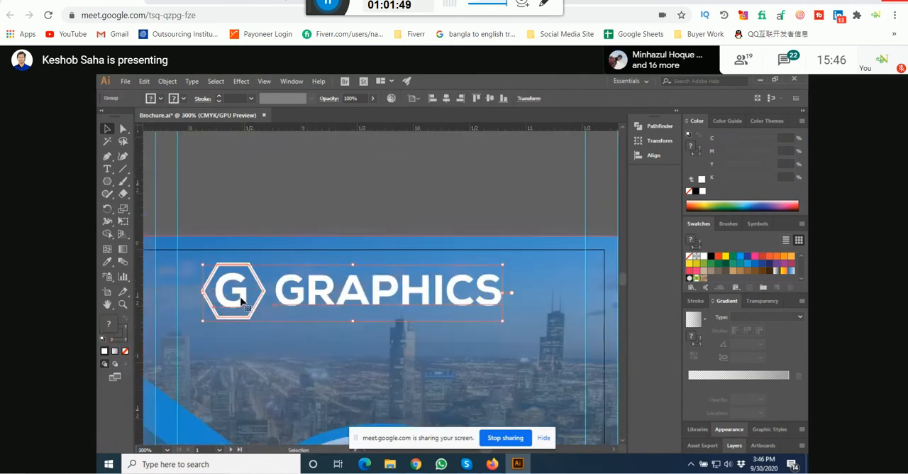
Step: Move the grouped logo sideways so it sits centred above the circular photo, then deselect it
scroll(387, 193, "down", 4)
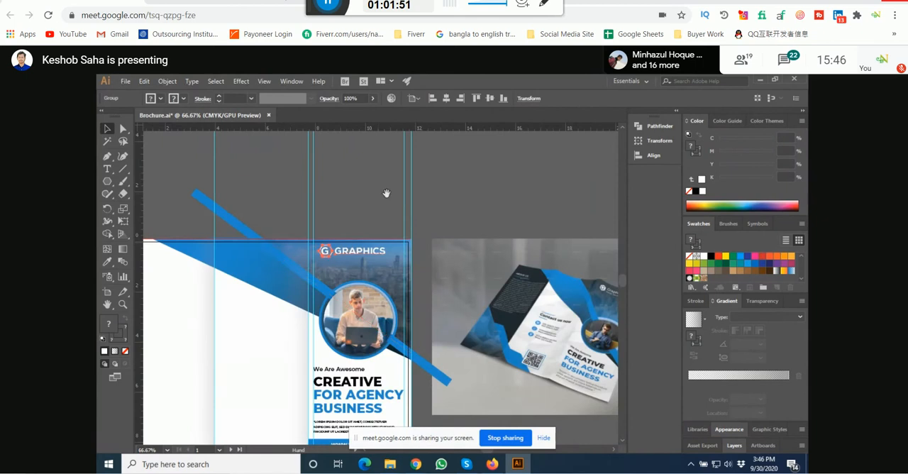
scroll(355, 248, "up", 3)
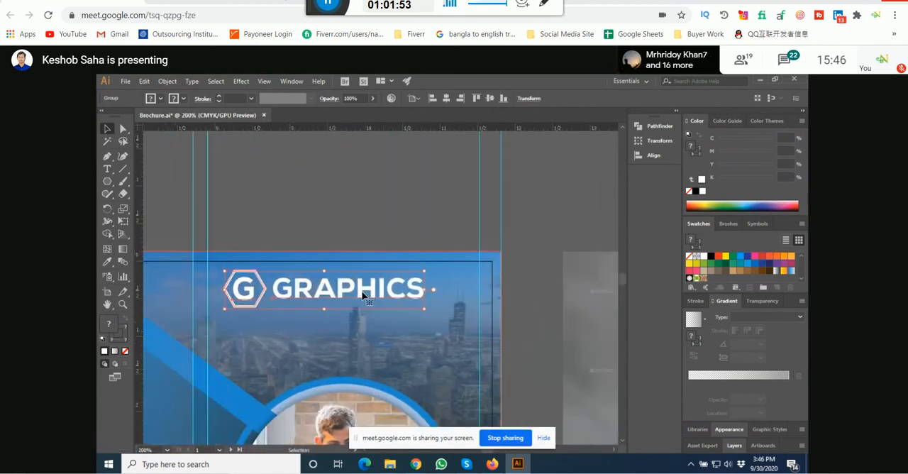
left_click_drag(362, 295, 379, 294)
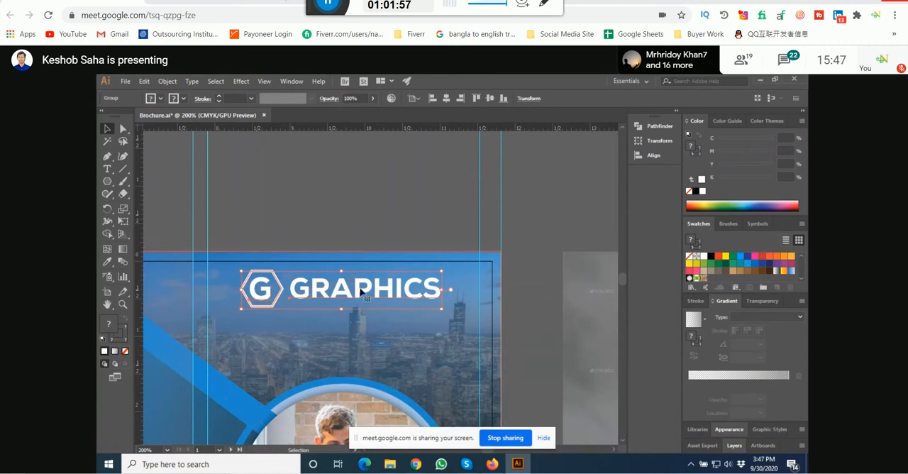
key("Right")
key("Right")
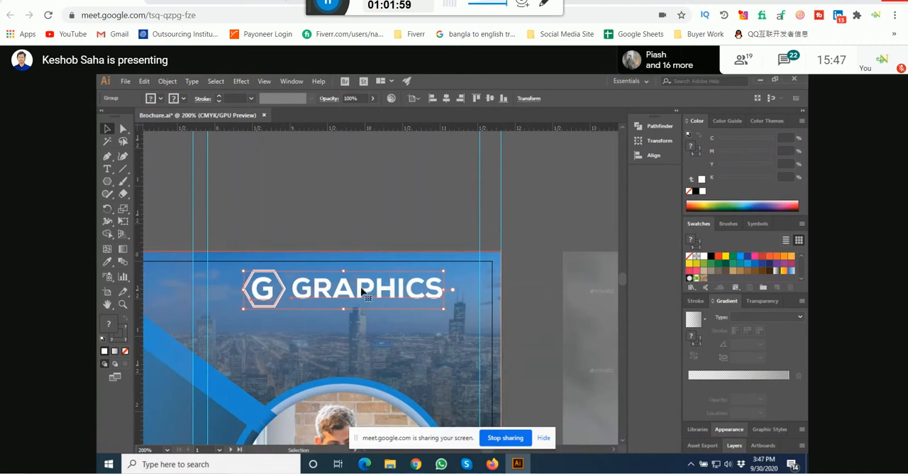
key("Left")
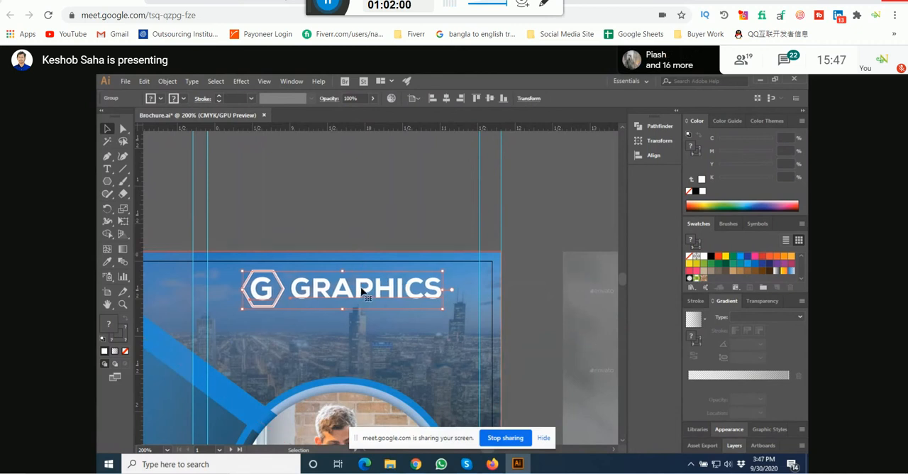
left_click(350, 216)
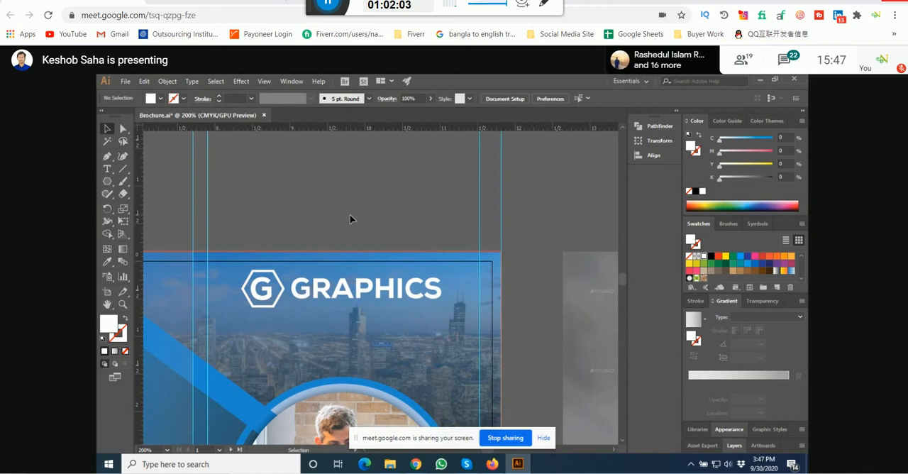
left_click(365, 293)
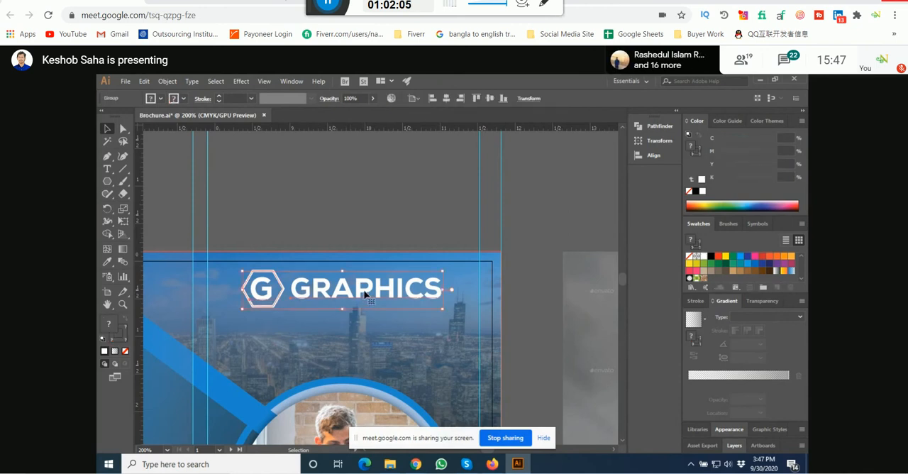
left_click(370, 217)
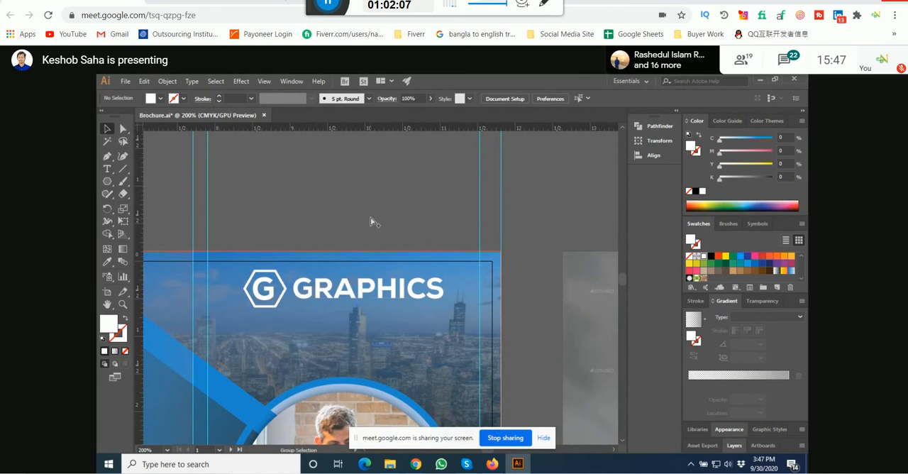
Step: Examine the whole cover layout beside the reference mockup, from the logo down to the website bar
scroll(369, 216, "down", 1)
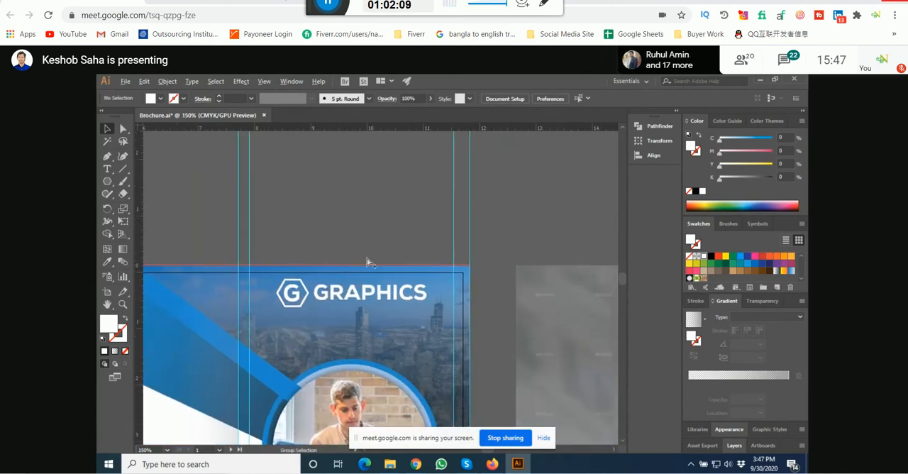
scroll(369, 254, "down", 2)
scroll(387, 276, "up", 1)
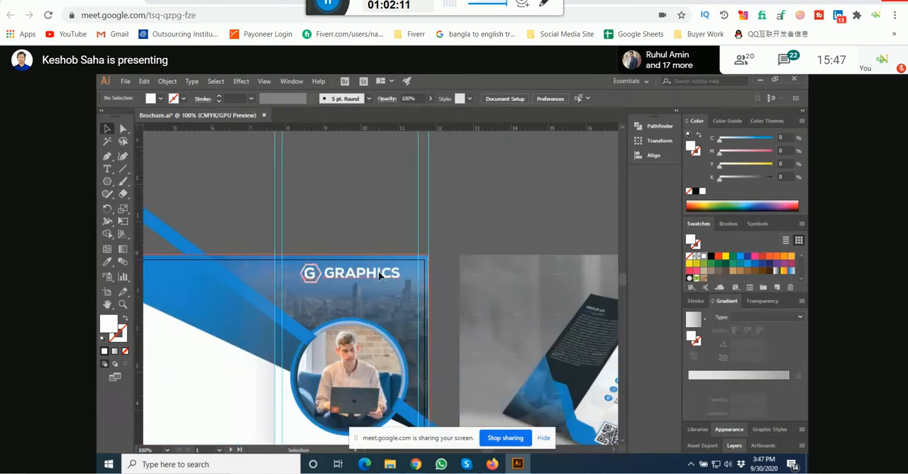
scroll(389, 214, "down", 1)
scroll(383, 255, "down", 1)
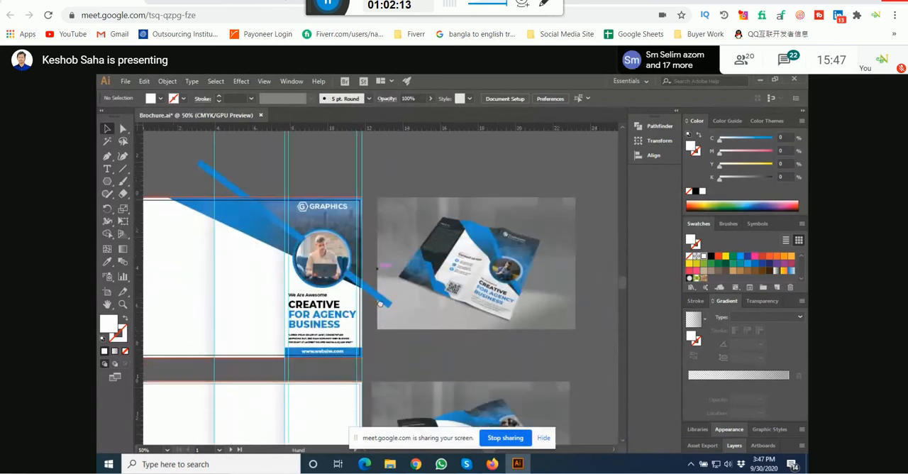
scroll(378, 301, "down", 1)
left_click_drag(378, 301, 384, 318)
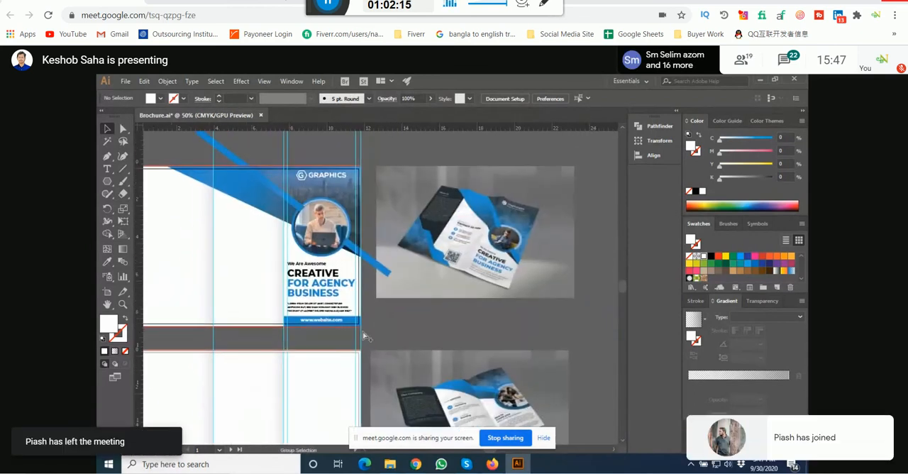
scroll(332, 319, "up", 3)
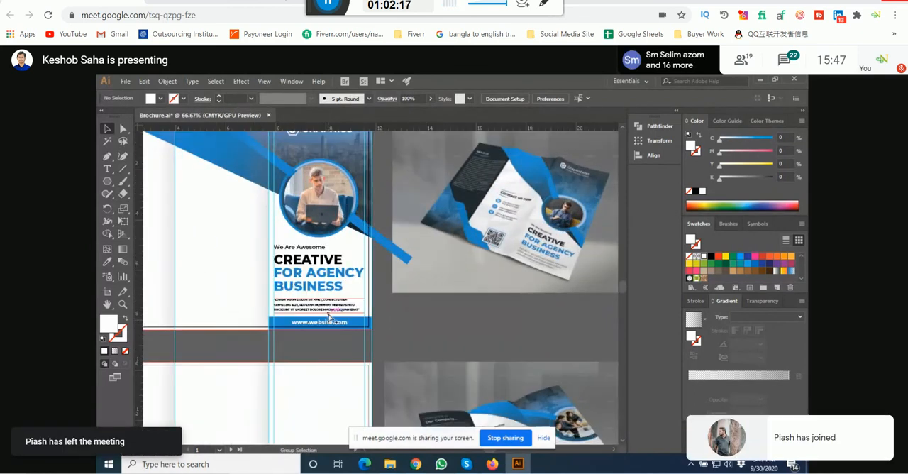
left_click_drag(483, 314, 470, 337)
scroll(469, 336, "down", 2)
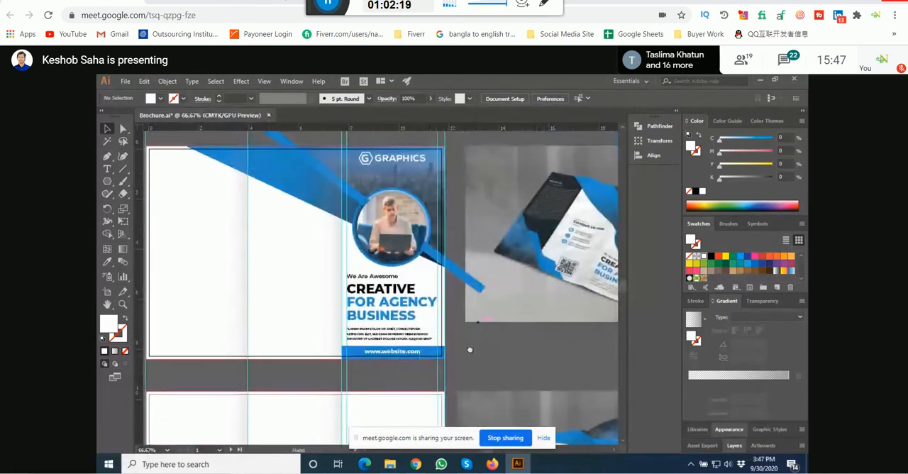
scroll(470, 336, "down", 1)
Step: Trim the diagonal blue stripe to the page with the Shape Builder, removing the parts beyond the upper and right edges
left_click(457, 322)
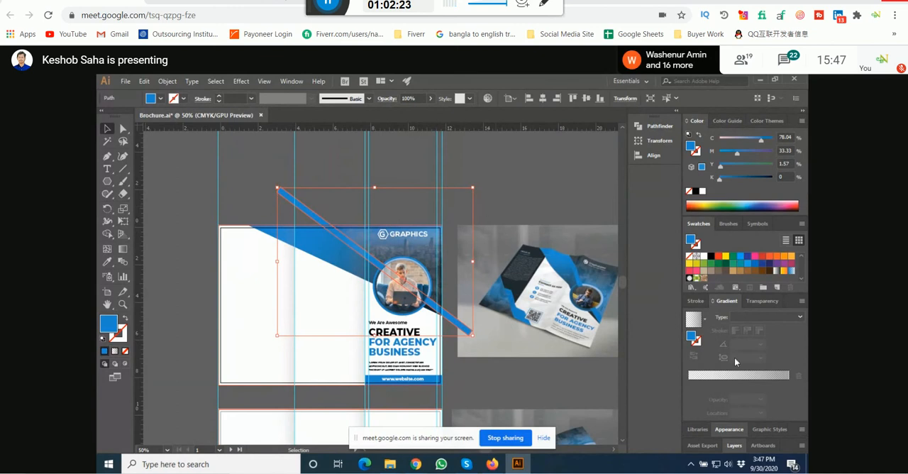
left_click(734, 445)
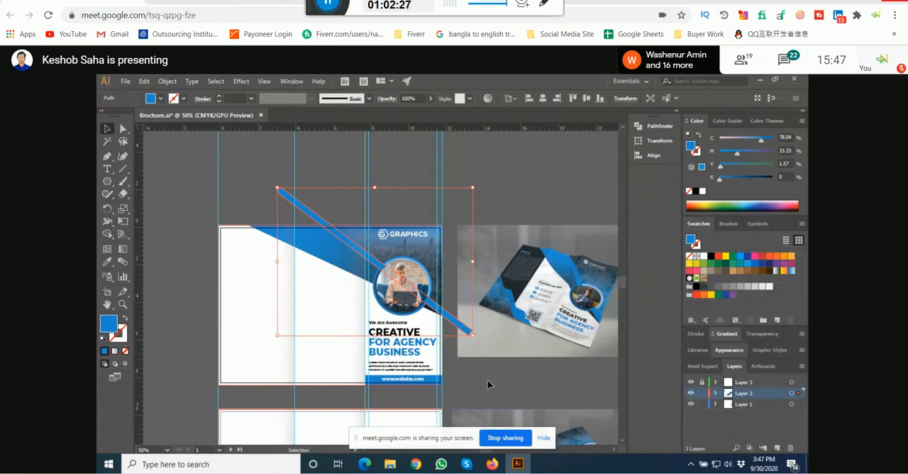
left_click(257, 358, "shift")
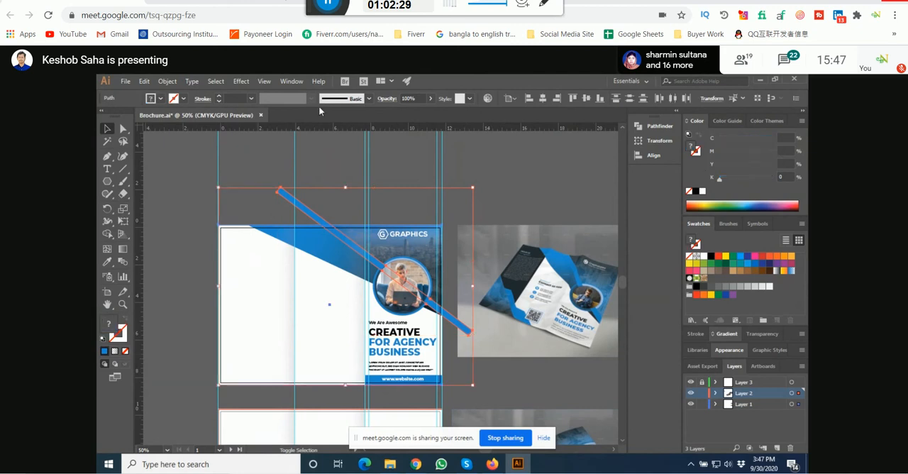
left_click(109, 238)
scroll(274, 192, "up", 3)
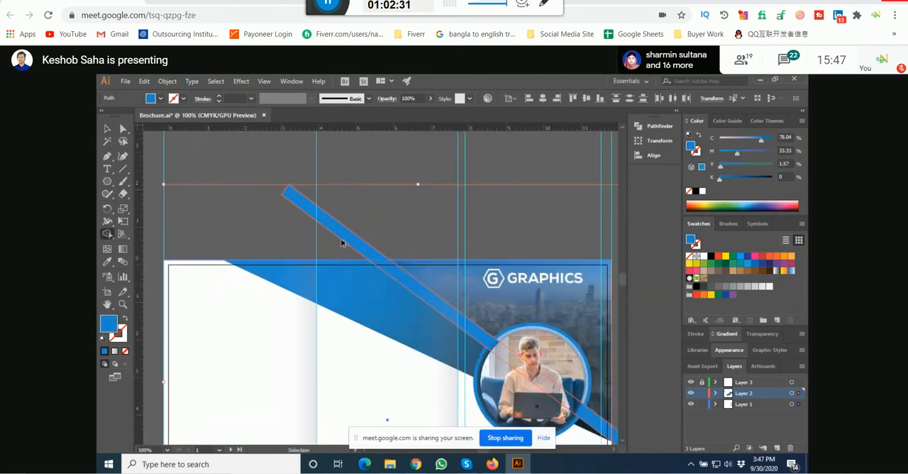
left_click(352, 239, "alt")
scroll(256, 246, "down", 3)
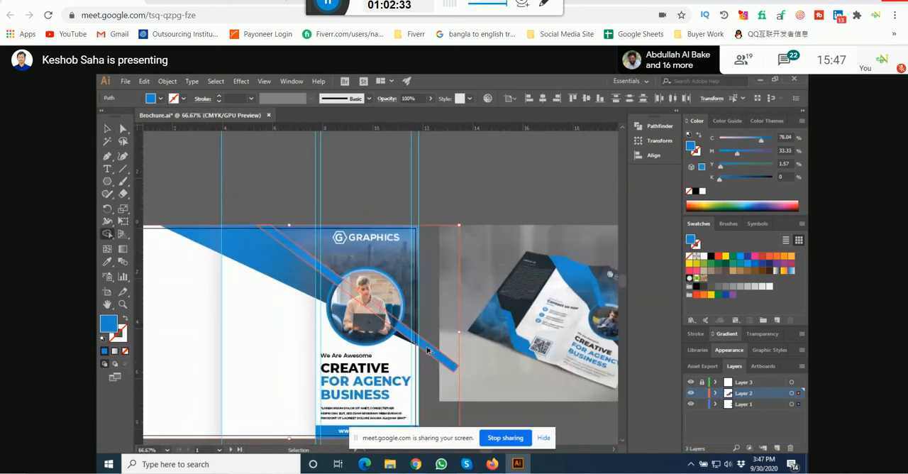
scroll(438, 353, "up", 3)
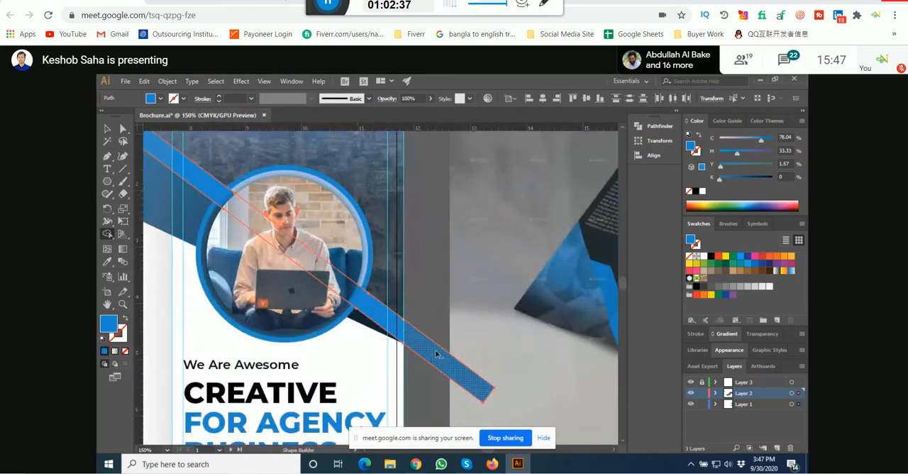
left_click(436, 353, "alt")
key("v")
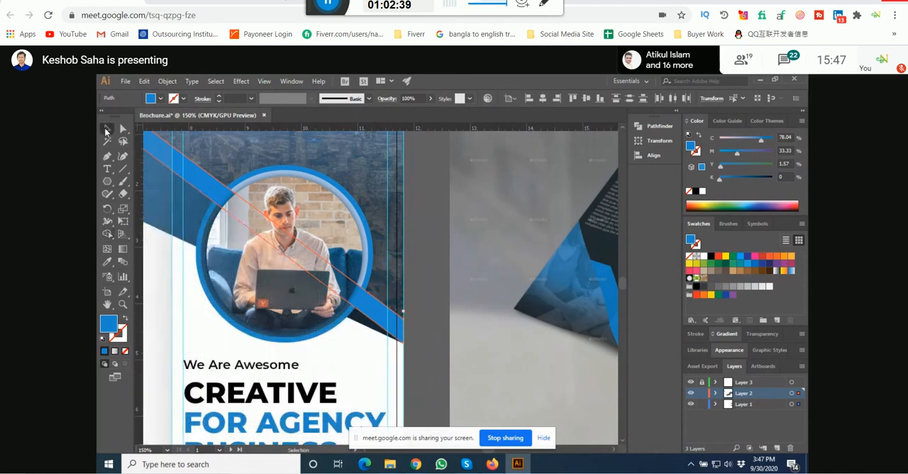
Step: Lock Layer 1 and deselect the trimmed stripe
key("ctrl+a")
left_click(702, 405)
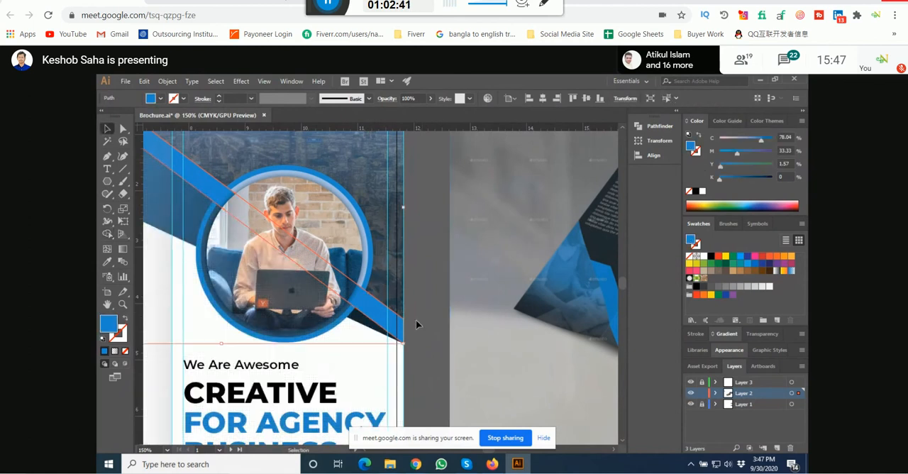
left_click(417, 320)
scroll(422, 318, "down", 2)
left_click_drag(439, 172, 466, 211)
scroll(466, 196, "down", 1)
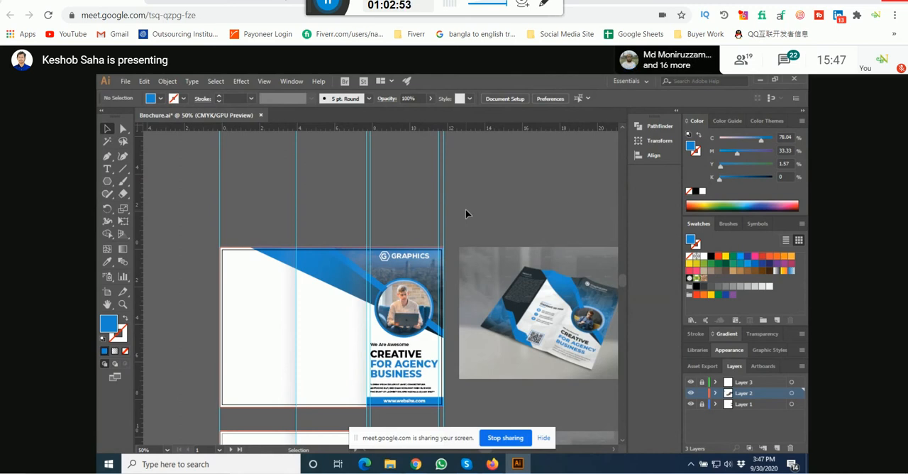
Step: Hide the guides across the brochure artwork and leave nothing selected
right_click(479, 204)
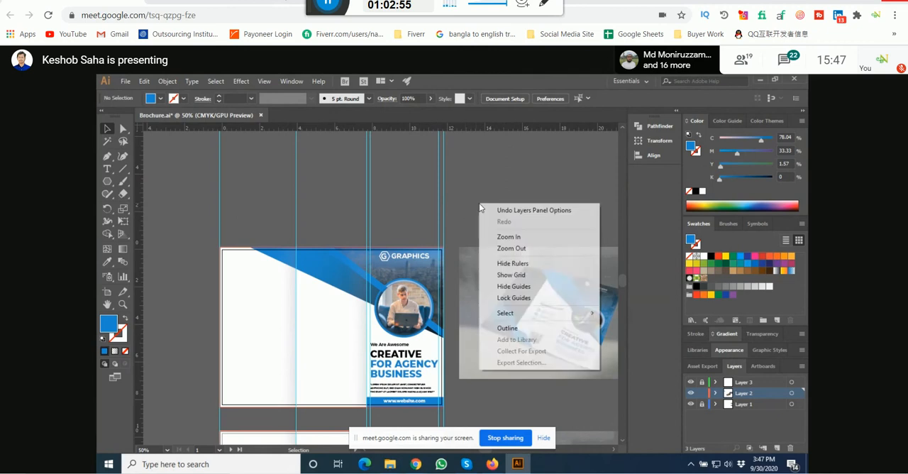
left_click(537, 286)
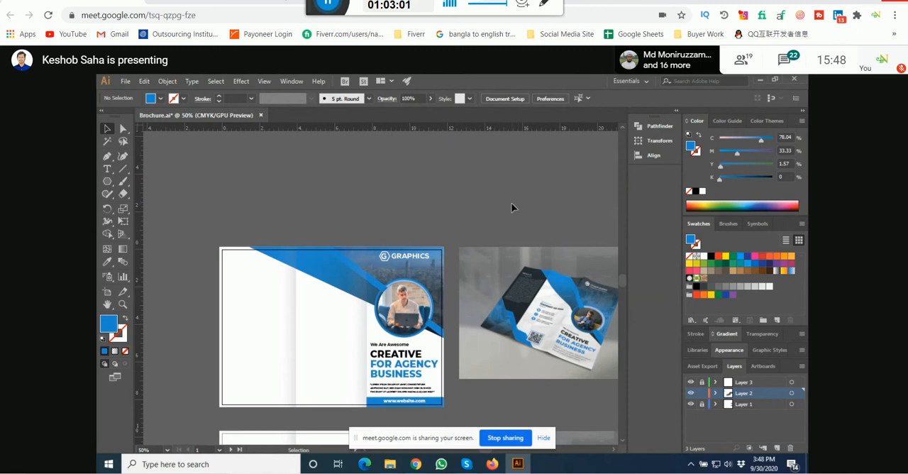
key("a")
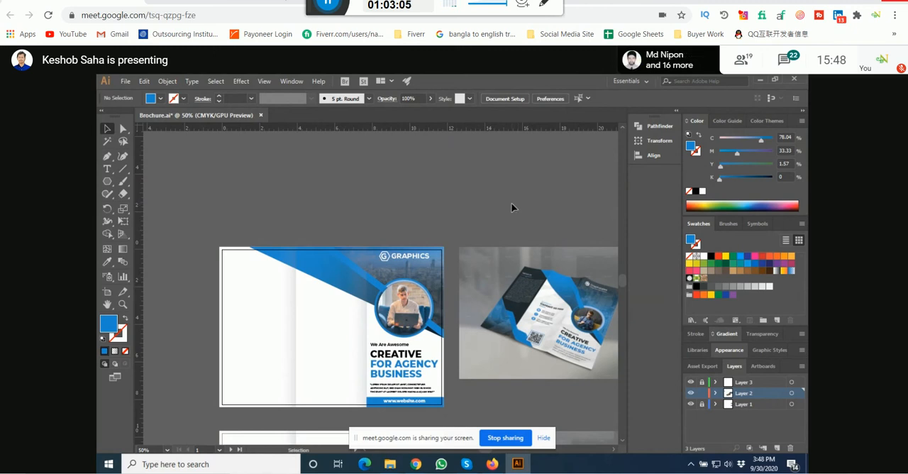
key("ctrl+a")
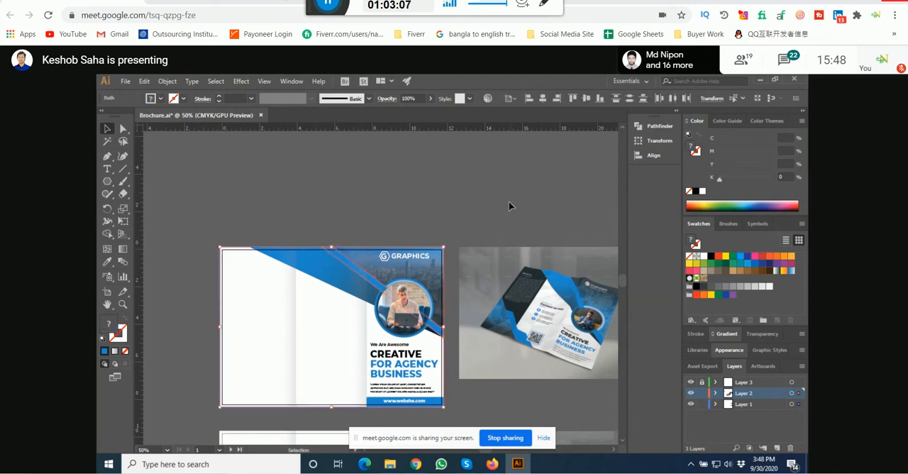
right_click(509, 206)
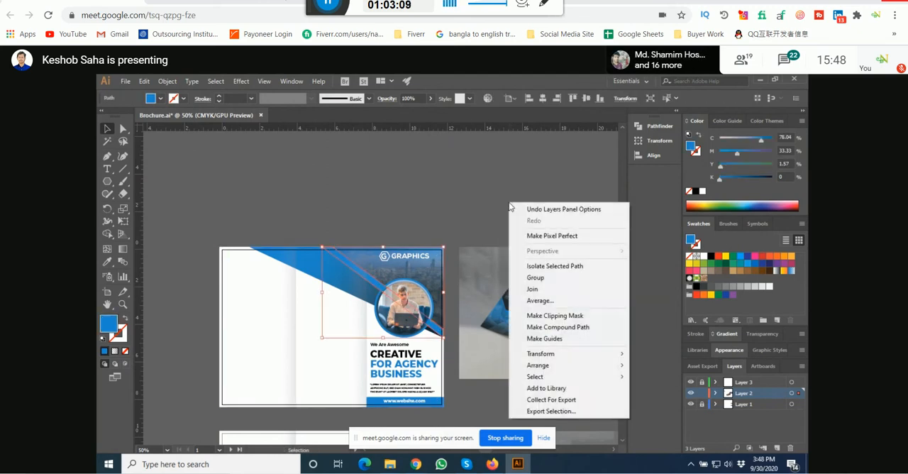
left_click(428, 219)
Step: Show the document grid and hide it again
right_click(422, 187)
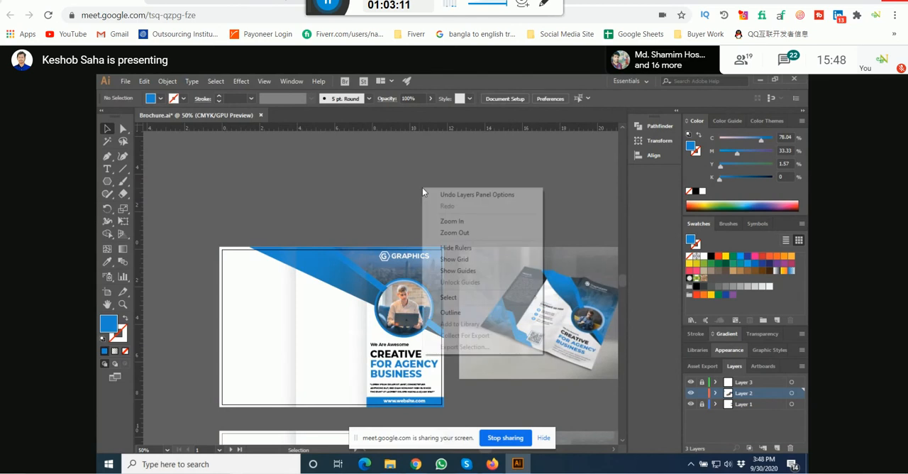
left_click(481, 259)
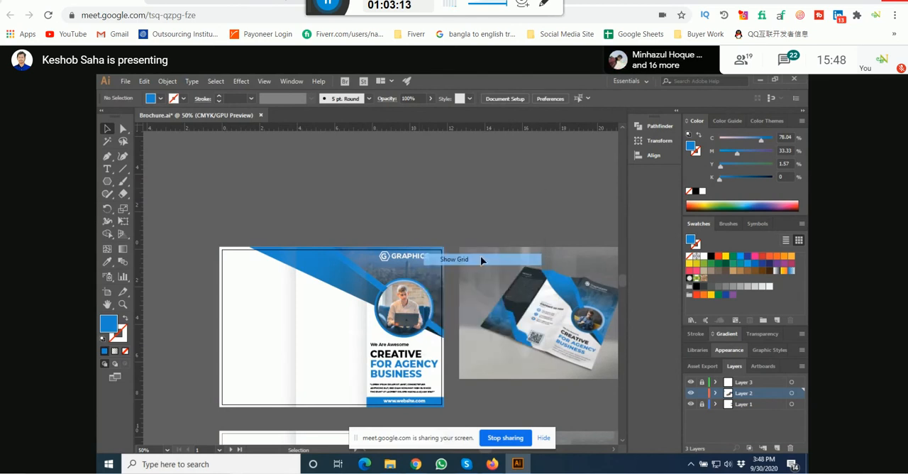
right_click(424, 189)
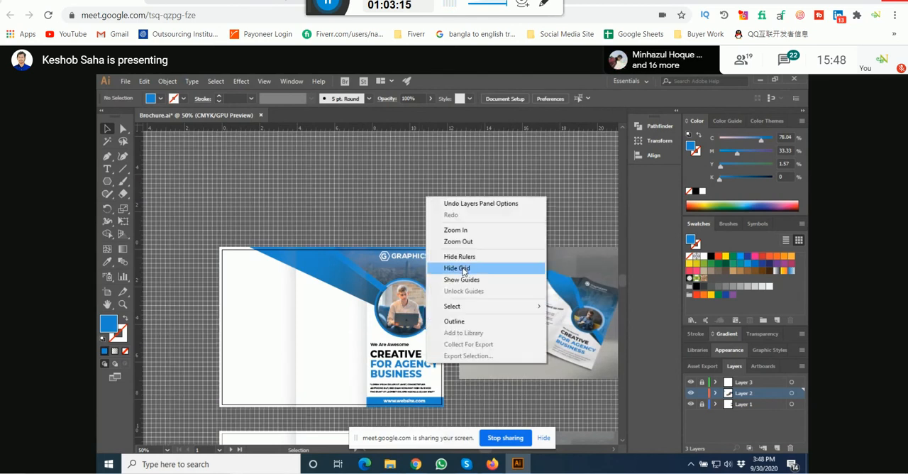
left_click(467, 263)
Step: Show the guides across the brochure artwork again
right_click(434, 209)
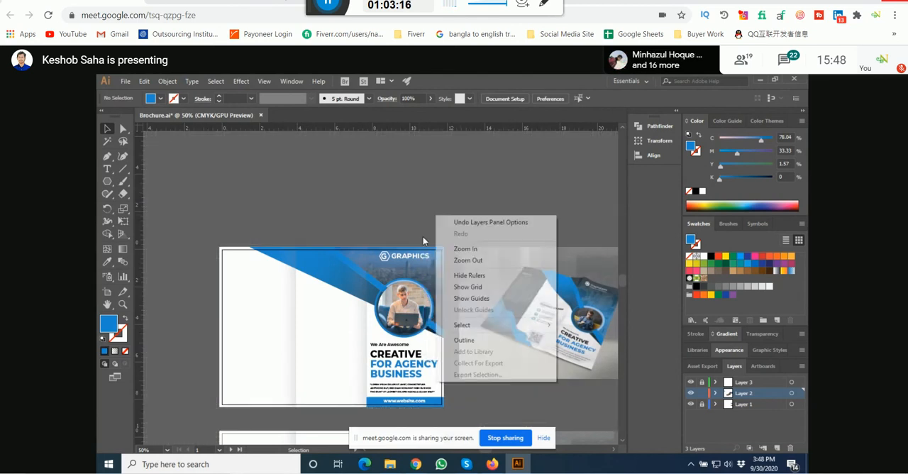
left_click(477, 298)
Step: Draw a blue rectangle in the empty area above the reference picture and try the Shape Builder on it
scroll(389, 259, "up", 3)
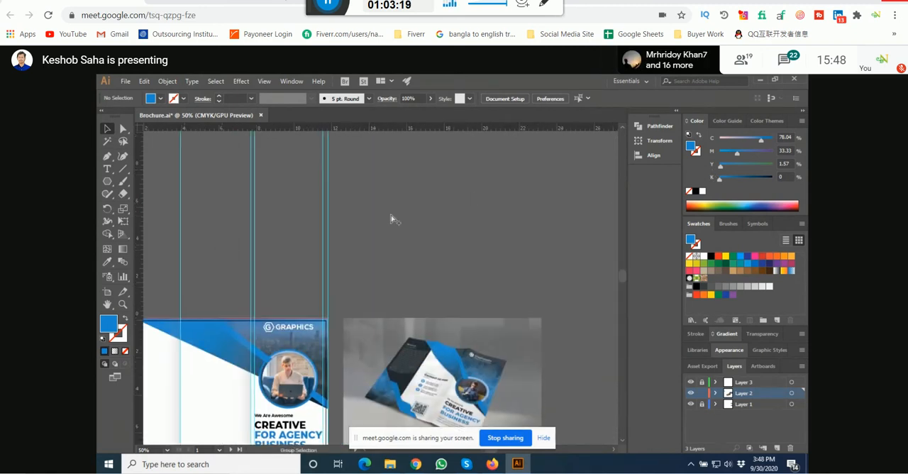
left_click(107, 183)
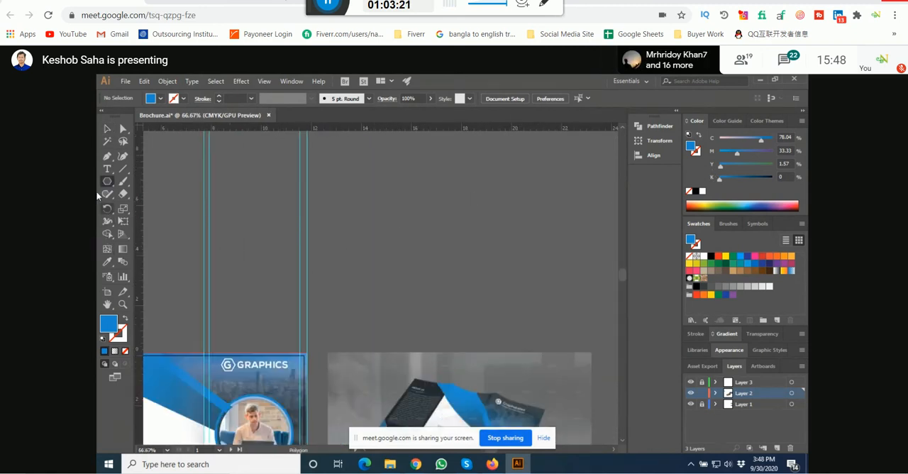
left_click_drag(105, 182, 151, 180)
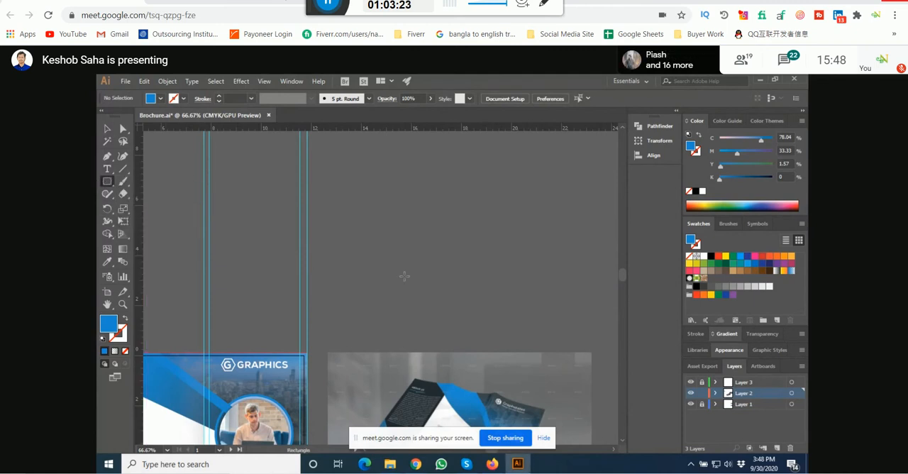
left_click_drag(364, 242, 469, 279)
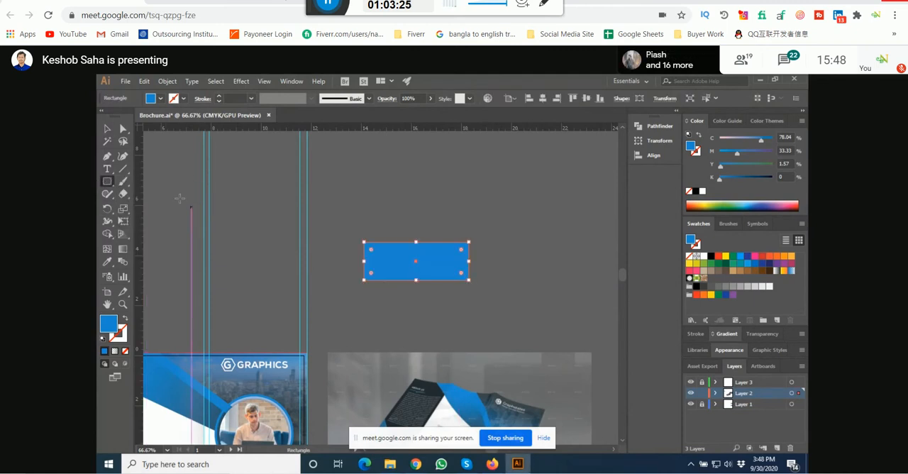
left_click(108, 129)
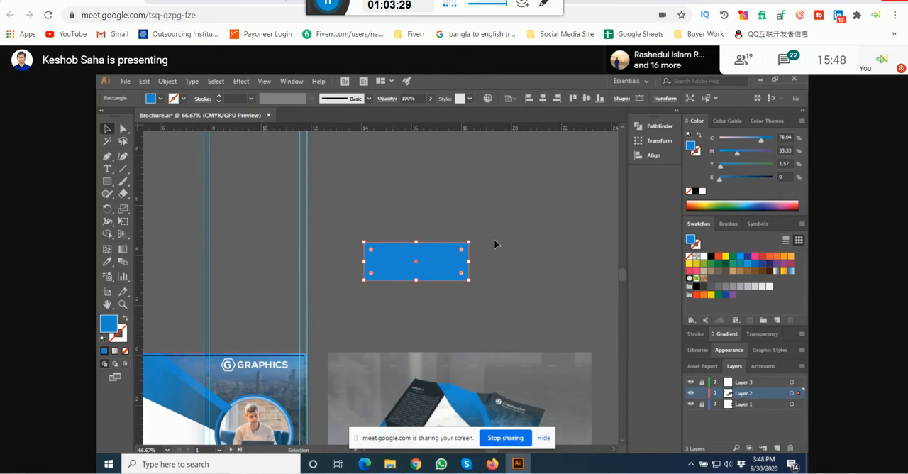
left_click(106, 233)
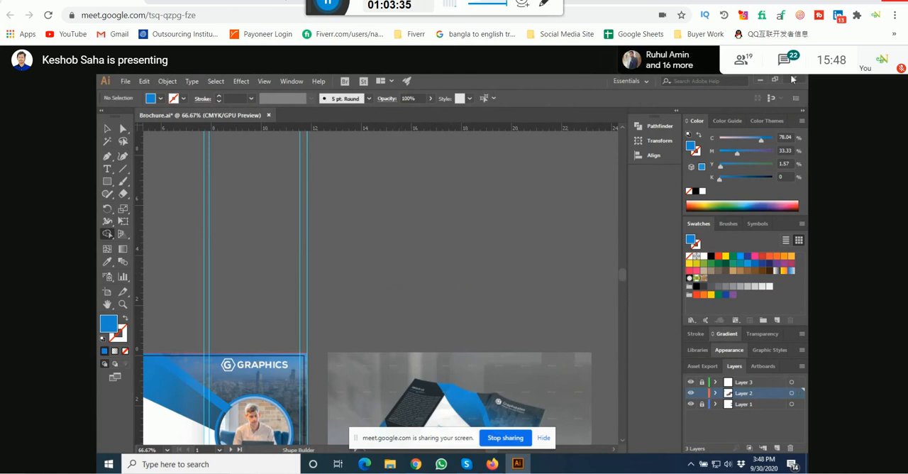
left_click_drag(469, 279, 364, 242)
Step: Draw a diagonal line across the practice rectangle, extending past its upper and lower edges, and select both objects
left_click(123, 169)
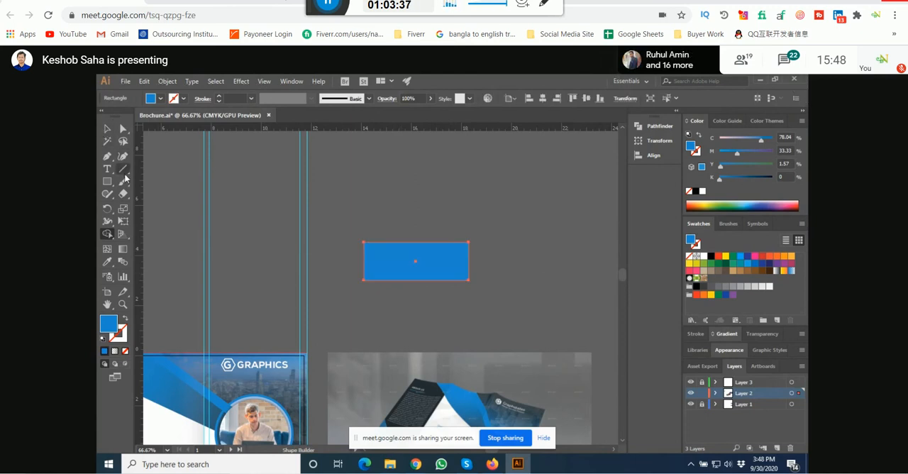
scroll(447, 248, "up", 1)
left_click_drag(405, 219, 465, 323)
left_click(108, 129)
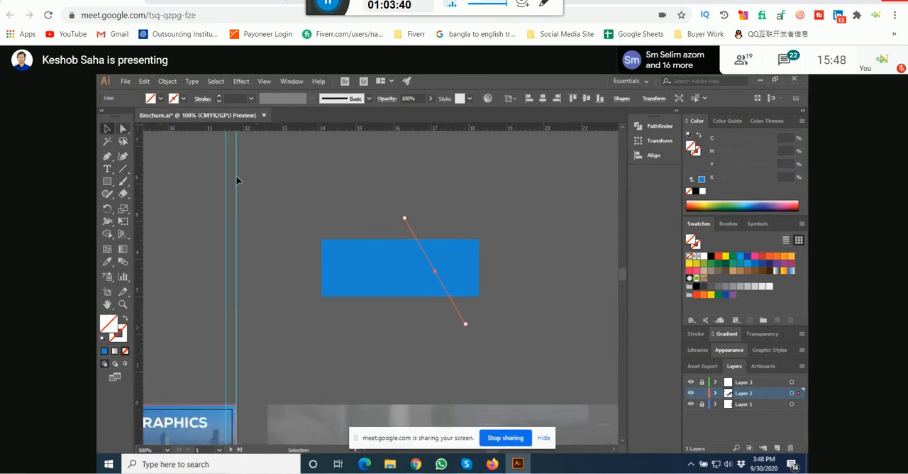
left_click(381, 244, "shift")
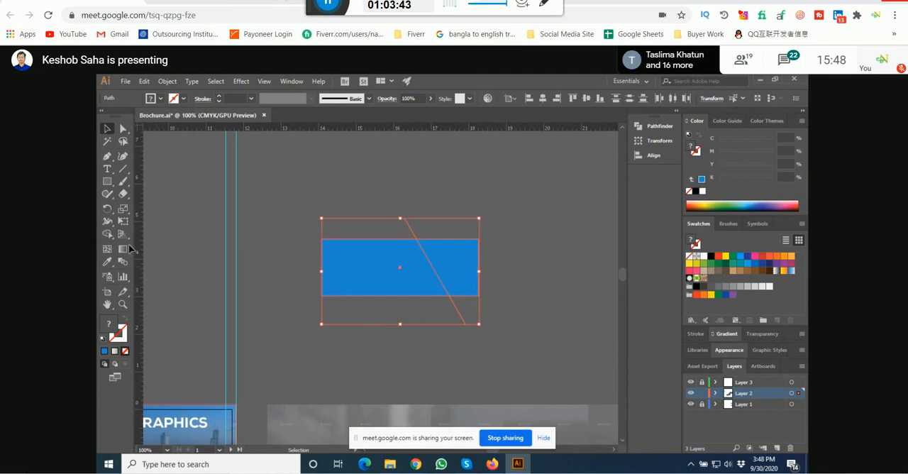
Step: Try the Shape Builder on the rectangle parts either side of the line, undo it, and delete both practice objects
left_click(107, 233)
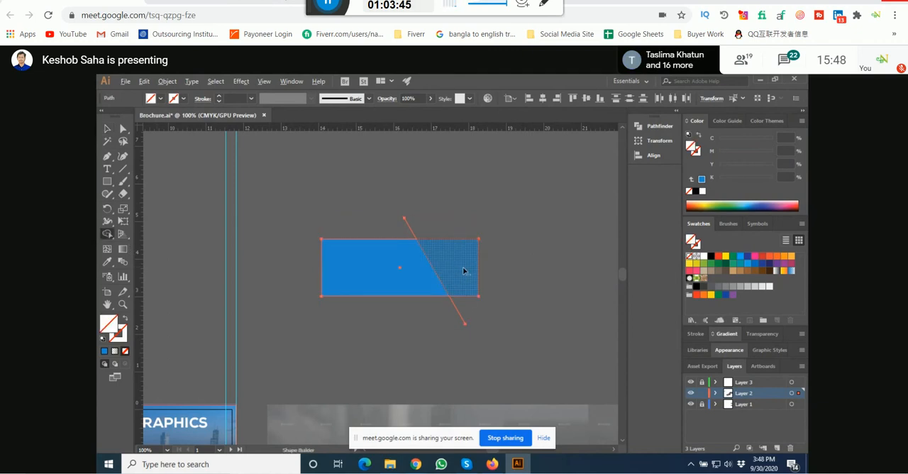
key("ctrl+z")
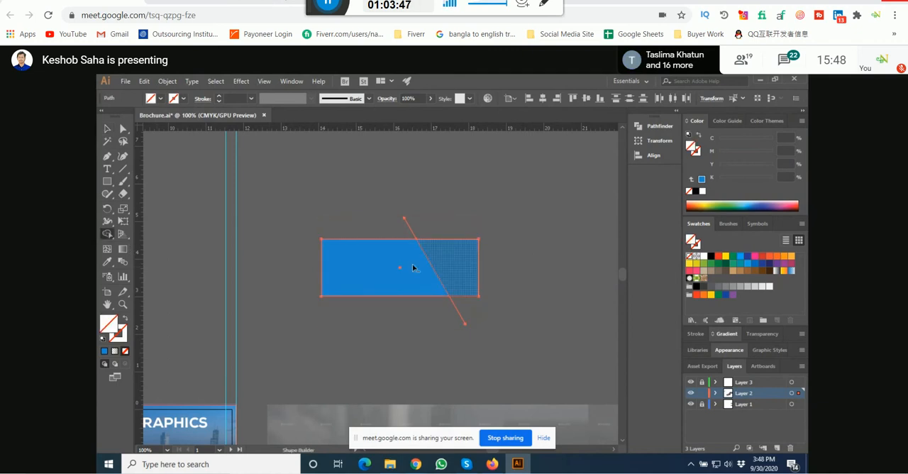
left_click(363, 272, "alt")
key("ctrl+z")
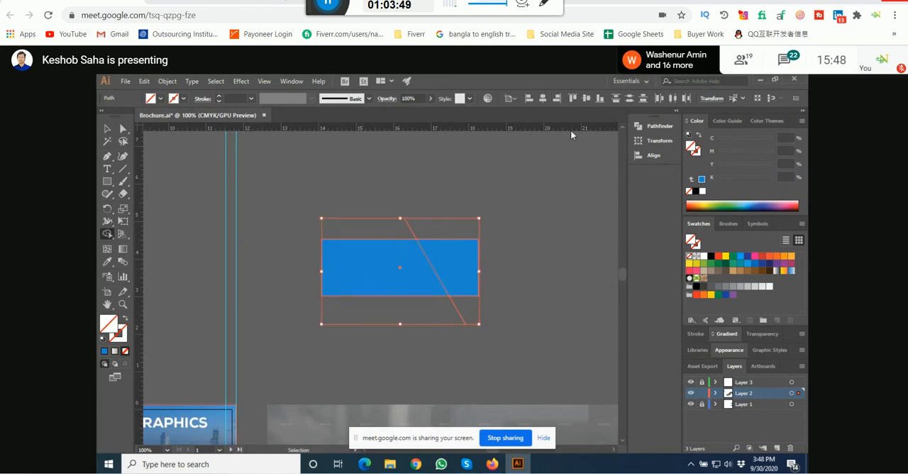
left_click(107, 128)
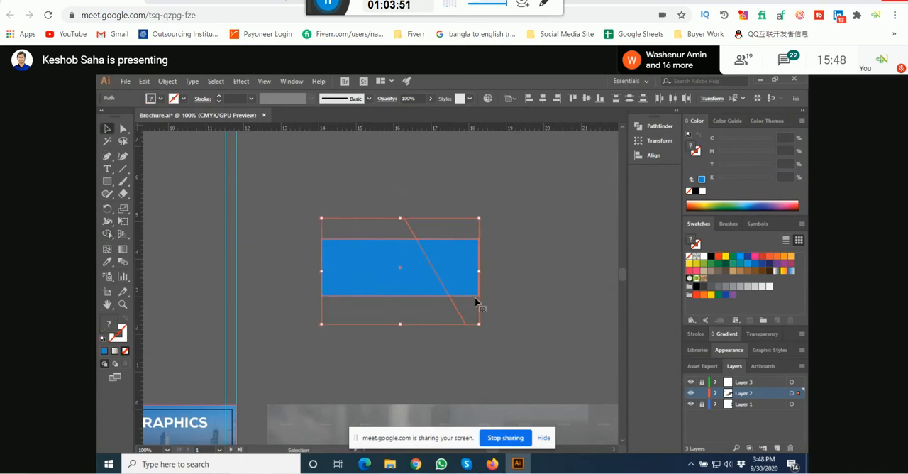
key("Delete")
Step: Try moving the white page background on Layer 1 away from the cover artwork, and undo the move
key("ctrl+minus")
key("ctrl+minus")
key("ctrl+minus")
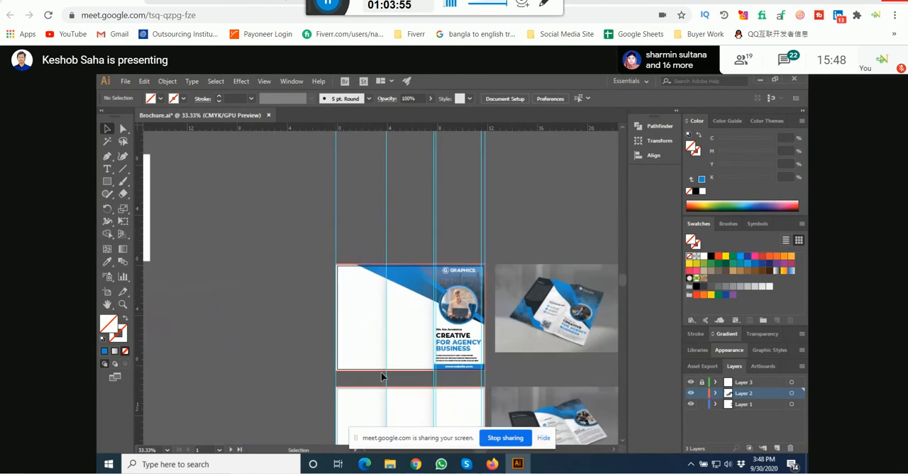
left_click_drag(350, 341, 191, 346)
key("a")
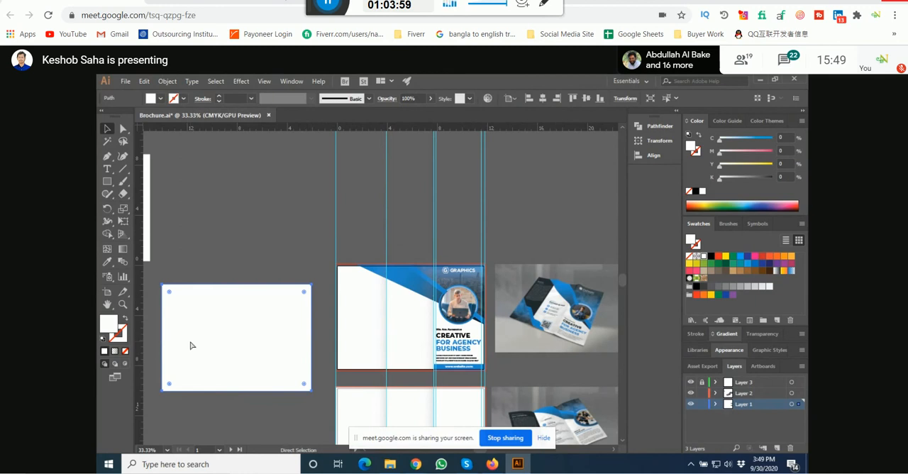
key("ctrl+z")
key("ctrl+z")
Step: Lock Layer 1 with Layer 2 as the active layer, and save the brochure file
left_click(258, 298)
left_click_drag(469, 348, 423, 358)
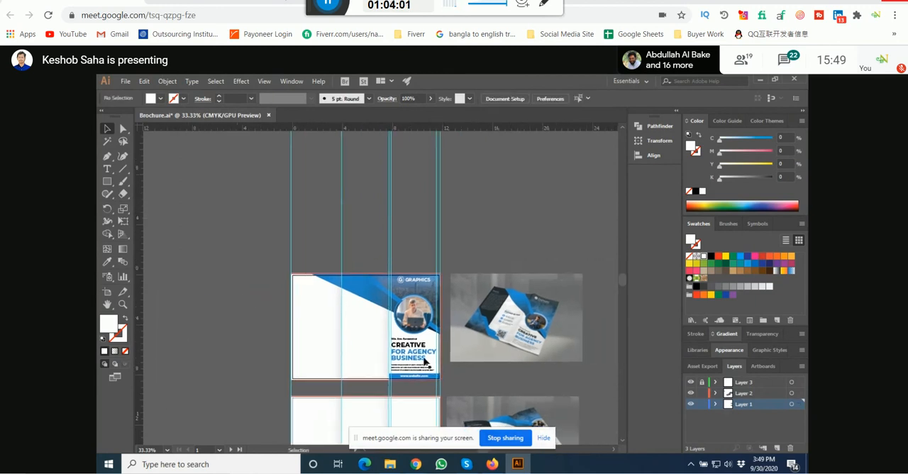
left_click(703, 405)
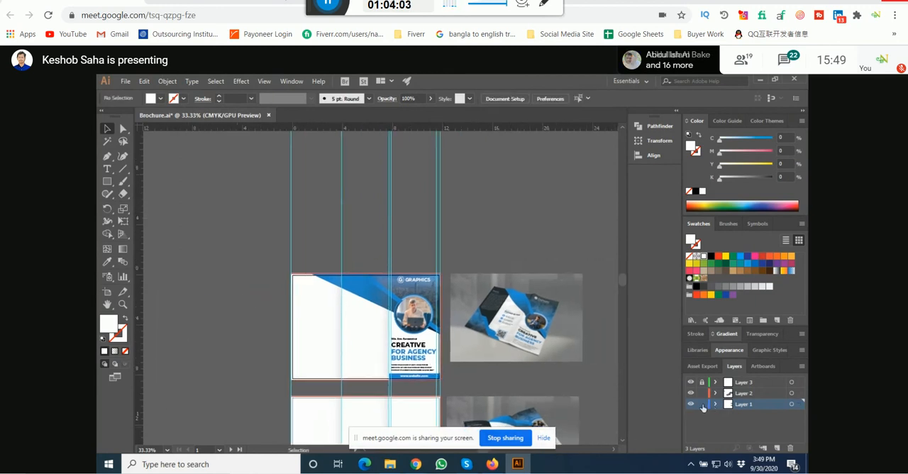
left_click(763, 393)
left_click_drag(506, 244, 490, 232)
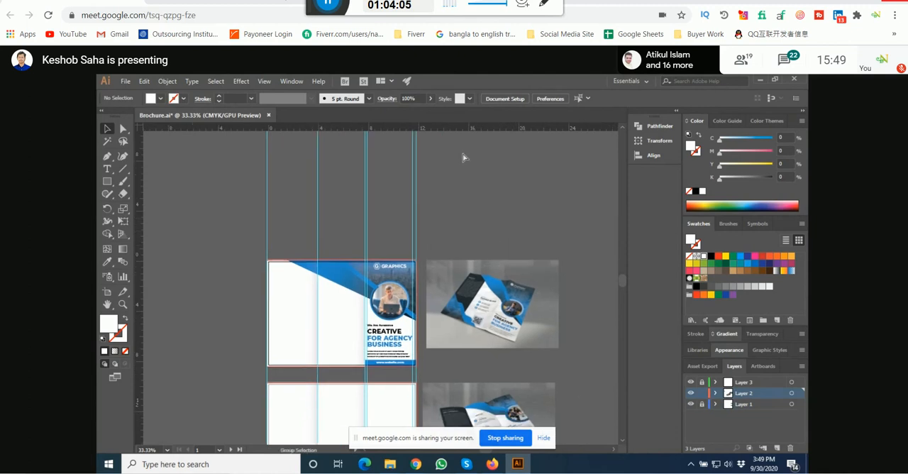
key("ctrl+s")
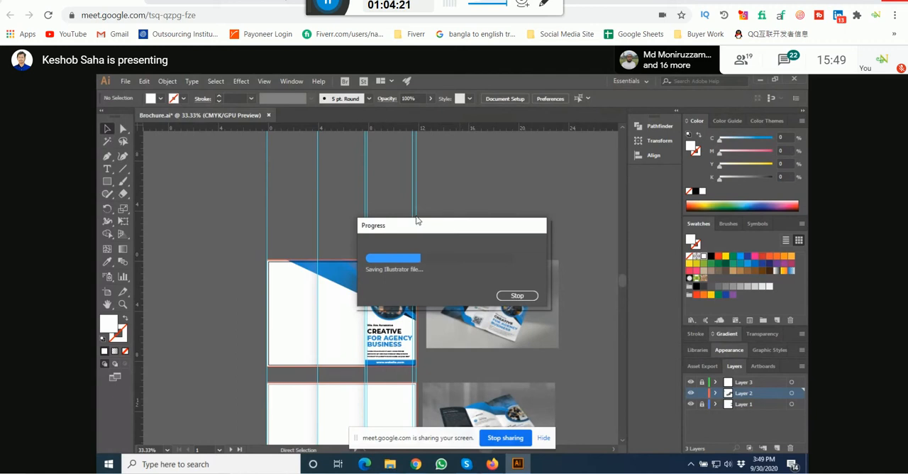
Step: Switch to the Google Meet call in Chrome and read the recent chat messages about the logo
mouse_move(416, 466)
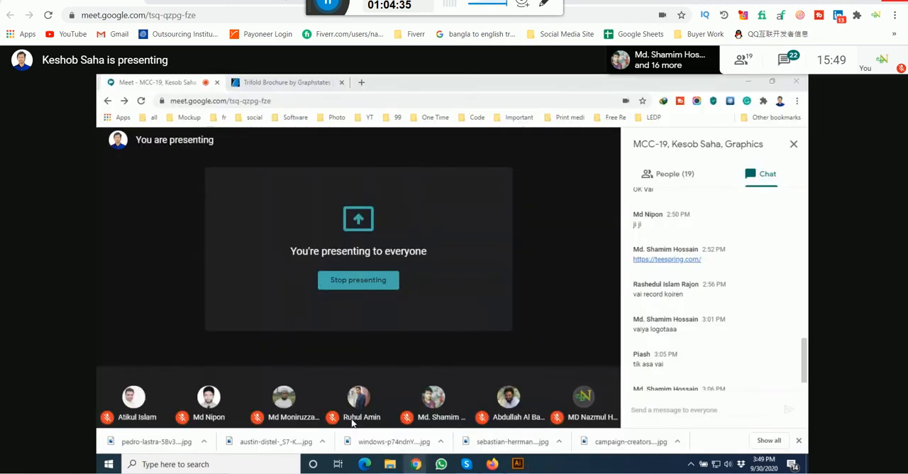
left_click(360, 415)
scroll(765, 335, "down", 1)
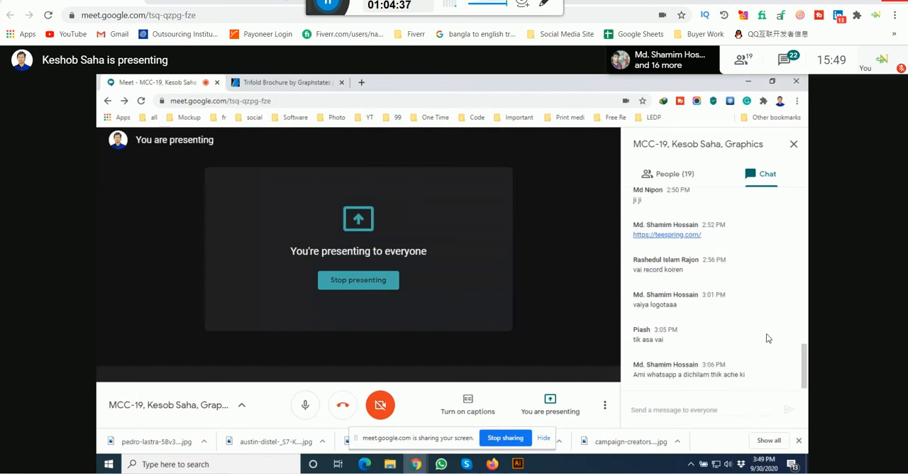
left_click_drag(638, 373, 755, 377)
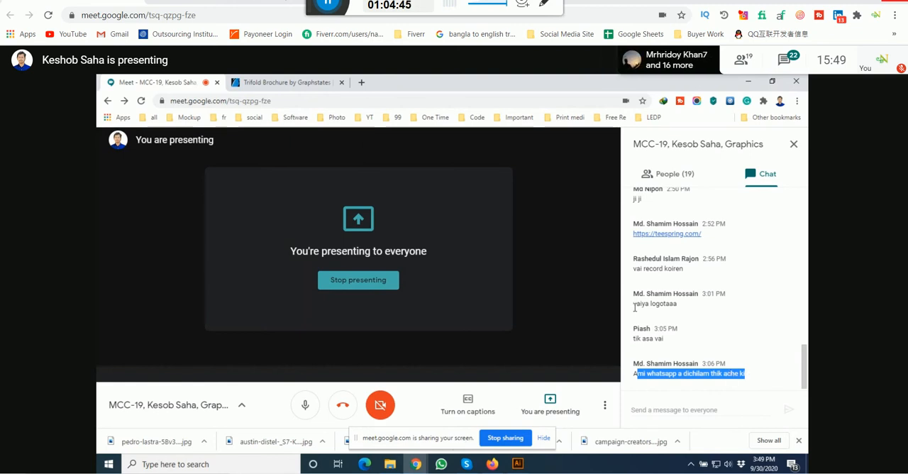
left_click_drag(635, 304, 679, 314)
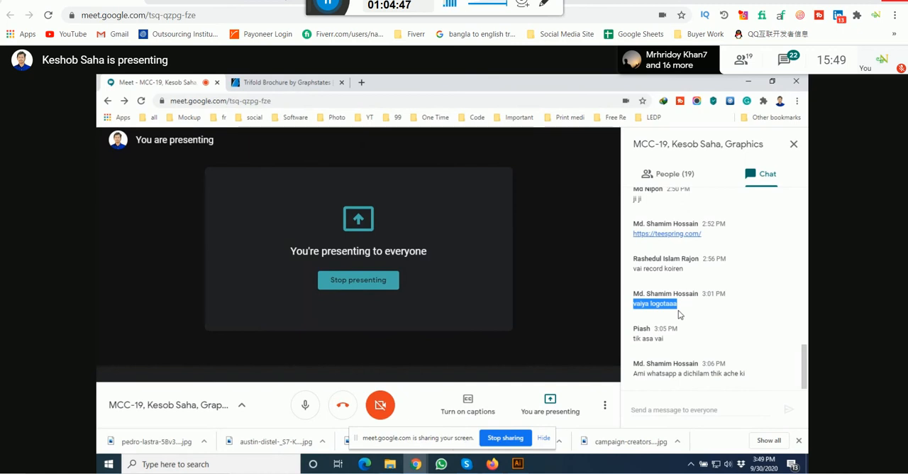
left_click(676, 307)
left_click_drag(675, 307, 634, 311)
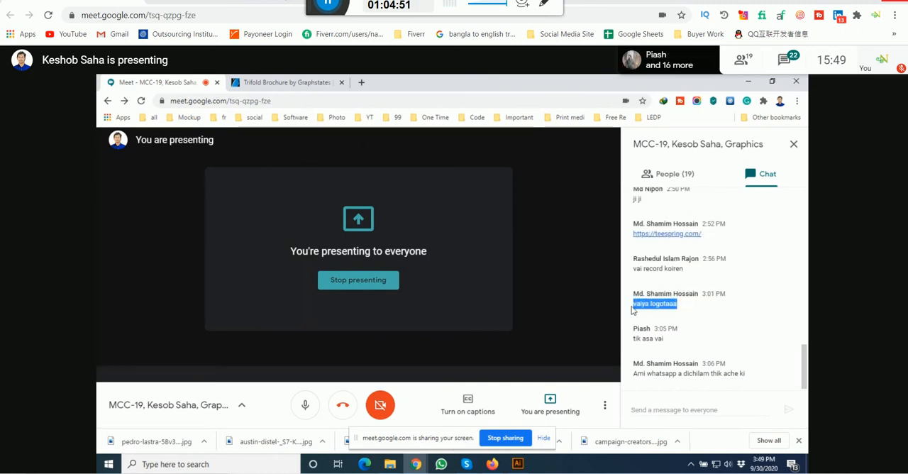
left_click(637, 306)
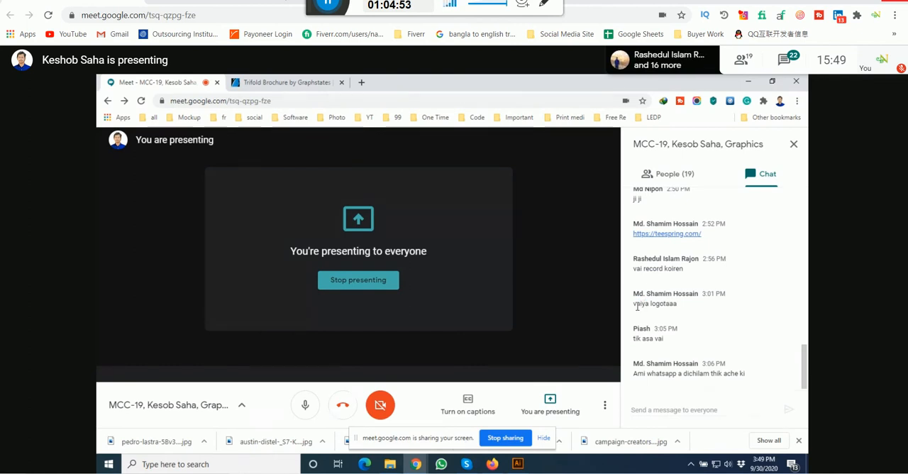
left_click_drag(636, 307, 687, 312)
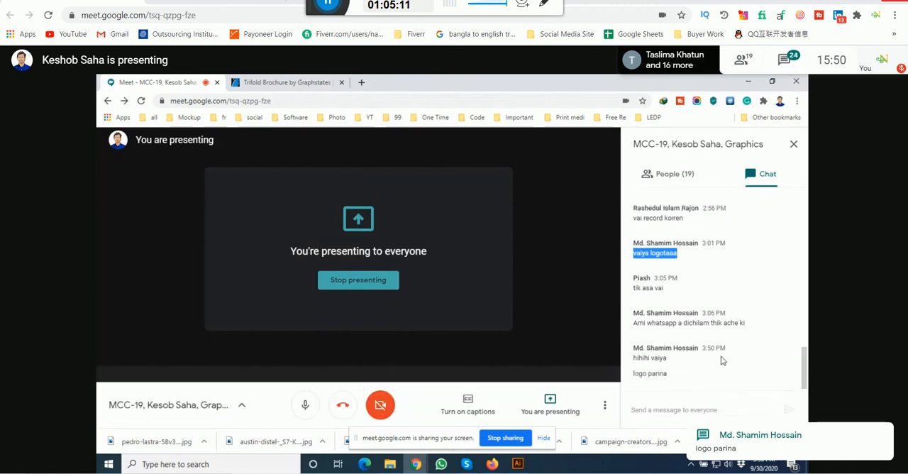
left_click(273, 79)
left_click(125, 80)
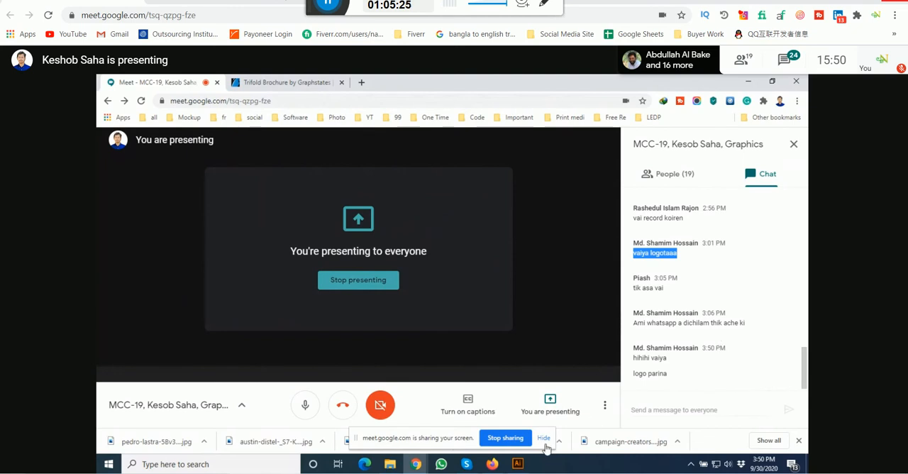
Step: Switch back to Illustrator and examine the blank second page and the inside-spread reference picture beside it
mouse_move(517, 464)
left_click(468, 430)
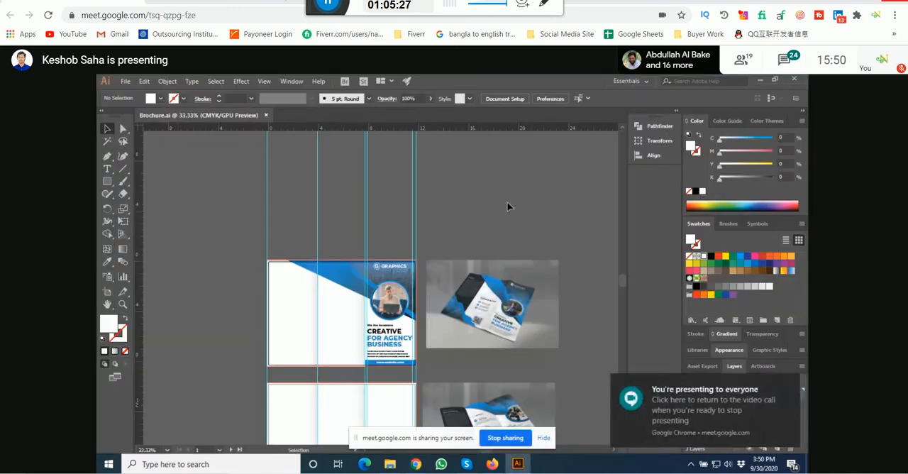
scroll(336, 291, "up", 3)
scroll(334, 289, "down", 3)
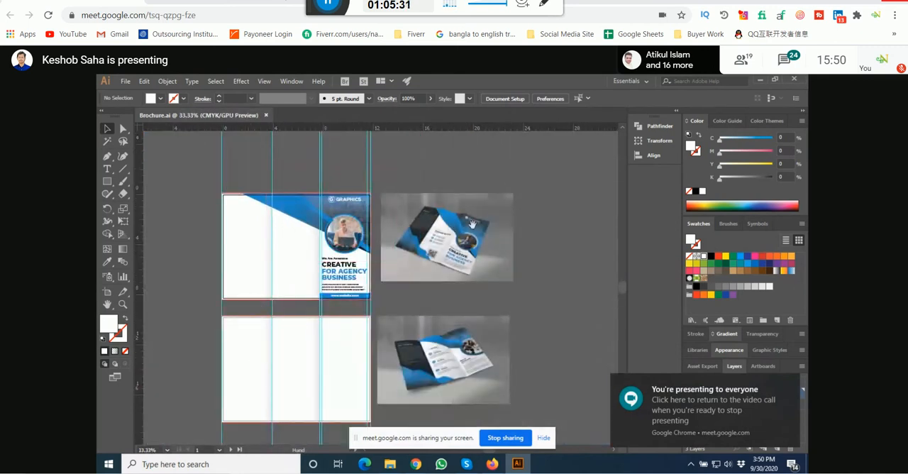
left_click_drag(384, 302, 384, 246)
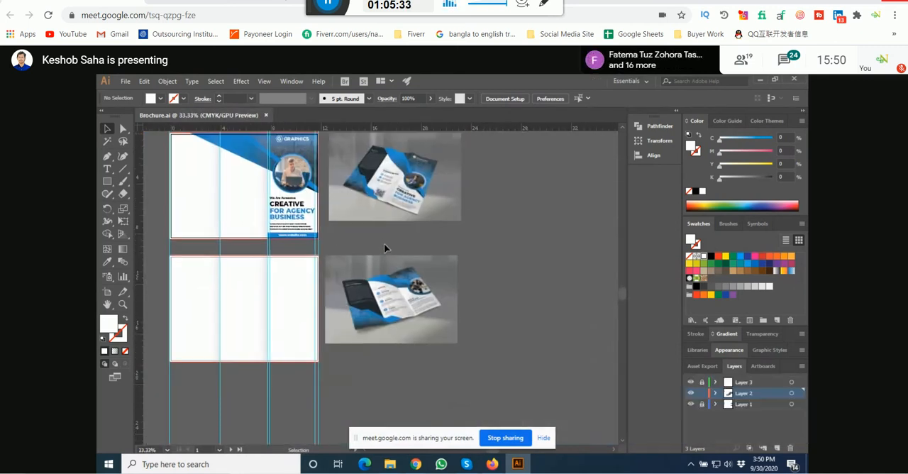
key("space")
left_click_drag(372, 316, 458, 280)
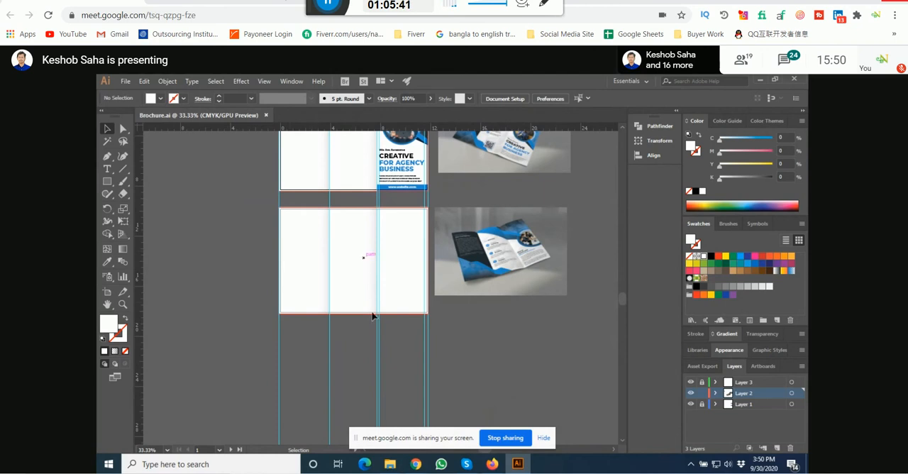
key("ctrl+alt")
scroll(305, 216, "up", 1)
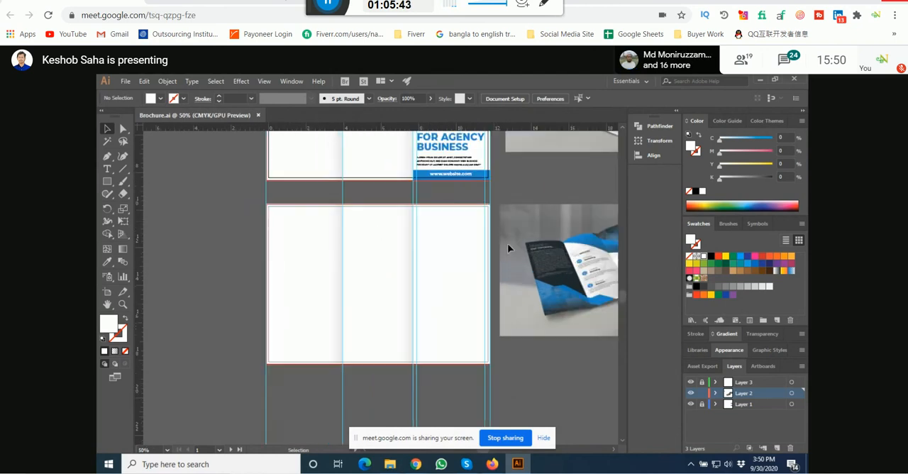
scroll(516, 243, "up", 4)
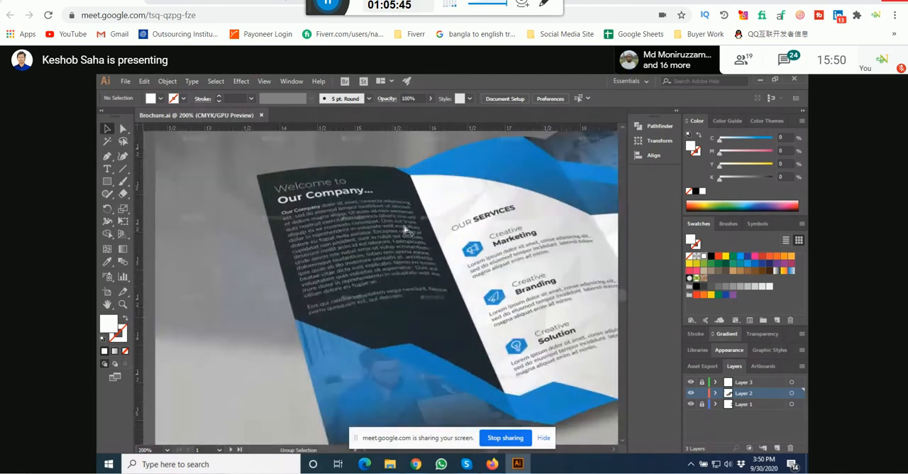
scroll(405, 231, "down", 4)
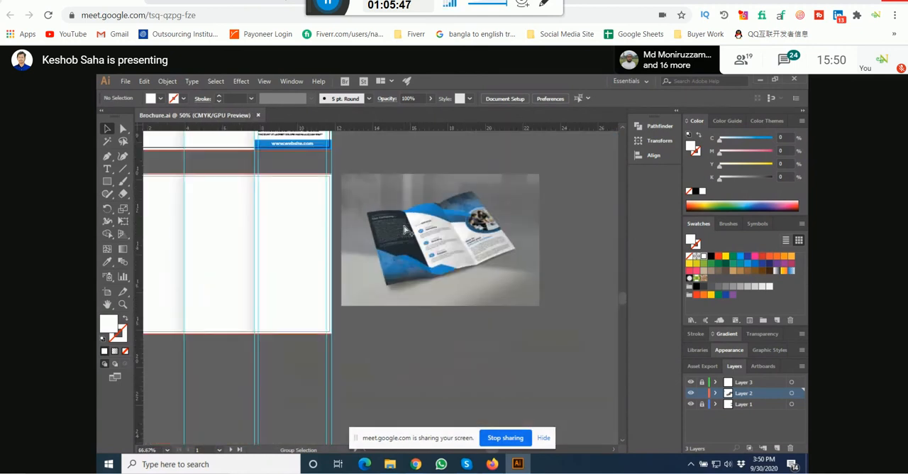
Step: Copy the cover's angled blue shapes and skyline photo onto the second page, placing them at its upper-right corner
scroll(449, 222, "up", 5)
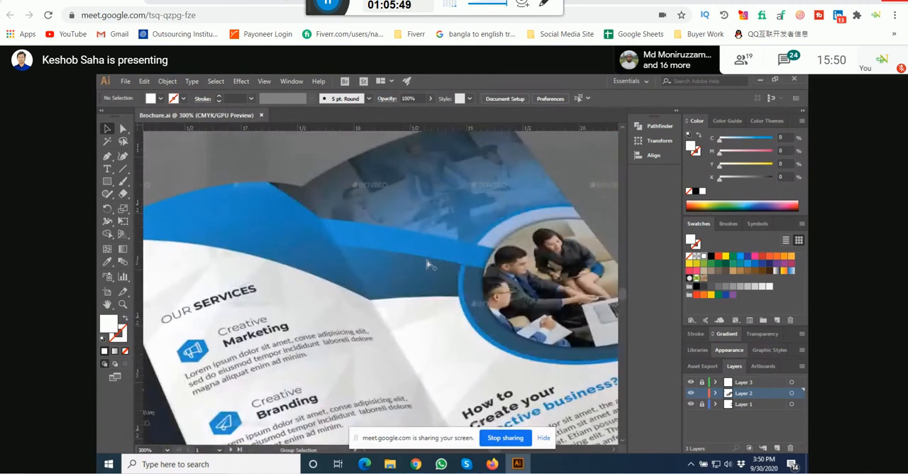
scroll(435, 284, "down", 6)
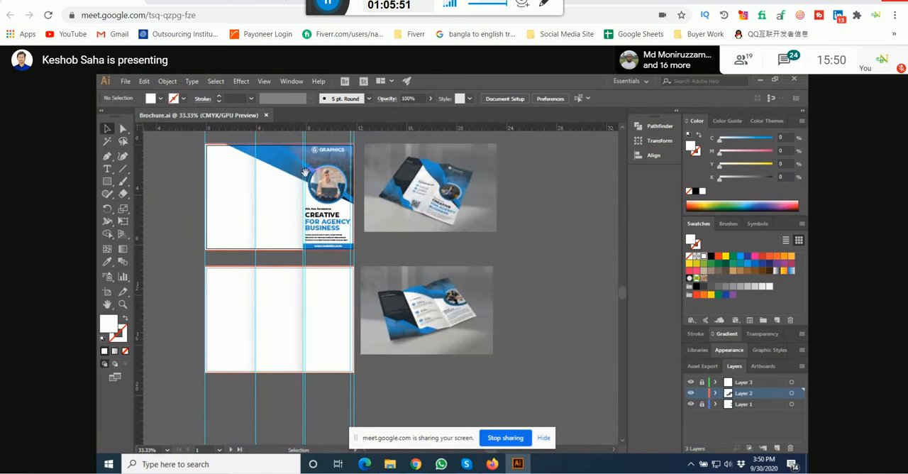
left_click_drag(305, 169, 355, 246)
scroll(365, 226, "up", 3)
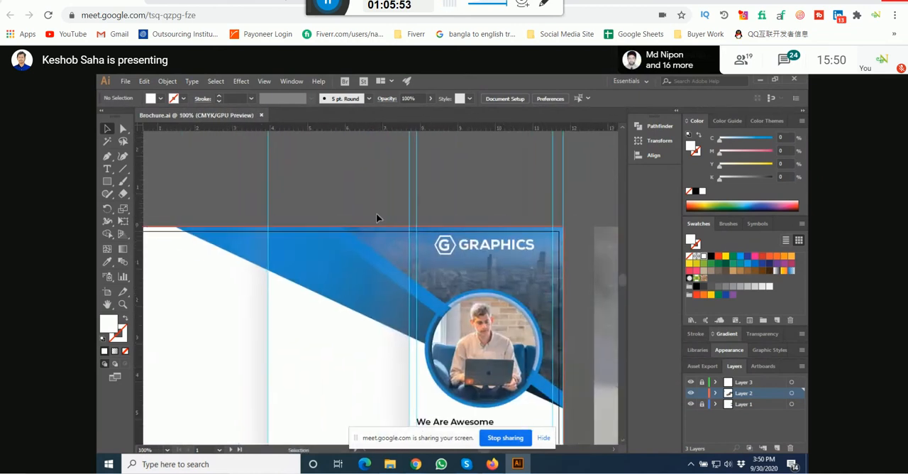
left_click(389, 288)
scroll(362, 238, "down", 6)
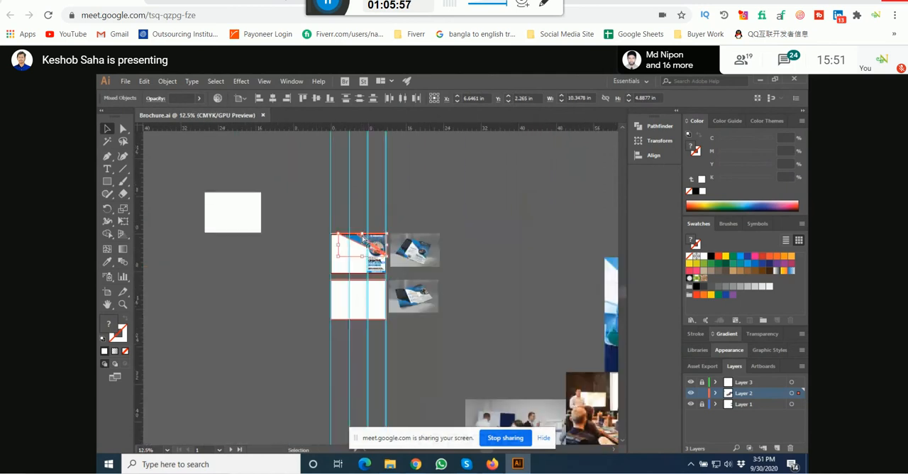
left_click_drag(363, 234, 500, 240)
key("ctrl+z")
key("ctrl+z")
scroll(379, 288, "up", 1)
scroll(380, 287, "up", 5)
scroll(484, 263, "up", 2)
scroll(484, 266, "up", 3)
scroll(517, 230, "up", 4)
scroll(514, 232, "down", 10)
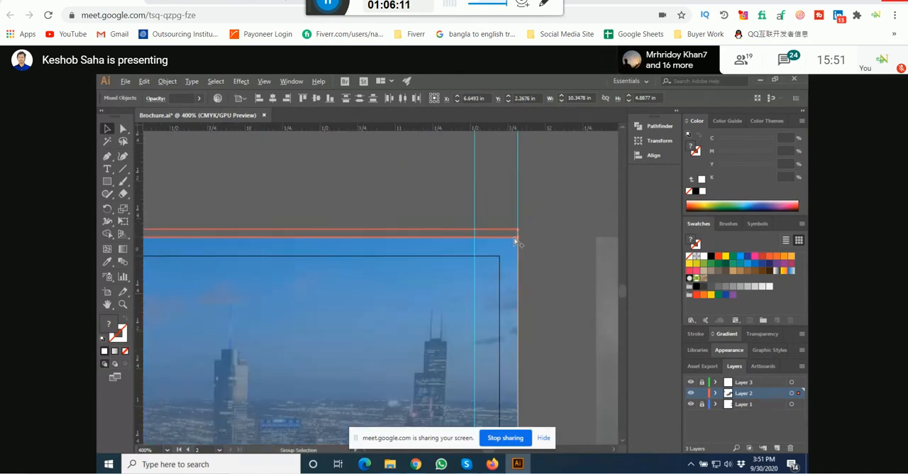
Step: Nudge the overhanging thin gradient shape on the second page by about 0.02 in and 0.03 in to meet the page's top edge
scroll(383, 244, "up", 3)
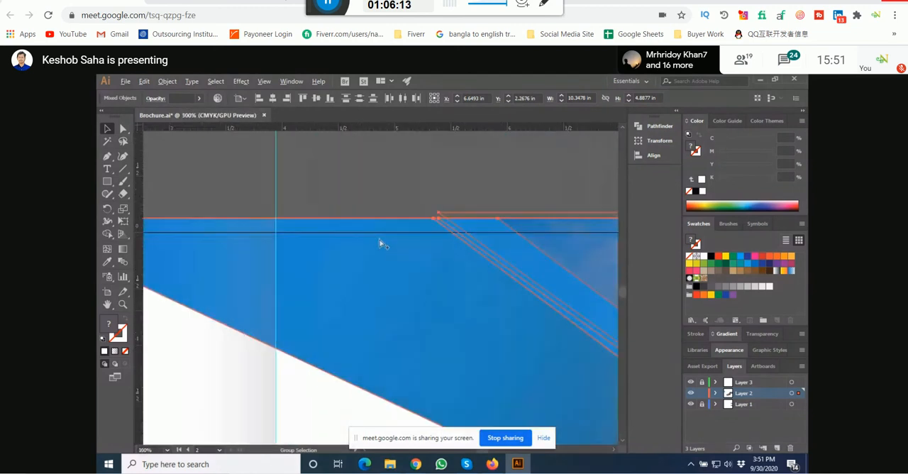
left_click(420, 201)
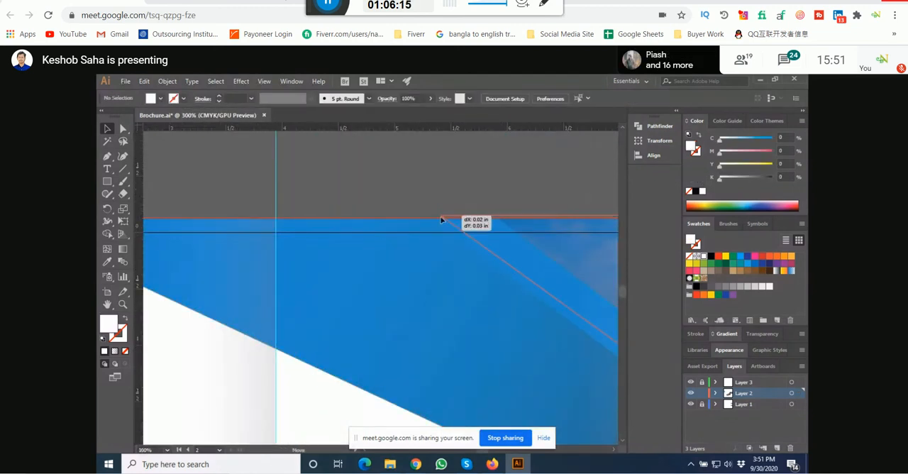
left_click(439, 222)
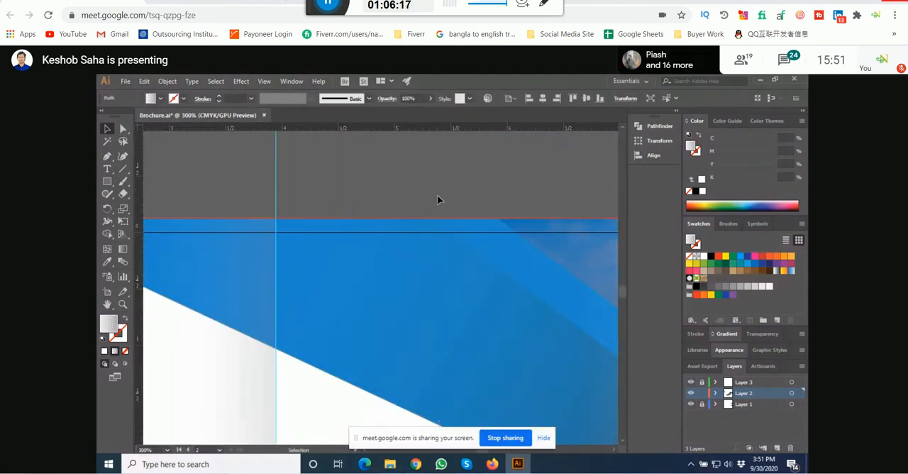
left_click(447, 229)
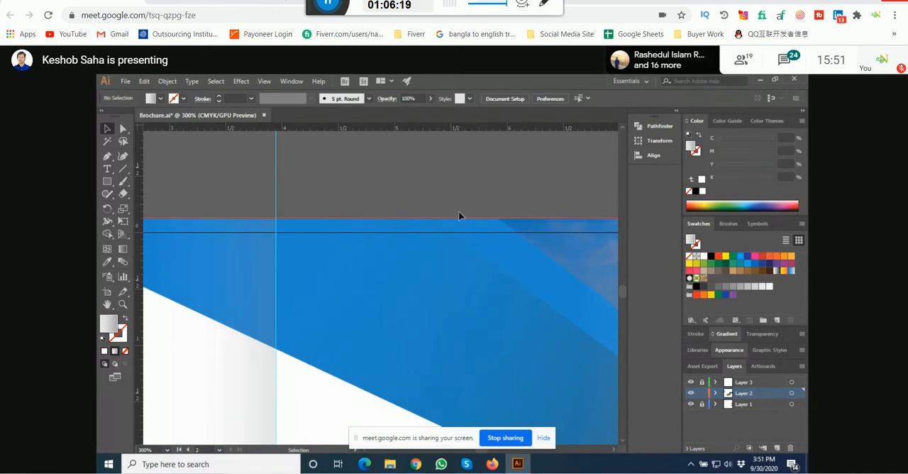
Step: Examine the copied artwork on the second page and compare it with the cover's circular photo, angled strips and logo area
scroll(459, 201, "down", 6)
left_click_drag(552, 198, 531, 205)
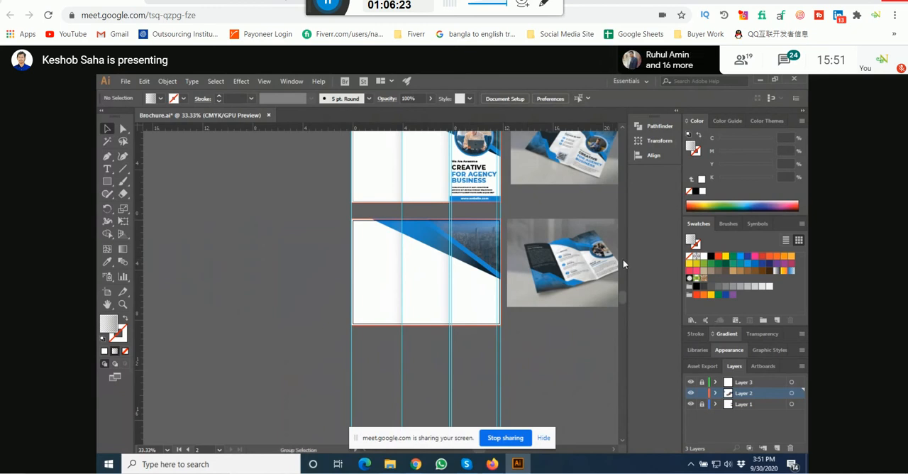
scroll(599, 249, "up", 6)
scroll(535, 244, "down", 6)
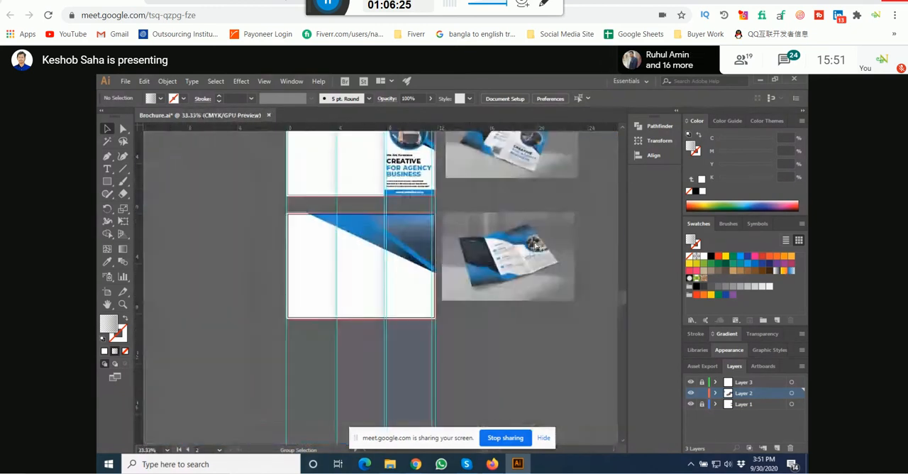
left_click_drag(493, 210, 467, 301)
scroll(466, 301, "up", 1)
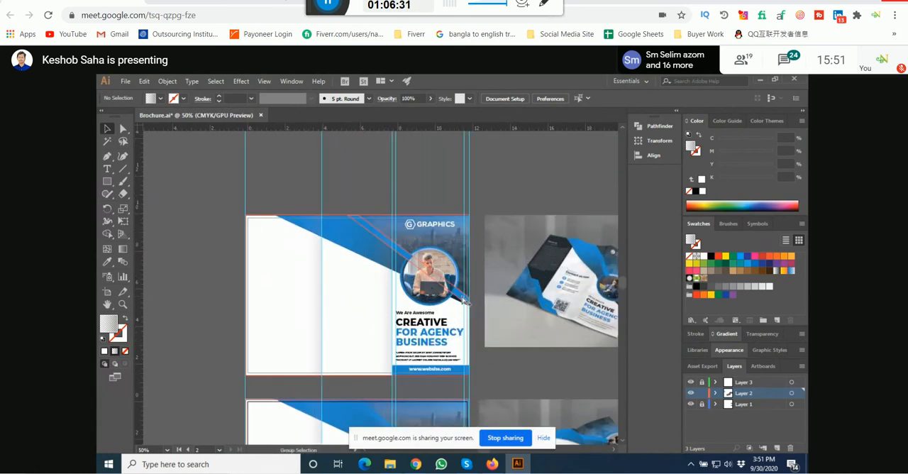
scroll(436, 285, "up", 3)
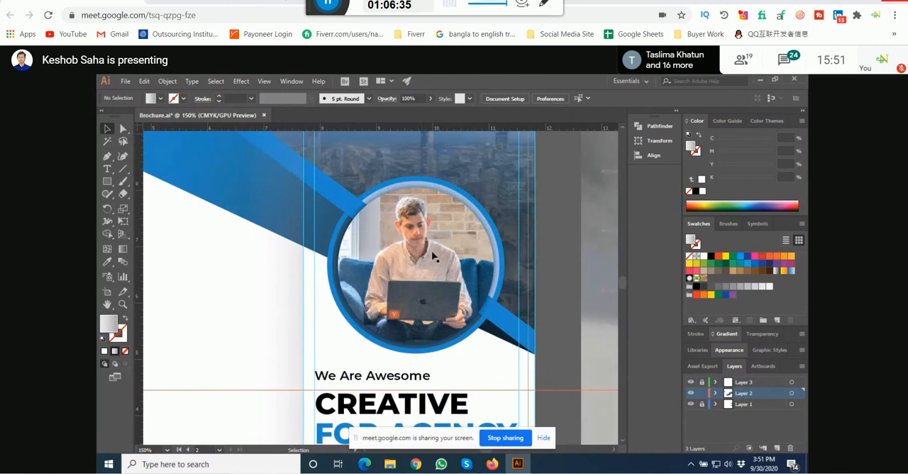
scroll(437, 259, "up", 3)
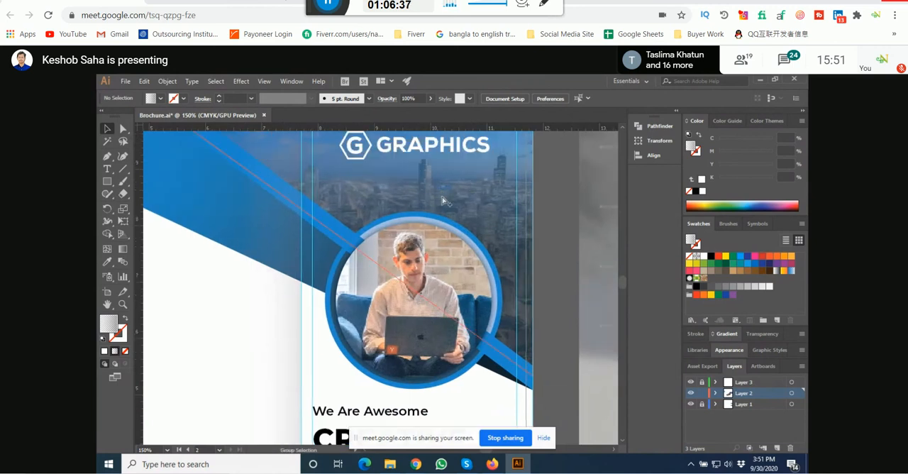
scroll(443, 206, "down", 2)
Step: Examine the blue shapes and photo at the lower-left corner of the inside-spread reference, comparing them with the second page
left_click_drag(464, 324, 431, 150)
left_click_drag(391, 336, 394, 277)
scroll(418, 275, "down", 1)
left_click_drag(476, 343, 465, 306)
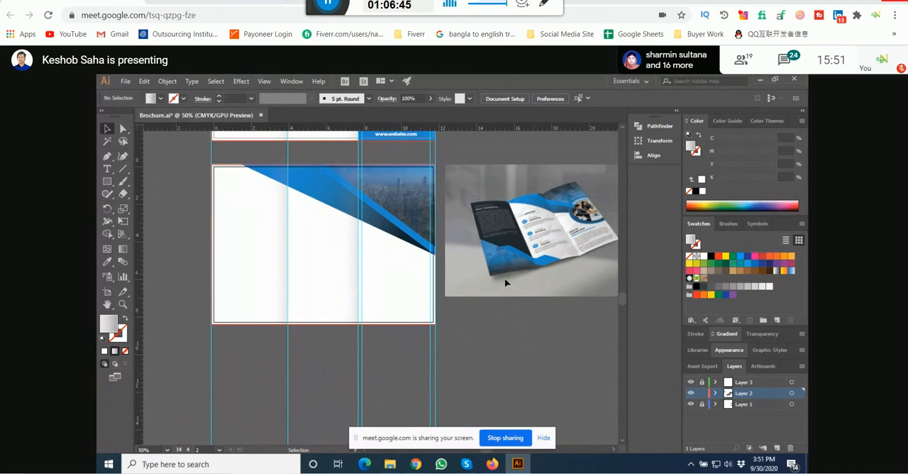
scroll(525, 252, "up", 1)
scroll(526, 252, "up", 3)
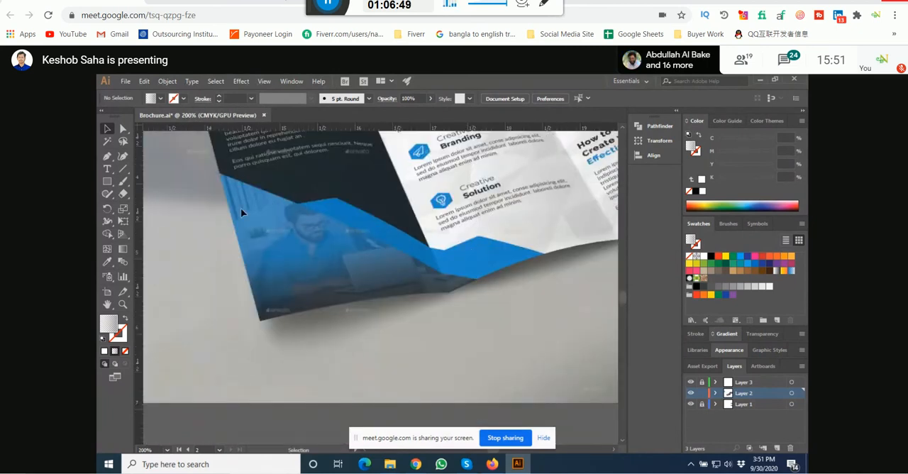
scroll(262, 348, "down", 4)
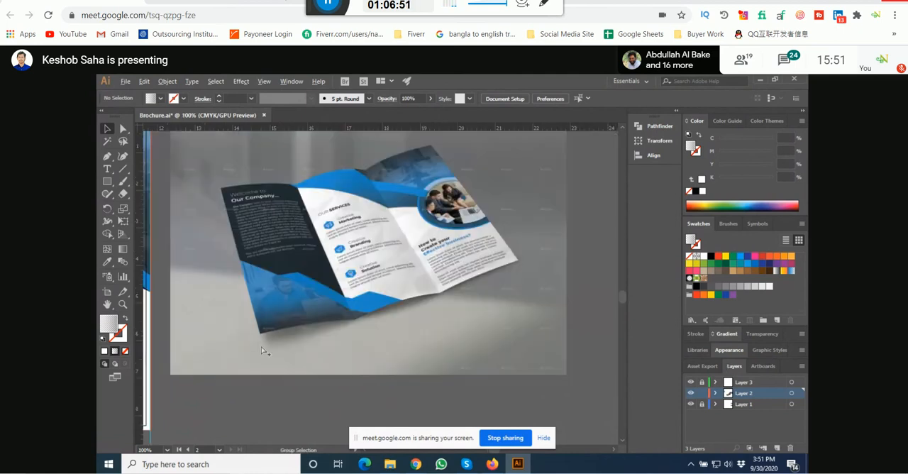
left_click_drag(317, 343, 546, 306)
scroll(211, 380, "up", 1)
left_click_drag(211, 376, 255, 366)
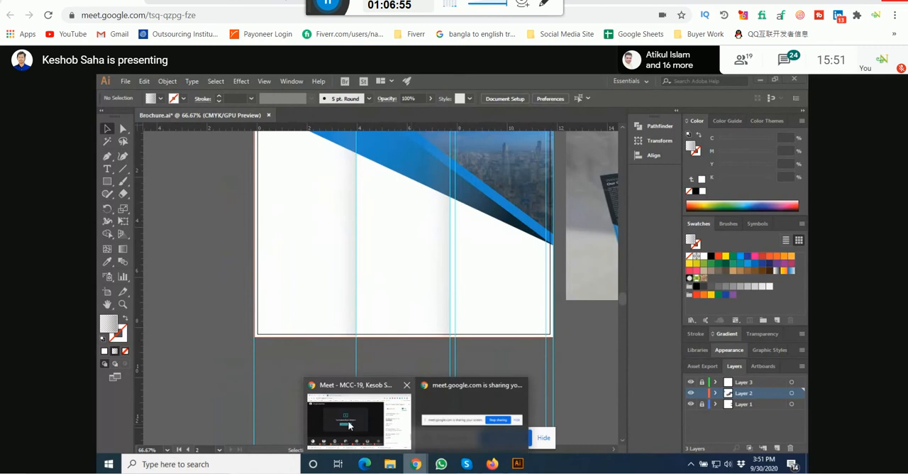
Step: Switch to the Google Meet call in Chrome and look through the participant list
left_click(349, 425)
left_click(659, 182)
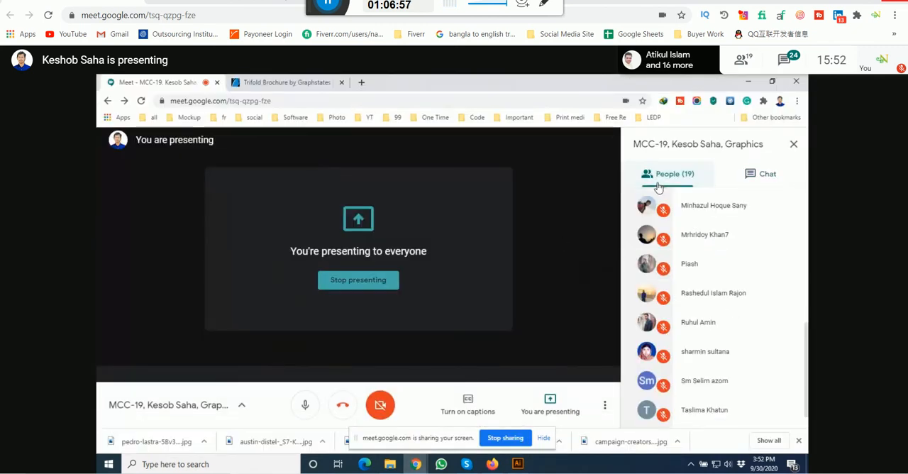
scroll(765, 302, "up", 1)
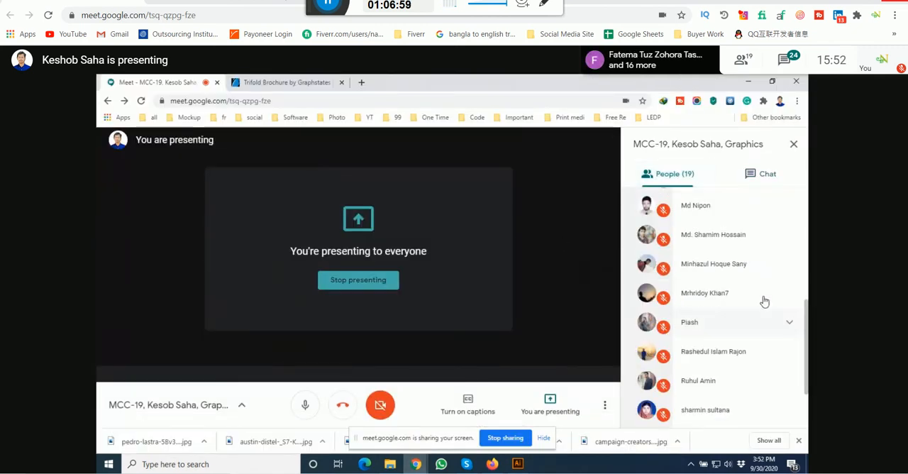
scroll(765, 302, "up", 5)
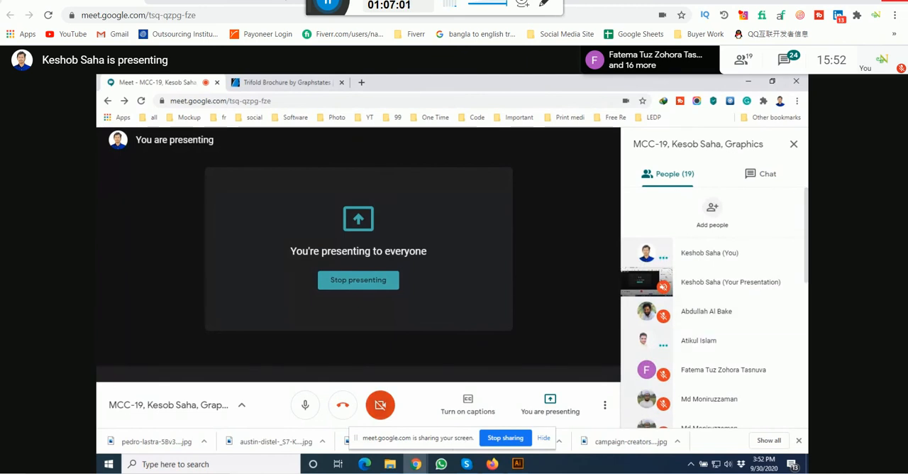
Step: Switch back to Illustrator and examine how the reference's lower-left blue shapes meet the first fold, beside the second page
left_click(519, 464)
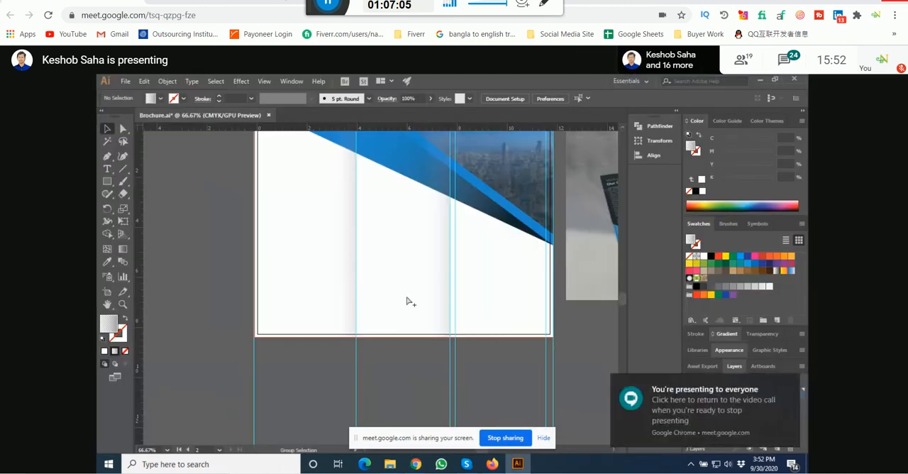
scroll(405, 303, "down", 2)
scroll(405, 303, "up", 1)
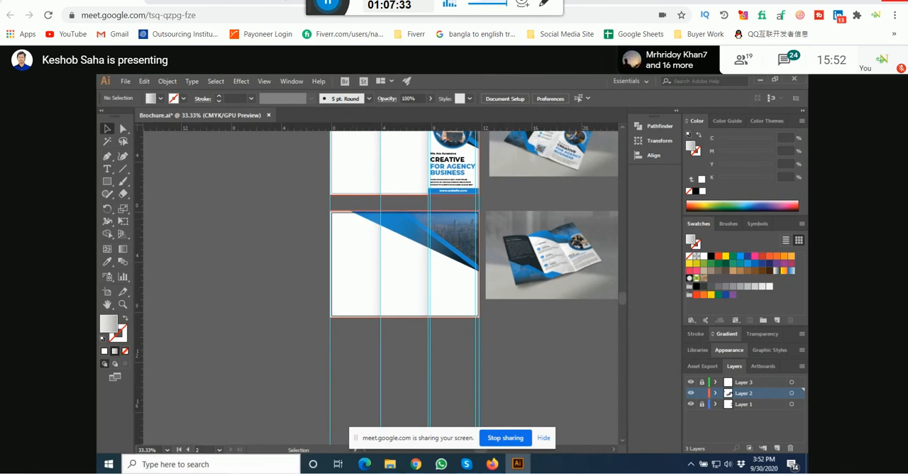
scroll(573, 264, "up", 4)
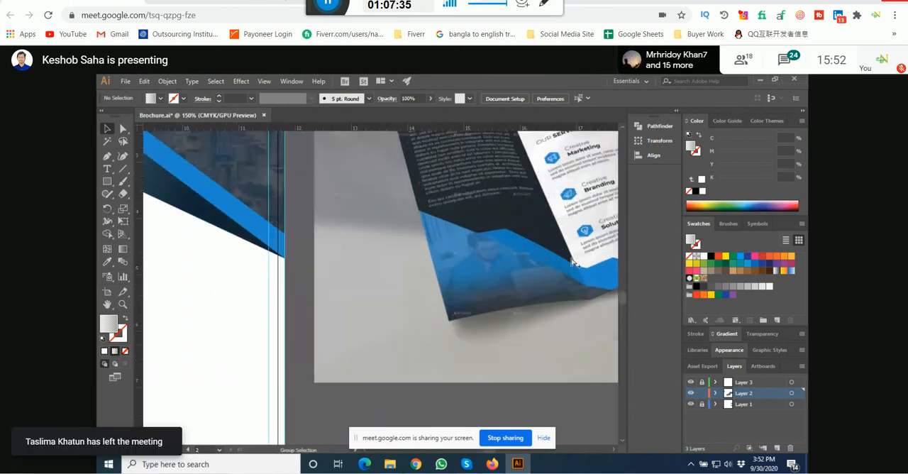
scroll(521, 277, "down", 5)
scroll(403, 320, "up", 1)
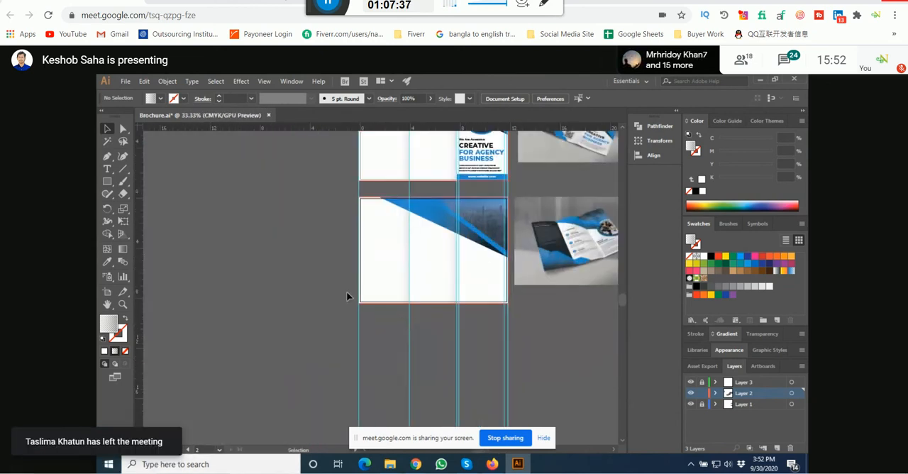
Step: Sample the bright blue from the second page's angled artwork with the Eyedropper as the fill colour
left_click(107, 181)
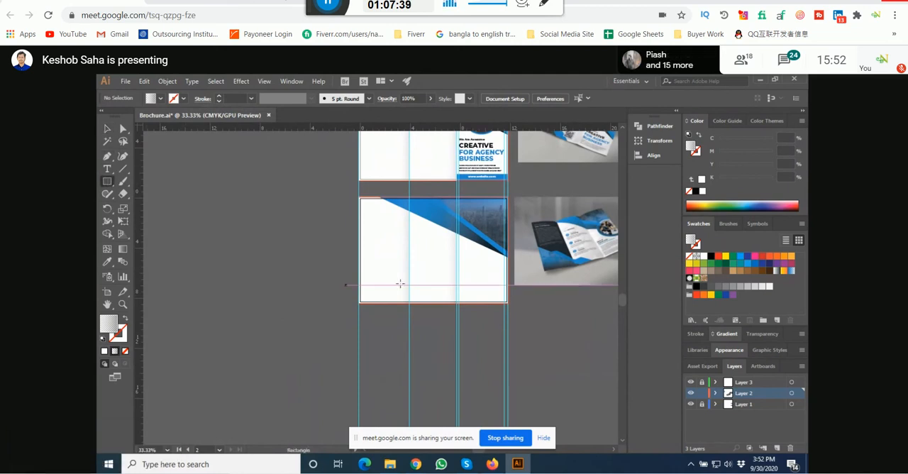
scroll(424, 316, "up", 1)
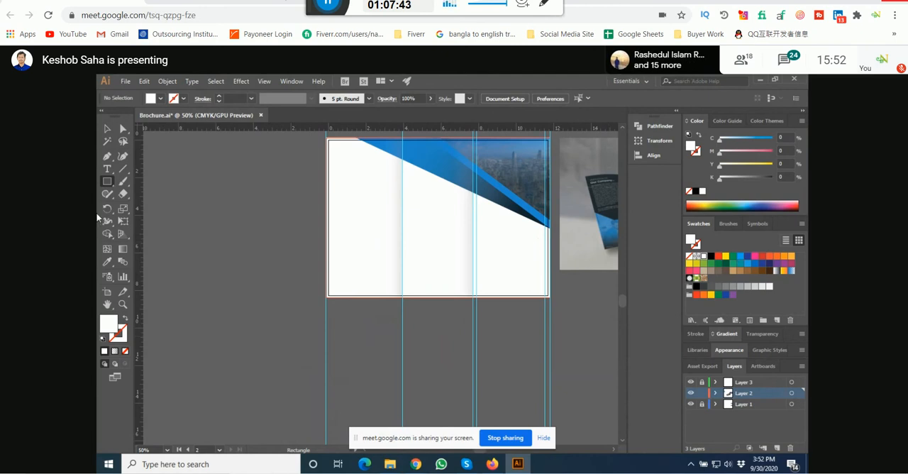
left_click(107, 261)
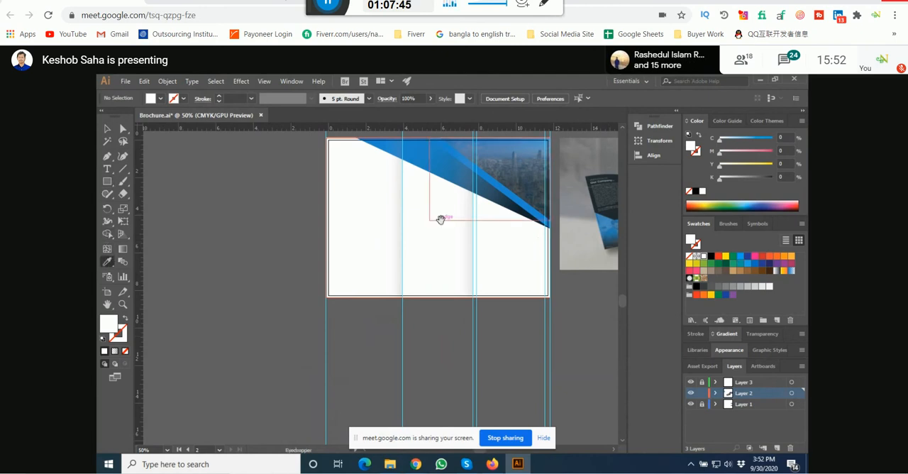
left_click_drag(440, 221, 418, 286)
left_click(426, 210)
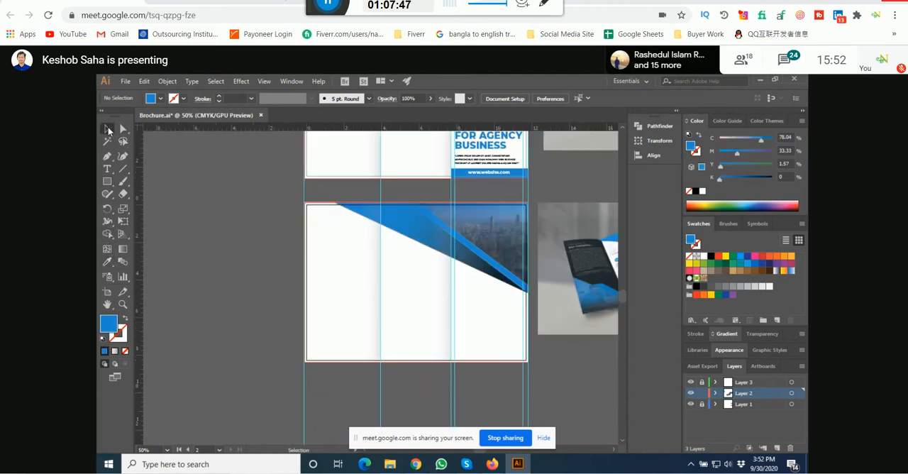
Step: Draw a blue square about 4 in wide on the empty canvas beside the second page's lower-left corner
left_click(108, 181)
left_click_drag(206, 288, 208, 247)
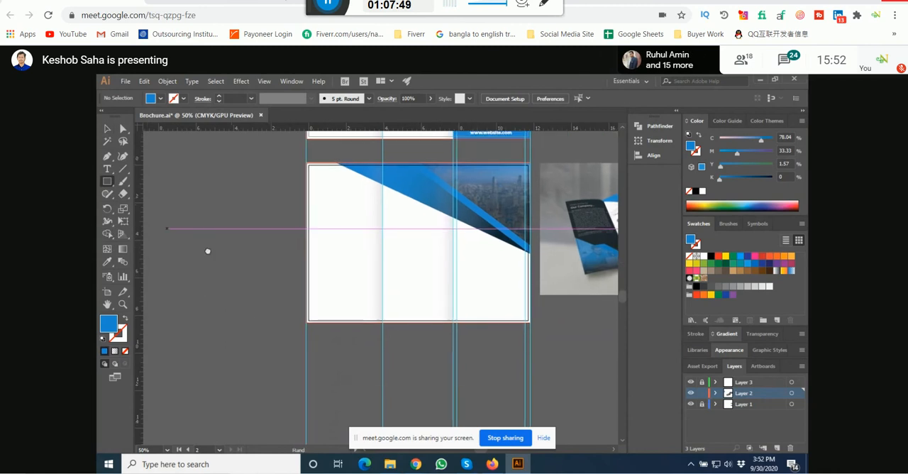
left_click_drag(219, 289, 292, 362)
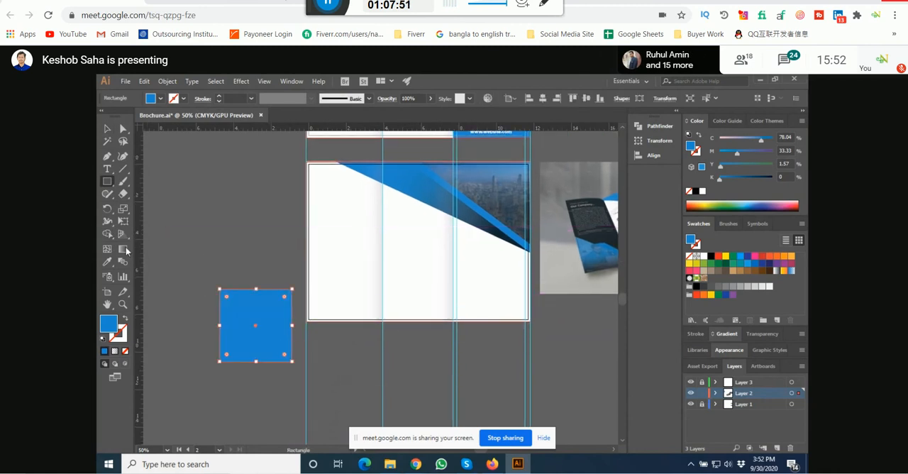
Step: Delete the blue square's upper-right anchor point to make a right triangle
left_click(107, 130)
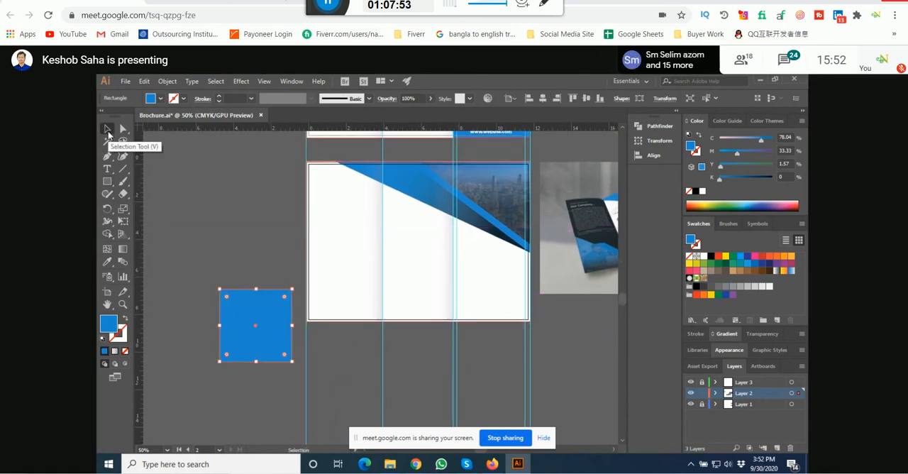
key("minus")
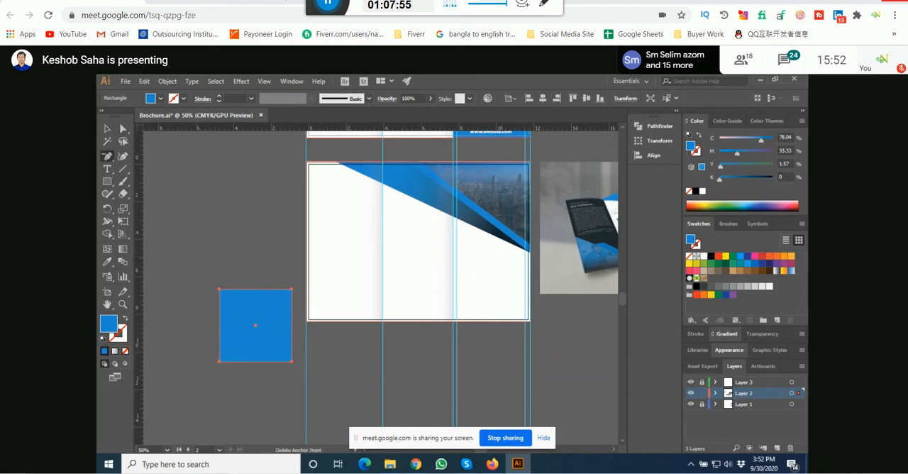
left_click(292, 290)
left_click(107, 128)
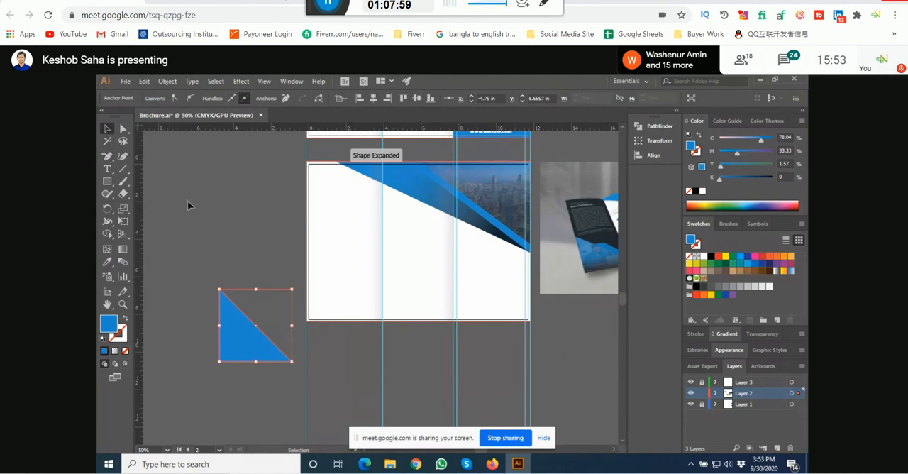
Step: Move the blue triangle into the second page's lower-left corner, aligned with the bleed edges
scroll(170, 213, "right", 2)
left_click(176, 277)
left_click_drag(217, 344, 287, 305)
scroll(276, 294, "up", 4)
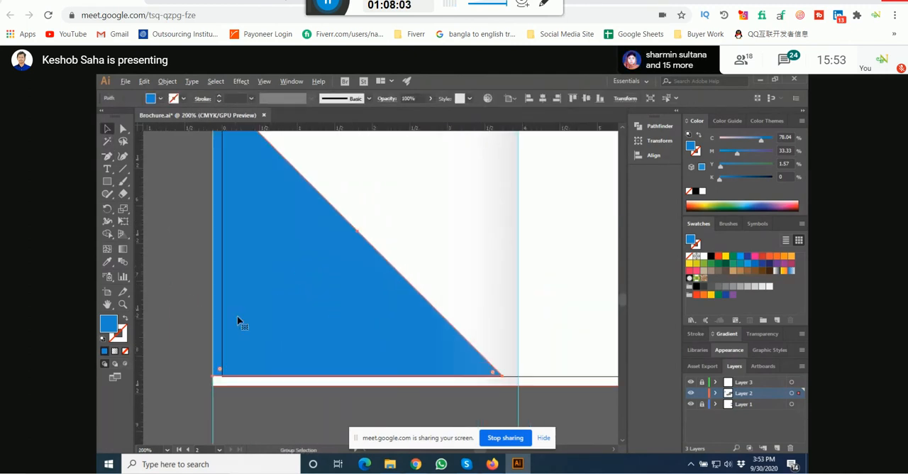
left_click_drag(237, 318, 237, 331)
left_click(107, 292)
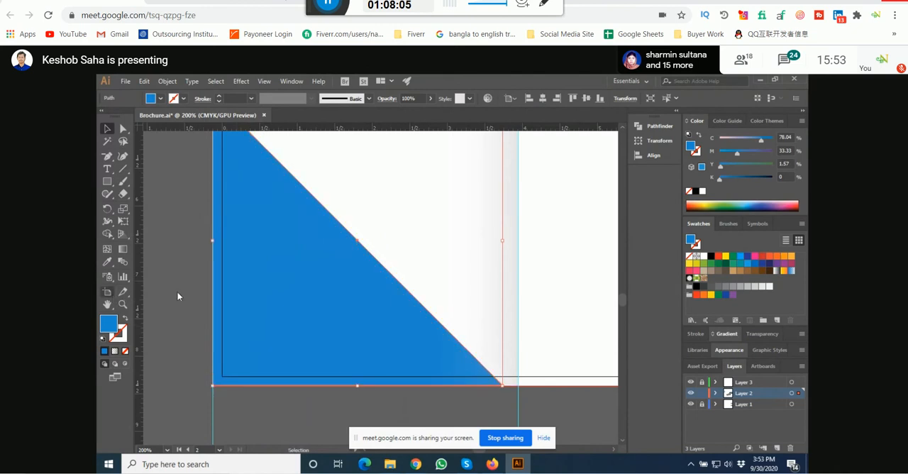
scroll(185, 293, "down", 2)
scroll(184, 293, "down", 1)
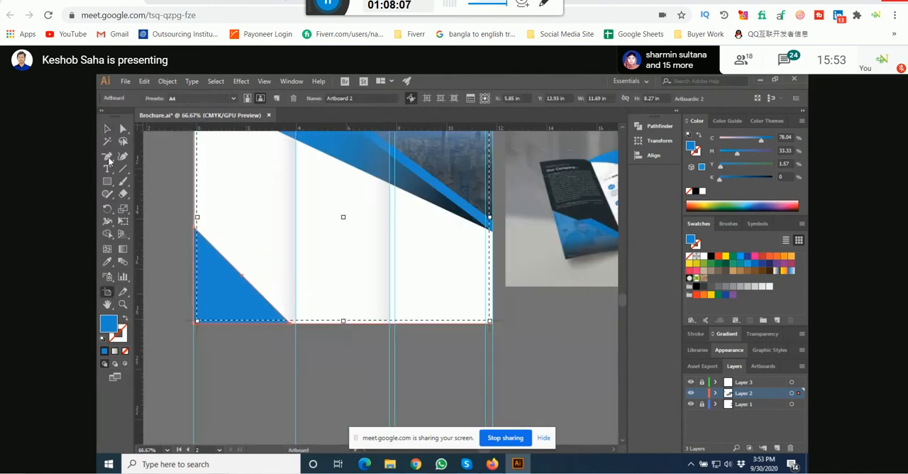
left_click(107, 130)
left_click(171, 310)
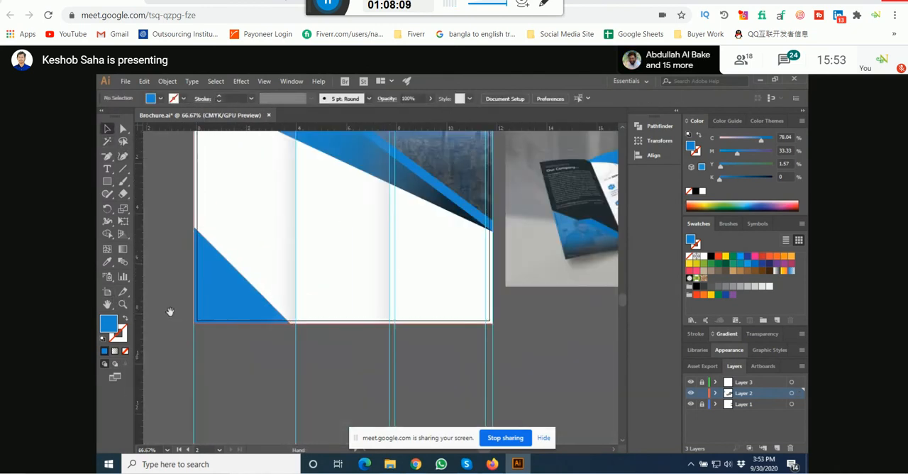
scroll(203, 242, "up", 5)
scroll(202, 241, "down", 6)
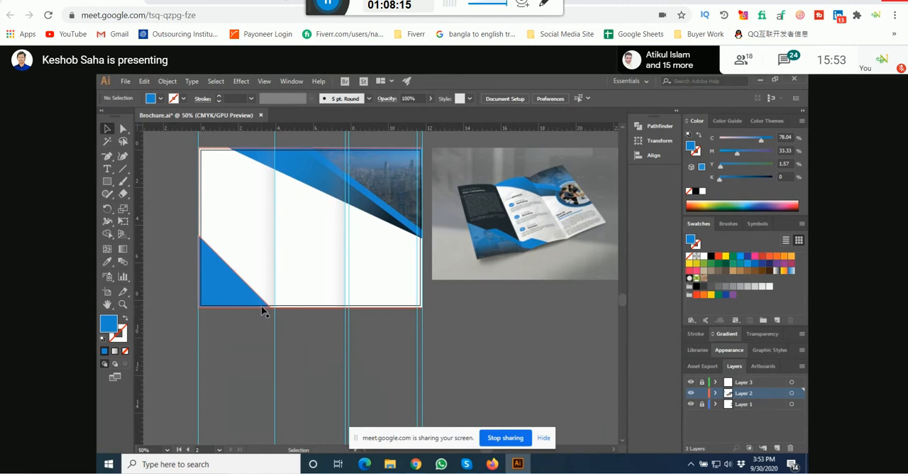
Step: Widen the corner triangle past the first fold to about 4.7 in and reduce its height to about 3.5 in
left_click(241, 291)
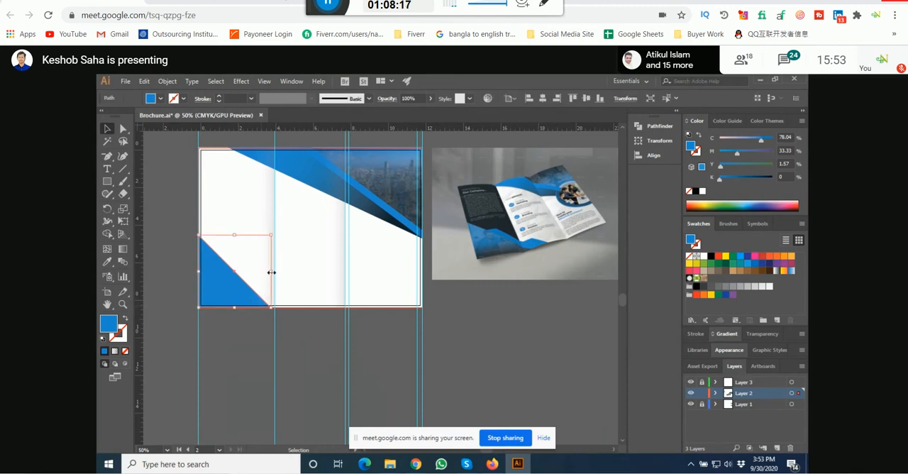
left_click_drag(271, 272, 286, 269)
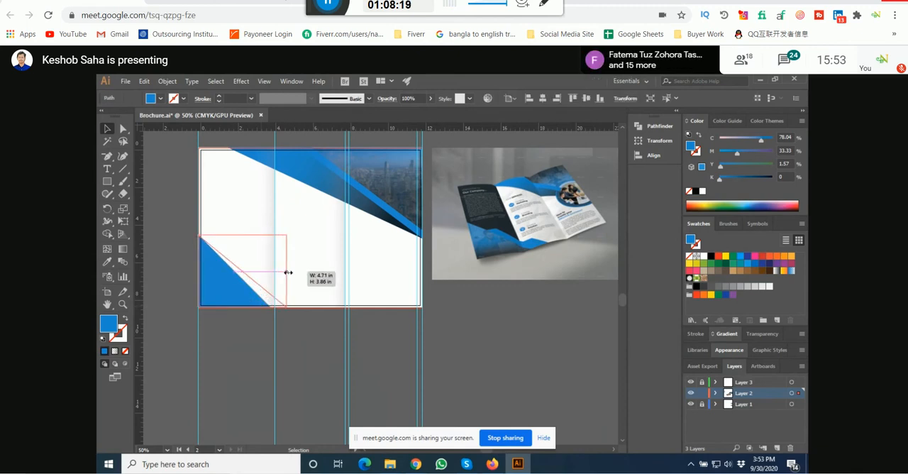
left_click(222, 347)
left_click(231, 264)
left_click_drag(241, 238, 241, 242)
left_click(164, 262)
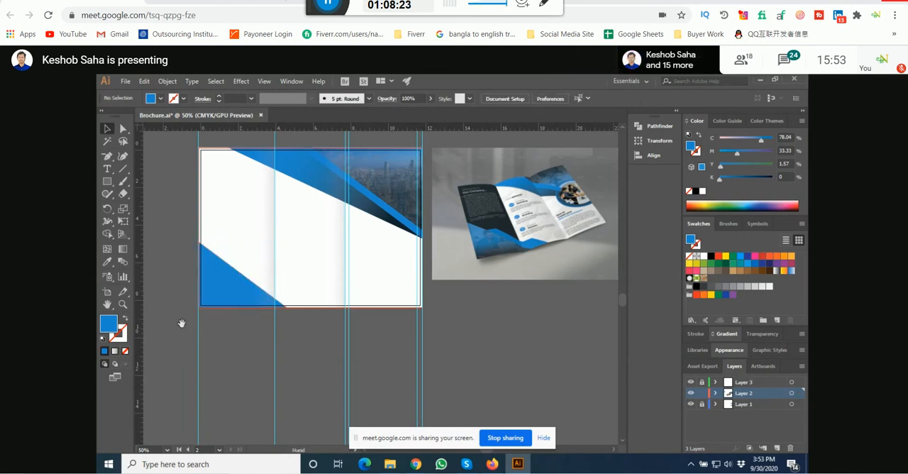
Step: Flatten the corner triangle to about 2.8 in high and stretch it to about 5.6 in wide
left_click(220, 279)
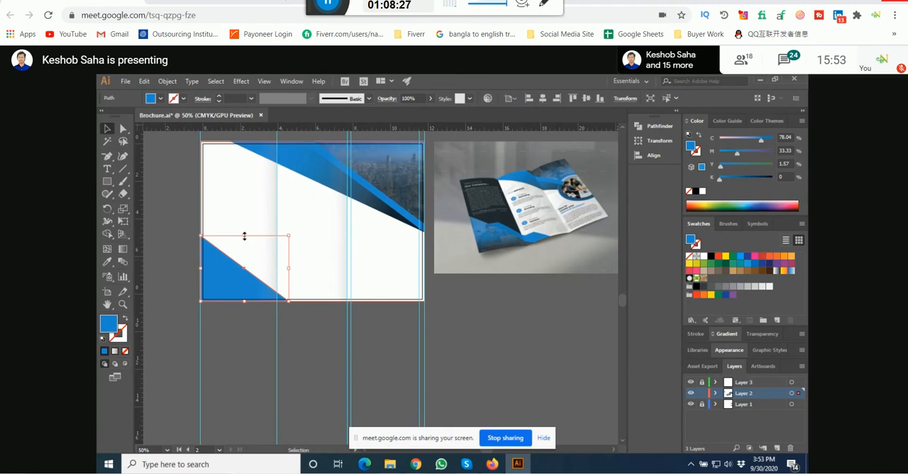
left_click_drag(244, 236, 243, 248)
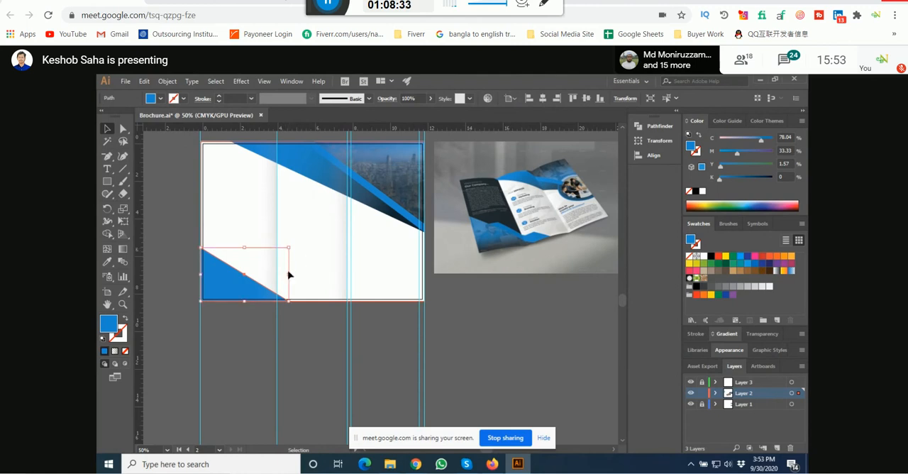
left_click_drag(288, 274, 307, 278)
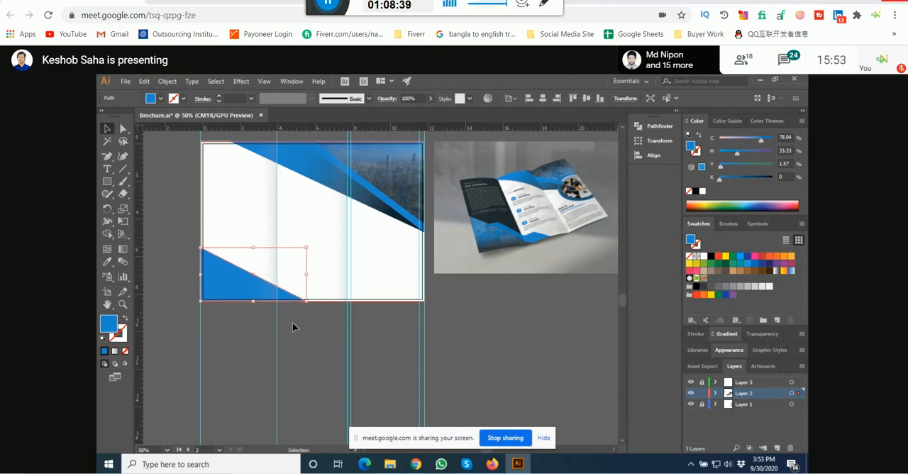
left_click(294, 324)
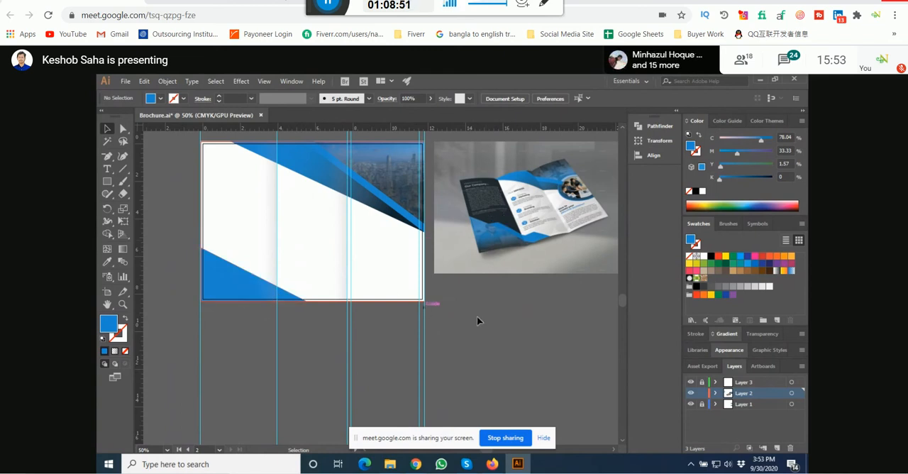
Step: Switch to the Google Meet window to check the participant list and return to Illustrator
scroll(482, 323, "up", 1)
mouse_move(416, 465)
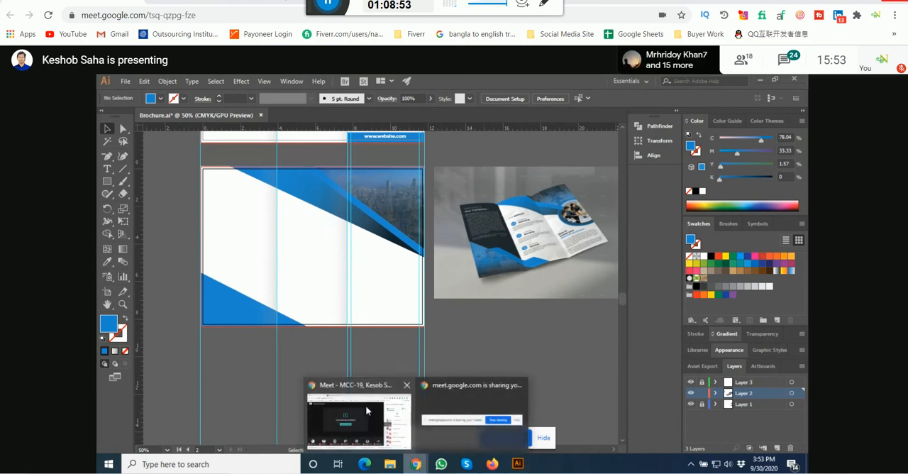
left_click(365, 406)
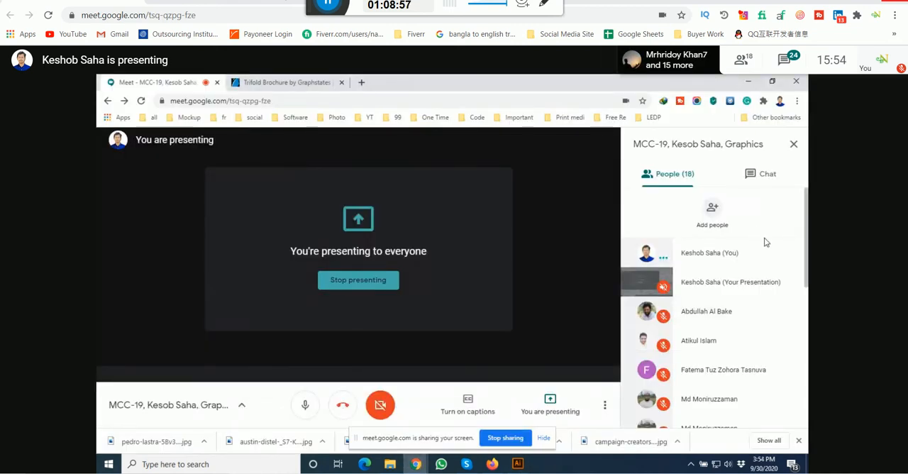
scroll(765, 245, "down", 5)
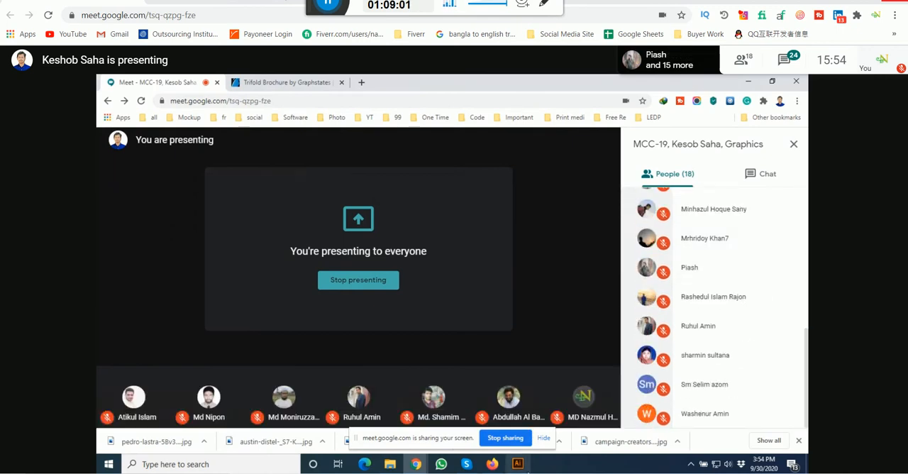
left_click(518, 464)
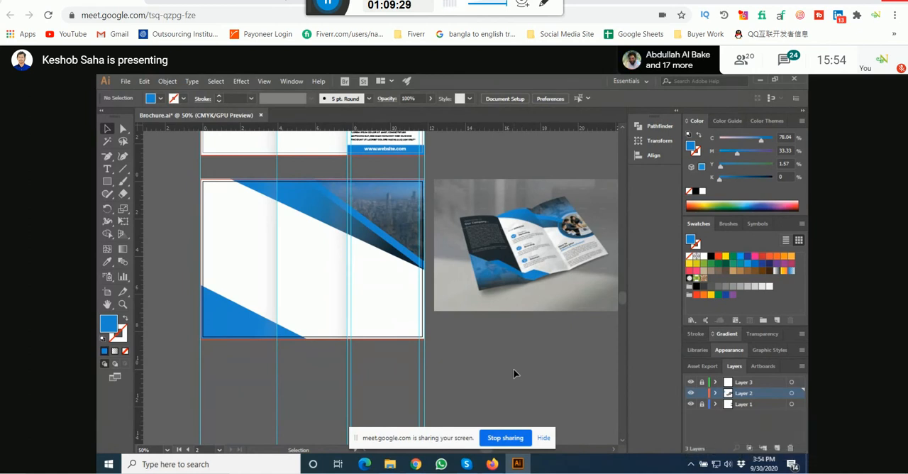
Step: Try the corner triangle at about 4.7 in wide and 3.9 in high, and undo both resizes
left_click(226, 311)
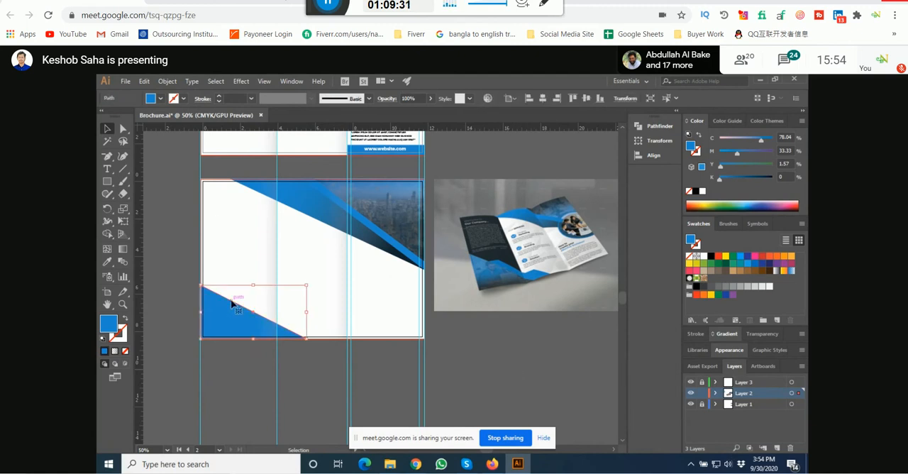
left_click_drag(306, 313, 290, 313)
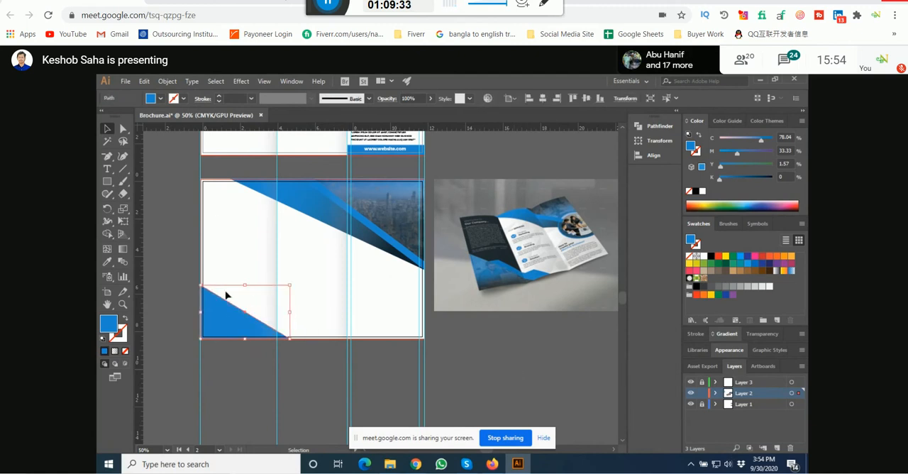
left_click_drag(245, 285, 248, 267)
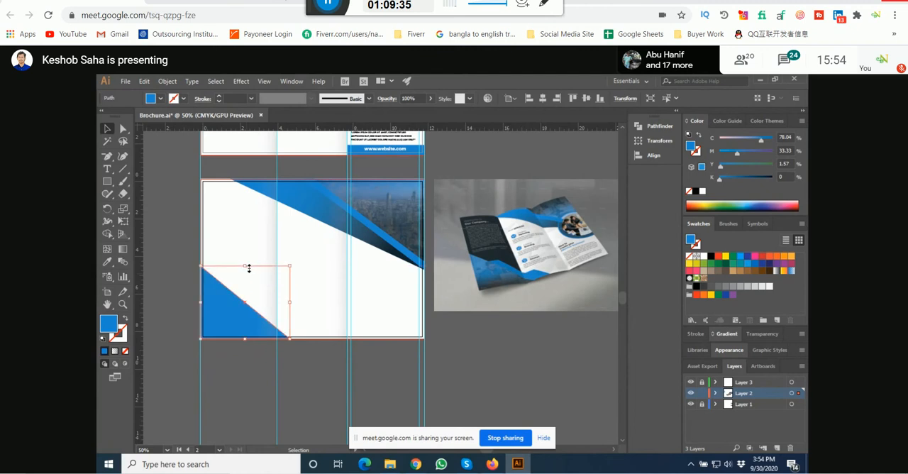
left_click(256, 354)
left_click(226, 328)
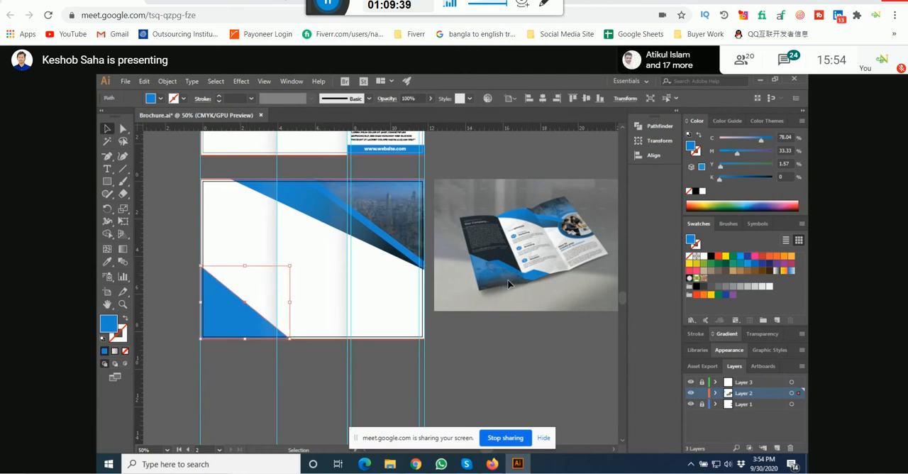
key("ctrl+z")
key("ctrl+z")
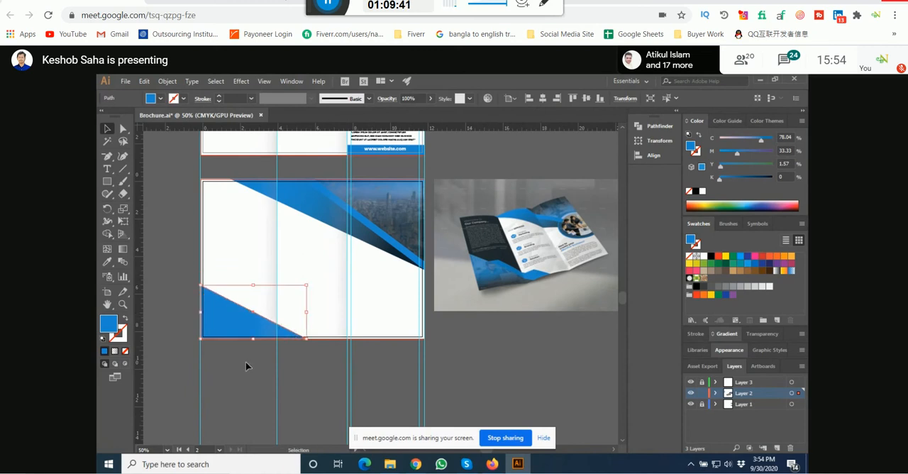
Step: Widen the corner triangle slightly to about 5.9 in, keeping its height
left_click(245, 361)
key("a")
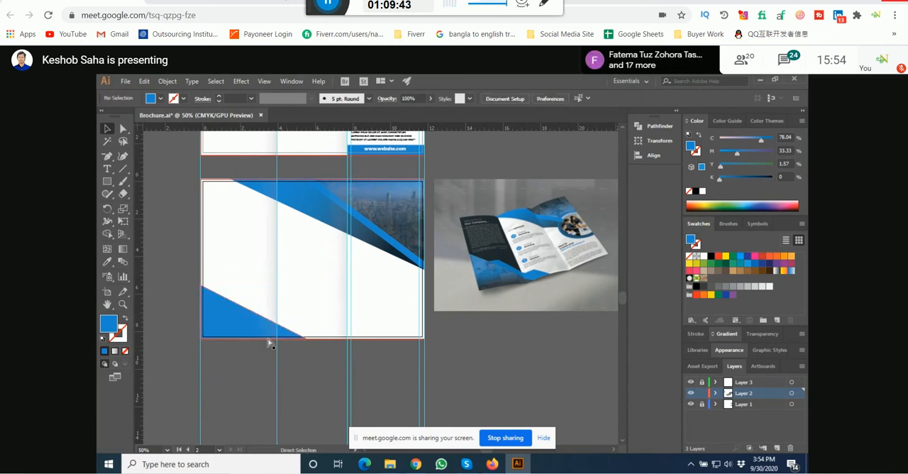
key("v")
left_click(270, 341)
left_click_drag(306, 312, 310, 315)
left_click(306, 362)
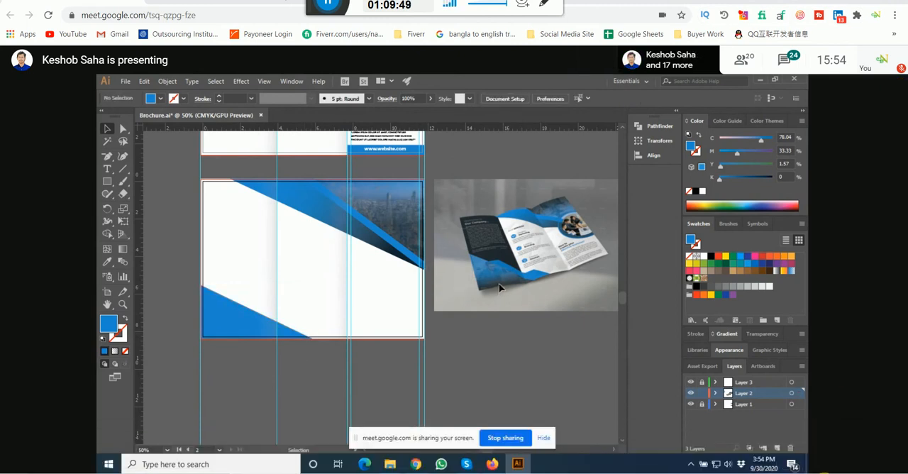
left_click(825, 473)
left_click_drag(784, 459, 794, 458)
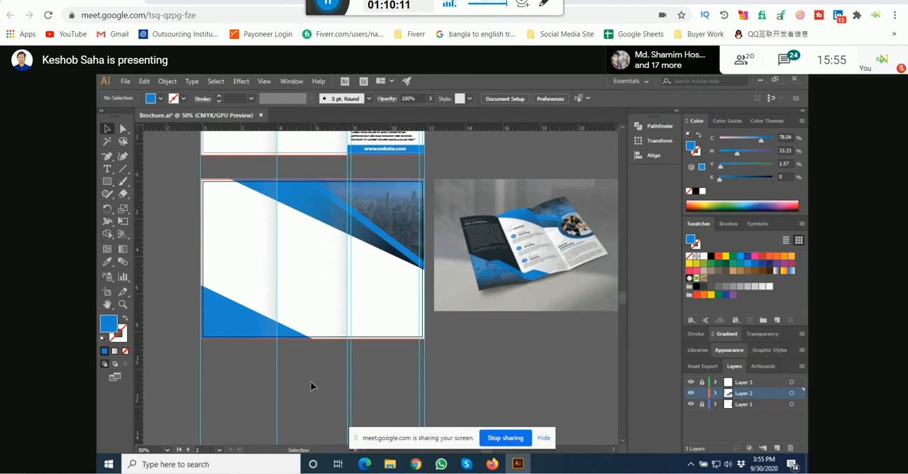
Step: Narrow the corner triangle to about 4.8 in, raise its height to about 4 in, and compare it with the reference
left_click(245, 334)
key("a")
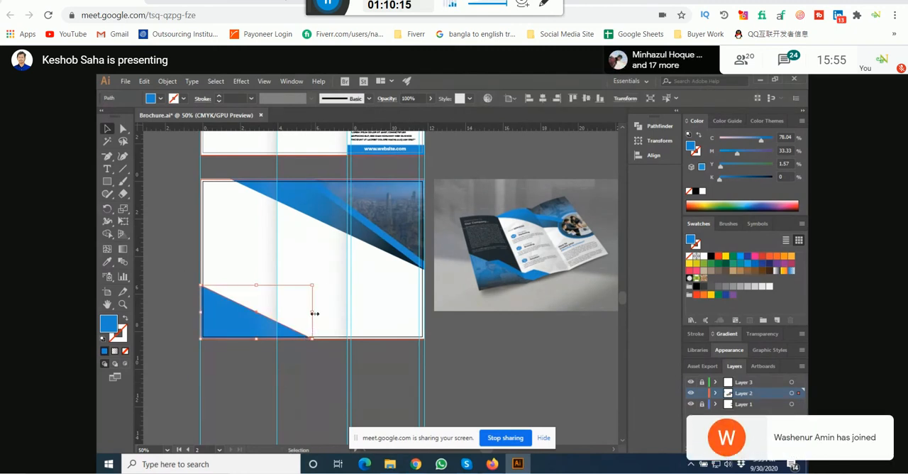
left_click_drag(314, 313, 292, 313)
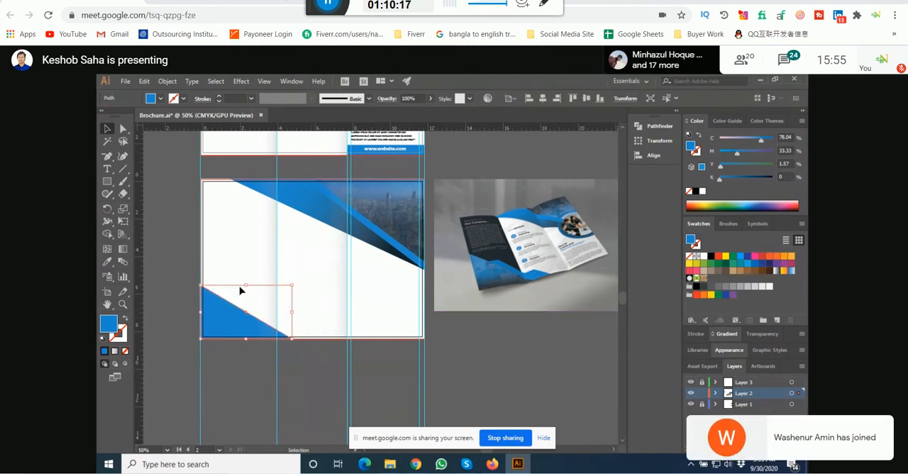
left_click_drag(246, 284, 247, 264)
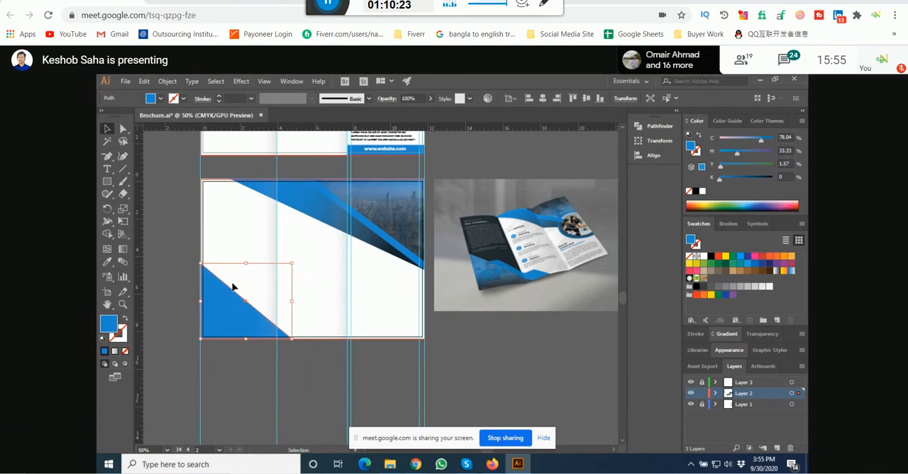
left_click(235, 376)
left_click_drag(235, 377, 243, 365)
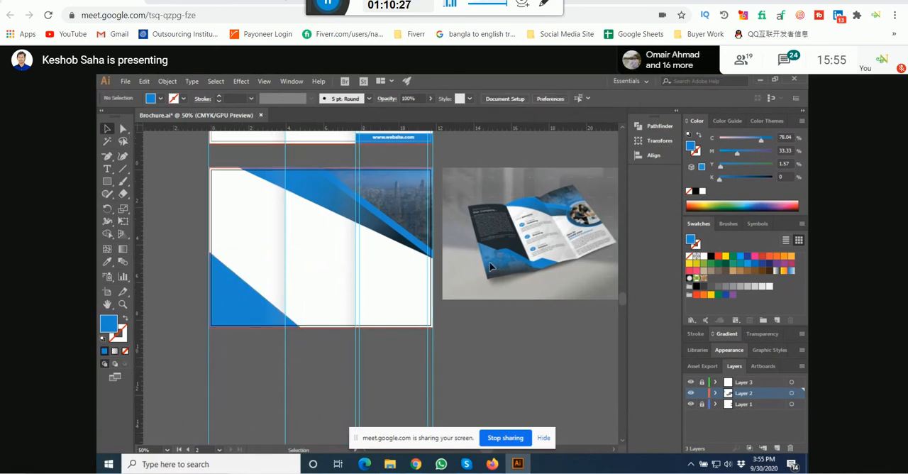
left_click_drag(255, 373, 288, 379)
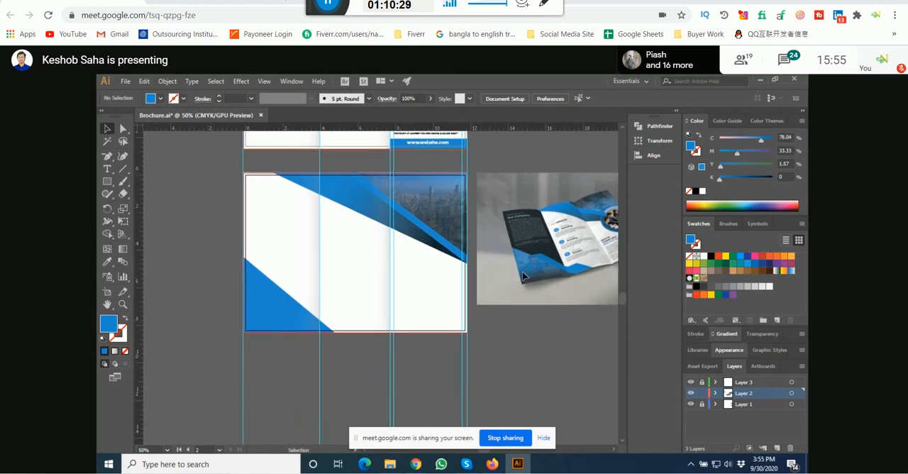
scroll(282, 372, "up", 1)
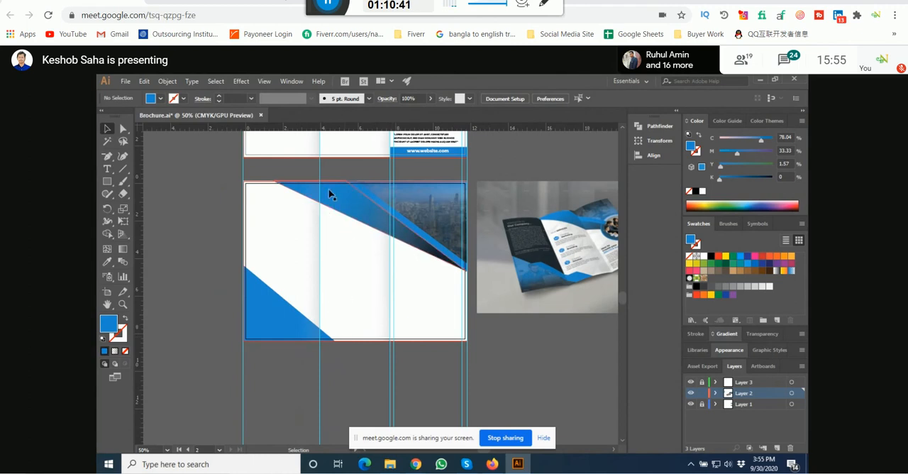
Step: Reduce the corner triangle's height to about 3.1 in and widen it across the first fold to about 6.5 in
left_click(261, 317)
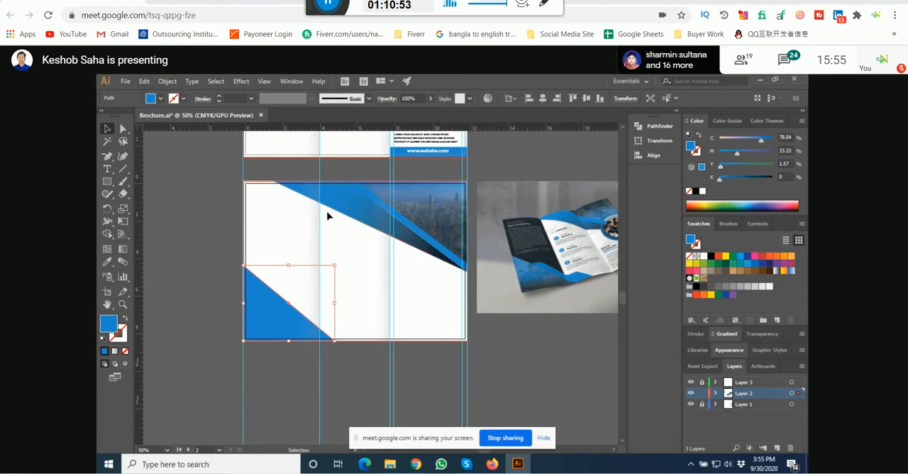
left_click(196, 275)
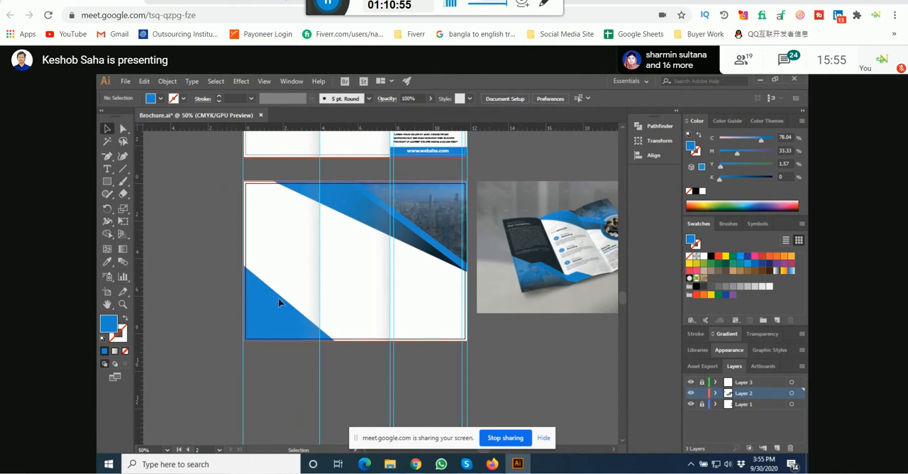
left_click(256, 319)
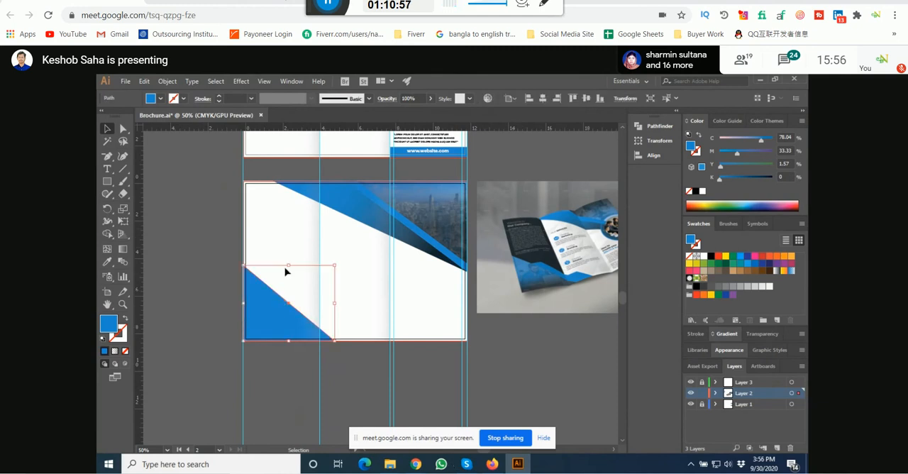
left_click_drag(287, 267, 283, 283)
left_click_drag(335, 313, 367, 312)
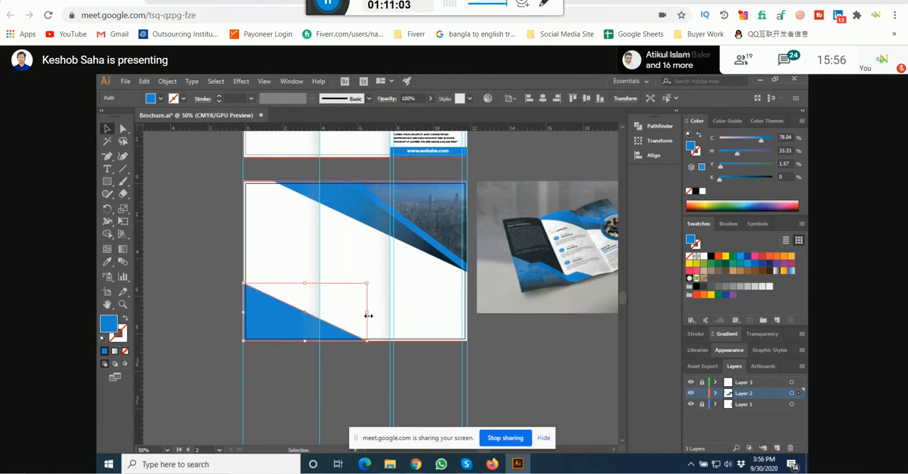
left_click(356, 353)
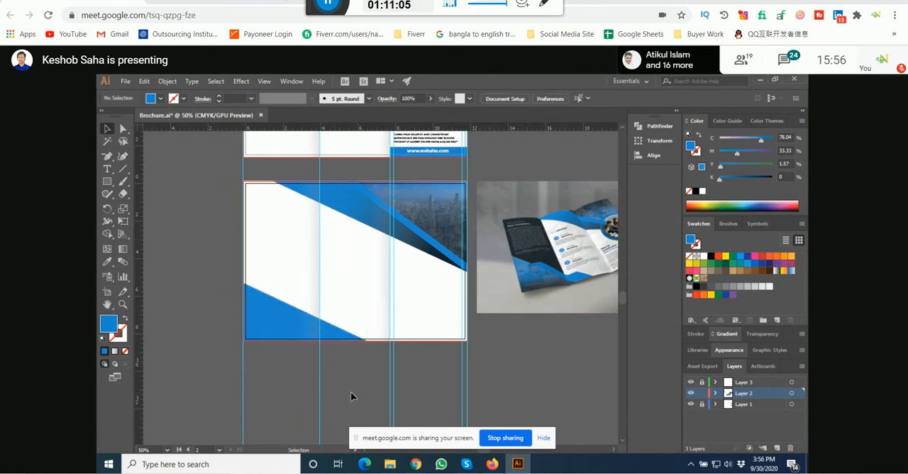
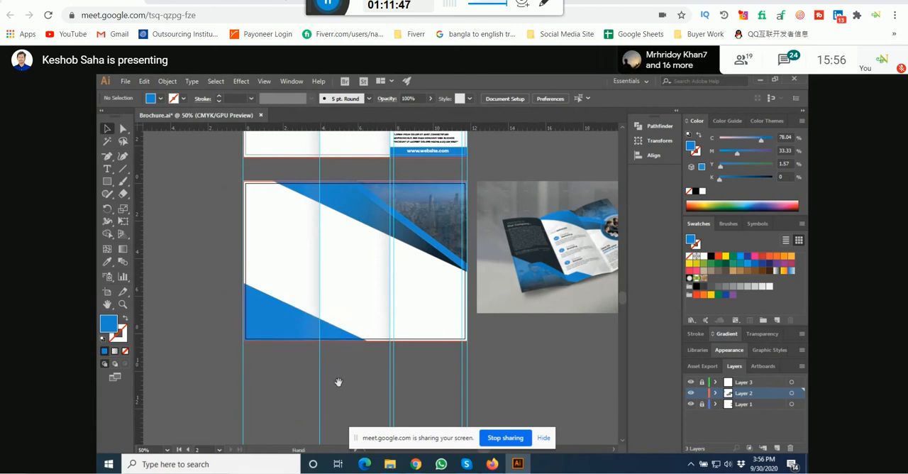
Step: Examine the shapes and panel layout of the opened trifold brochure mockup beside the inside-page artboard
left_click_drag(344, 386, 335, 391)
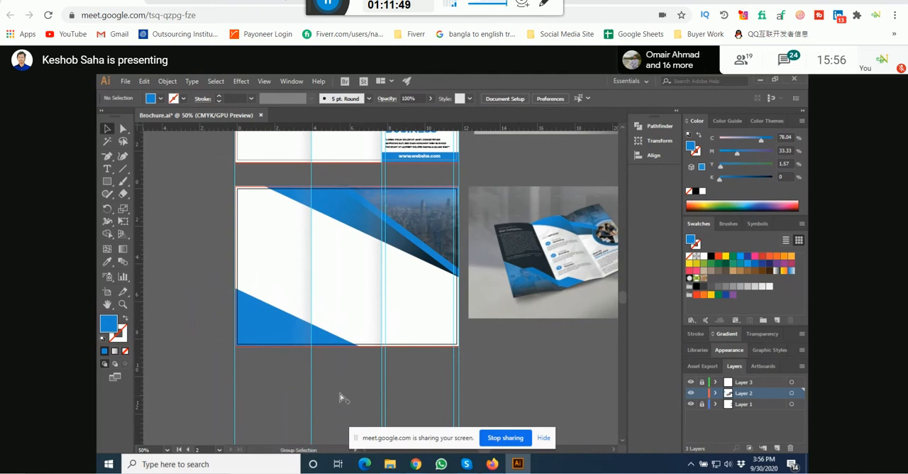
left_click_drag(193, 304, 238, 291)
left_click(107, 182)
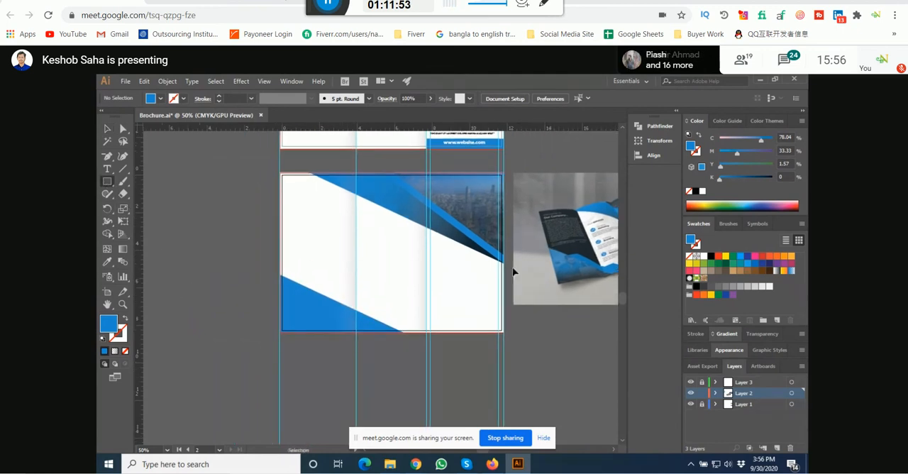
left_click_drag(489, 244, 407, 244)
left_click(543, 208, "ctrl")
scroll(568, 215, "up", 3)
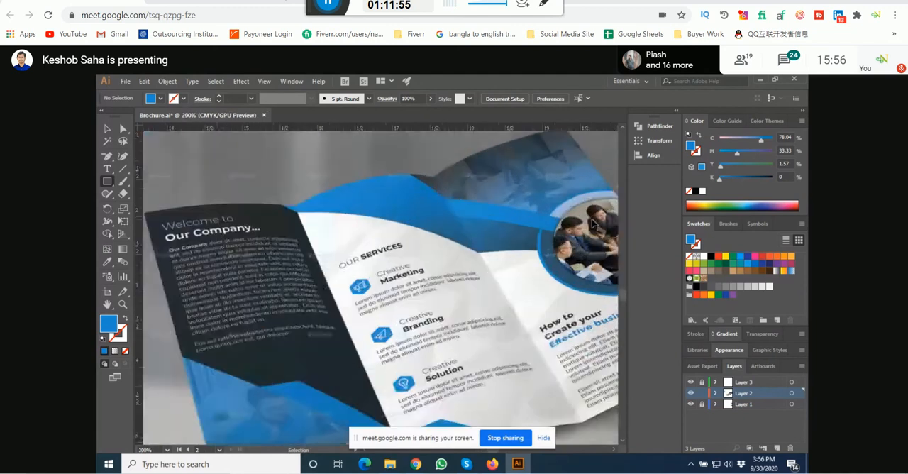
scroll(571, 226, "down", 2)
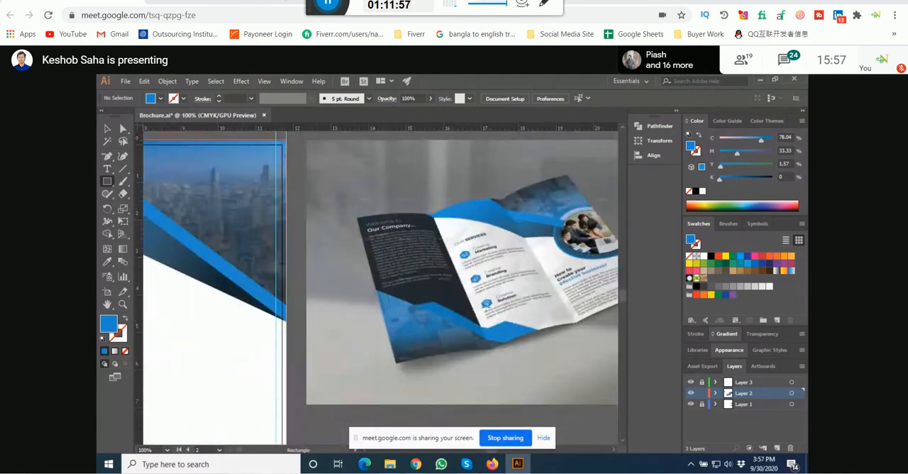
key("v")
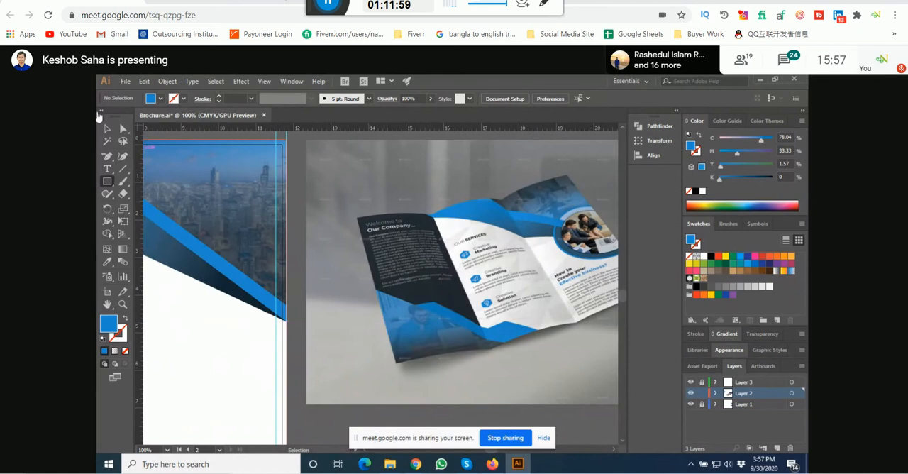
scroll(357, 306, "down", 1)
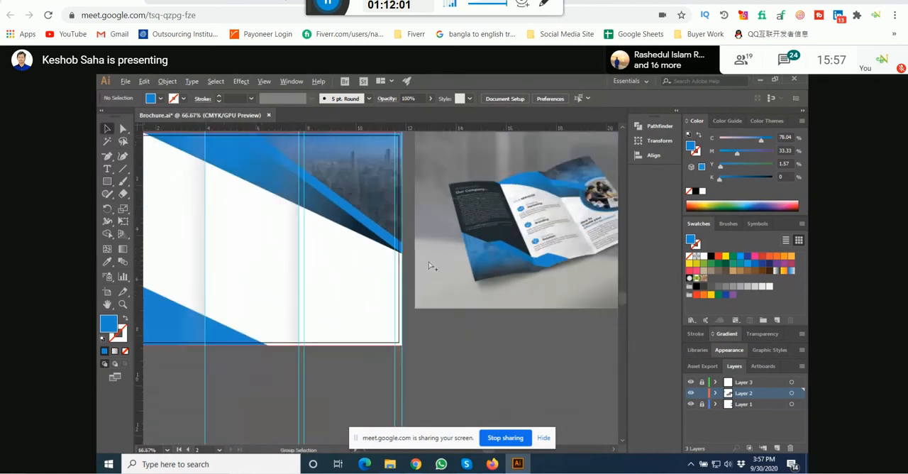
scroll(430, 265, "down", 1)
Step: Duplicate the narrow blue diagonal stripe onto the lower-left triangle and rotate the copy to follow the triangle's sloping edge
left_click_drag(367, 222, 301, 309)
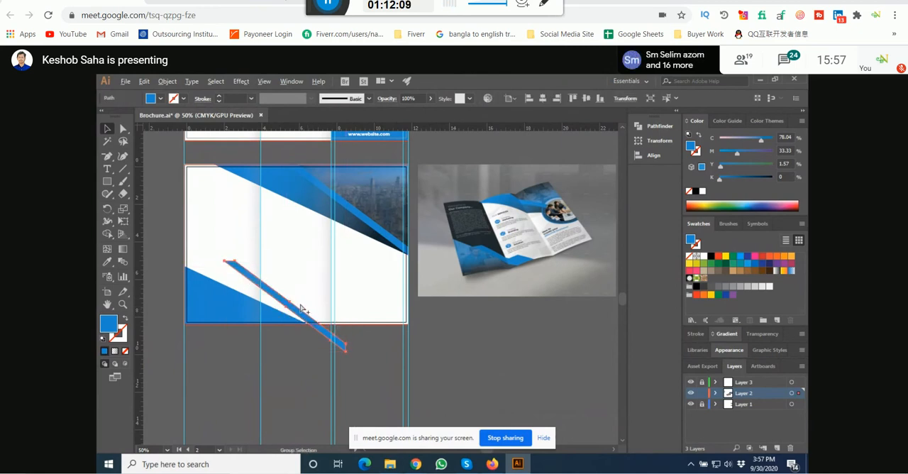
scroll(233, 284, "up", 3)
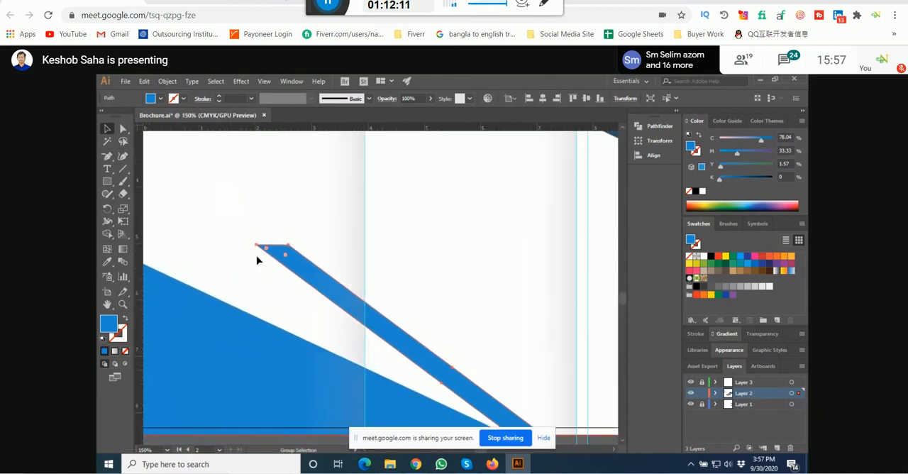
left_click_drag(255, 246, 229, 284)
left_click_drag(294, 315, 211, 292)
left_click_drag(358, 330, 336, 301)
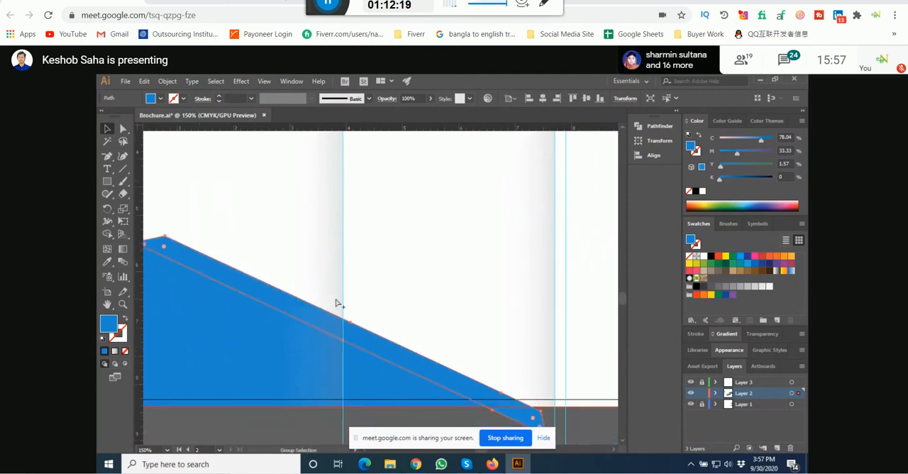
scroll(337, 302, "down", 4)
scroll(496, 305, "up", 3)
scroll(500, 241, "down", 2)
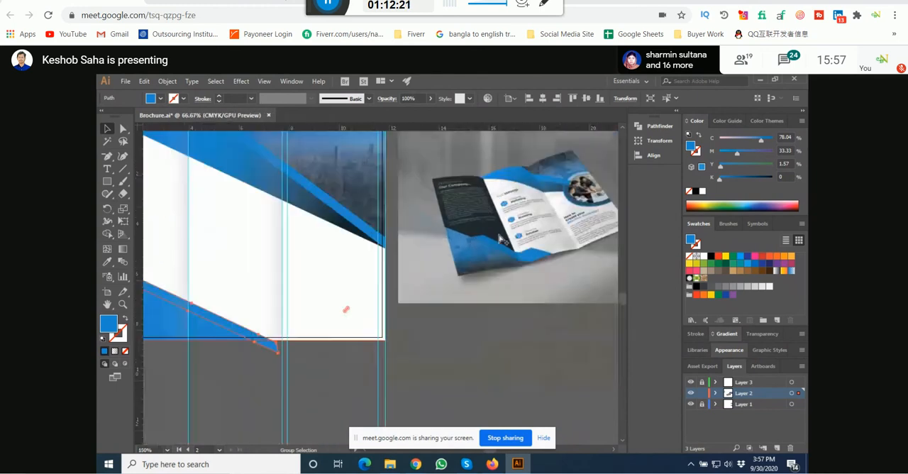
Step: Set the opacity of the blue triangle in the artboard's lower-left corner to 70%
left_click_drag(249, 357, 320, 349)
scroll(304, 295, "up", 1)
left_click(275, 301)
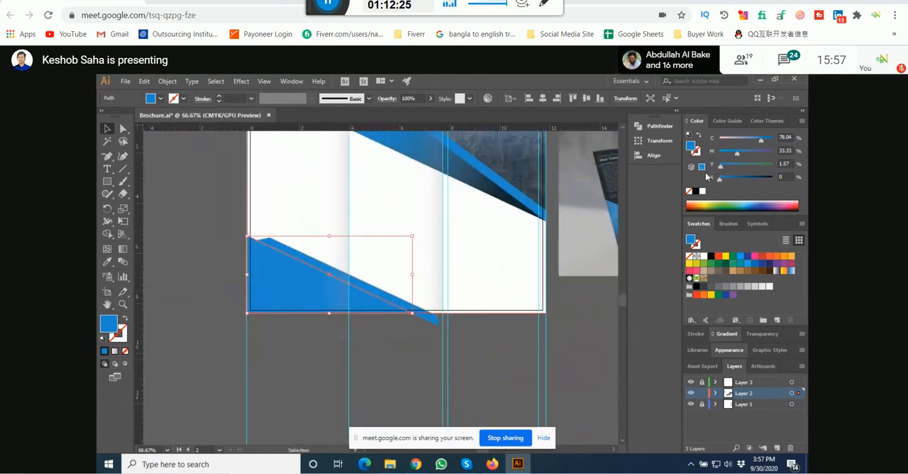
scroll(420, 98, "down", 3)
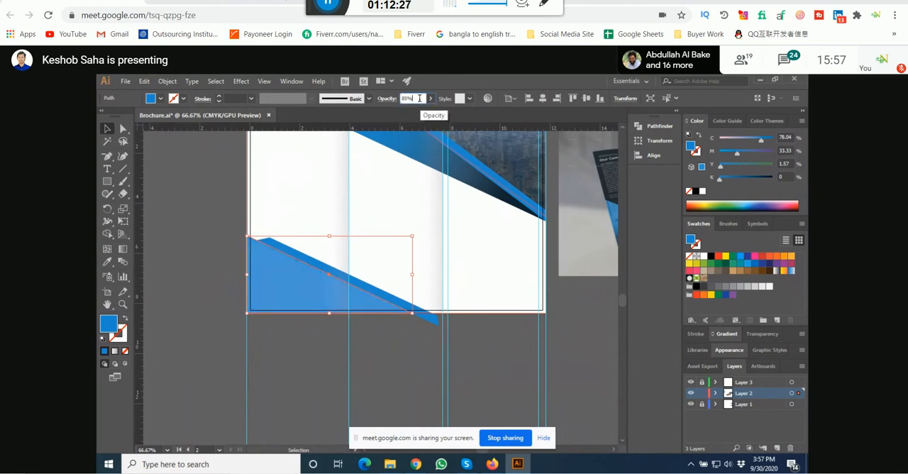
left_click(201, 247)
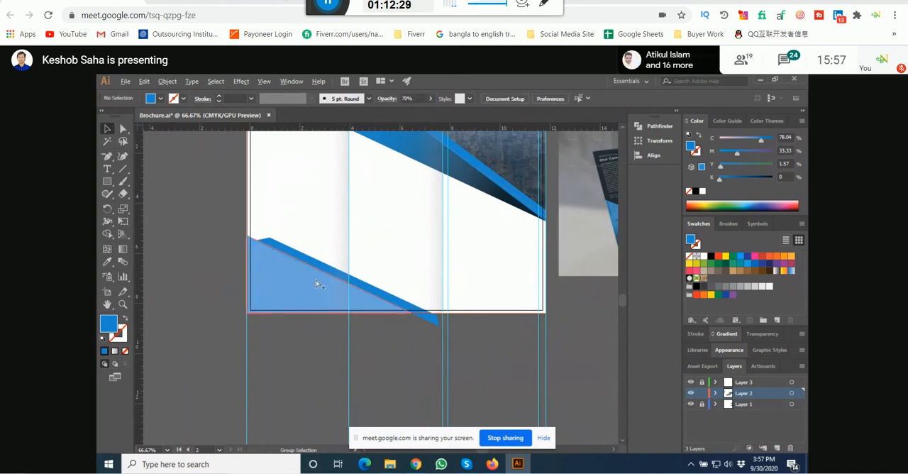
Step: Slide the blue stripe down along the triangle's slope and fit its lower edge flush against the triangle
scroll(314, 284, "up", 3)
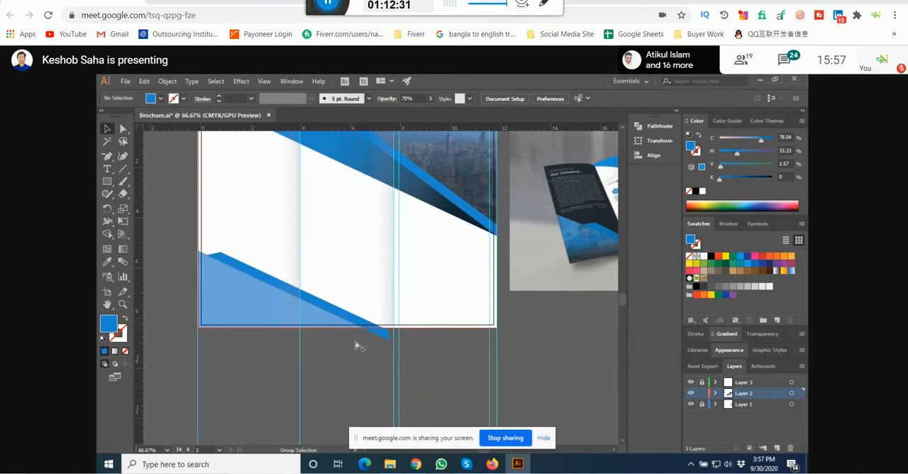
left_click_drag(362, 346, 303, 352)
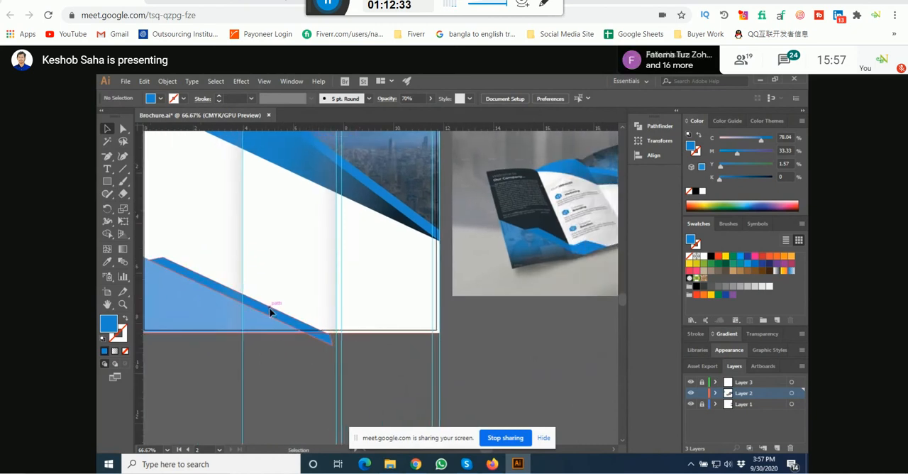
left_click_drag(272, 308, 311, 327)
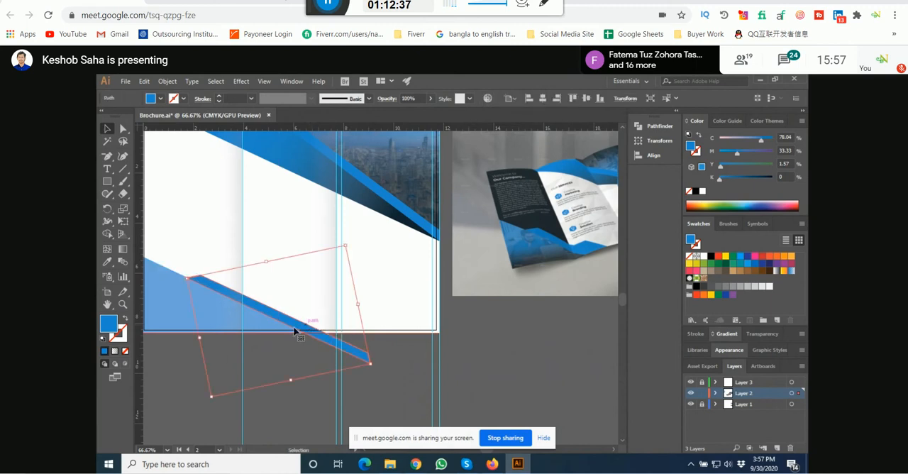
left_click(217, 371)
scroll(181, 274, "up", 6)
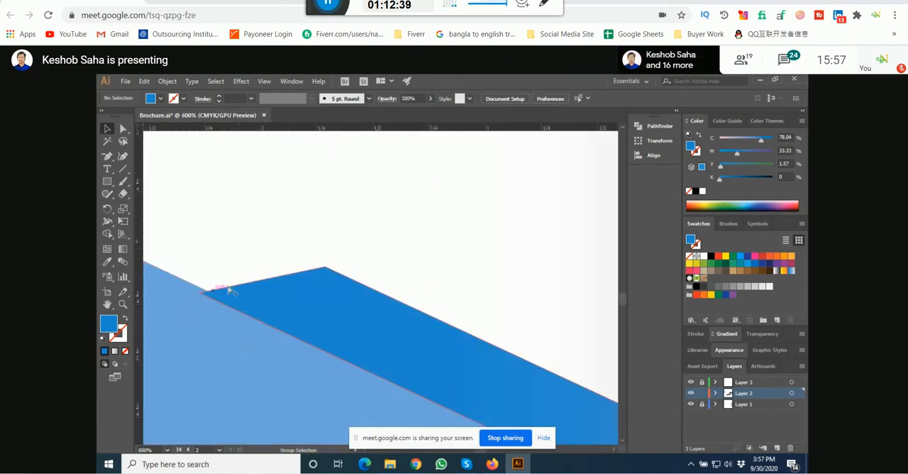
scroll(231, 289, "up", 2)
left_click_drag(248, 298, 261, 291)
scroll(262, 290, "down", 5)
scroll(262, 291, "down", 1)
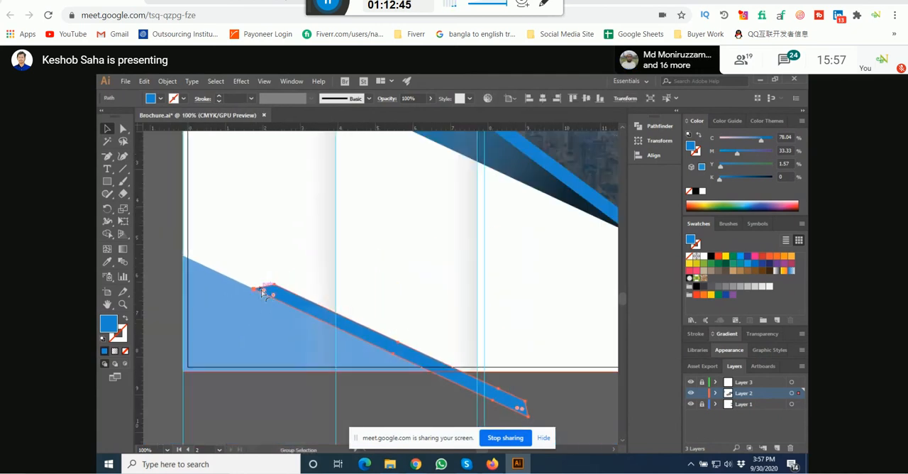
left_click(370, 398)
scroll(371, 382, "down", 1)
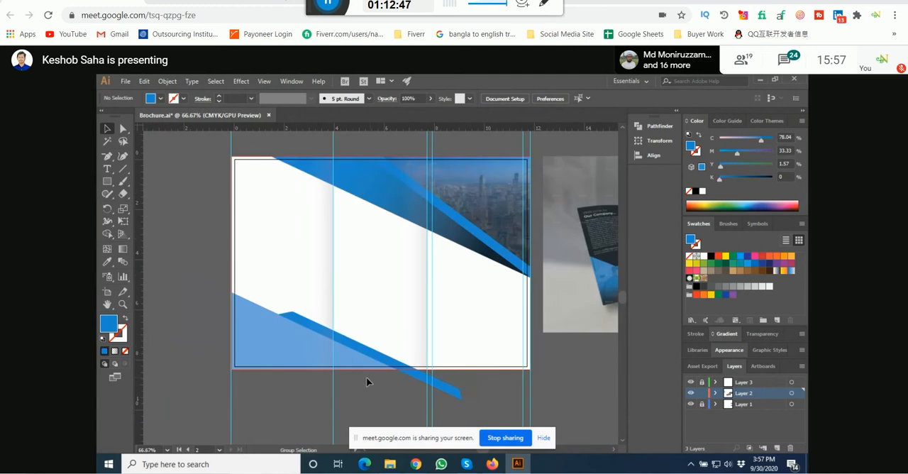
Step: Add a horizontal guide through the point where the stripe's upper-left end meets the triangle's edge
scroll(282, 318, "up", 3)
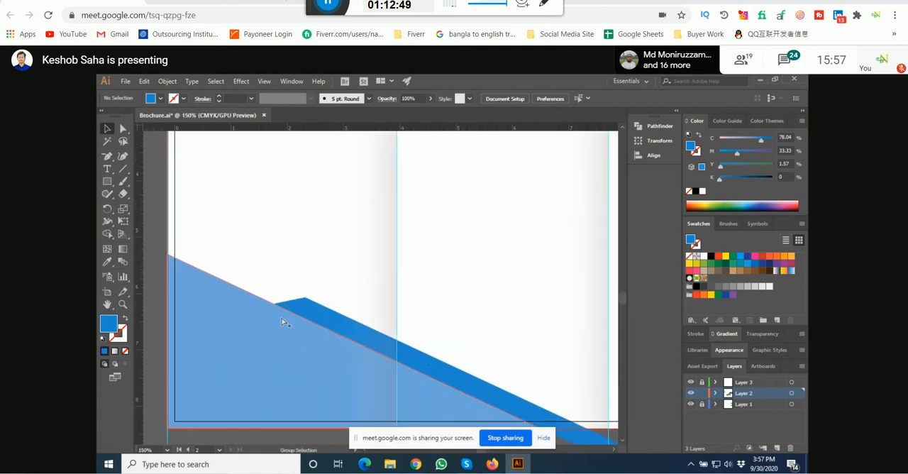
left_click_drag(342, 131, 270, 301)
scroll(320, 287, "up", 2)
scroll(305, 310, "up", 2)
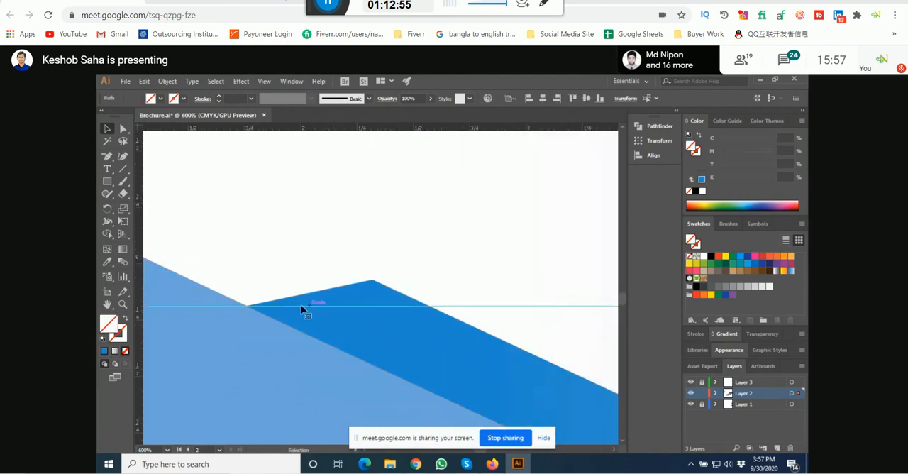
Step: Move the stripe's upper anchor point down onto the horizontal guide to give the stripe a flat horizontal end
left_click(123, 129)
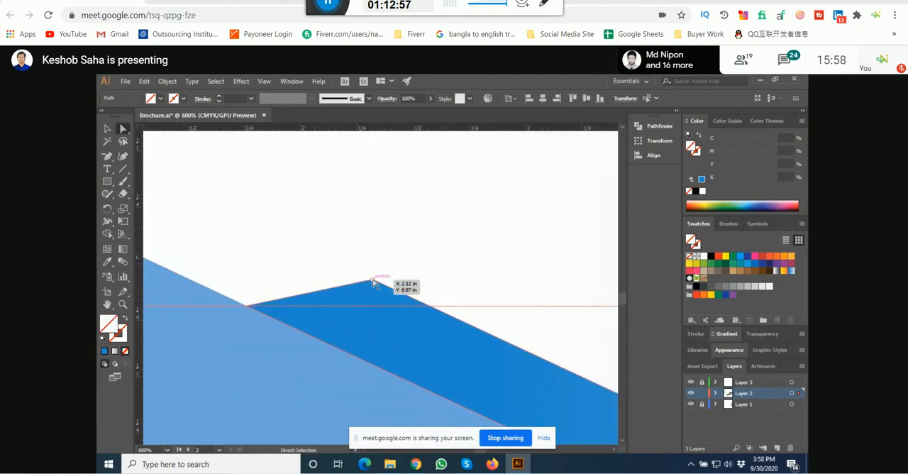
left_click_drag(373, 282, 430, 311)
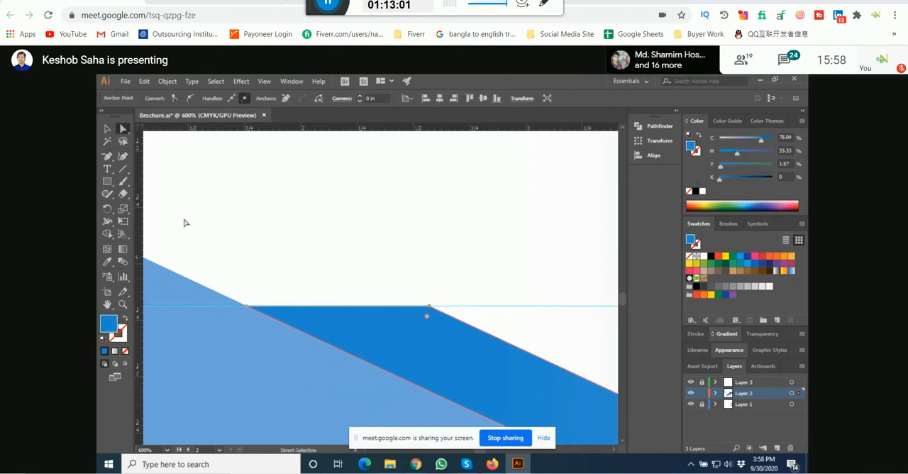
key("v")
scroll(226, 263, "down", 5)
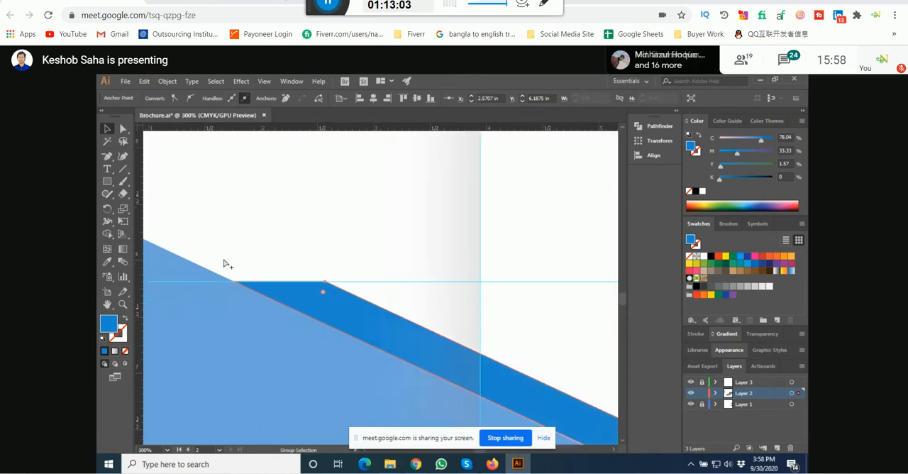
left_click(376, 370)
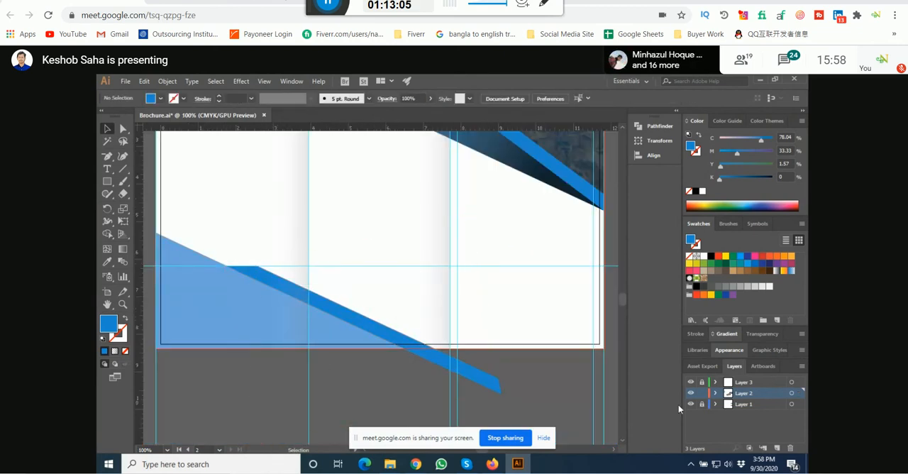
left_click(702, 405)
scroll(412, 386, "down", 2)
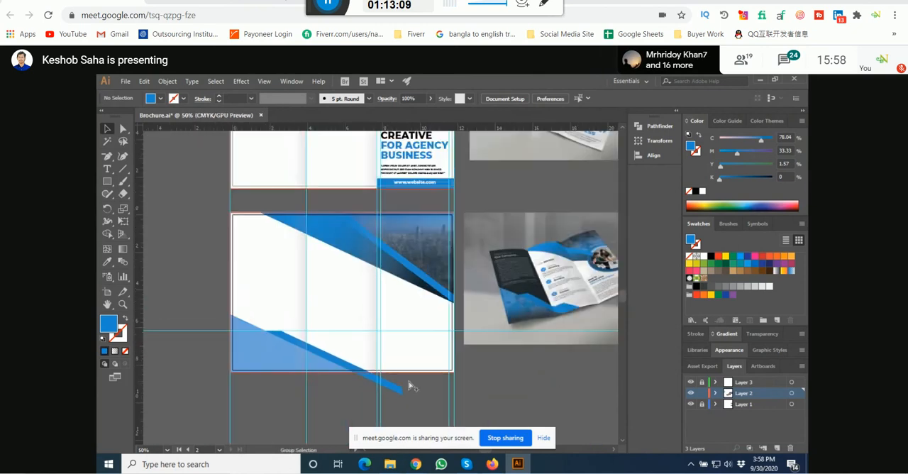
Step: Duplicate the flat-ended blue stripe down and to the right, near the upper edge of the original stripe
scroll(348, 336, "up", 1)
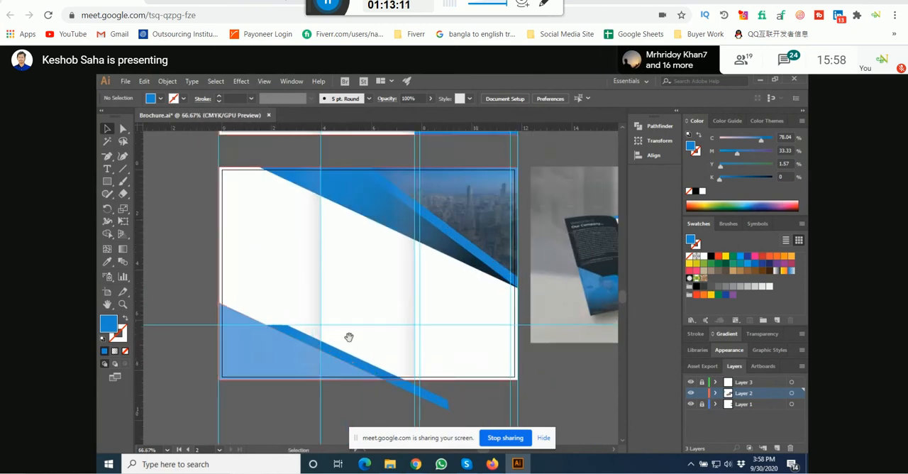
left_click_drag(304, 365, 395, 402)
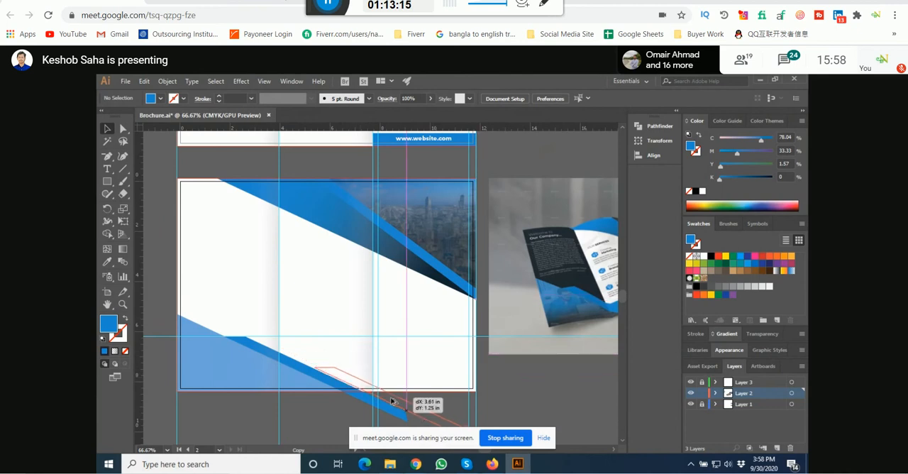
scroll(395, 401, "up", 6)
left_click_drag(291, 370, 414, 302)
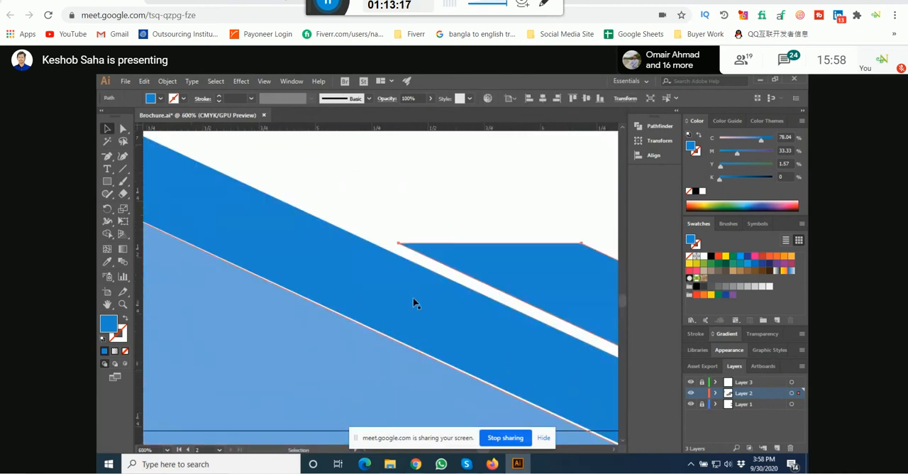
scroll(329, 299, "up", 2)
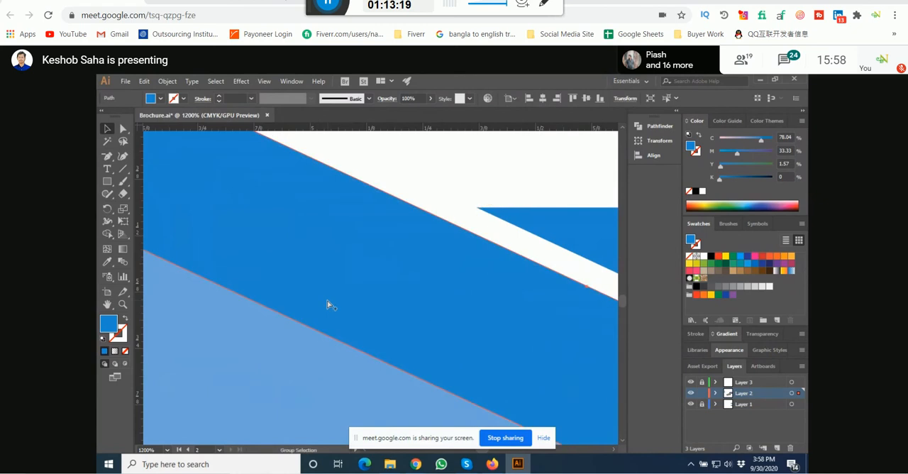
scroll(328, 302, "down", 6)
scroll(283, 273, "up", 2)
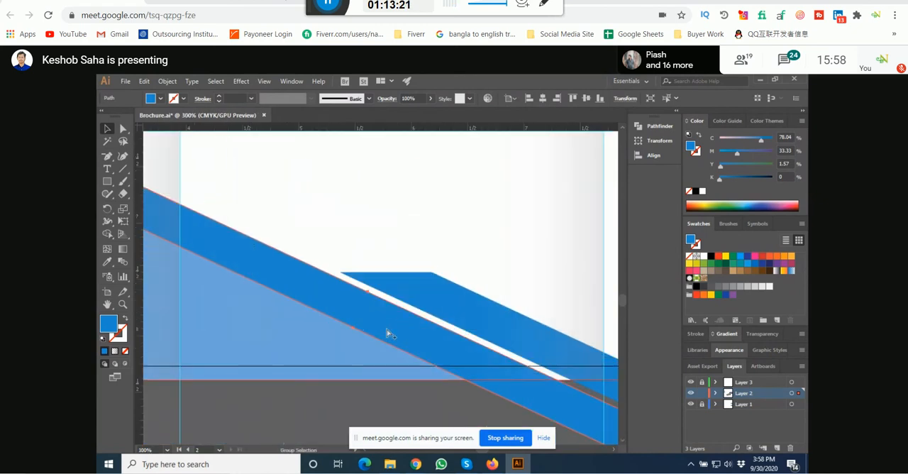
Step: Move the duplicated stripe left to close the gap and sit flush against the first stripe's upper edge
left_click_drag(468, 309, 458, 310)
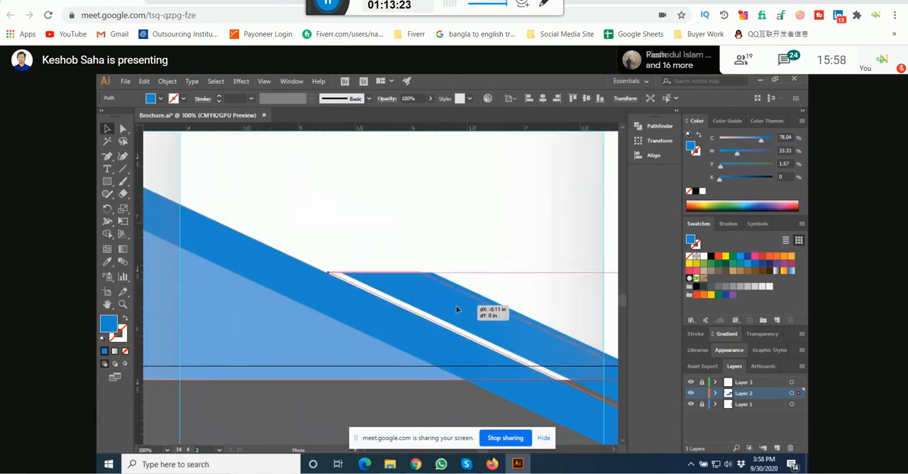
scroll(374, 287, "up", 4)
left_click_drag(402, 283, 381, 285)
scroll(263, 250, "up", 2)
scroll(331, 264, "up", 3)
left_click_drag(330, 265, 329, 265)
scroll(329, 265, "down", 10)
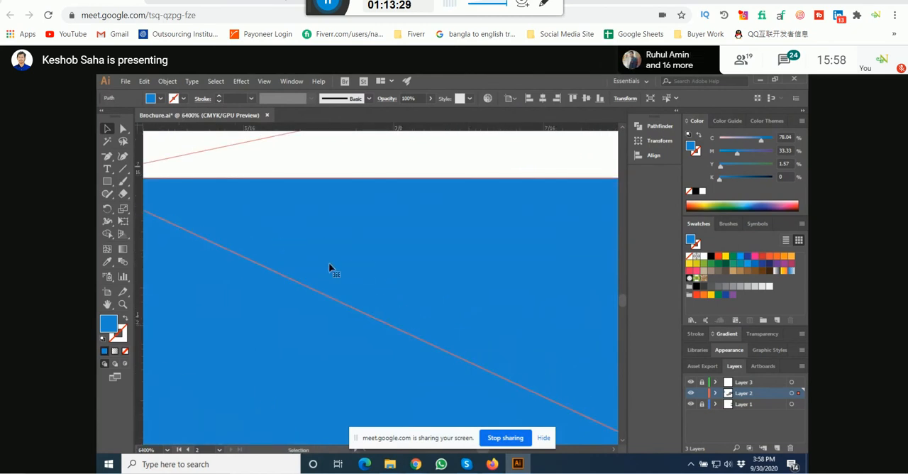
scroll(331, 266, "down", 2)
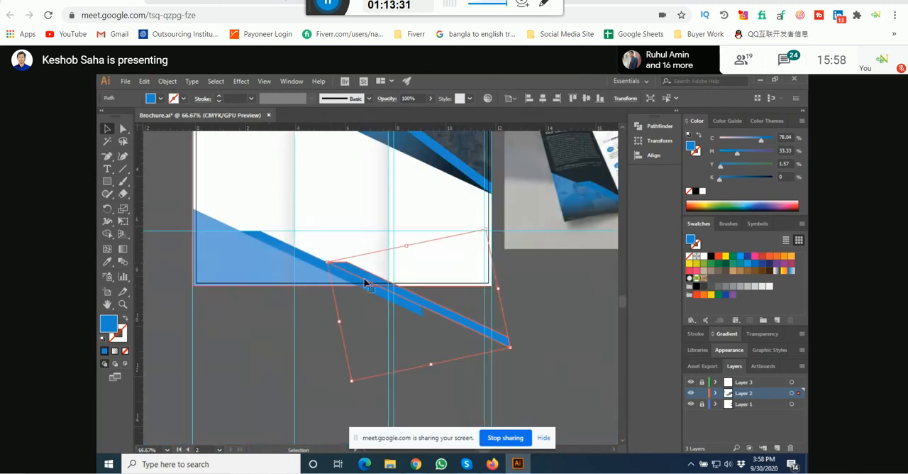
scroll(403, 290, "up", 1)
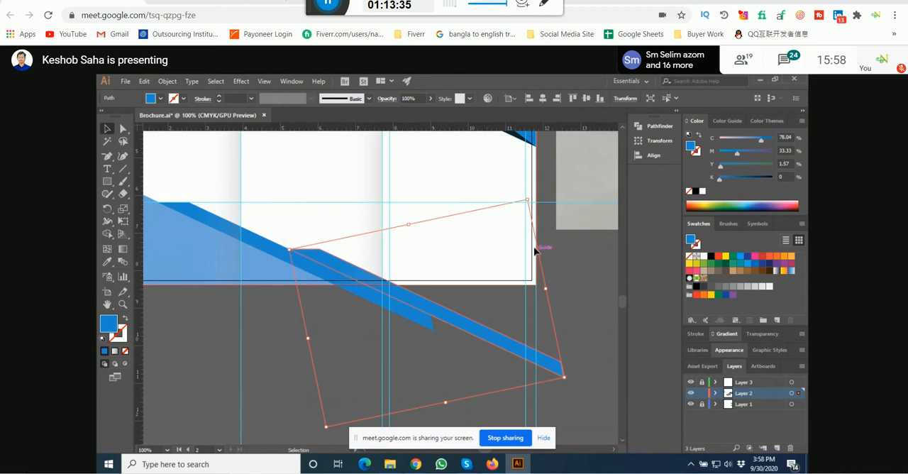
Step: Scale the duplicated stripe up proportionally to more than three times its size and place it below the inside page
left_click_drag(546, 288, 560, 273)
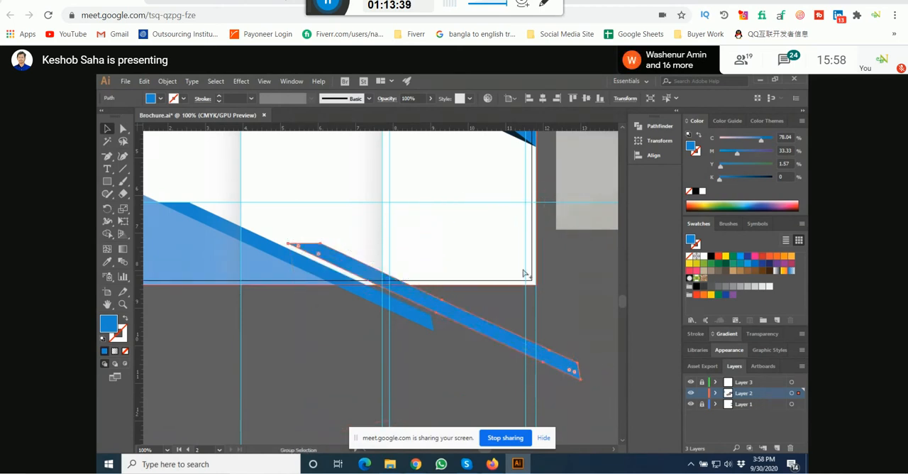
scroll(524, 270, "down", 4)
scroll(523, 269, "down", 1)
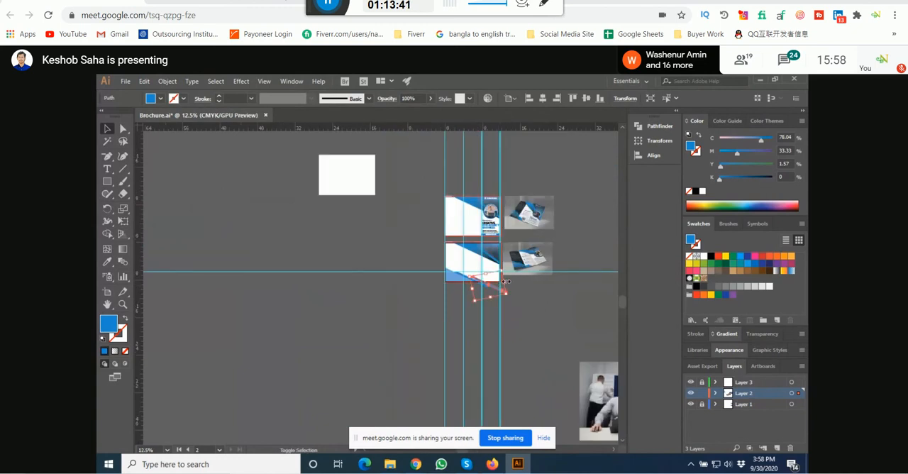
left_click_drag(506, 282, 555, 225)
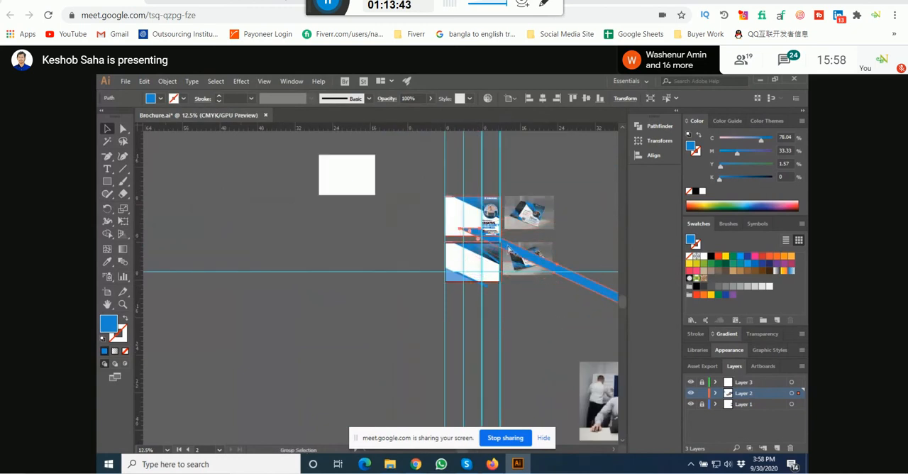
scroll(509, 249, "up", 1)
left_click_drag(537, 275, 486, 324)
left_click_drag(589, 261, 428, 249)
left_click_drag(513, 192, 418, 299)
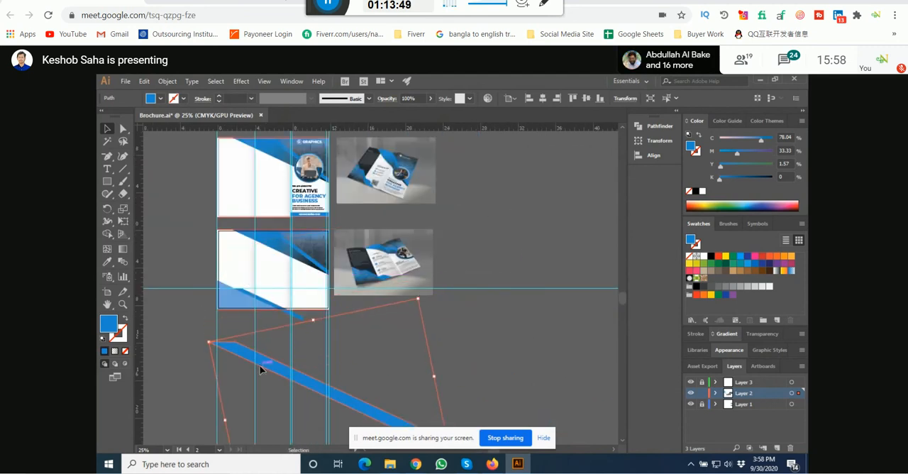
Step: Move the enlarged stripe up so its flat end sits near the inside page's lower edge, beside the first stripe
left_click_drag(261, 368, 312, 320)
scroll(250, 287, "up", 6)
left_click_drag(354, 277, 258, 253)
scroll(260, 256, "down", 5)
scroll(397, 245, "up", 4)
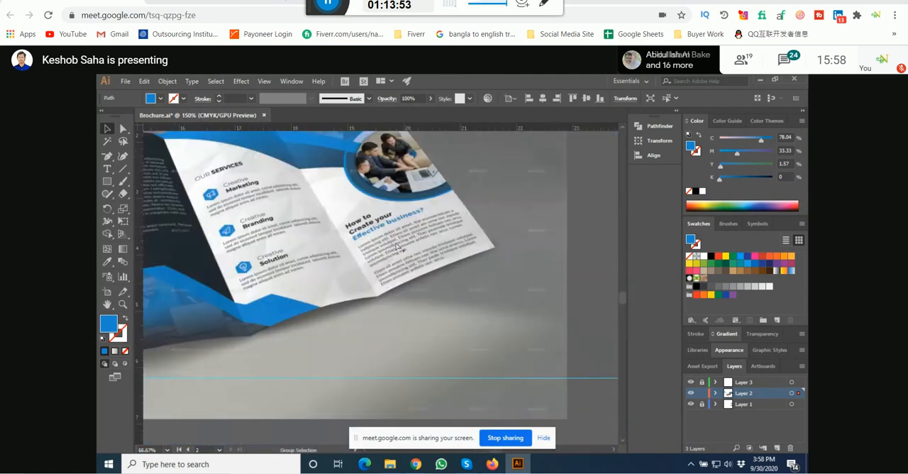
scroll(397, 245, "down", 4)
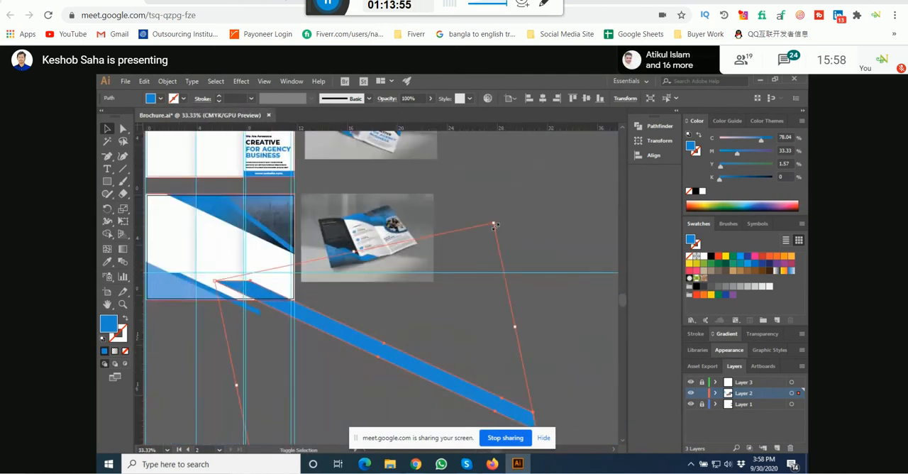
Step: Reduce the large stripe slightly in proportion and move it against the upper edge of the first stripe
left_click_drag(495, 226, 479, 253)
scroll(236, 292, "up", 5)
left_click_drag(261, 372, 231, 303)
scroll(293, 308, "down", 2)
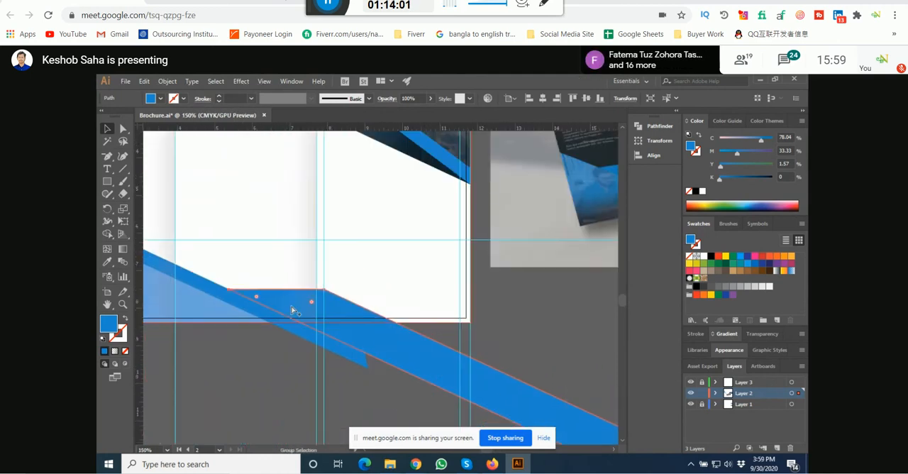
scroll(294, 311, "down", 2)
Step: Compare the stepped stripes with the mockup and nudge the large stripe's flat end flush with the first stripe's edge
scroll(497, 251, "up", 3)
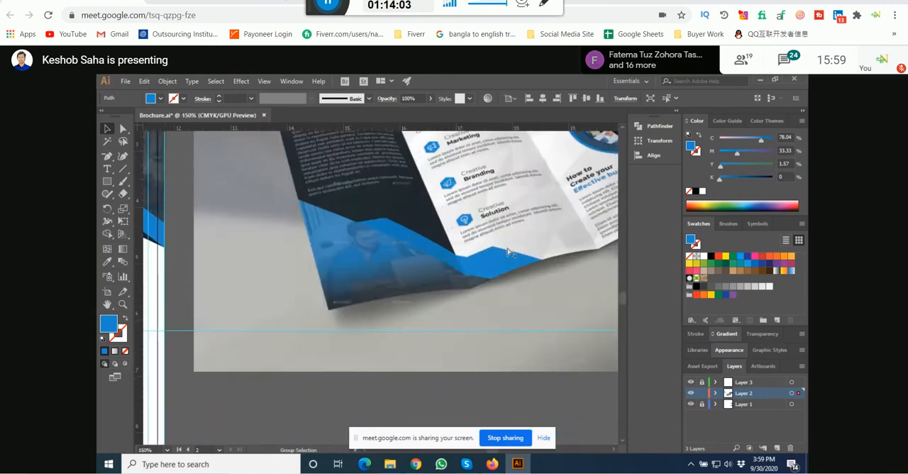
scroll(509, 251, "up", 2)
scroll(507, 252, "down", 6)
scroll(355, 281, "up", 6)
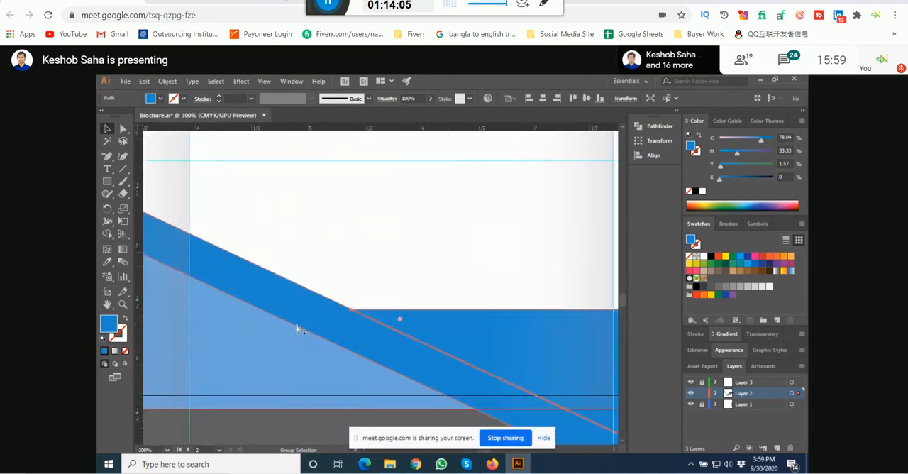
scroll(400, 314, "up", 5)
left_click_drag(400, 314, 401, 309)
scroll(402, 311, "down", 6)
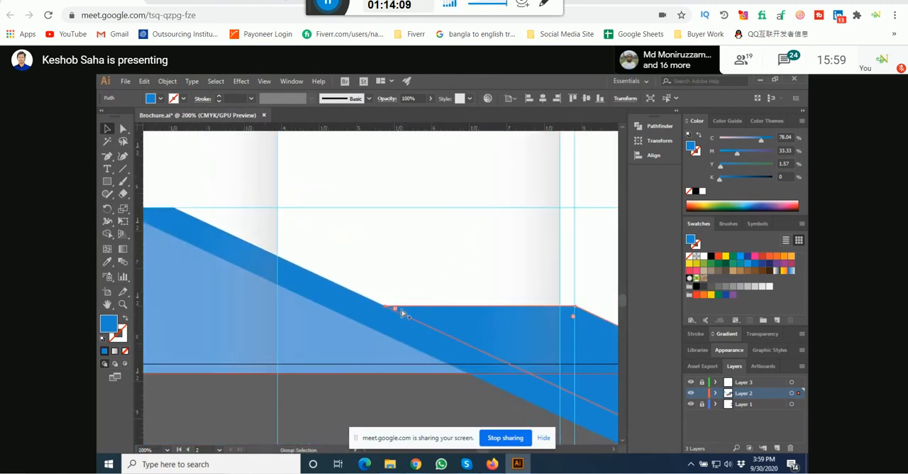
scroll(402, 314, "down", 4)
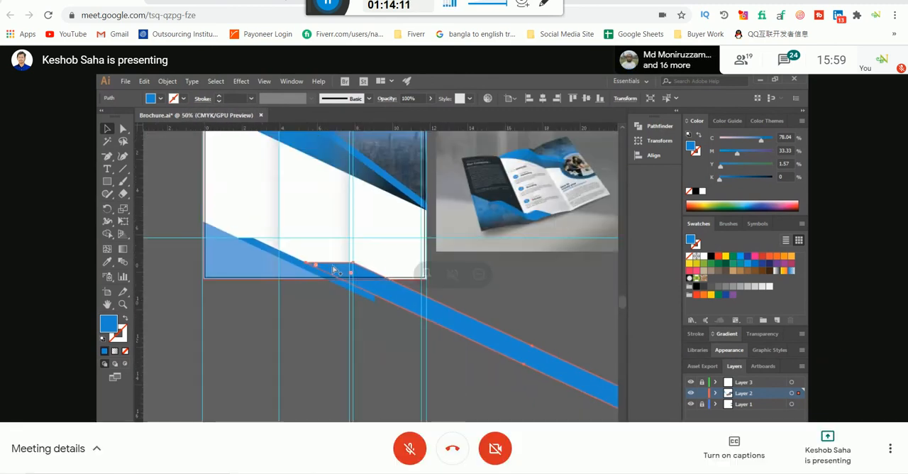
scroll(334, 270, "down", 2)
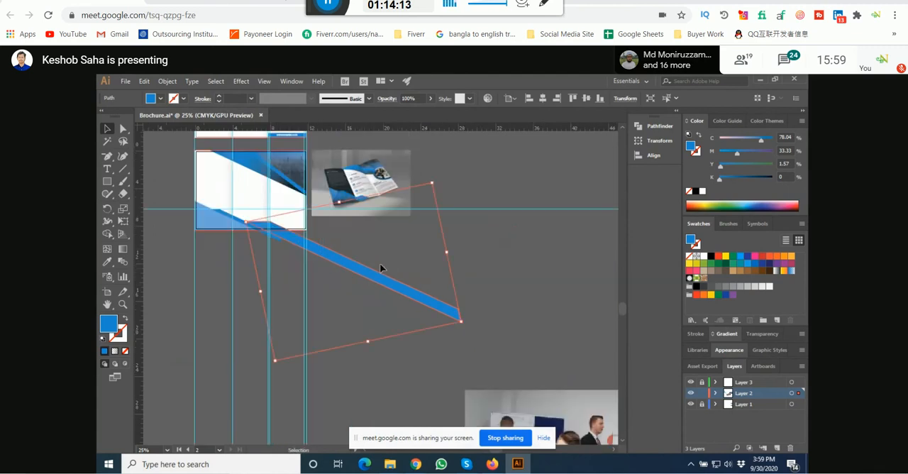
Step: Apply Pathfinder Unite to the large stripe to straighten its tilted bounding box
left_click(660, 126)
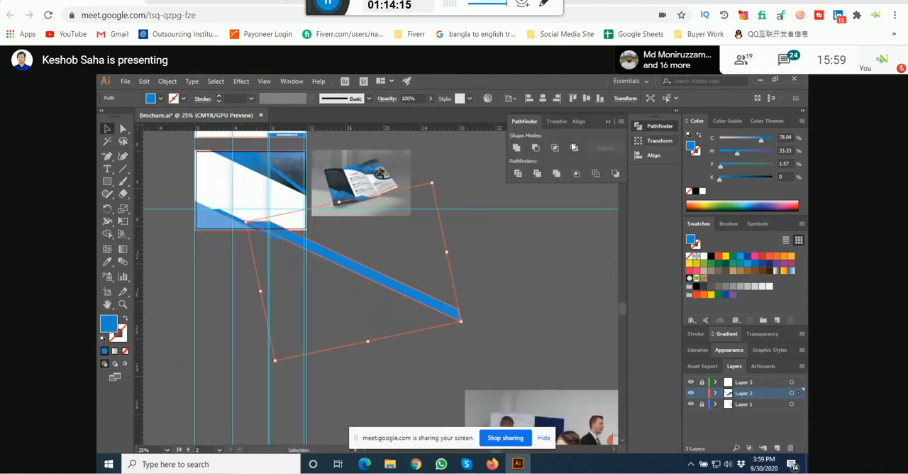
left_click(517, 149)
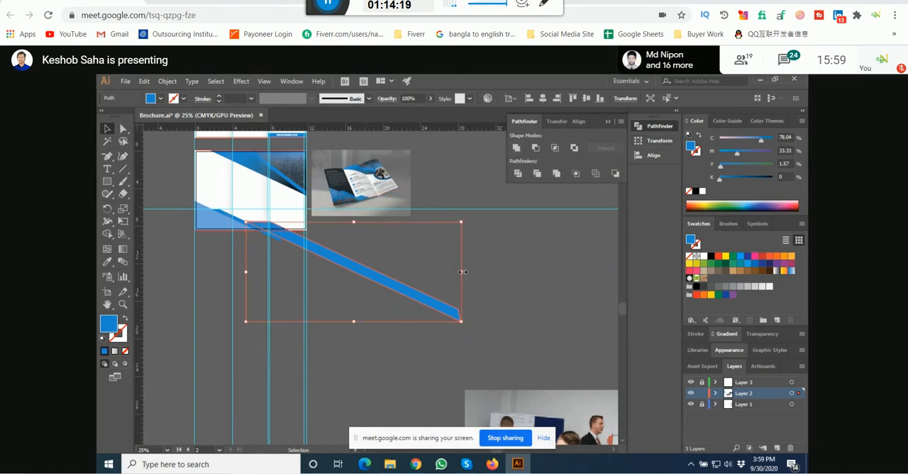
Step: Try stretching the large stripe horizontally and vertically by its bounding box, undoing each attempt
left_click_drag(463, 271, 561, 272)
key("ctrl+z")
left_click_drag(357, 224, 371, 155)
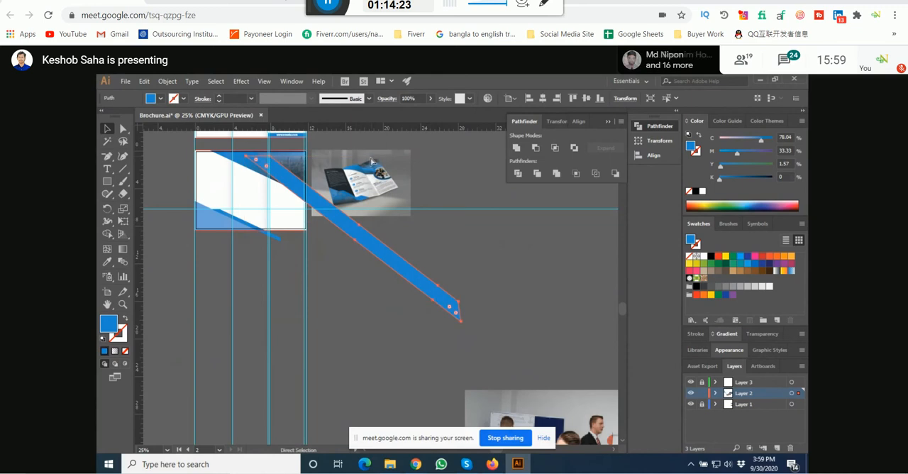
key("ctrl+z")
Step: Select both stripes with the unlocked Layer 1 background and trim off the parts below the page using Shape Builder
key("a")
scroll(270, 213, "up", 2)
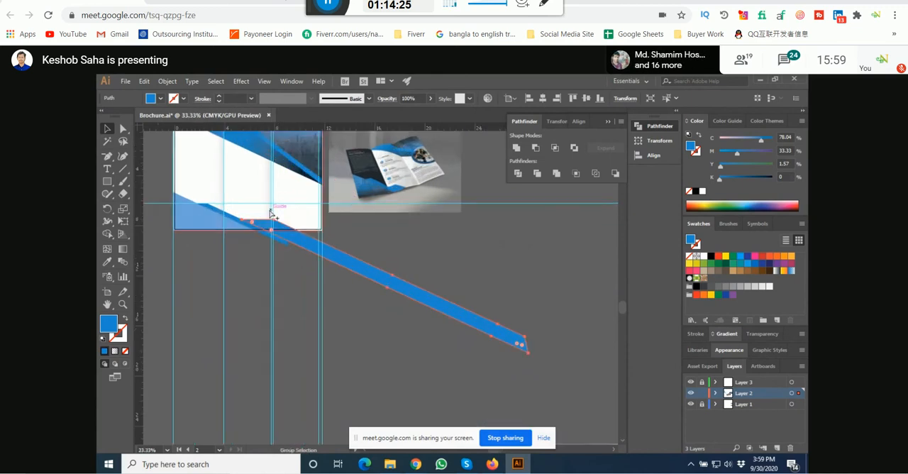
scroll(269, 220, "up", 5)
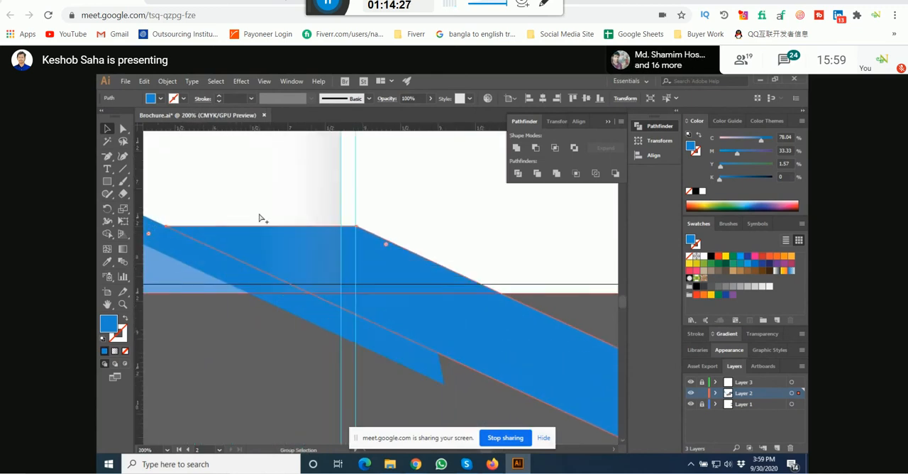
scroll(325, 264, "down", 4)
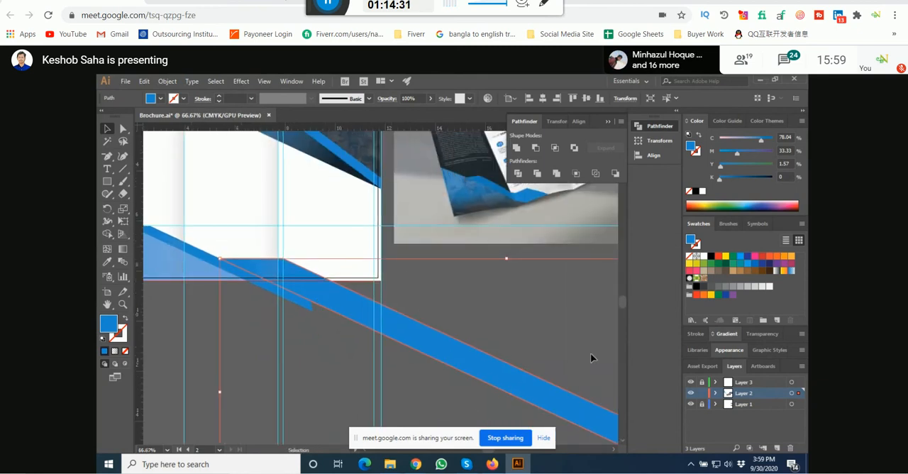
left_click(377, 279, "shift")
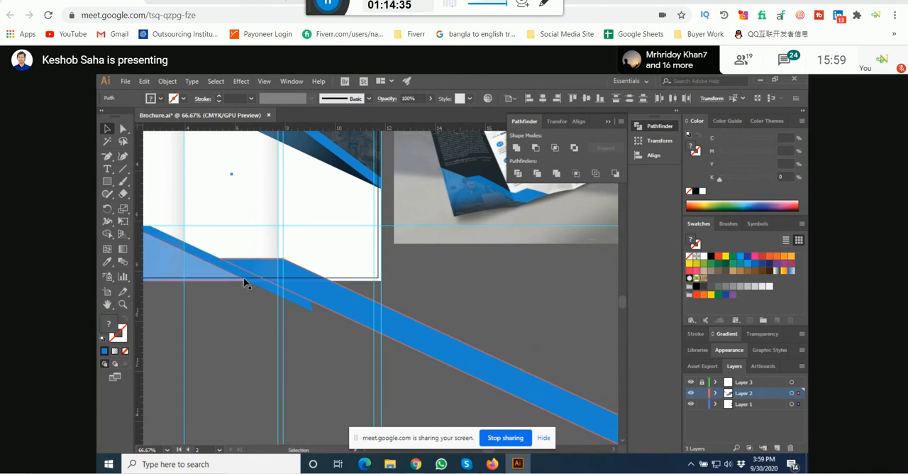
left_click(107, 234)
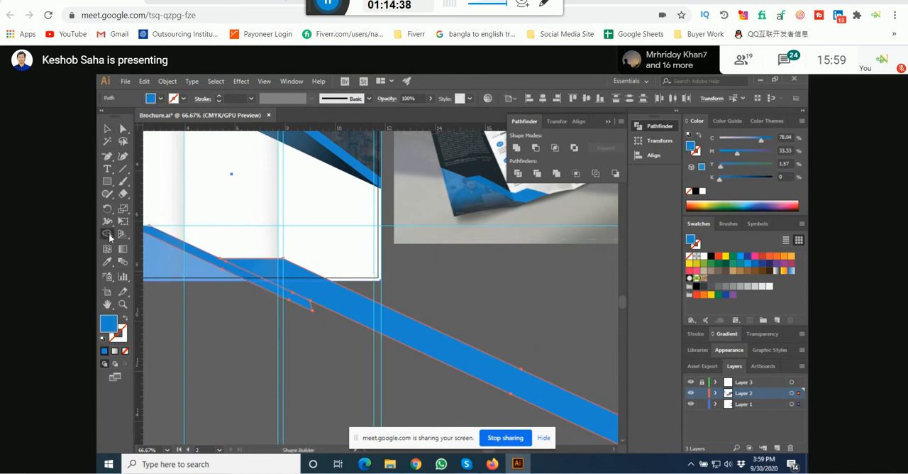
left_click(321, 301, "alt")
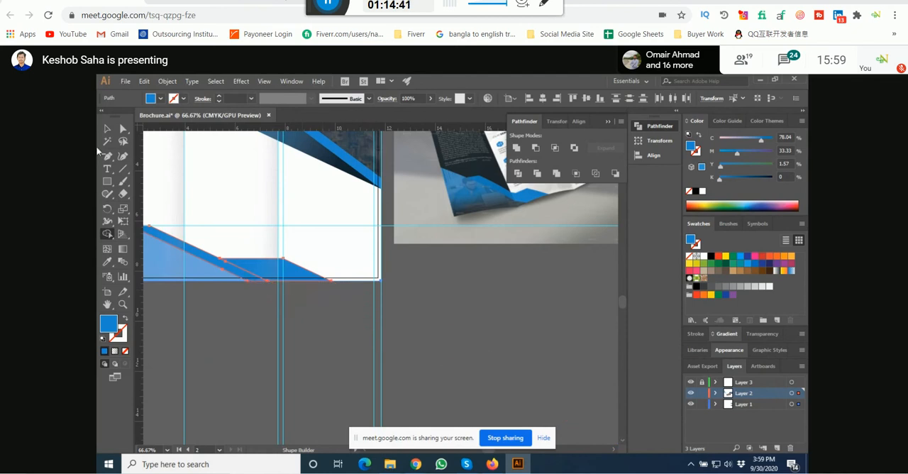
left_click(106, 129)
left_click(423, 323)
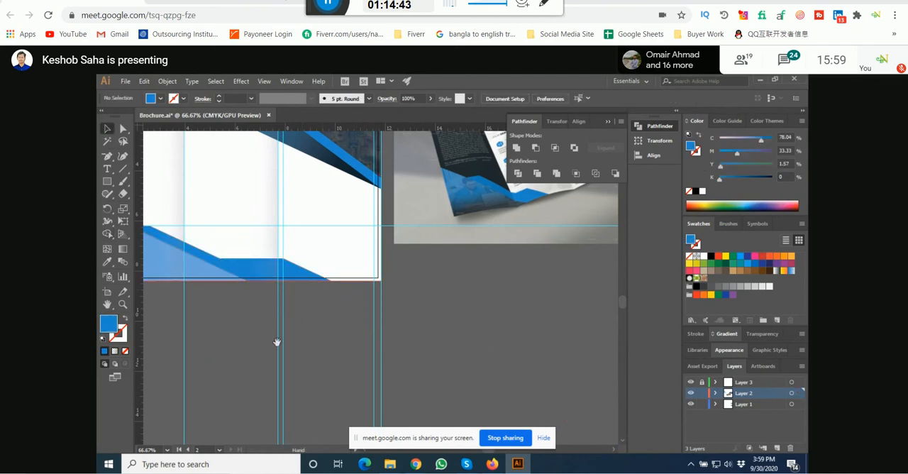
Step: Examine the photo overlays in the mockup's upper-right corner and lower-left blue triangle against the inside page
left_click_drag(195, 334, 348, 349)
scroll(356, 351, "down", 1)
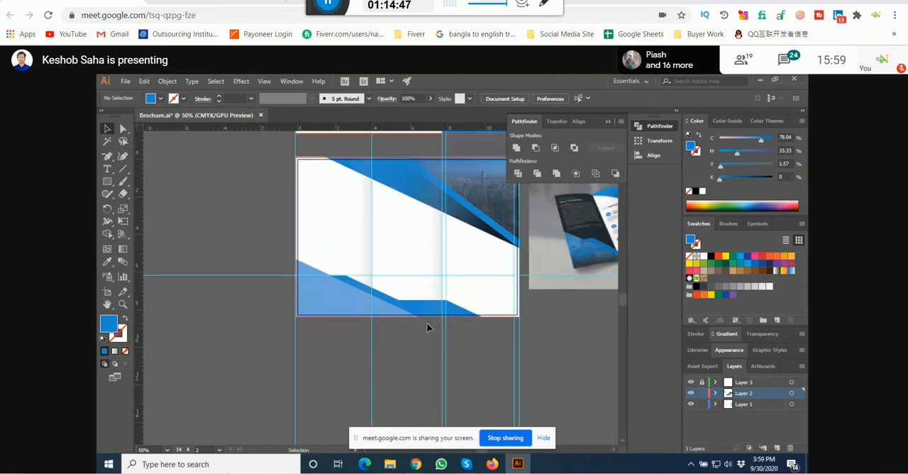
left_click_drag(534, 271, 310, 303)
scroll(446, 214, "up", 3)
scroll(428, 213, "up", 2)
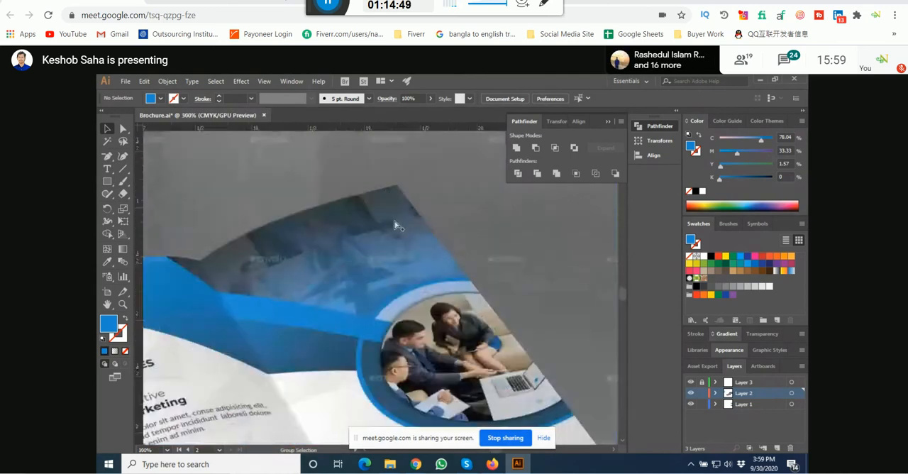
scroll(377, 273, "down", 2)
left_click_drag(225, 362, 421, 211)
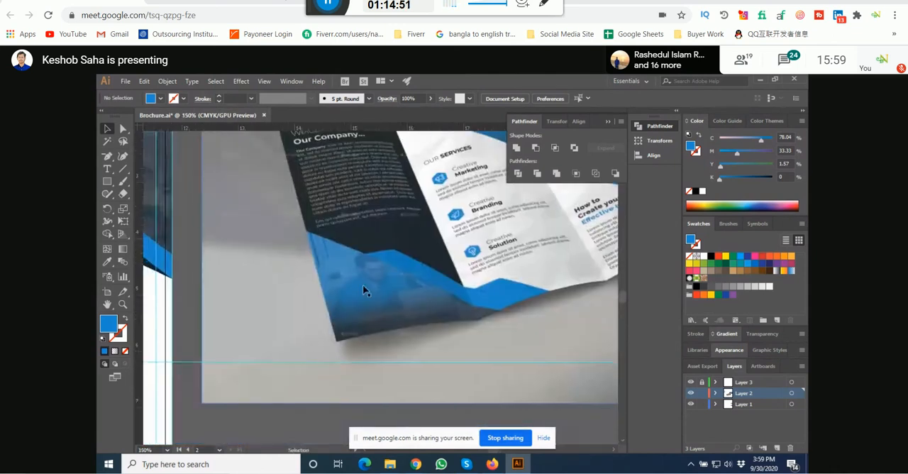
scroll(365, 290, "up", 3)
scroll(363, 289, "down", 9)
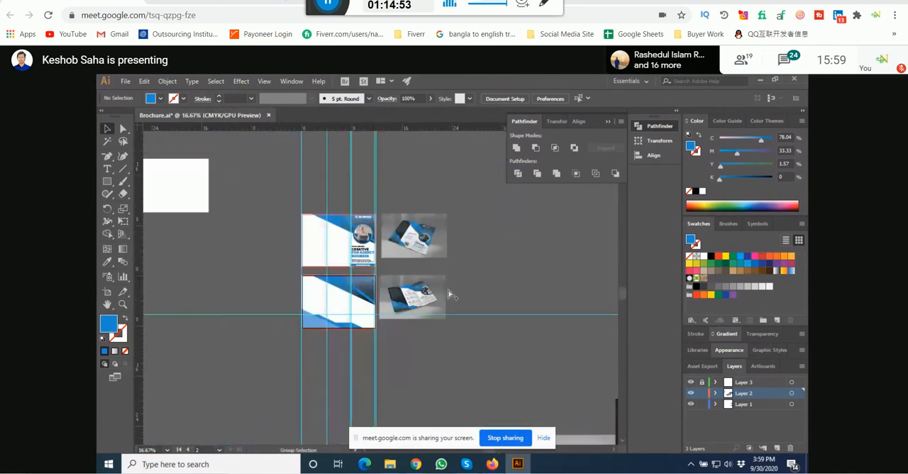
Step: Move the whiteboard office photo and the conference-table photo from the far pasteboard to just below the inside page
scroll(428, 319, "down", 3)
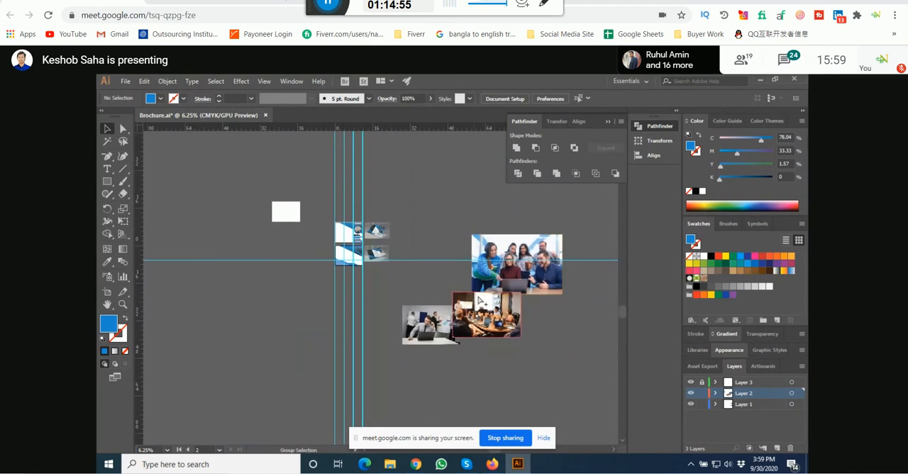
scroll(505, 277, "up", 3)
scroll(536, 272, "down", 2)
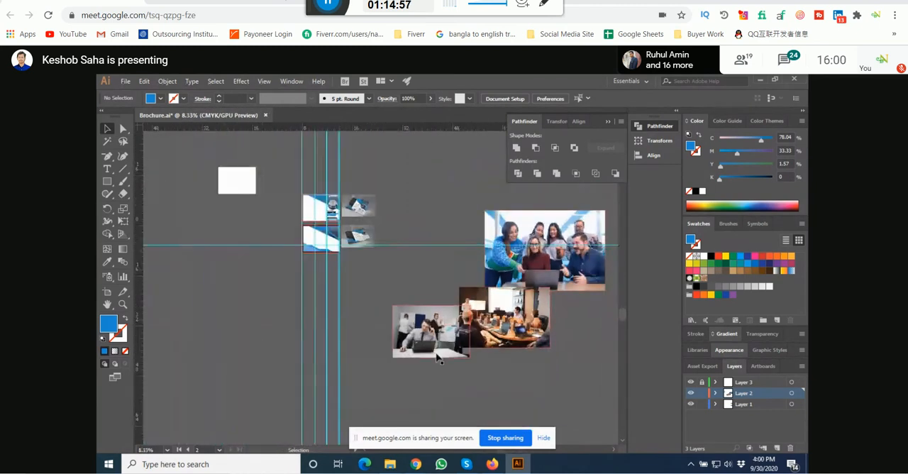
left_click_drag(374, 325, 296, 298)
scroll(494, 316, "up", 3)
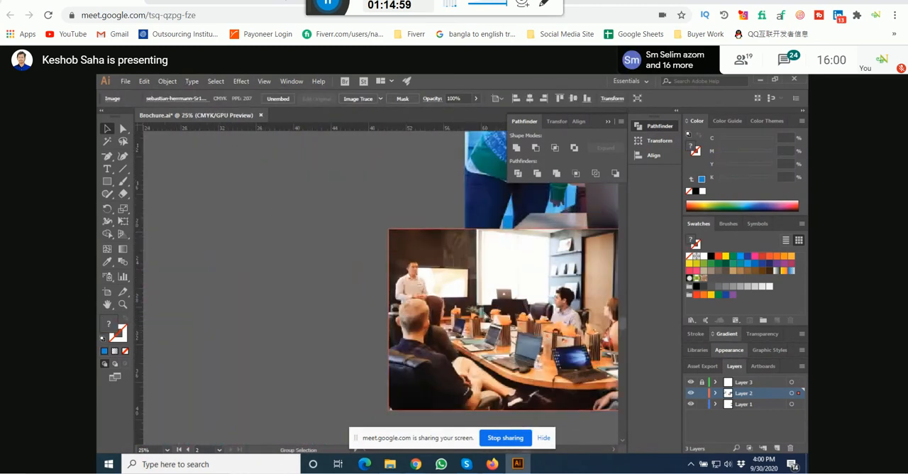
left_click_drag(306, 229, 489, 405)
left_click_drag(305, 304, 411, 398)
scroll(365, 318, "up", 5)
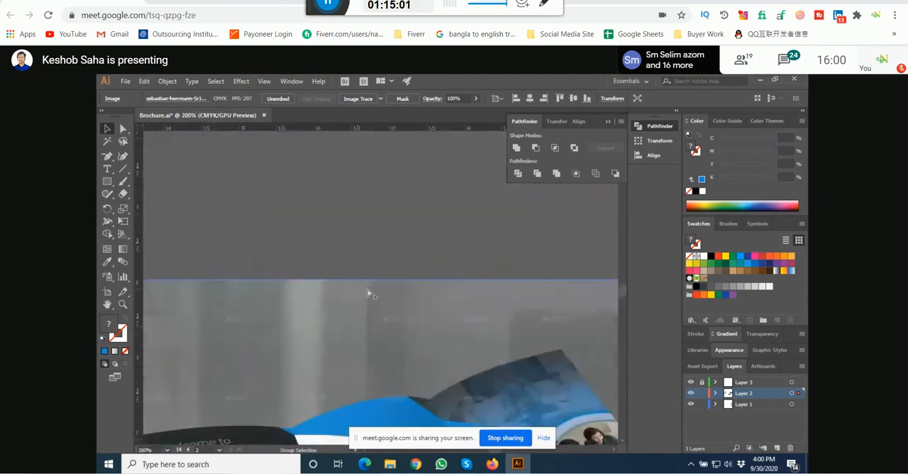
scroll(368, 293, "down", 9)
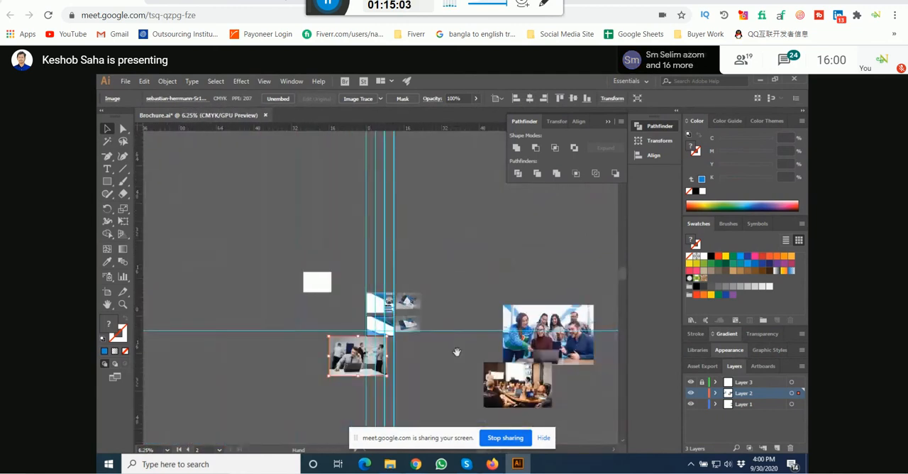
scroll(436, 334, "down", 1)
left_click_drag(509, 334, 415, 308)
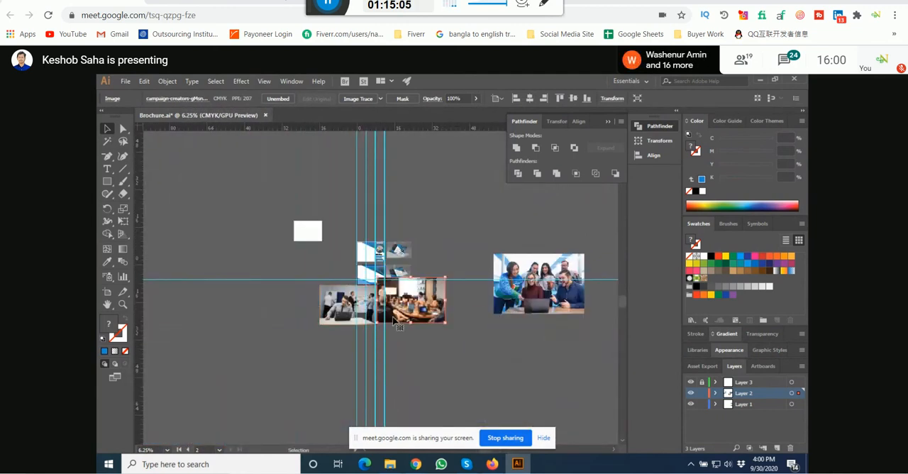
Step: Scale the whiteboard office photo down proportionally to about a third of its size and place it left of the inside page
scroll(370, 307, "up", 2)
scroll(370, 307, "up", 2)
left_click(347, 275)
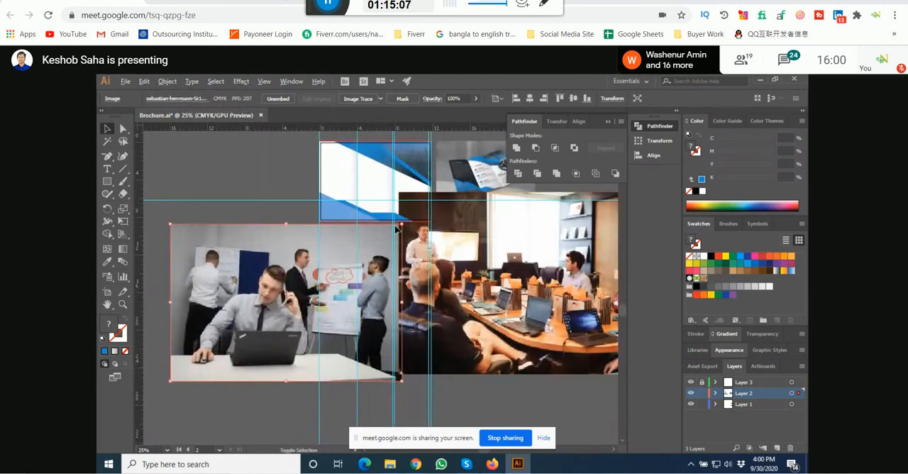
left_click_drag(401, 224, 361, 260)
scroll(299, 293, "up", 2)
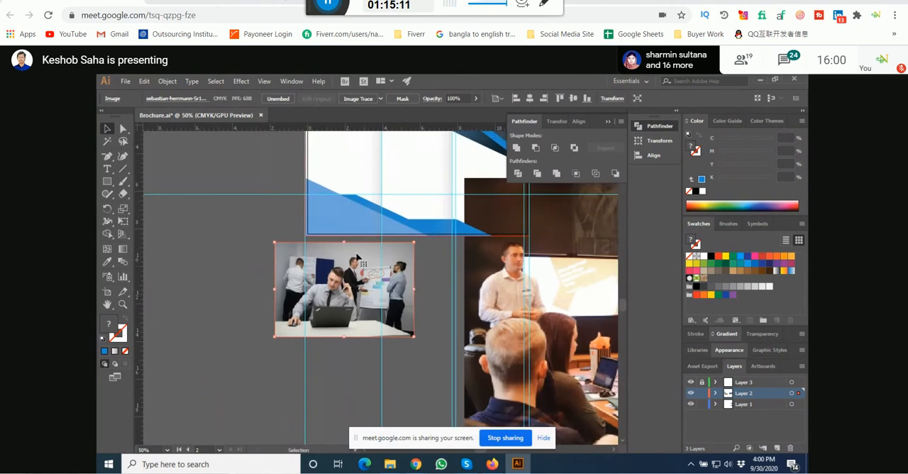
left_click_drag(350, 221, 275, 287)
left_click_drag(363, 270, 189, 304)
scroll(261, 292, "down", 4)
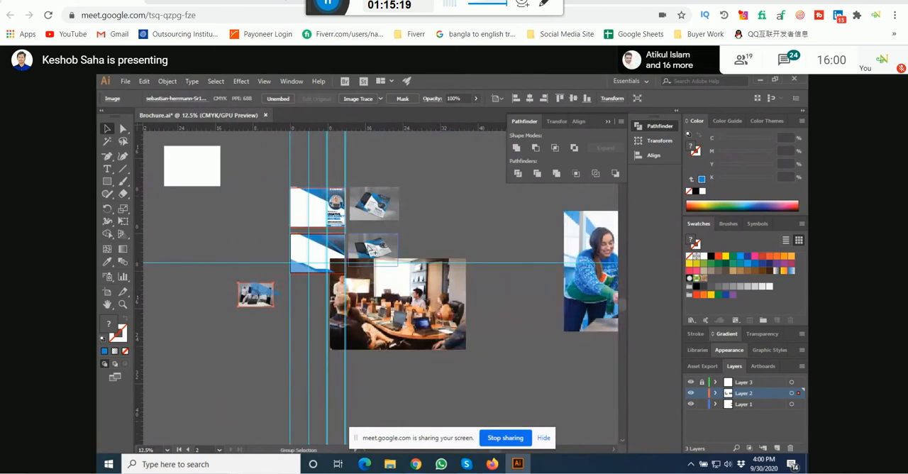
Step: Scale the whiteboard office photo to the width of the blue triangle copy and line up their side edges
scroll(371, 251, "up", 6)
scroll(356, 314, "down", 5)
left_click_drag(259, 341, 350, 303)
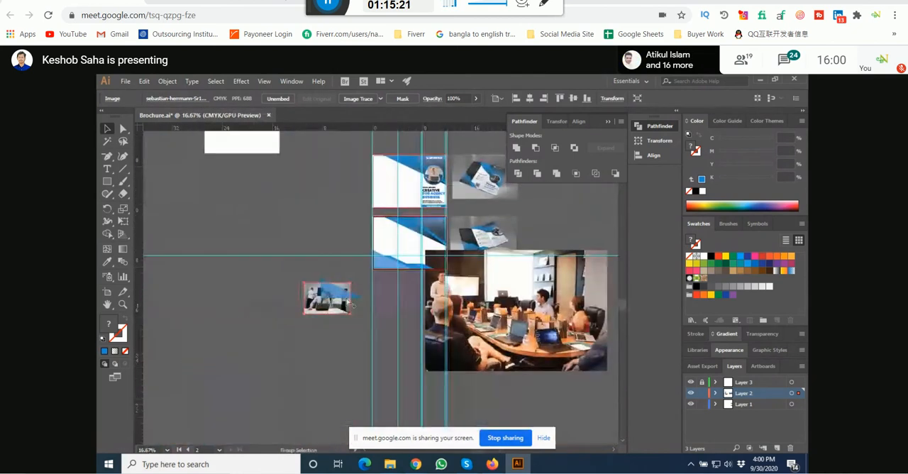
scroll(347, 300, "up", 4)
left_click_drag(295, 312, 359, 299)
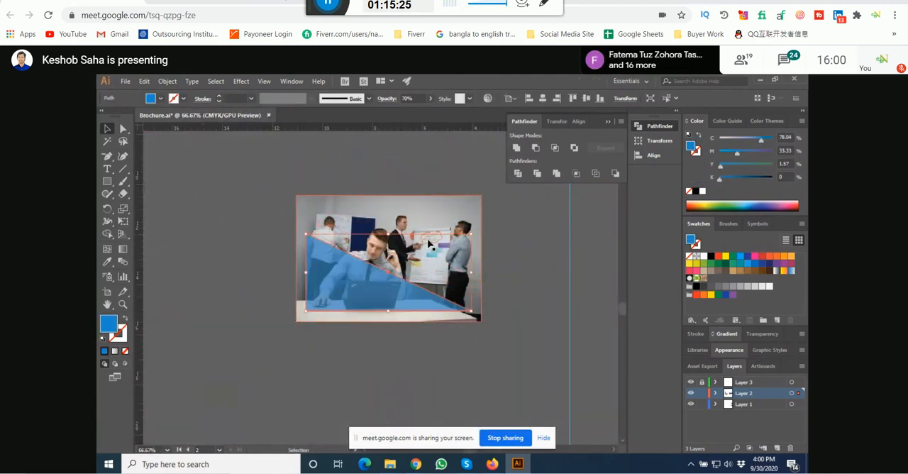
left_click(462, 224)
mouse_move(482, 197)
left_mouse_down()
mouse_move(474, 207)
mouse_move(482, 204)
left_mouse_up()
left_click_drag(300, 264, 327, 262)
scroll(357, 265, "up", 2)
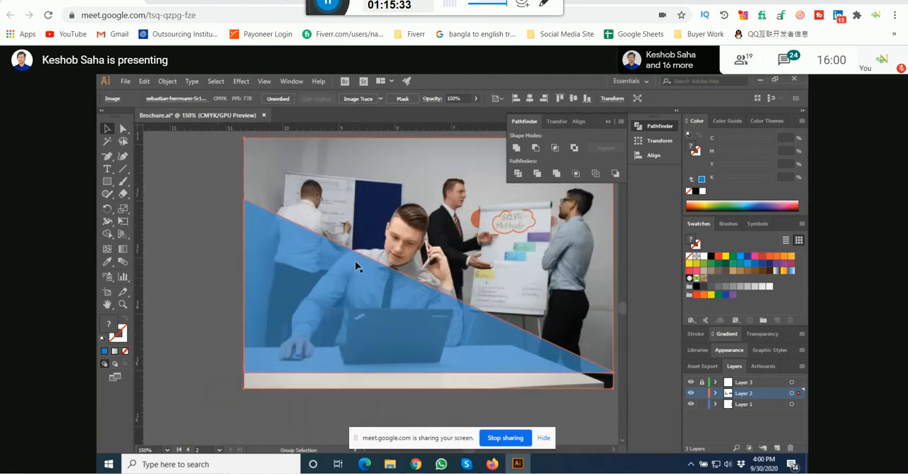
scroll(357, 265, "right", 3)
left_click(528, 286)
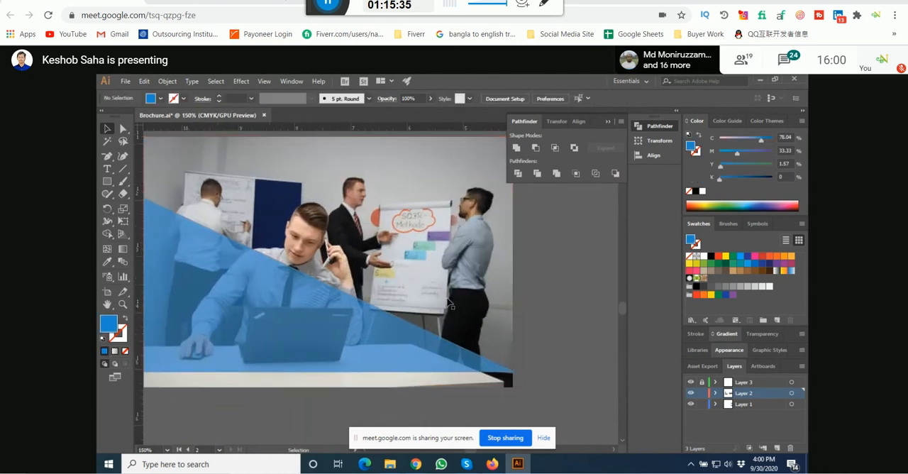
Step: Raise the blue triangle copy over the whiteboard office photo until its tip meets the photo's upper edge
left_click_drag(339, 318, 336, 290)
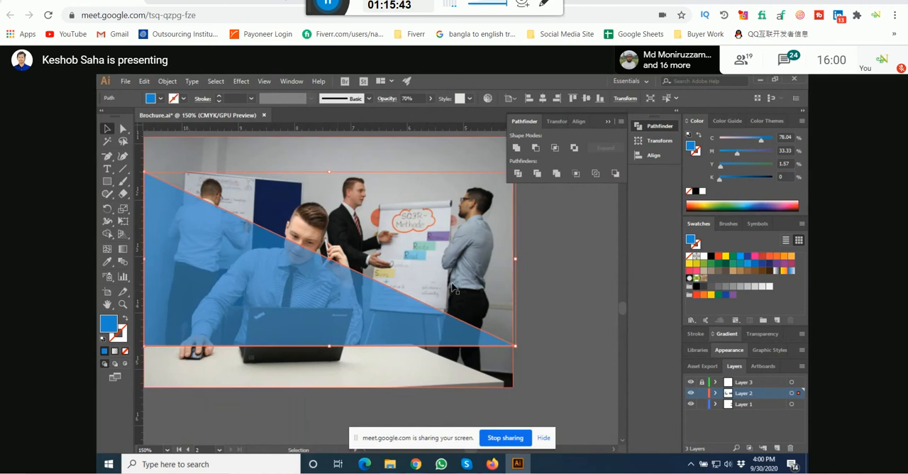
left_click(547, 272)
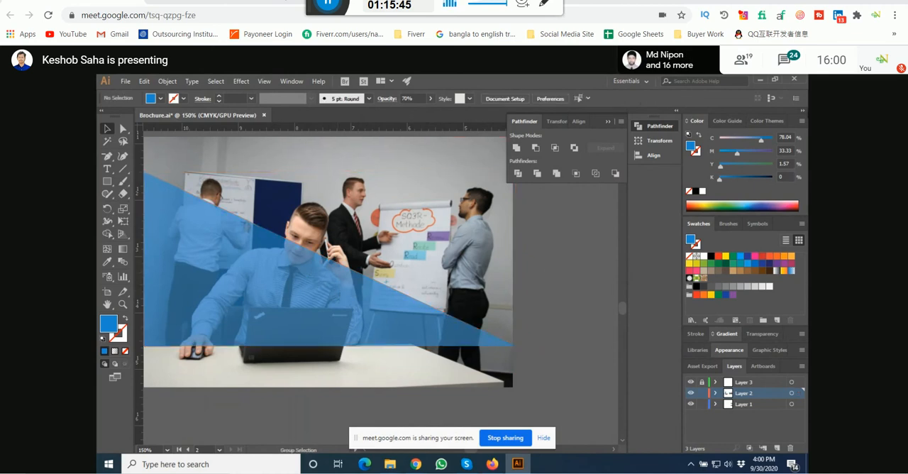
scroll(518, 244, "down", 3)
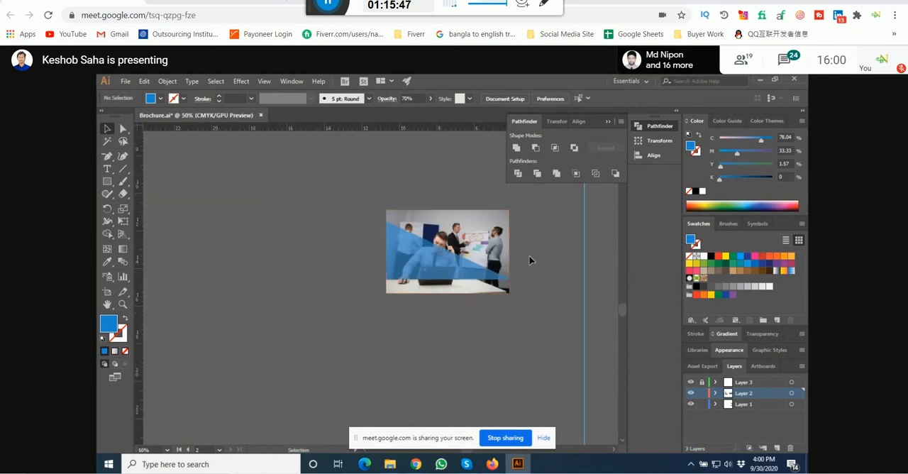
scroll(495, 262, "down", 1)
left_click_drag(489, 246, 310, 306)
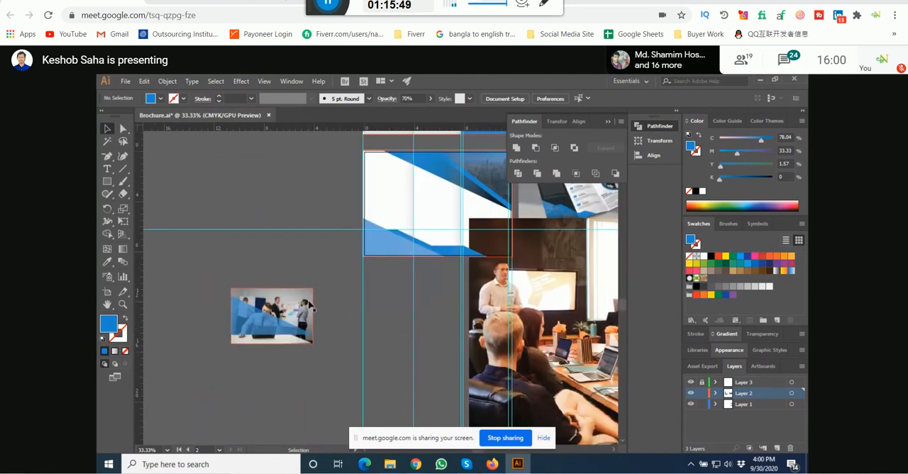
scroll(331, 301, "down", 1)
scroll(410, 239, "up", 4)
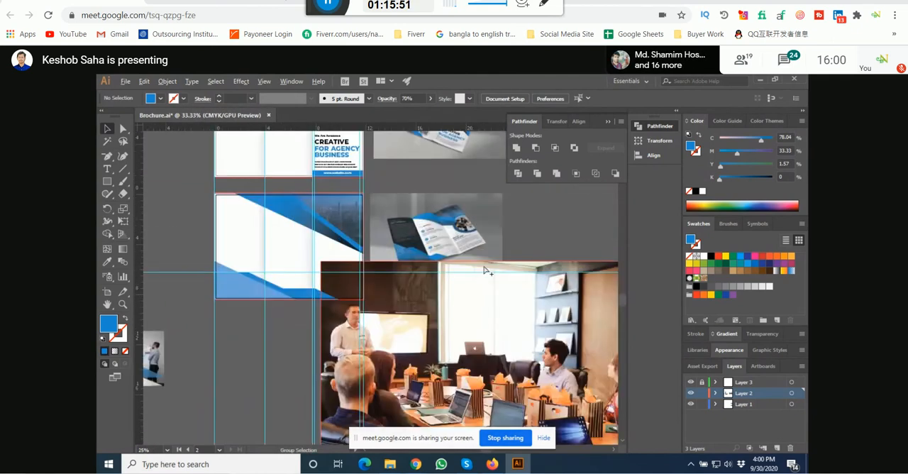
scroll(321, 271, "down", 3)
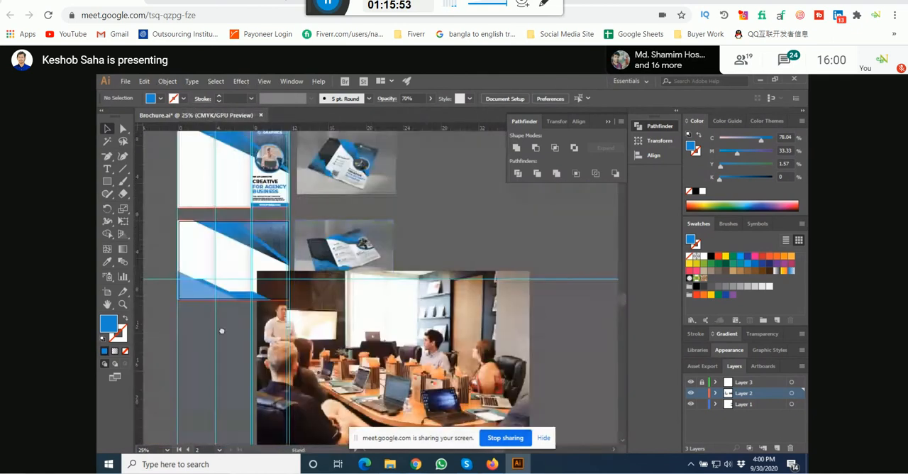
scroll(200, 344, "up", 3)
left_click_drag(200, 344, 281, 260)
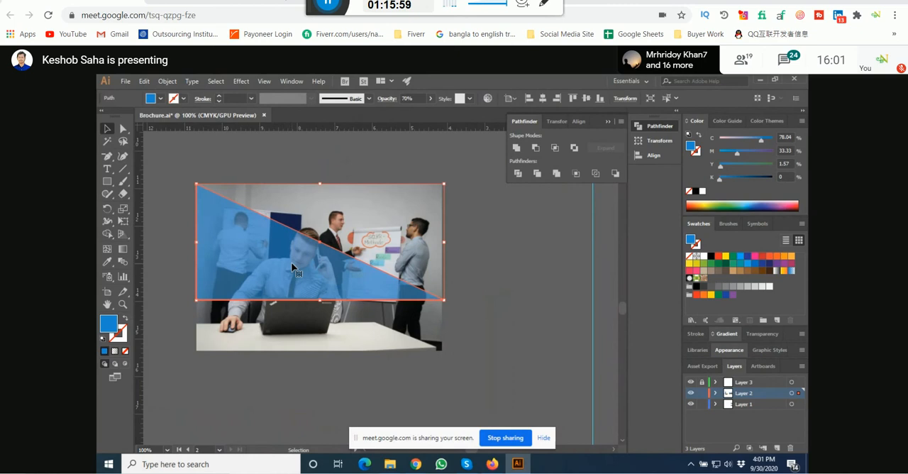
Step: Widen the office photo slightly to cover the triangle's tip, and clip the photo into the triangle with a clipping mask
left_click(460, 248)
left_click(415, 284)
left_click(462, 260)
left_click(439, 264)
scroll(441, 265, "up", 3)
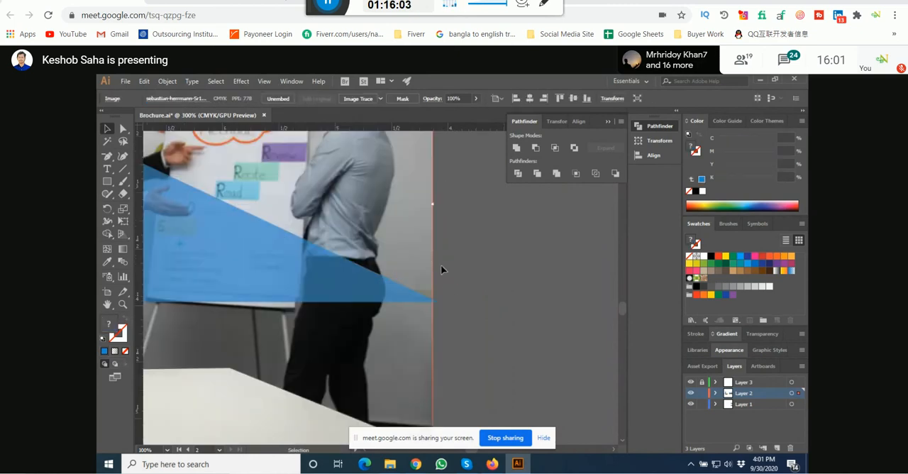
left_click_drag(435, 205, 439, 206)
left_click_drag(478, 229, 400, 324)
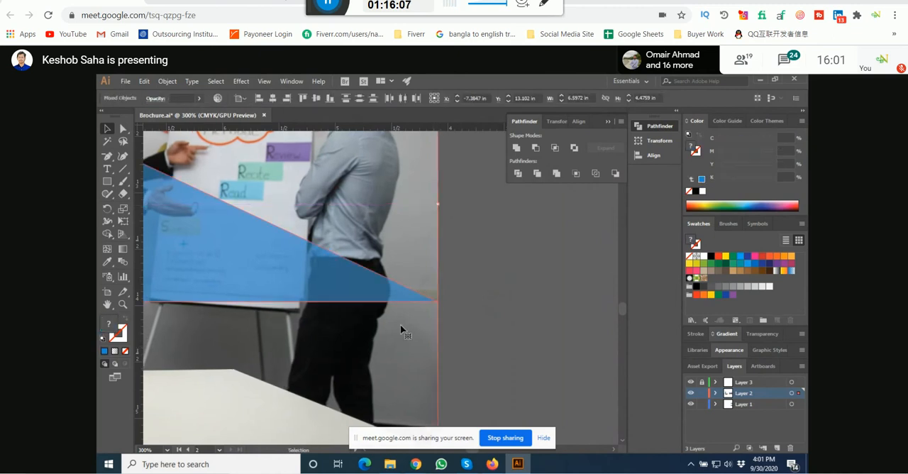
key("ctrl+7")
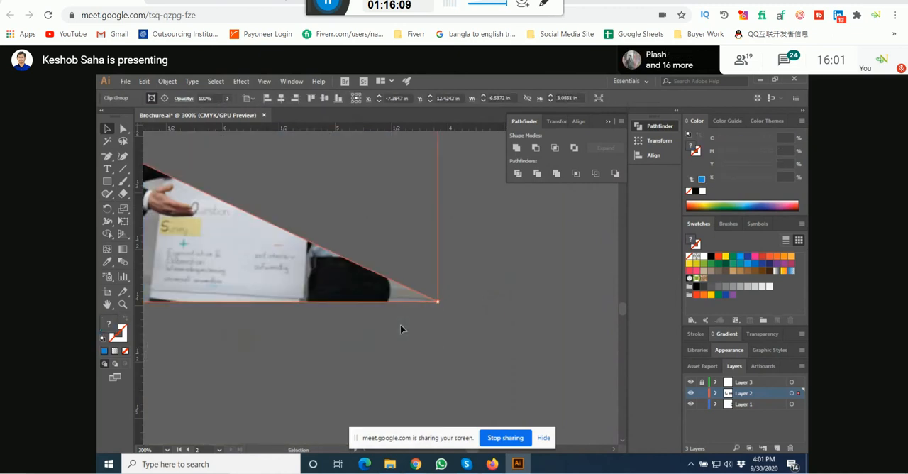
Step: Move the clipped office photo to just below the inside page's lower-left blue triangle
scroll(400, 325, "down", 4)
left_click_drag(381, 274, 332, 355)
scroll(281, 354, "down", 1)
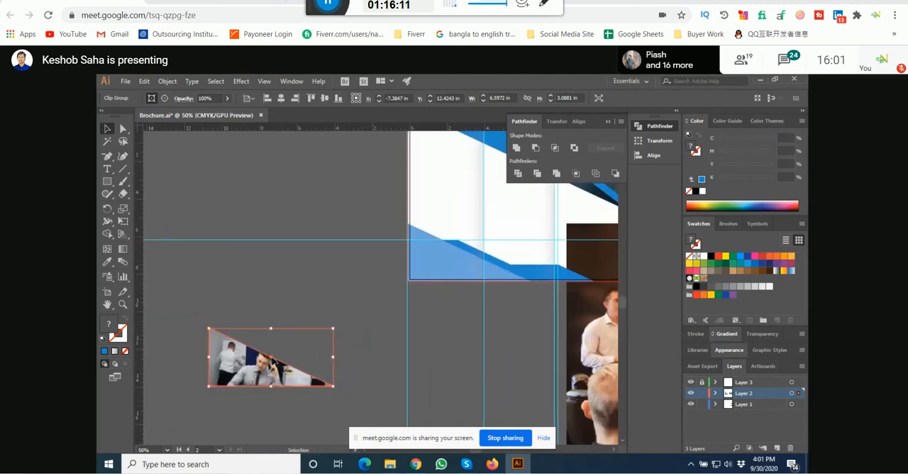
left_click_drag(251, 362, 444, 320)
scroll(444, 319, "up", 1)
key("a")
left_click(442, 257)
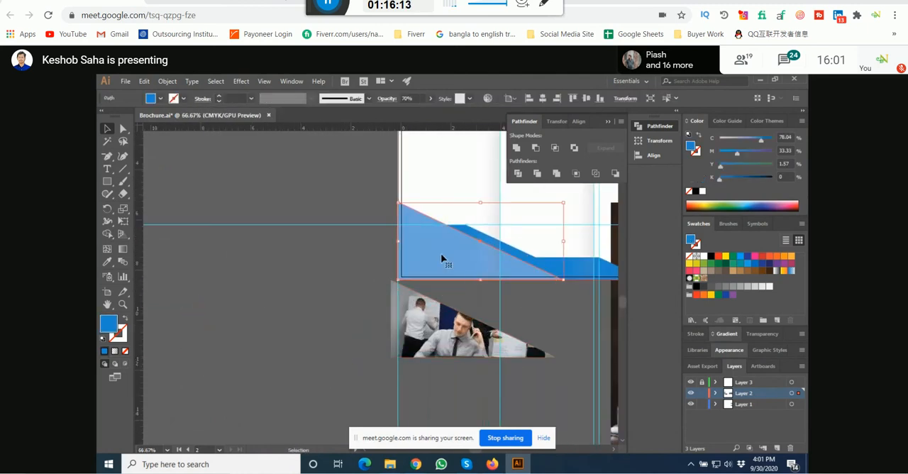
key("v")
left_click_drag(442, 257, 356, 319)
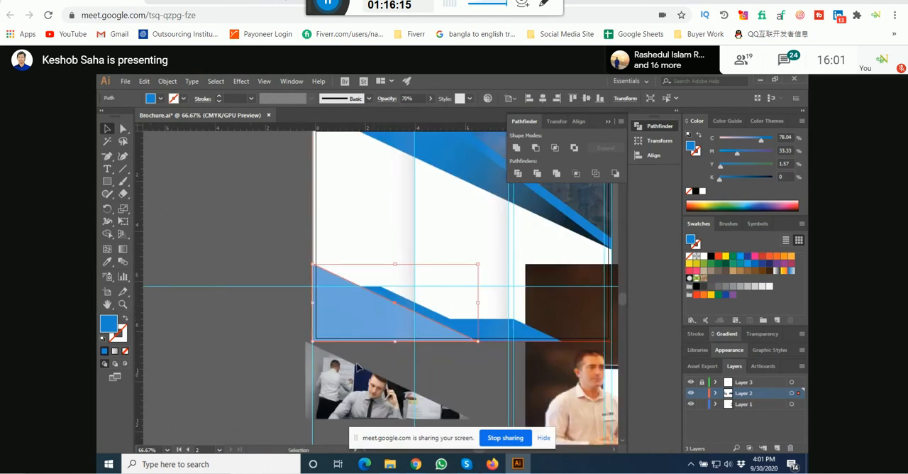
Step: Fit the clipped office photo behind the translucent lower-left triangle, flush with the page's left and lower bleed edges
left_click_drag(363, 396, 369, 318)
scroll(361, 320, "up", 3)
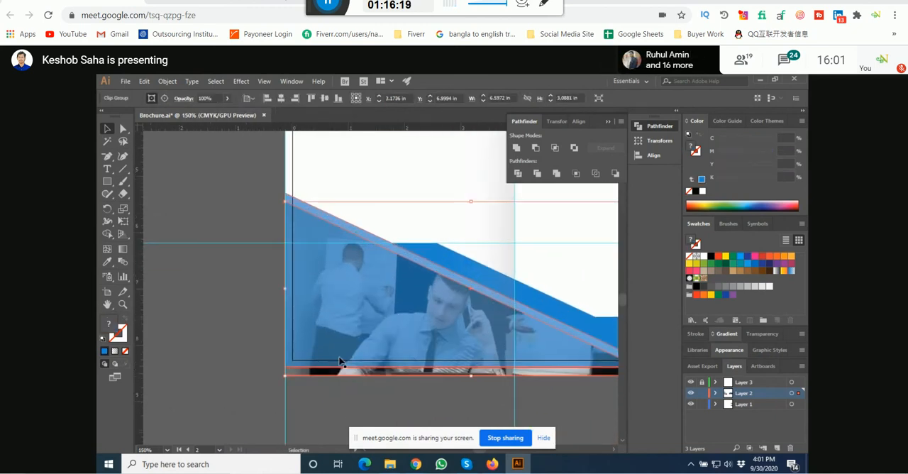
scroll(339, 369, "up", 1)
left_click_drag(335, 378, 339, 368)
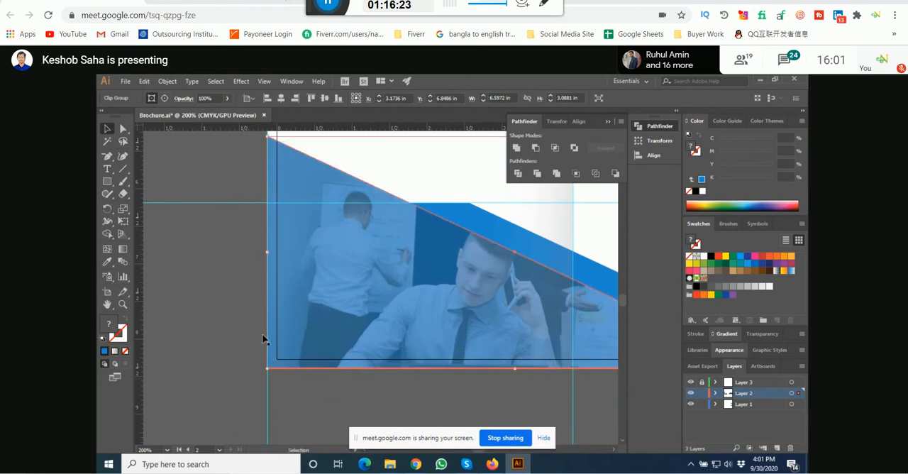
left_click(210, 320)
Step: Move the conference-table photo down clear of the inside mockup and examine the mockup's lower-left photo overlay
scroll(211, 320, "down", 6)
scroll(361, 290, "up", 7)
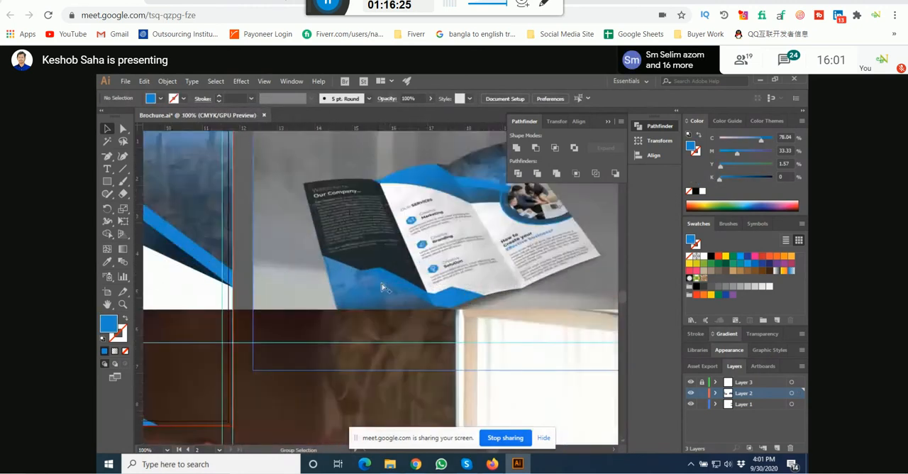
scroll(388, 302, "down", 6)
key("space")
left_click_drag(400, 238, 380, 350)
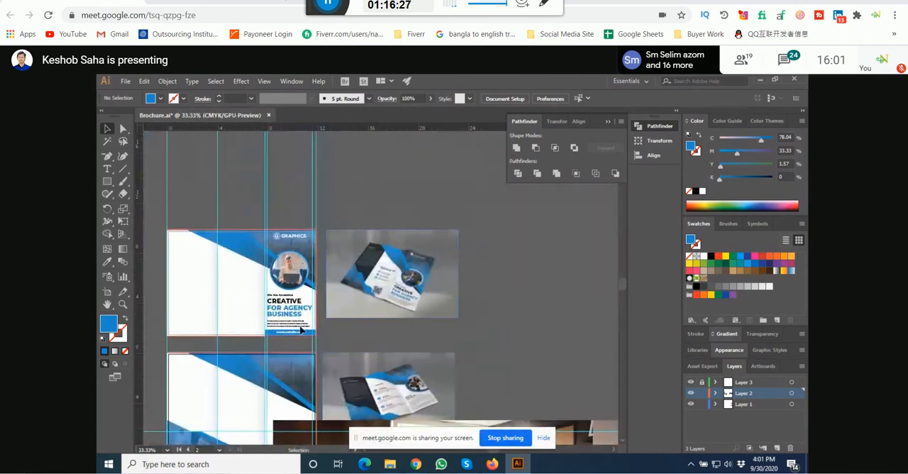
scroll(401, 420, "up", 4)
left_click_drag(389, 395, 457, 314)
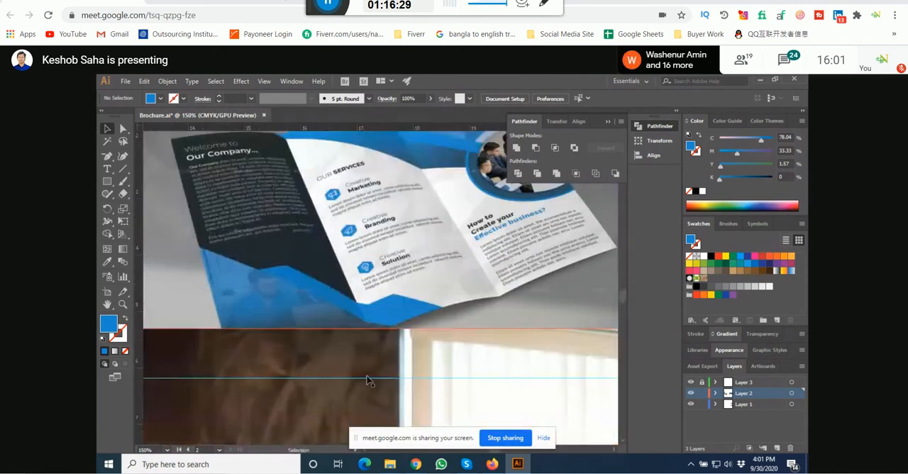
left_click_drag(367, 377, 347, 335)
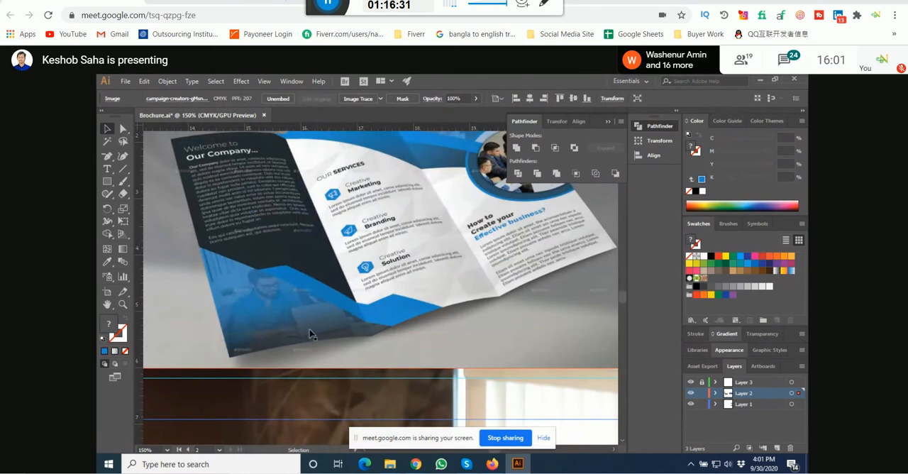
scroll(437, 337, "down", 4)
Step: Compare the inside page's lower-left office photo overlay with the city photo overlay in its upper-right corner
left_click_drag(313, 366, 415, 289)
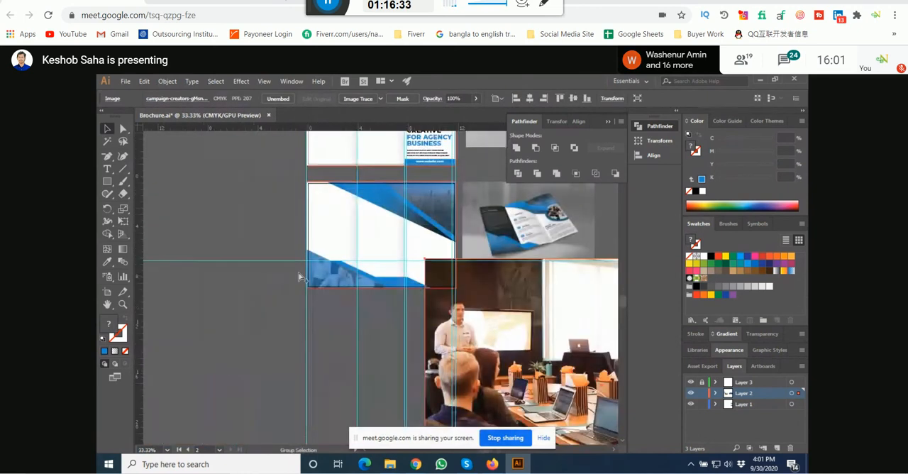
scroll(300, 277, "up", 2)
left_click(310, 277)
scroll(263, 331, "up", 2)
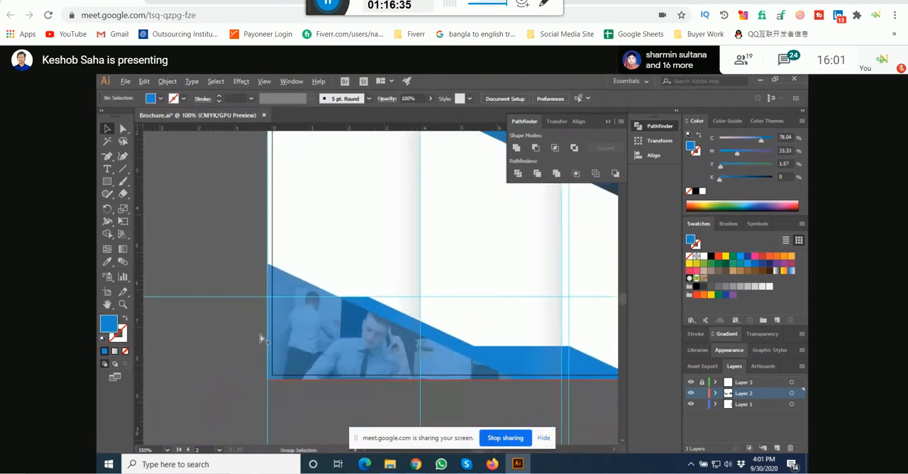
scroll(259, 334, "down", 3)
scroll(385, 250, "up", 4)
left_click_drag(326, 354, 376, 276)
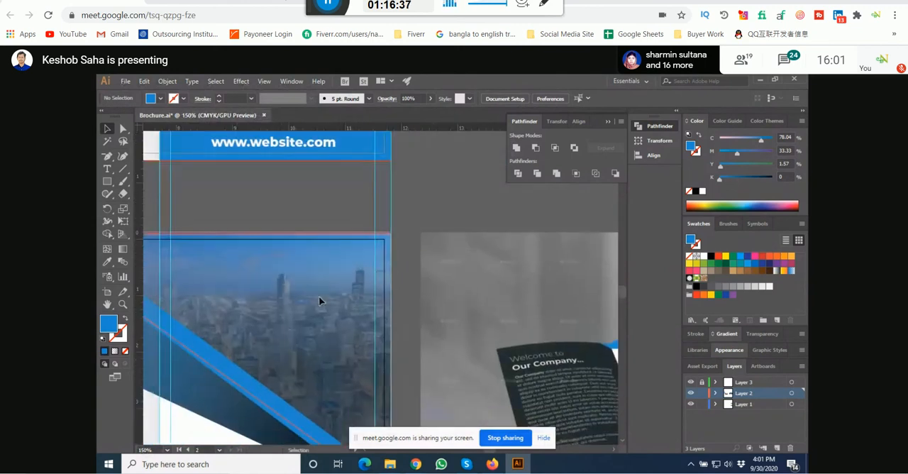
Step: Undo the trial shift of the gradient shape over the city photo and lock Layer 1
left_click_drag(318, 298, 260, 304)
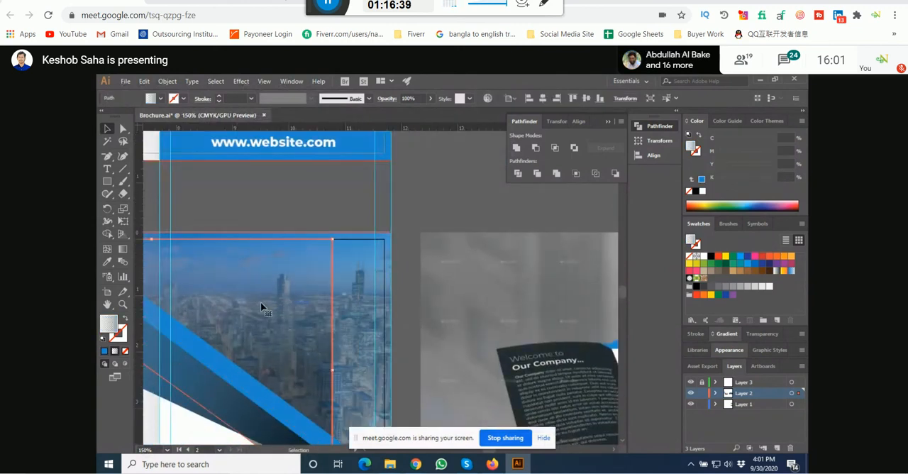
key("ctrl+z")
left_click(344, 260)
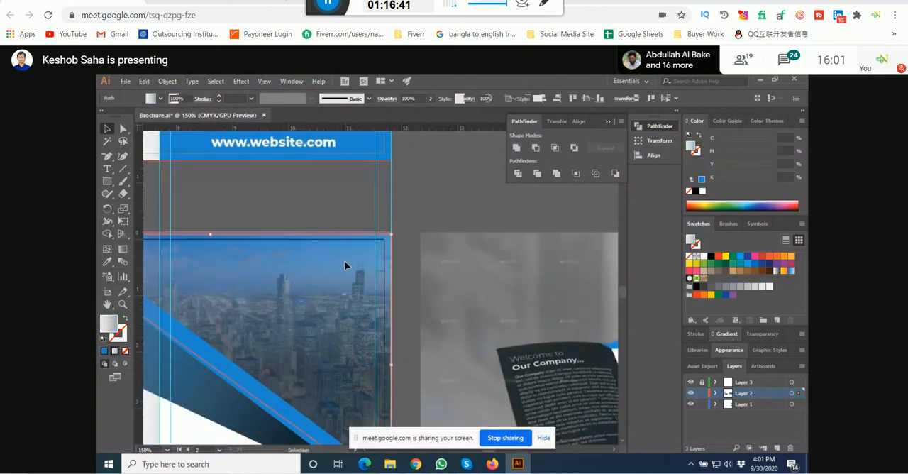
scroll(351, 259, "down", 4)
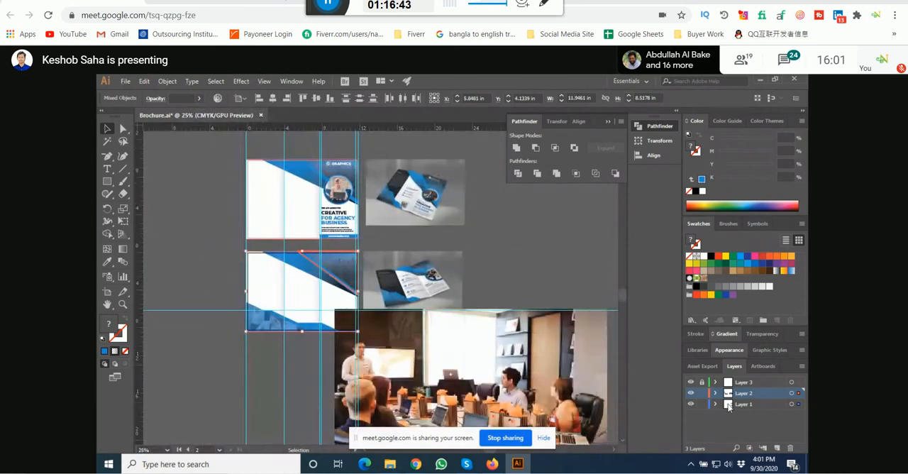
left_click(540, 285)
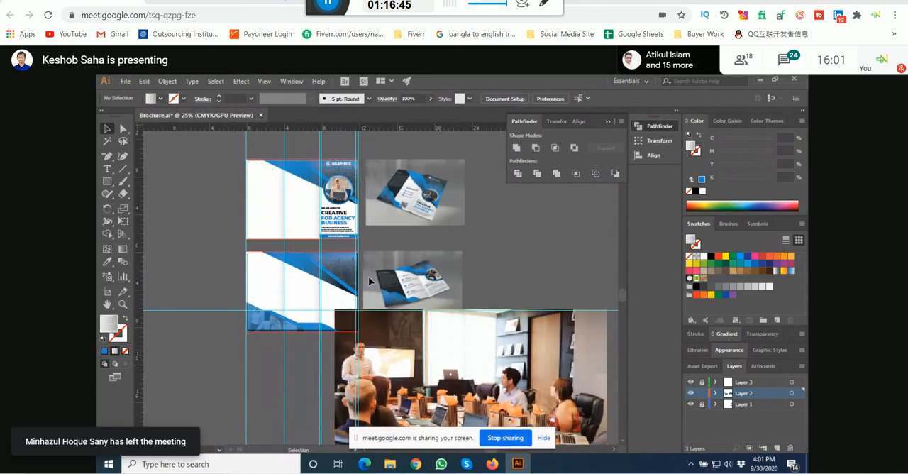
Step: Place the gradient and blue overlay shapes from the upper-right corner on the pasteboard below the page, deleting the surplus piece
left_click_drag(345, 264, 236, 405)
scroll(192, 378, "up", 3)
left_click_drag(231, 345, 229, 327)
left_click(257, 357)
left_click_drag(306, 272, 334, 347)
left_click(330, 276)
key("Delete")
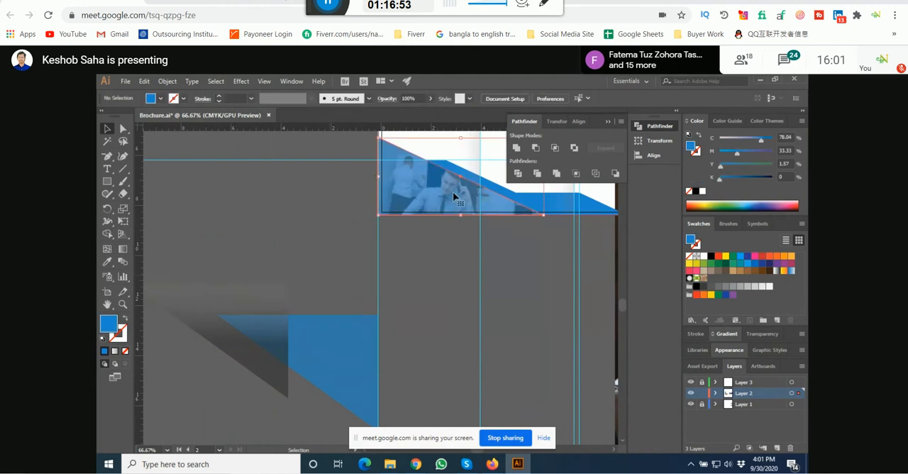
Step: Apply the pasteboard blue shape's fill and 64% opacity to the page's lower-left triangle with the Eyedropper
left_click(107, 261)
left_click(276, 320)
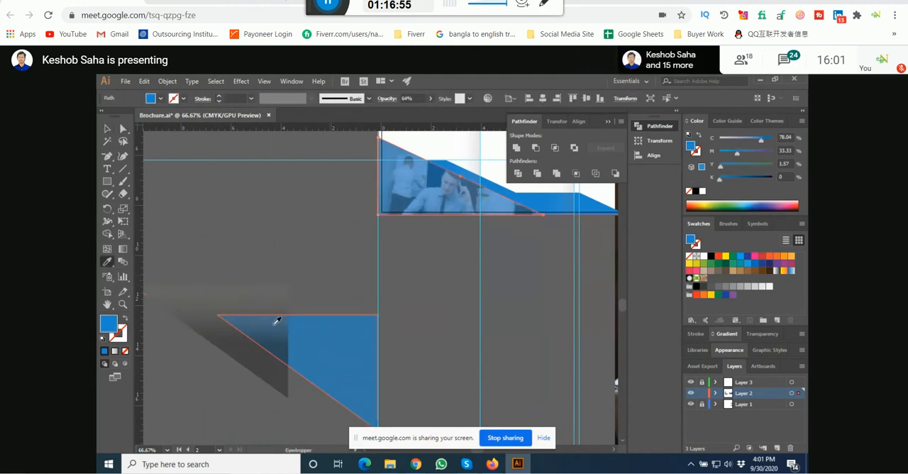
left_click(107, 128)
left_click(291, 234)
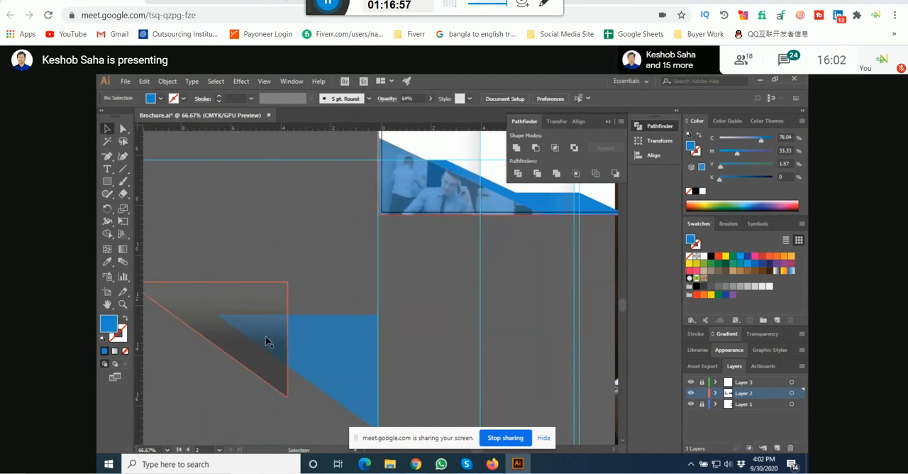
Step: Duplicate the page's lower-left blue triangle in place and apply the pasteboard shape's gradient fill to the copy with the Eyedropper
key("a")
left_click(419, 220)
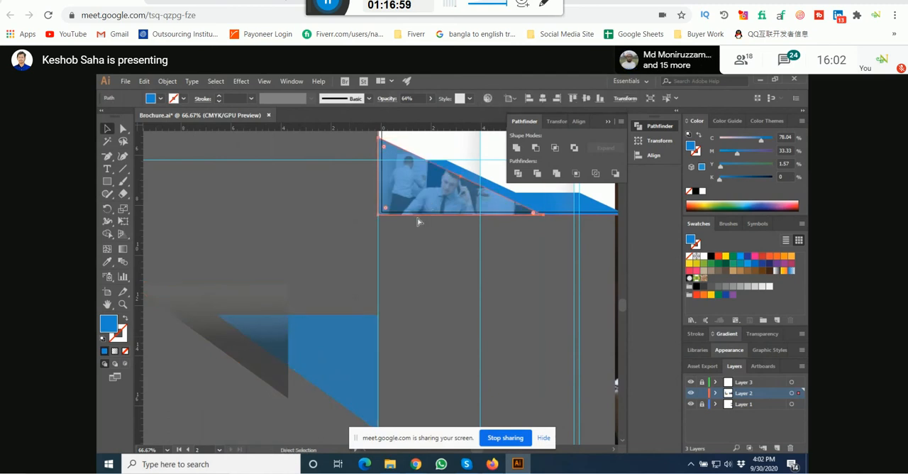
key("v")
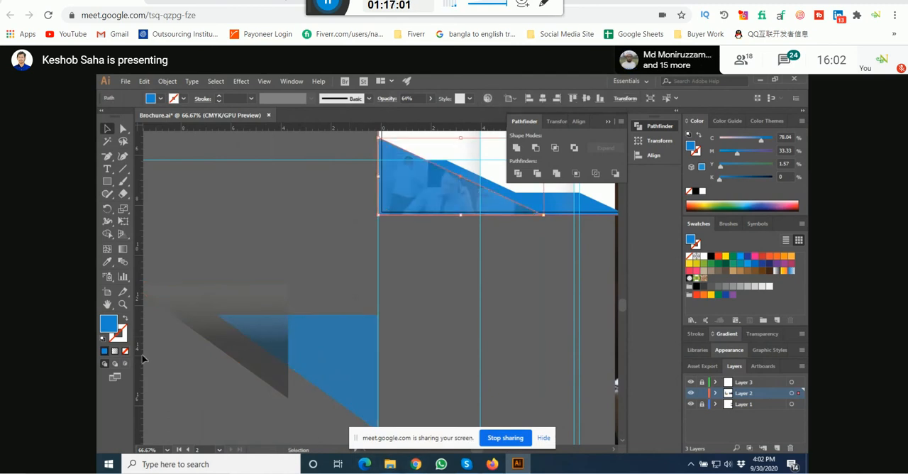
left_click(108, 262)
left_click(239, 339)
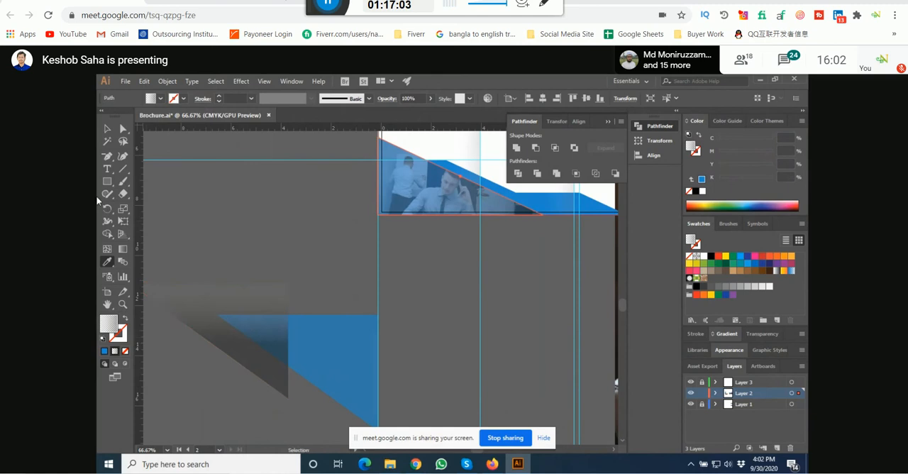
key("v")
Step: Redirect the gradient on the lower-left triangle to run vertically from mid-height down to near the page's bottom edge
scroll(268, 303, "down", 1)
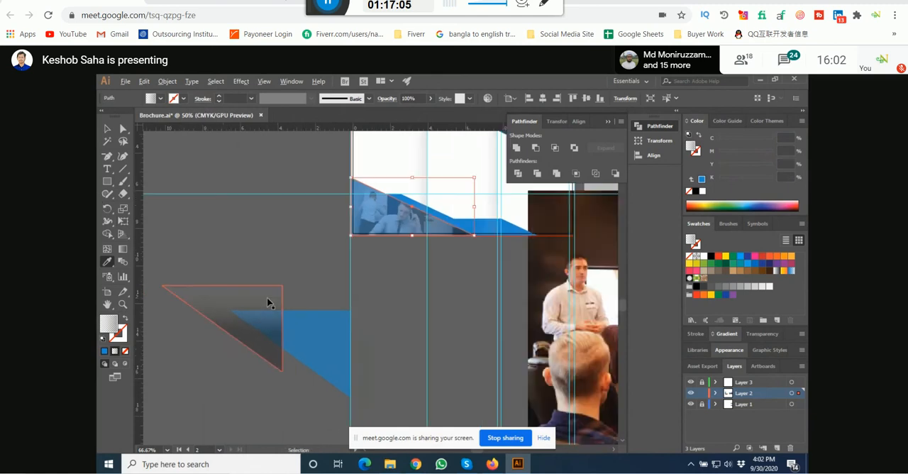
scroll(269, 304, "down", 3)
scroll(385, 264, "up", 4)
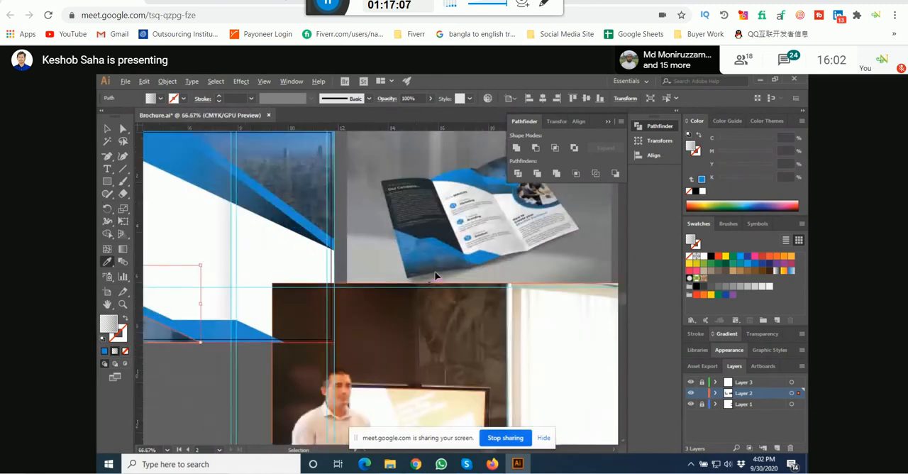
scroll(436, 275, "down", 6)
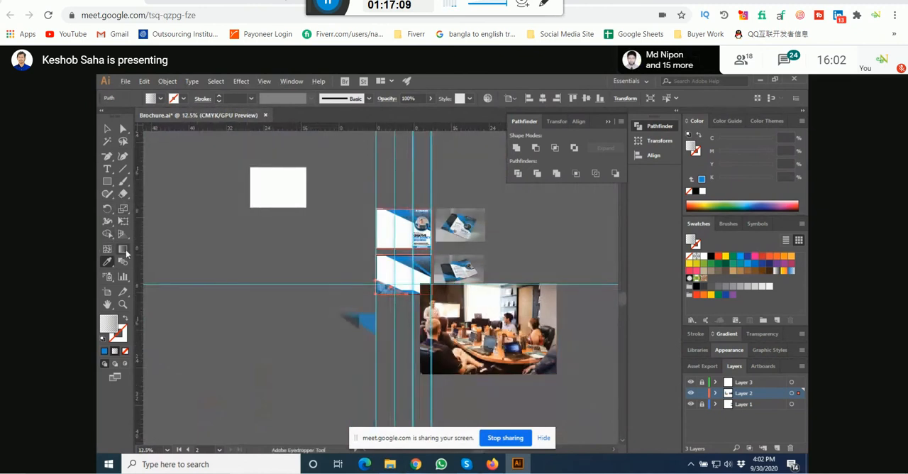
left_click(123, 250)
scroll(367, 270, "up", 7)
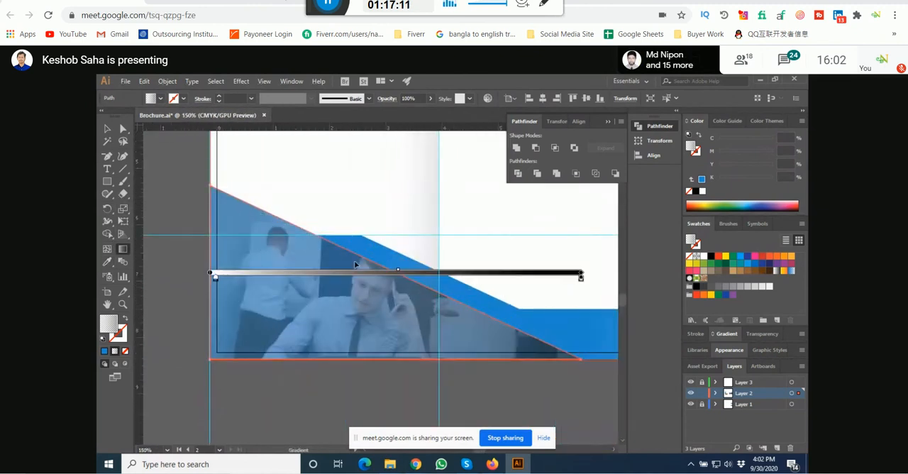
left_click_drag(355, 264, 359, 341)
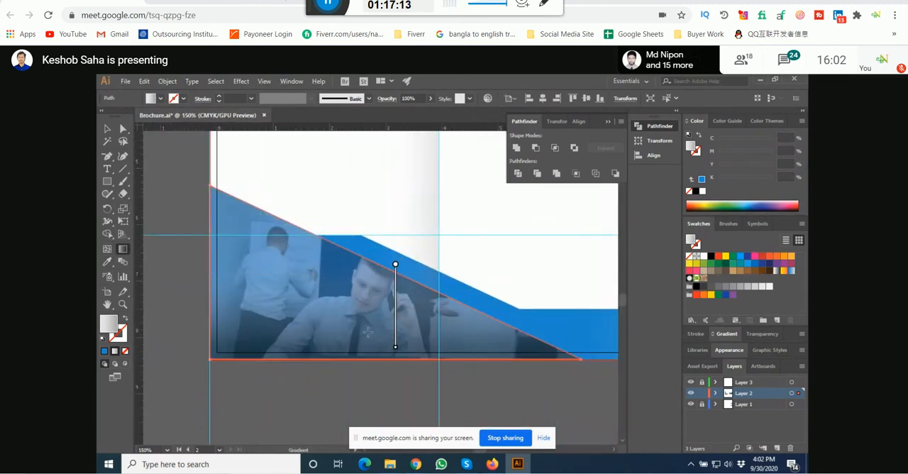
mouse_move(399, 324)
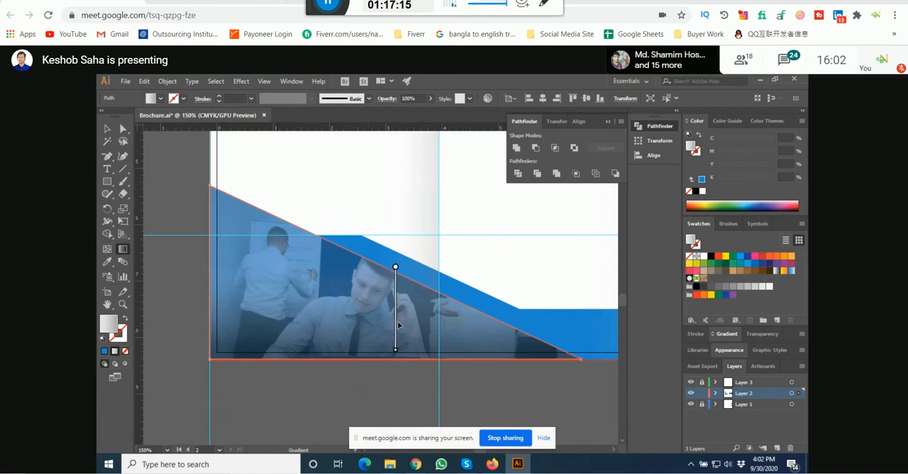
left_click(107, 131)
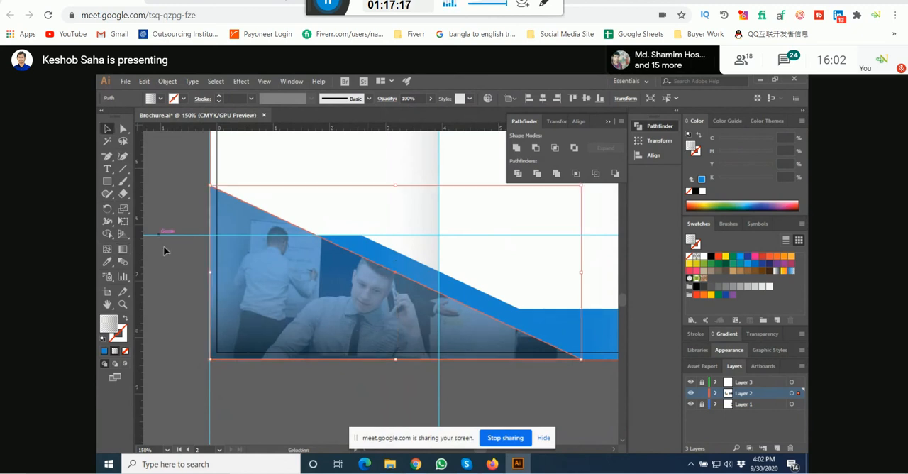
left_click(177, 285)
Step: Delete the gradient and blue sample shapes from the pasteboard below the inside page
scroll(289, 315, "down", 3)
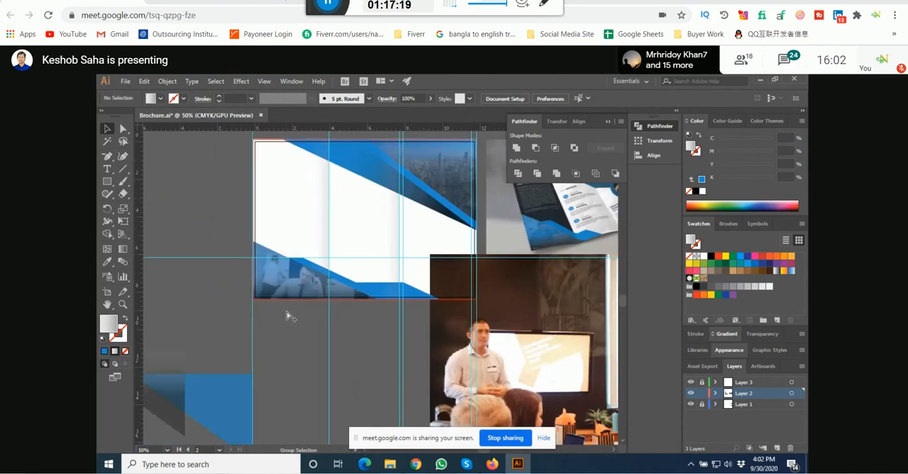
scroll(288, 315, "down", 1)
left_click(222, 365)
mouse_move(236, 356)
left_mouse_down()
mouse_move(253, 326)
mouse_move(243, 361)
left_mouse_up()
left_click(216, 354)
left_click_drag(217, 305, 245, 343)
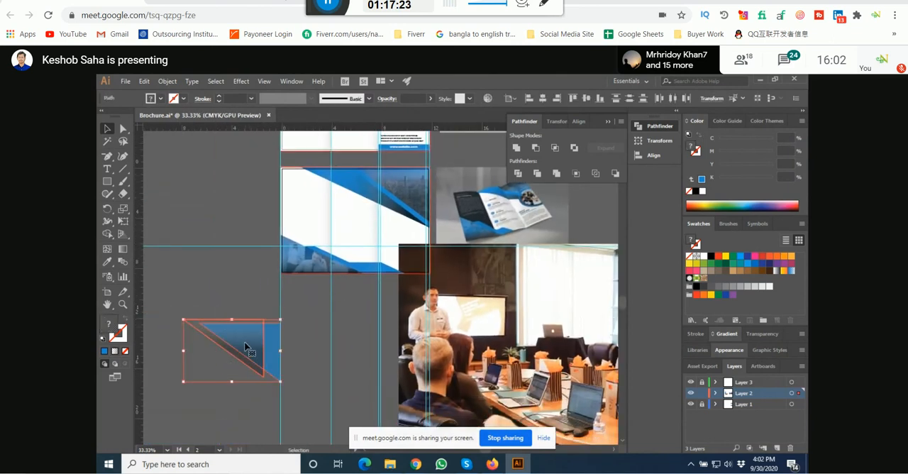
key("Delete")
Step: Shrink the meeting-room photo and place it over the brochure mockup beside the inside page
scroll(422, 183, "up", 4)
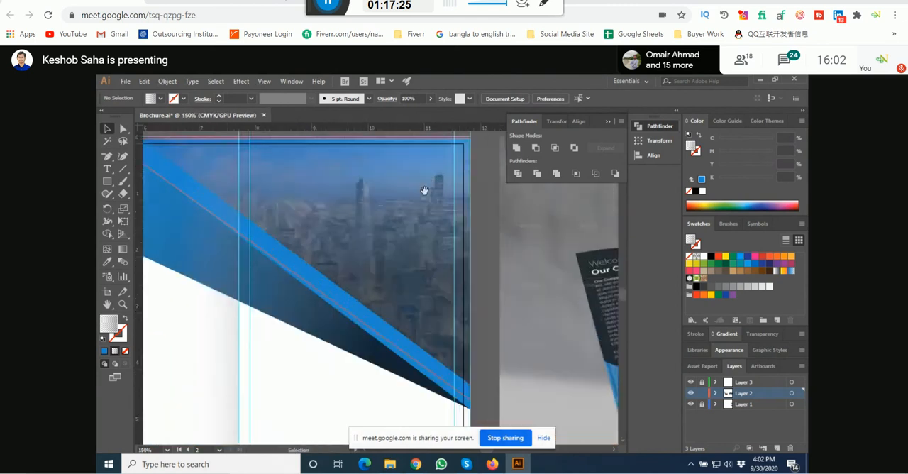
left_click_drag(424, 192, 205, 245)
scroll(203, 272, "down", 2)
scroll(204, 271, "down", 1)
left_click_drag(349, 342, 319, 242)
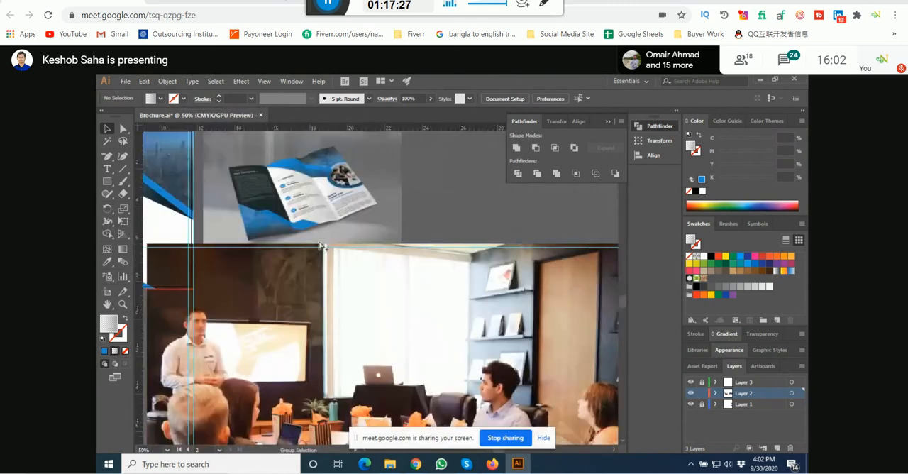
scroll(318, 242, "down", 2)
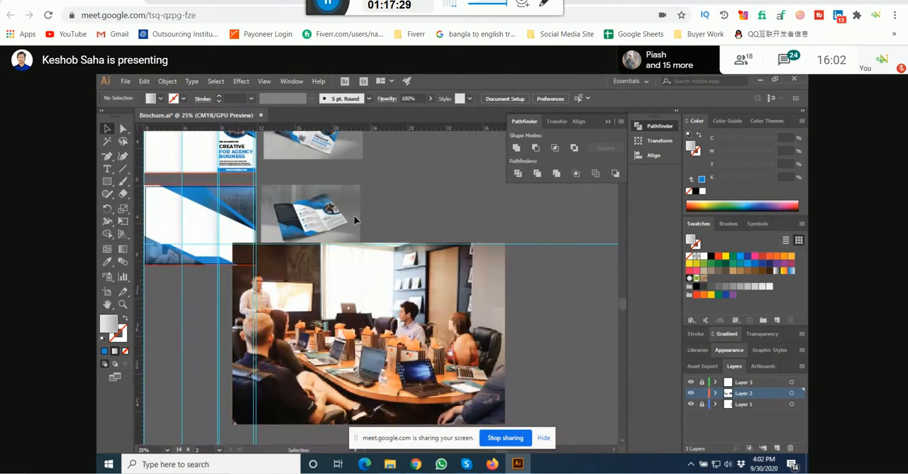
left_click_drag(336, 307, 366, 254)
left_click_drag(536, 369, 369, 271)
scroll(282, 209, "up", 3)
left_click_drag(282, 210, 335, 253)
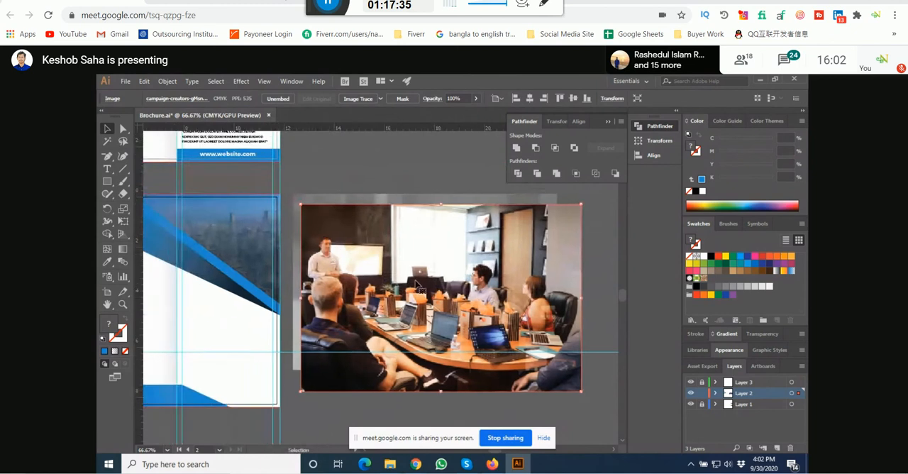
Step: Reflect the meeting-room photo across the vertical axis at 90°
right_click(485, 279)
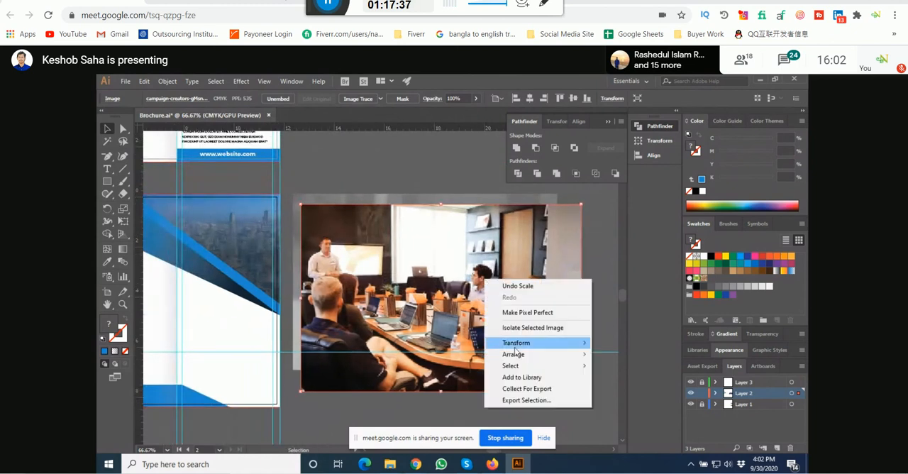
mouse_move(518, 345)
left_click(616, 381)
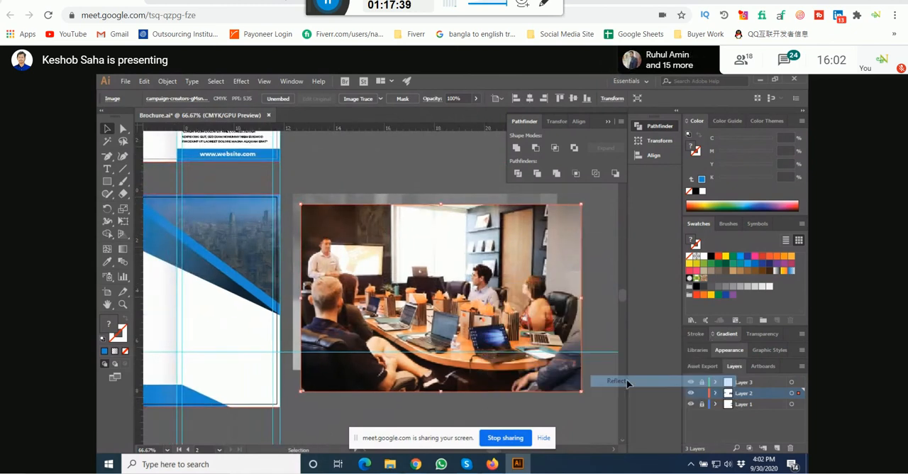
left_click(637, 316)
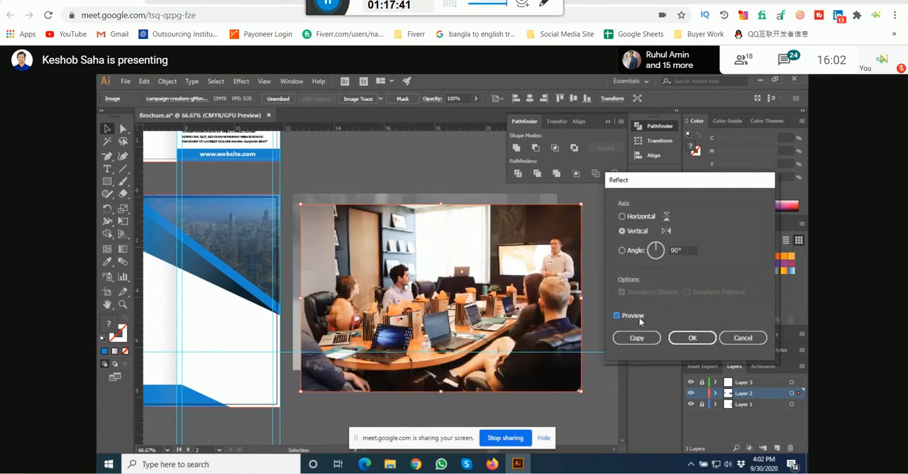
left_click(692, 338)
Step: Scale the meeting-room photo down further and align it with the mockup image's upper-left corner
left_click_drag(499, 380, 466, 376)
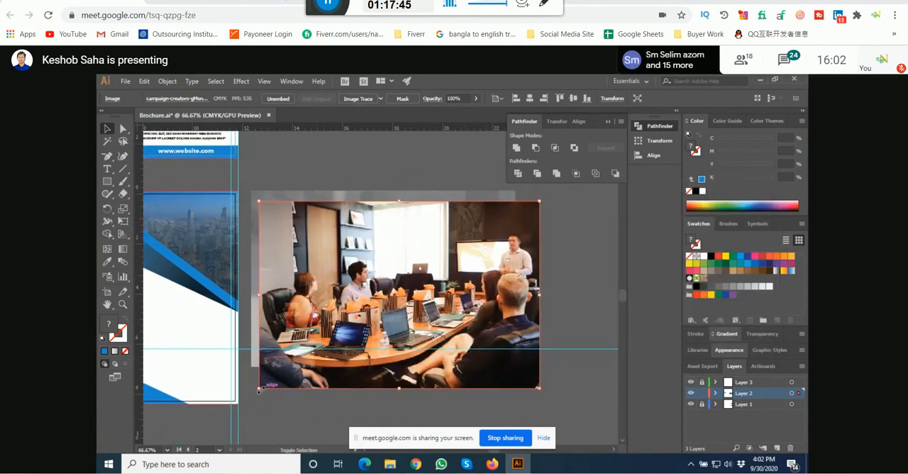
left_click_drag(259, 389, 335, 367)
left_click_drag(429, 303, 321, 293)
left_click(318, 205)
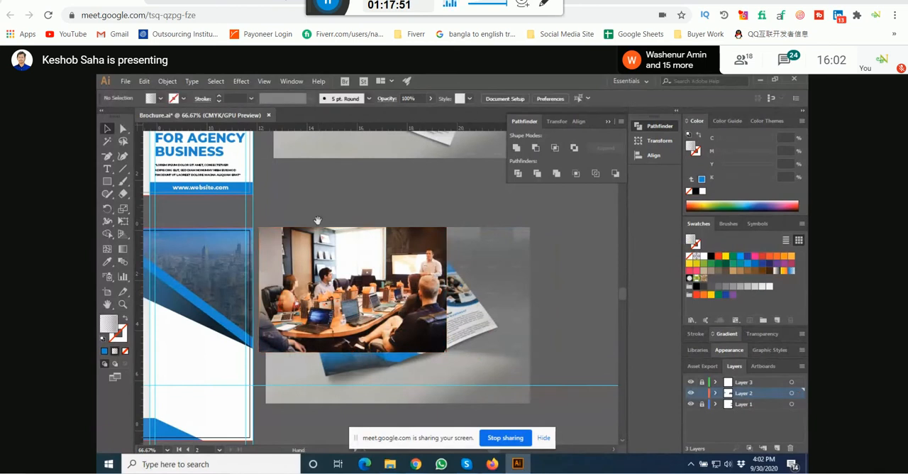
left_click_drag(317, 222, 318, 220)
left_click(281, 348)
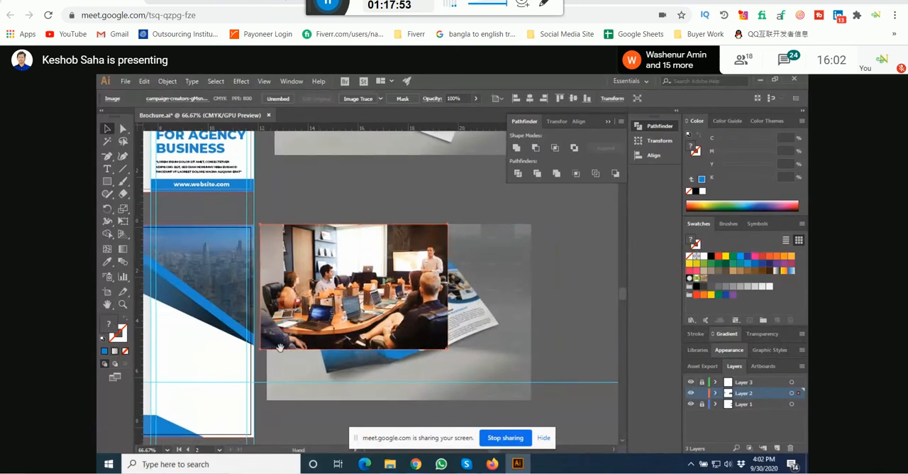
mouse_move(281, 347)
left_mouse_down()
mouse_move(293, 341)
mouse_move(283, 336)
left_mouse_up()
scroll(275, 348, "up", 1)
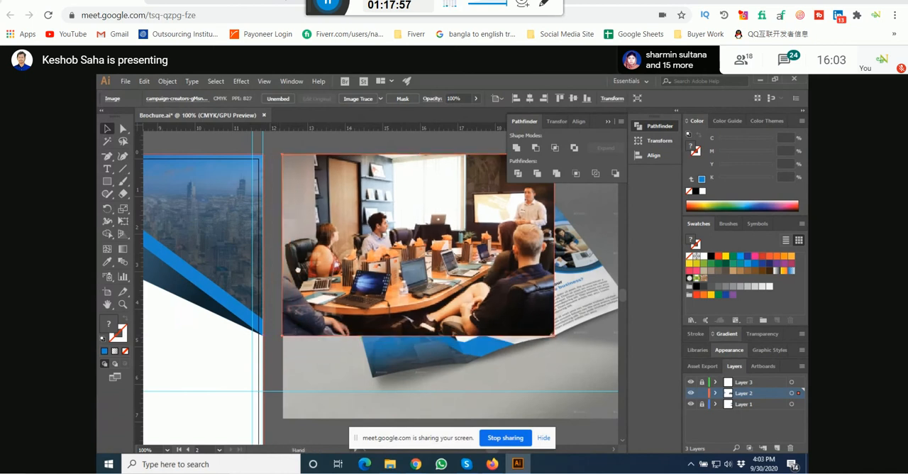
scroll(452, 294, "down", 2)
left_click(386, 211)
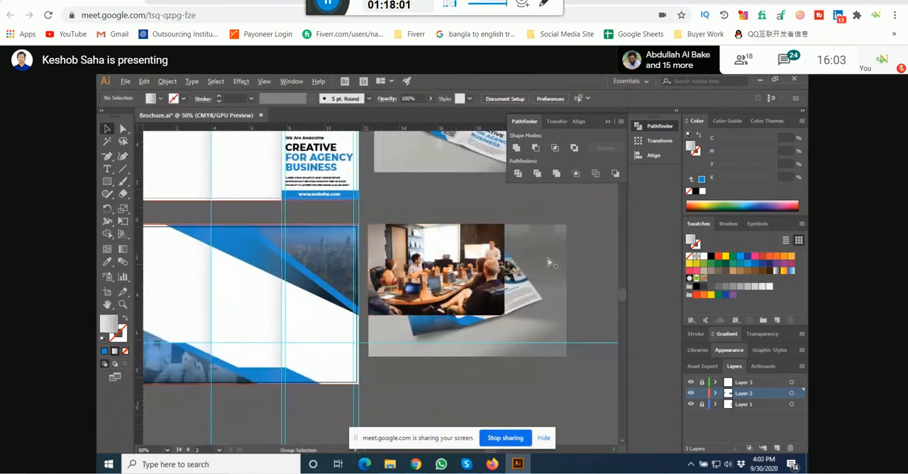
Step: Examine the presenter in the meeting-room photo and shrink the photo slightly from its lower-right corner
scroll(555, 257, "up", 1)
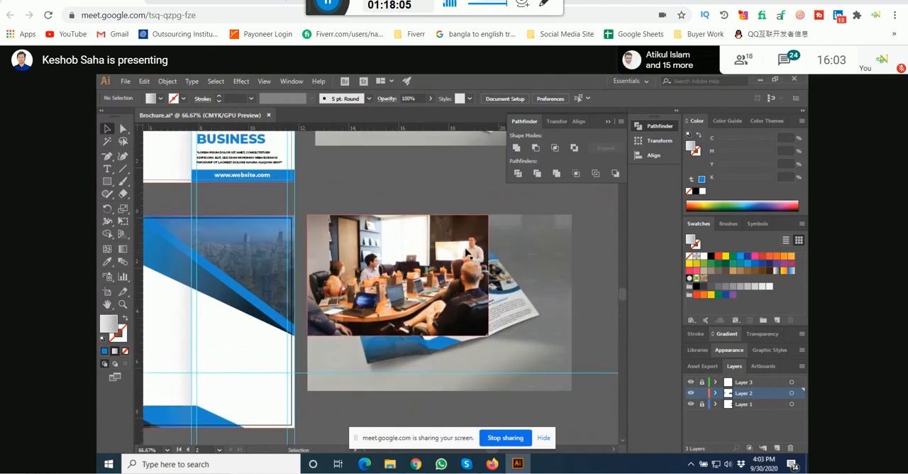
scroll(485, 255, "up", 3)
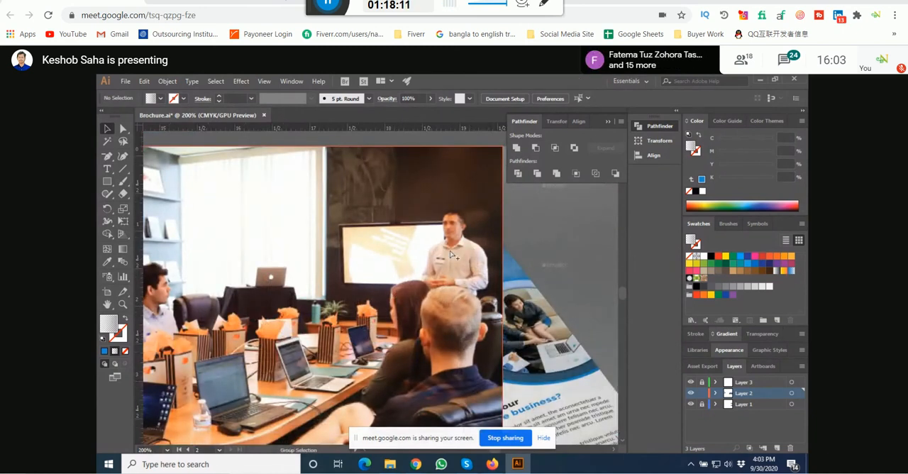
scroll(451, 254, "down", 4)
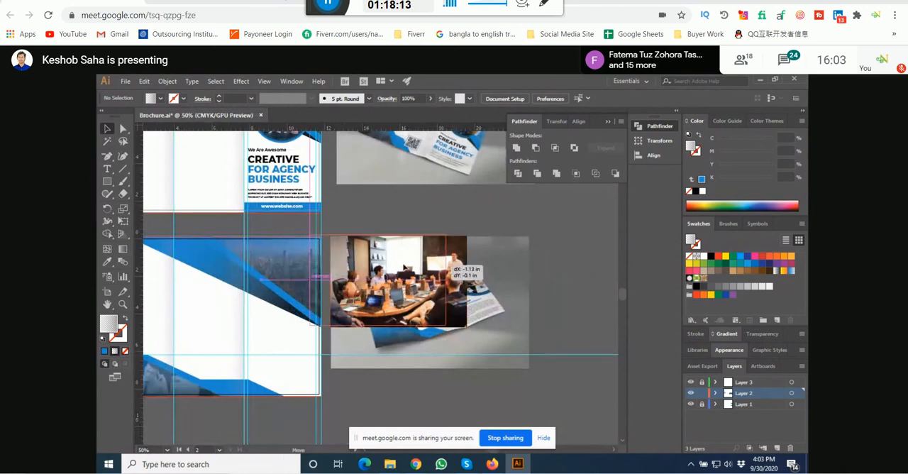
left_click_drag(453, 270, 461, 323)
left_click(418, 216)
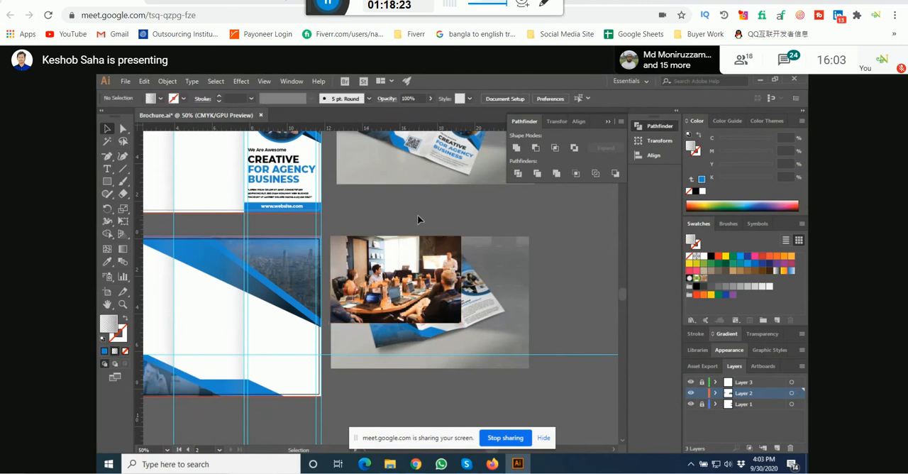
left_click_drag(401, 222, 405, 217)
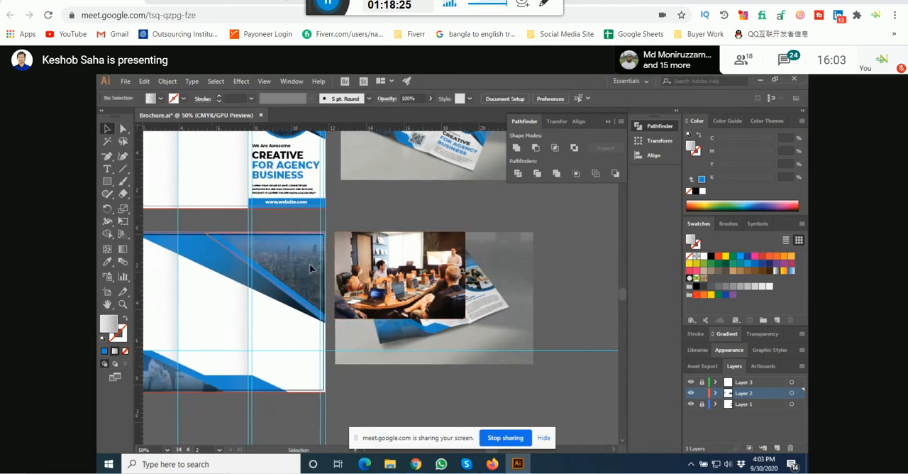
Step: Move the gradient overlay, blue overlay and clipped city photo from the inside page's upper-right corner onto the pasteboard
left_click_drag(310, 277, 566, 276)
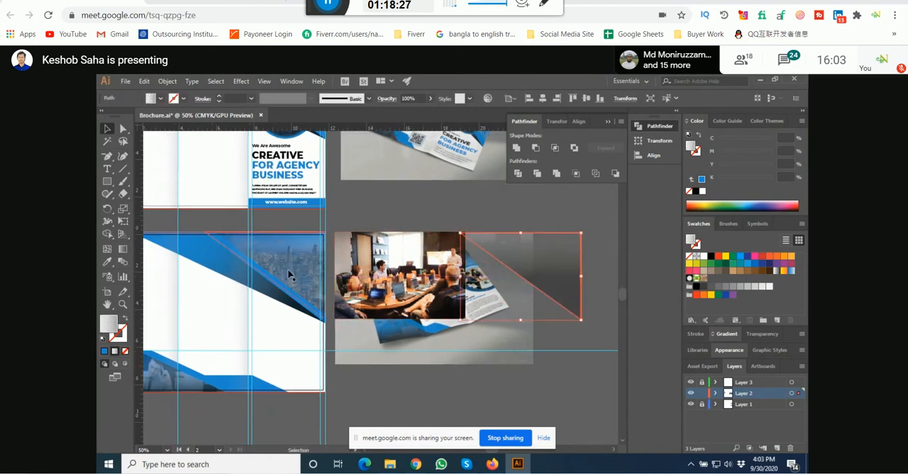
left_click_drag(289, 276, 559, 270)
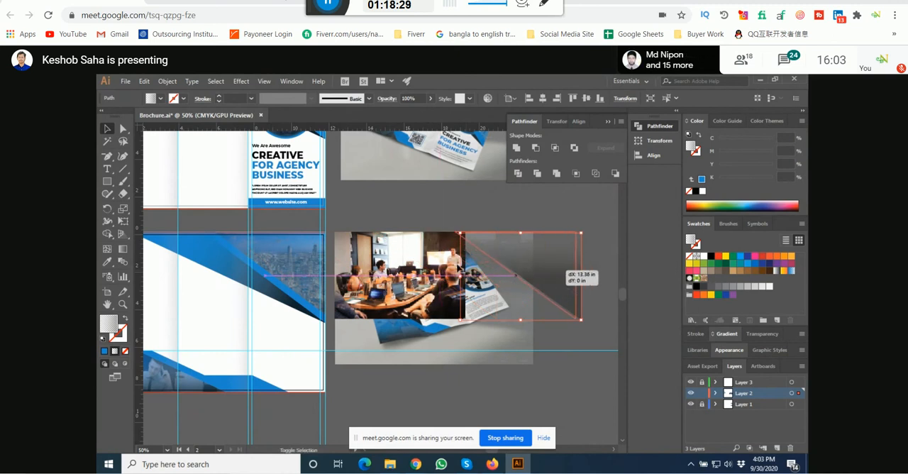
left_click_drag(277, 254, 407, 254)
left_click_drag(454, 315, 415, 255)
Step: Arrange the meeting-room photo and the clipped city photo side by side below the brochure mockup
left_click(339, 244, "shift")
left_click_drag(368, 212, 372, 348)
left_click(479, 322)
left_click_drag(471, 332, 464, 311)
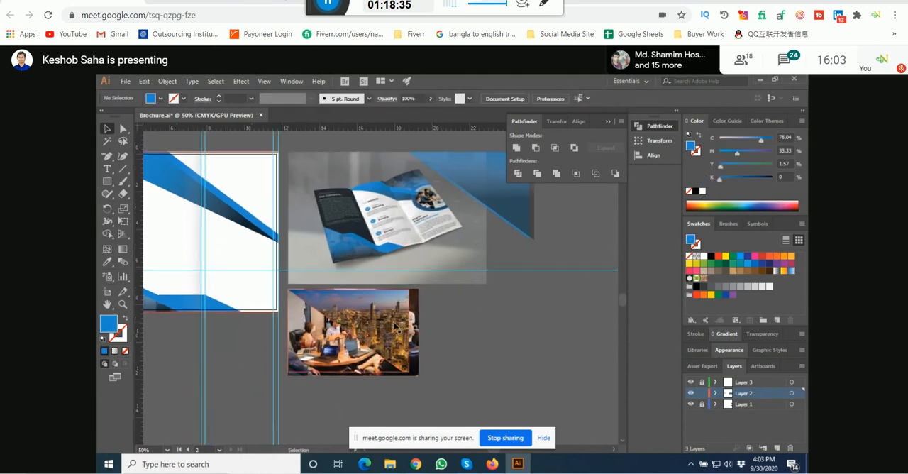
left_click_drag(395, 326, 550, 328)
Step: Release the clipping mask on the triangular city photo and delete the photo, keeping its triangular path
right_click(538, 332)
mouse_move(568, 271)
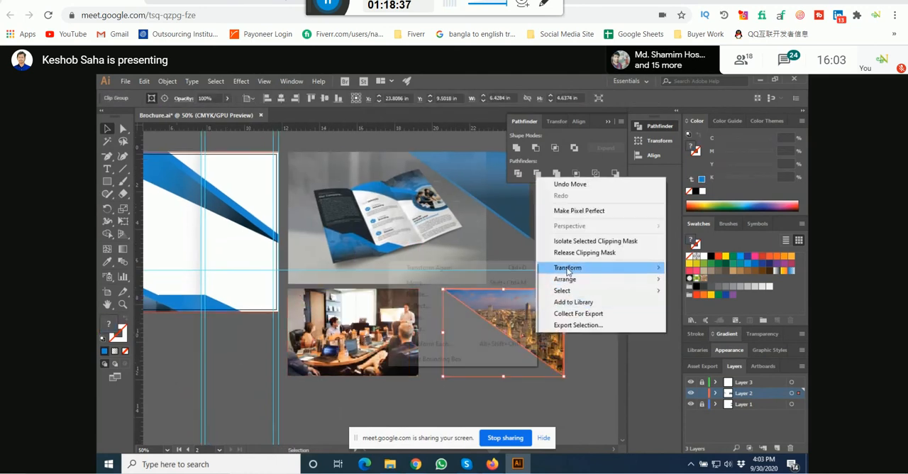
left_click(489, 395)
right_click(524, 317)
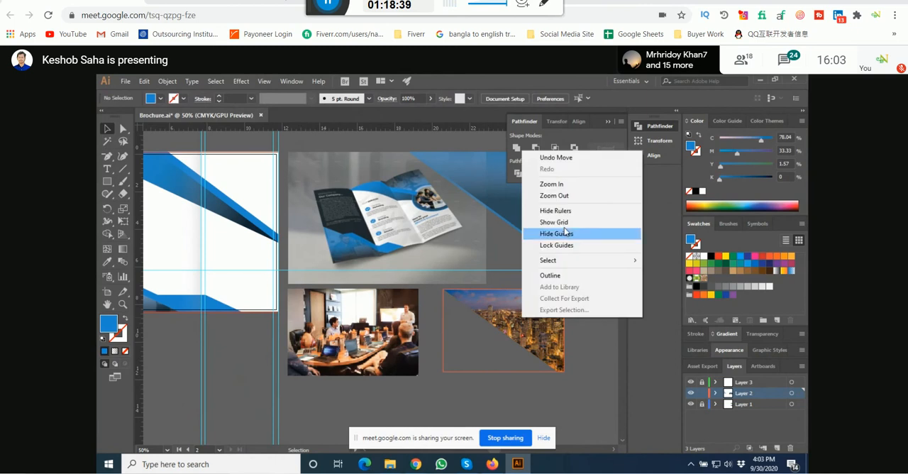
left_click(524, 323)
right_click(523, 324)
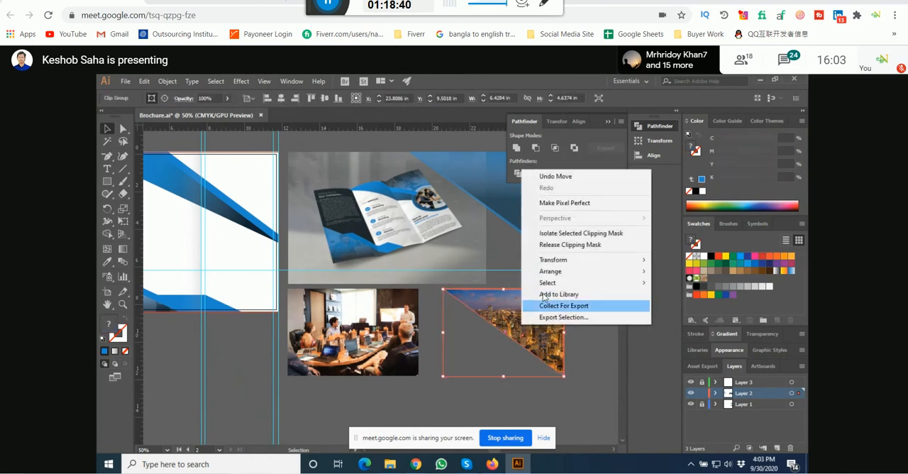
left_click(569, 248)
key("Delete")
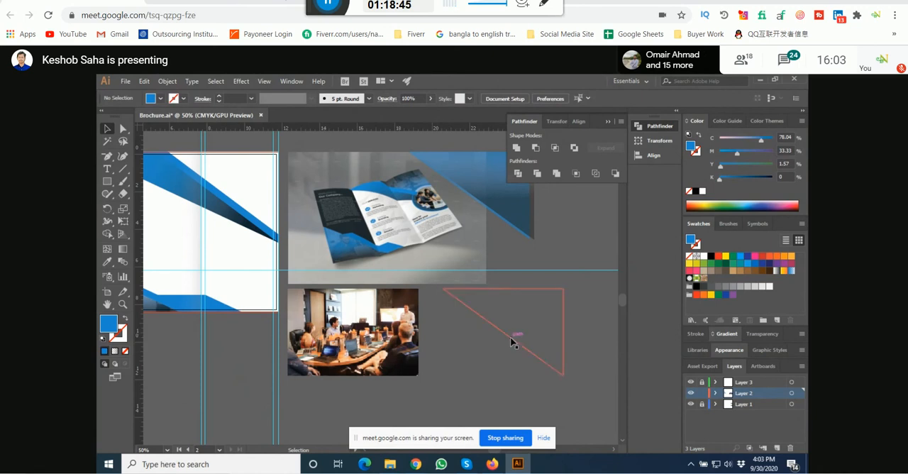
Step: Move the empty triangular path over the meeting-room photo, matching its corner to the photo's lower-right corner
left_click_drag(511, 341, 367, 341)
scroll(408, 377, "up", 5)
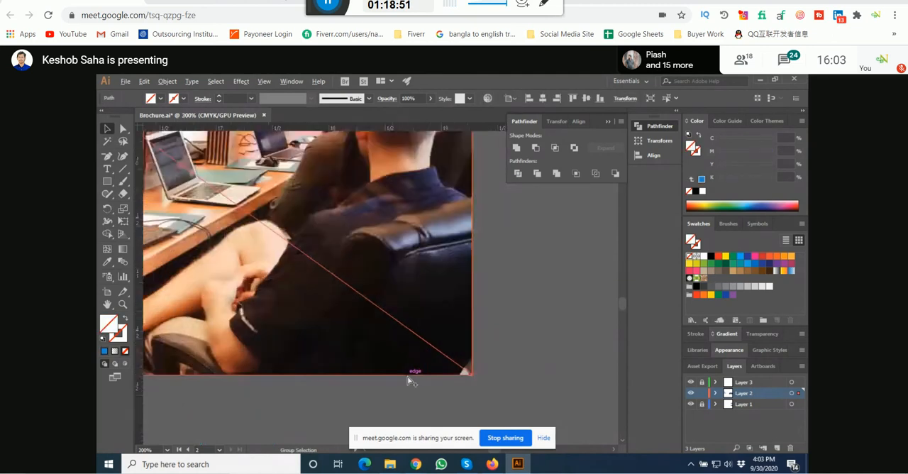
scroll(408, 378, "down", 2)
scroll(408, 381, "down", 2)
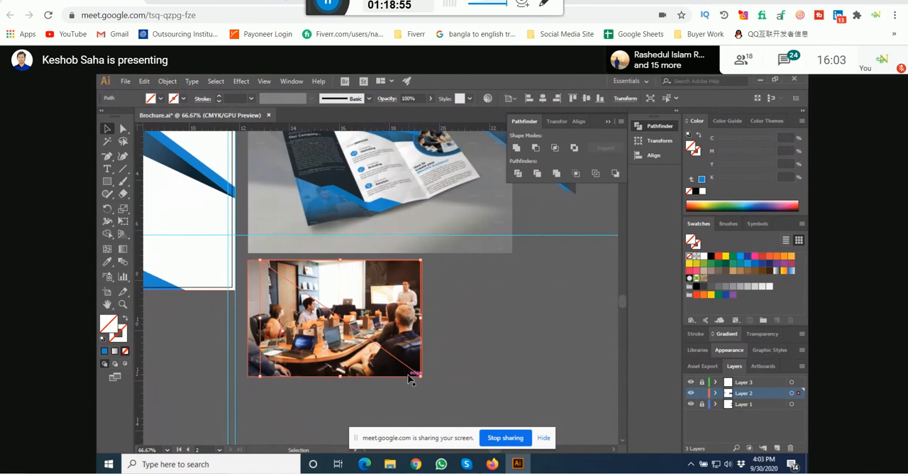
Step: Nudge the triangular path left and slightly back right to frame the presenter in the meeting-room photo
key("Left")
key("Left")
key("Left")
key("Left")
key("Left")
key("Left")
key("Left")
key("Left")
key("Left")
key("Left")
key("Left")
key("Left")
key("Left")
key("Left")
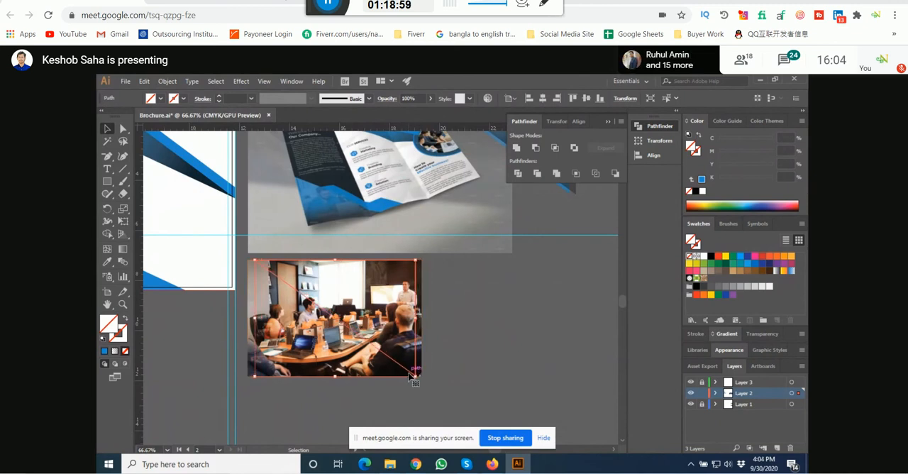
key("Right")
key("Right")
key("Right")
key("Right")
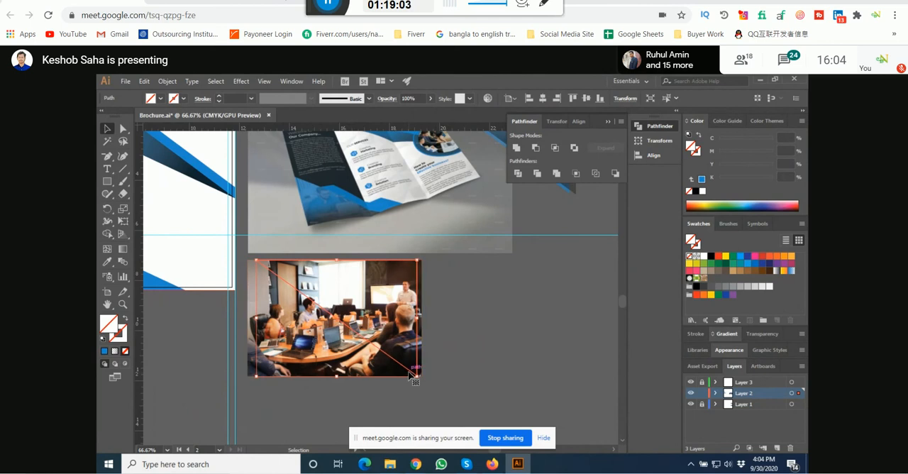
Step: Narrow the meeting-room photo from its left edge to the triangle and clip it with the triangular path
left_click(468, 285)
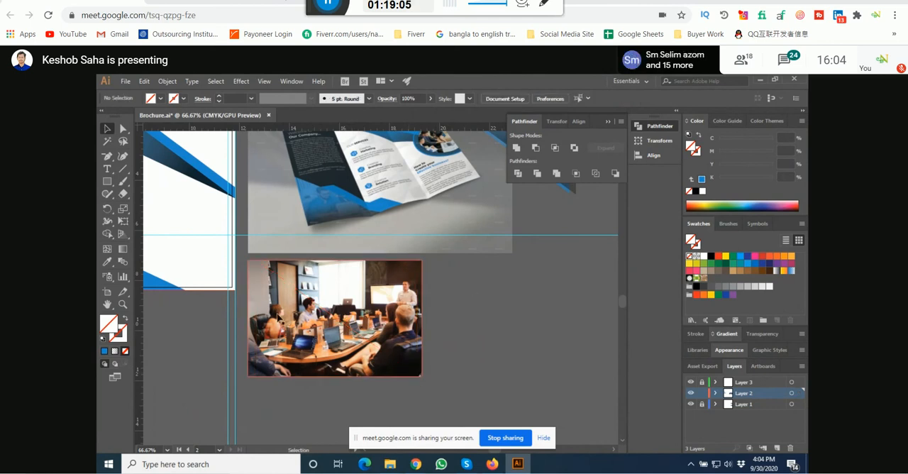
left_click(250, 319)
left_click_drag(250, 320, 255, 317)
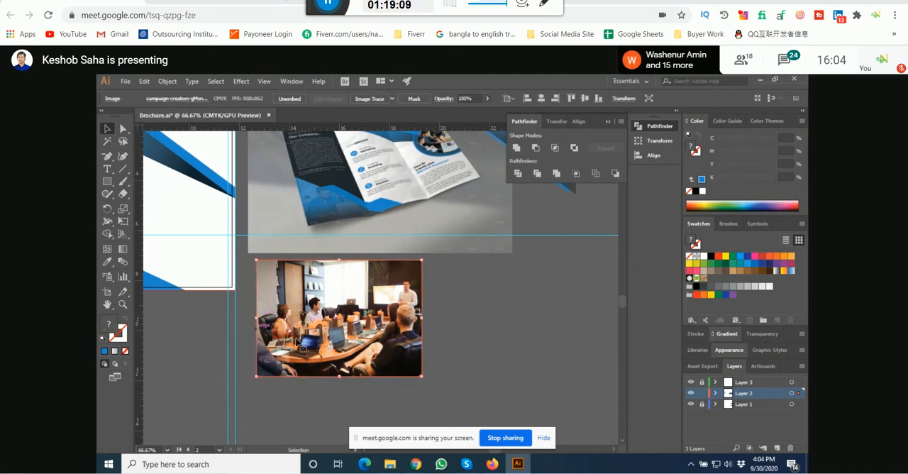
left_click(442, 308)
left_click(333, 349)
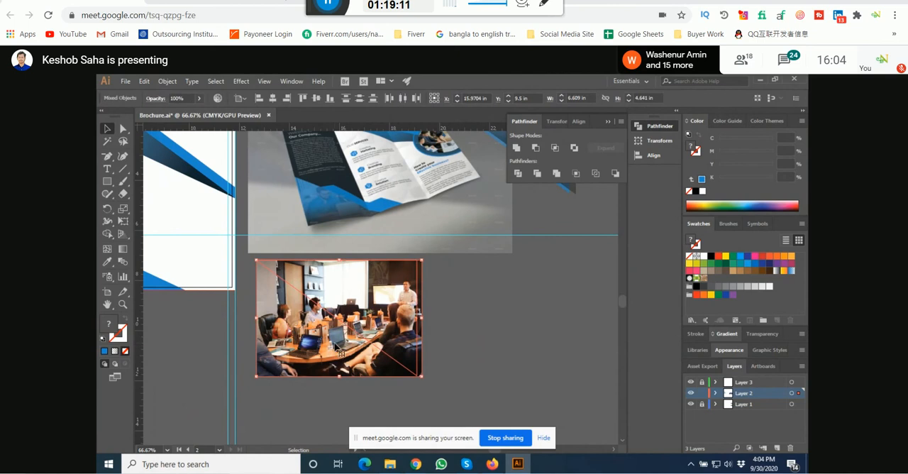
key("ctrl+7")
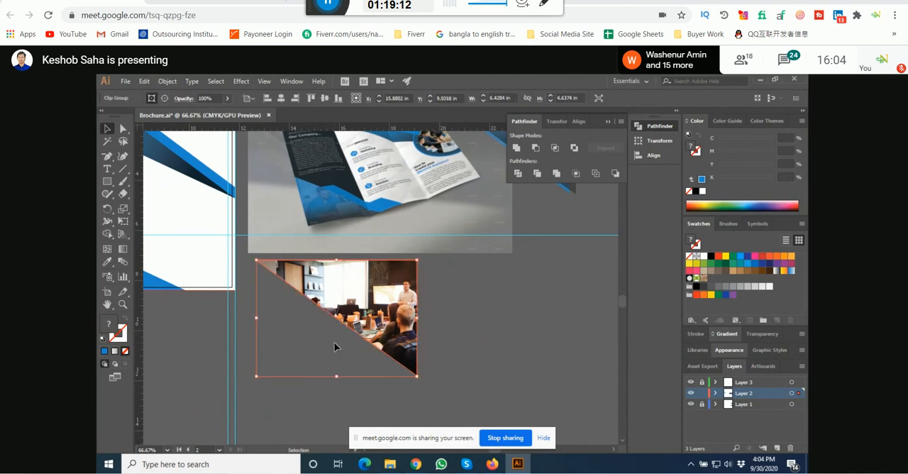
Step: Move the triangular meeting-room photo into the inside page's upper-right corner, flush with the page's bleed edges
left_click(436, 307)
scroll(381, 282, "up", 1)
scroll(381, 281, "up", 1)
scroll(376, 286, "down", 3)
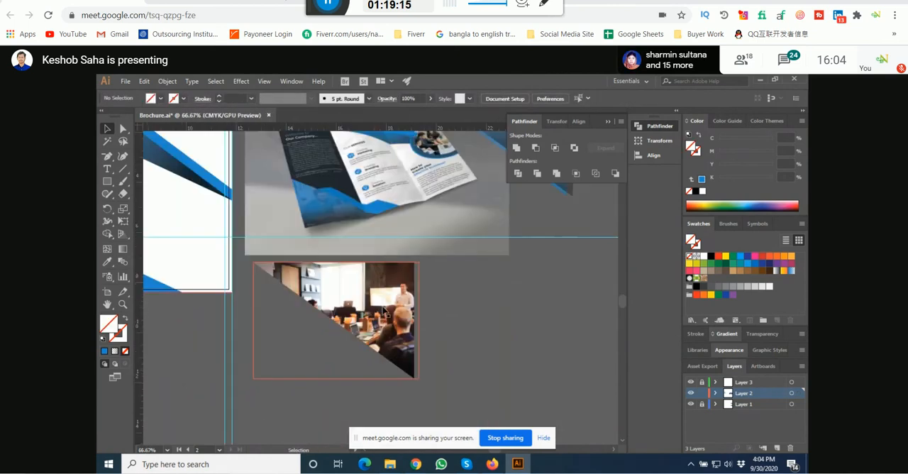
left_click(383, 310)
key("space")
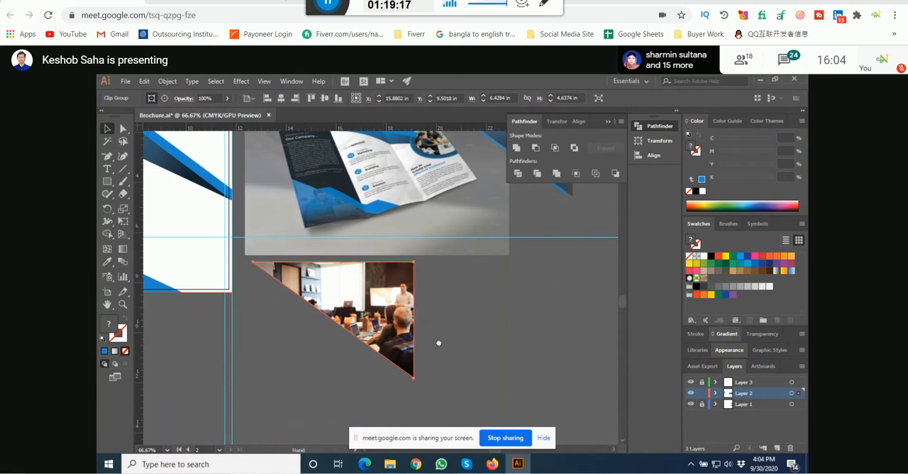
left_click_drag(439, 344, 360, 220)
scroll(472, 314, "down", 2)
scroll(362, 264, "up", 4)
key("space")
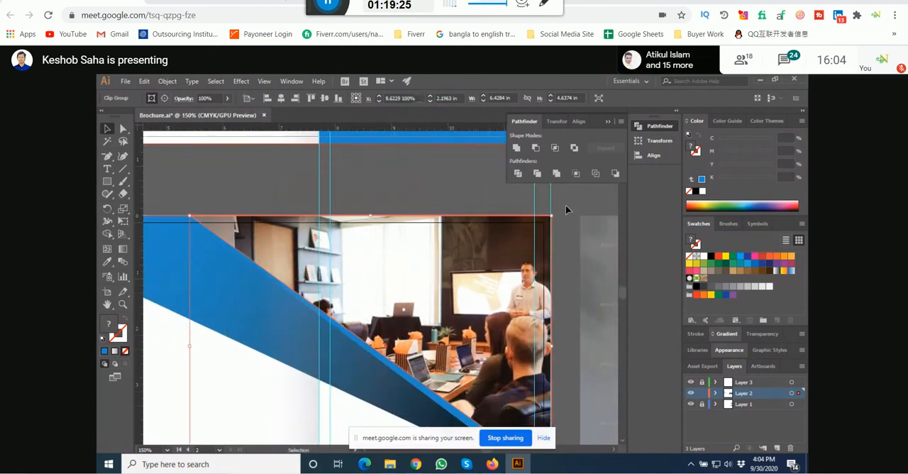
Step: Examine the presenter and the clipped photo's right edge against the inside page's guides
left_click(565, 207)
left_click_drag(570, 213, 515, 213)
scroll(513, 306, "up", 4)
left_click_drag(406, 338, 392, 302)
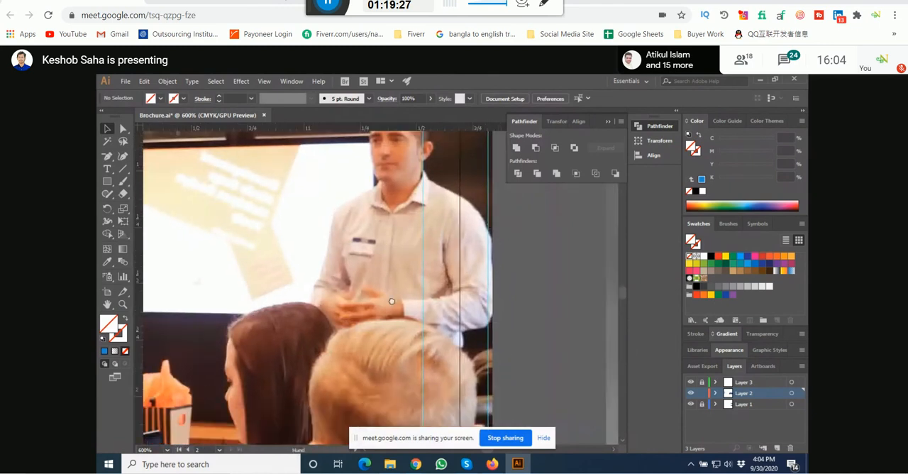
scroll(471, 300, "up", 2)
left_click_drag(471, 300, 460, 298)
scroll(531, 279, "down", 5)
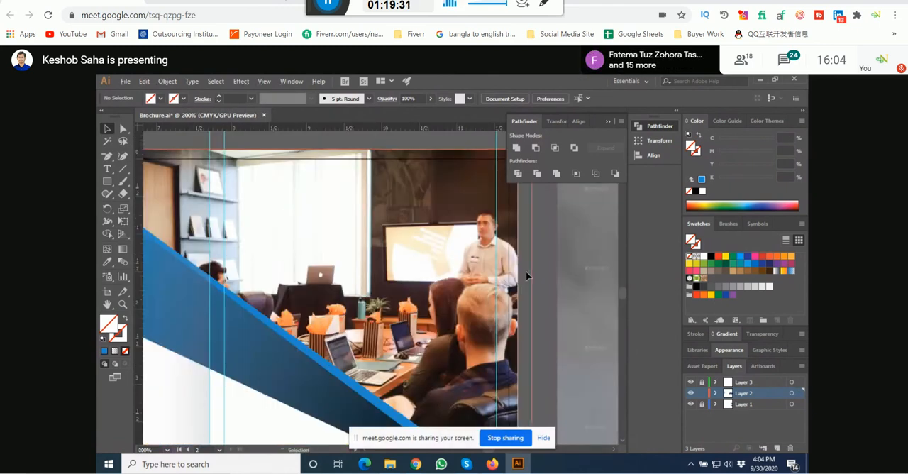
scroll(473, 276, "down", 2)
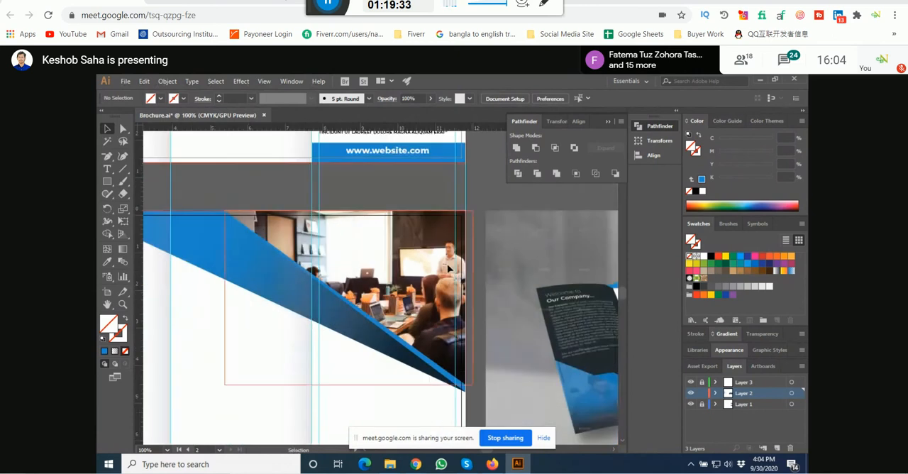
Step: Move the blue and gradient overlays from beside the mockup onto the meeting-room photo, aligned with the page's upper-right bleed corner
left_click(452, 271)
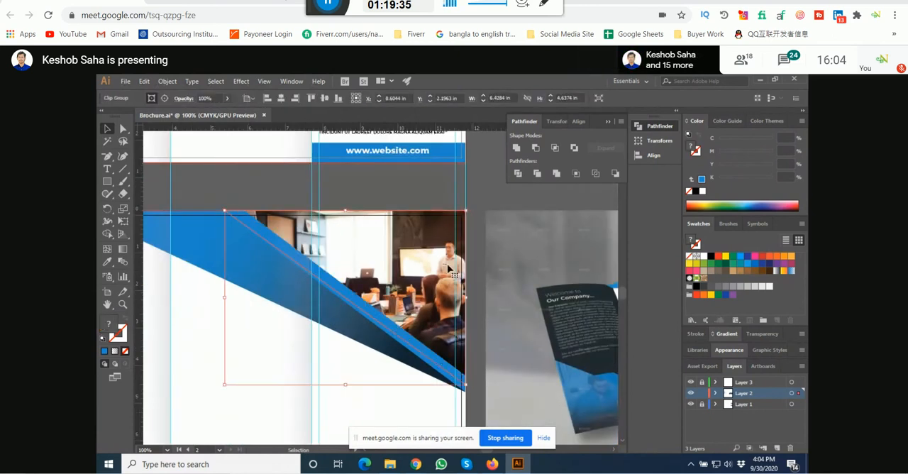
left_click_drag(533, 186, 330, 236)
left_click(425, 225)
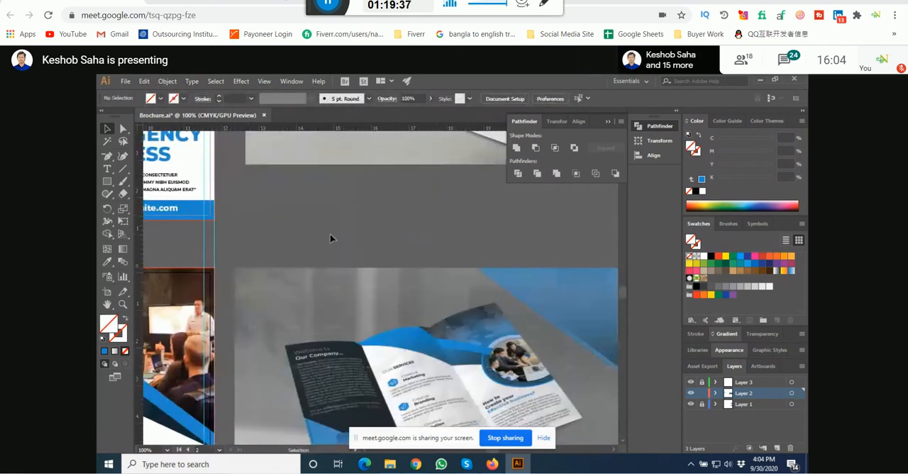
scroll(321, 253, "down", 2)
scroll(514, 256, "up", 3)
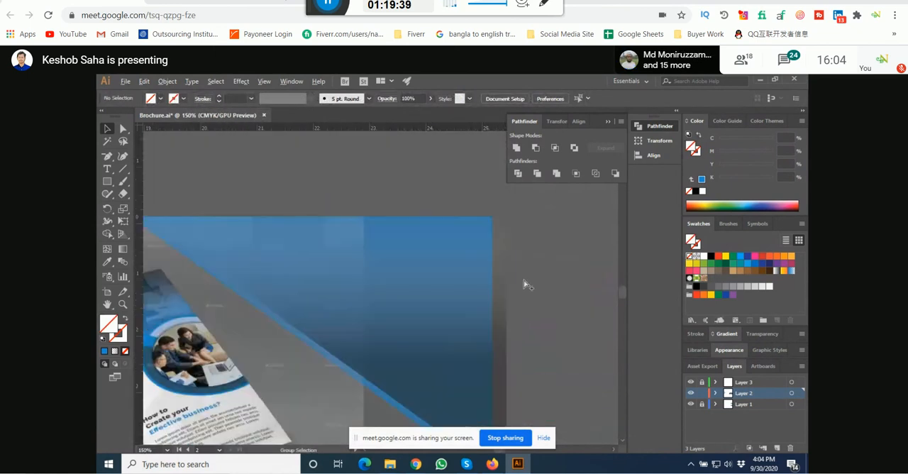
left_click_drag(523, 284, 325, 276)
scroll(495, 266, "down", 4)
scroll(323, 257, "up", 6)
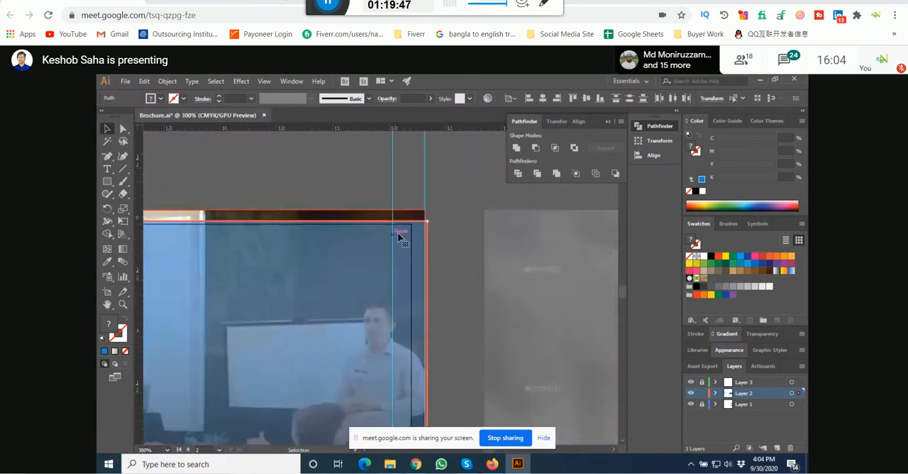
scroll(399, 237, "up", 3)
left_click_drag(422, 235, 418, 208)
left_click(503, 218)
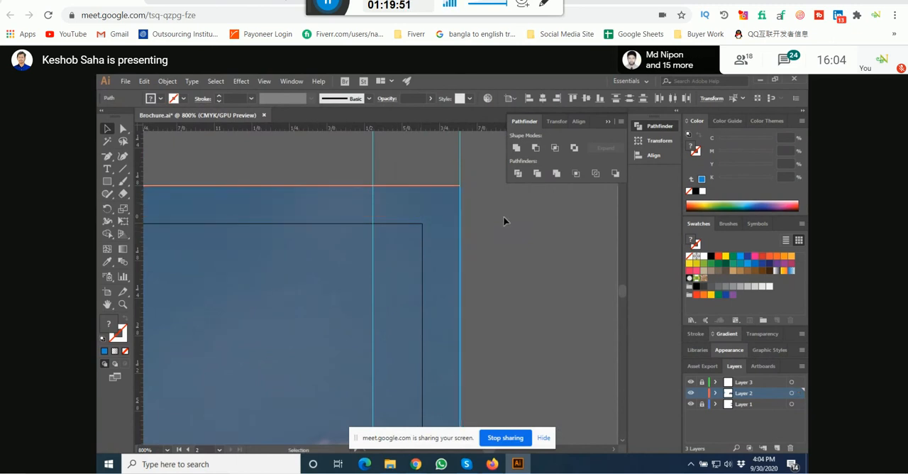
Step: Save the brochure document
scroll(503, 218, "down", 6)
scroll(504, 225, "down", 3)
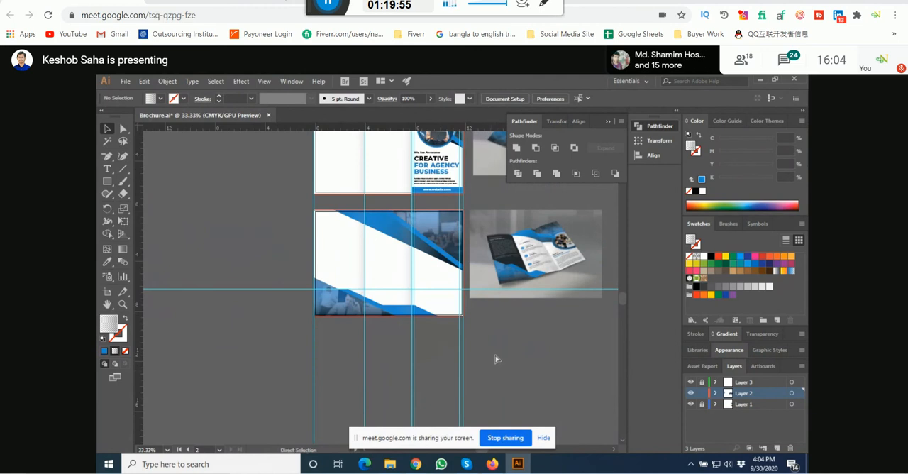
key("ctrl+s")
Step: Switch to the Google Meet call and look through its participant list
mouse_move(416, 464)
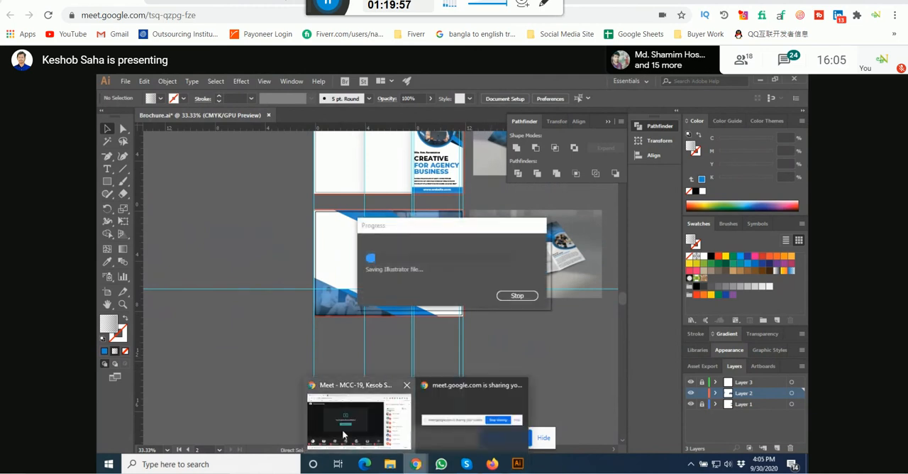
left_click(344, 431)
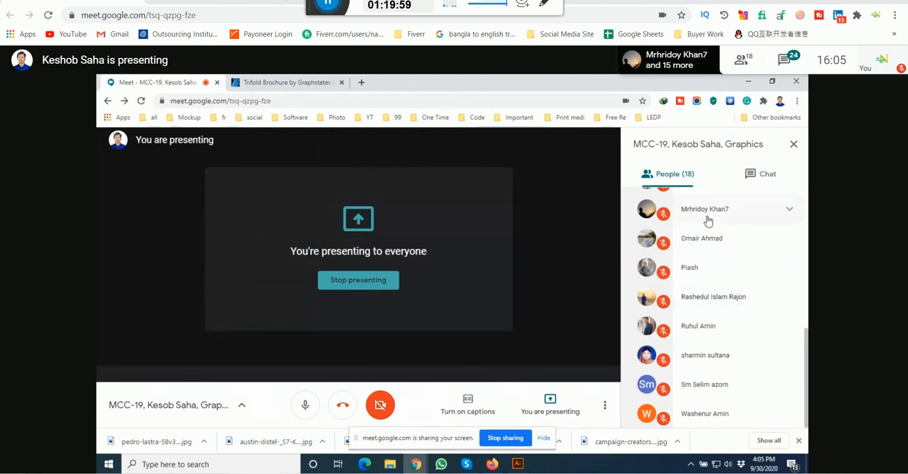
scroll(709, 227, "up", 5)
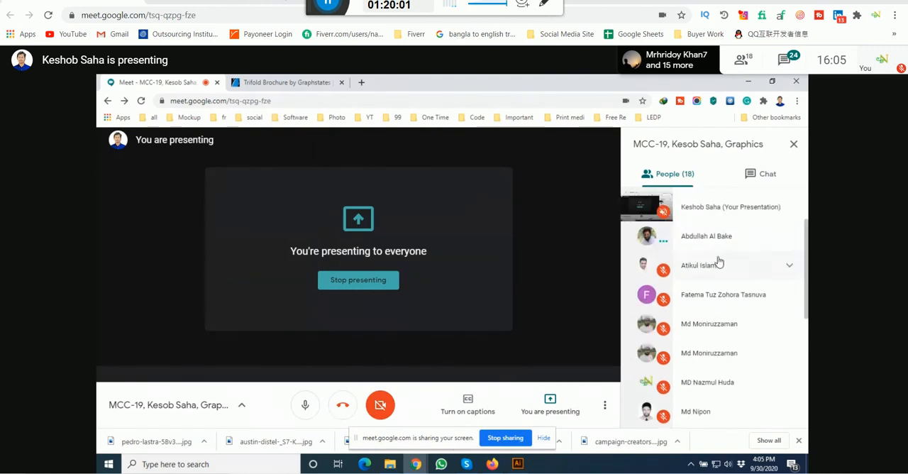
scroll(718, 263, "down", 4)
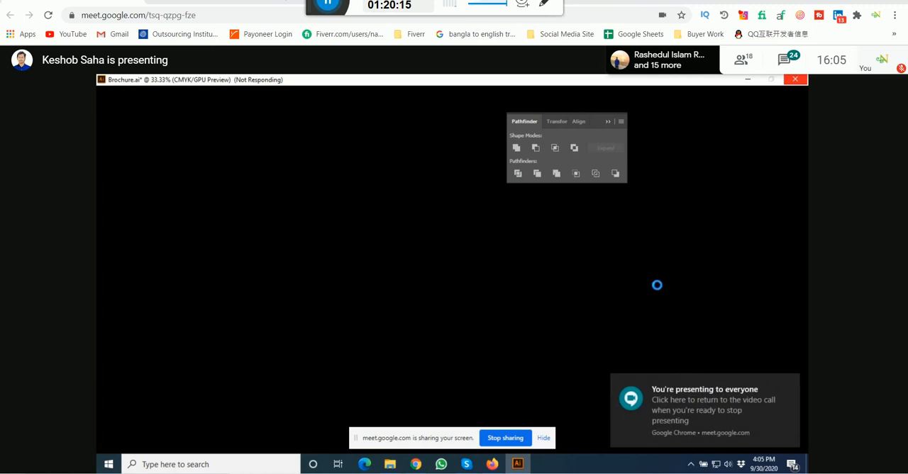
Step: Alternate between the Google Meet call and Illustrator to check on the save, and open the meeting chat
left_click(416, 464)
left_click(368, 404)
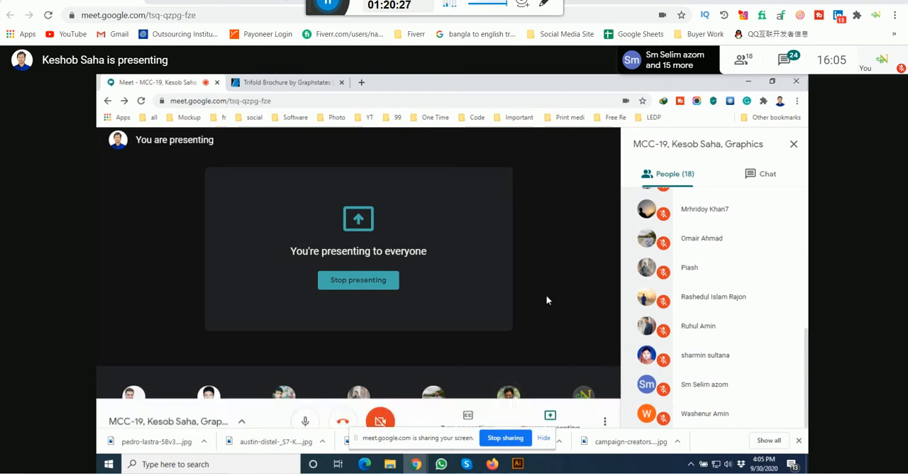
left_click(517, 464)
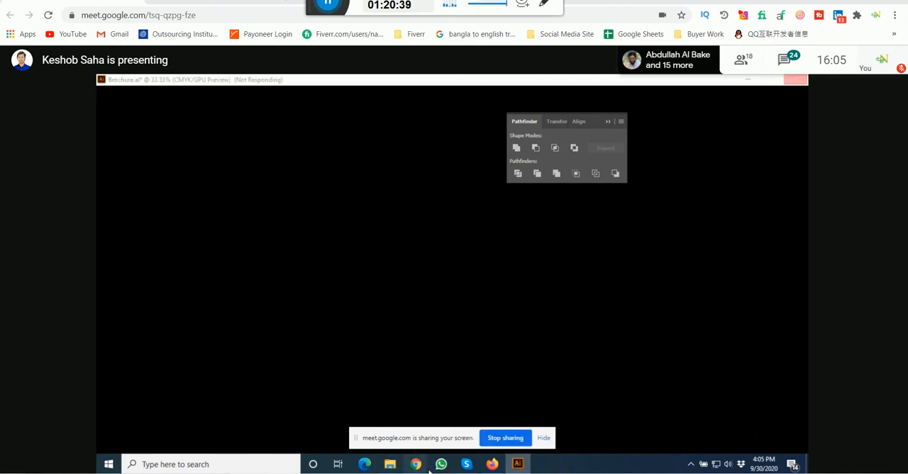
mouse_move(415, 464)
left_click(360, 422)
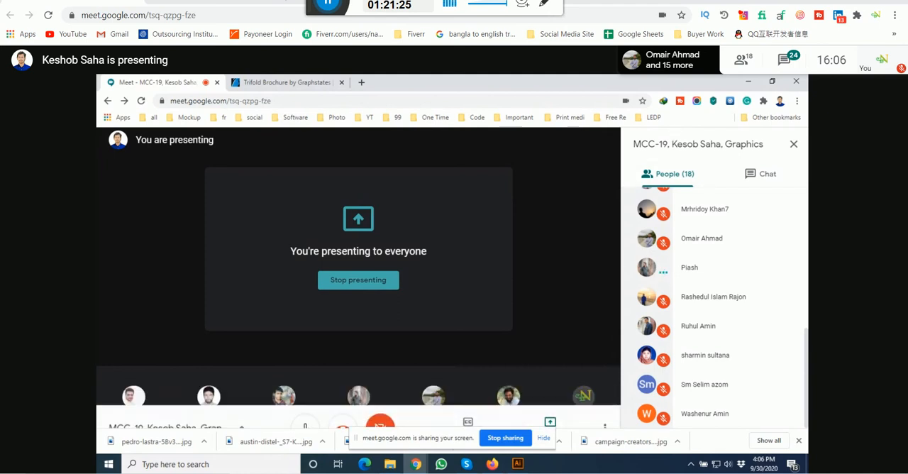
left_click(518, 464)
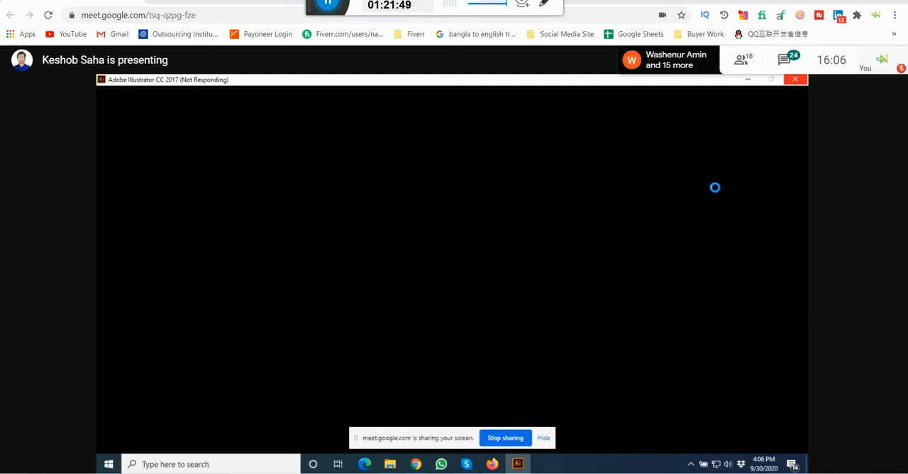
mouse_move(416, 462)
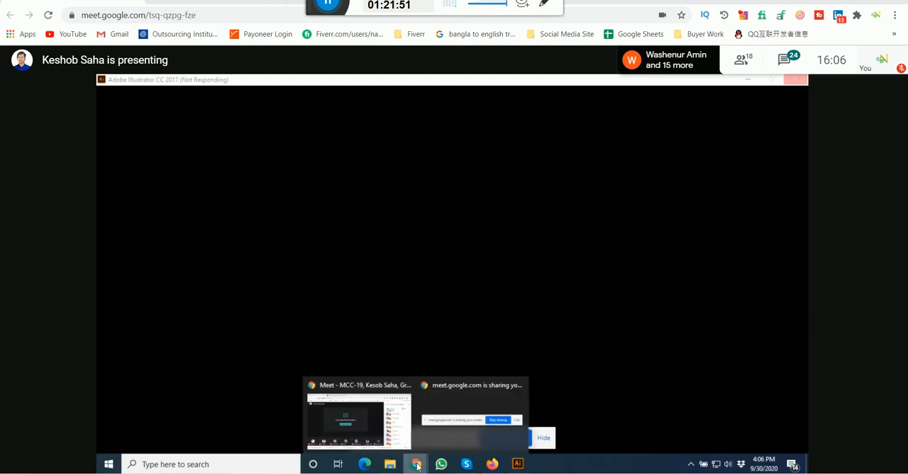
left_click(356, 424)
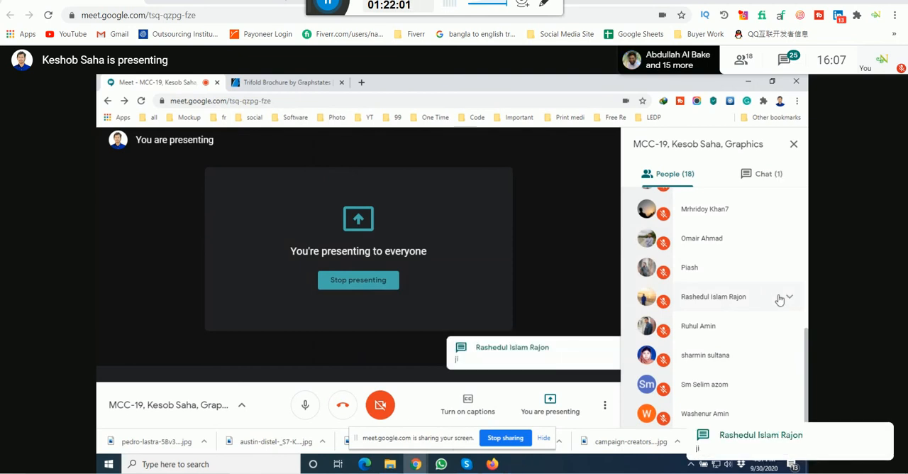
left_click(763, 174)
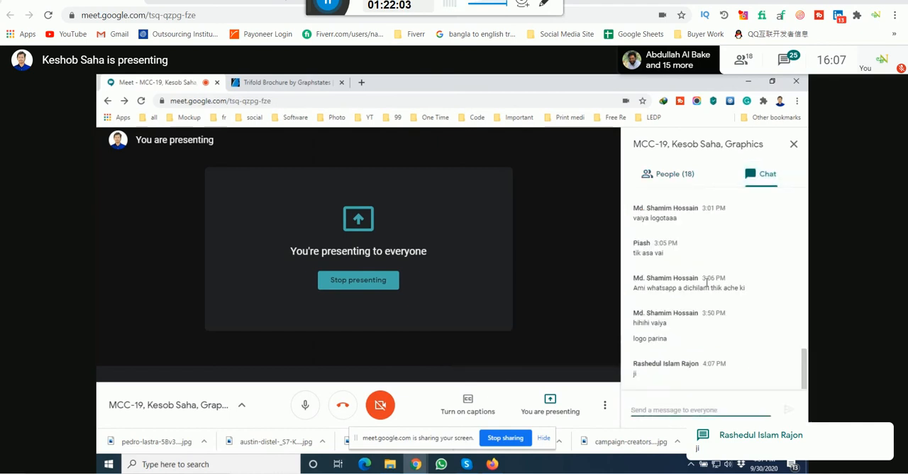
Step: Look through the meeting's participant list and read the new messages in the chat
left_click(667, 174)
scroll(691, 290, "up", 4)
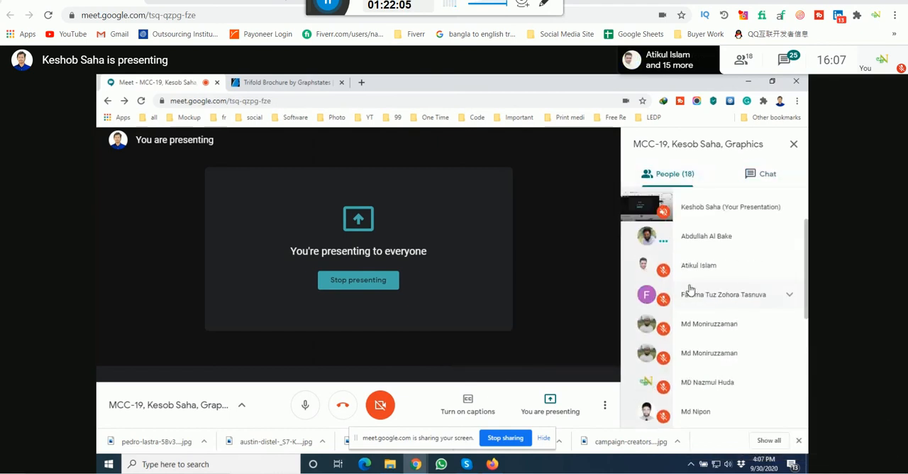
scroll(691, 290, "down", 3)
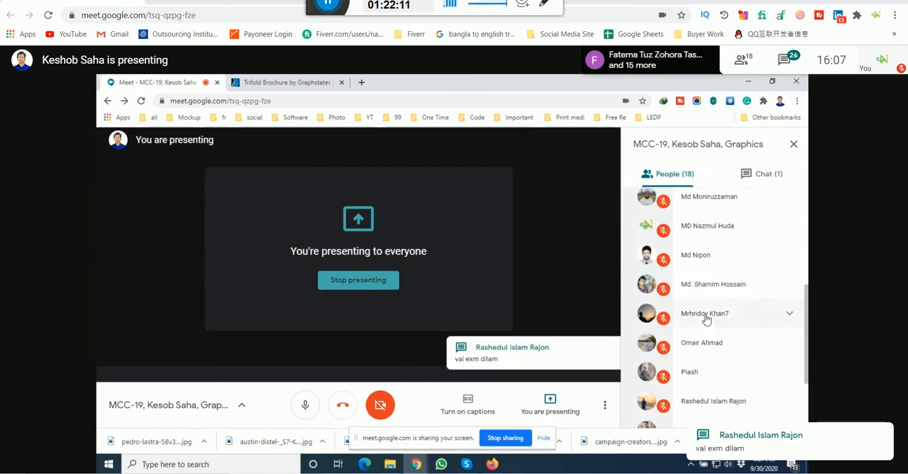
left_click(760, 176)
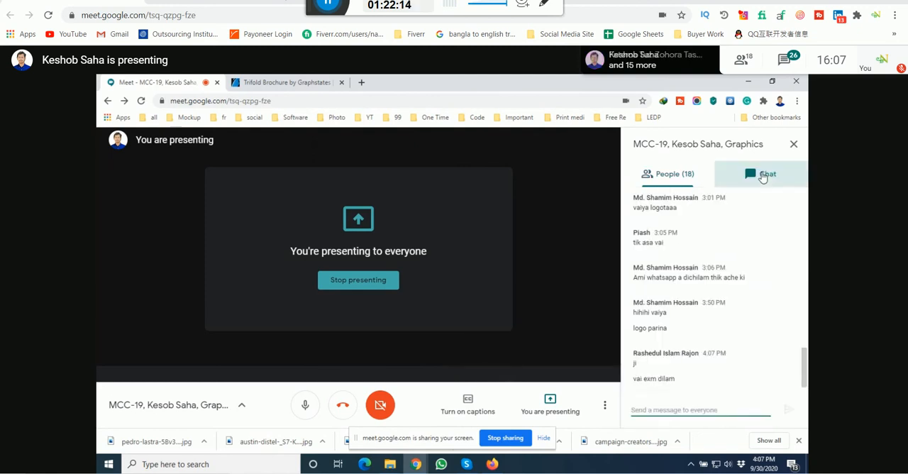
left_click(674, 175)
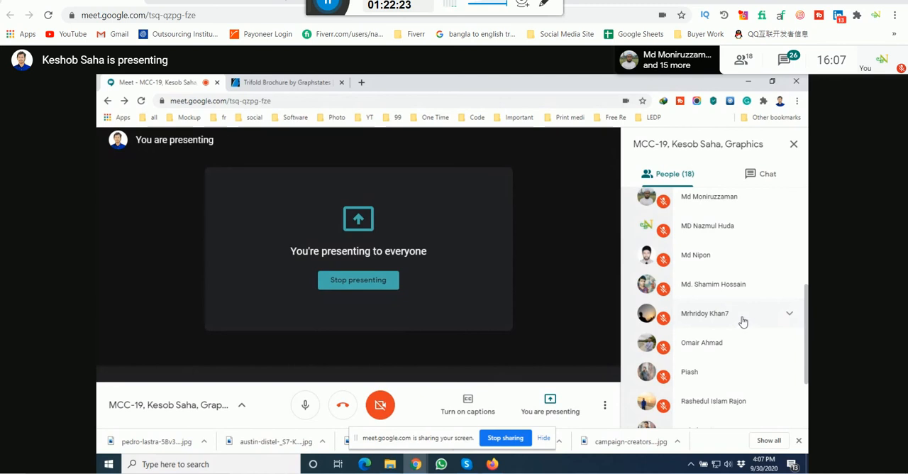
scroll(728, 283, "up", 5)
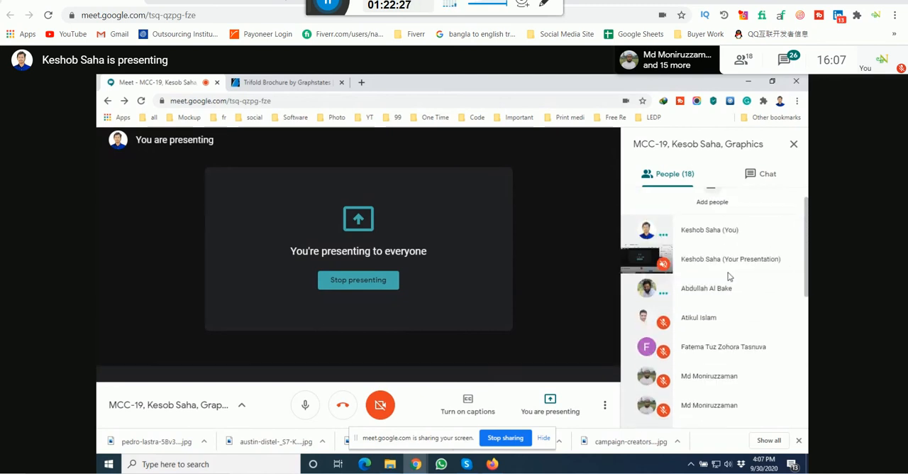
scroll(729, 277, "down", 3)
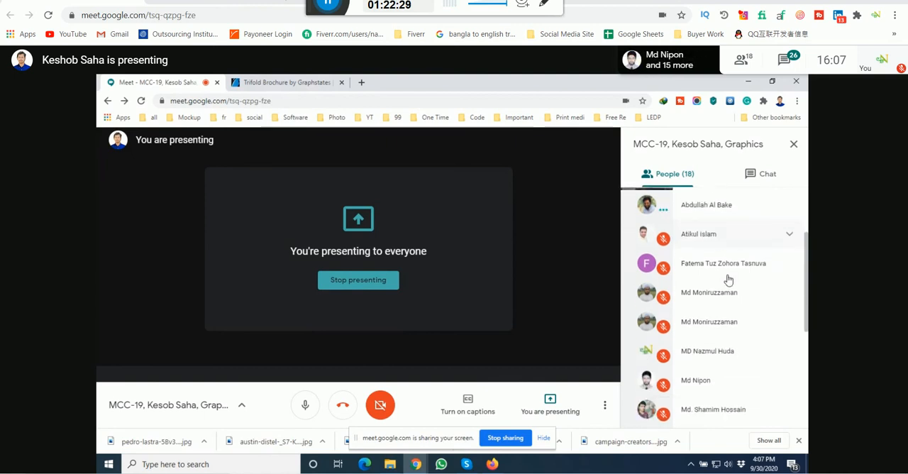
scroll(729, 278, "down", 1)
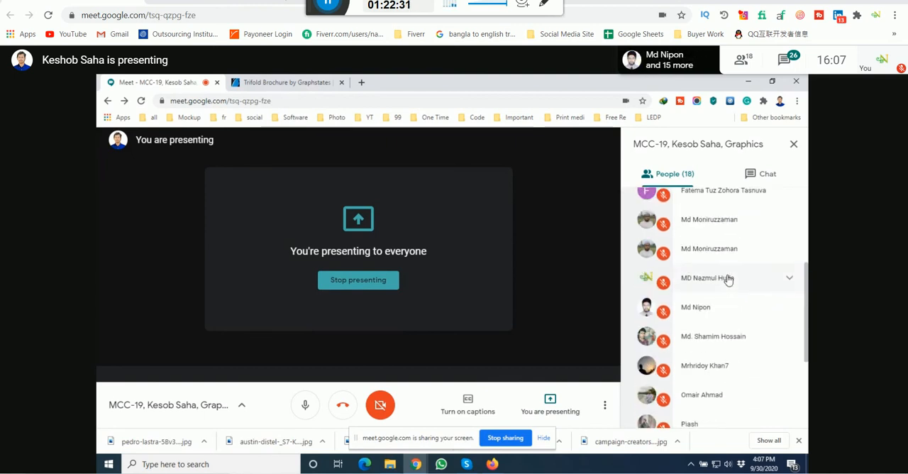
scroll(728, 280, "down", 1)
scroll(729, 280, "down", 2)
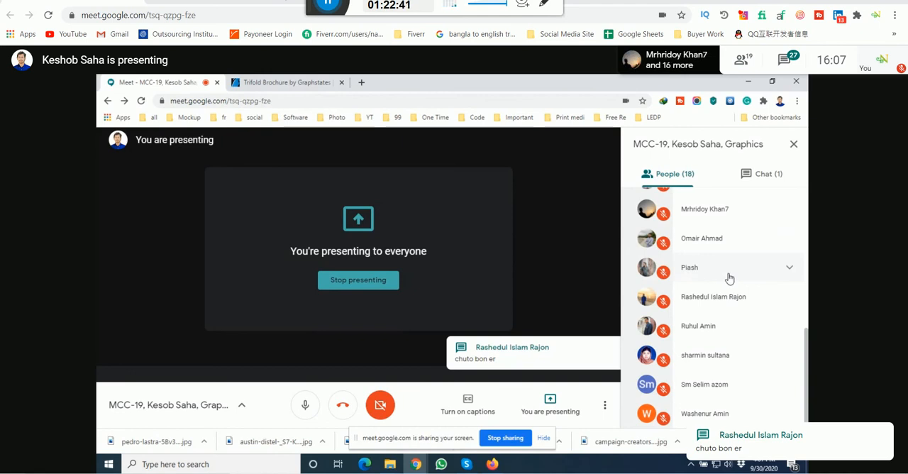
left_click(777, 181)
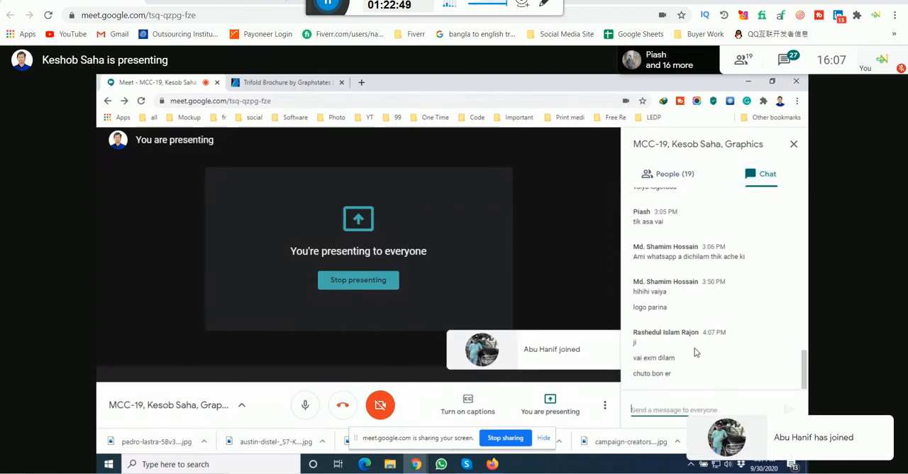
Step: Go through the full participant list again to check who is present and whose microphone is on
left_click(678, 176)
scroll(738, 302, "up", 1)
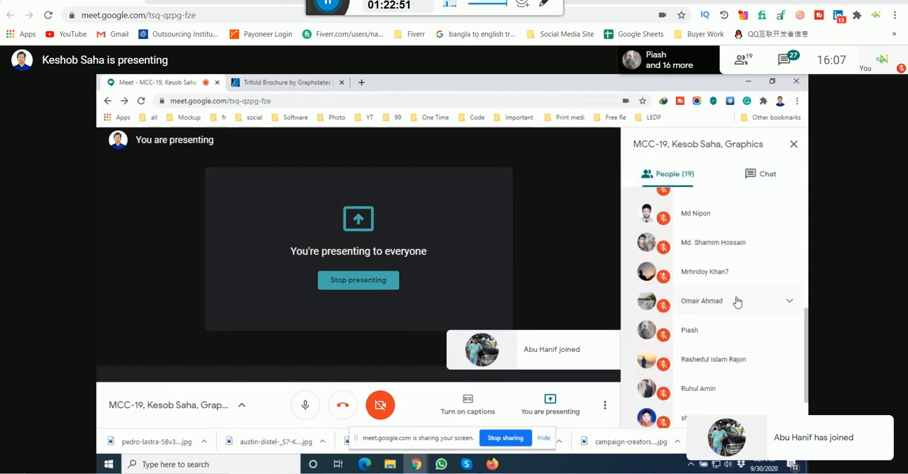
scroll(738, 302, "up", 5)
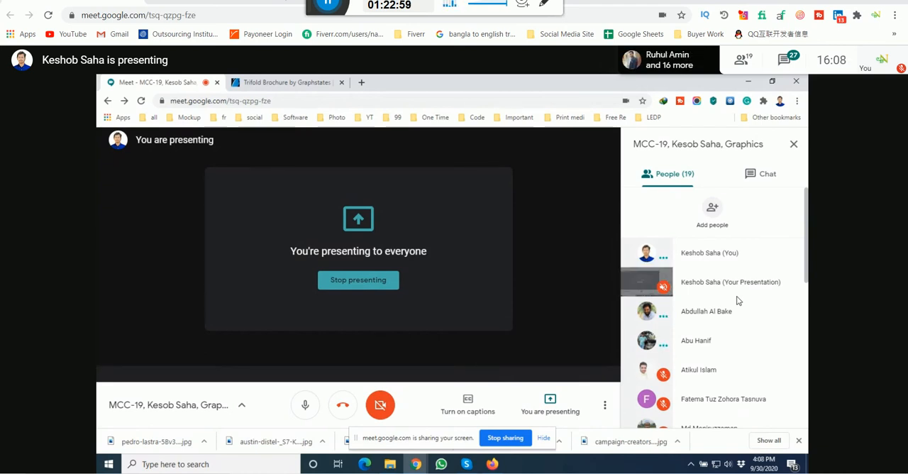
scroll(738, 306, "down", 5)
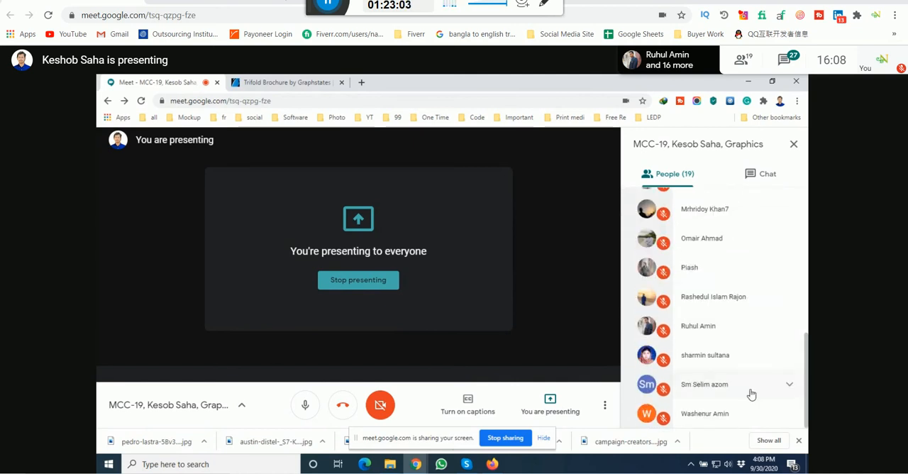
scroll(752, 390, "up", 5)
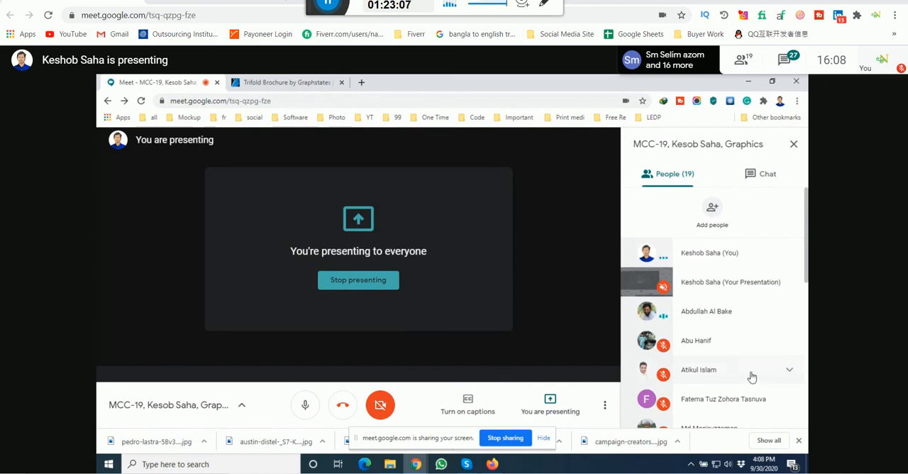
scroll(752, 377, "down", 2)
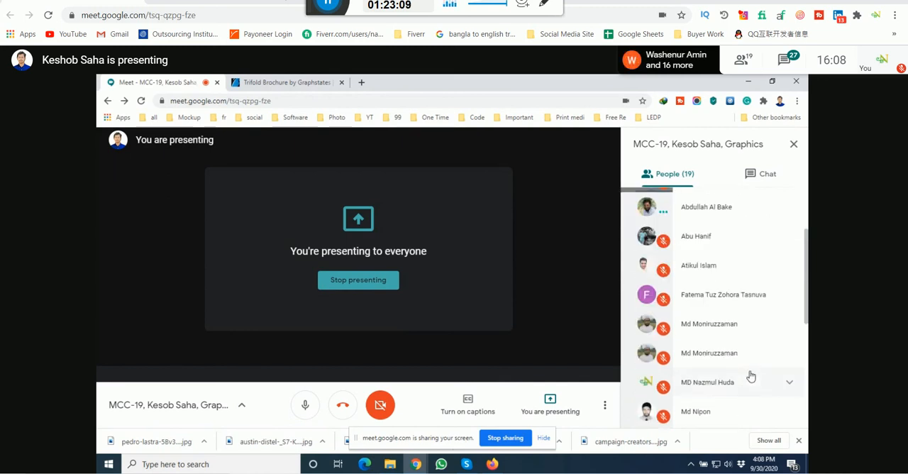
scroll(750, 376, "down", 3)
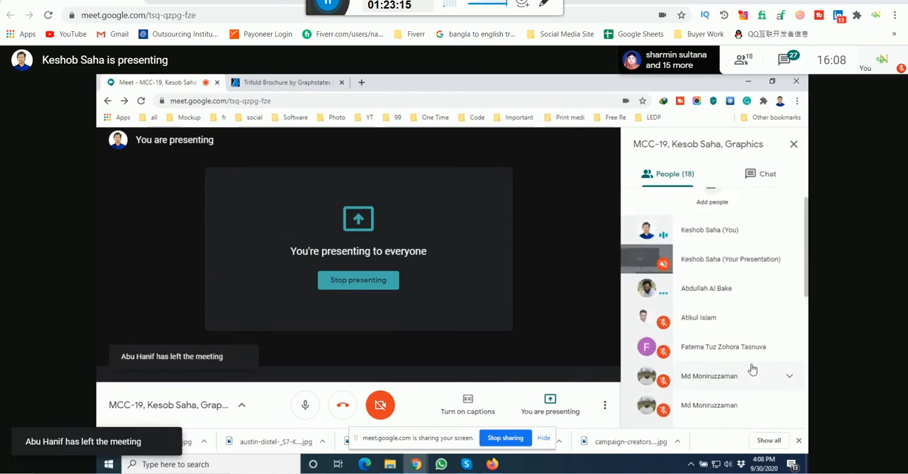
scroll(752, 369, "down", 1)
scroll(752, 369, "down", 5)
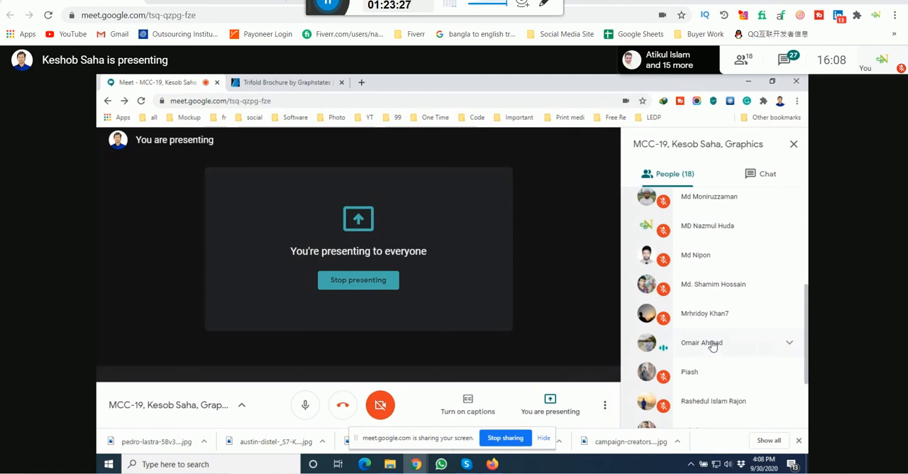
scroll(712, 345, "down", 2)
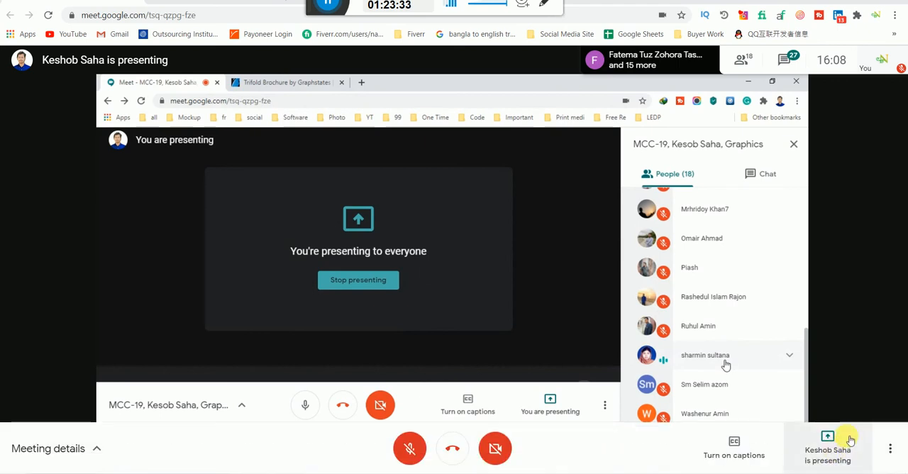
Step: Set the computer's speaker volume to 53
left_click(806, 473)
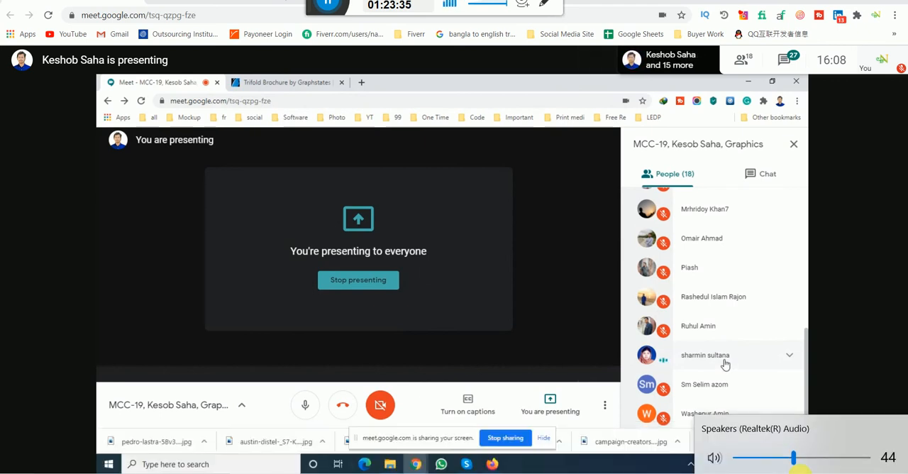
left_click(800, 457)
left_click_drag(801, 457, 807, 457)
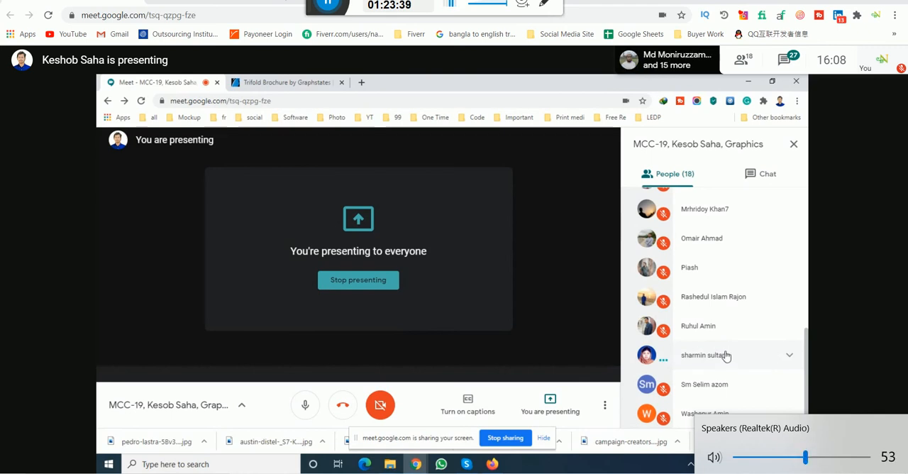
left_click(689, 471)
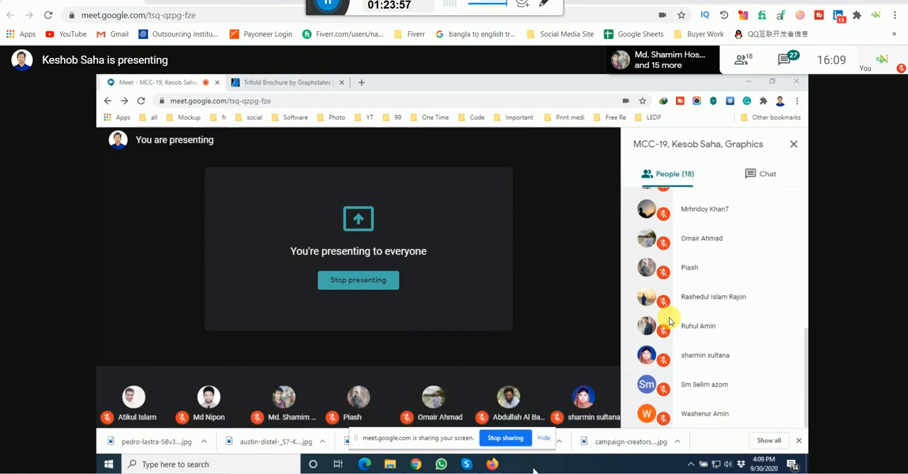
Step: Remove Firefox from the Windows taskbar and run the tree command while Illustrator starts up
right_click(493, 464)
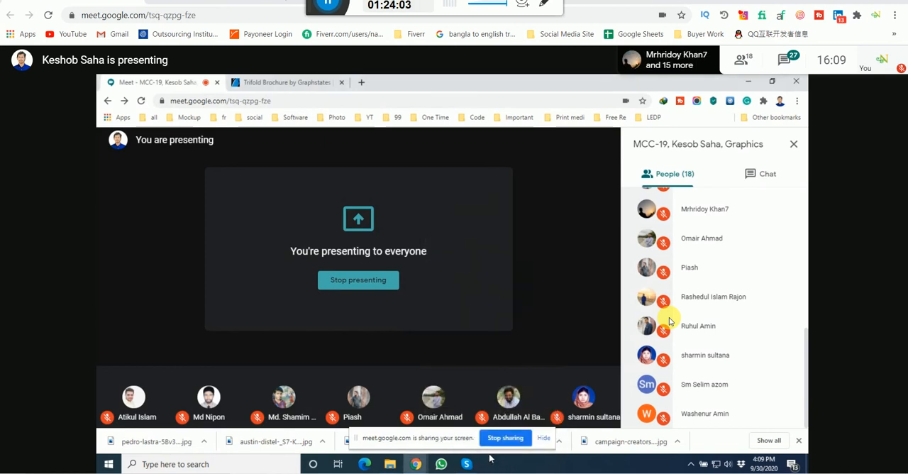
key("super+r")
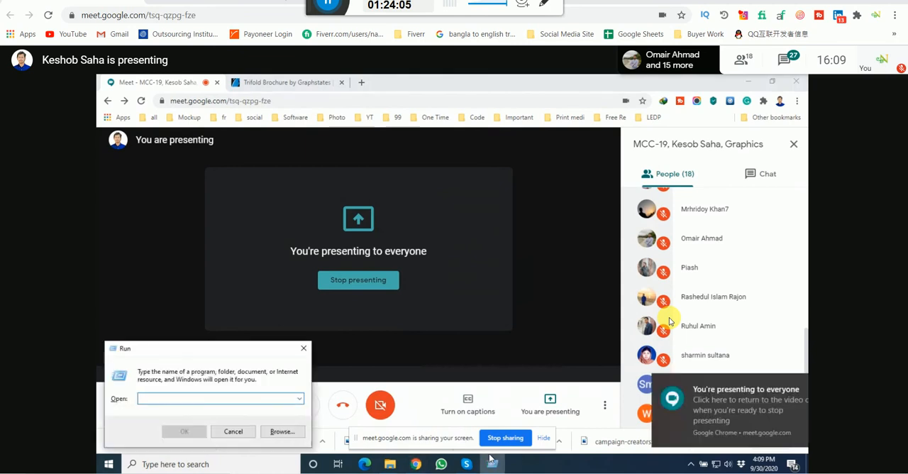
type("tr")
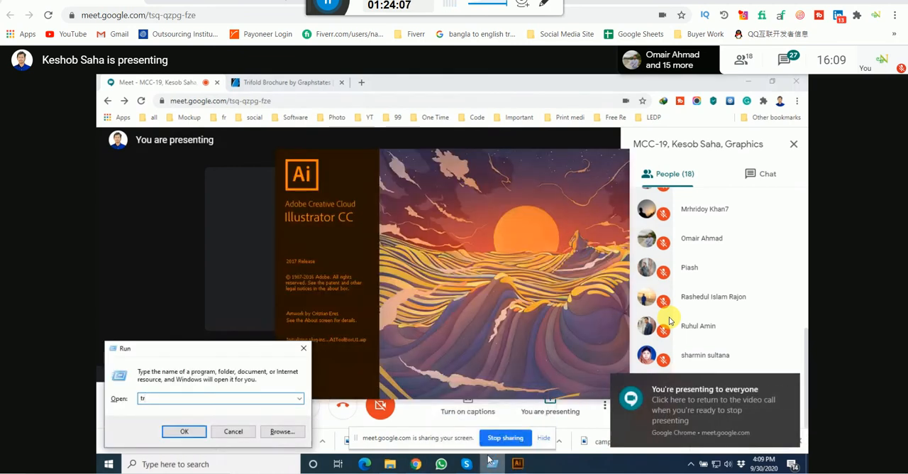
type("e")
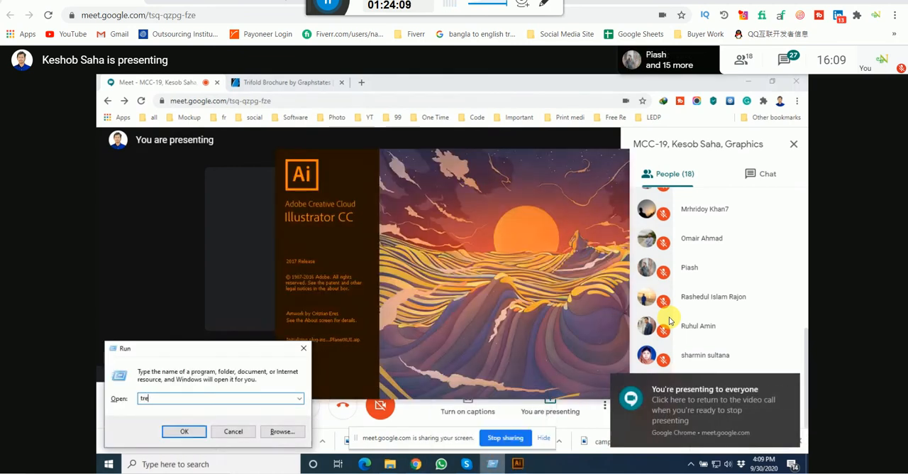
type("e")
key("Return")
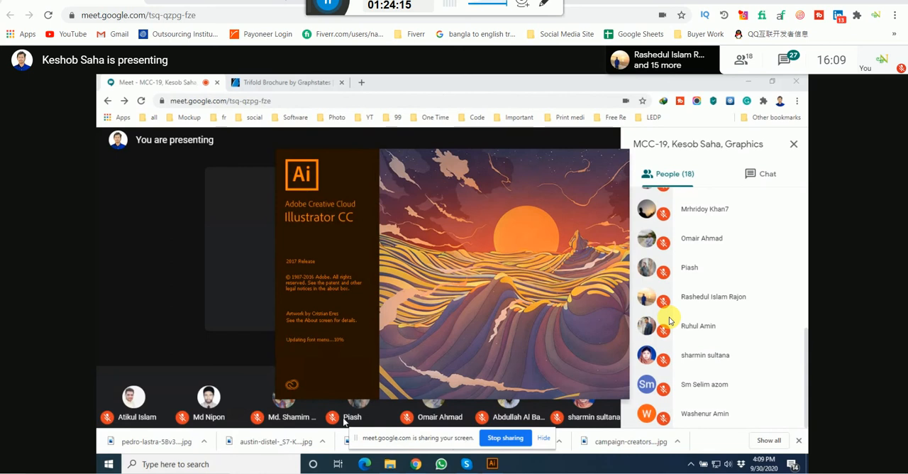
Step: Open the Windows %temp% folder and permanently delete all the items in it
key("super+r")
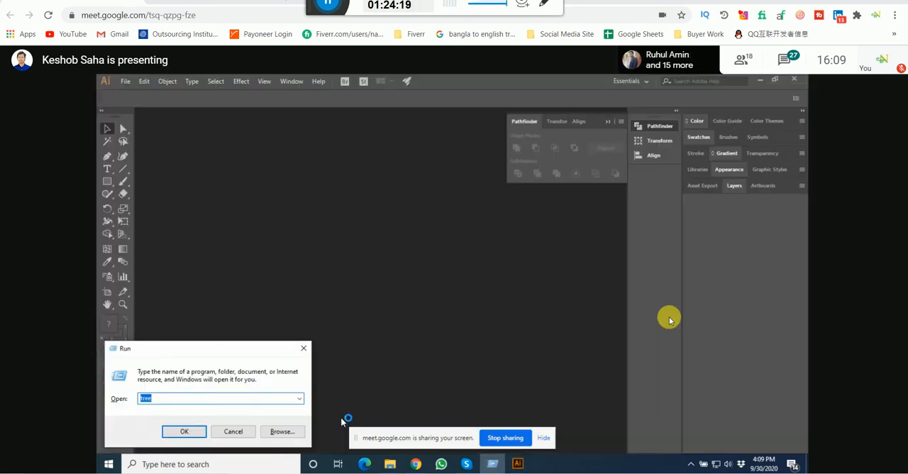
type("%temp%")
key("Return")
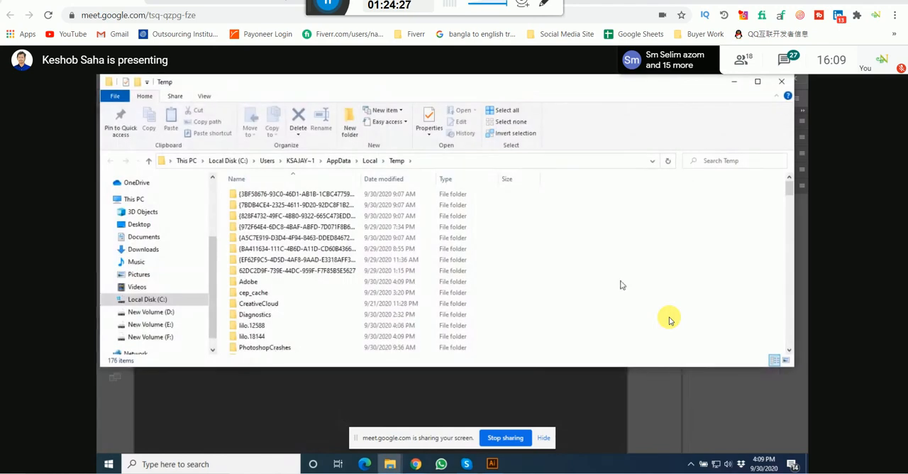
key("ctrl+a")
key("shift+Delete")
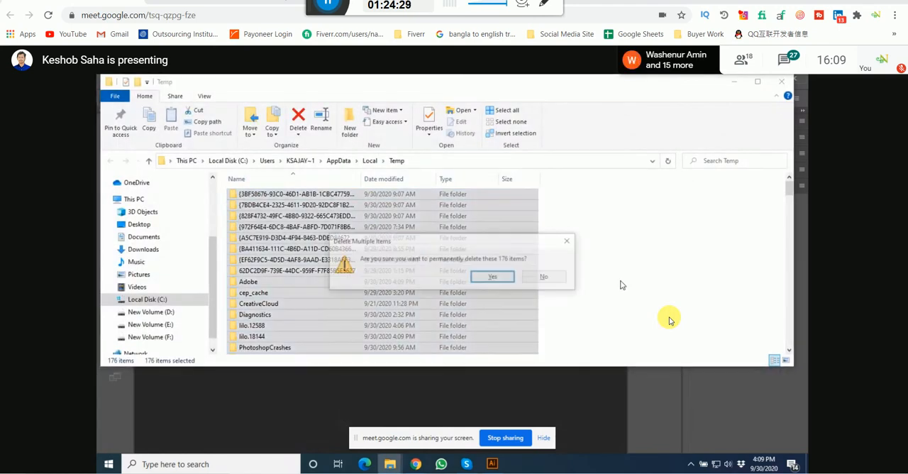
left_click(494, 277)
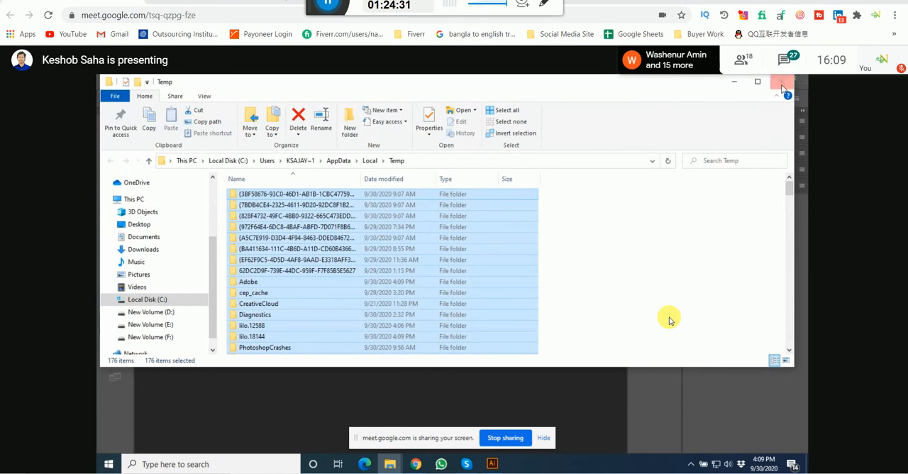
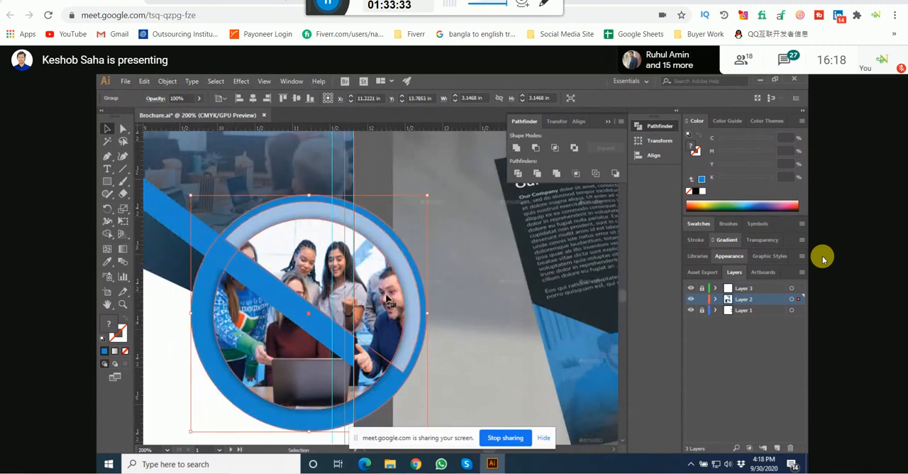
Step: Draw a blue rectangle over the part of the circular team photo inside the page, ending exactly at the page edge
scroll(378, 216, "down", 2)
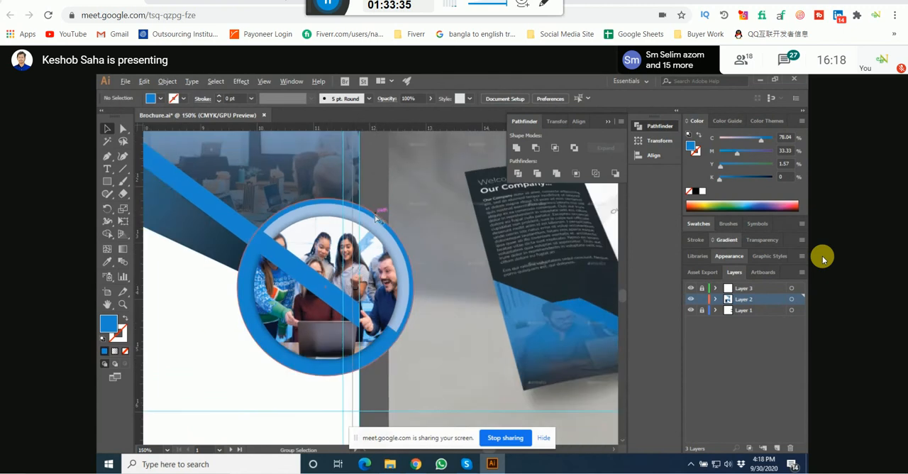
left_click_drag(376, 252, 291, 267)
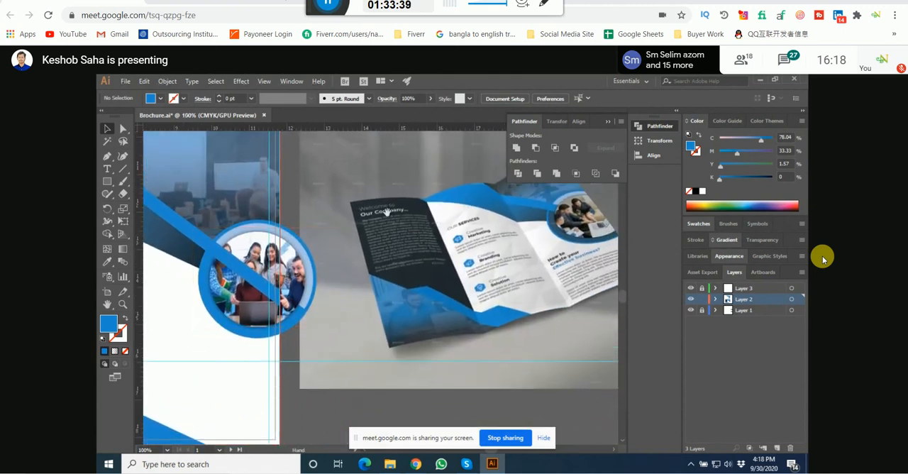
left_click_drag(313, 299, 355, 307)
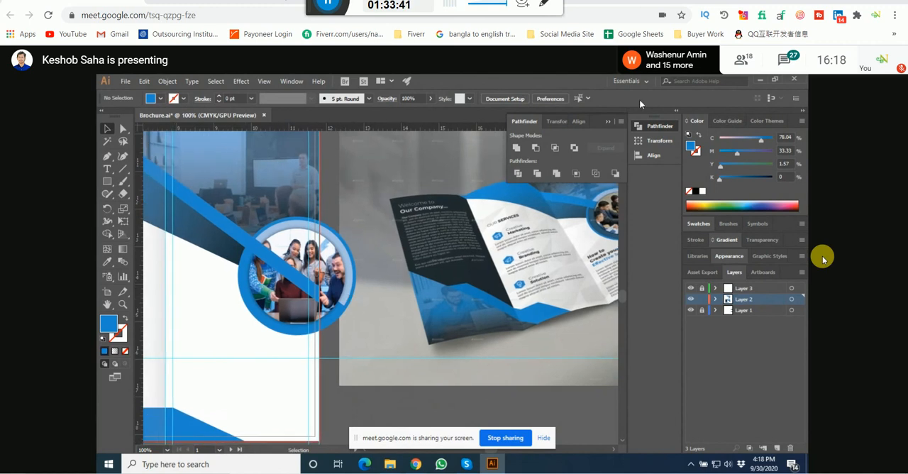
left_click(327, 299)
left_click(344, 299)
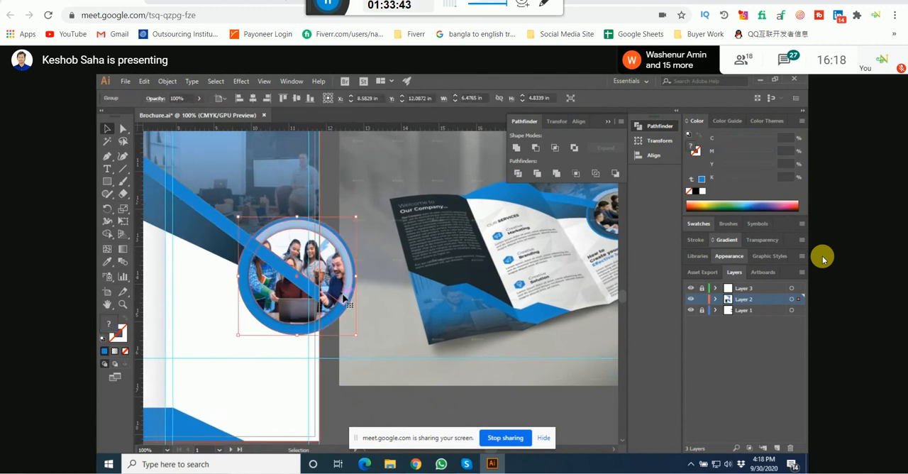
left_click_drag(388, 297, 436, 295)
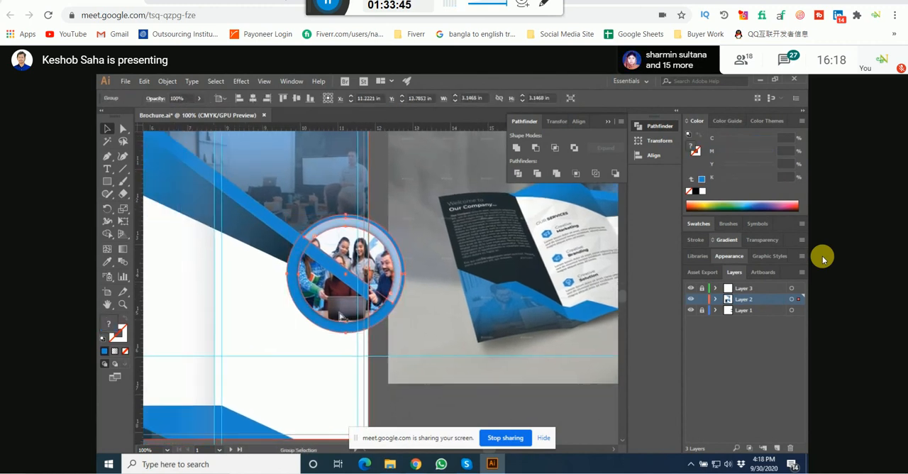
key("ctrl+plus")
left_click(106, 182)
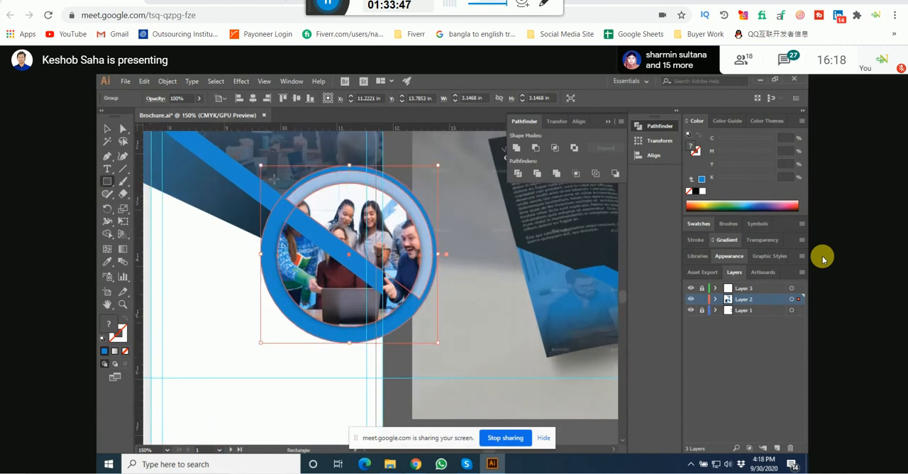
left_click_drag(252, 159, 384, 343)
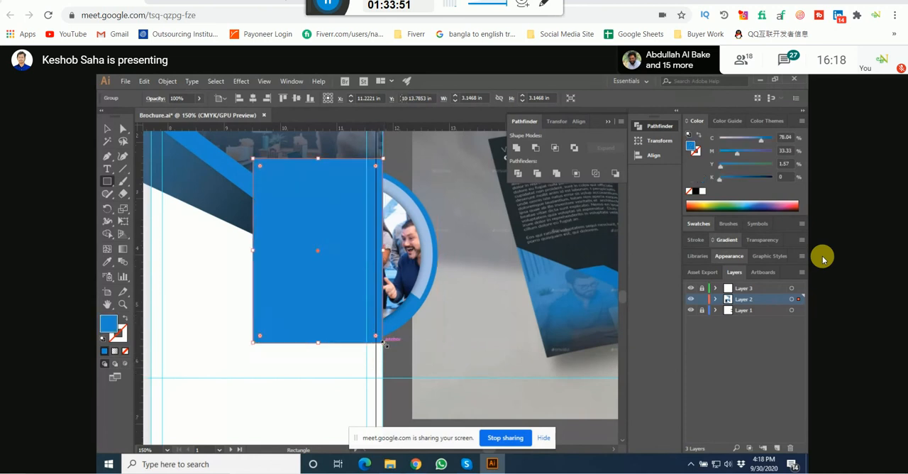
left_click(107, 129)
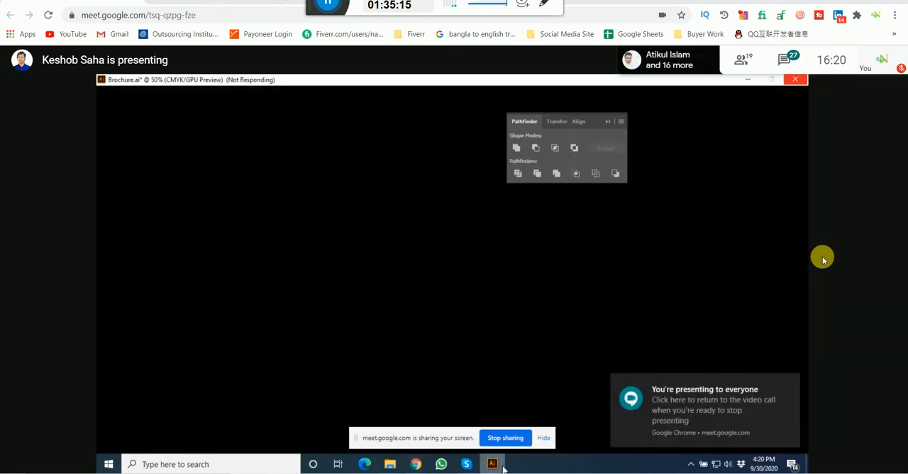
mouse_move(415, 462)
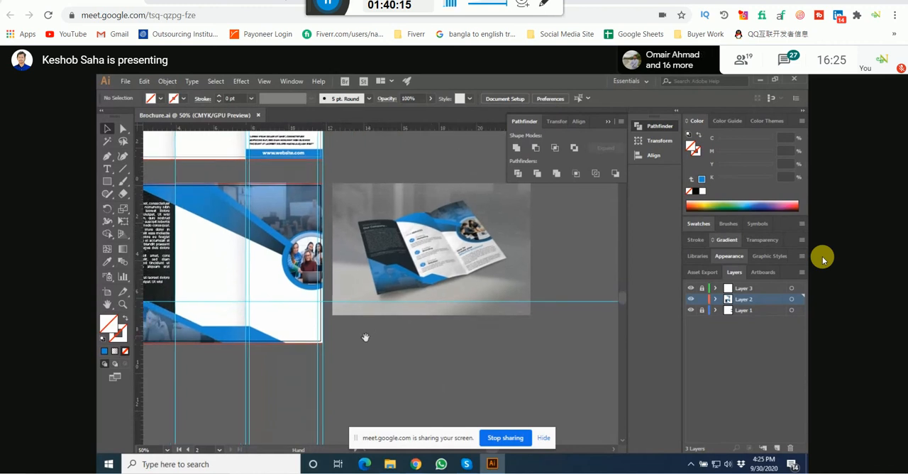
Step: Add a two-line text reading "How to" and "Create your" beside the matching heading on the inside-page mockup
key("ctrl+1")
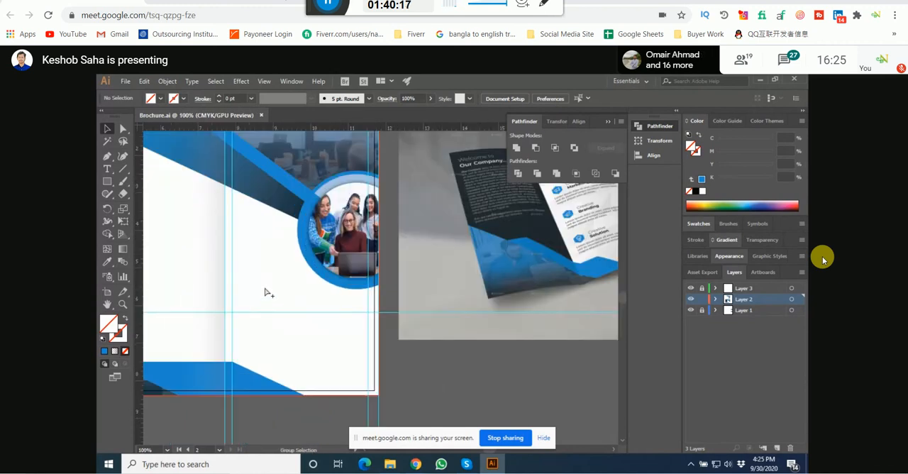
scroll(266, 292, "down", 2)
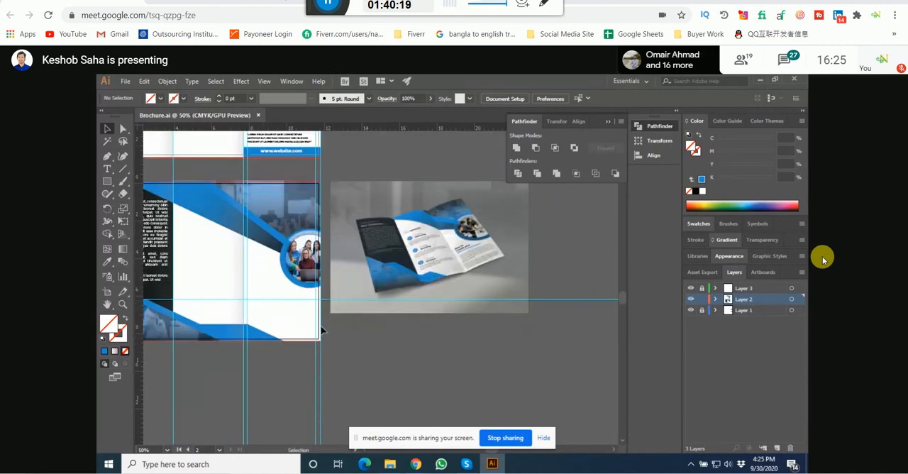
scroll(518, 238, "up", 3)
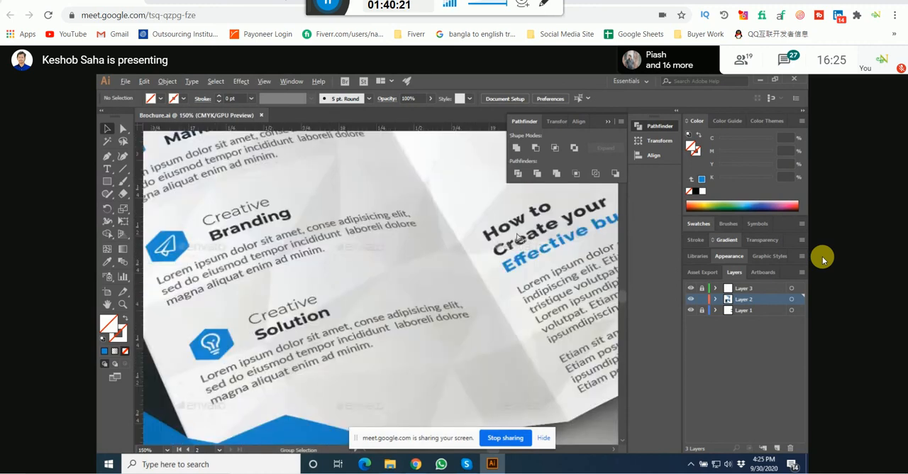
scroll(518, 237, "up", 3)
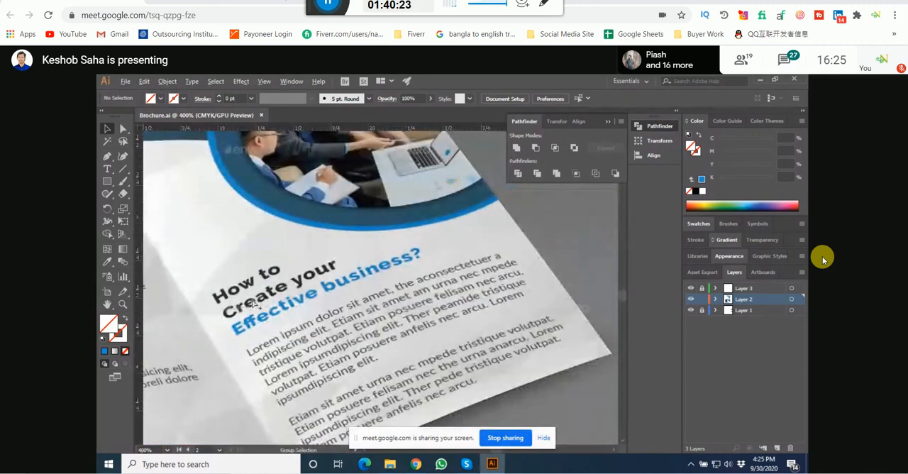
scroll(253, 303, "up", 1)
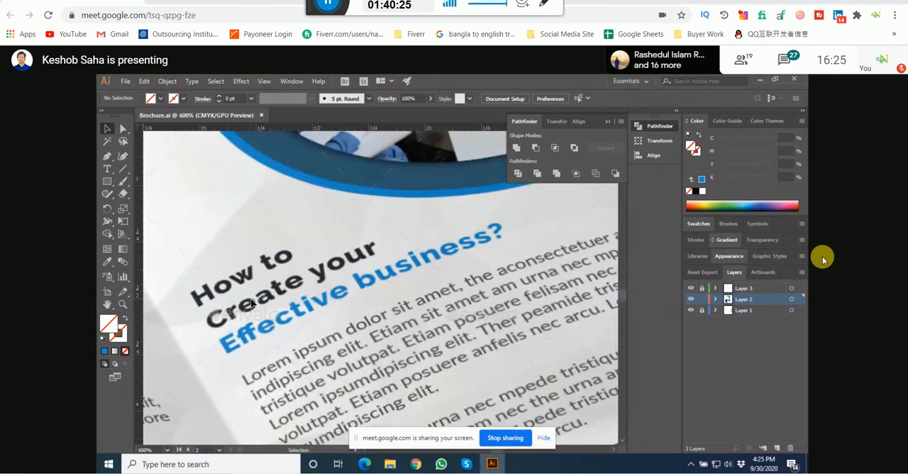
left_click(106, 167)
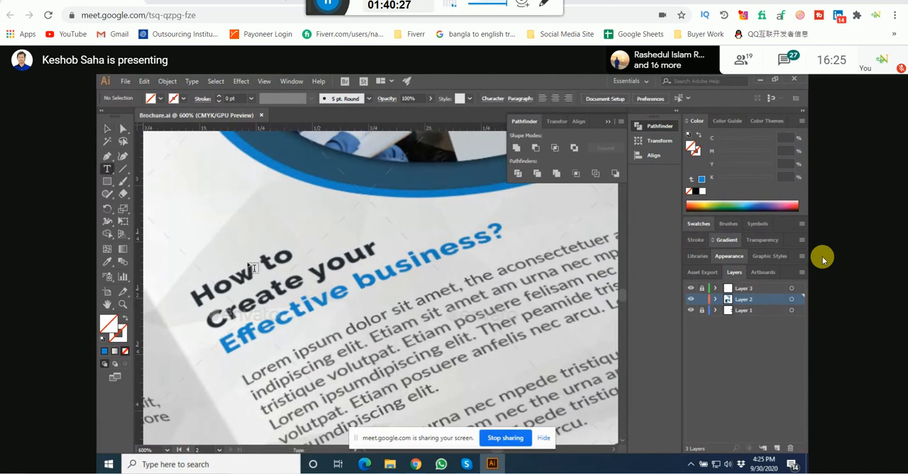
left_click(301, 364)
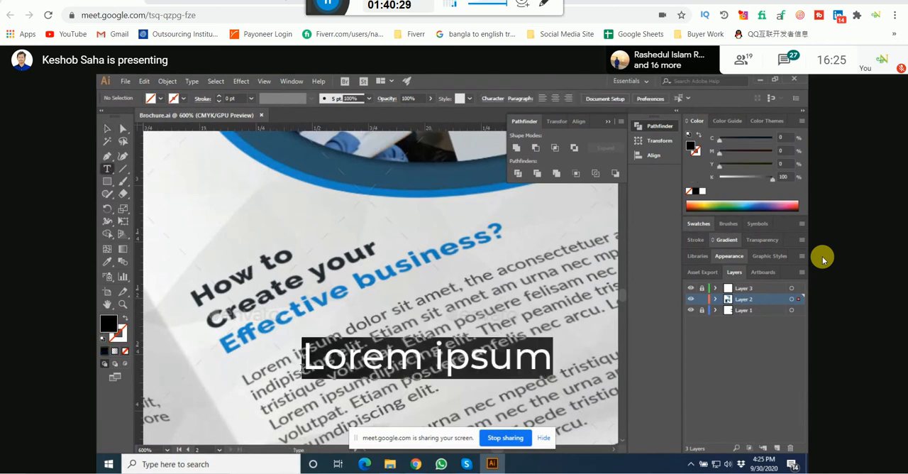
type("How tyo")
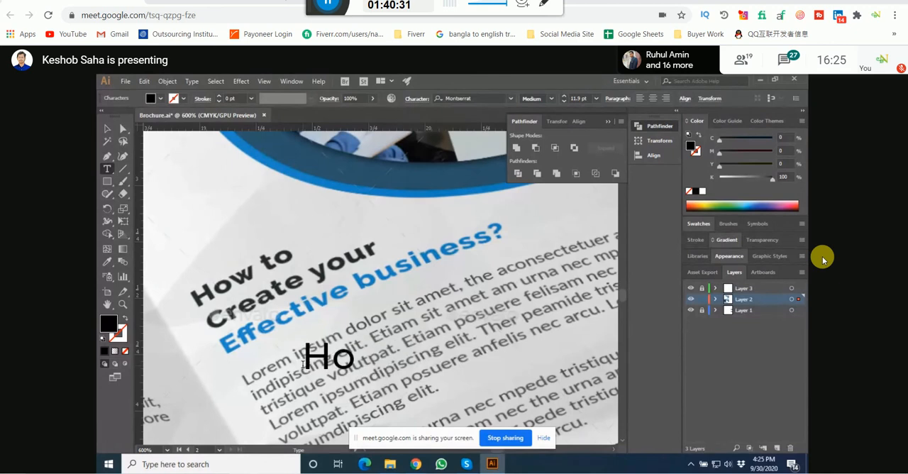
key("BackSpace")
key("BackSpace")
type("o")
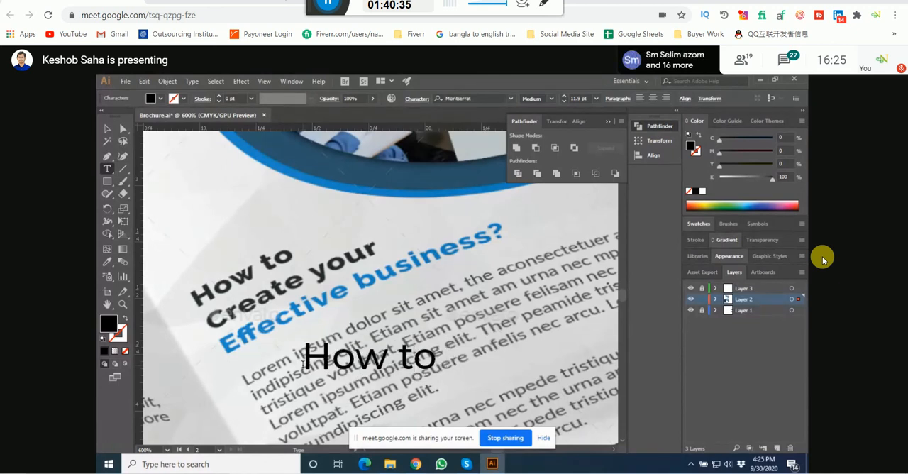
key("Return")
type("Create your")
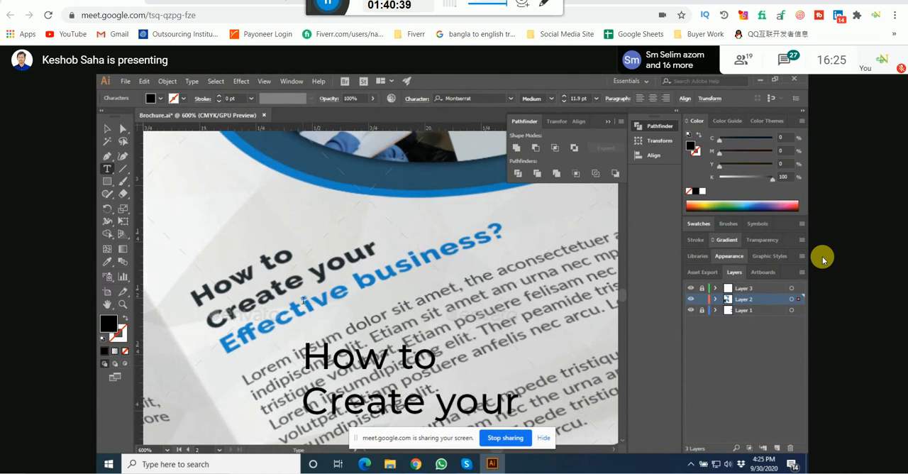
Step: Set the font of the whole "How to Create your" text to Raleway Bold
key("ctrl+a")
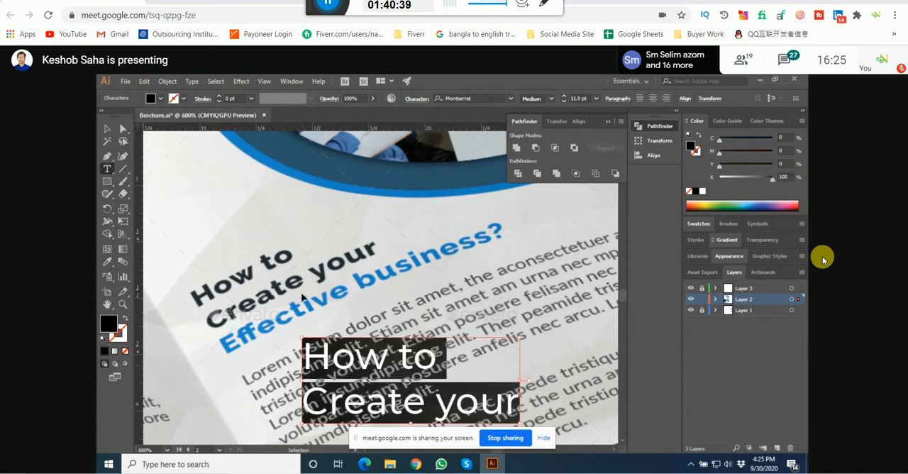
scroll(303, 301, "down", 2)
left_click(489, 98)
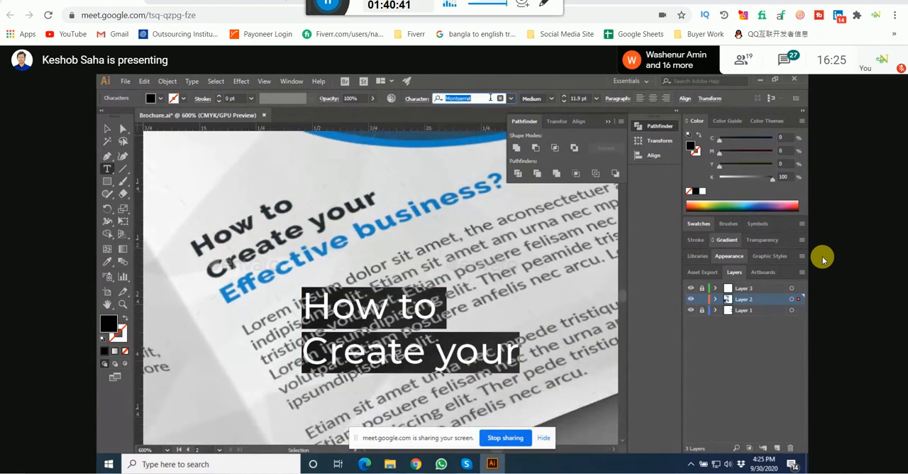
type("re")
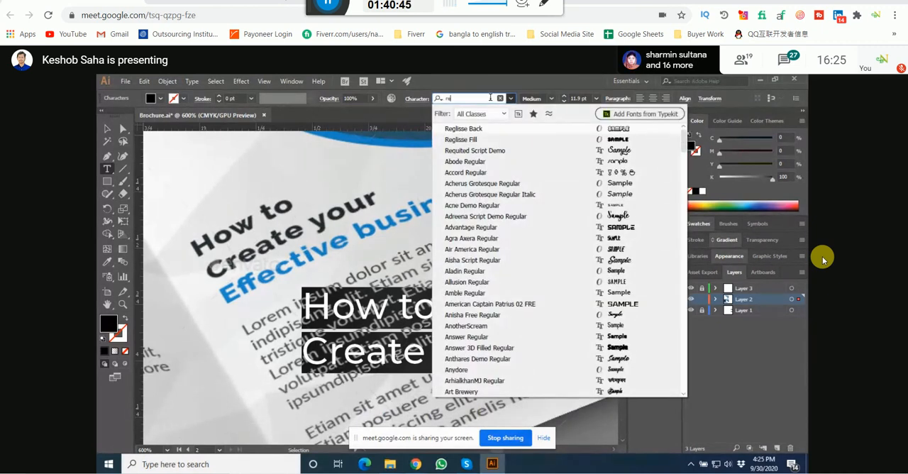
type("l")
key("BackSpace")
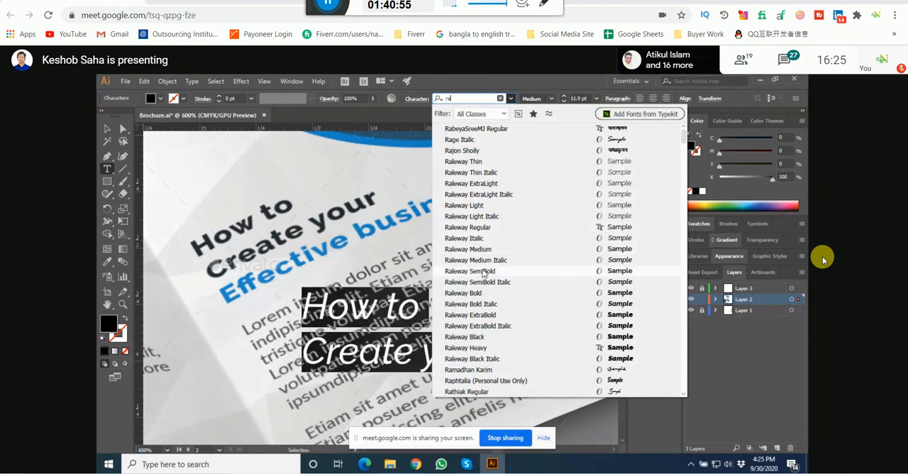
left_click(480, 294)
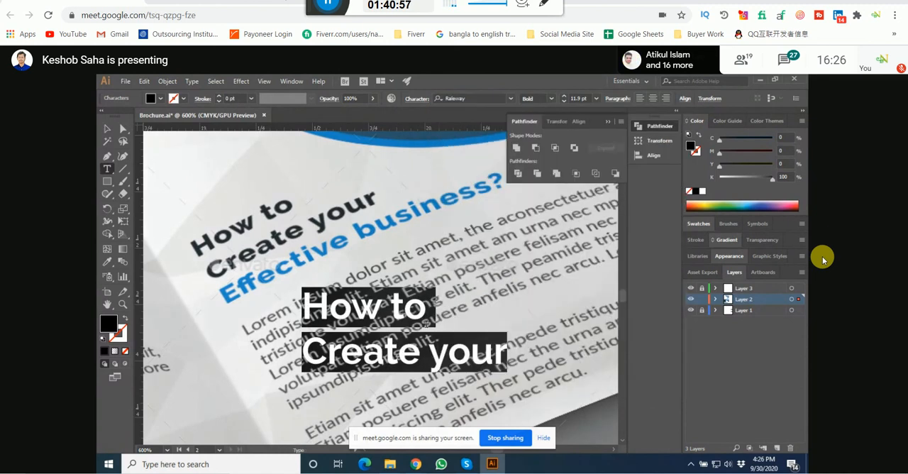
left_click(106, 128)
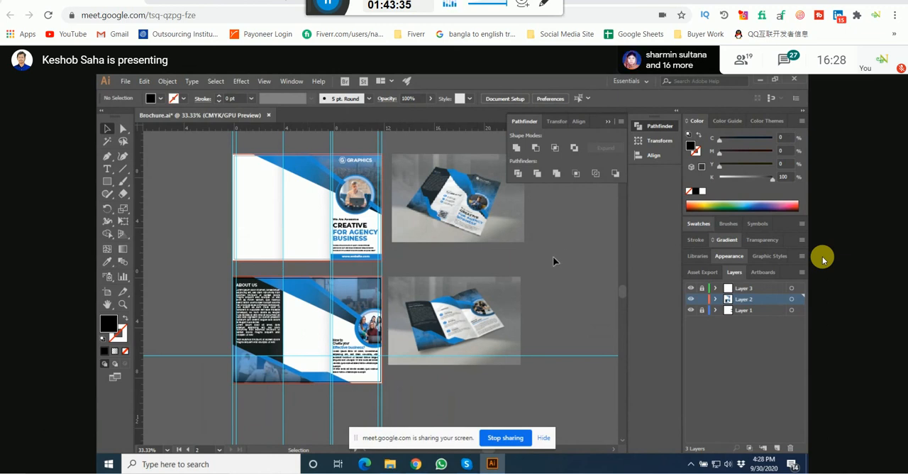
Step: Save the brochure document with the finished right-hand inside panel
key("a")
key("ctrl+s")
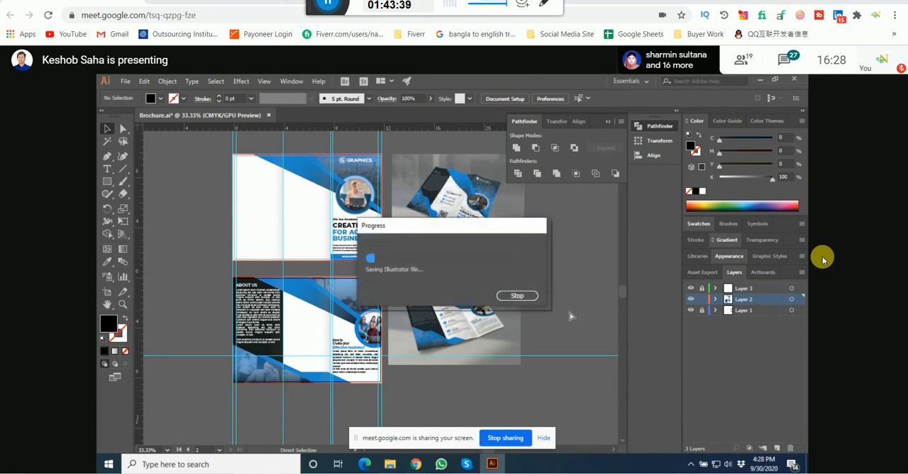